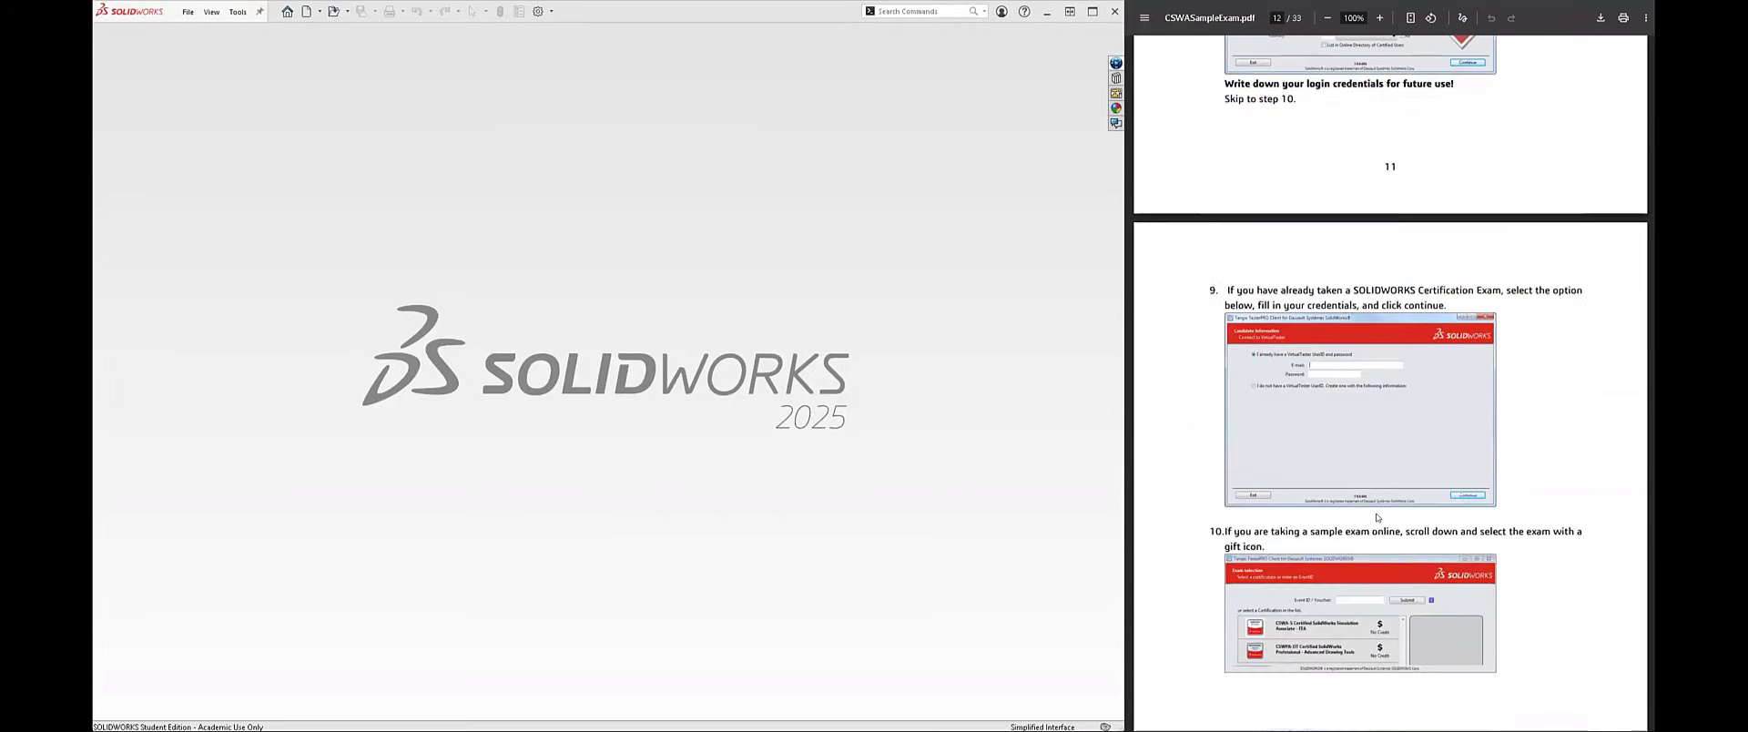
Step: Go to question 1 of the Drafting Competencies in CSWASampleExam.pdf and highlight answer b) Crop
scroll(1377, 519, down, 12)
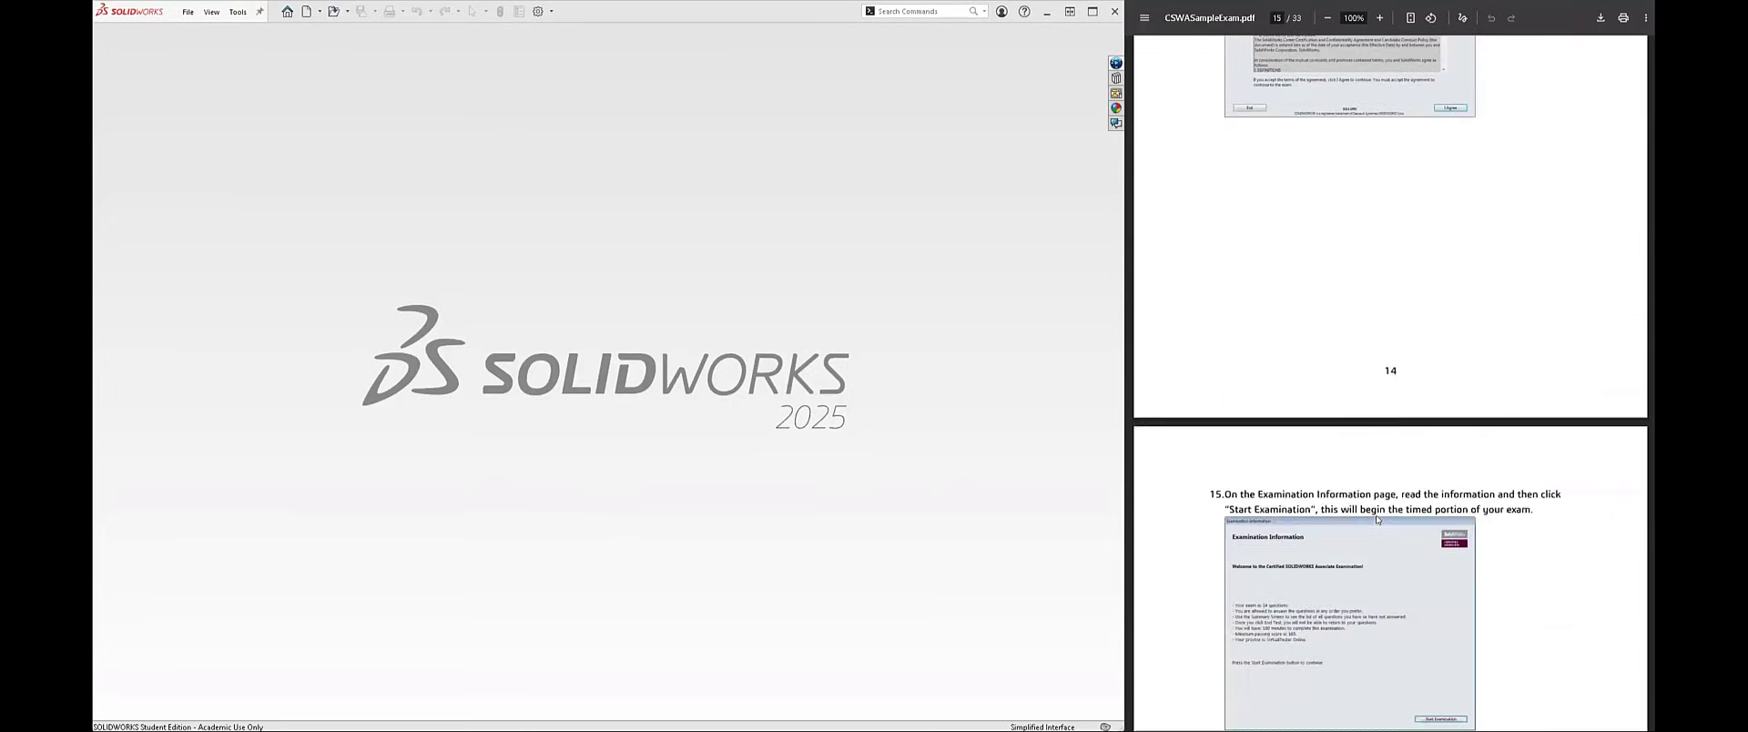
scroll(1378, 519, down, 3)
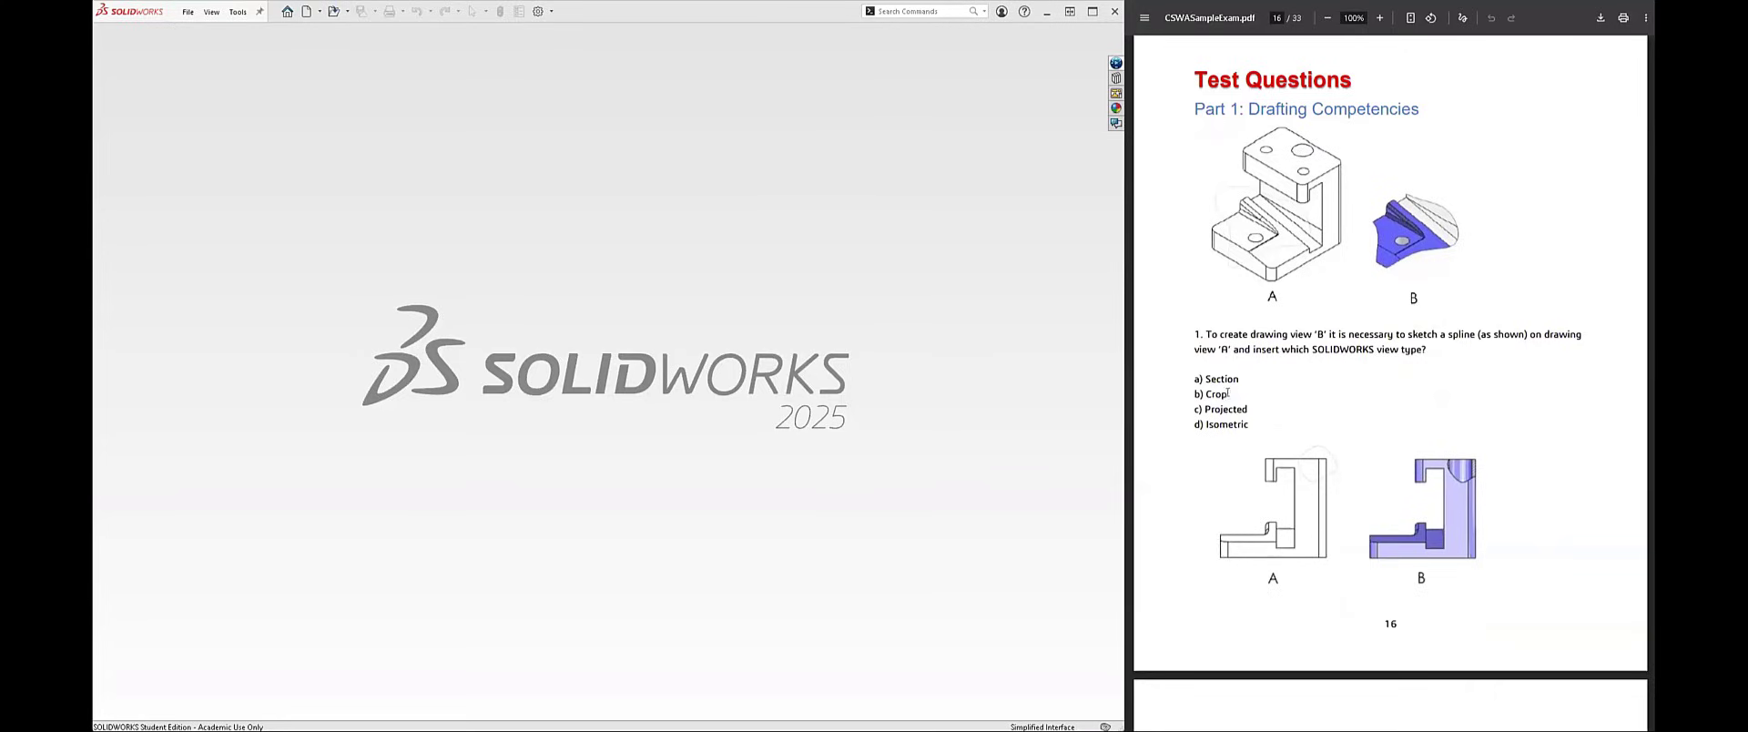
drag(1228, 393, 1196, 393)
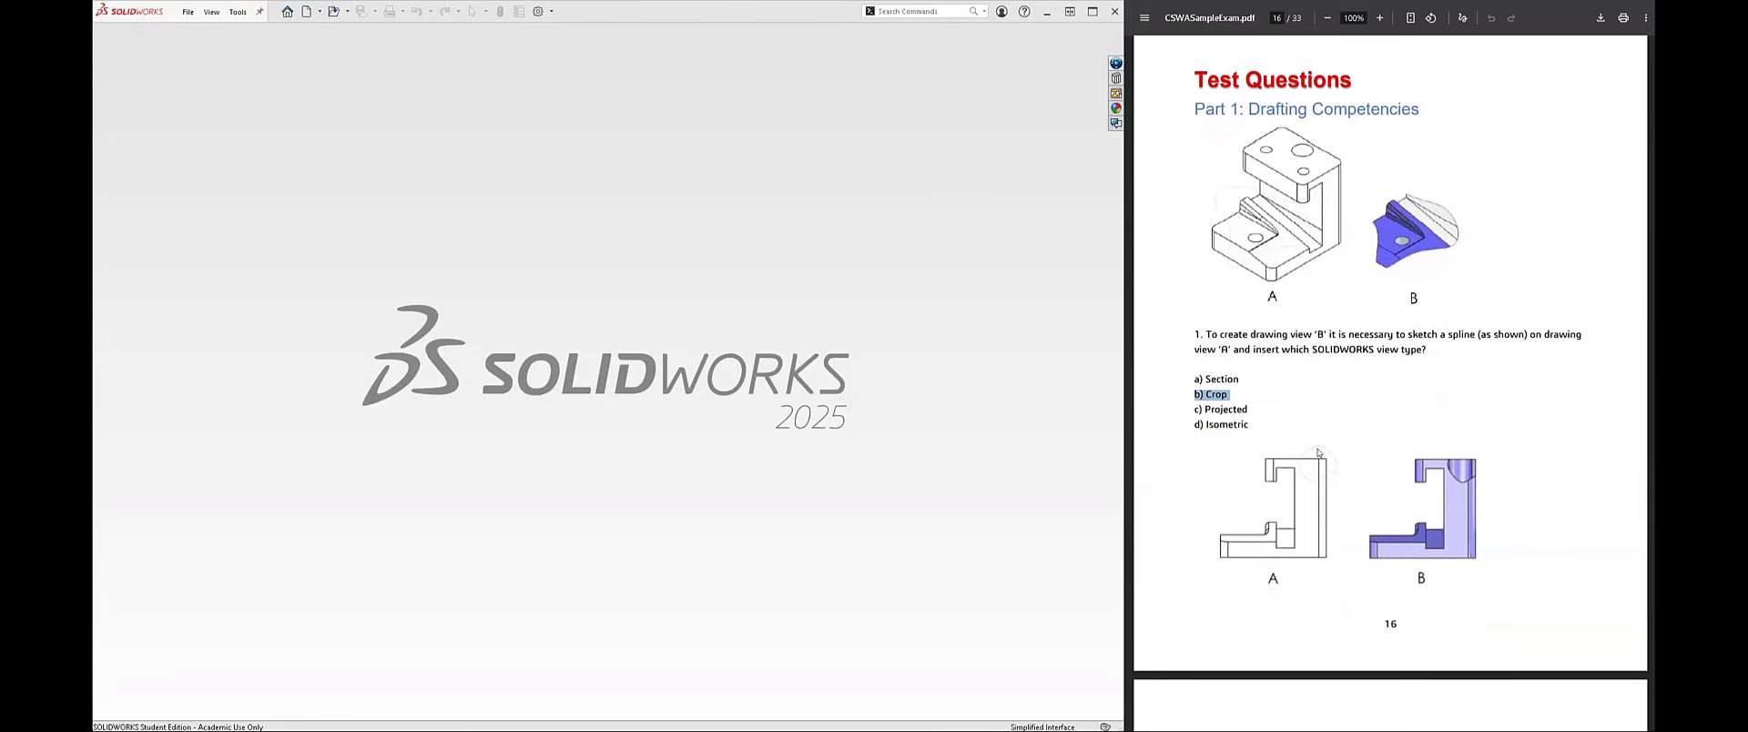
Step: Highlight answer c) Broken-out Section for question 2 and compare it with the two views of the part
scroll(1317, 452, down, 3)
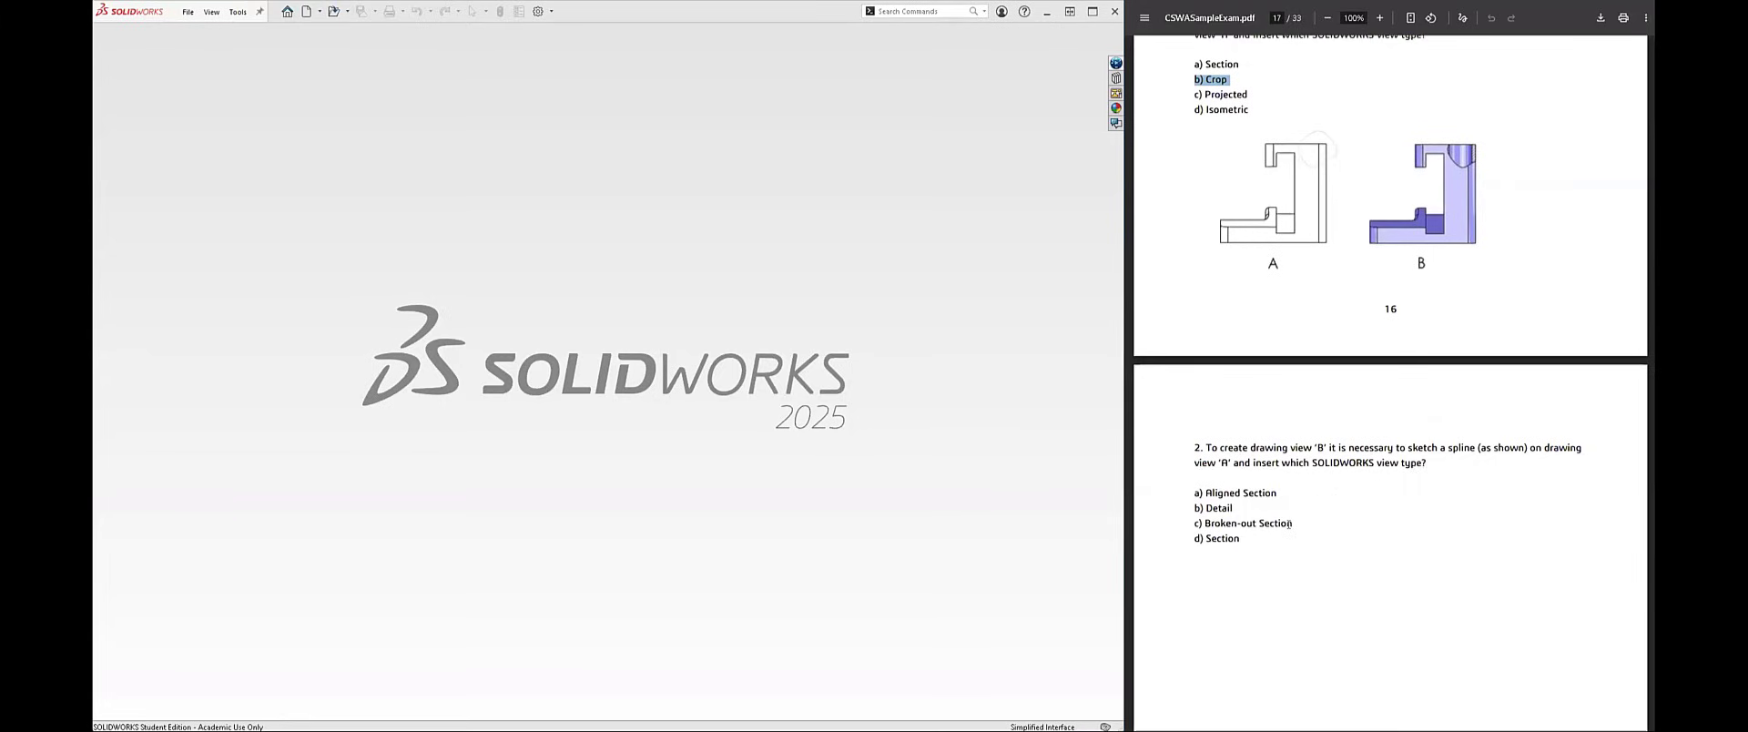
drag(1294, 523, 1191, 528)
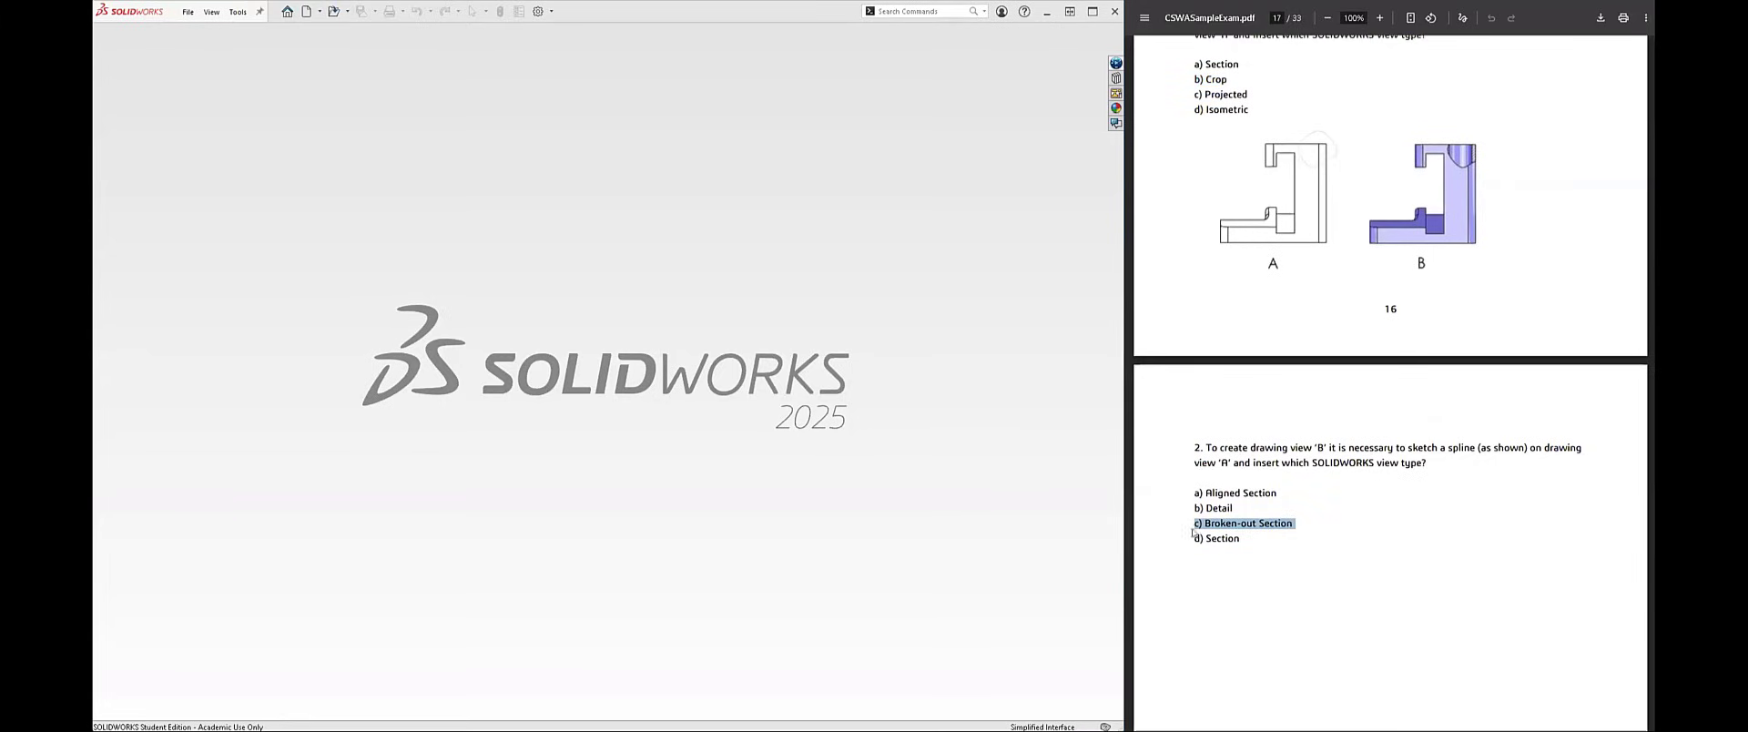
scroll(1240, 564, up, 3)
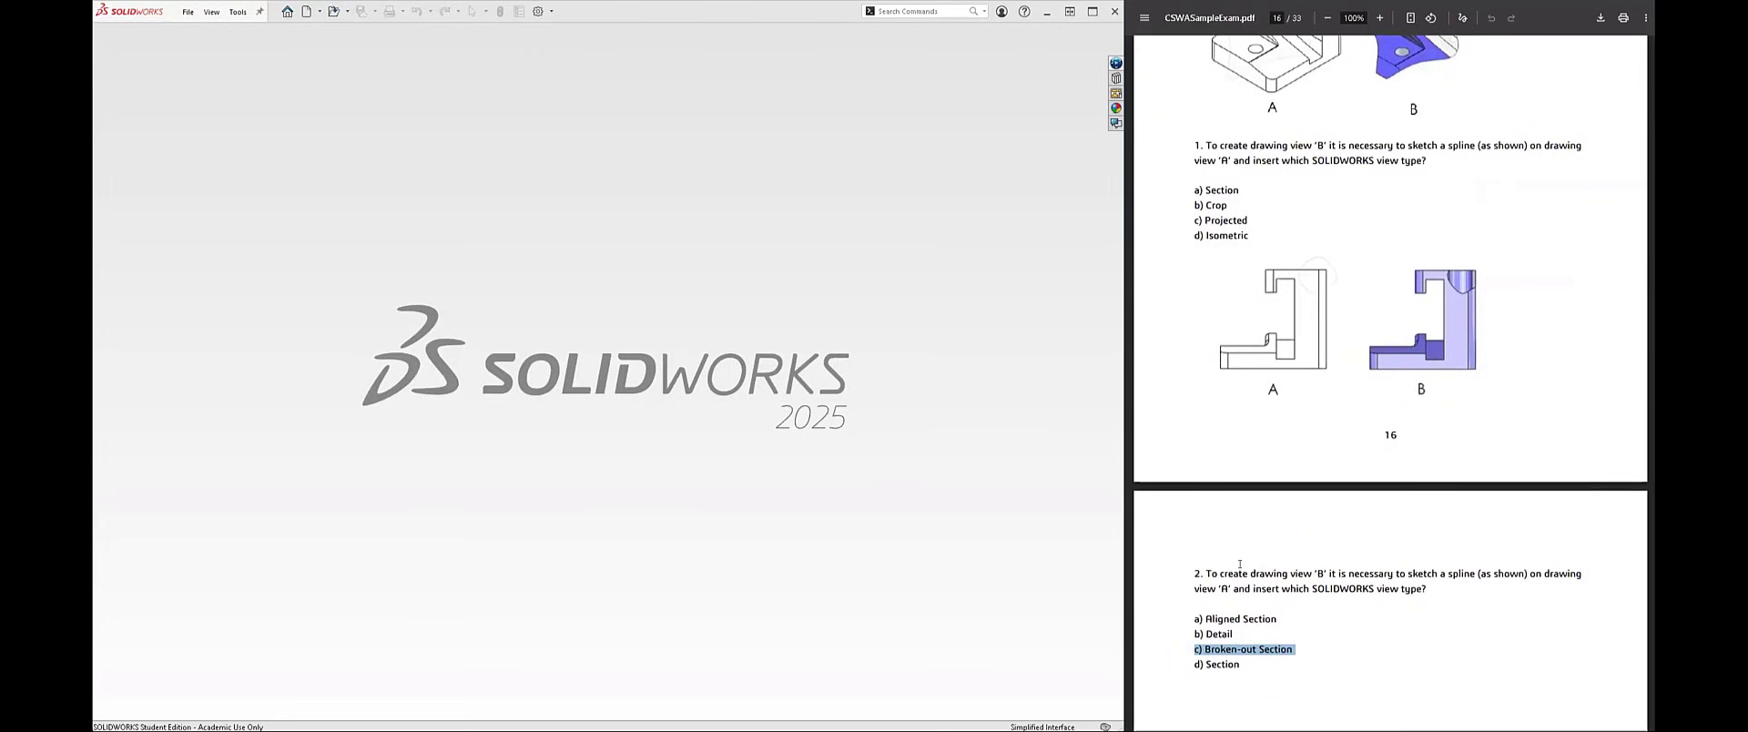
click(1024, 12)
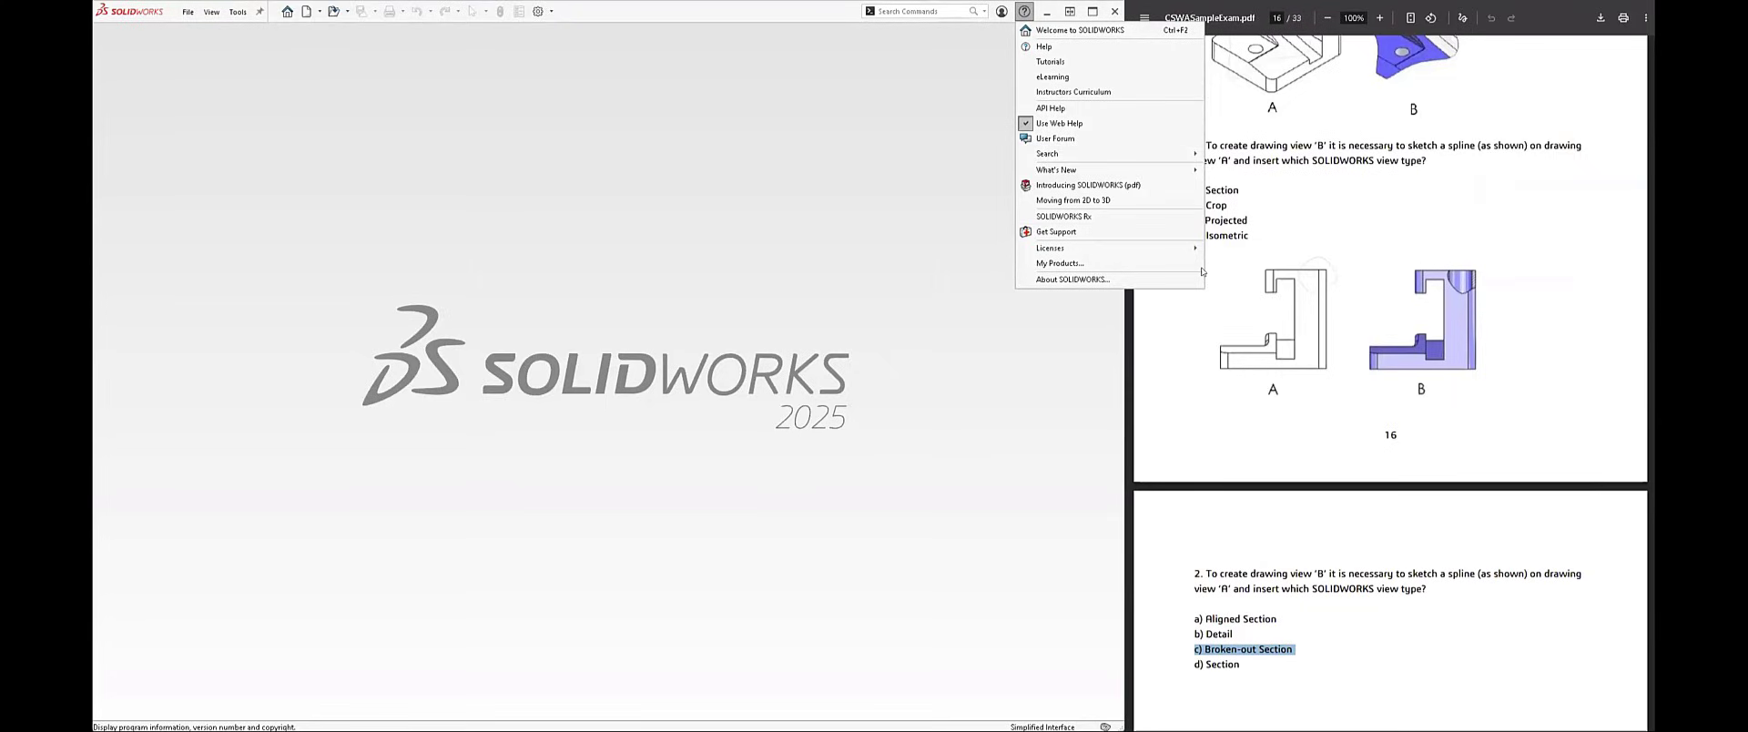
click(1249, 238)
drag(1200, 220, 1193, 189)
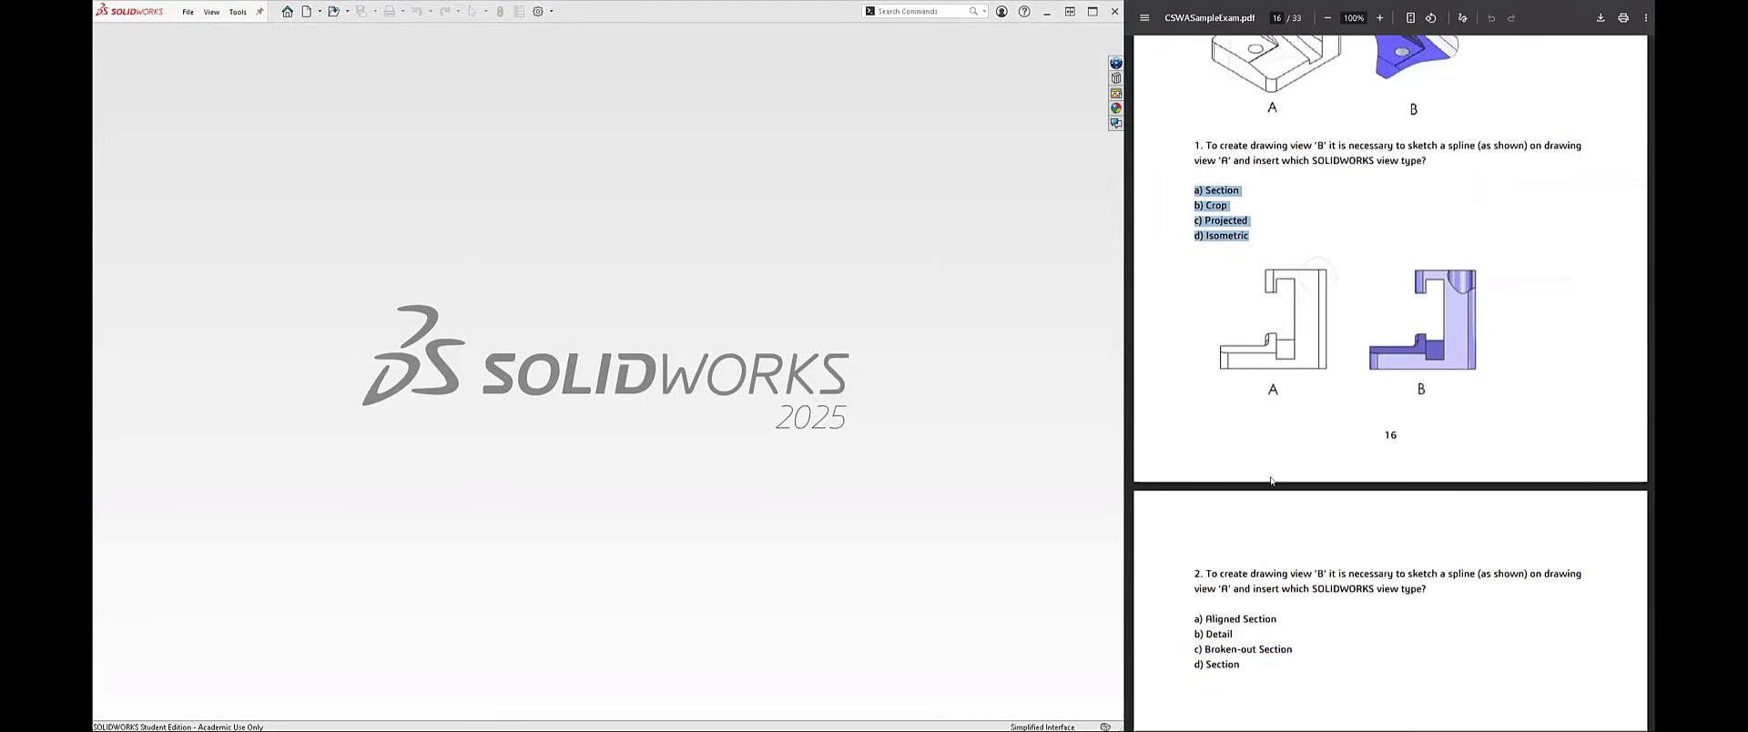
Step: Go to Part 2: Part Modeling in the exam PDF and review the drawing used for questions 3 and 4
scroll(1271, 480, down, 10)
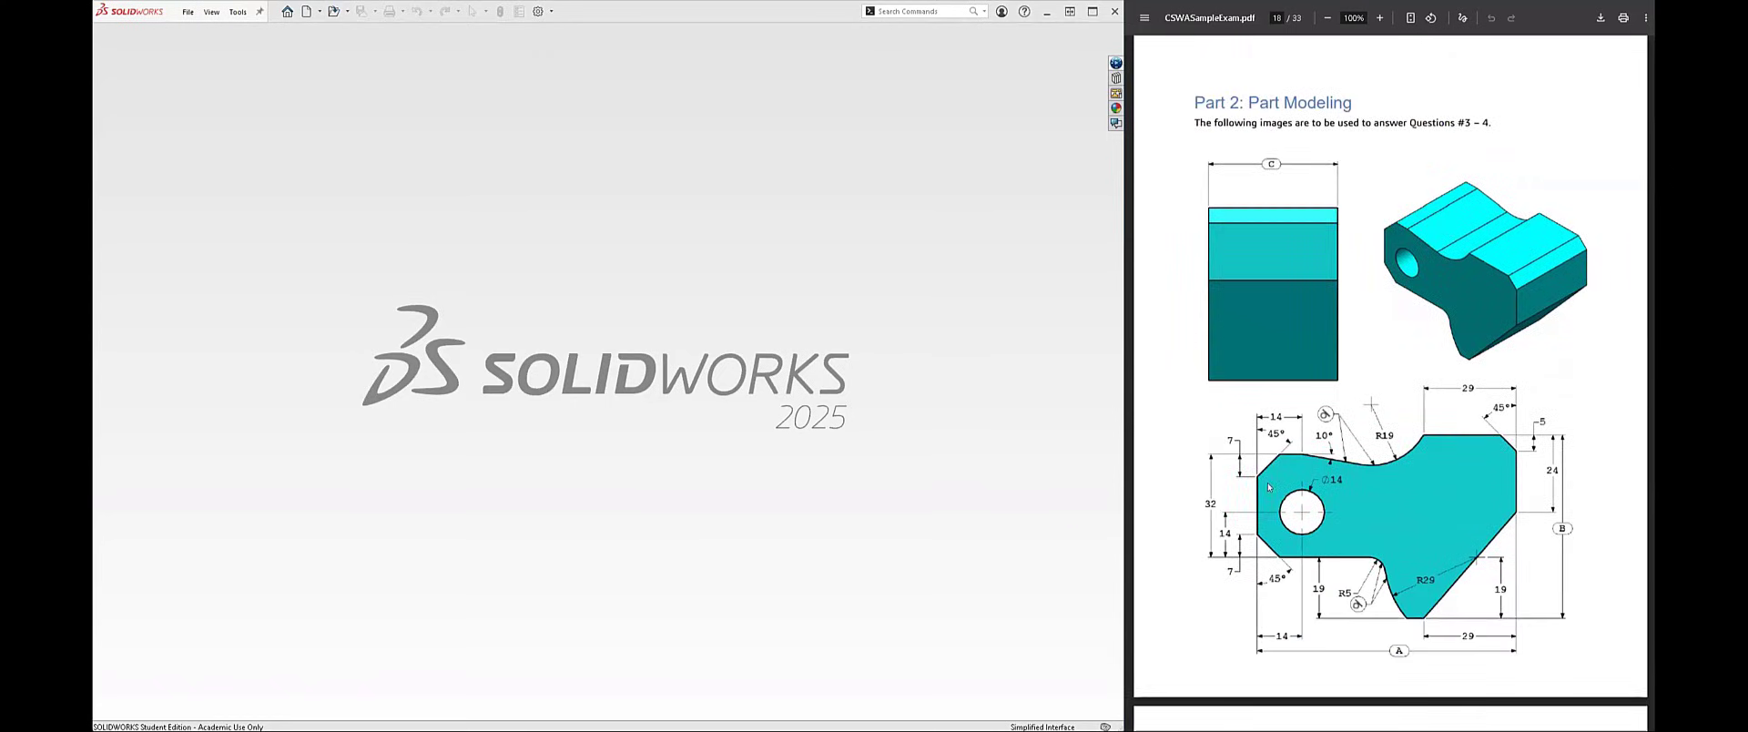
scroll(1268, 487, down, 1)
scroll(1268, 486, up, 1)
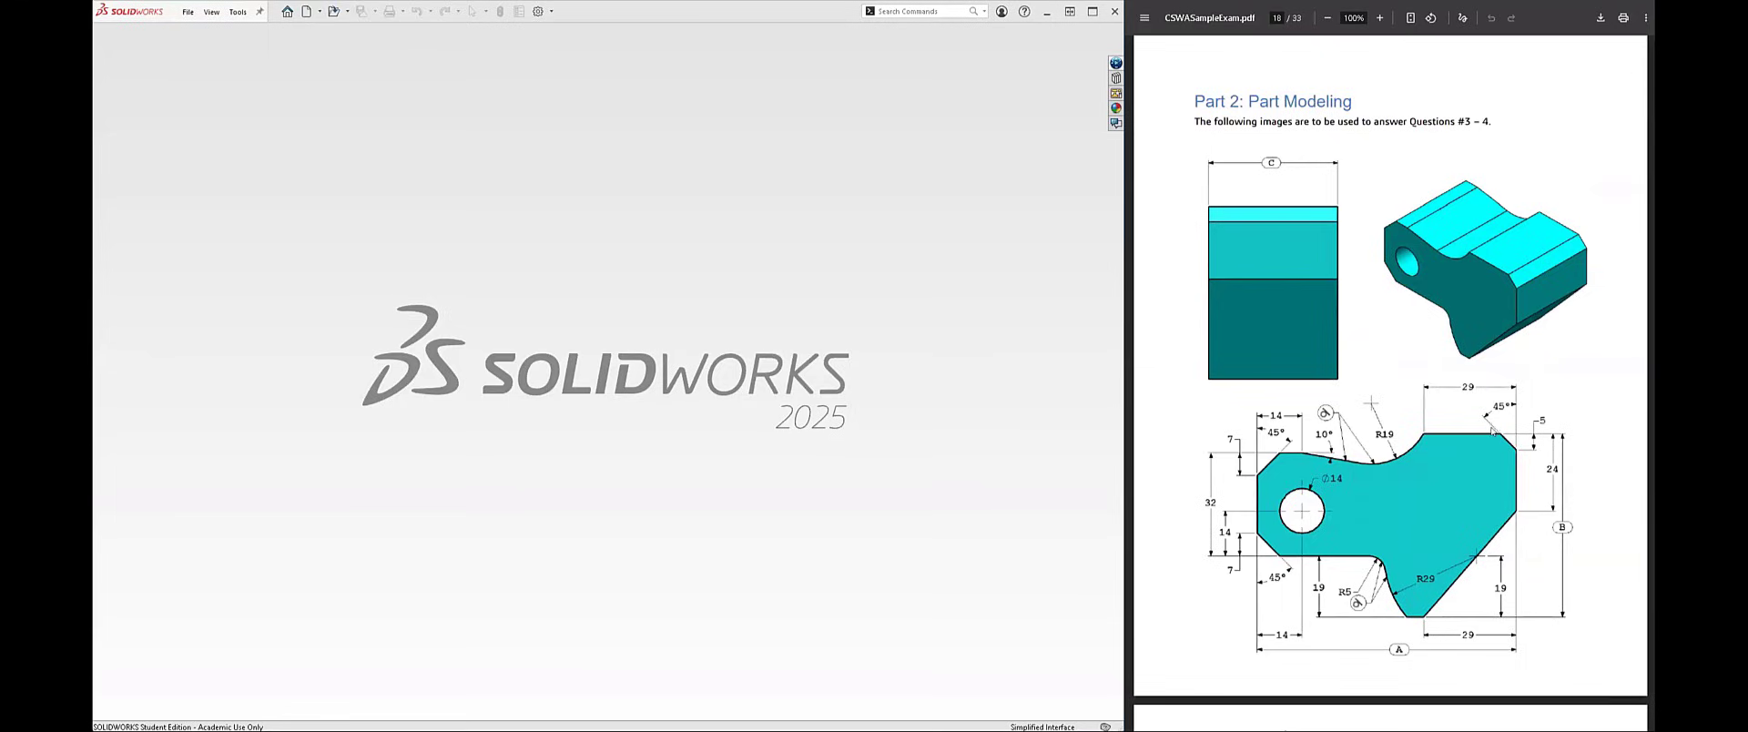
scroll(1489, 431, down, 1)
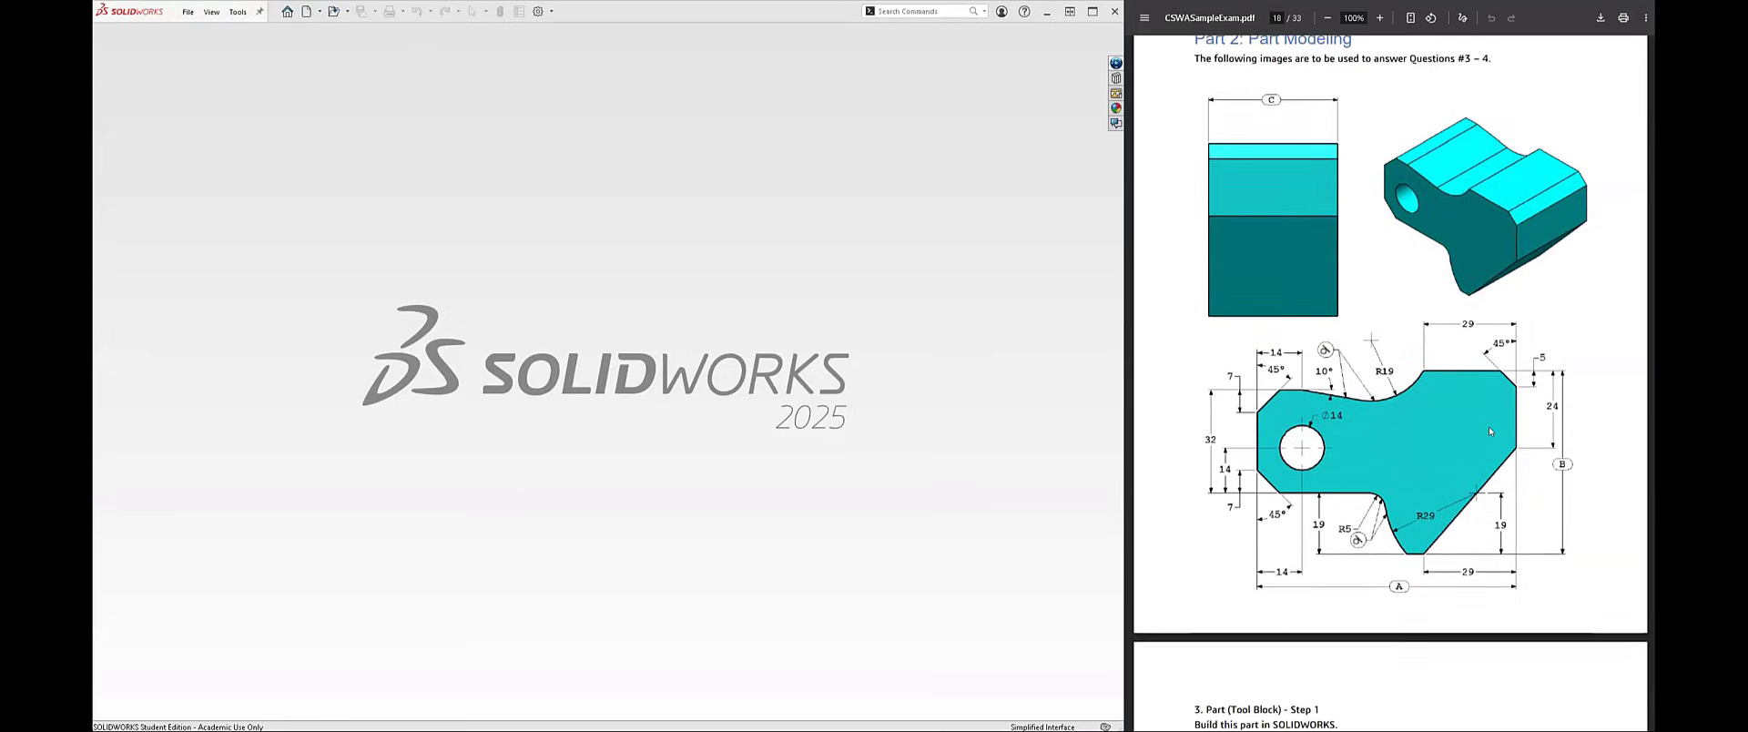
scroll(1489, 431, up, 1)
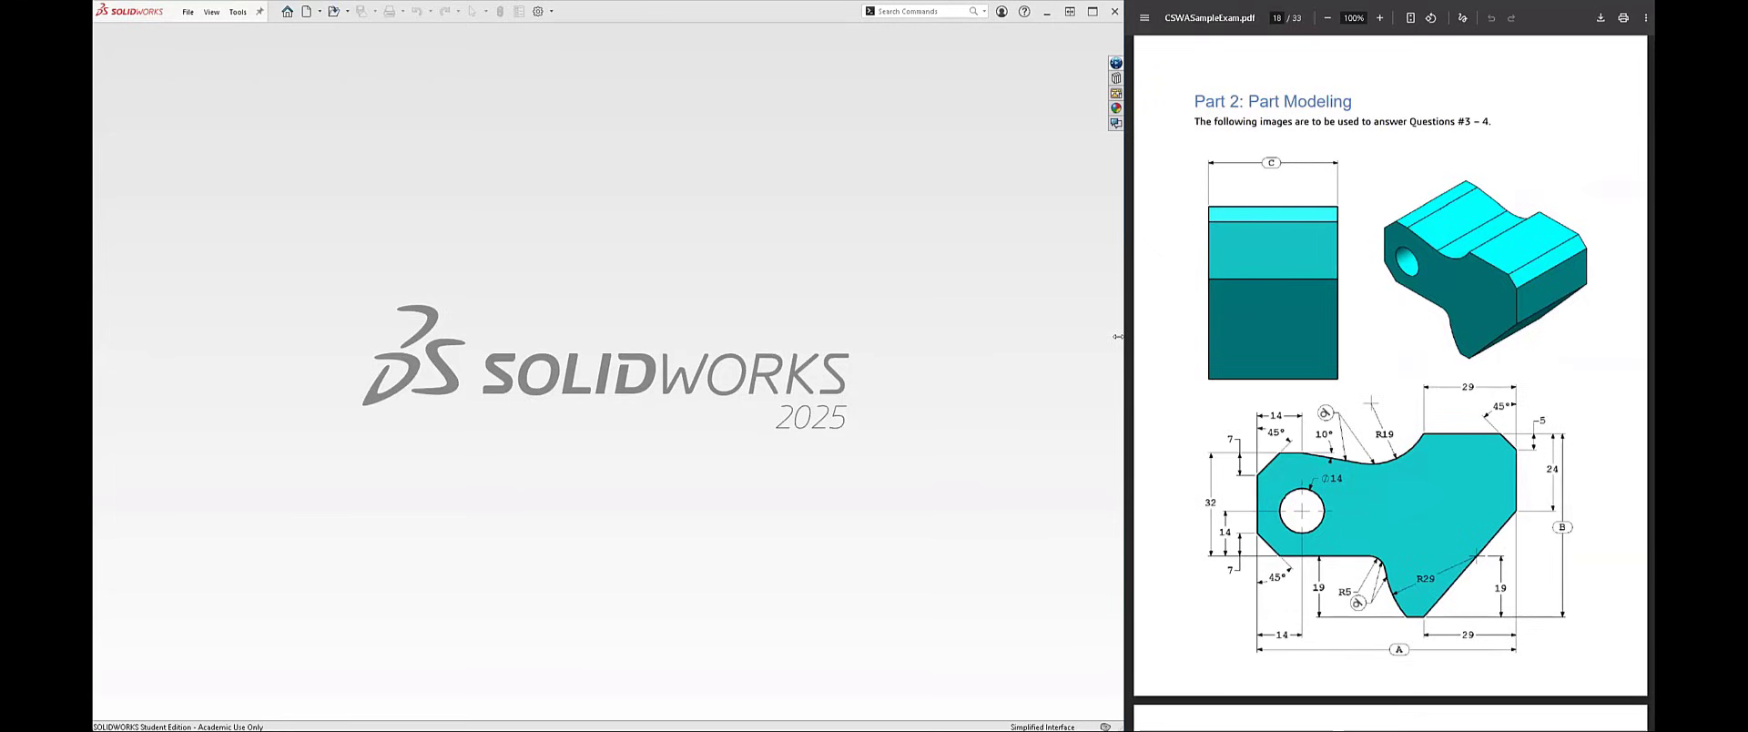
Step: Widen and magnify the PDF to study the tool block's views and dimensions, restoring the side-by-side layout when done
drag(1117, 336, 318, 312)
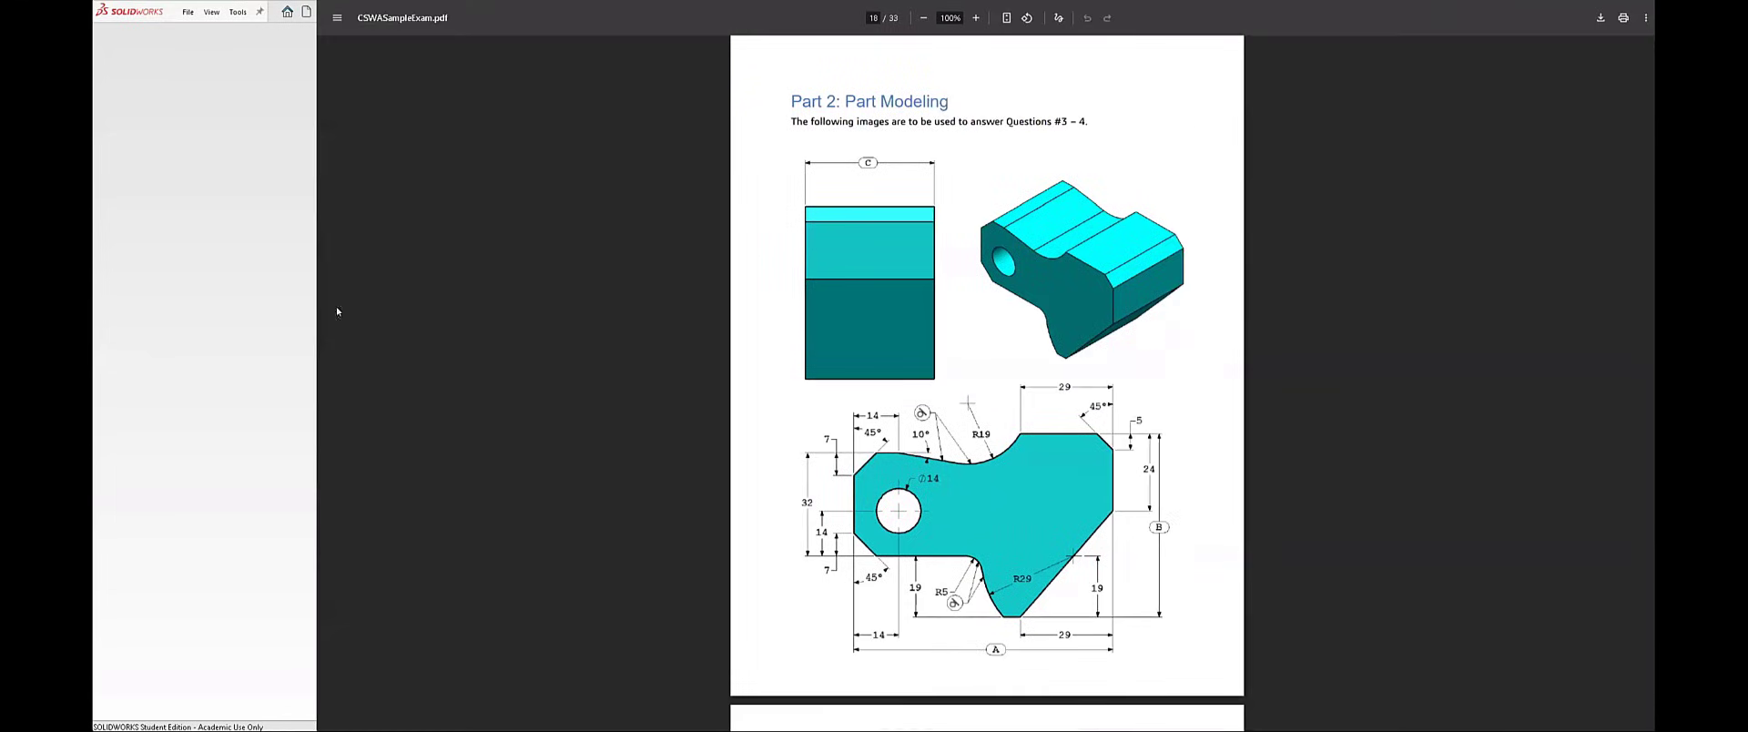
ctrl+scroll(970, 483, up, 3)
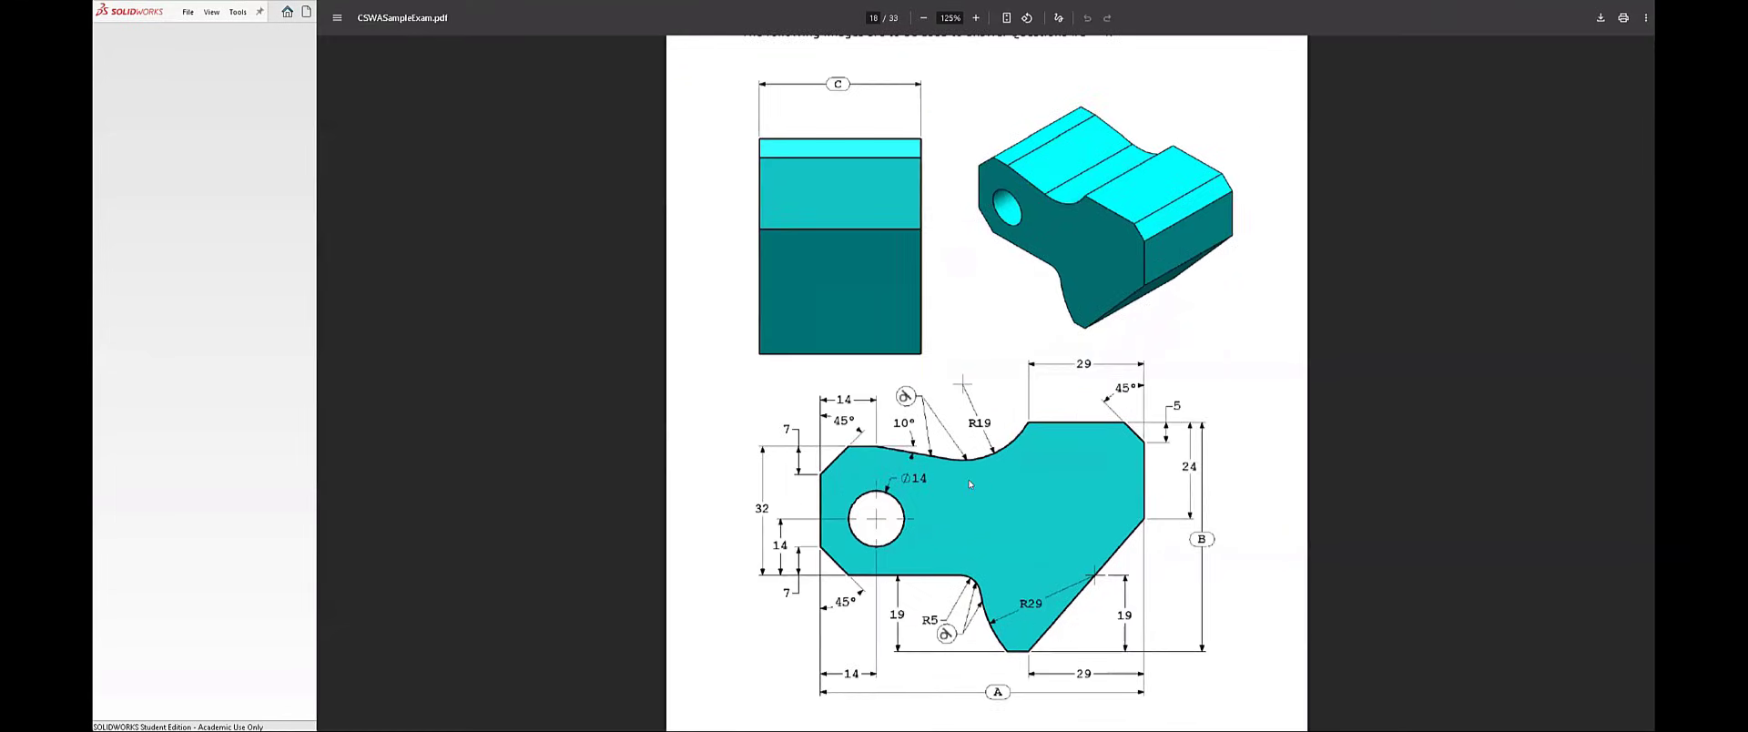
scroll(967, 479, up, 3)
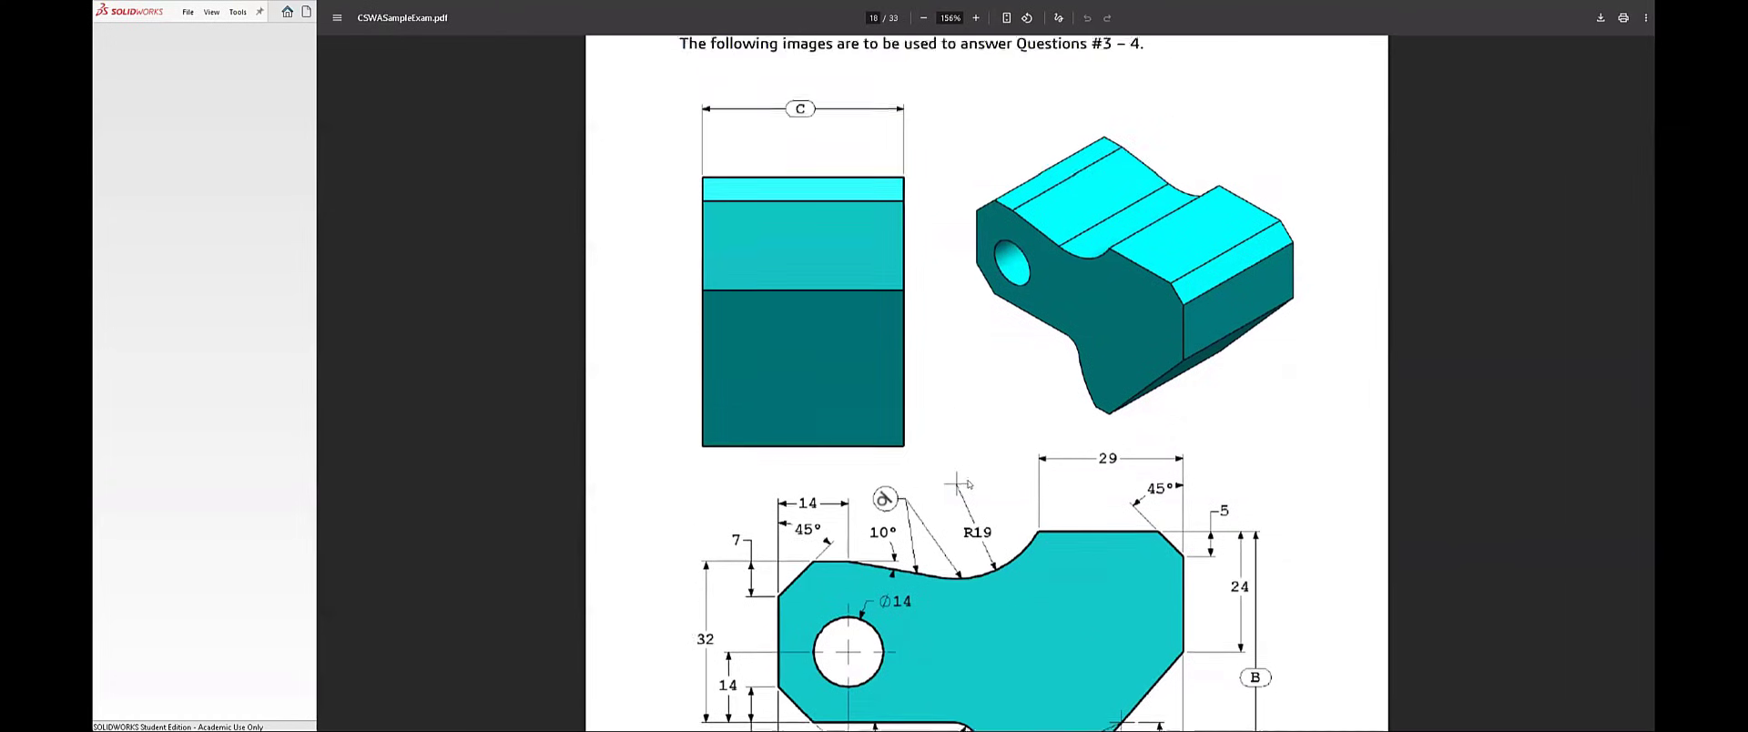
scroll(965, 490, down, 1)
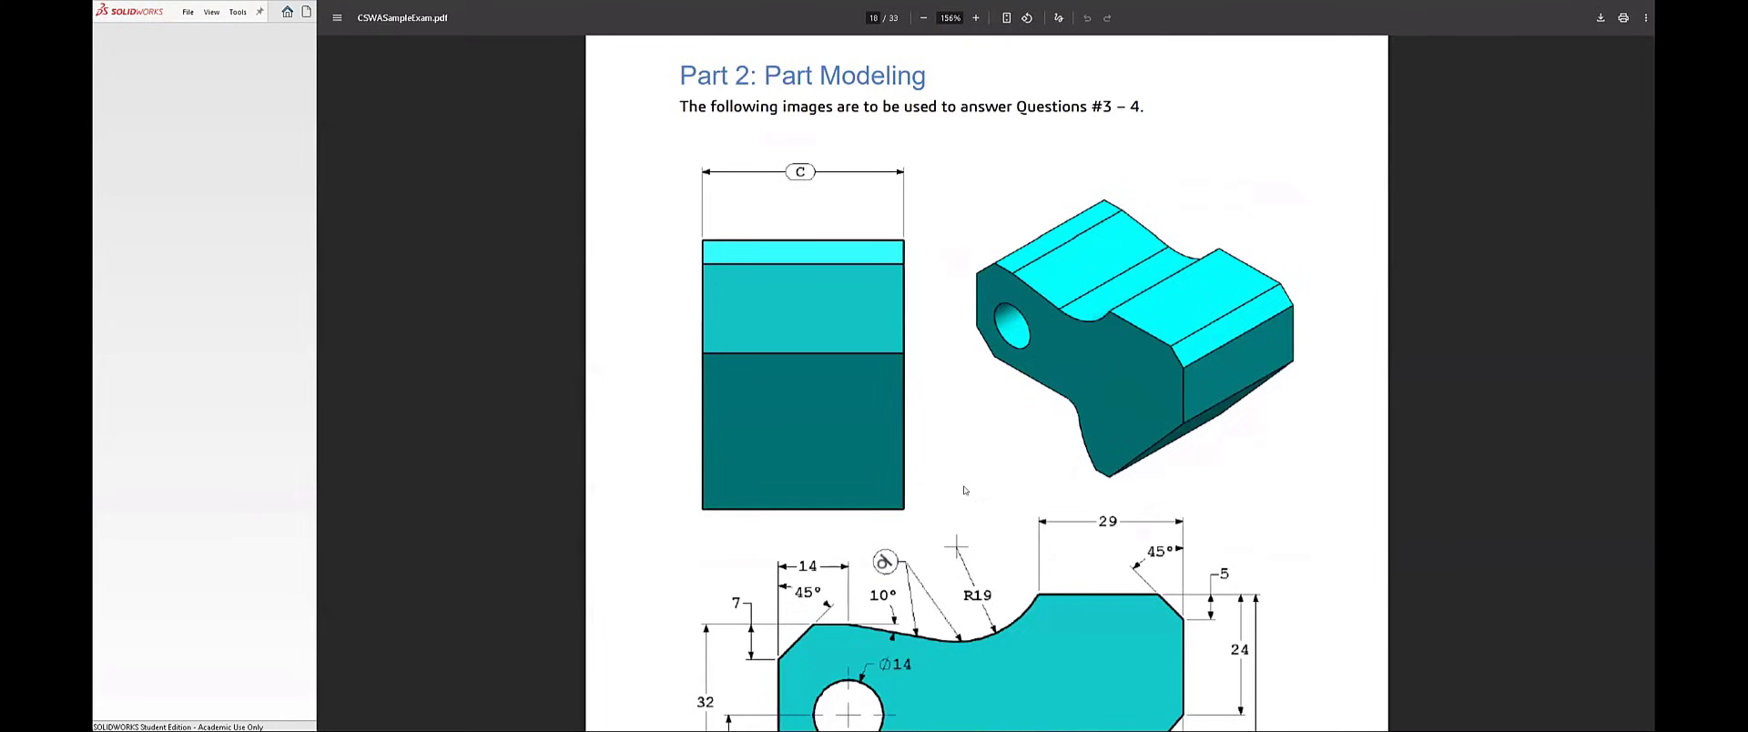
scroll(953, 474, down, 1)
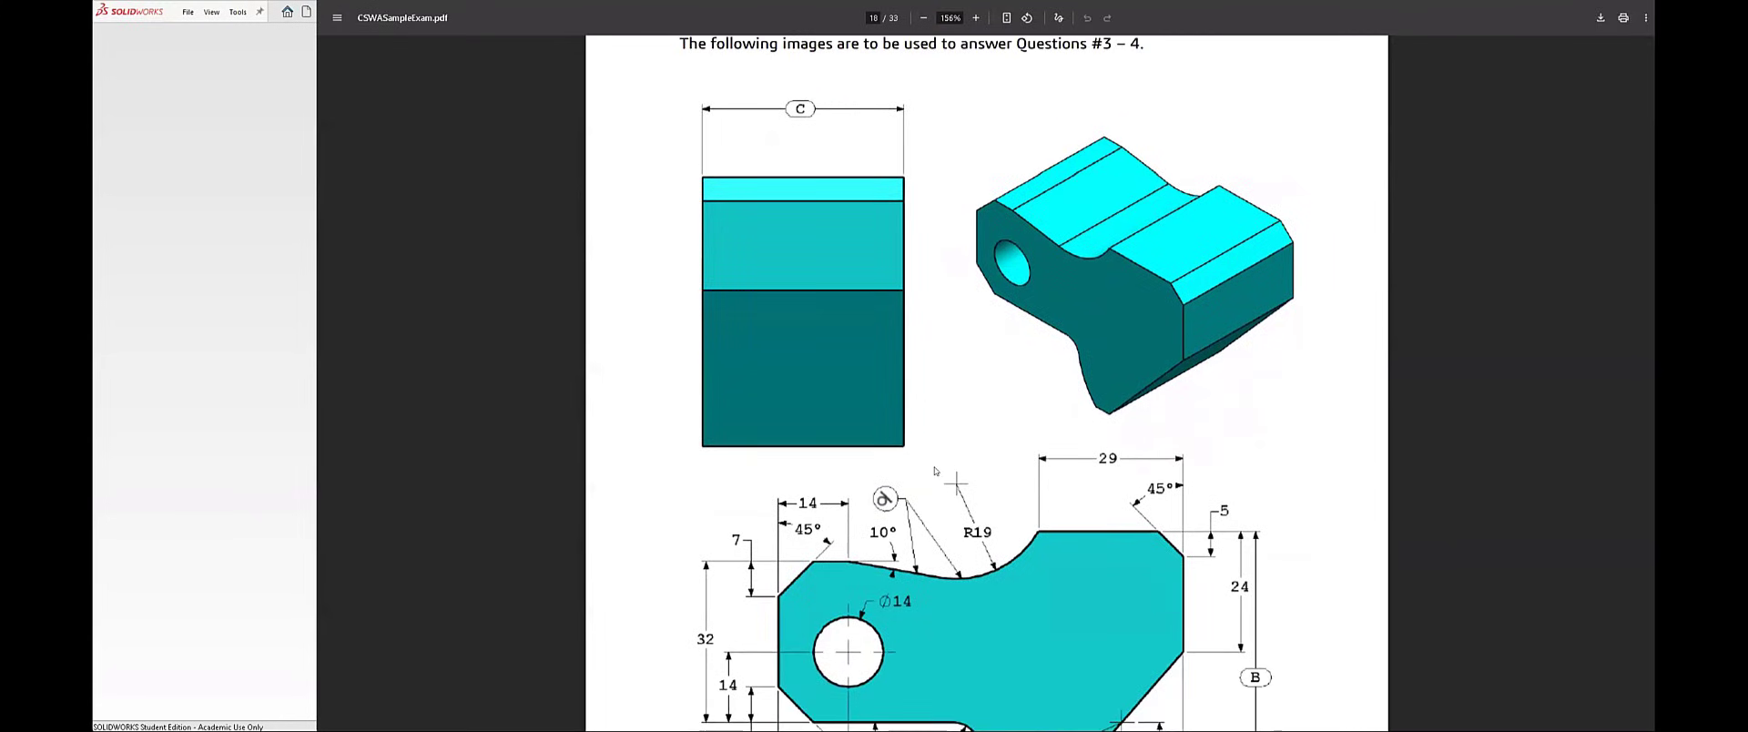
ctrl+scroll(821, 217, down, 2)
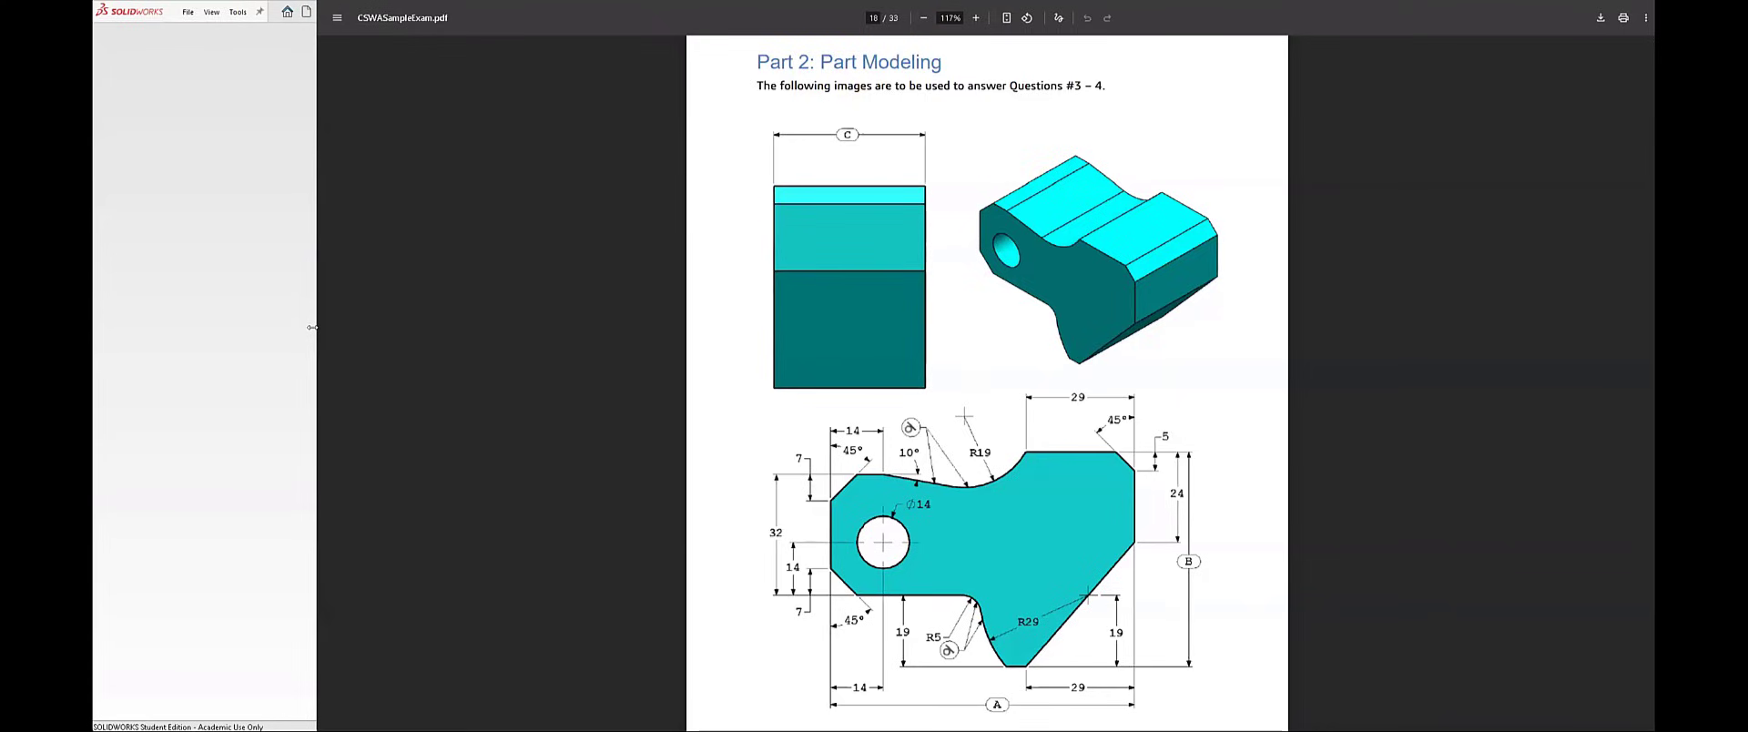
drag(317, 323, 1129, 324)
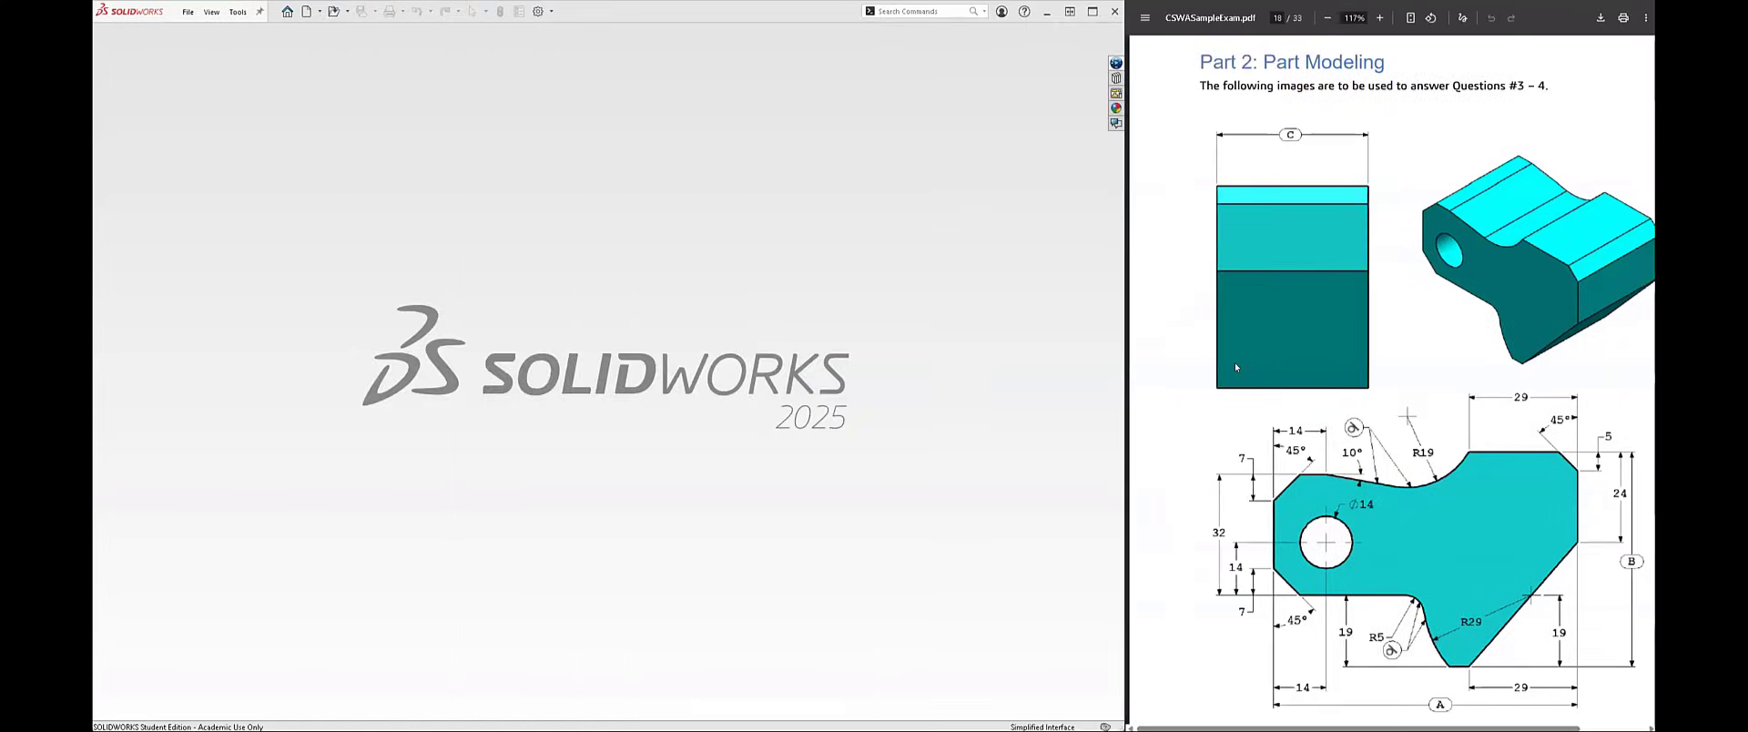
Step: Read question 3's requirements for the tool block: units, decimal places, material, density, values A, B and C, and answer options
scroll(1236, 363, down, 1)
ctrl+scroll(1256, 370, down, 2)
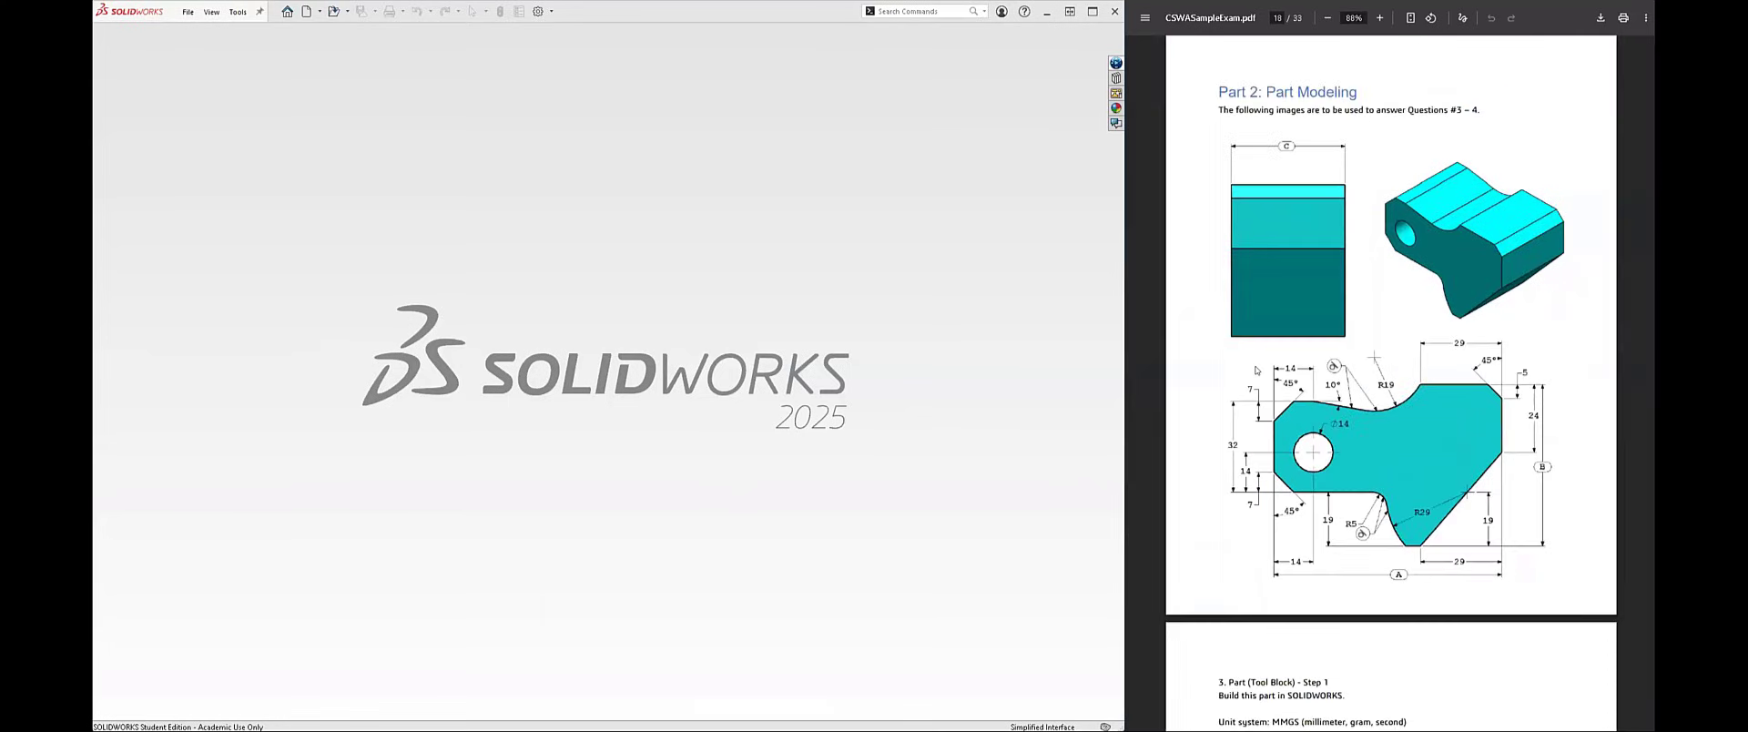
scroll(1256, 370, down, 5)
ctrl+scroll(1256, 370, up, 2)
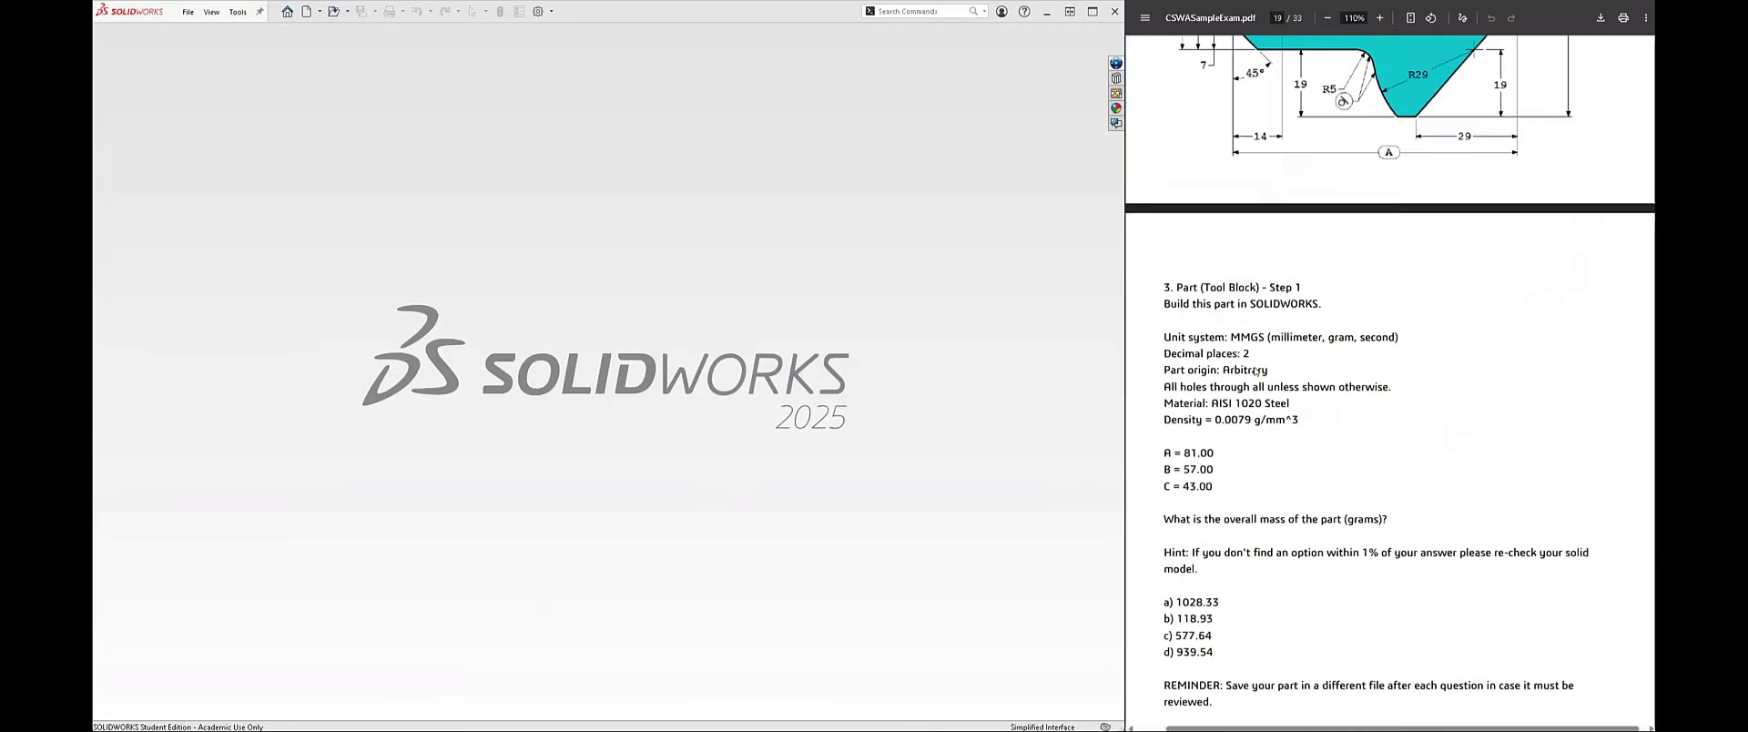
scroll(1235, 346, down, 1)
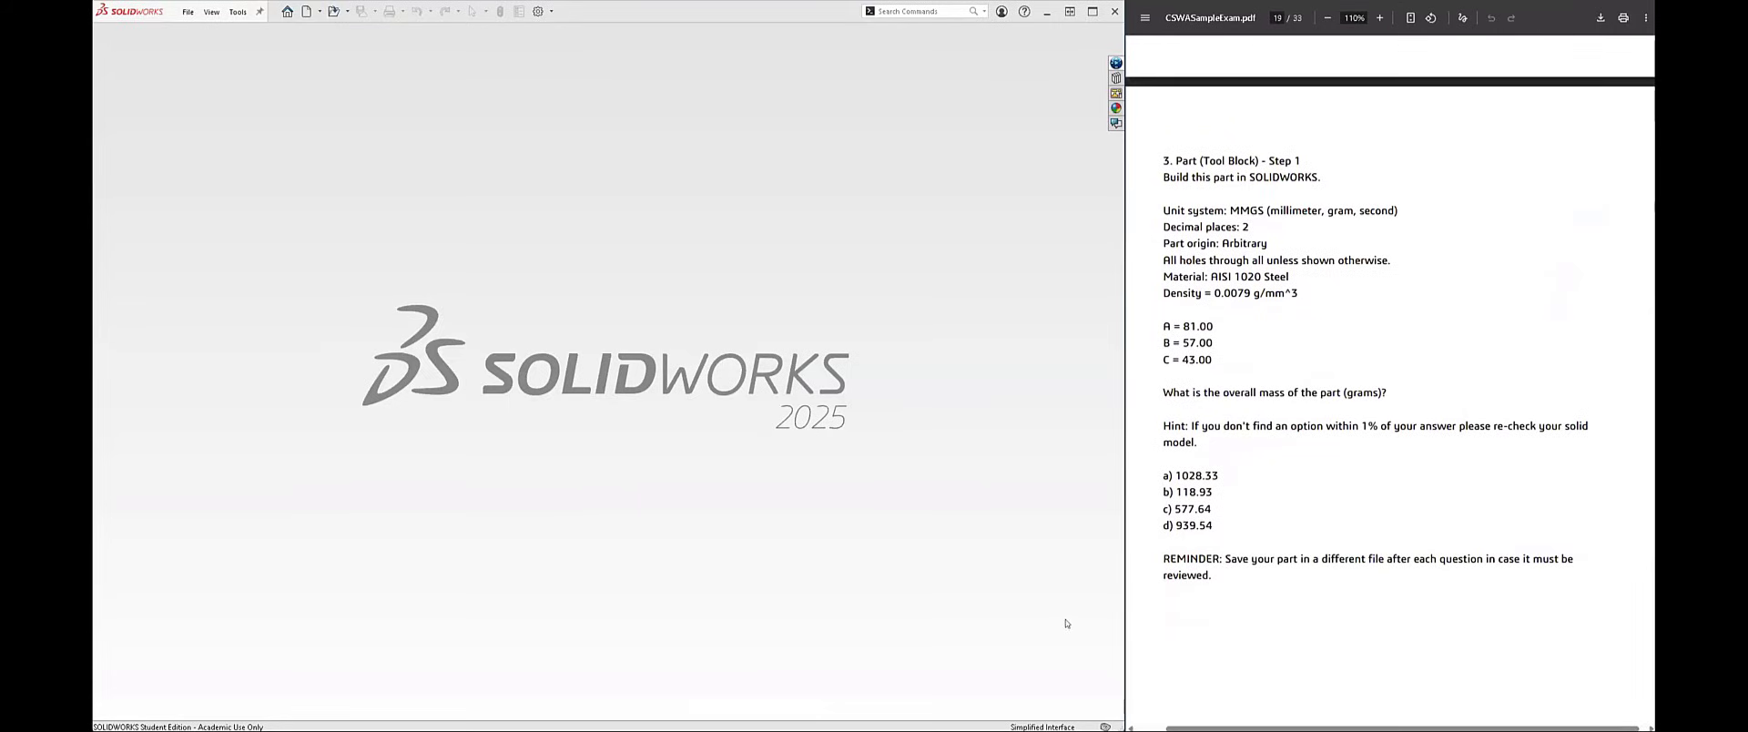
Step: Create a new part document and check that its unit system is MMGS (millimeter, gram, second)
click(306, 11)
double_click(462, 155)
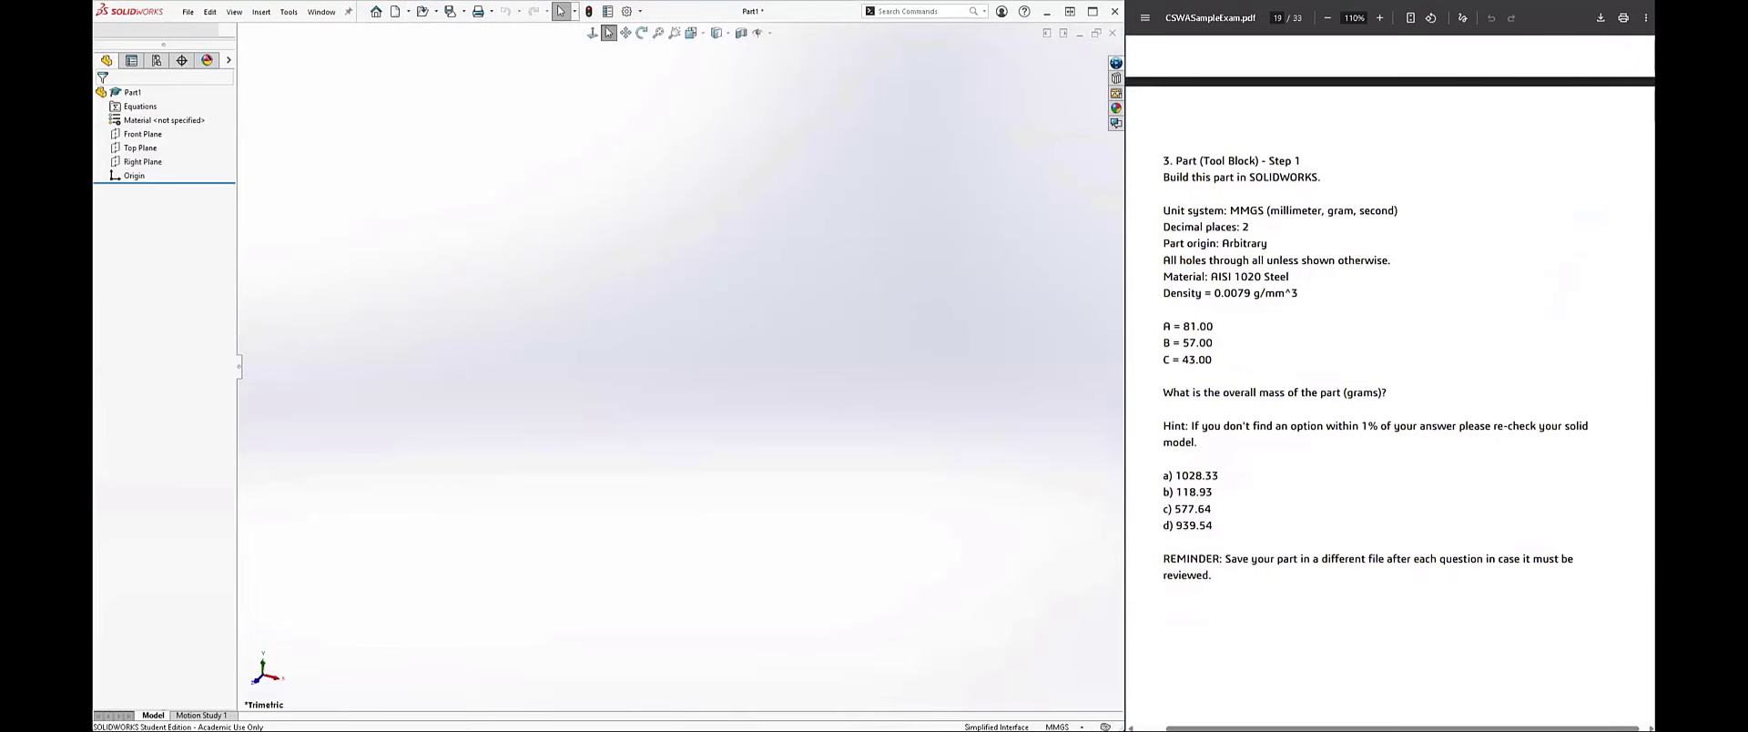
click(1063, 728)
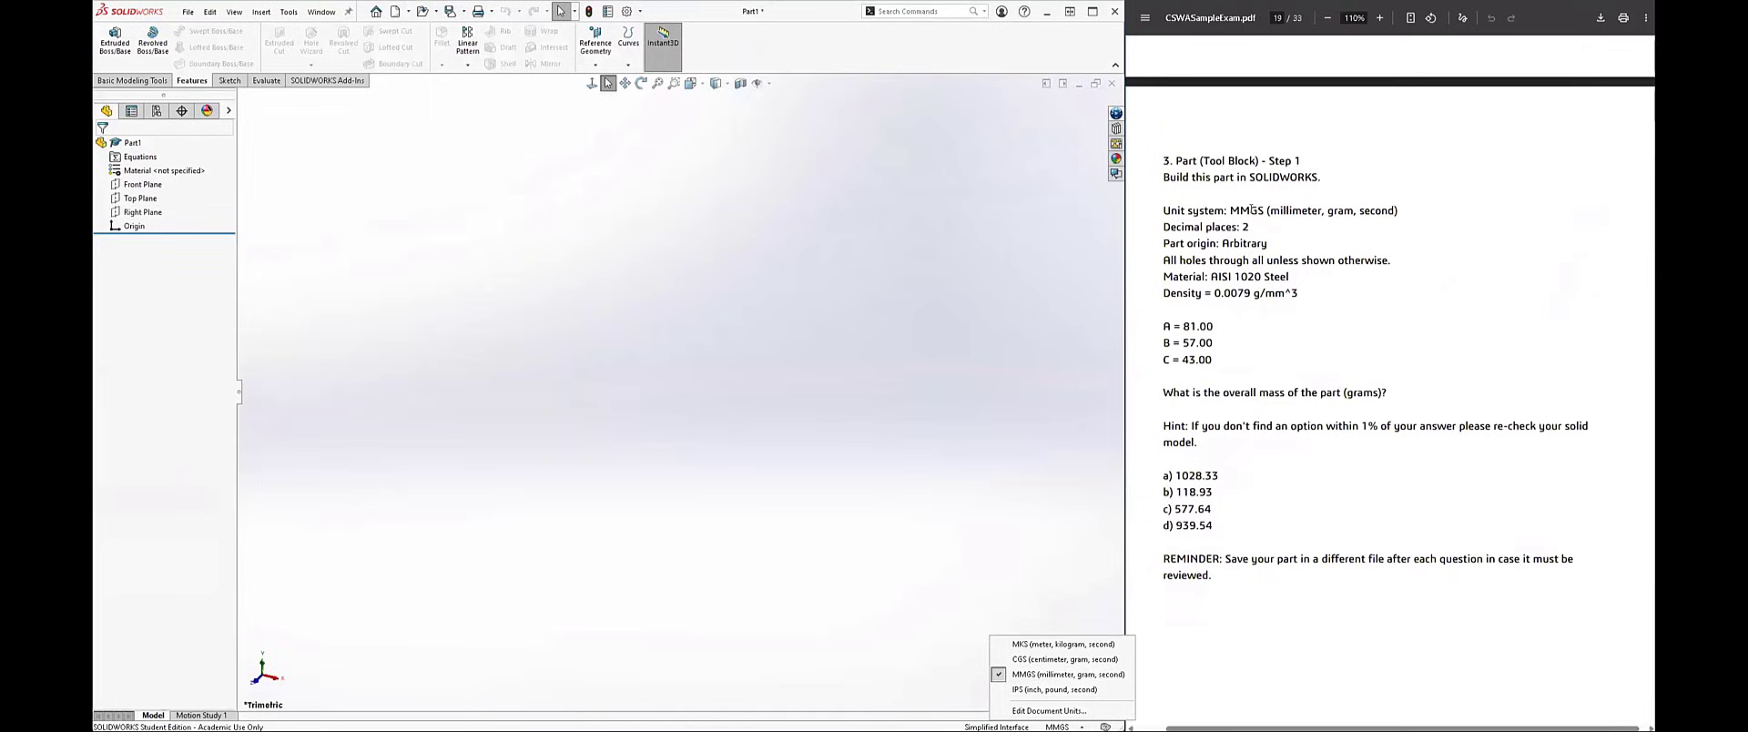
click(799, 356)
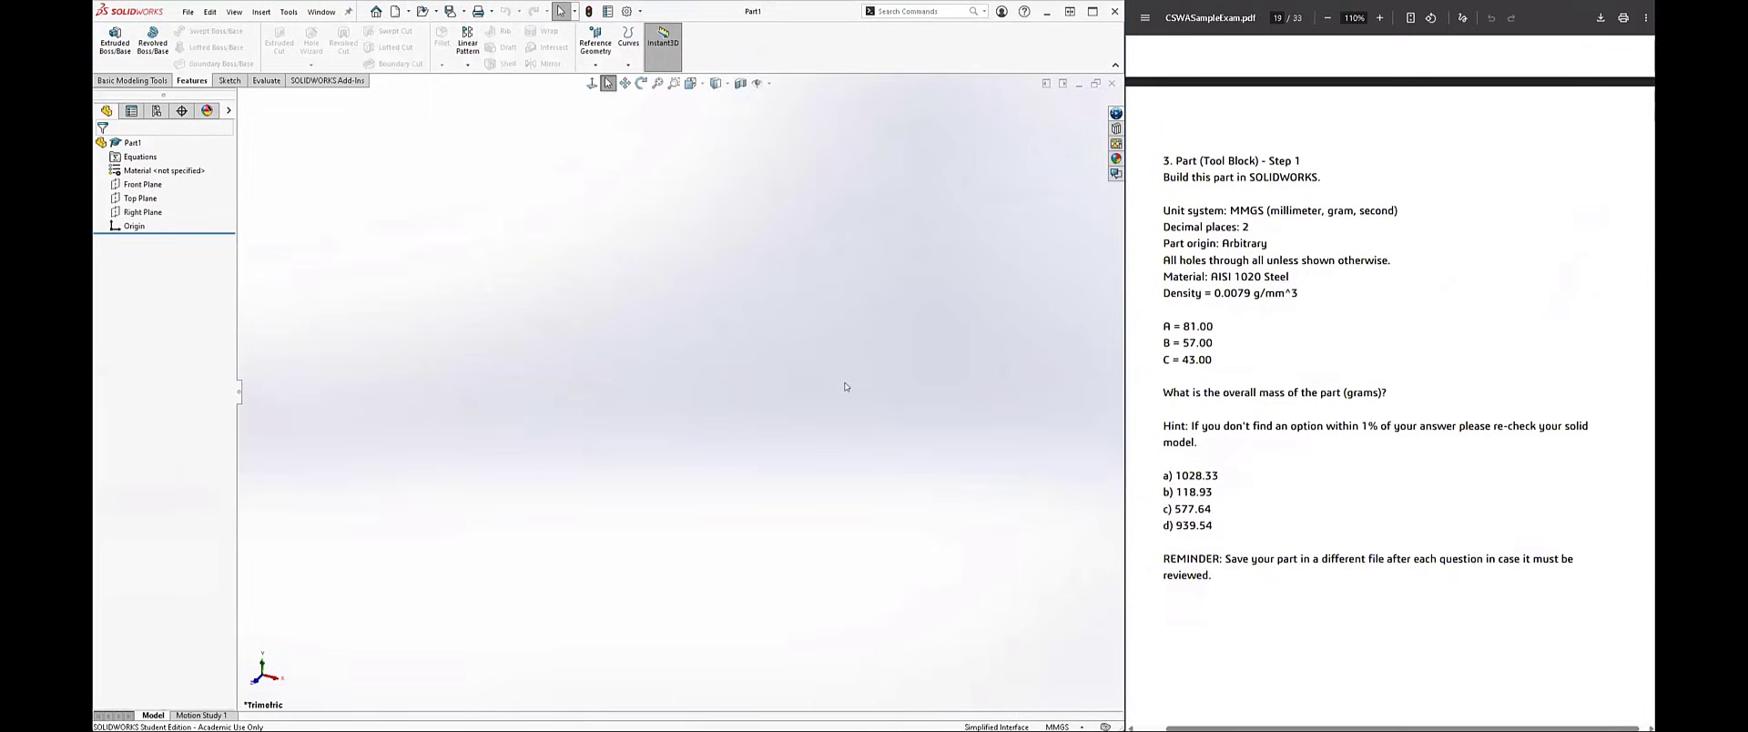
Step: Open the part's material library and select AISI 1020 from the SOLIDWORKS Steel materials, as question 3 requires
right_click(155, 175)
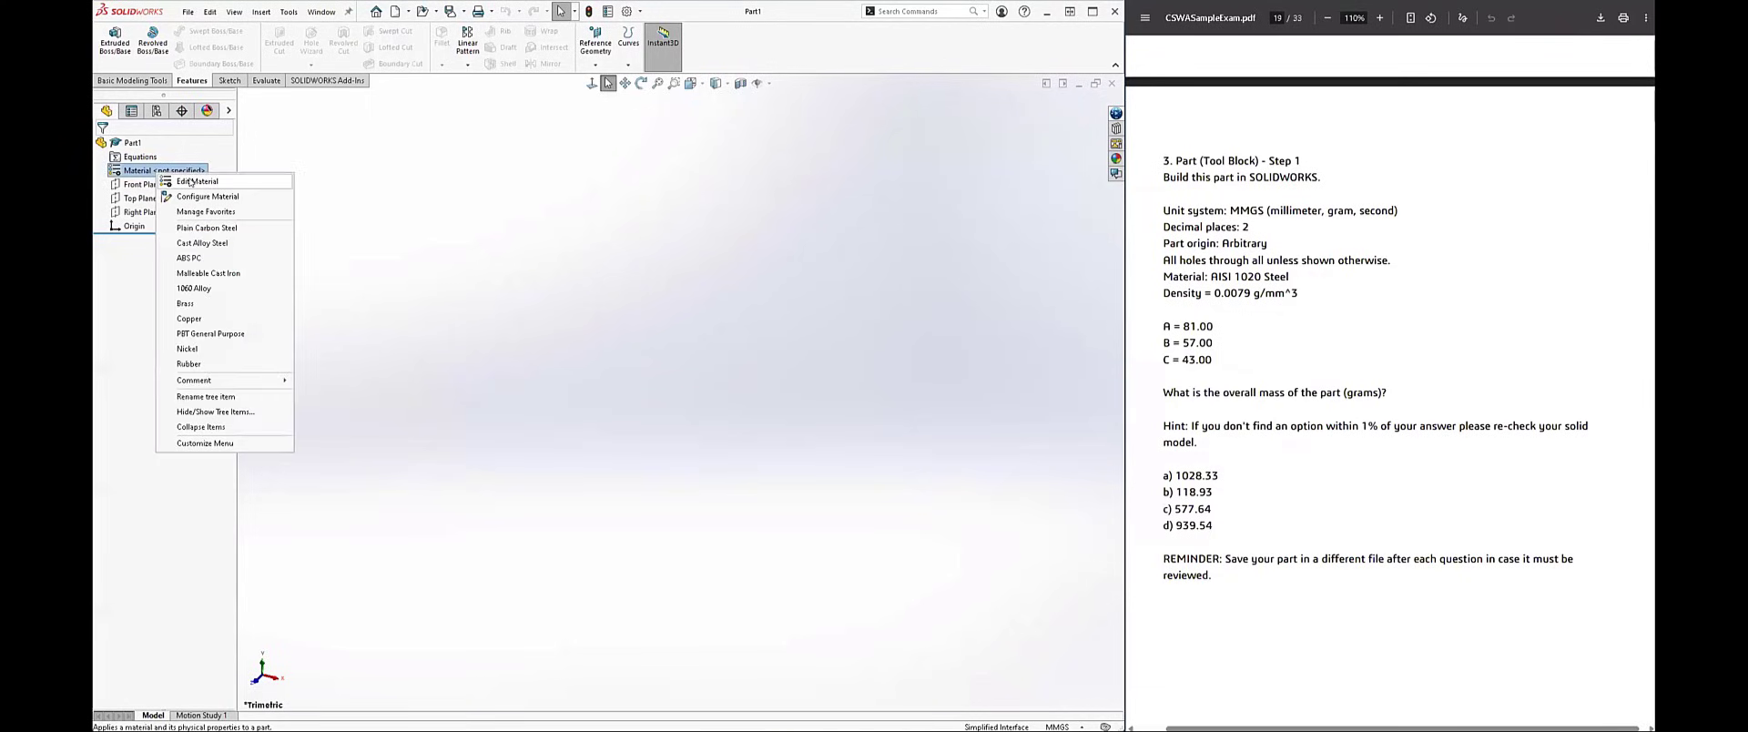
click(190, 181)
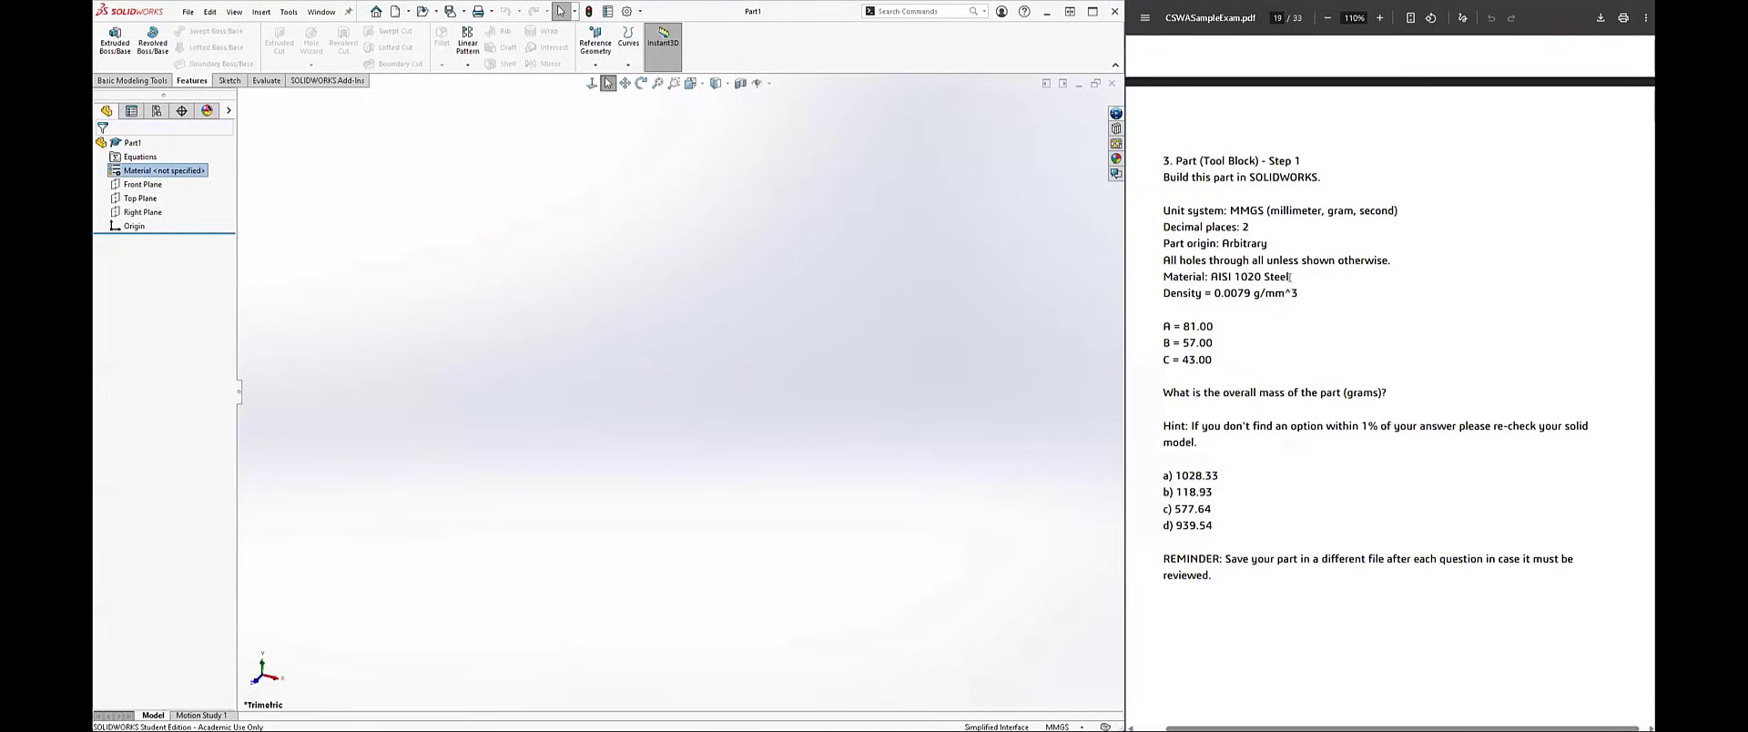
drag(1290, 277, 1210, 277)
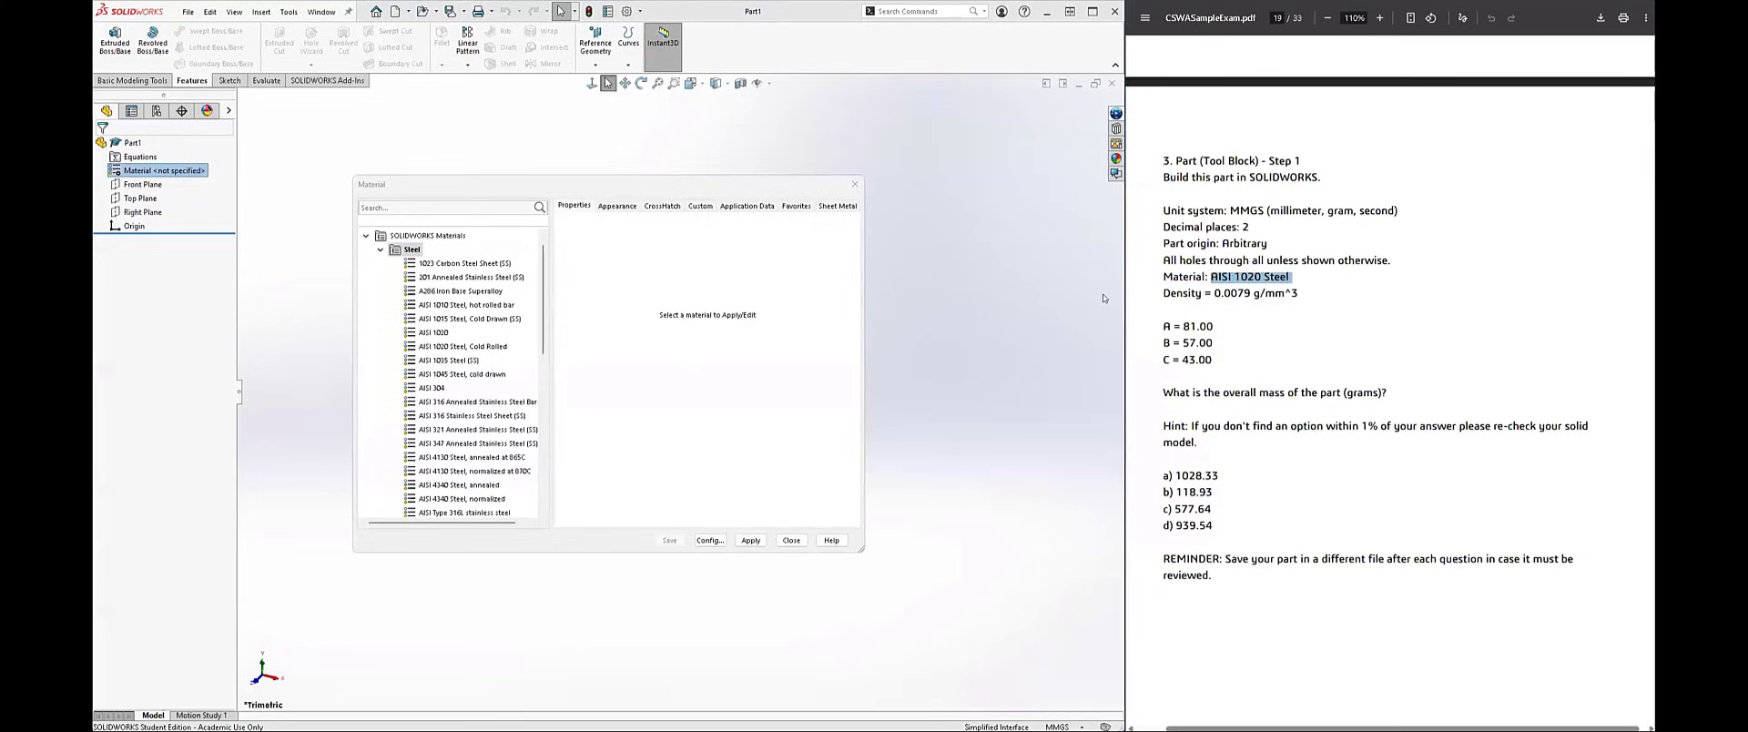
click(381, 250)
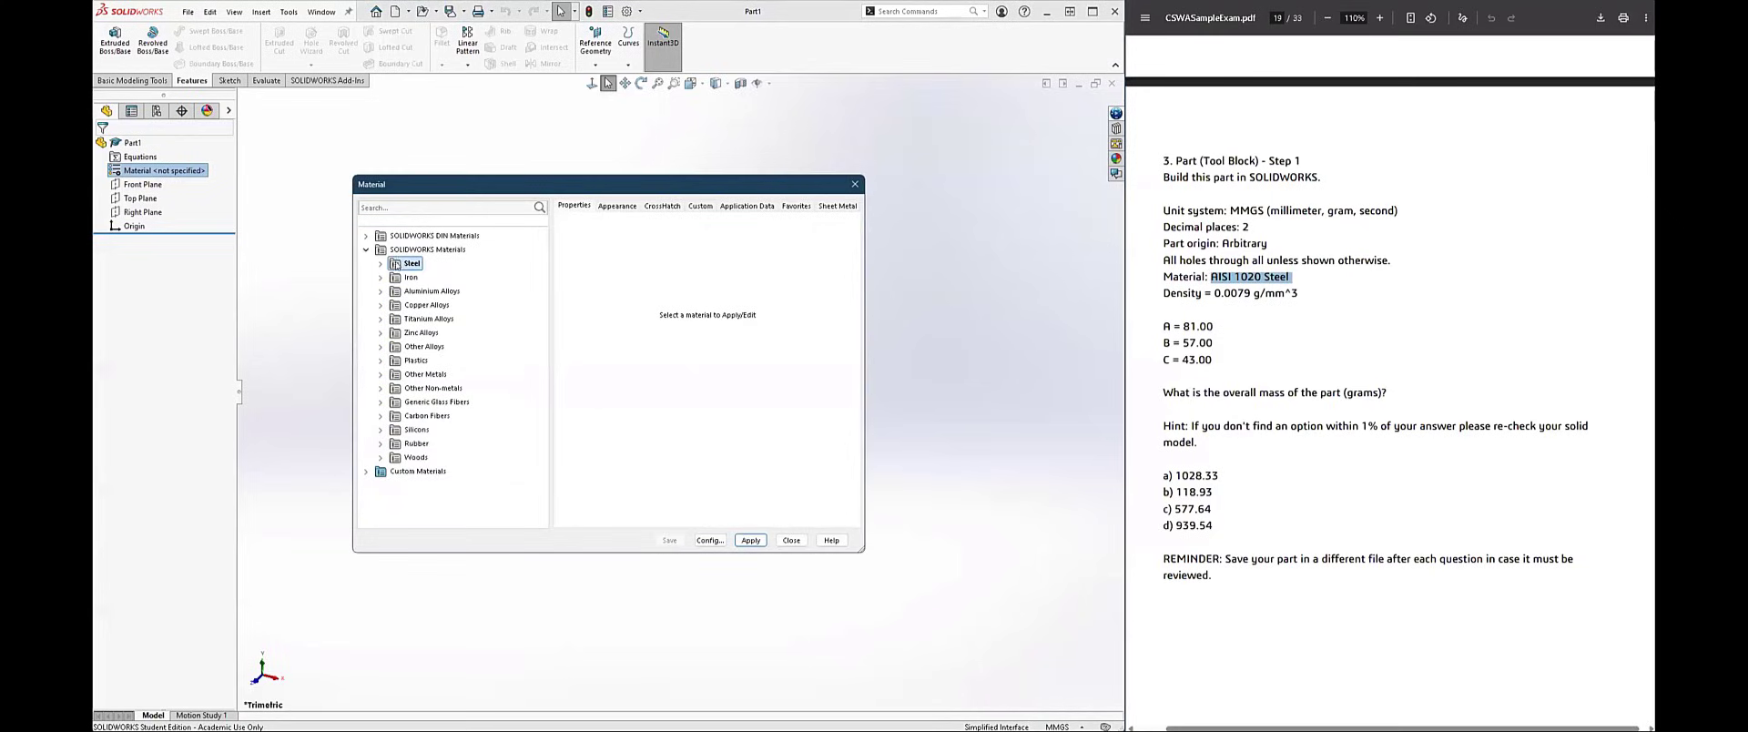
click(381, 264)
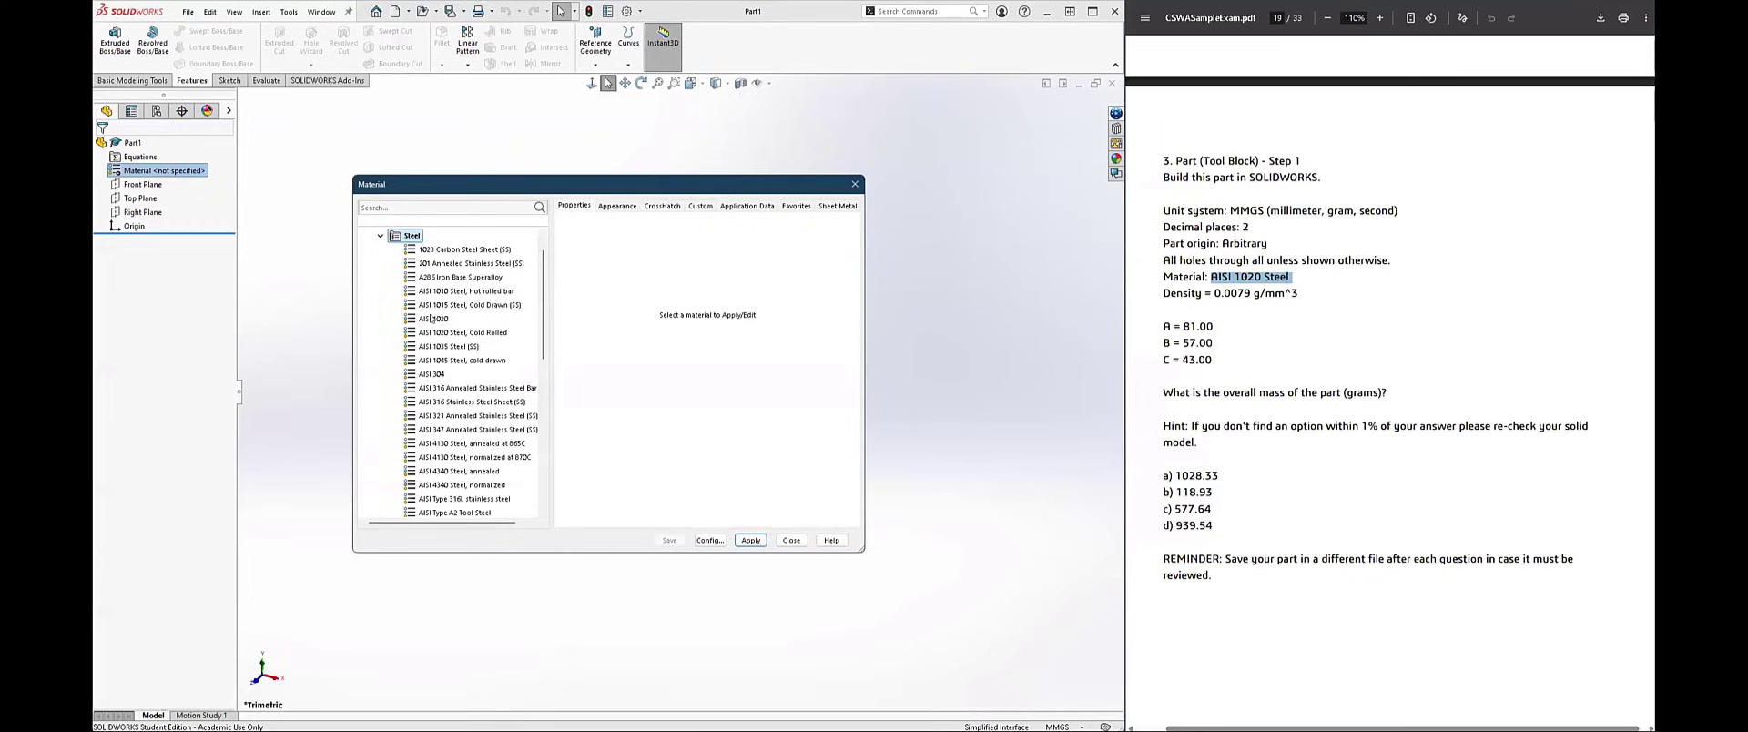
click(432, 319)
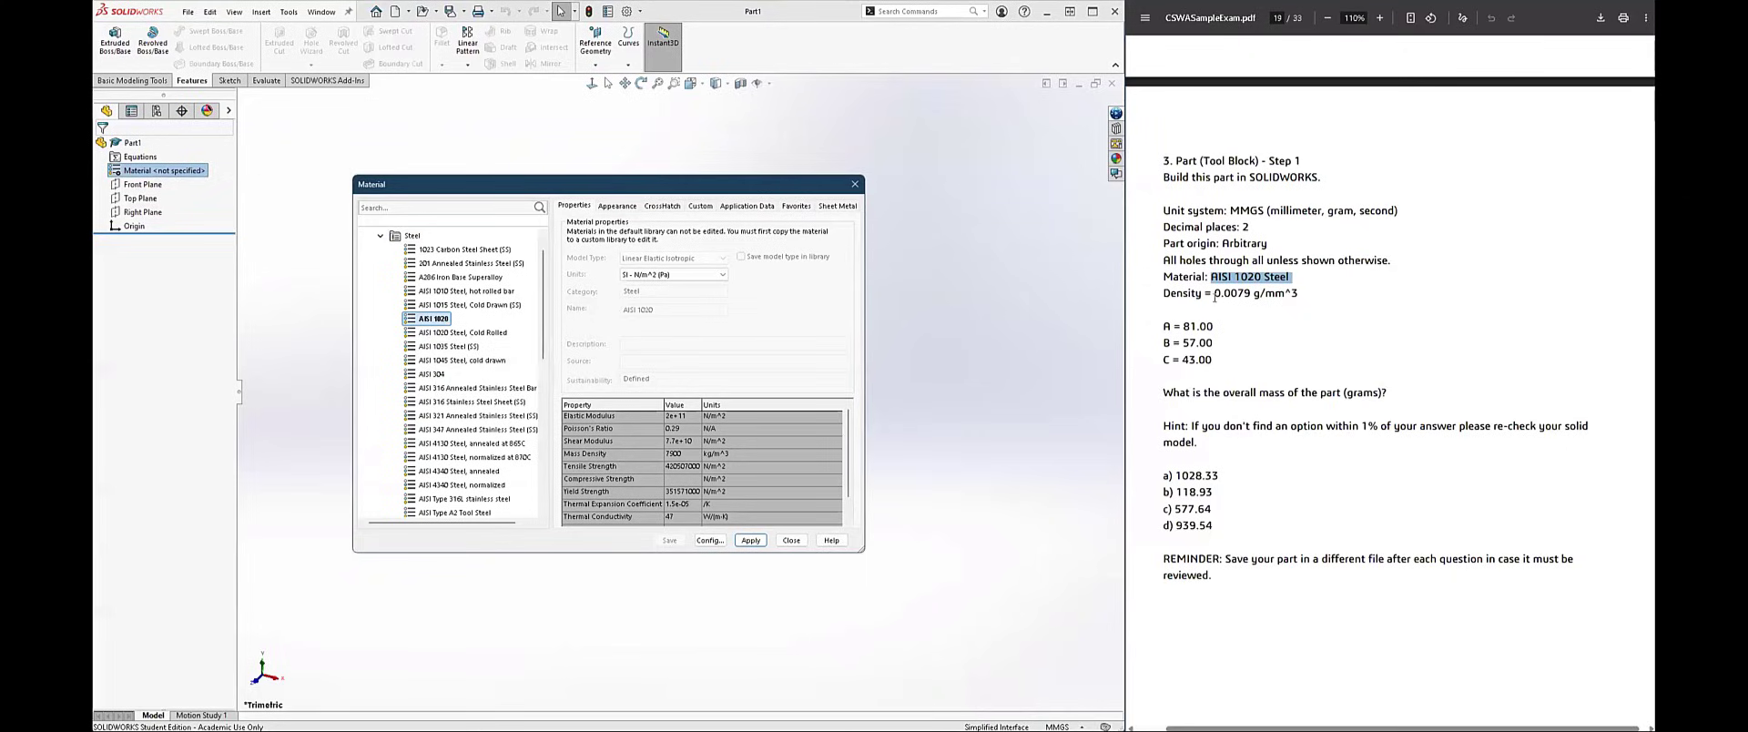
Step: Check the mass densities of AISI 1020 and AISI 1020 Steel, Cold Rolled against the required 0.0079 g/mm^3, leaving AISI 1020 selected
drag(1215, 293, 1251, 293)
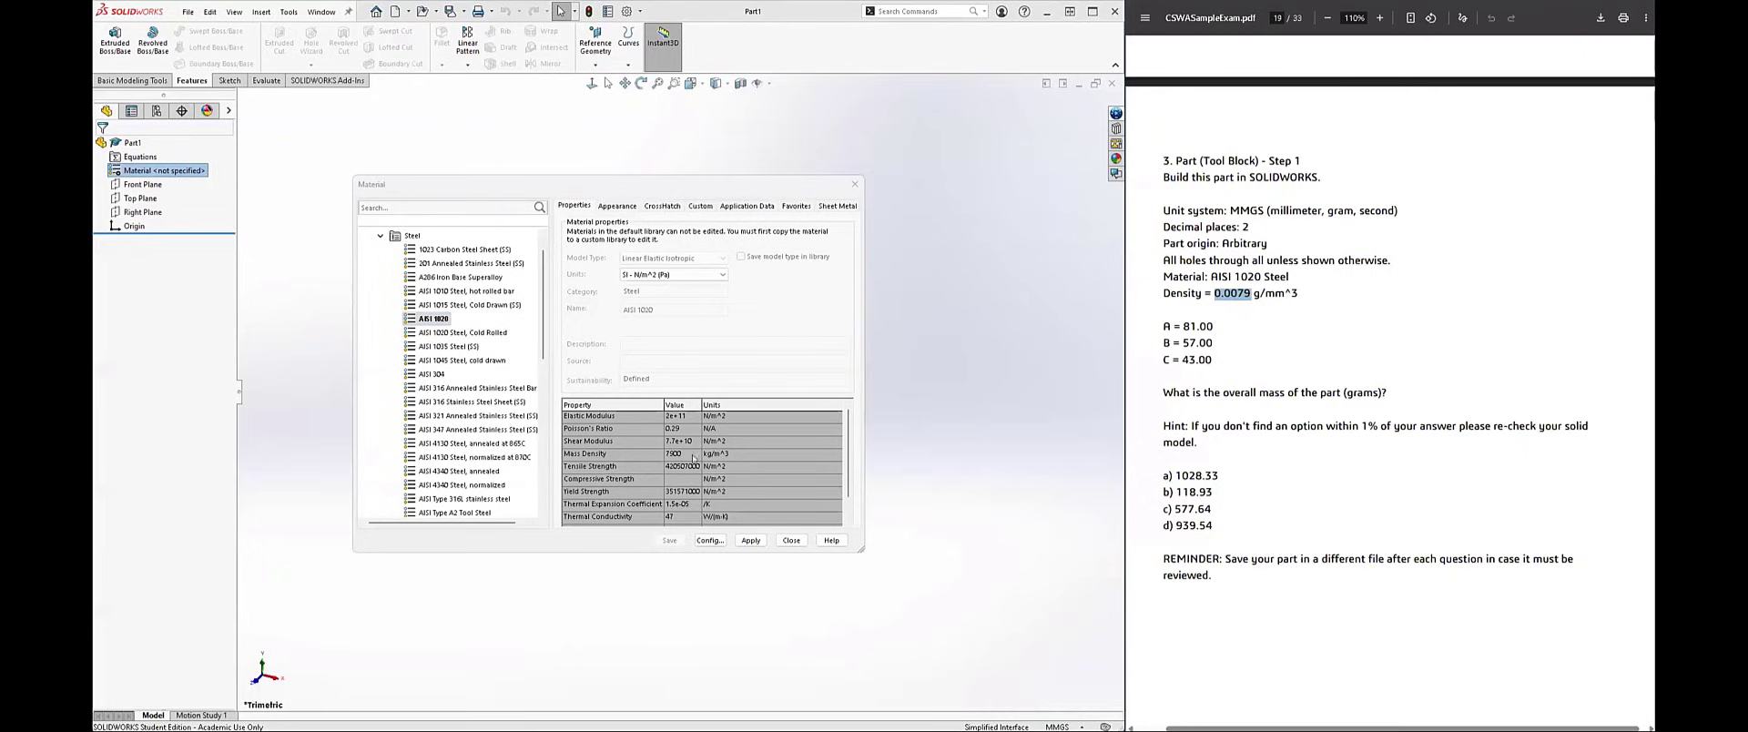
click(442, 333)
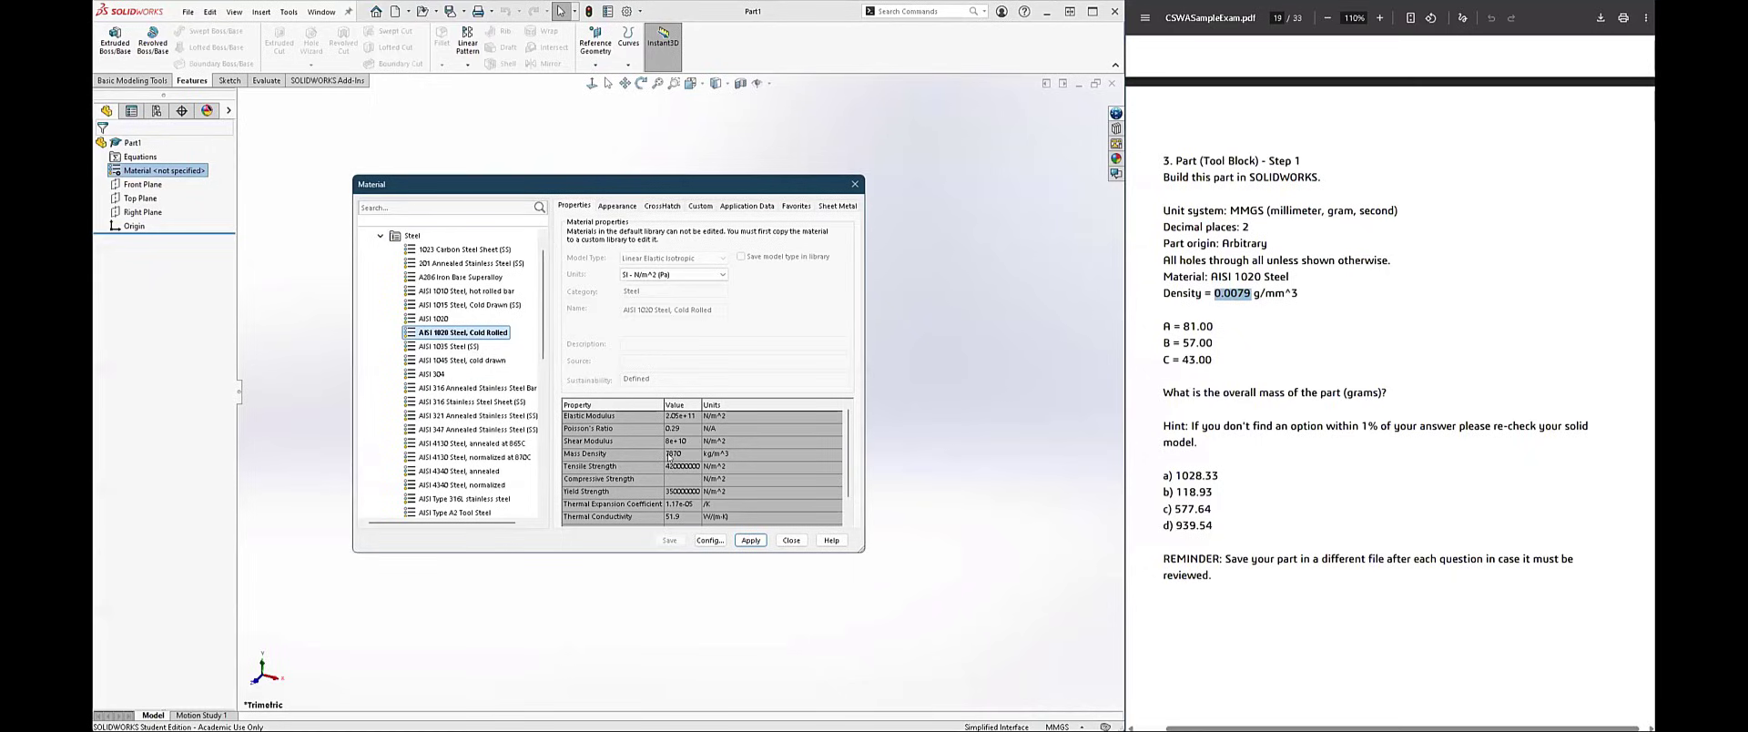
click(431, 320)
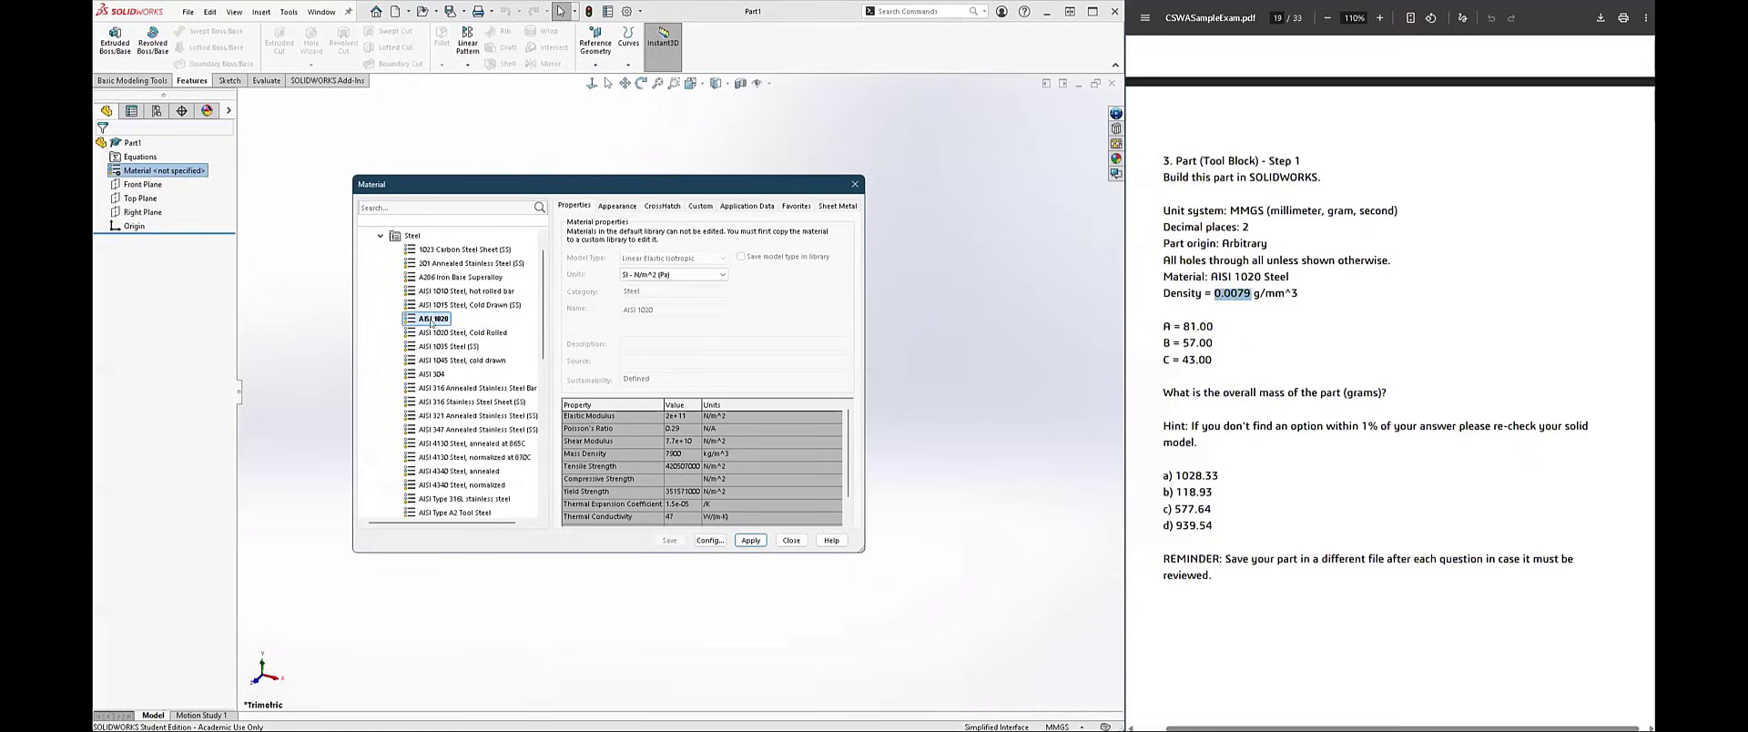
click(678, 453)
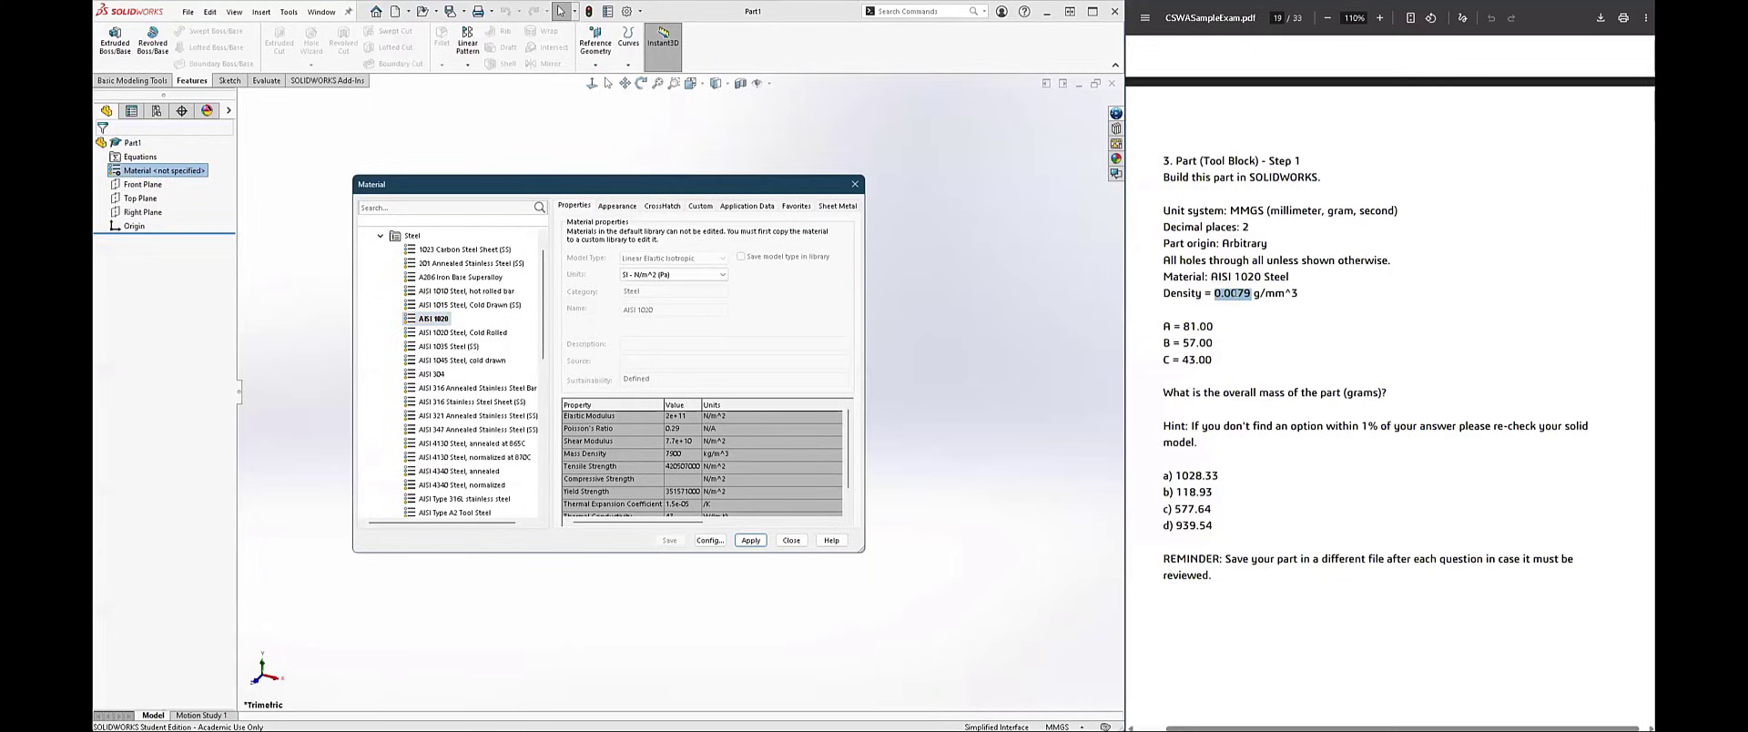
Step: Apply AISI 1020 to the part and close the material library
click(752, 541)
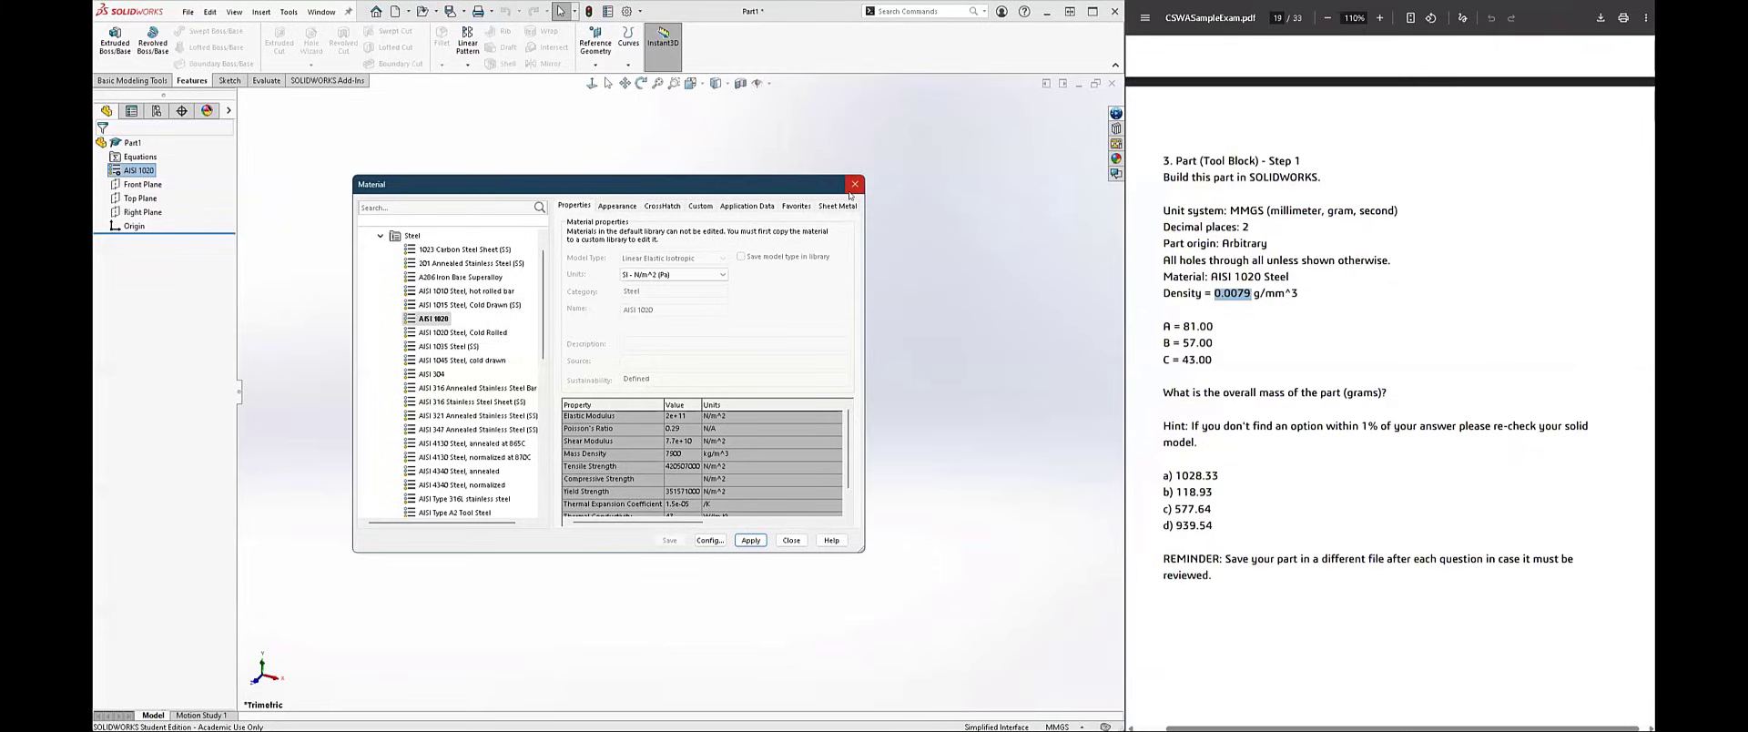
click(791, 541)
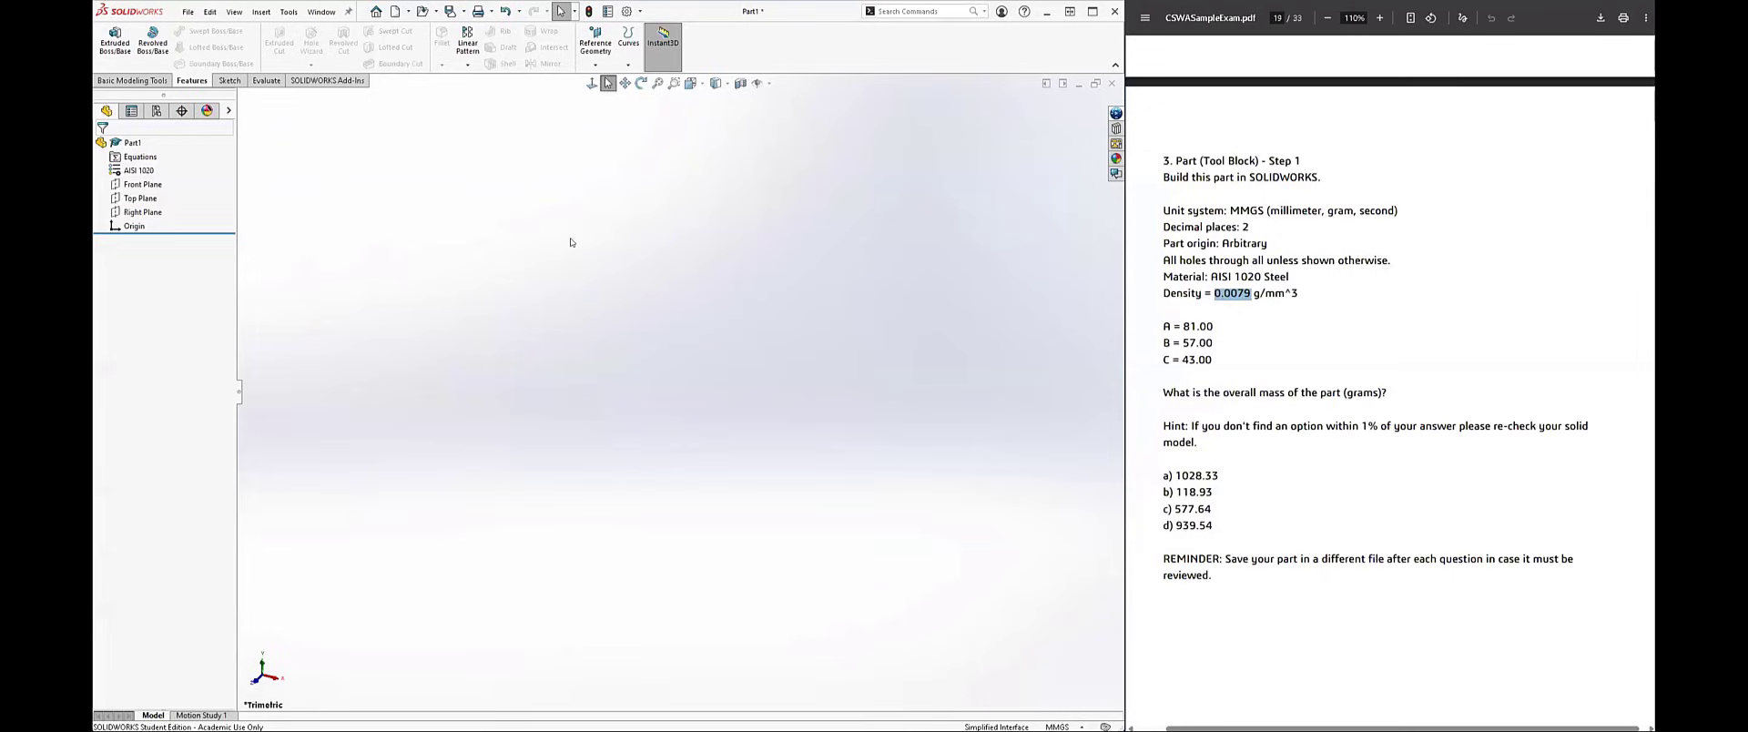
Step: Open the part's equation manager and add global variable A with a value of 81
click(289, 12)
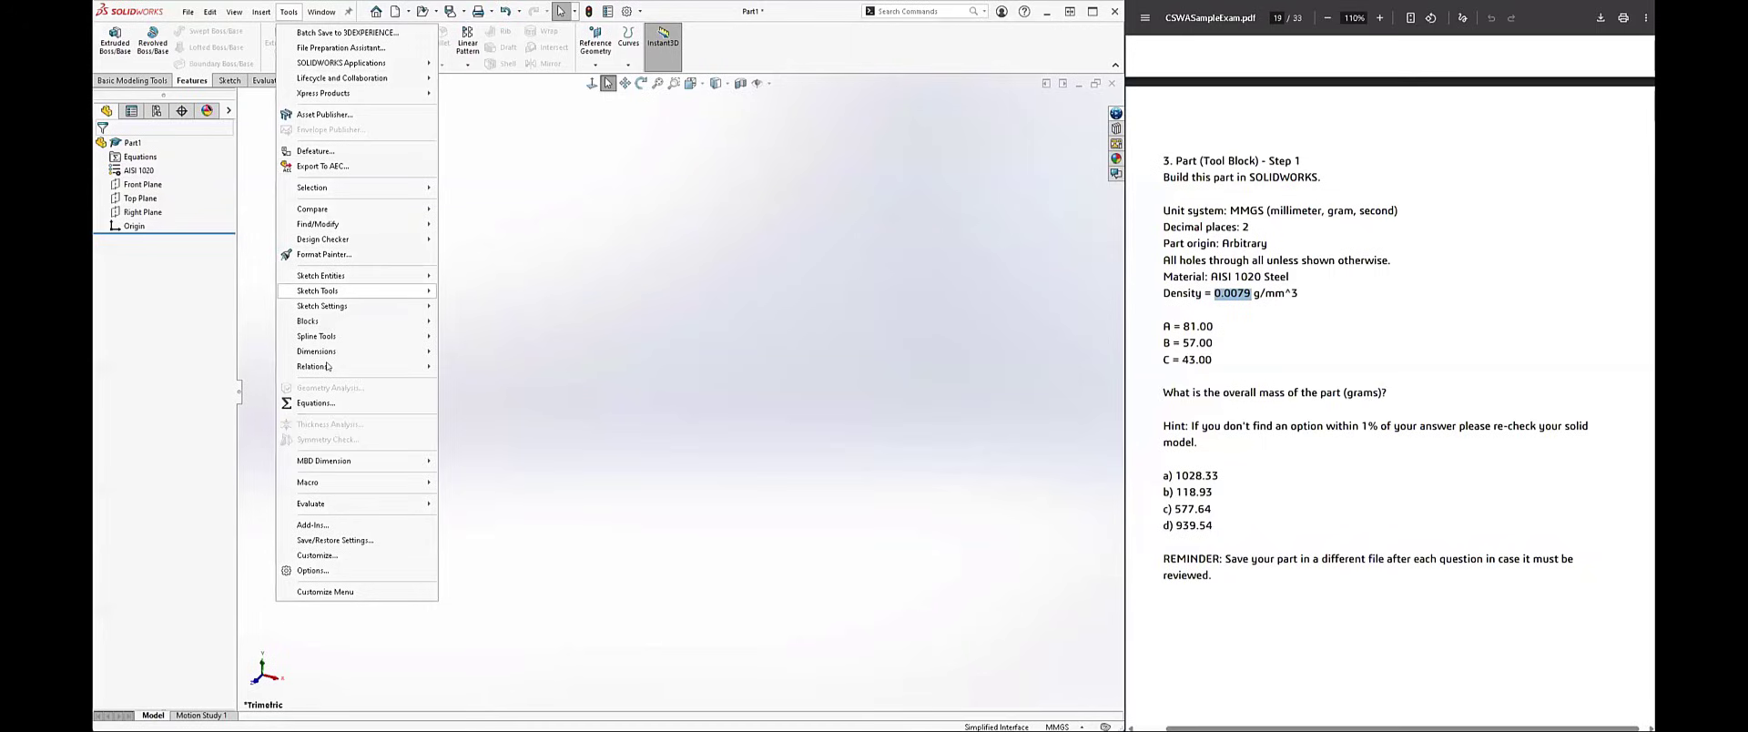
click(579, 327)
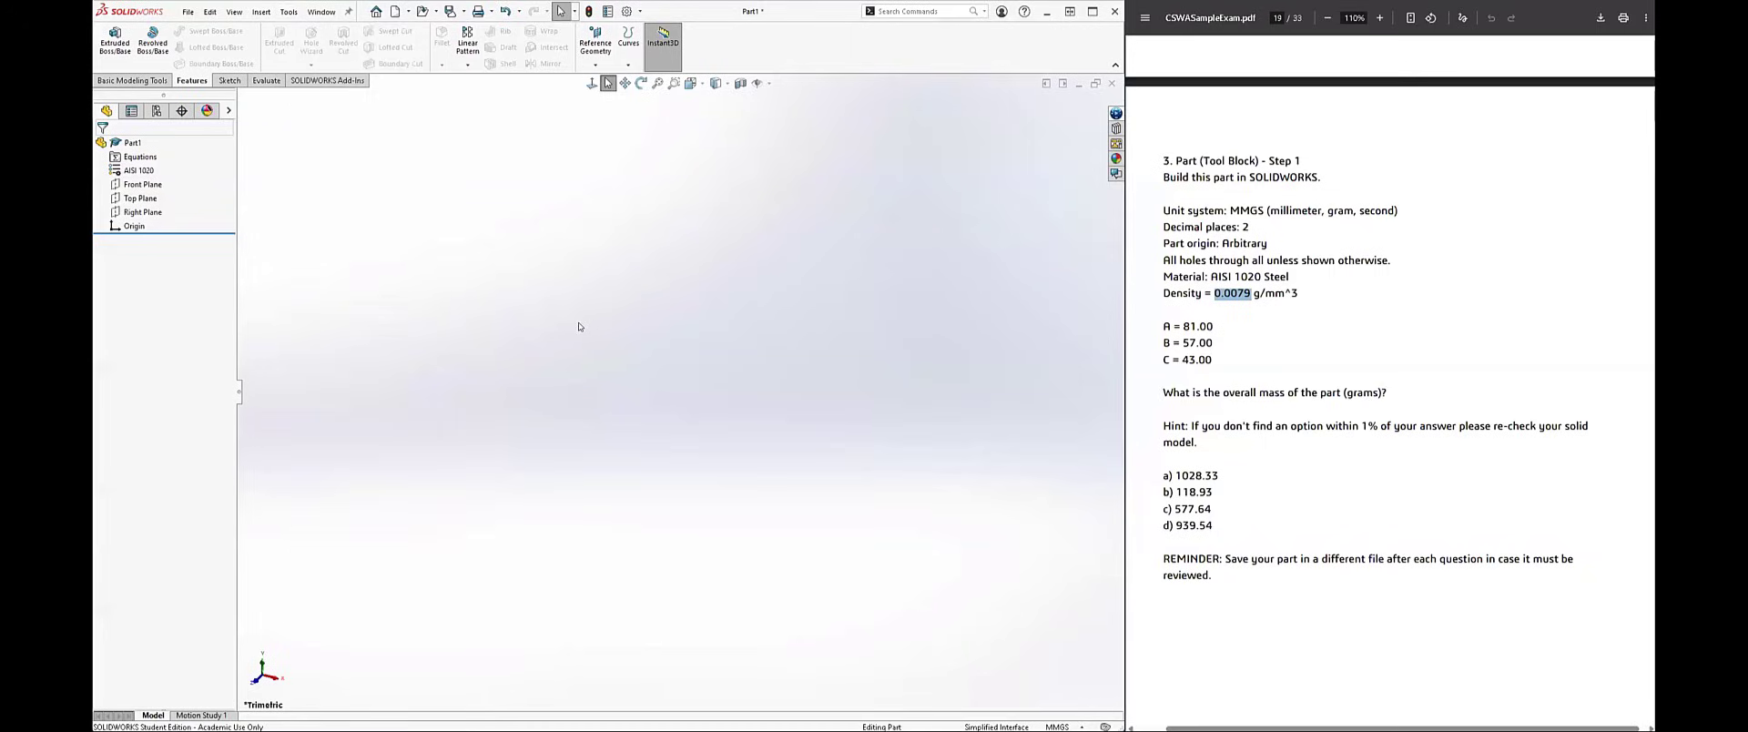
right_click(135, 158)
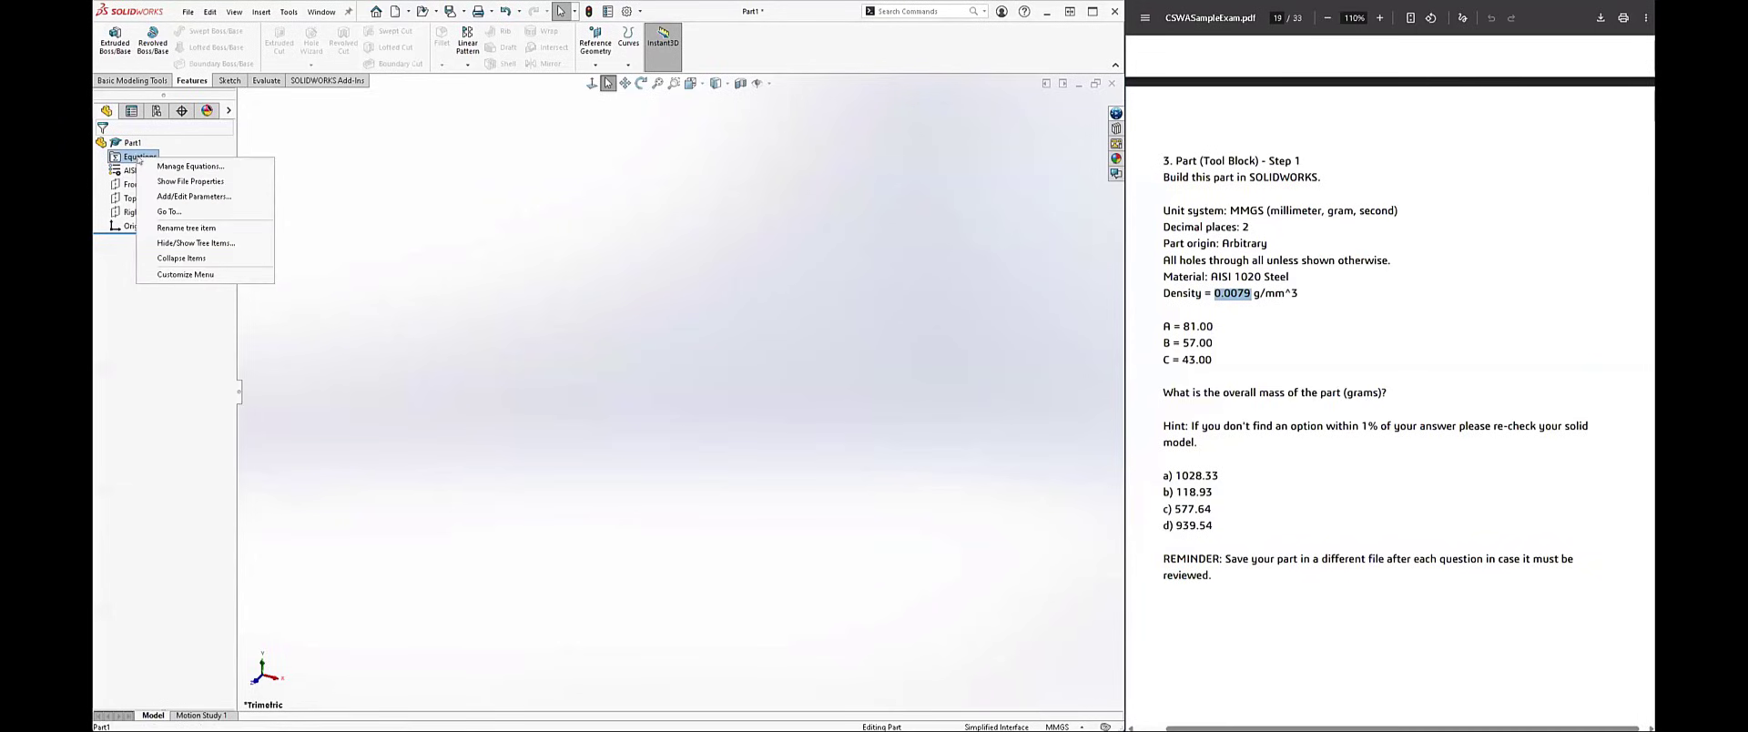
click(169, 167)
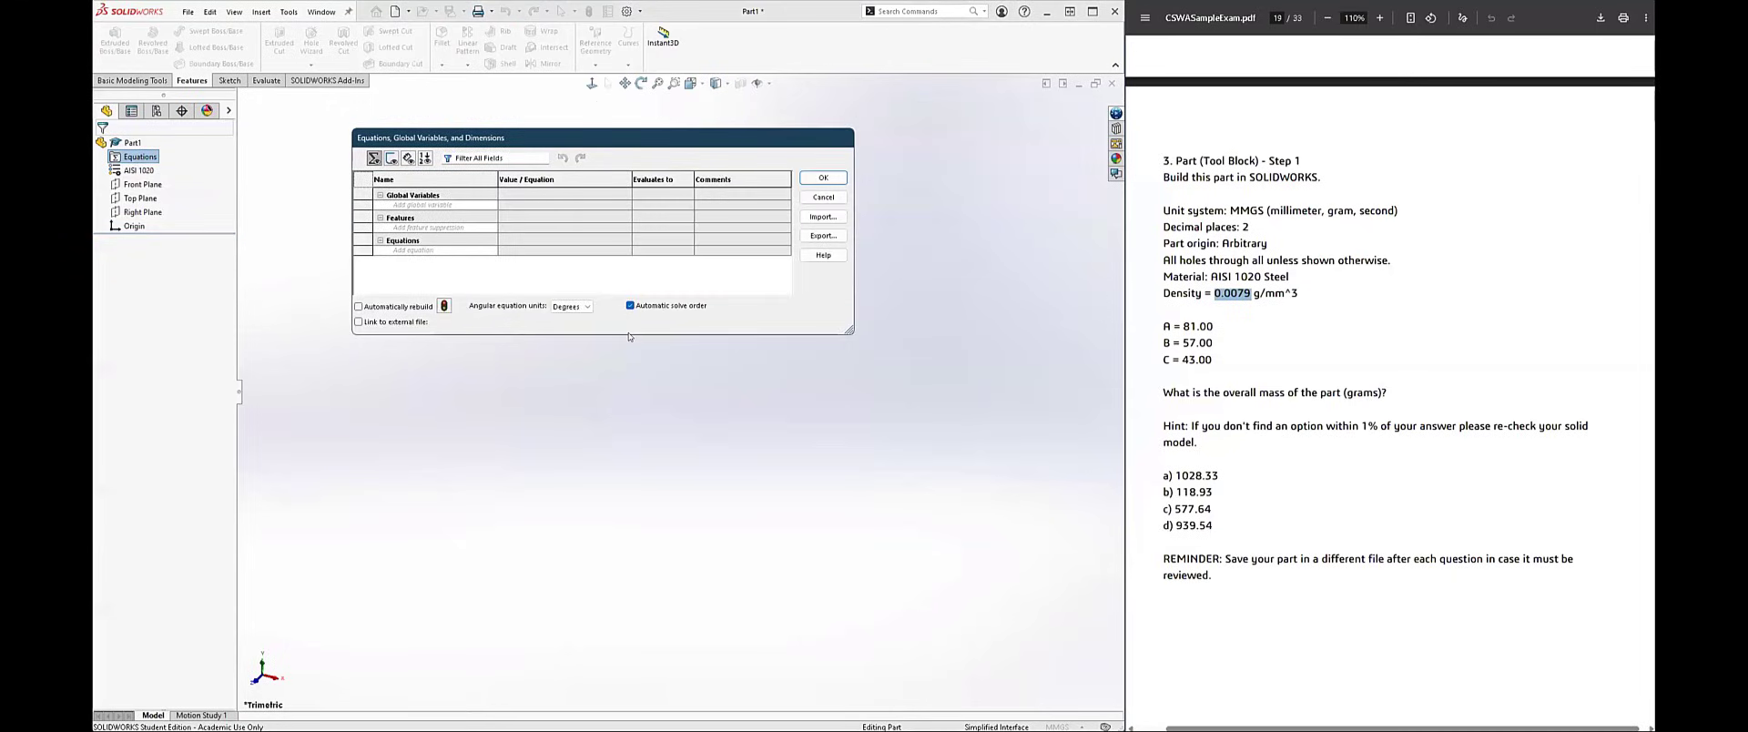
click(402, 204)
text(A)
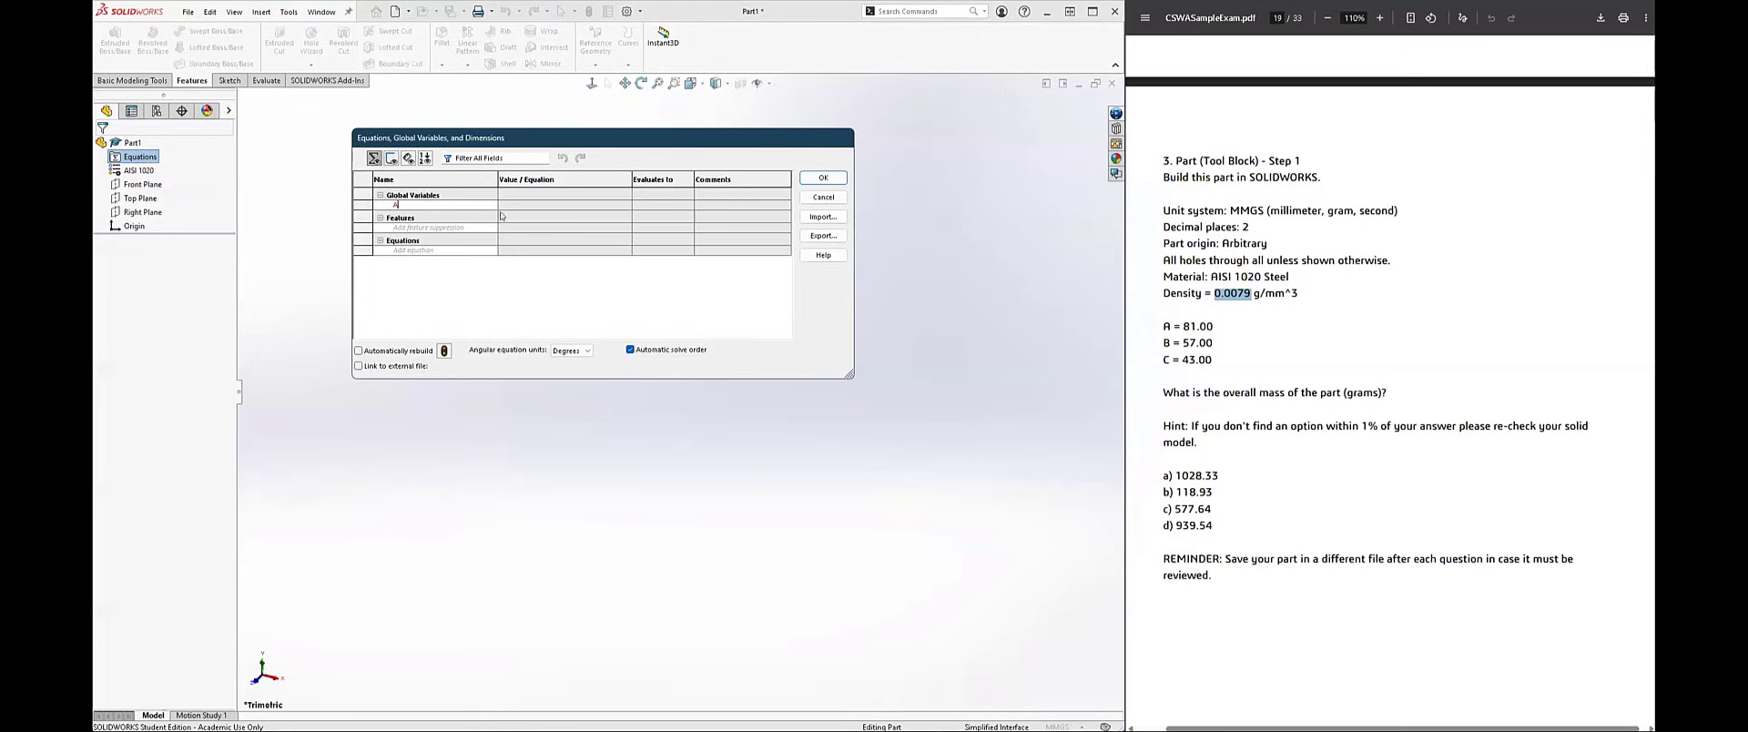
click(526, 206)
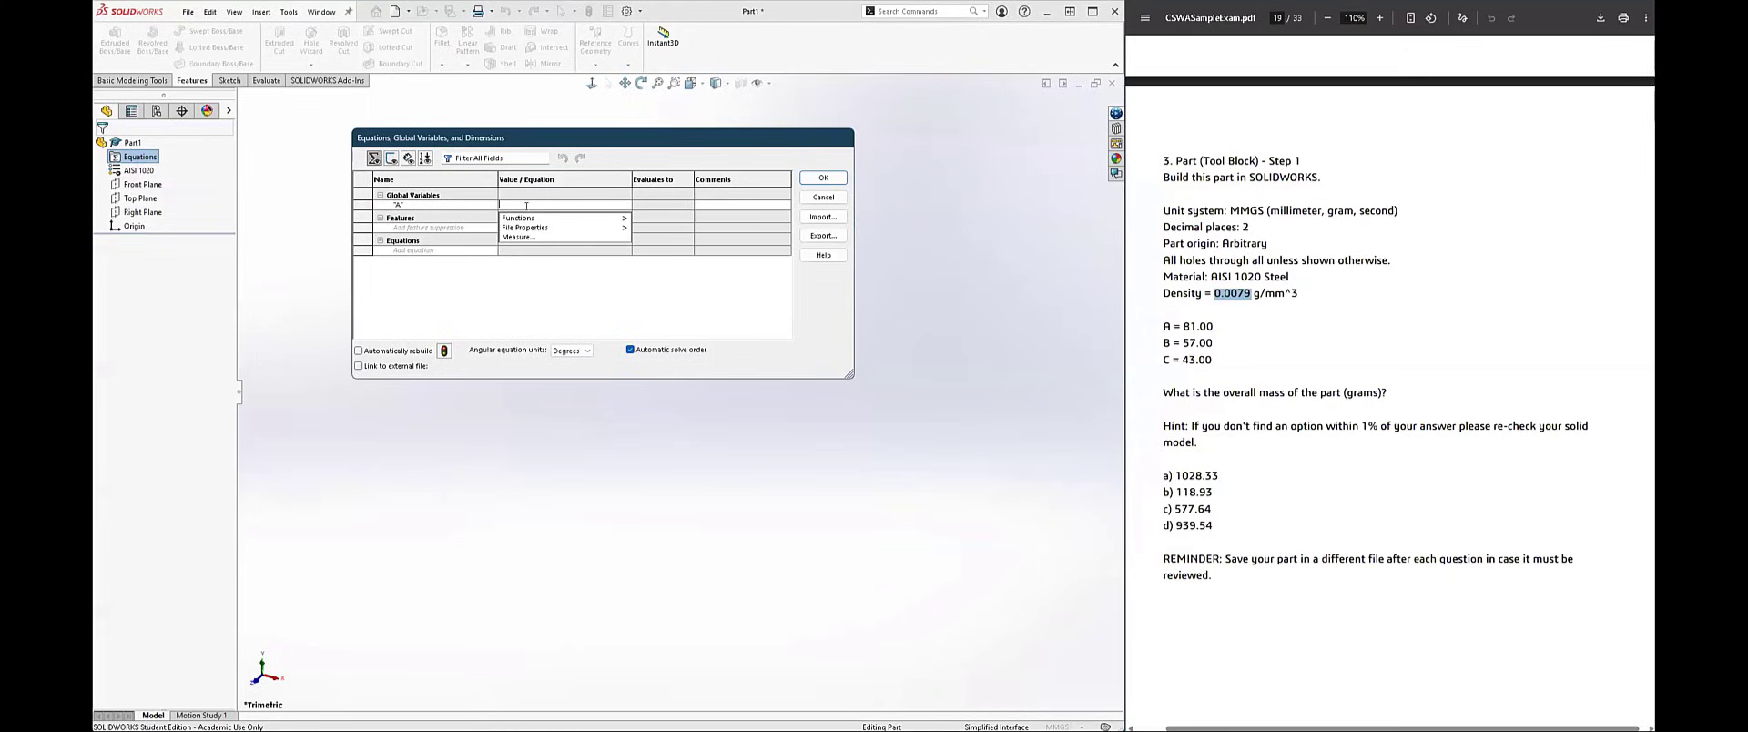
text(= )
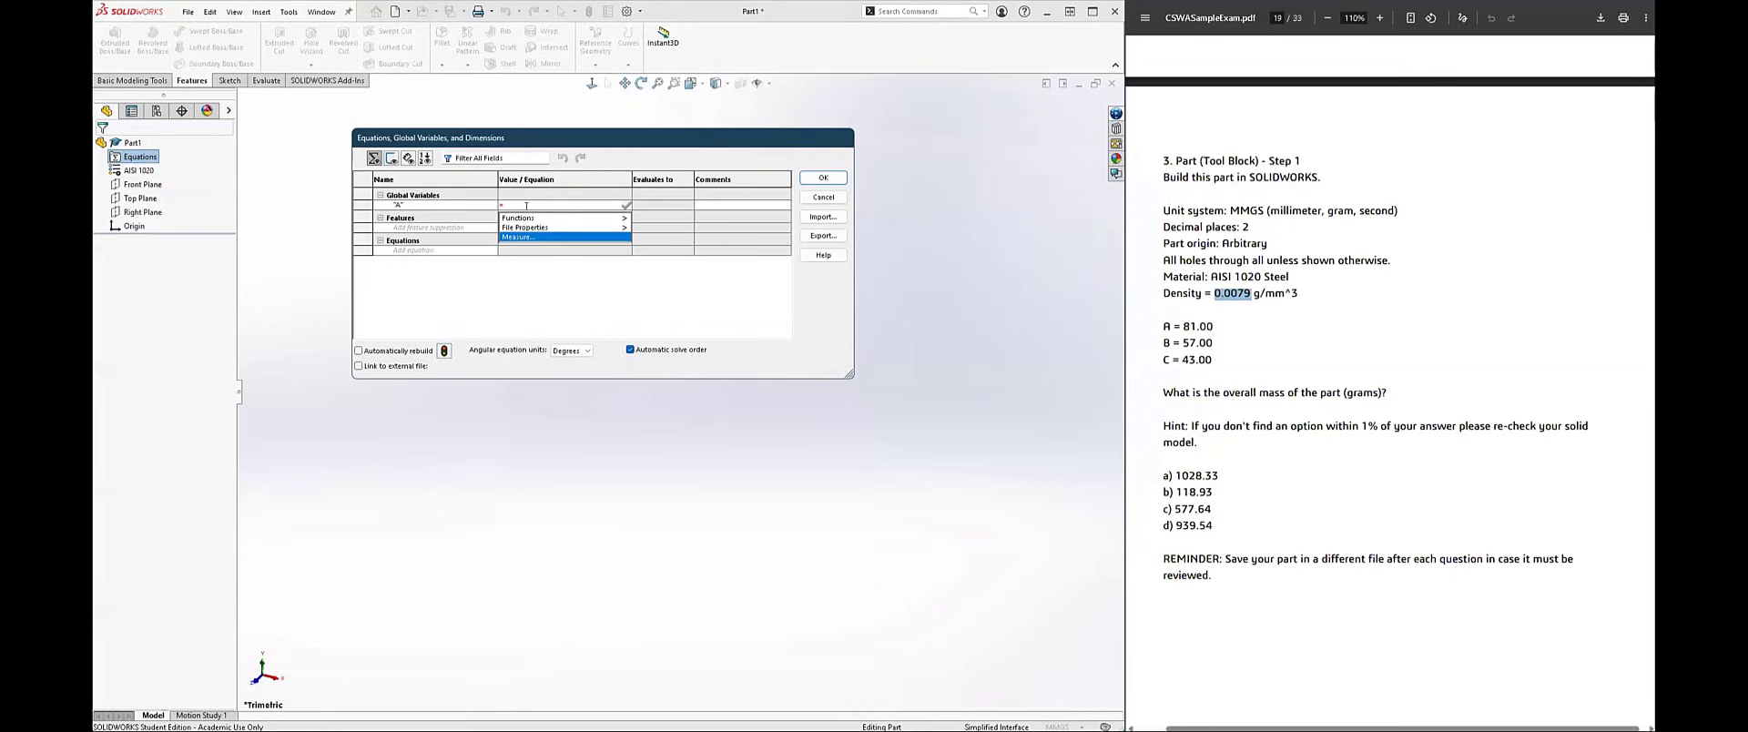
text(81)
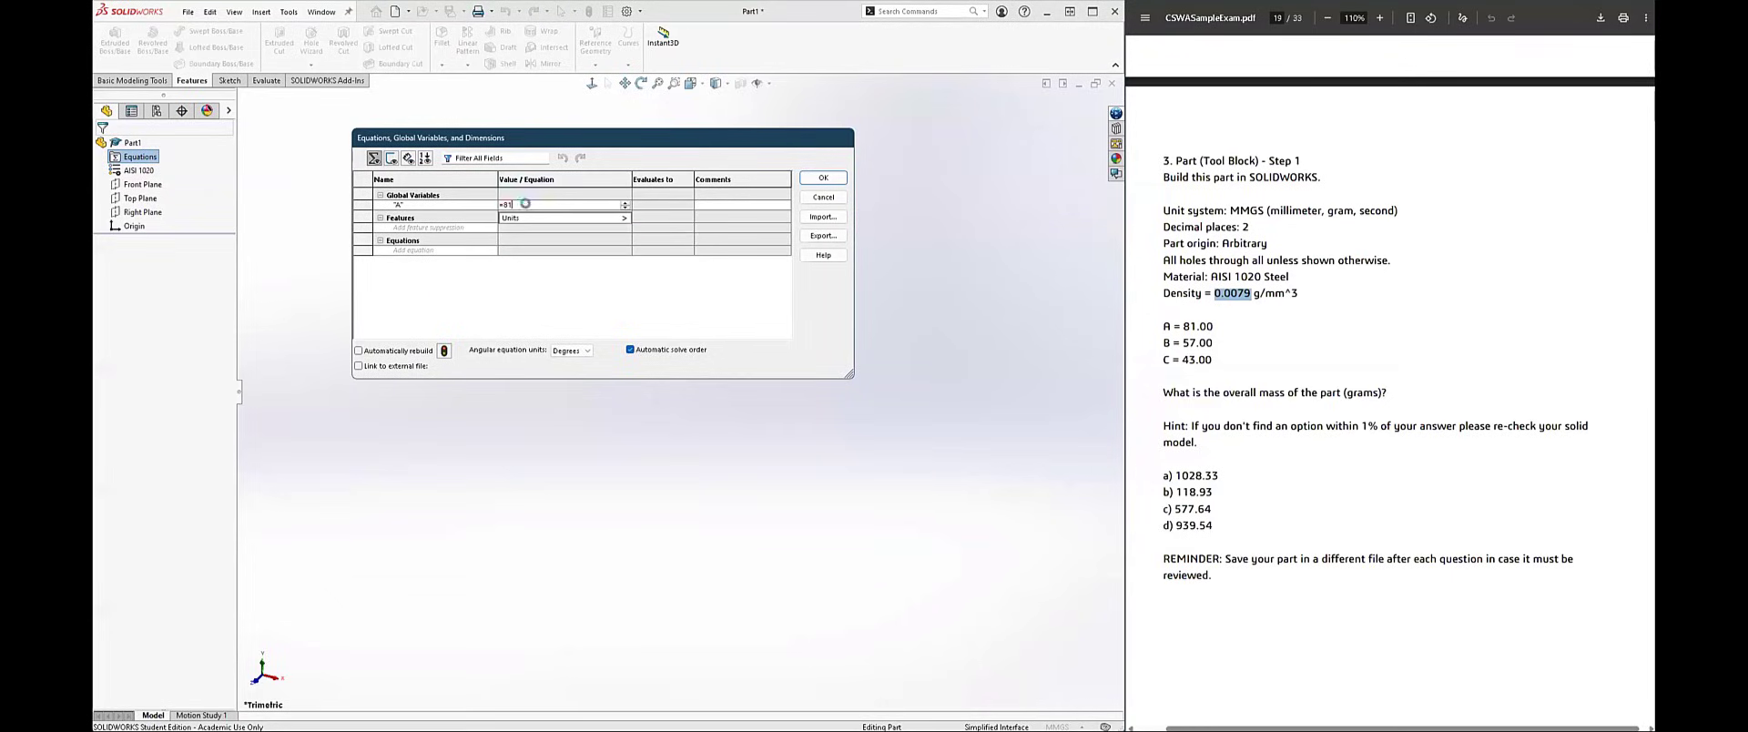
key(Return)
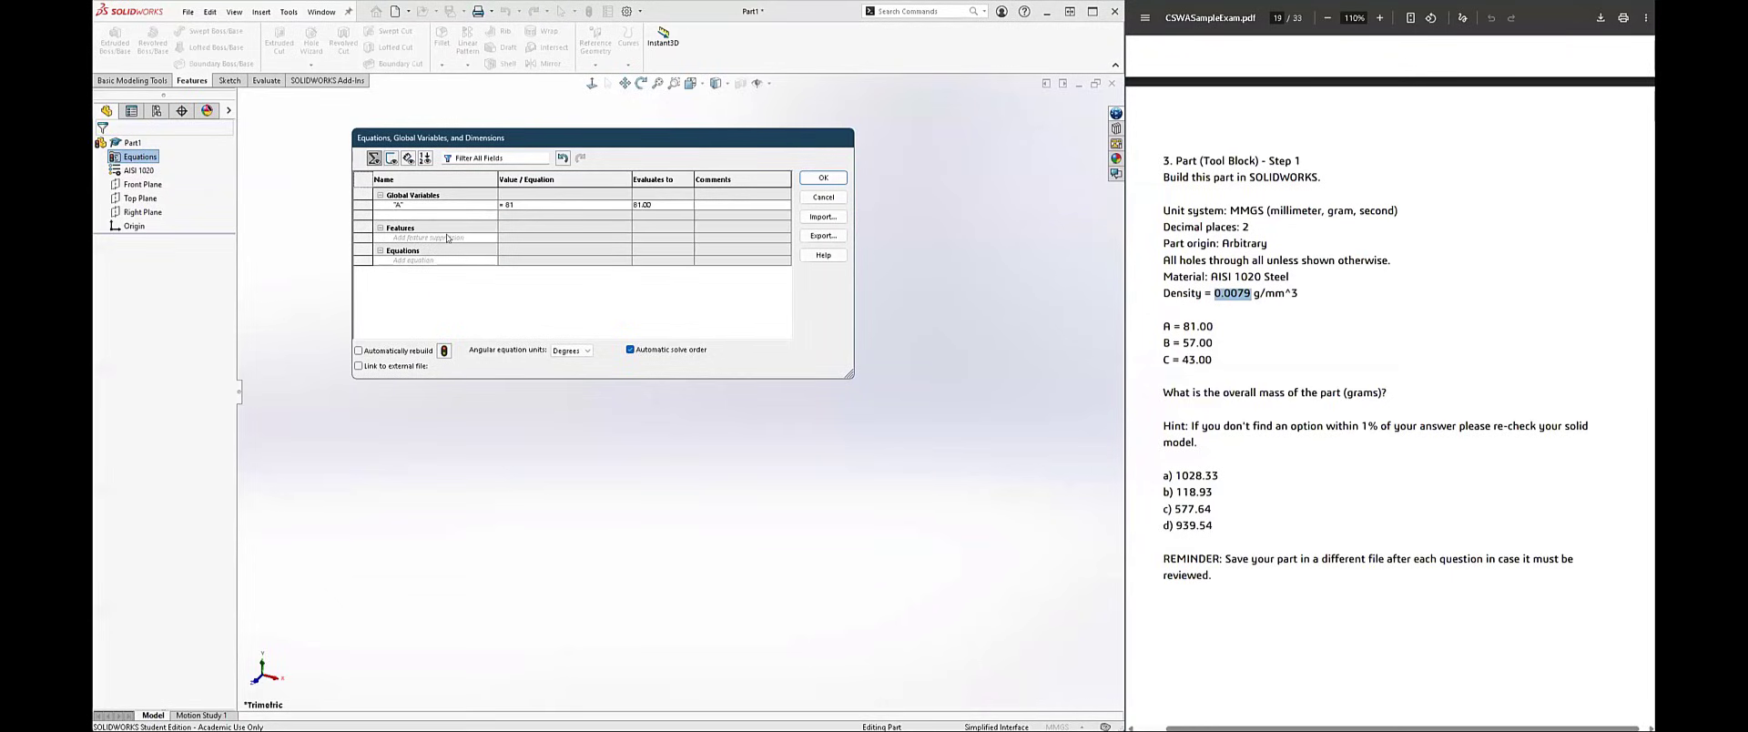
Step: Add global variables B = 57 and C = 43, and accept the equations
text(B)
key(Tab)
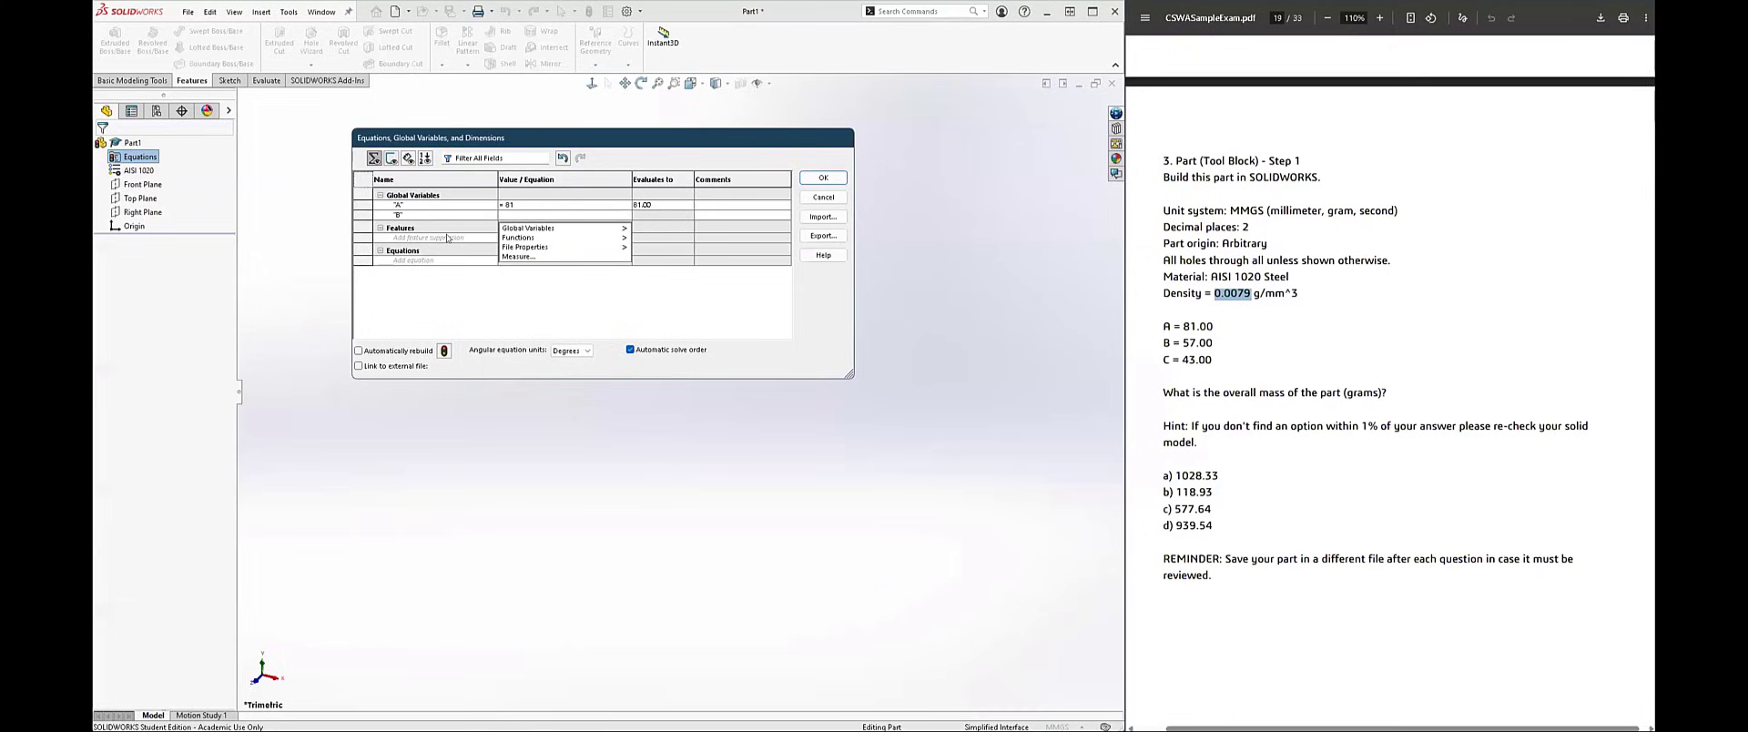
text(57)
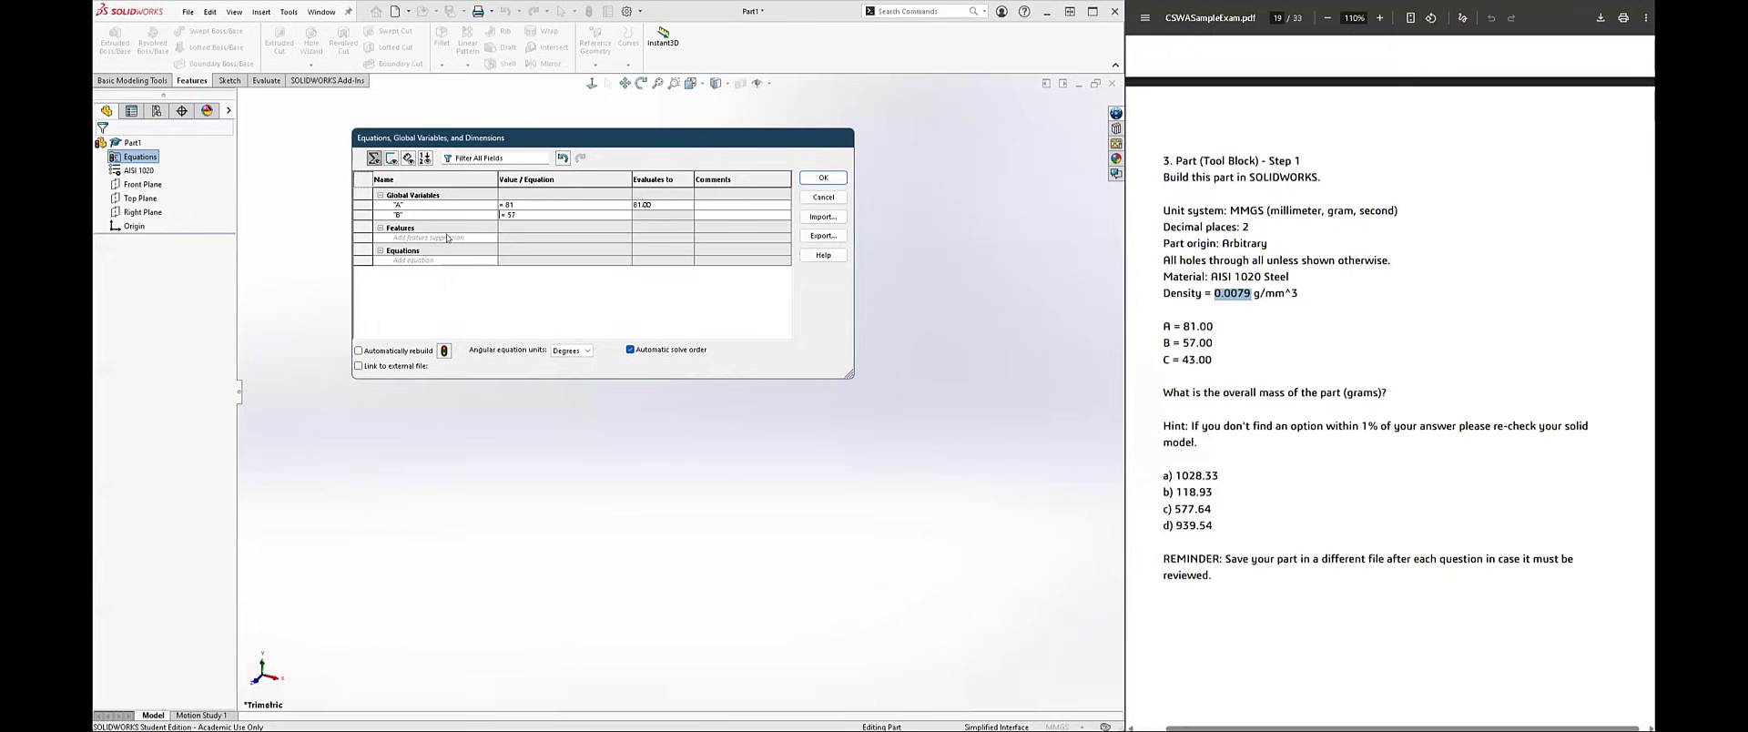
key(Tab)
key(Tab)
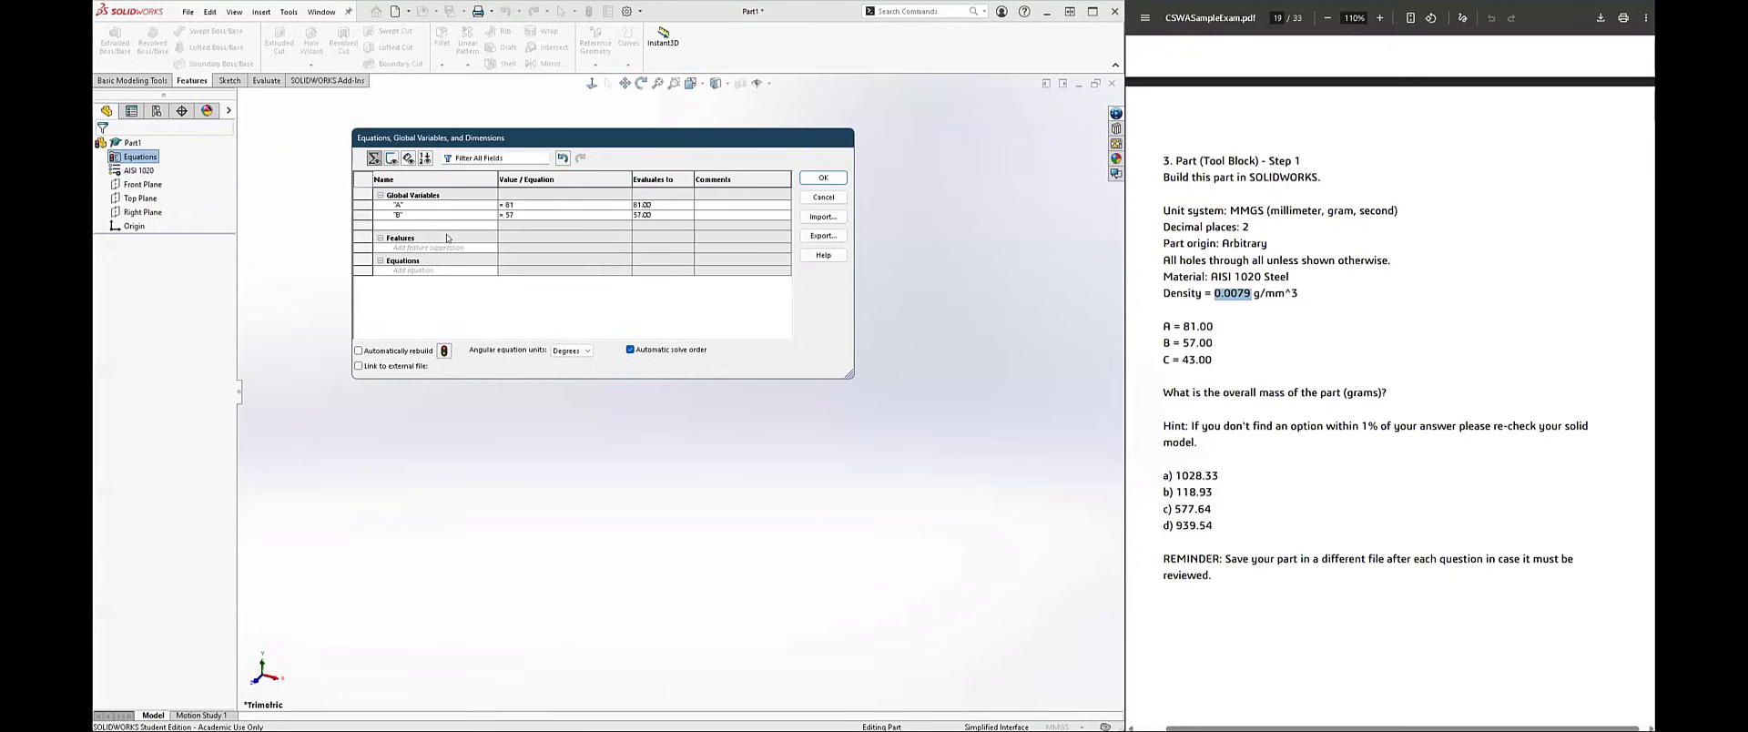
key(Tab)
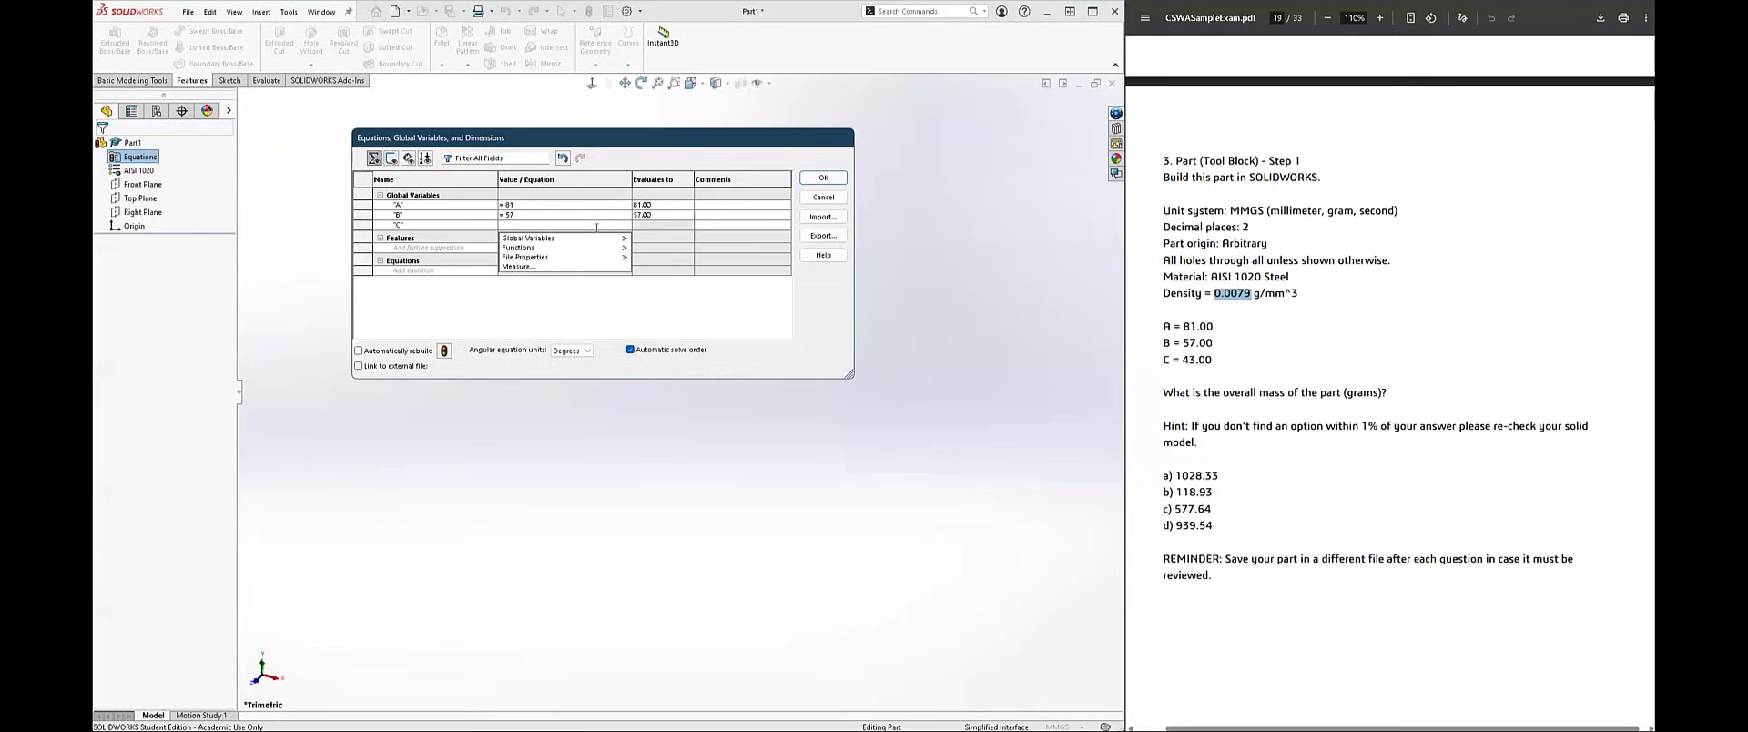
text(43)
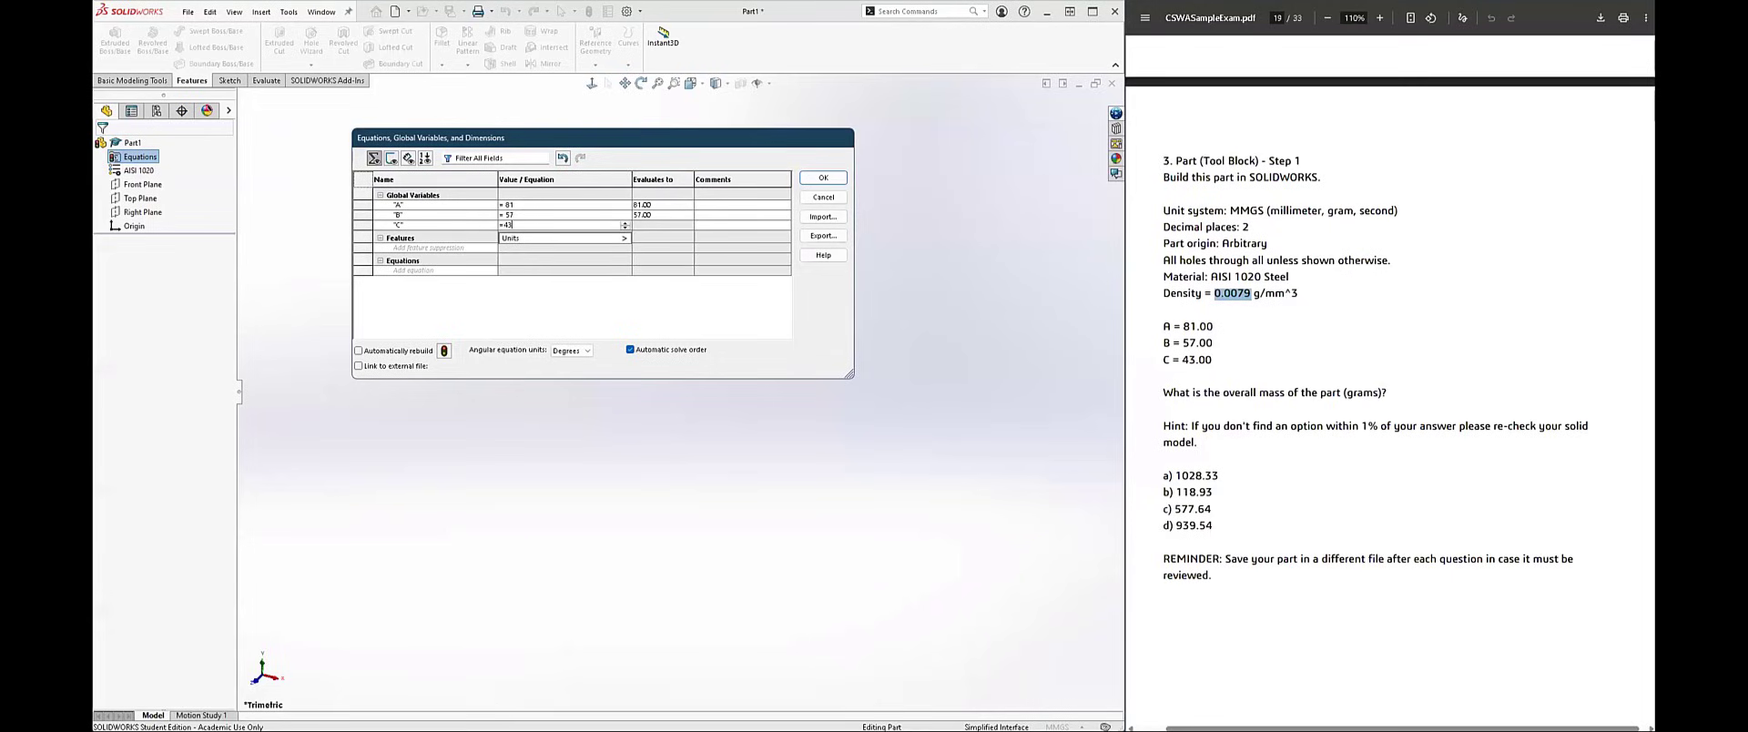
mouse_move(619, 236)
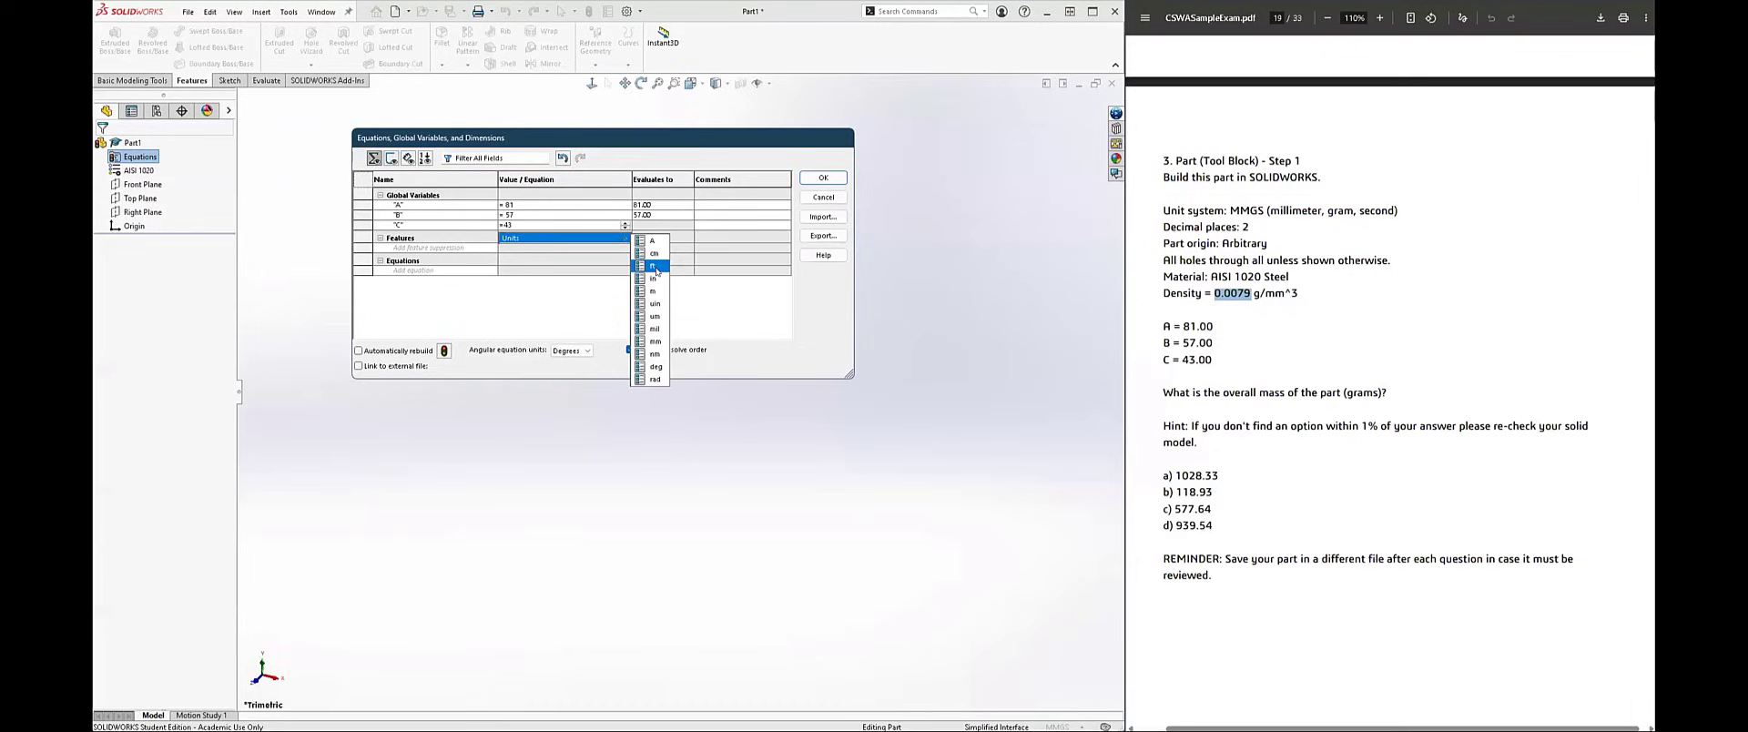
click(596, 328)
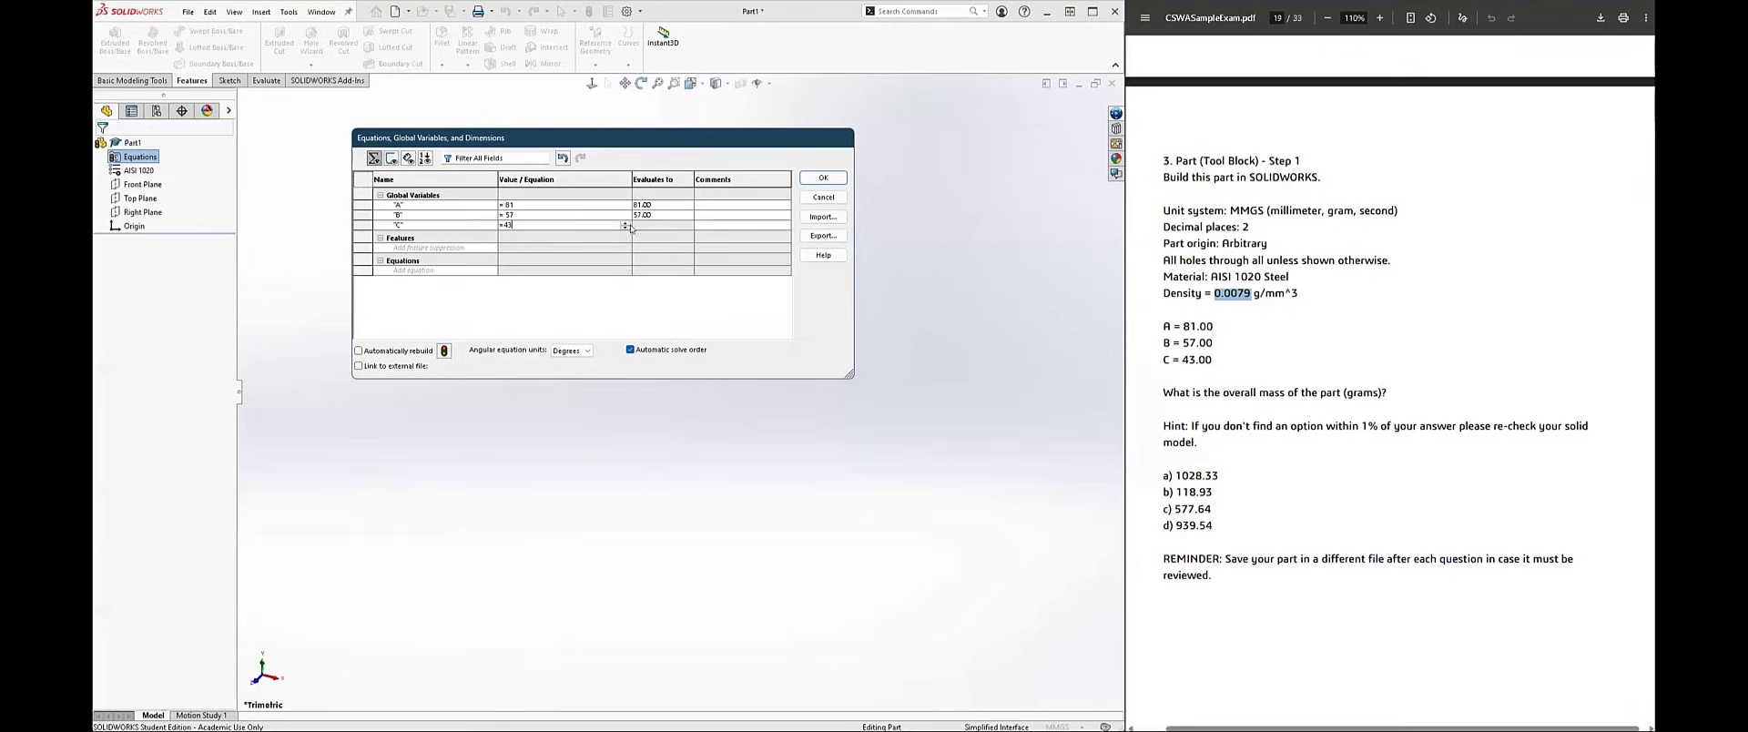
key(Return)
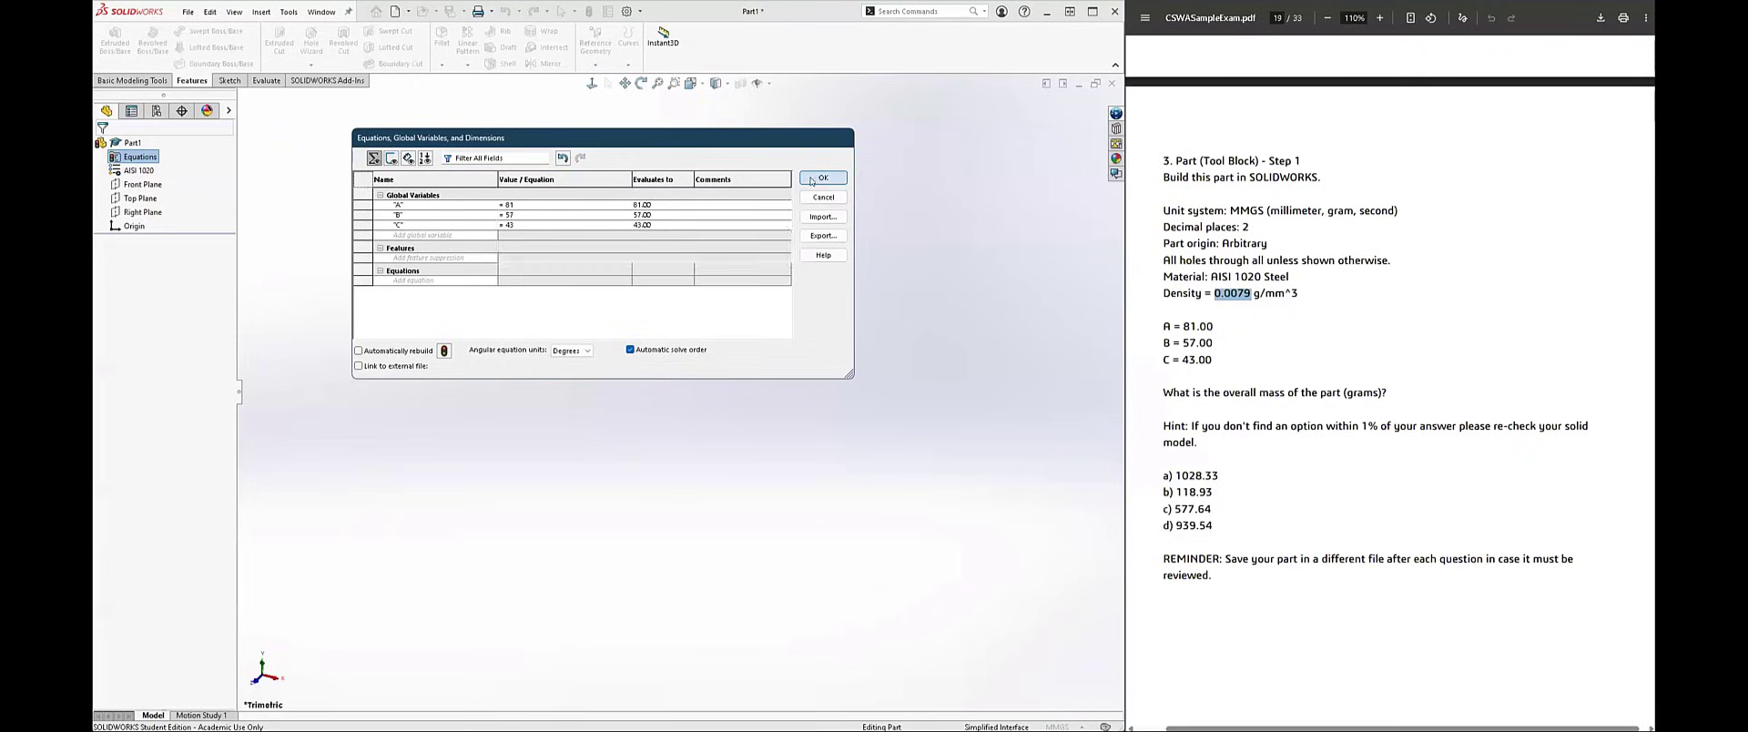
click(821, 178)
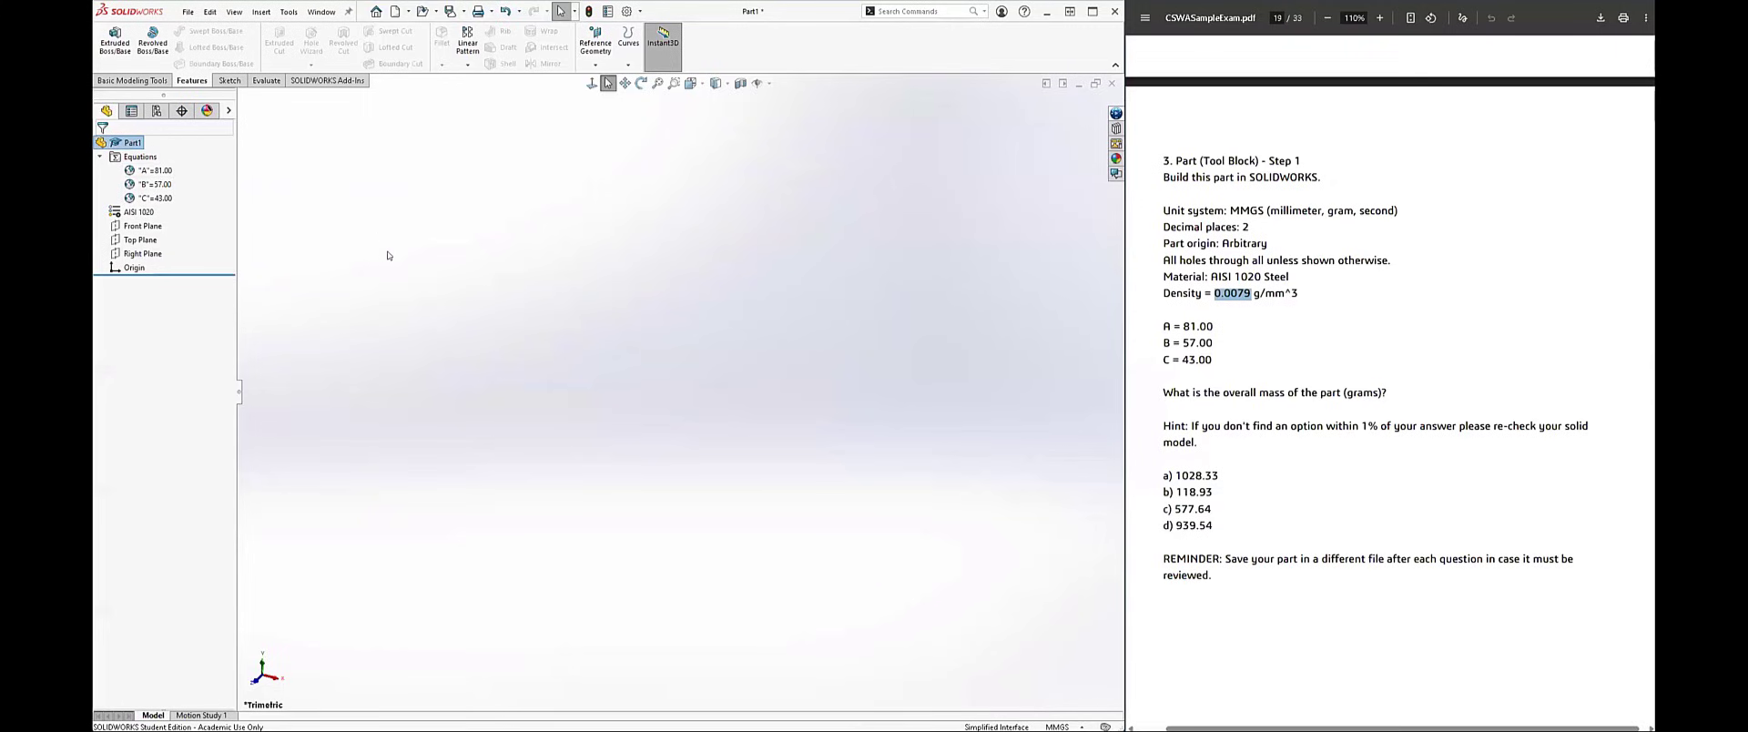
Step: Examine the tool block's drawing views and dimensions, and reread question 3's wording on what to find for the part
scroll(1464, 388, up, 10)
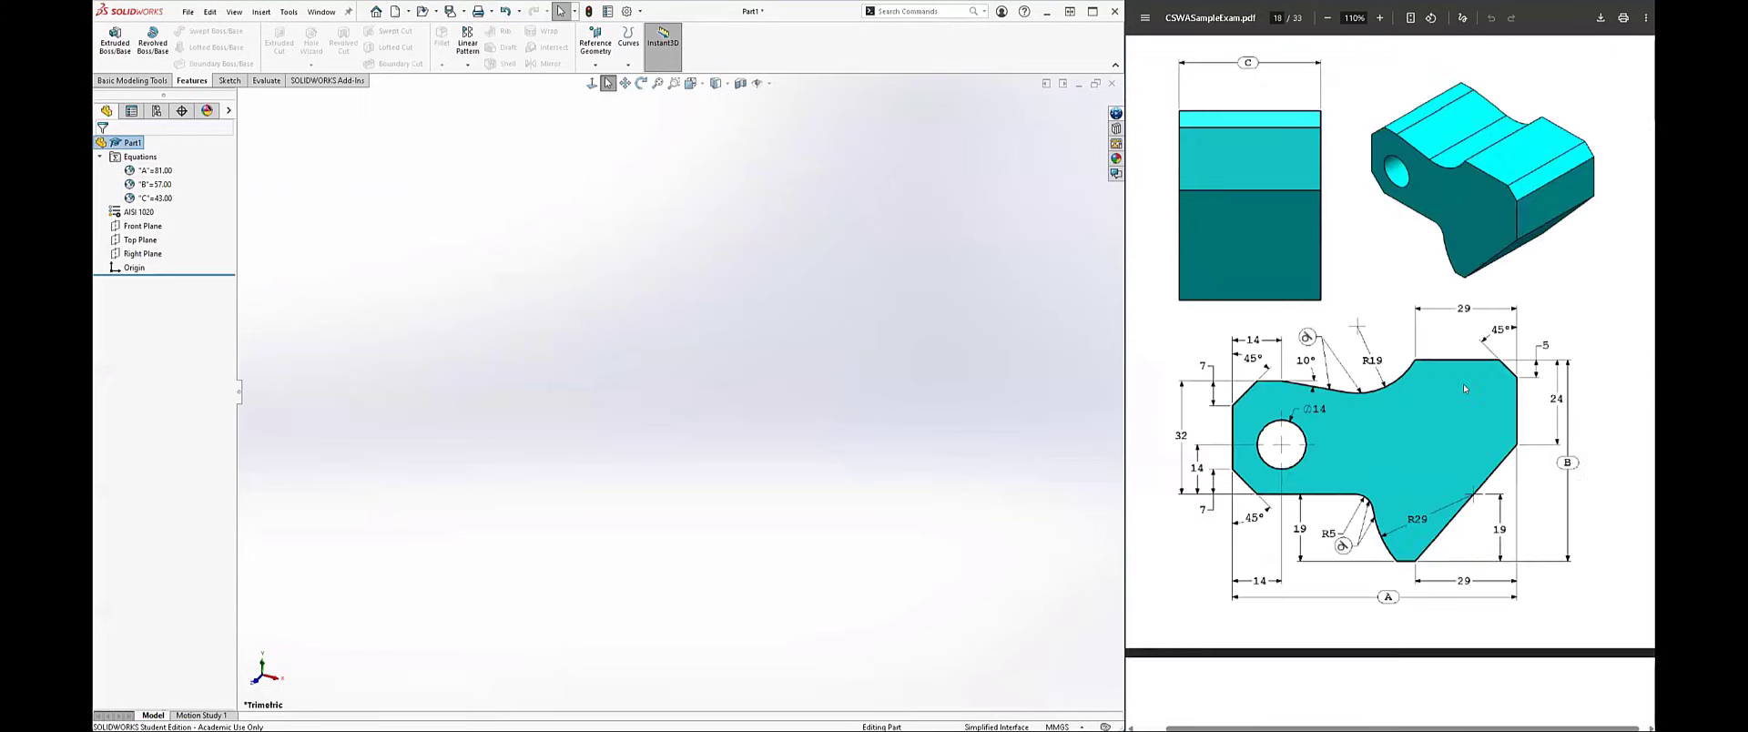
scroll(1464, 384, down, 2)
scroll(1463, 388, down, 1)
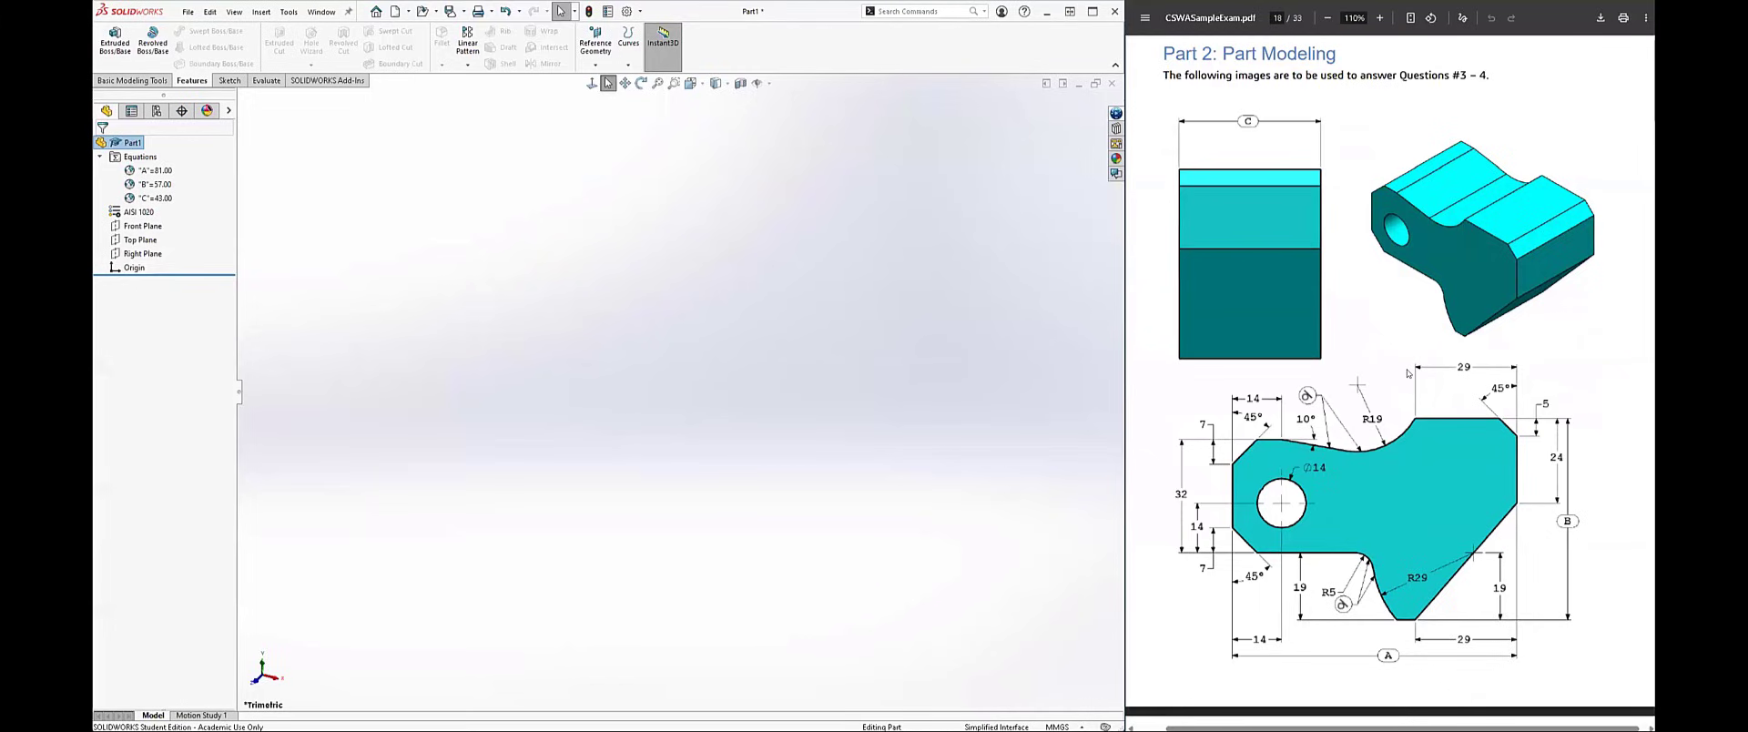
scroll(1407, 373, down, 2)
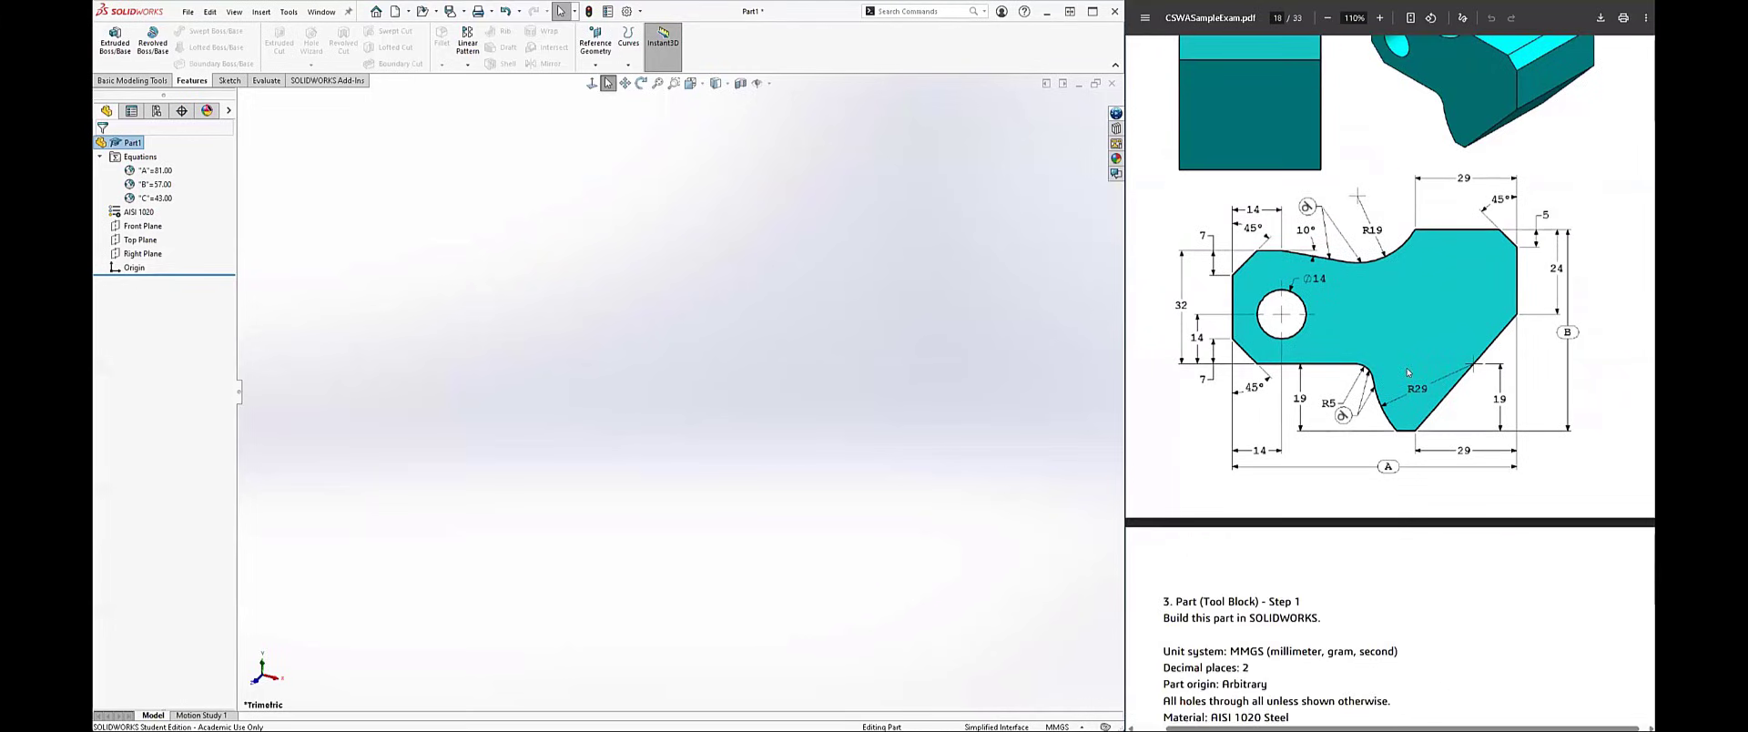
scroll(1408, 373, down, 4)
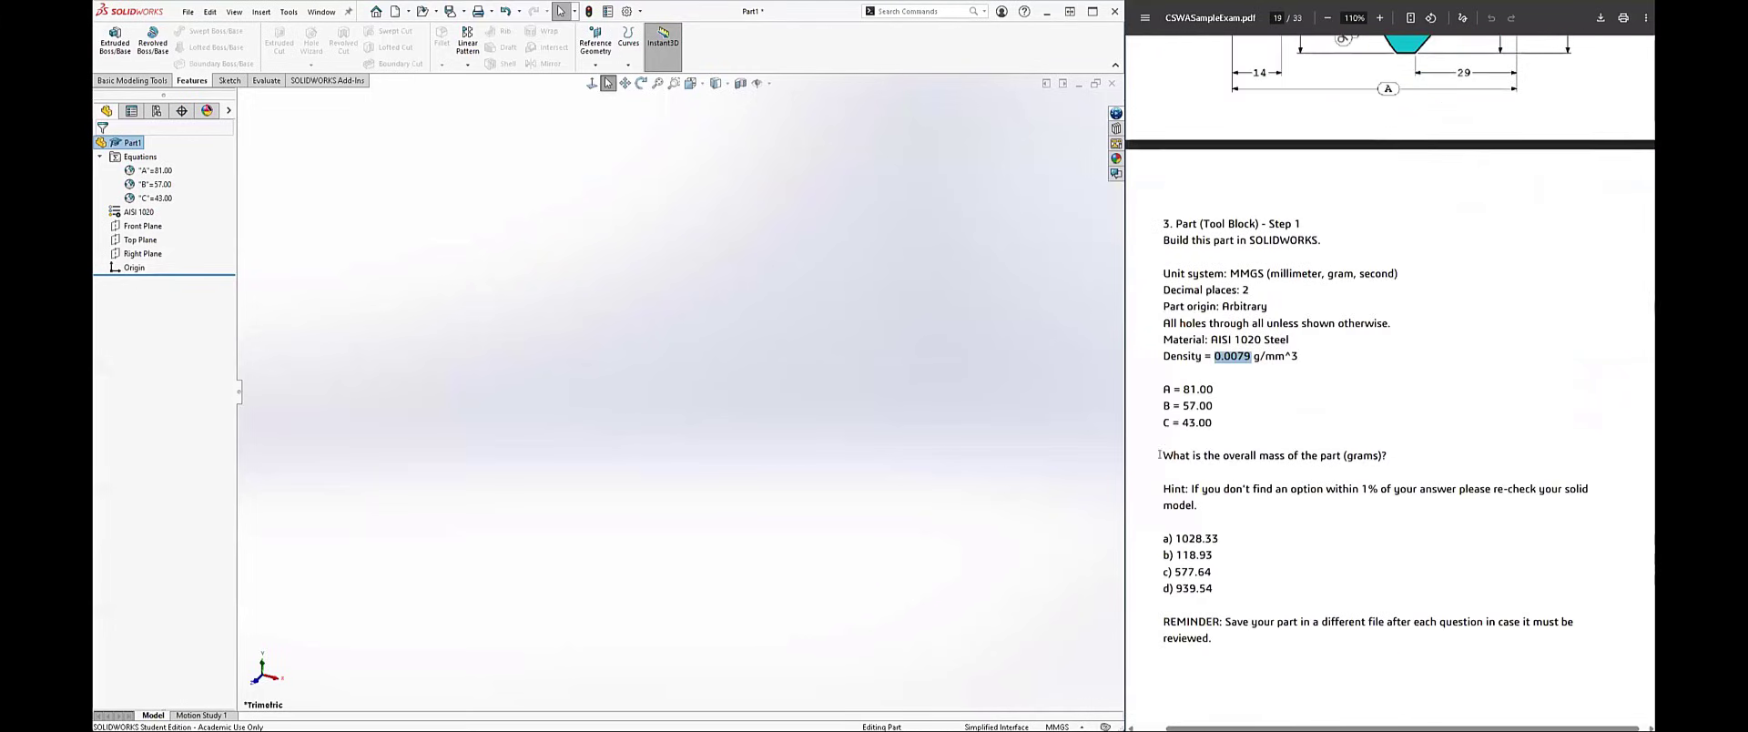
drag(1161, 451, 1402, 457)
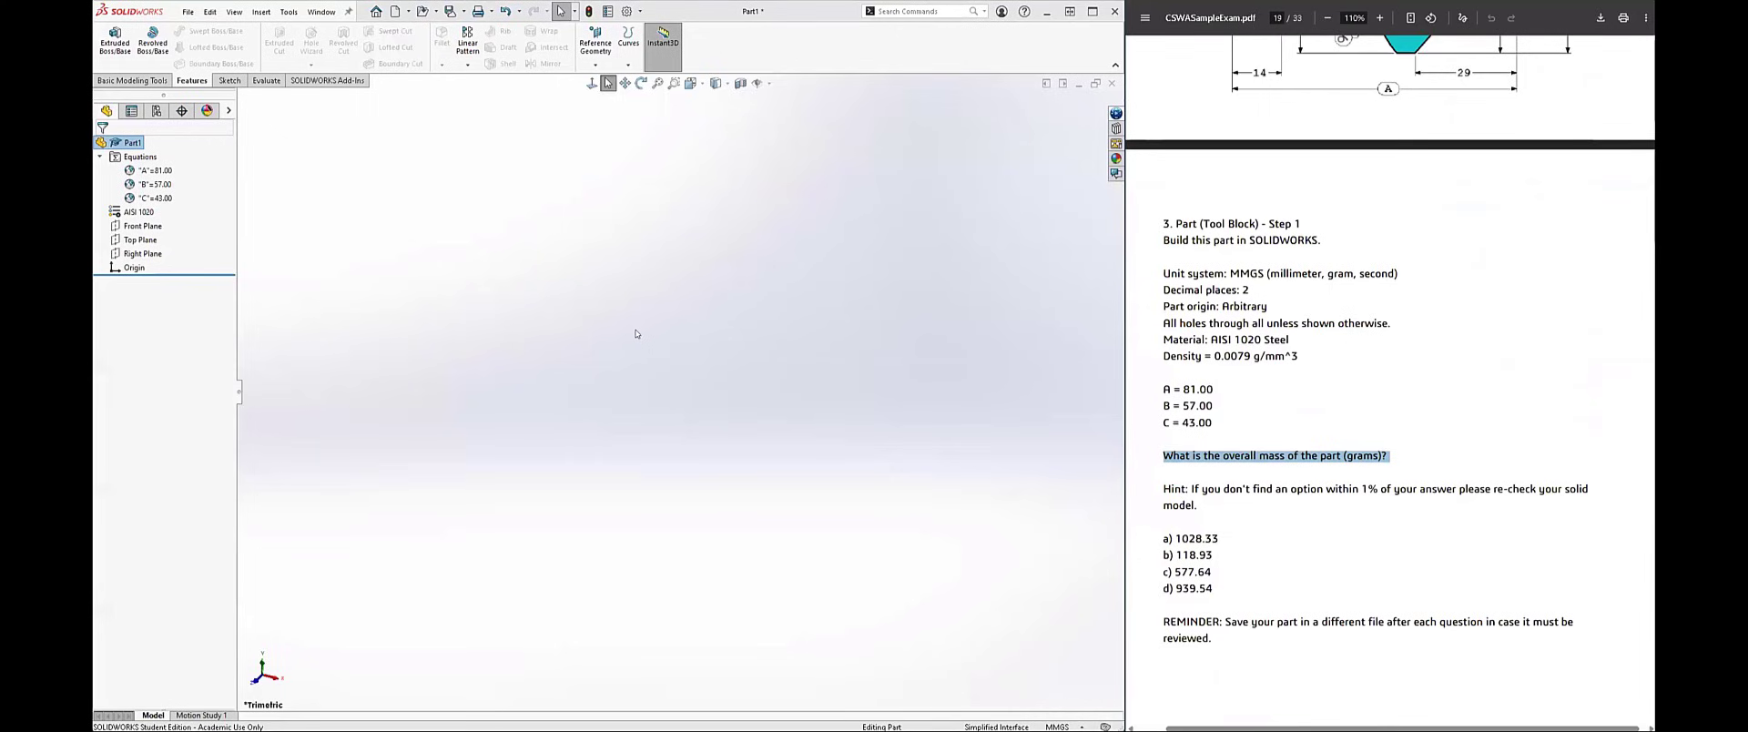
scroll(1226, 332, up, 6)
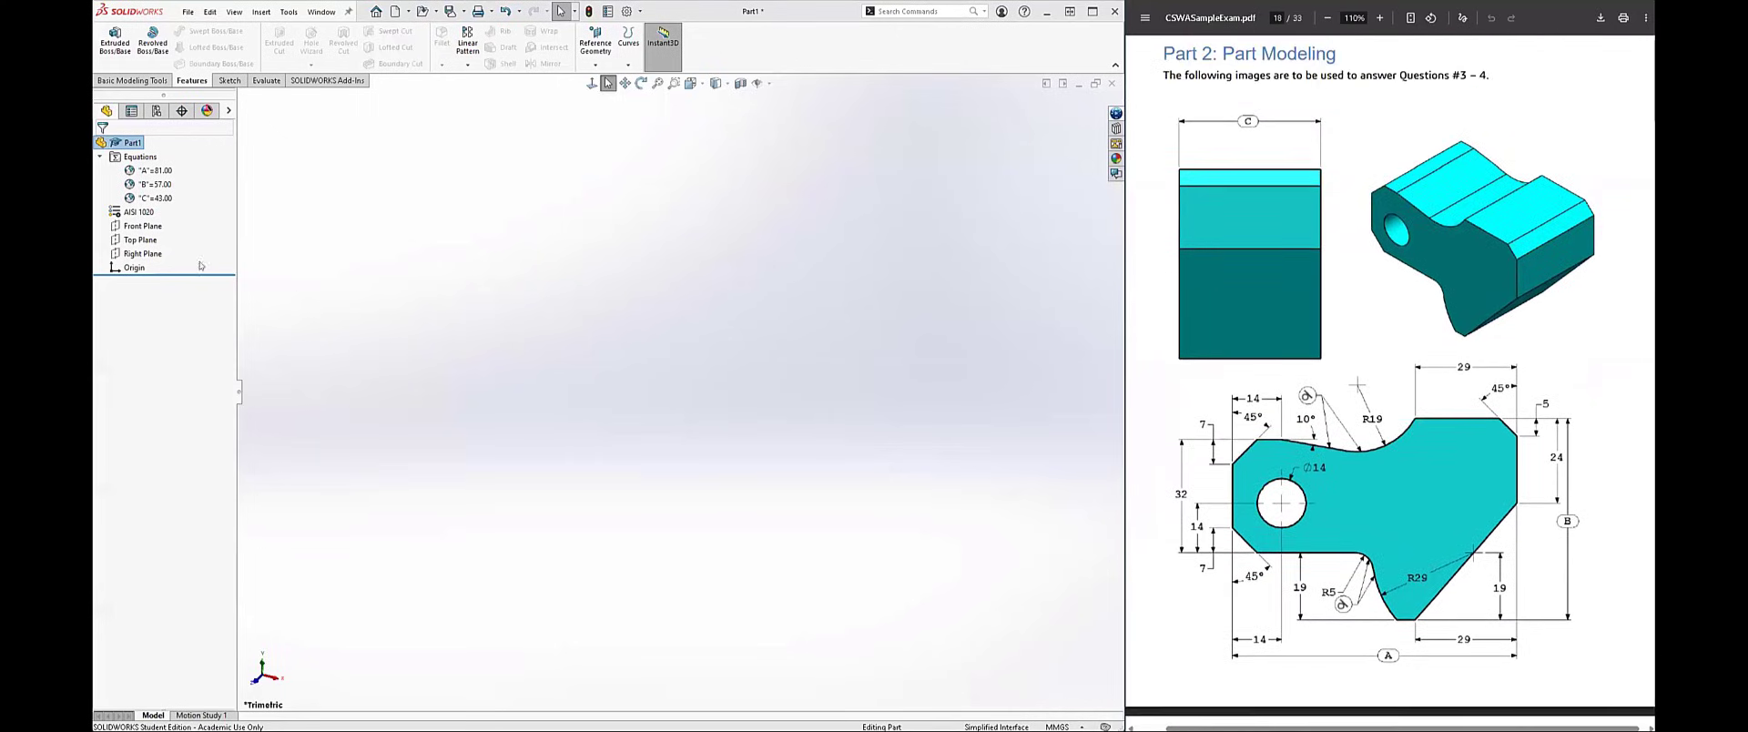
Step: Save the part to the computer as Part1.SLDPRT
click(133, 228)
click(348, 194)
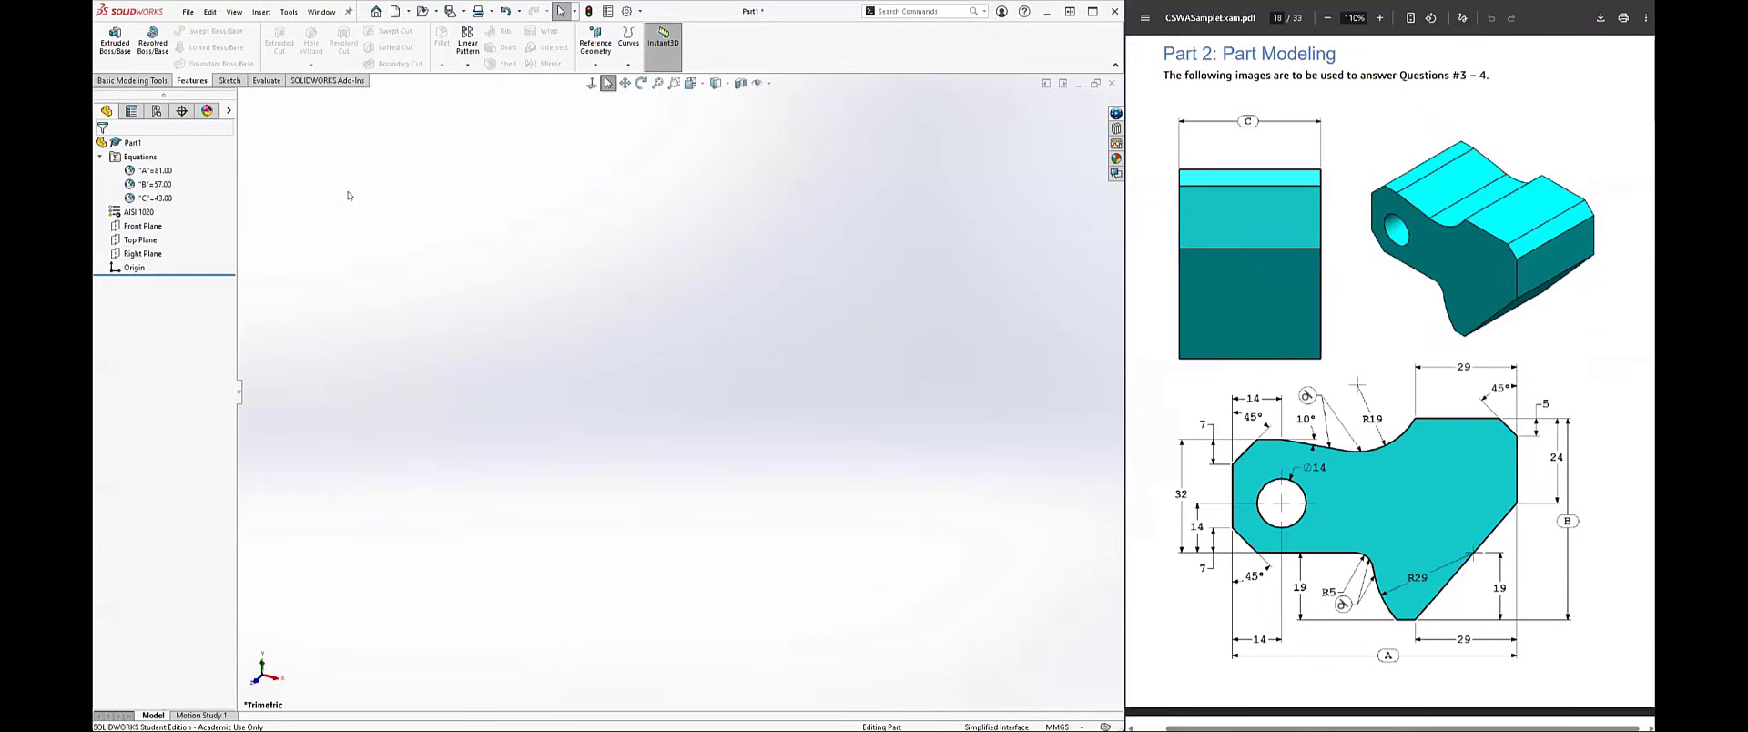
click(188, 12)
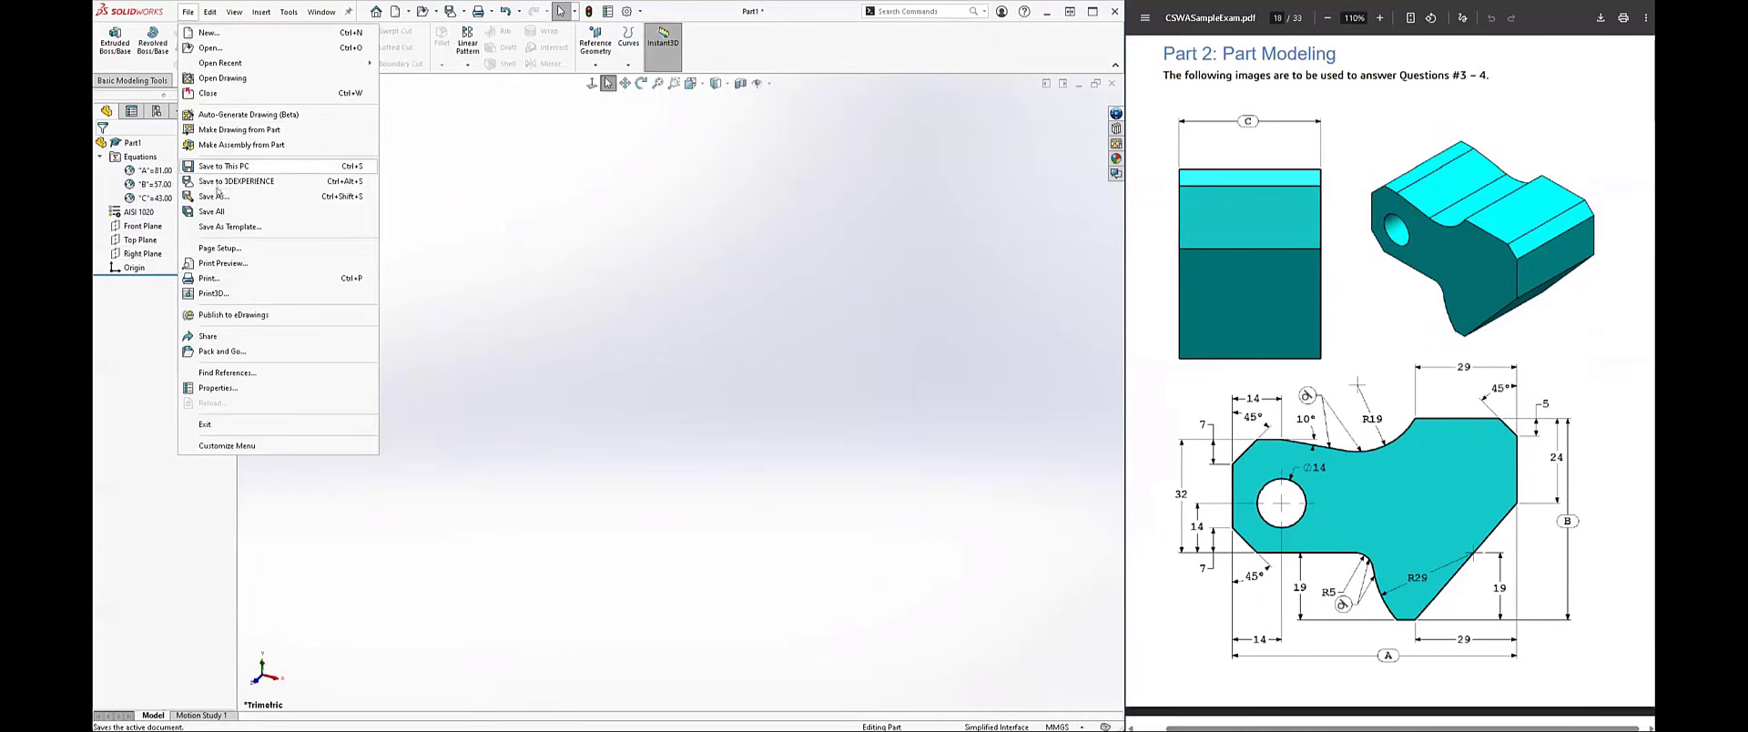
click(507, 424)
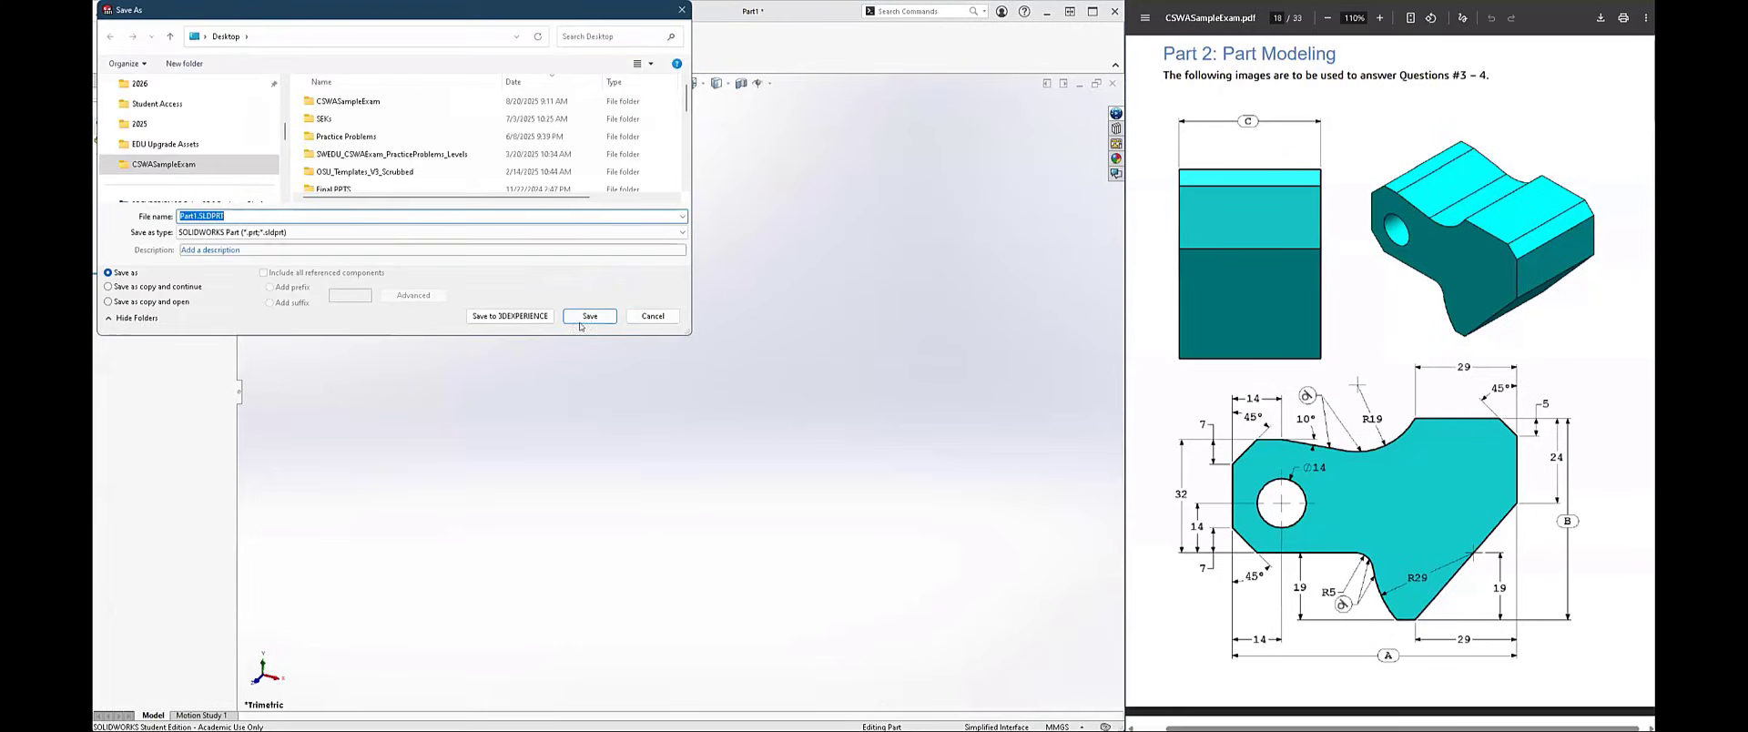
click(127, 125)
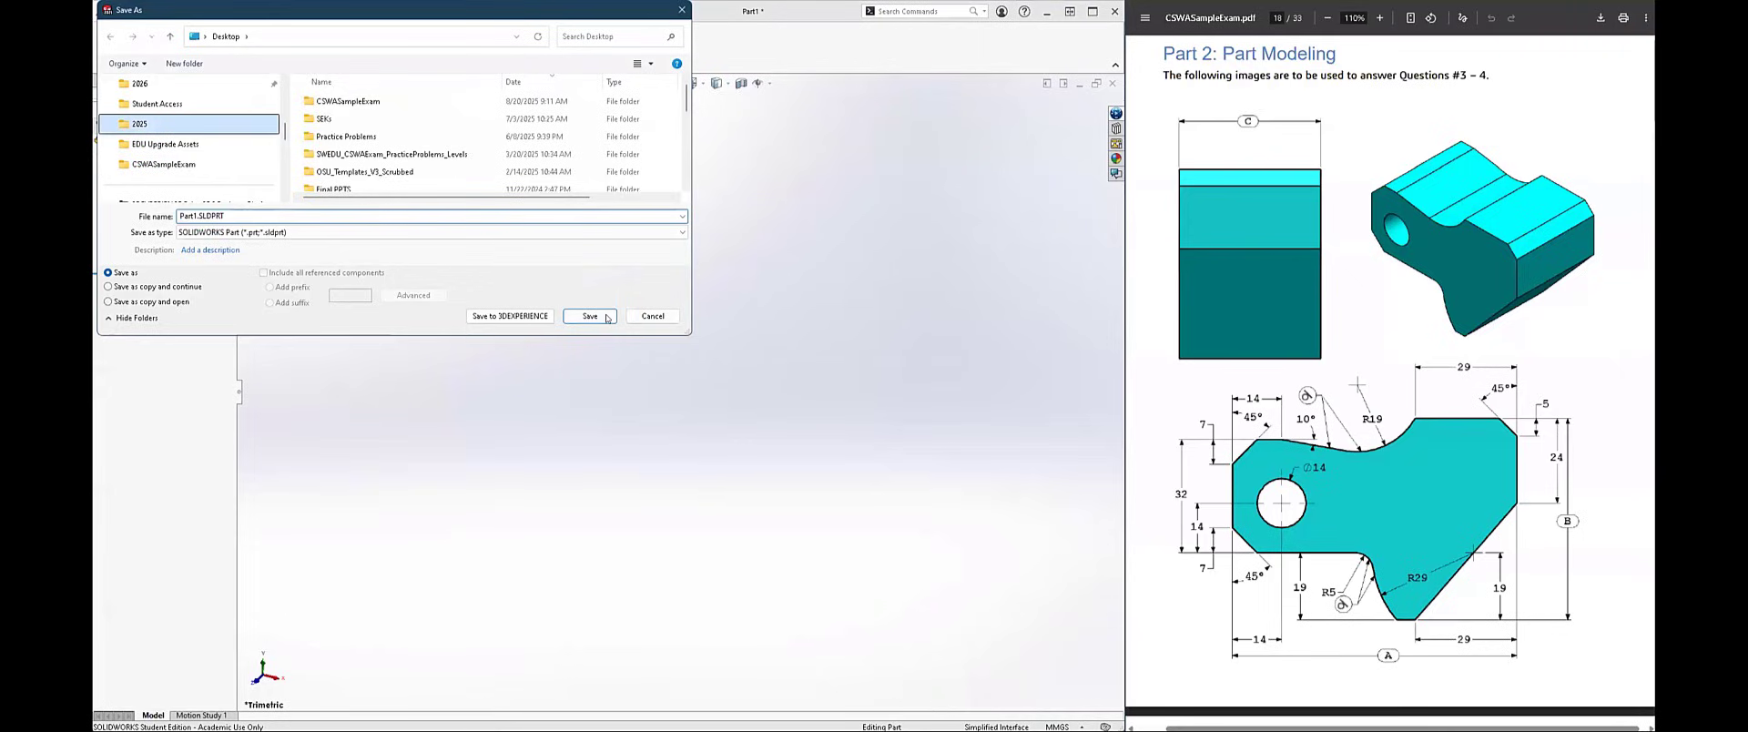
click(578, 316)
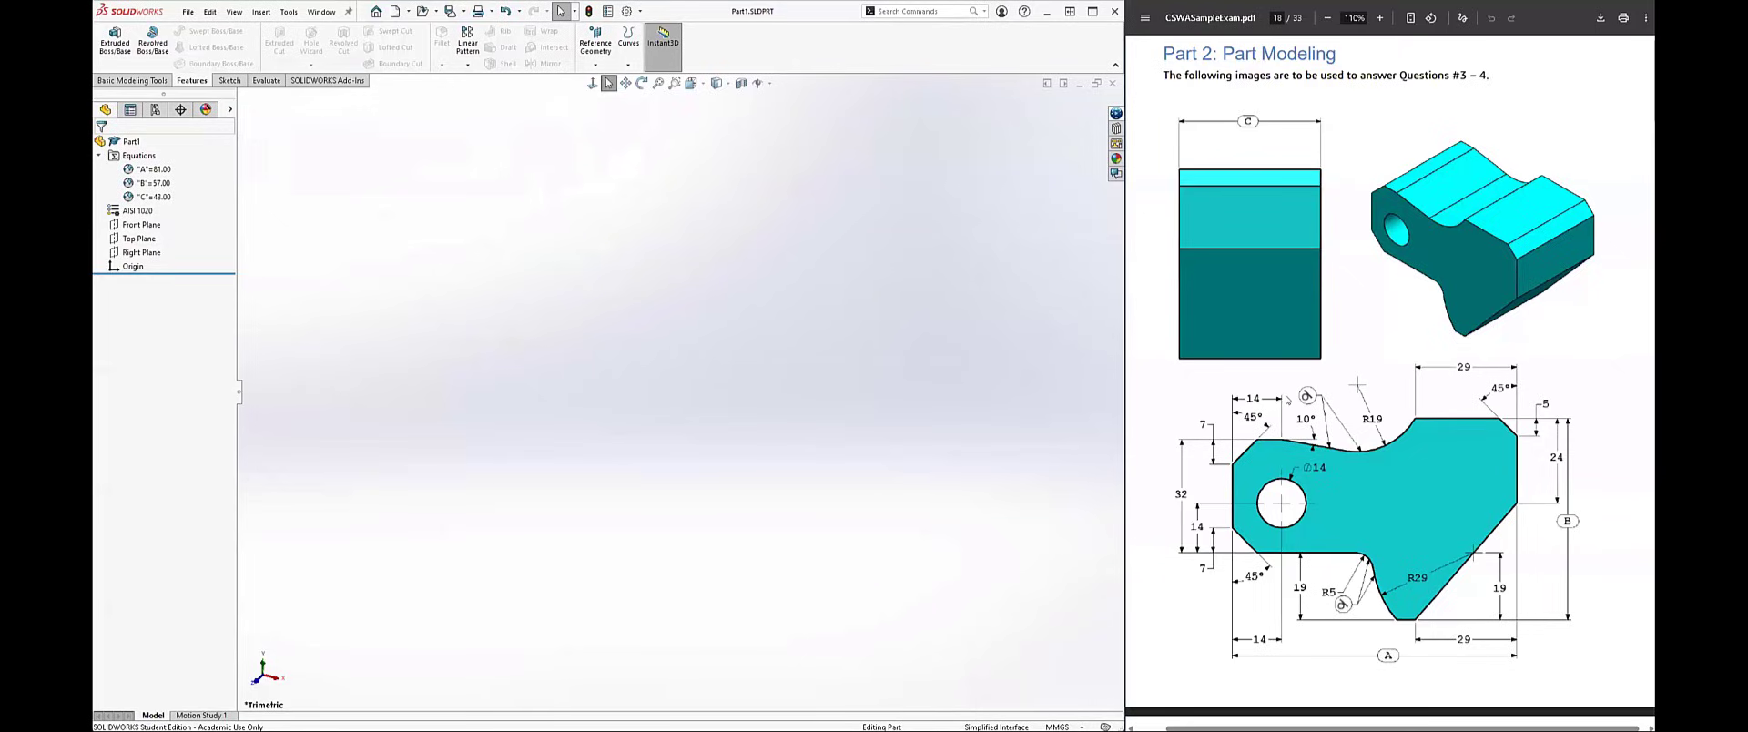
Step: Start a new sketch on the Front Plane
right_click(134, 228)
click(143, 209)
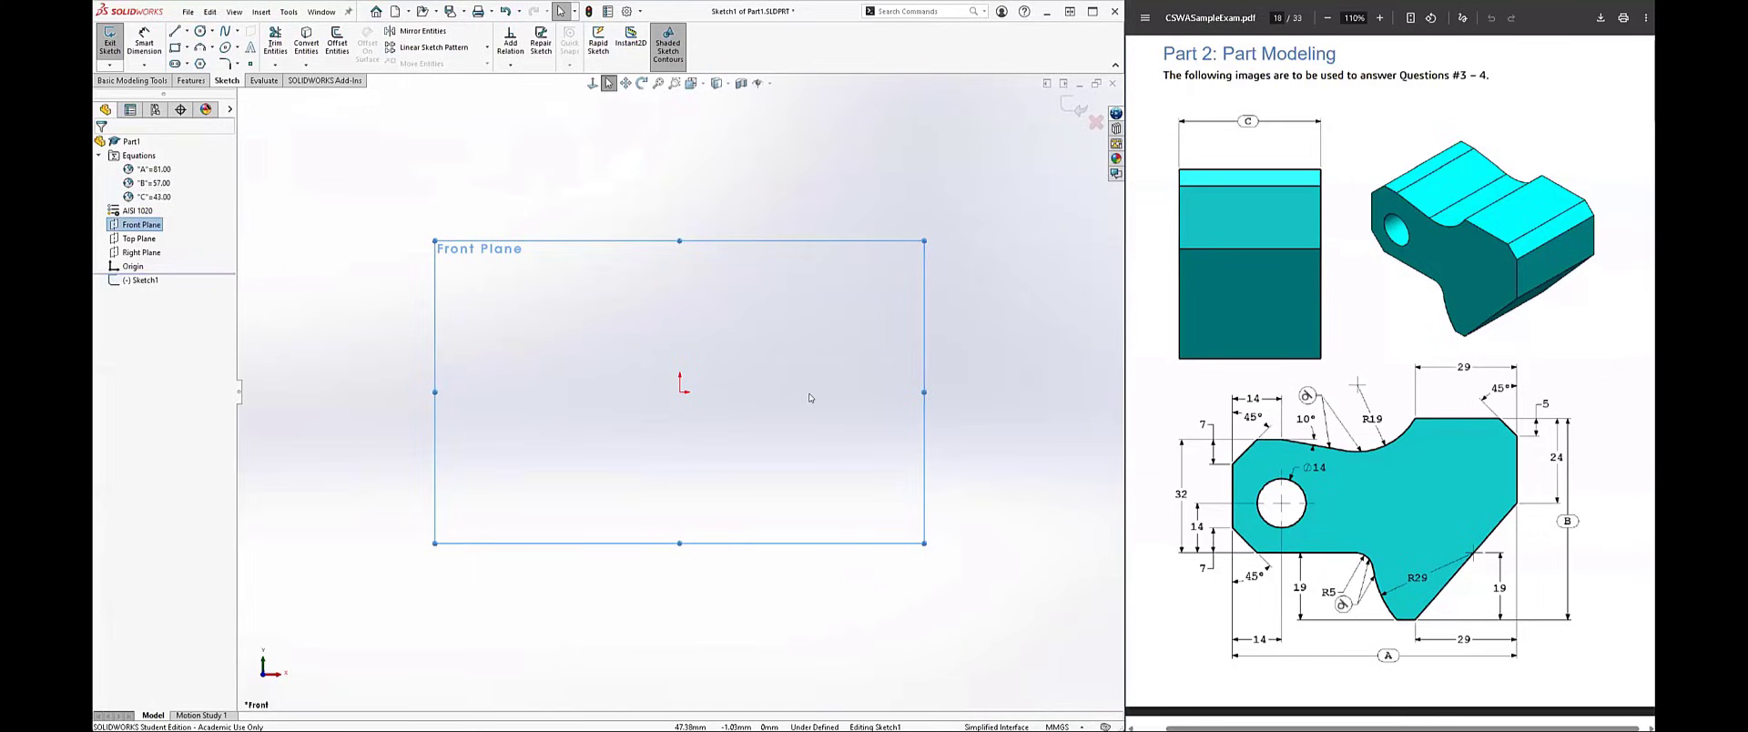
click(648, 370)
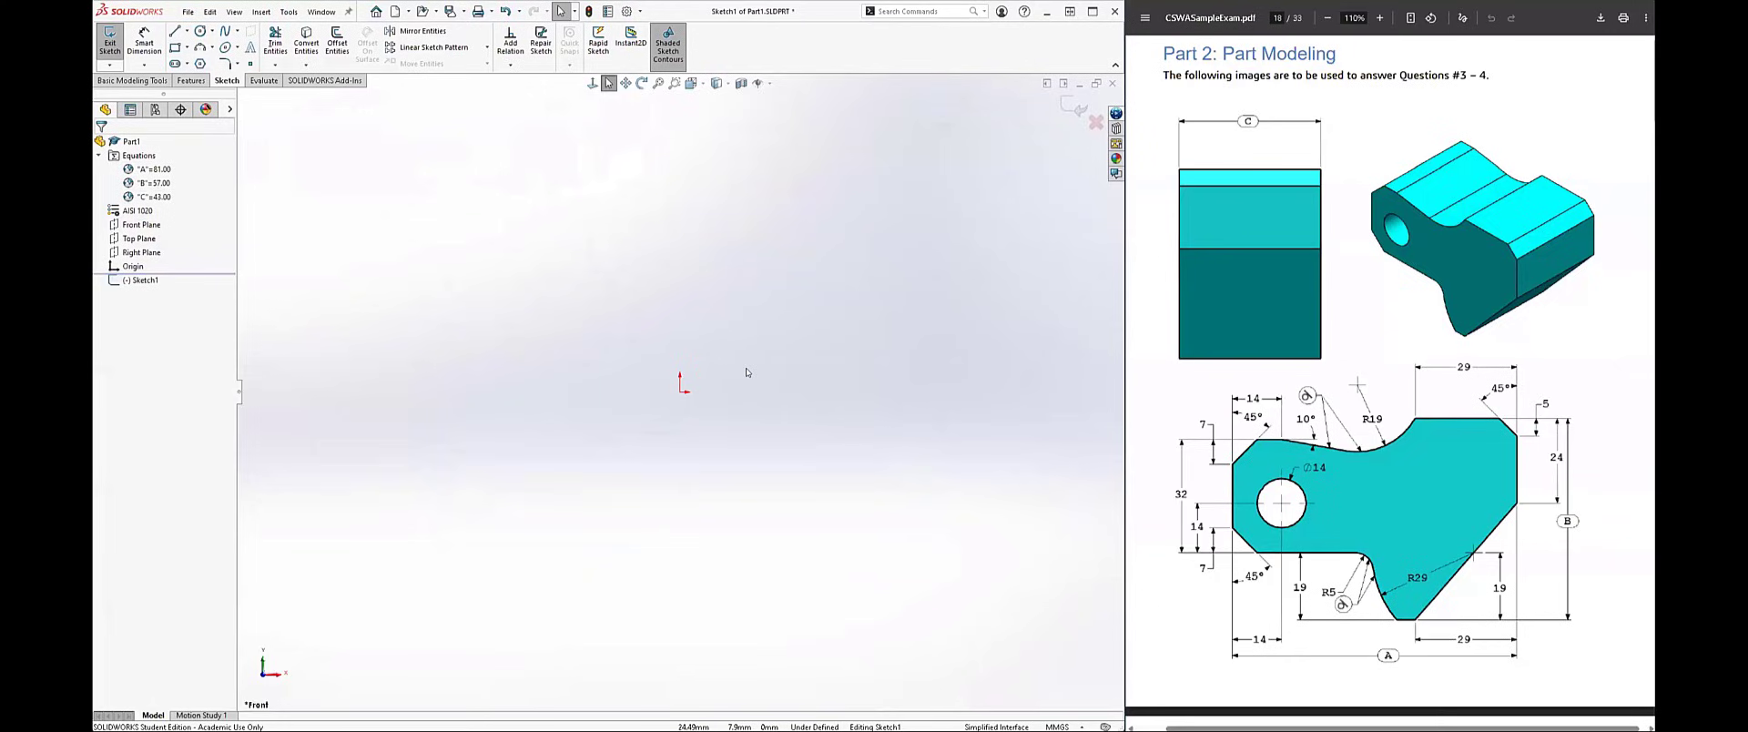
Step: Search all commands for "mirror" from the sketch shortcut tools, check the matching commands, and clear the search
right_click(746, 372)
click(714, 340)
key(s)
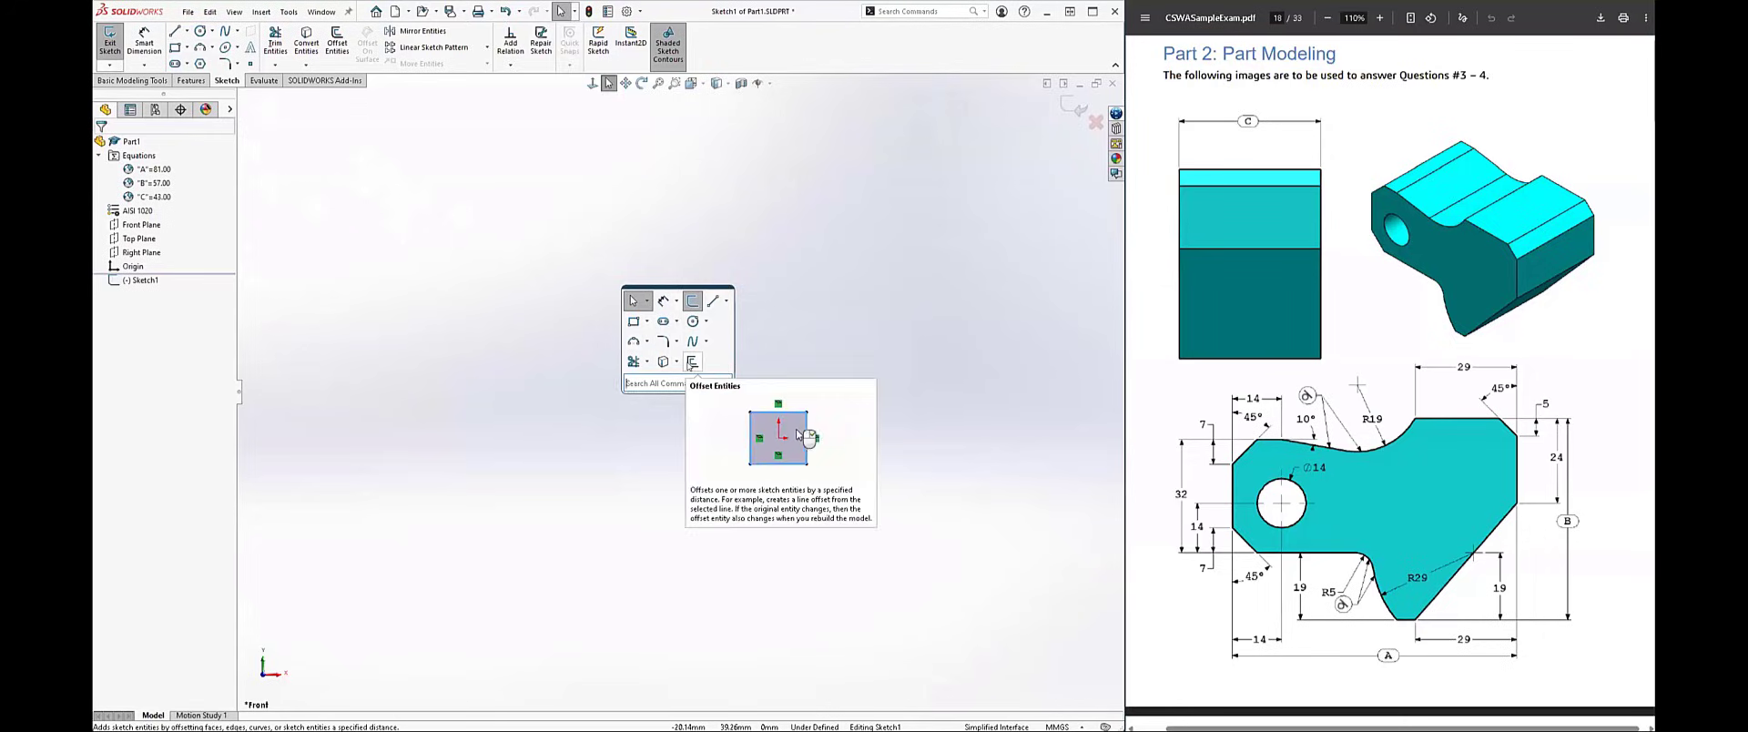
text(mirror)
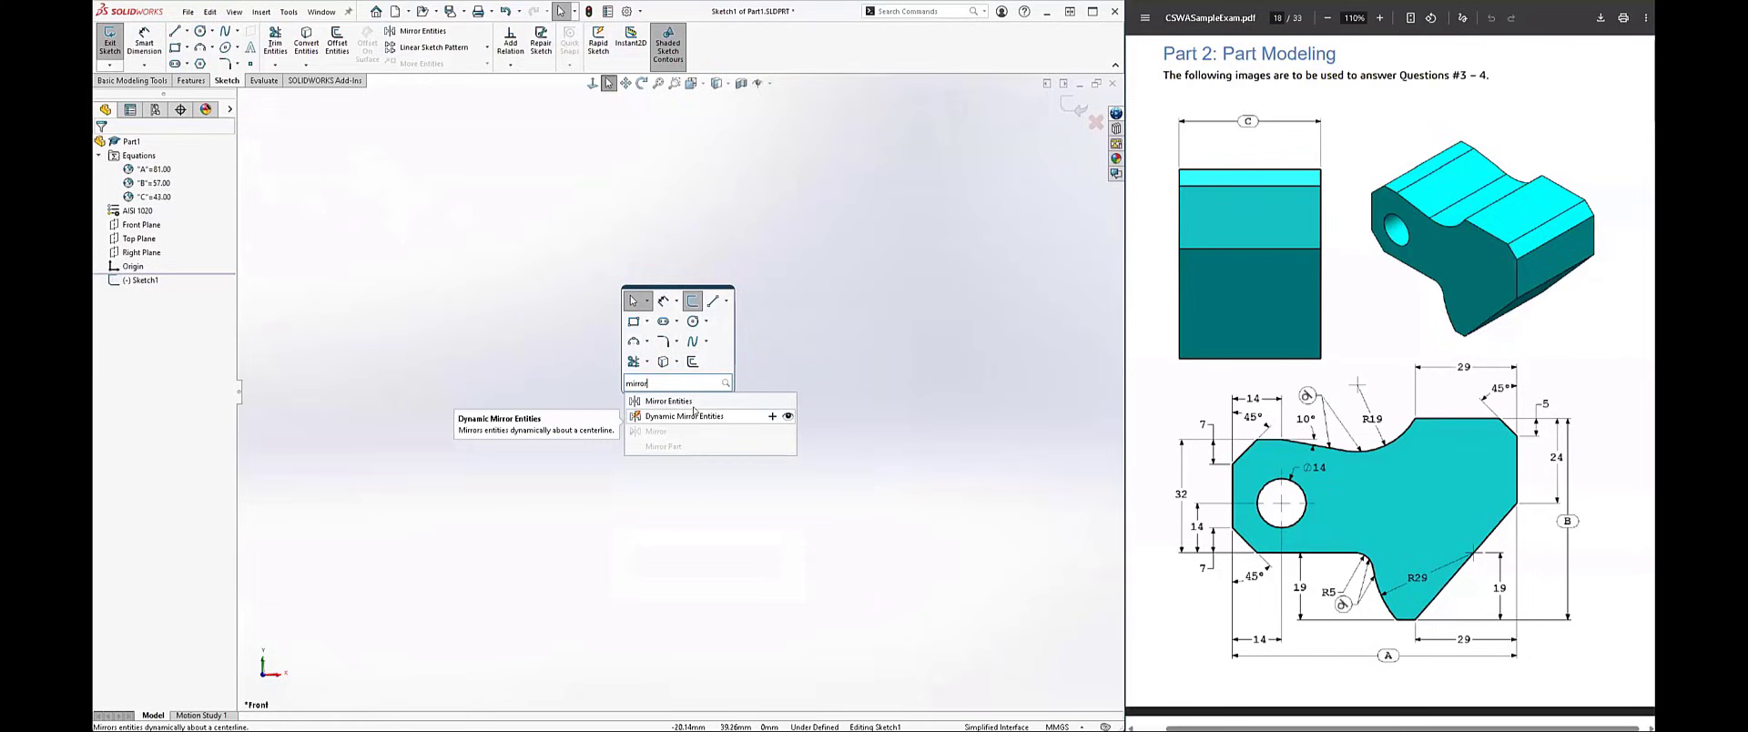
drag(666, 388, 614, 389)
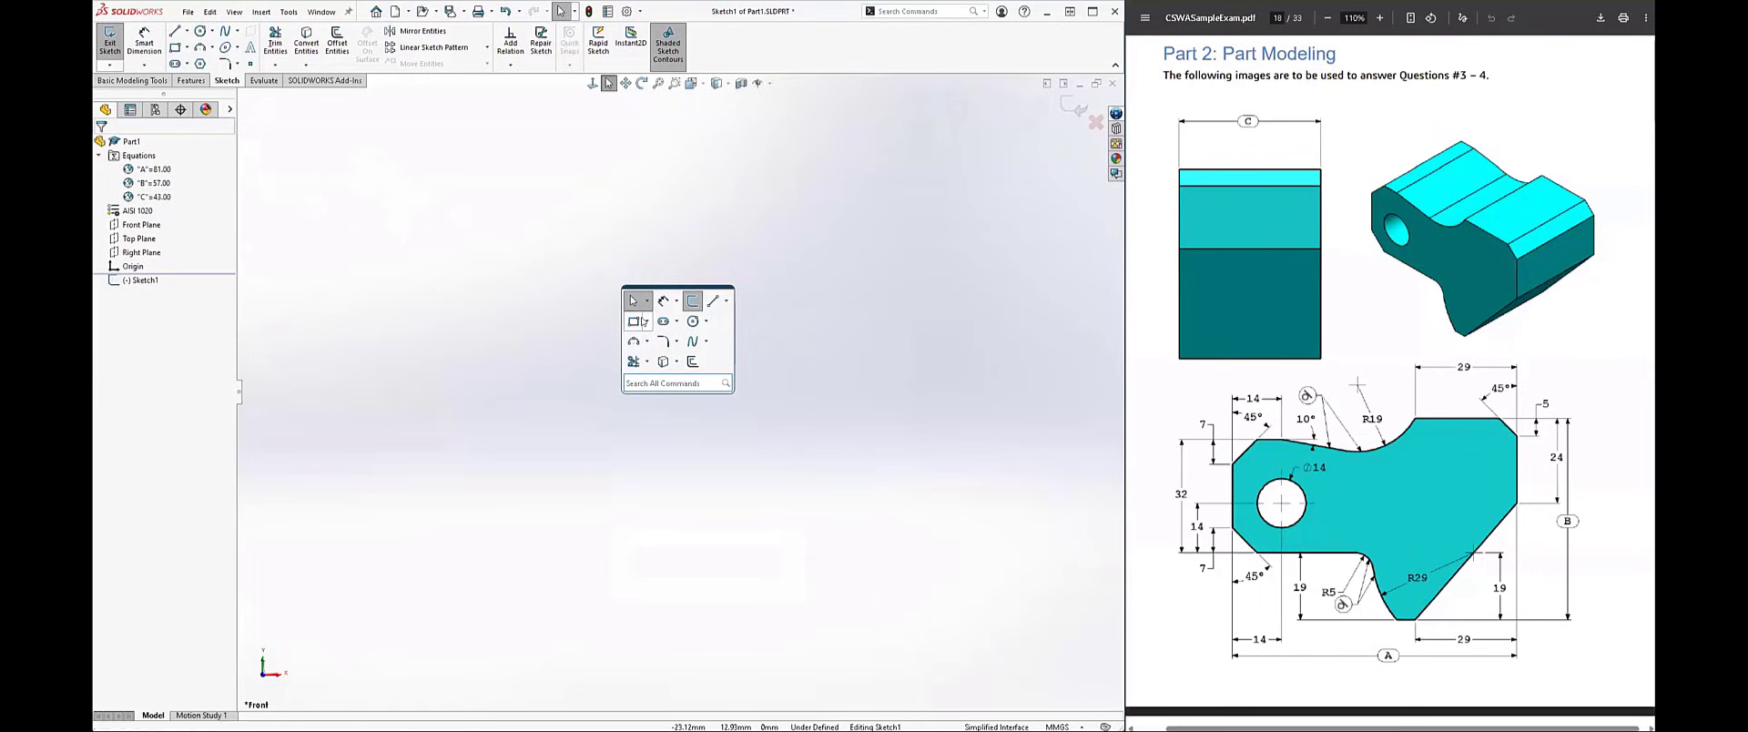
Step: Try starting Smart Dimension and Rectangle through the sketch mouse gestures, and activate the Corner Rectangle tool
click(647, 321)
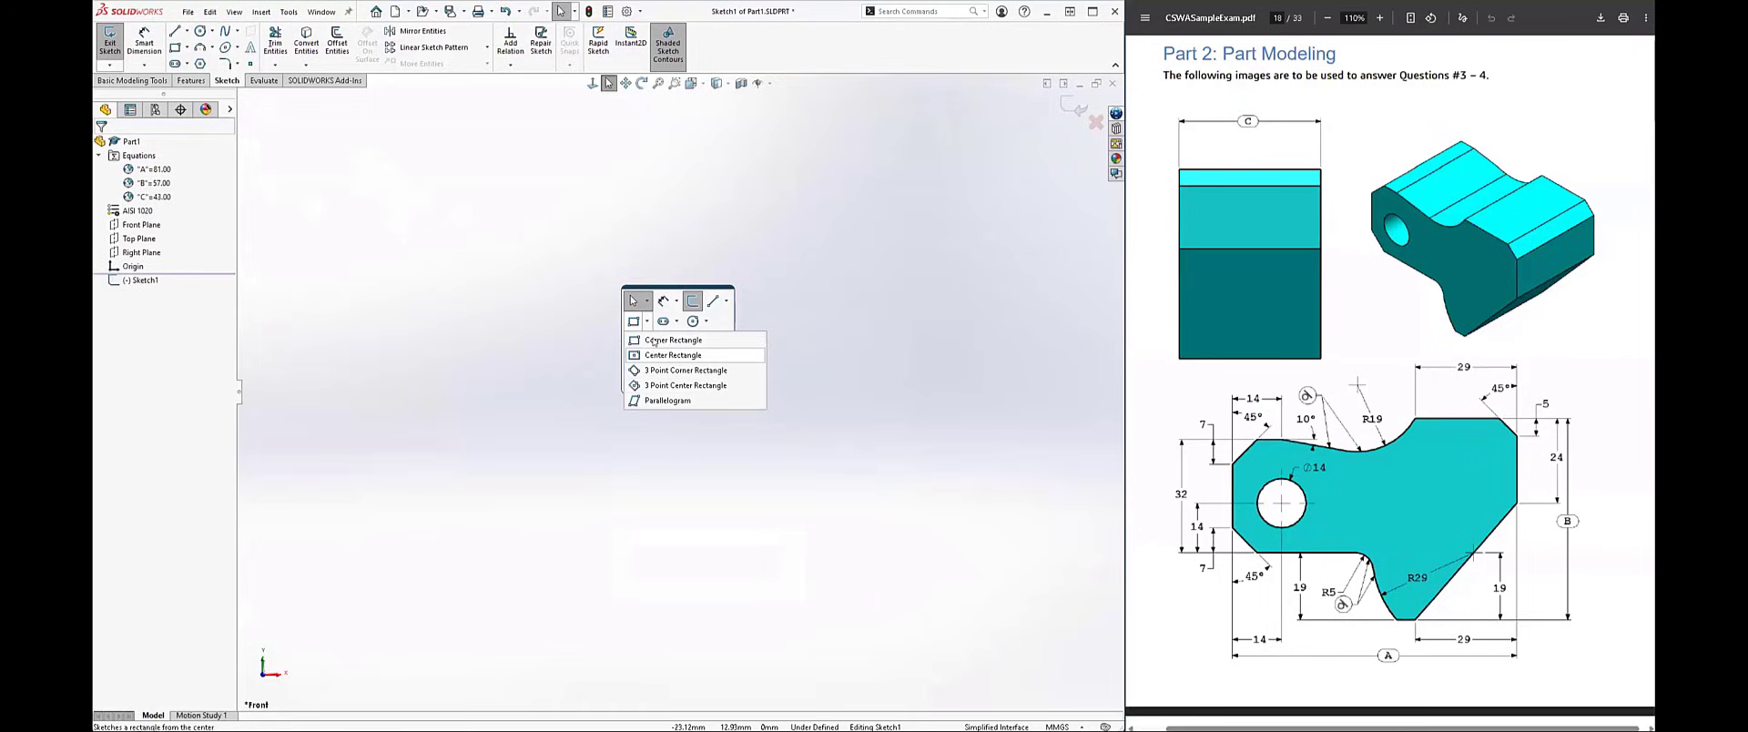
click(585, 332)
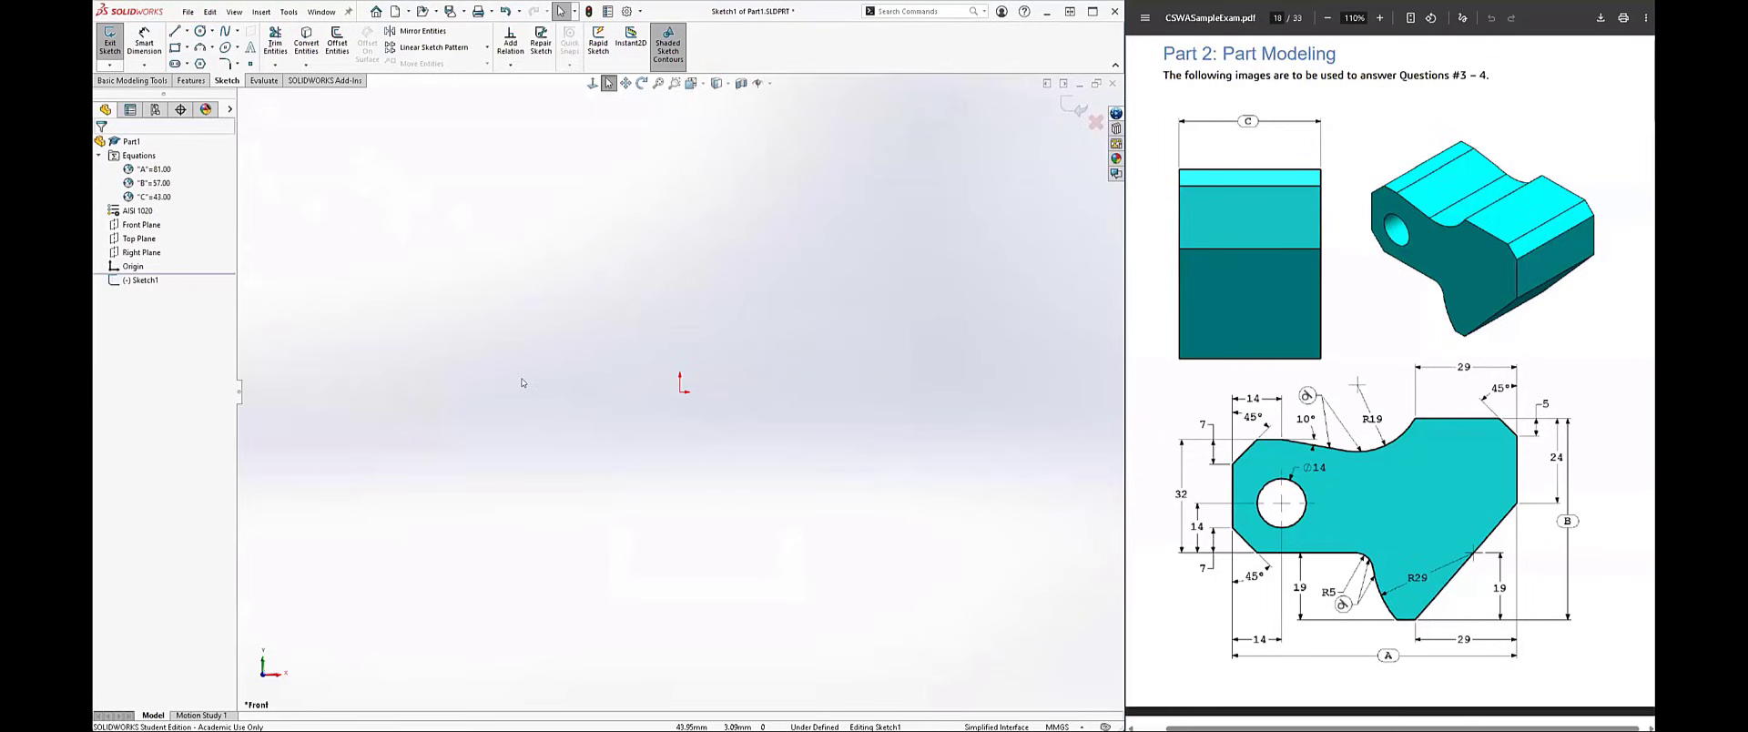
right_drag(898, 371, 821, 276)
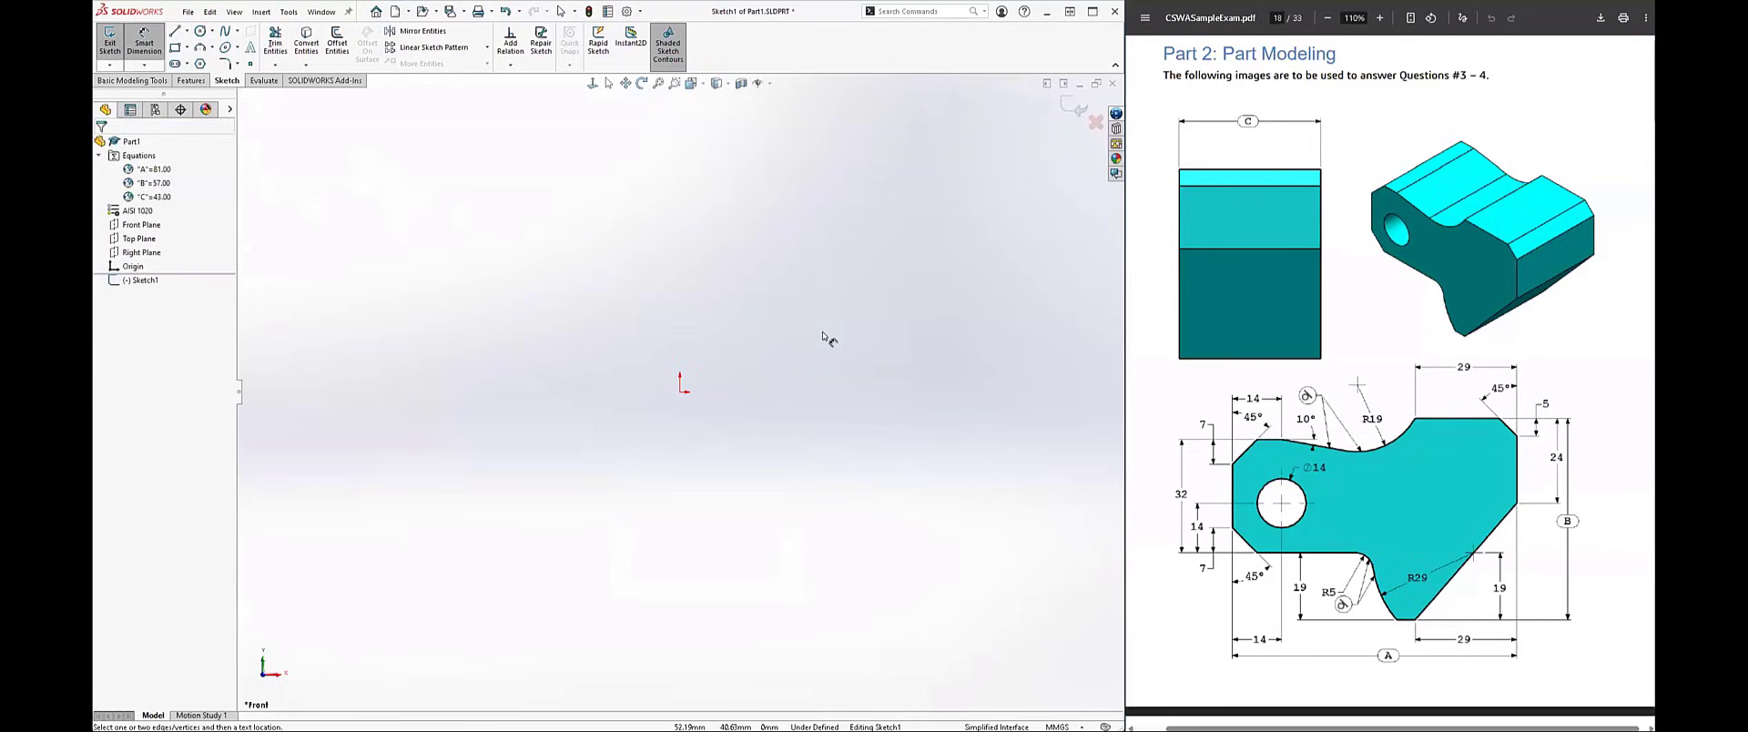
right_drag(827, 338, 828, 420)
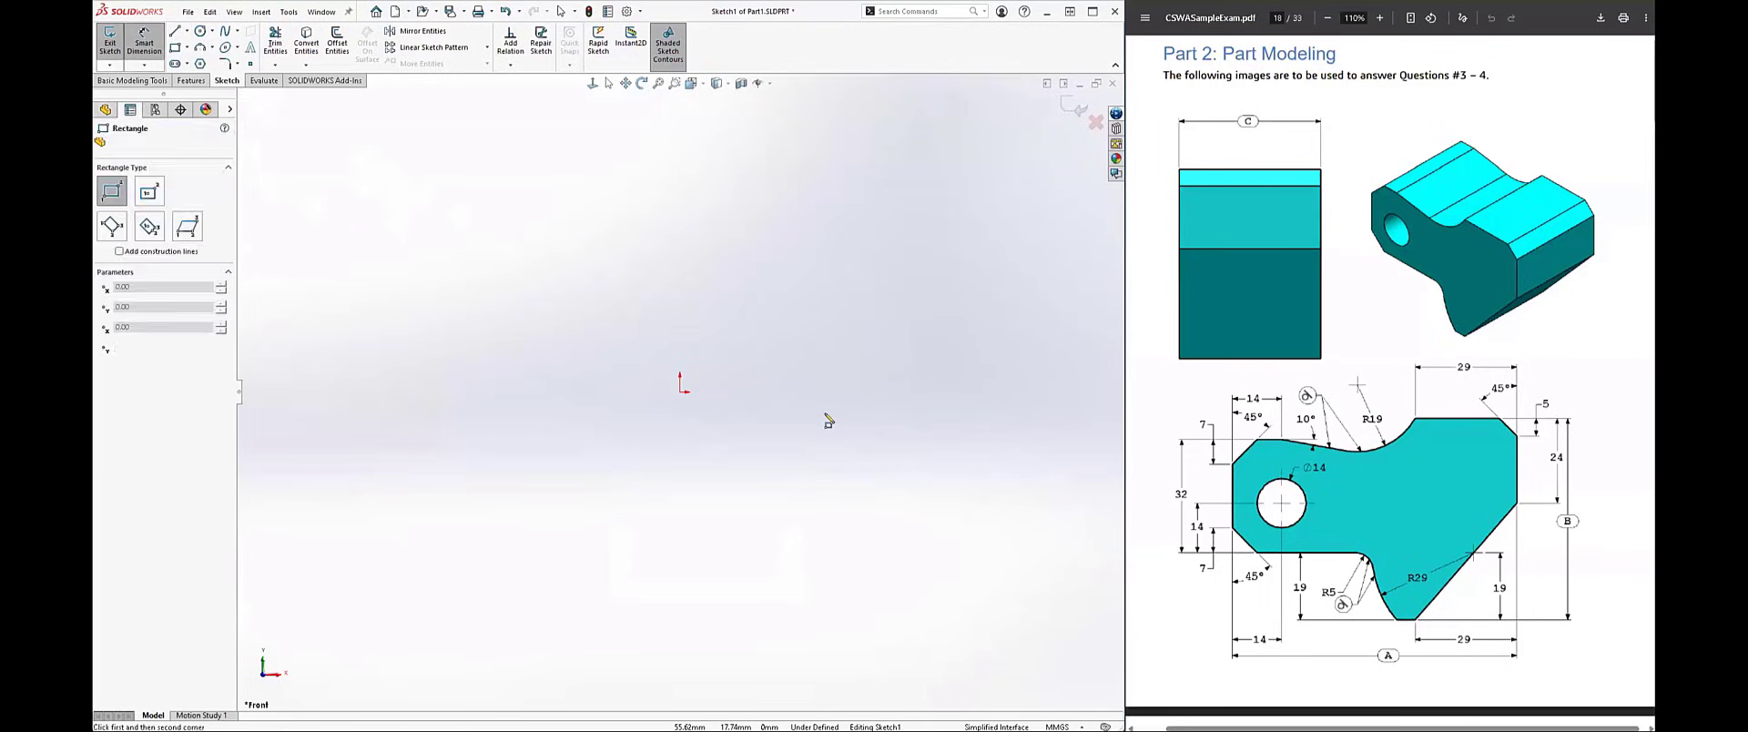
right_drag(822, 364, 823, 301)
right_drag(831, 405, 825, 290)
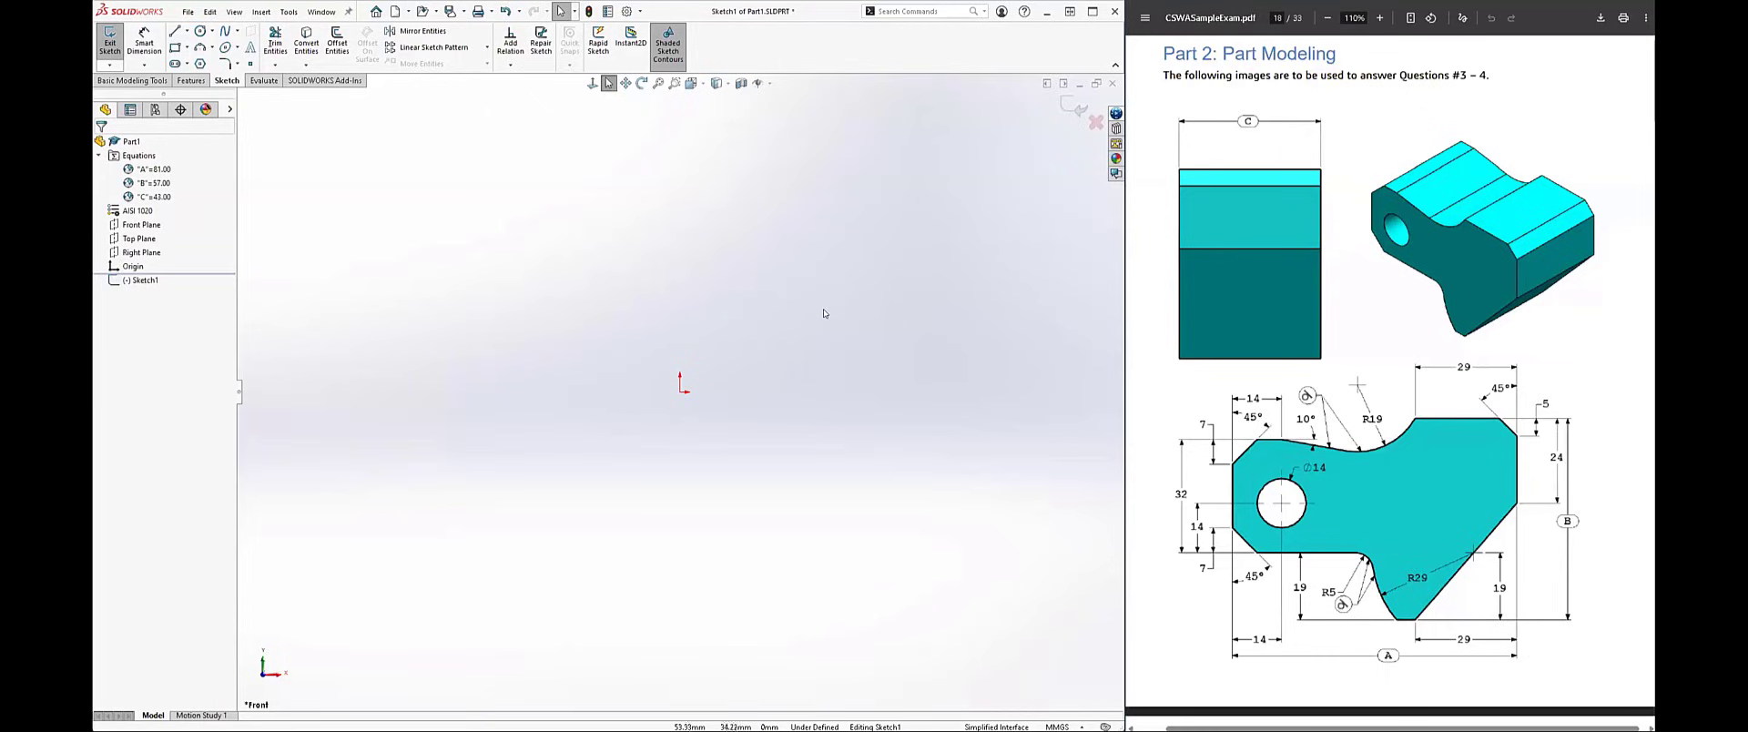
right_drag(823, 313, 829, 365)
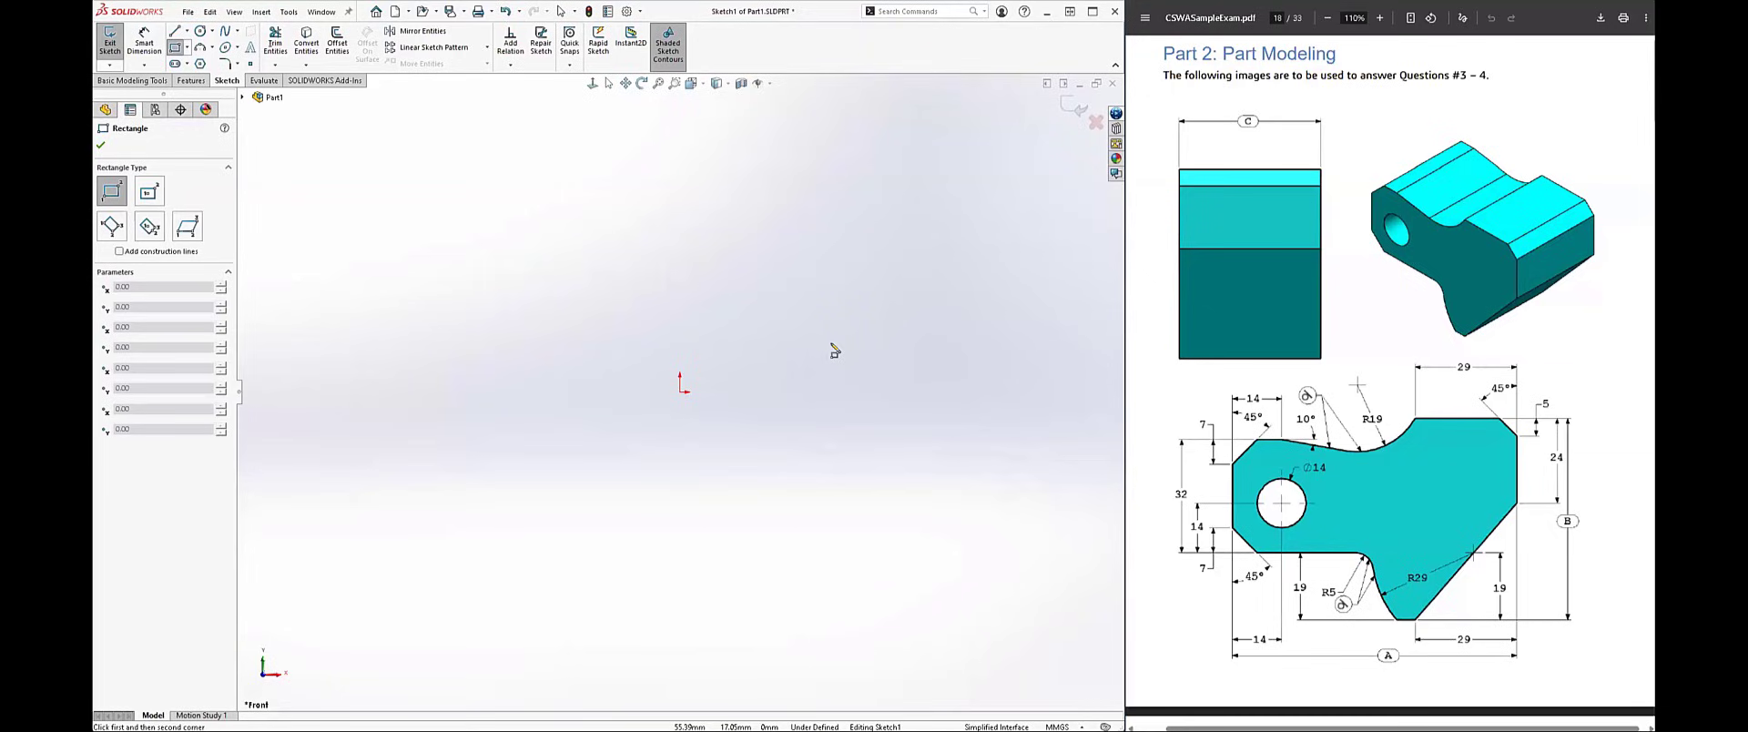
Step: Open the mouse gesture customization settings and try the 12-gesture layout
click(641, 12)
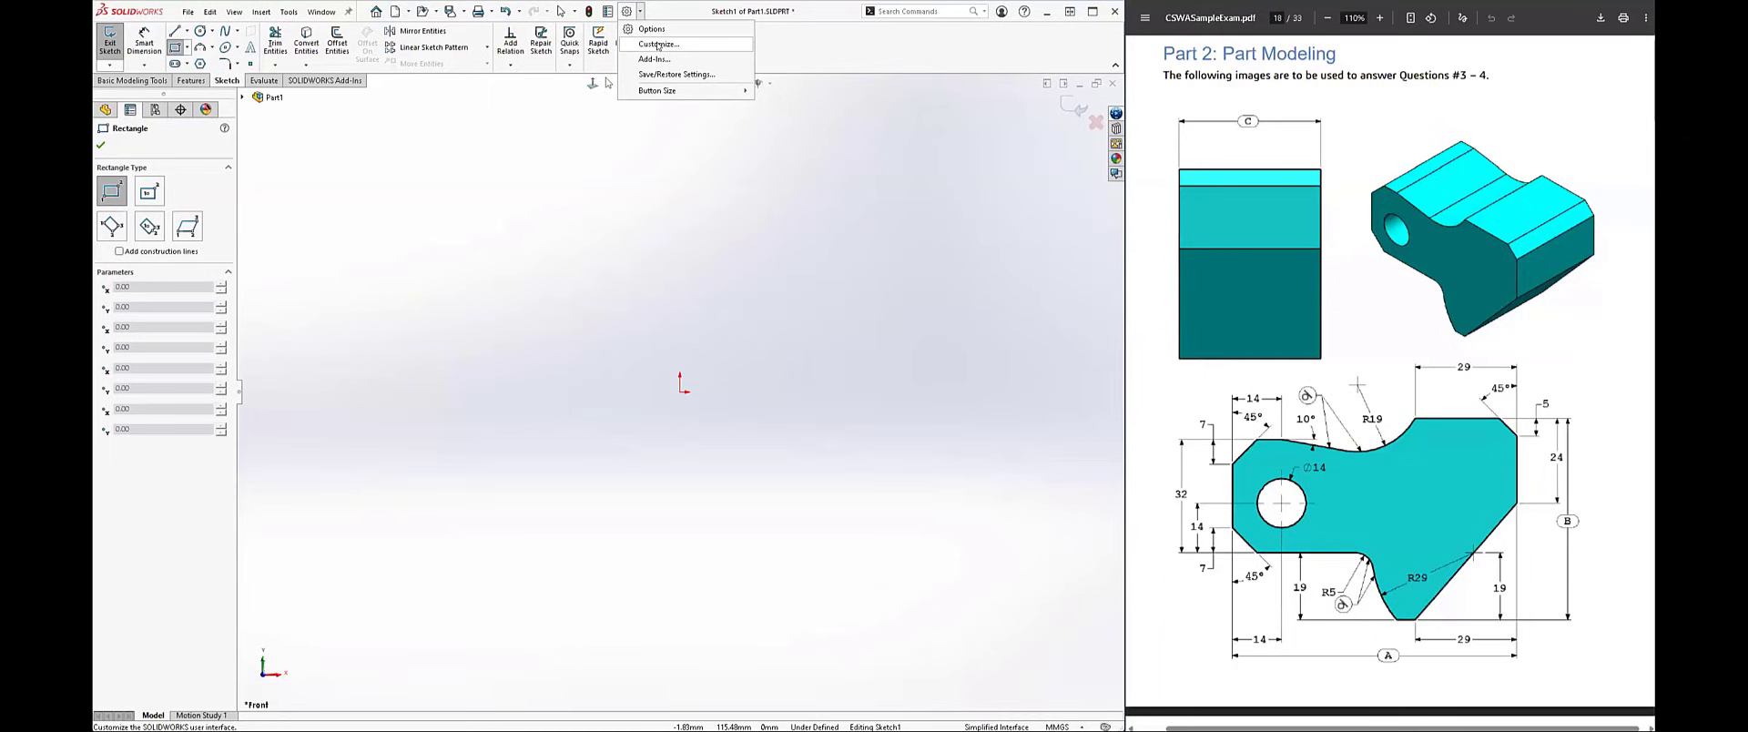
click(657, 44)
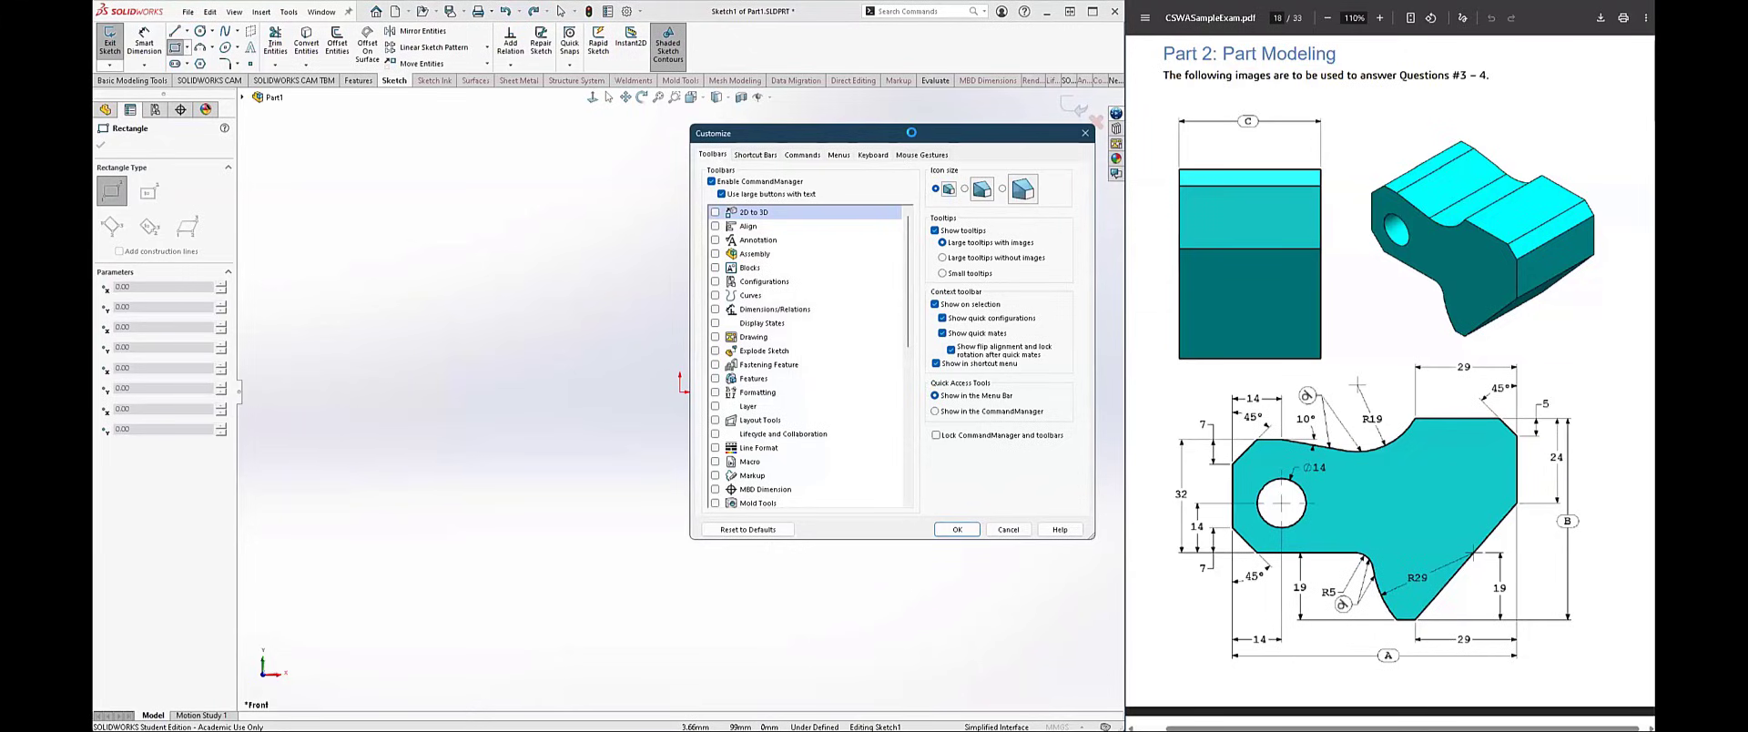
click(921, 155)
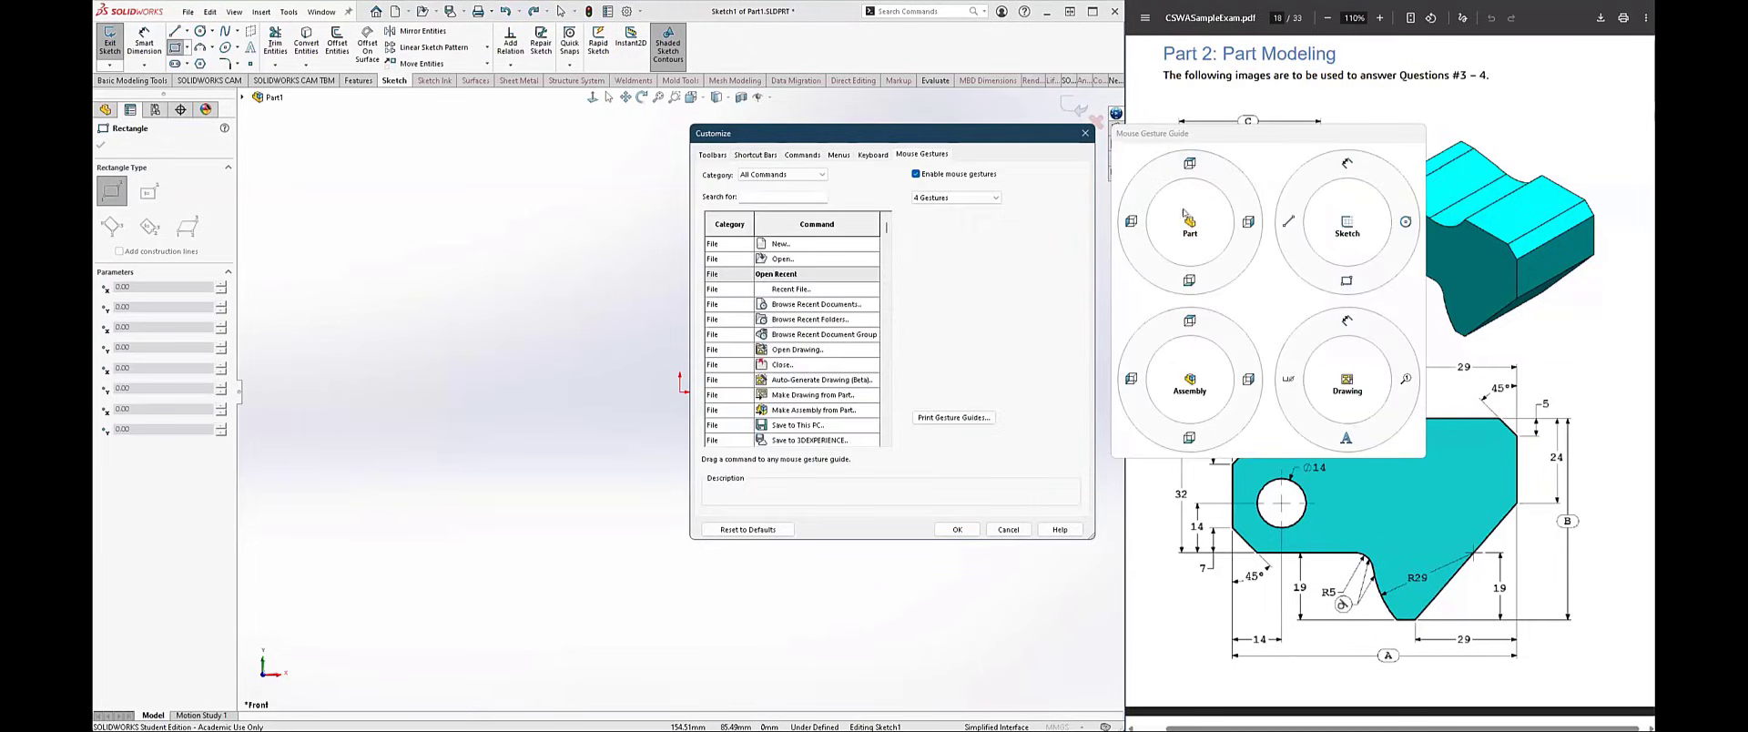
click(926, 195)
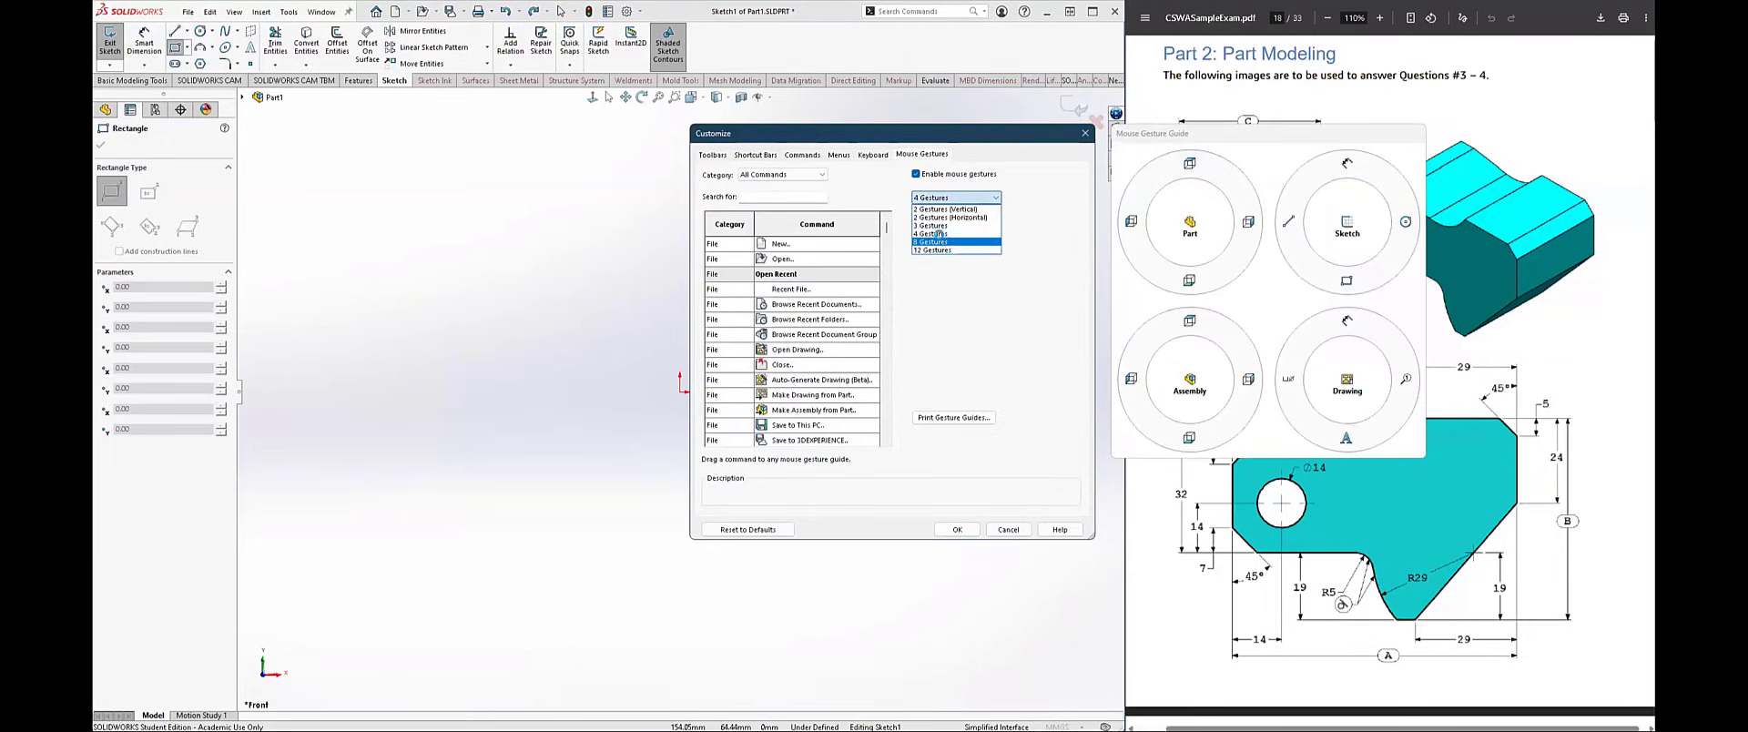
click(946, 238)
click(939, 196)
click(940, 247)
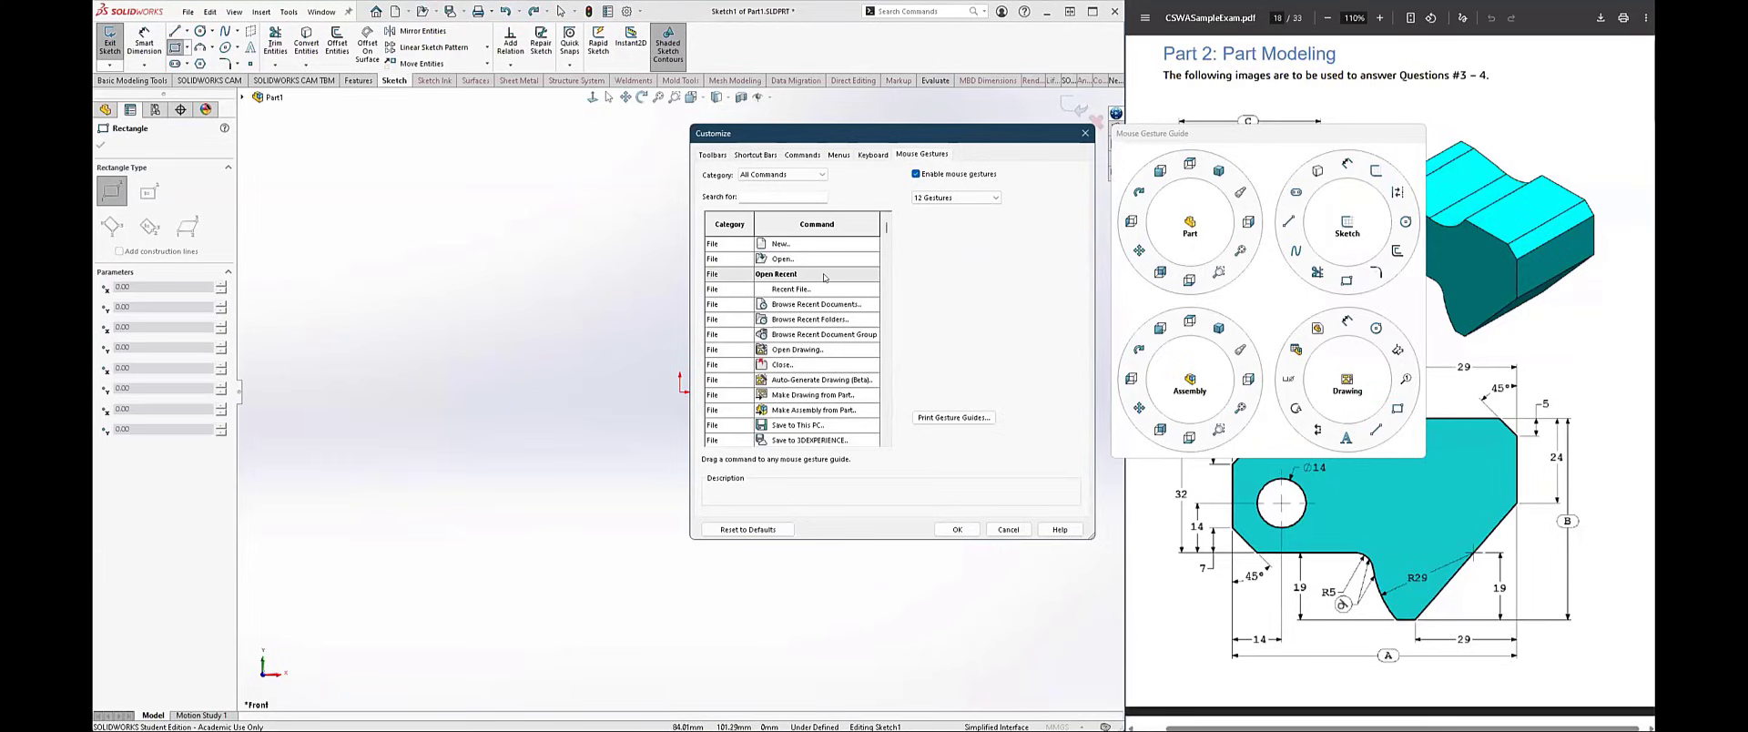
Step: Try the 8-gesture layout, set the mouse gestures back to 4 gestures, and accept the customization
click(951, 197)
click(933, 241)
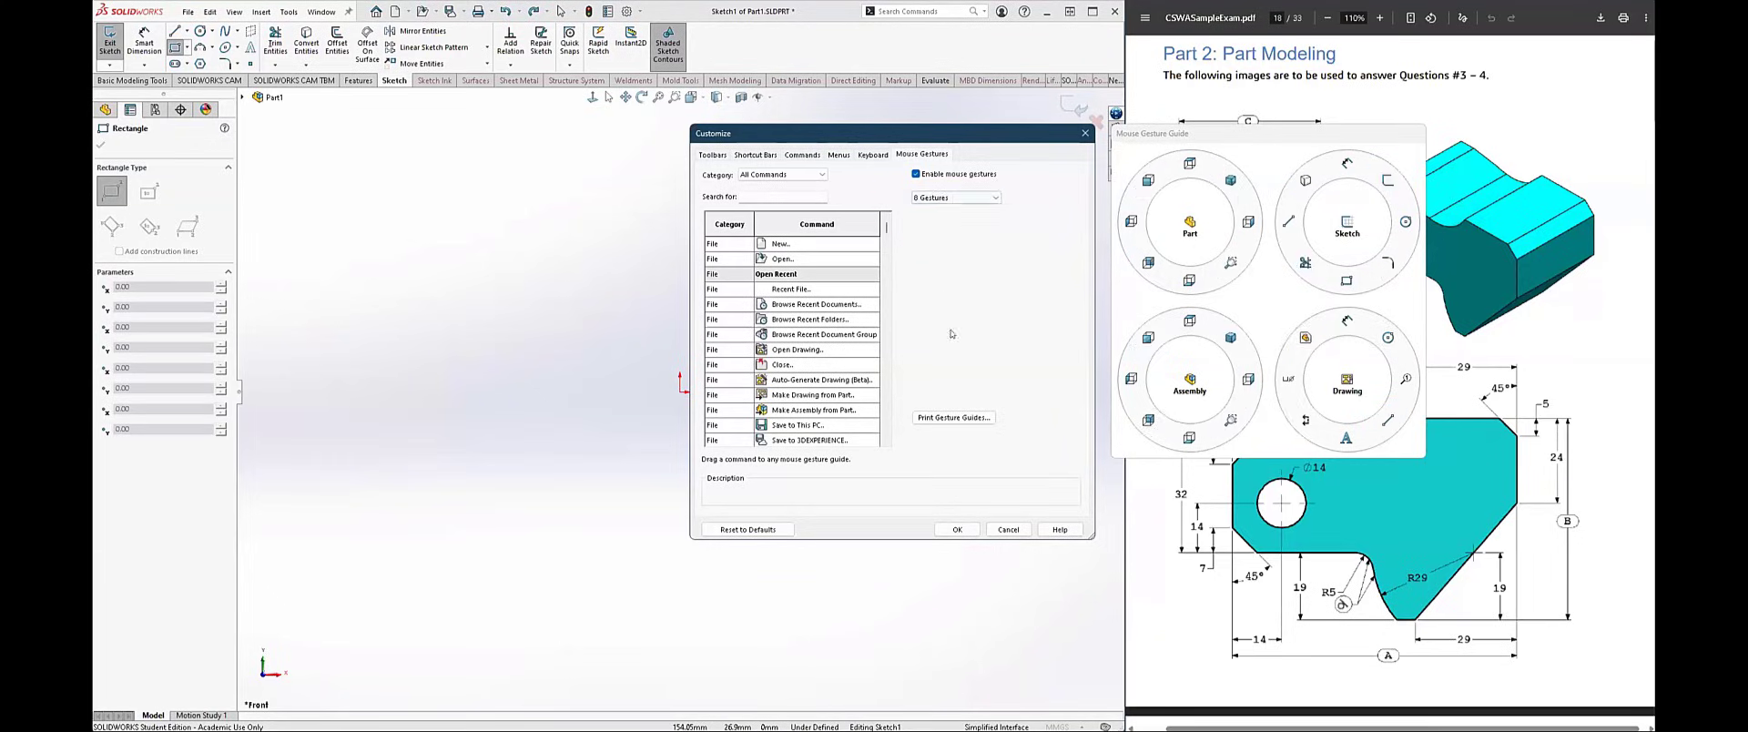
click(952, 199)
click(947, 233)
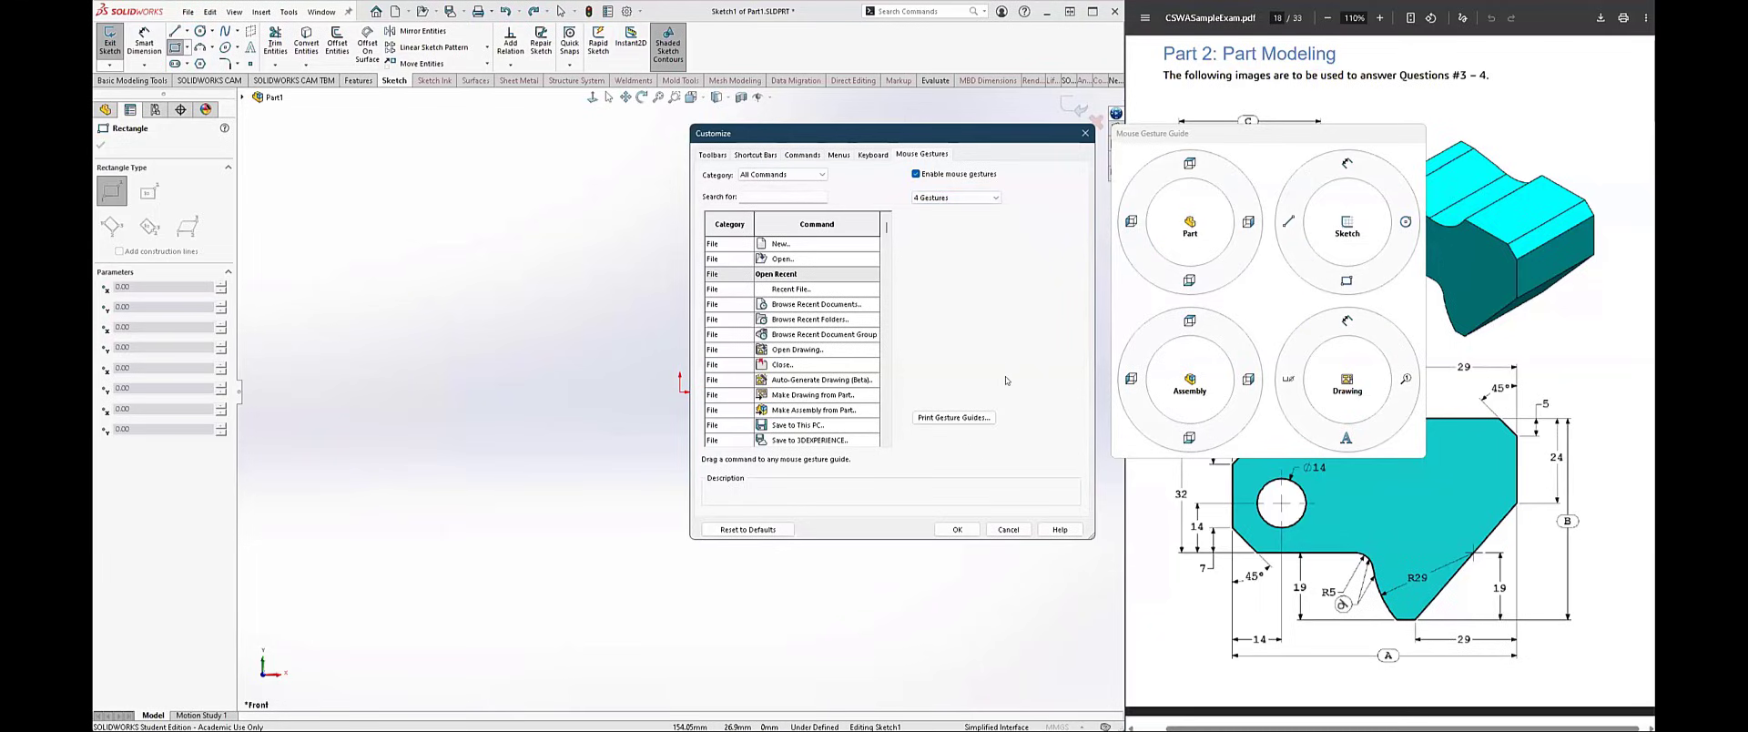
click(957, 528)
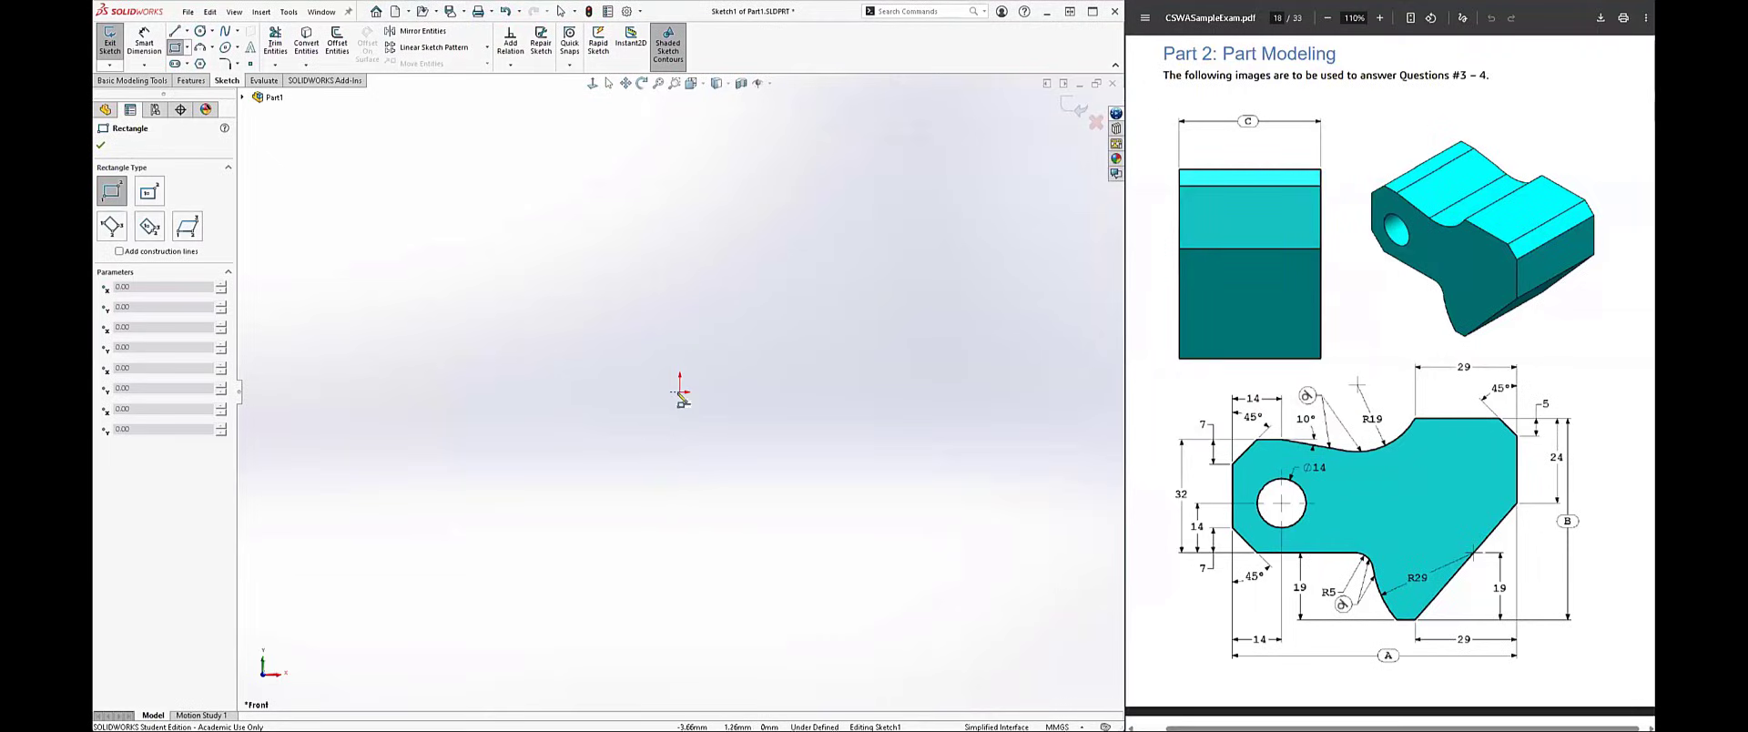
Step: Sketch a corner rectangle from the origin, about 87 mm wide and 61 mm high, and fit it in view
drag(681, 390, 706, 333)
drag(916, 244, 920, 223)
key(Escape)
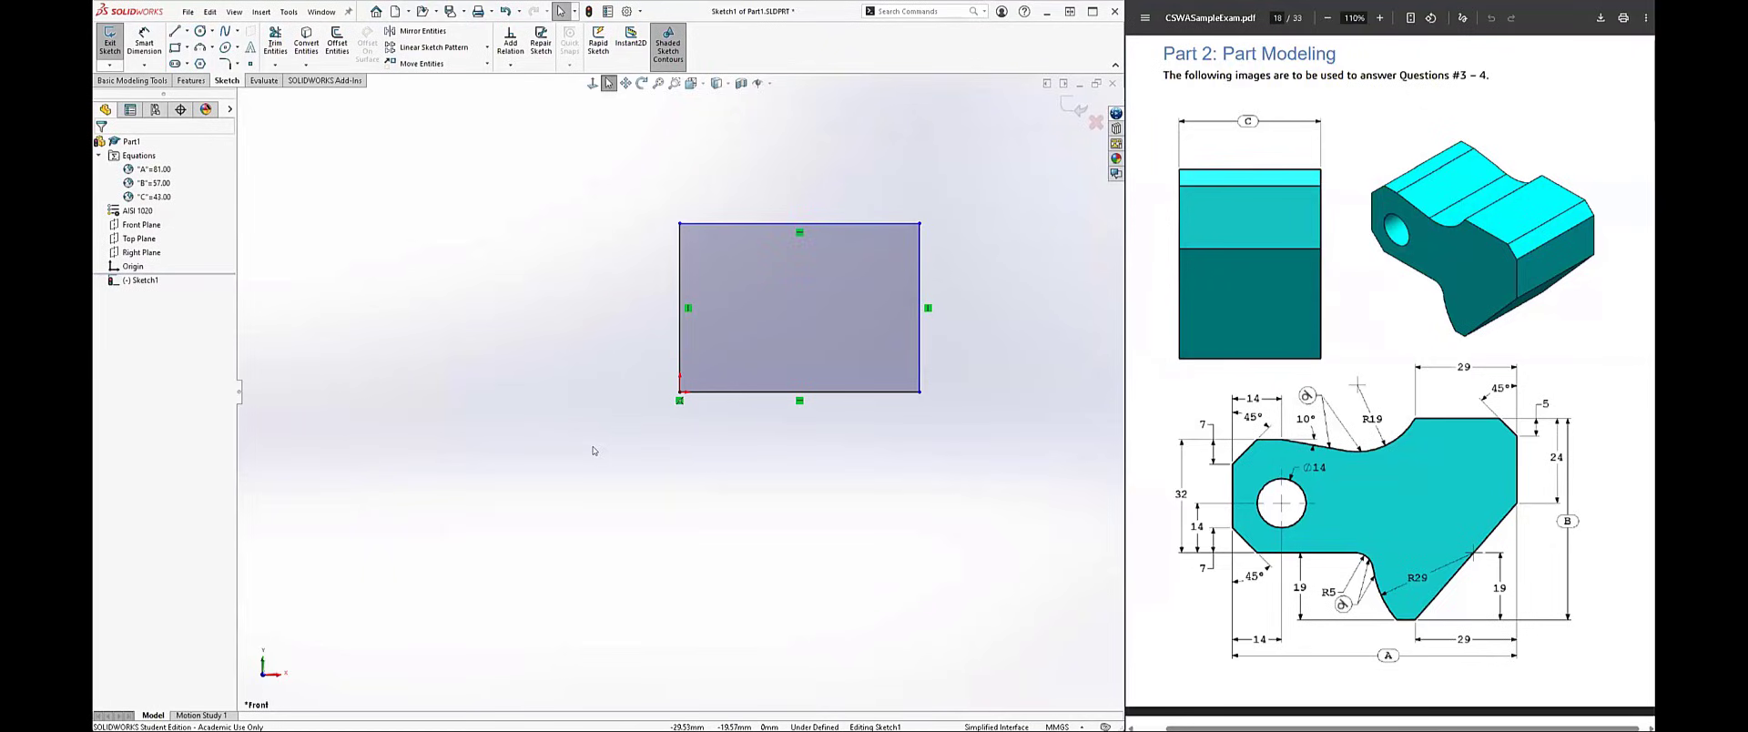
scroll(593, 451, up, 5)
scroll(547, 443, down, 5)
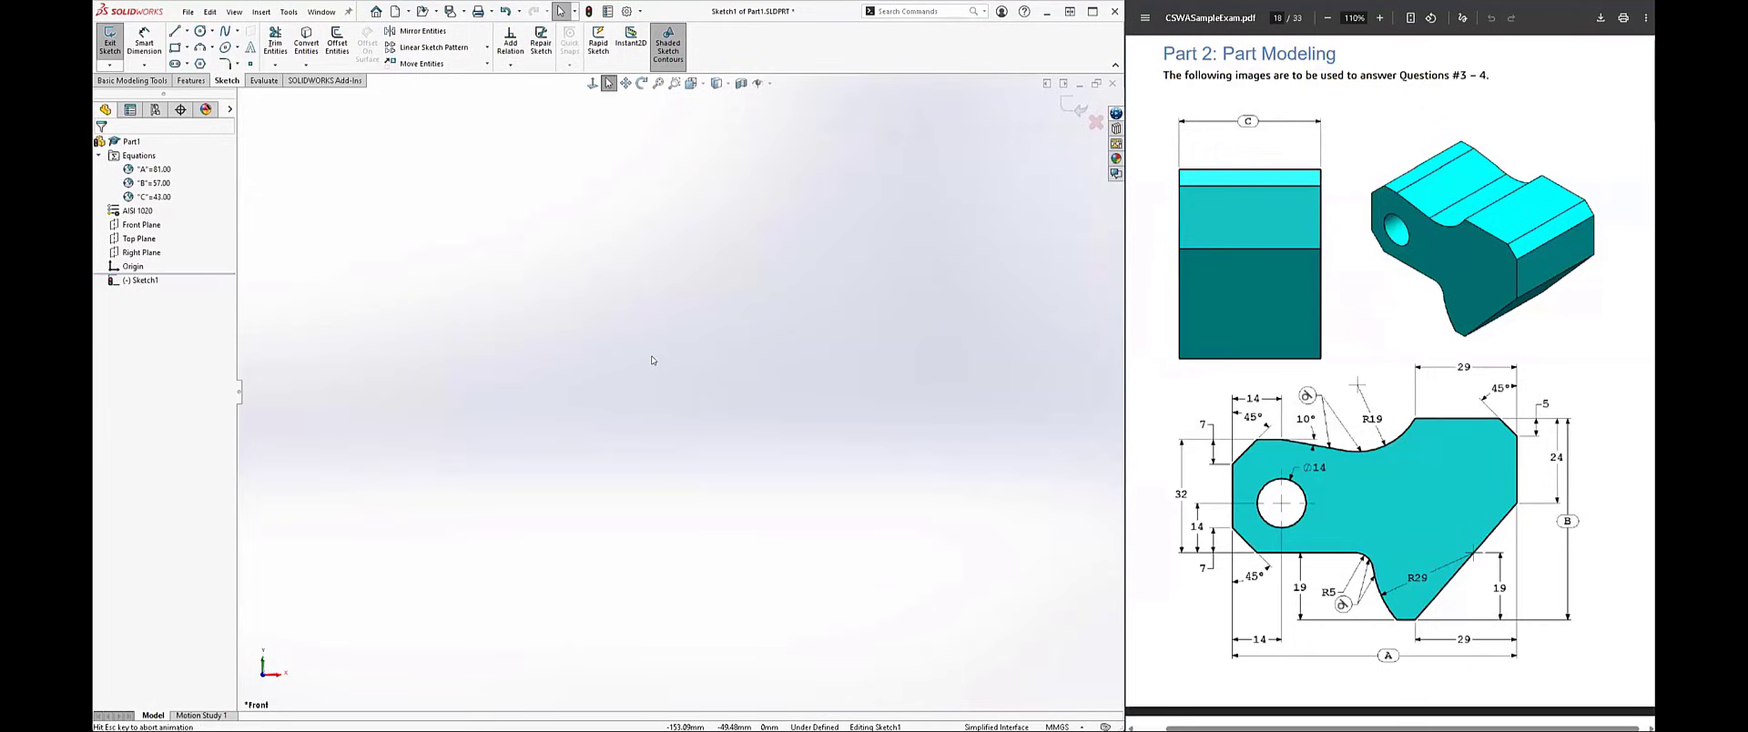
key(f)
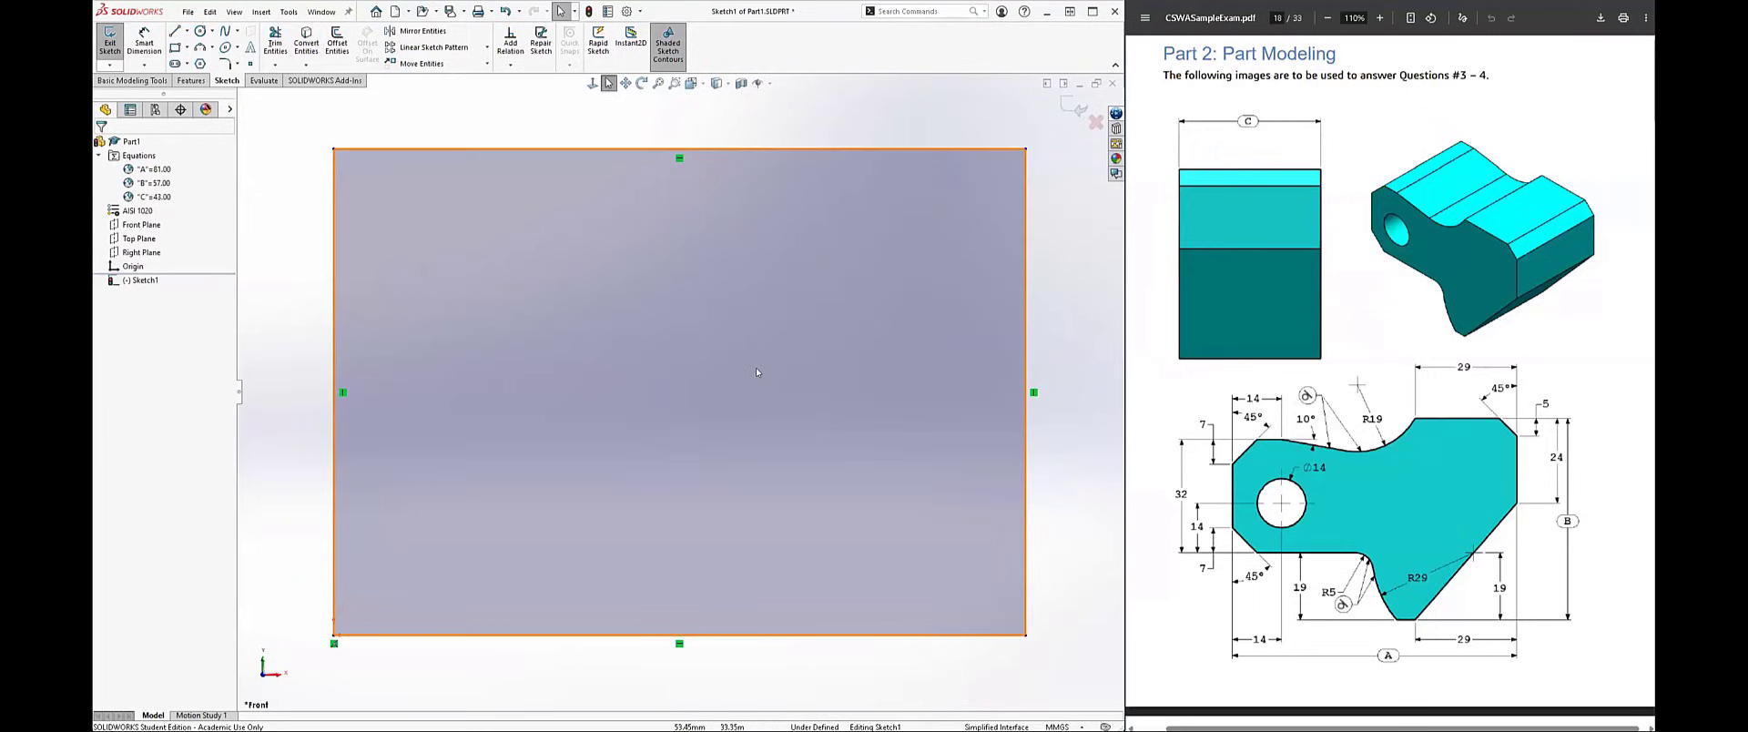
scroll(594, 414, up, 1)
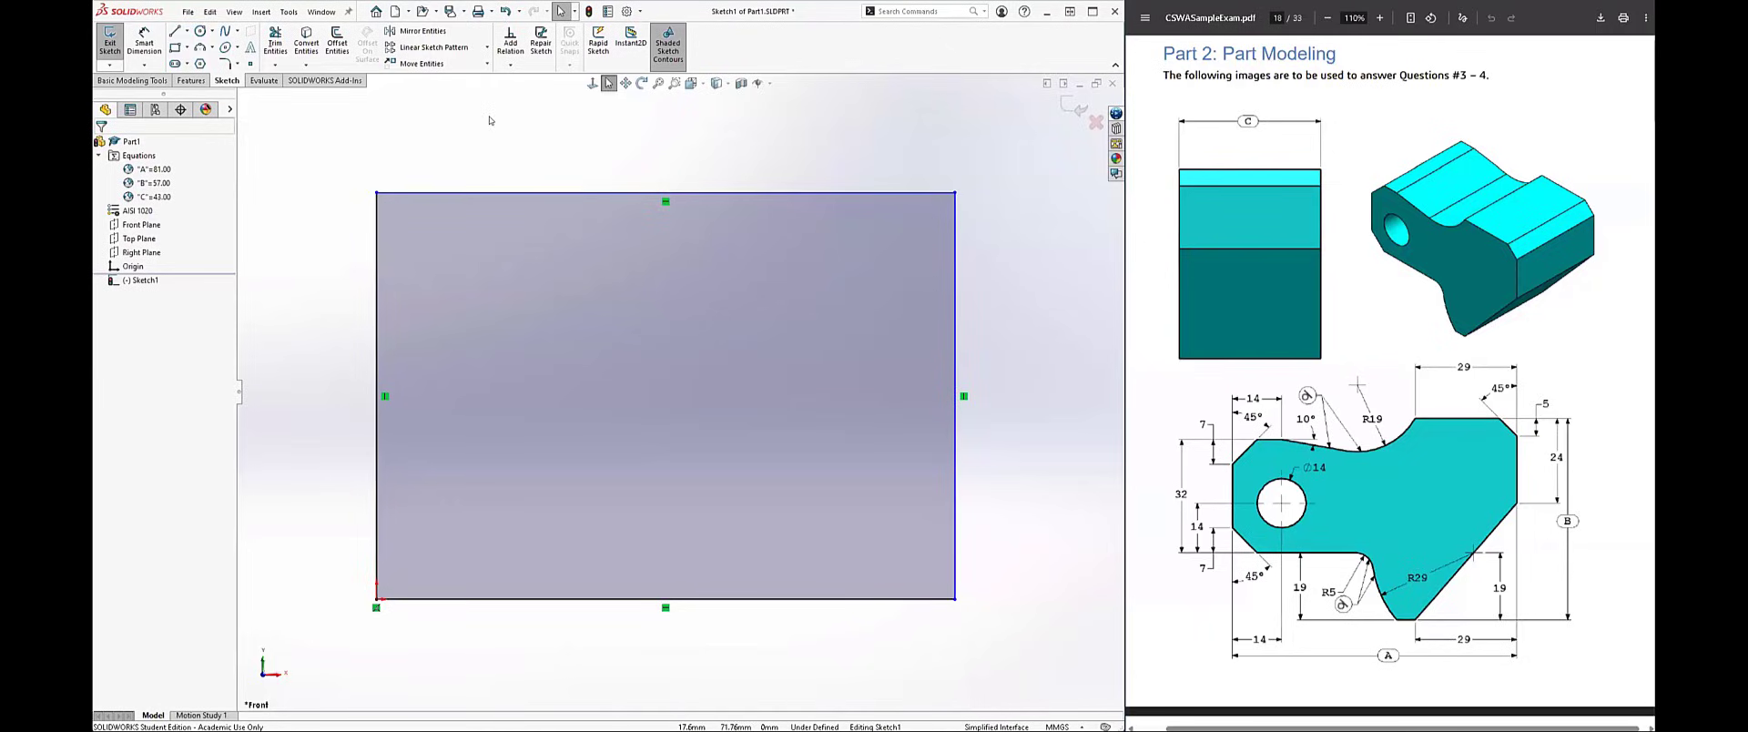
Step: Try enclosing and crossing box selections on the rectangle's lines, clearing the selection between attempts
mouse_move(490, 118)
mouse_down()
mouse_move(621, 181)
mouse_move(368, 179)
mouse_move(570, 173)
mouse_move(337, 148)
mouse_up()
drag(435, 132, 710, 678)
drag(325, 156, 502, 592)
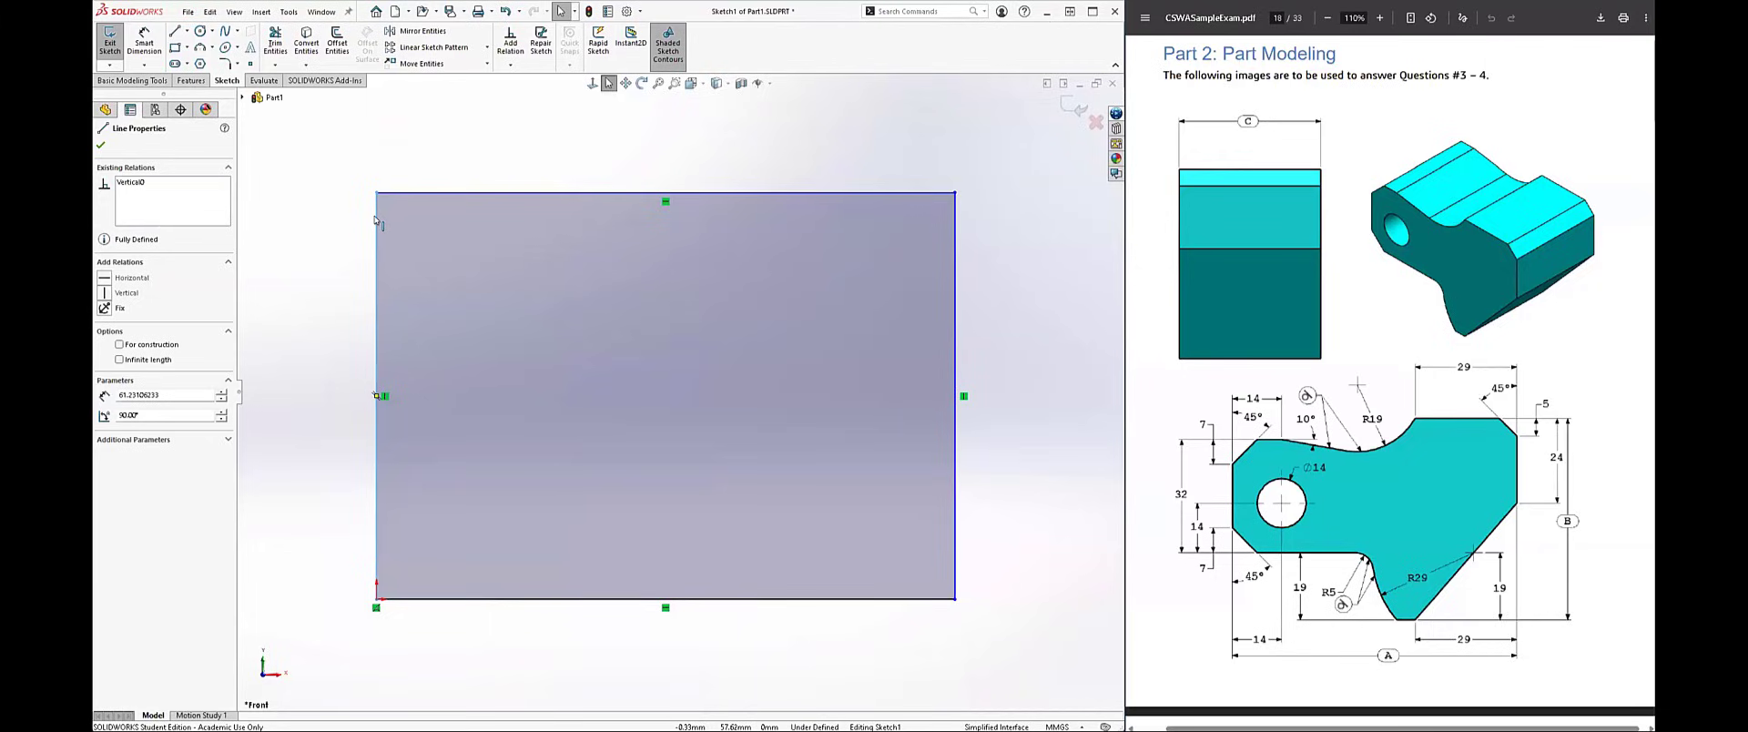
click(368, 136)
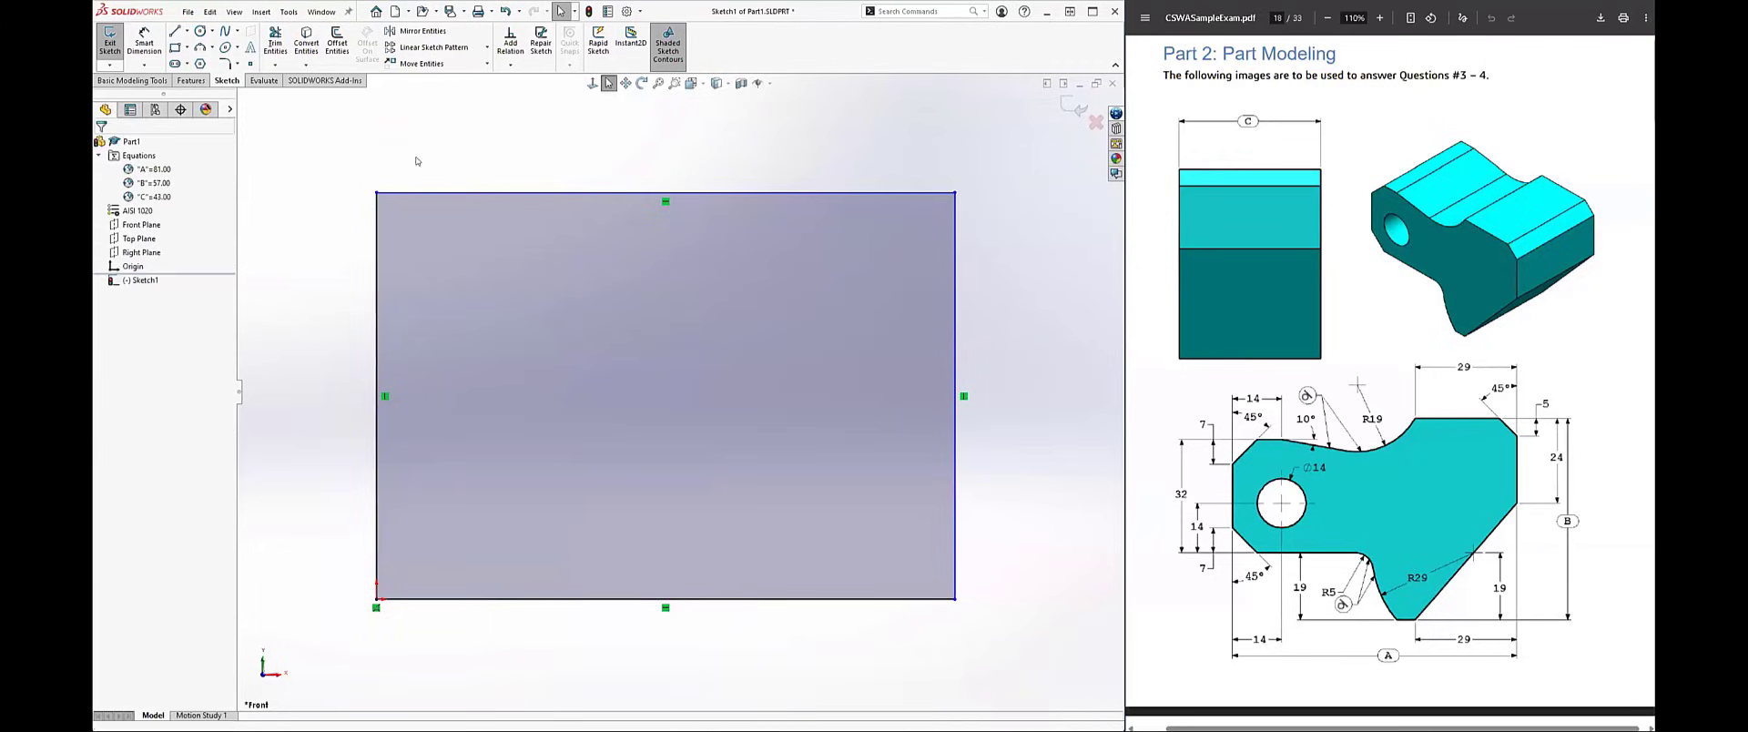
drag(463, 125, 335, 264)
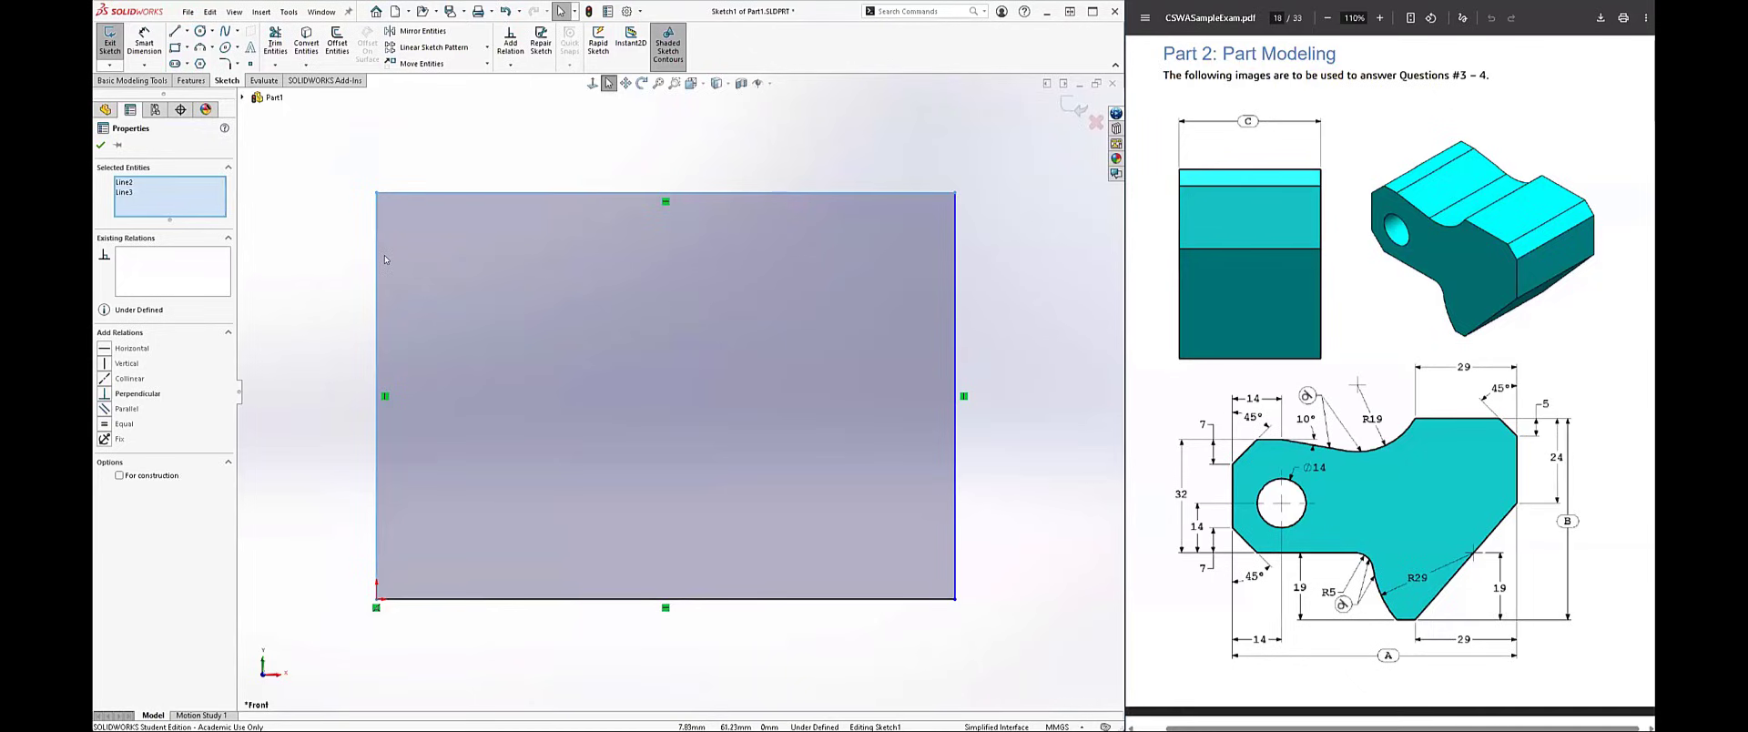
click(996, 301)
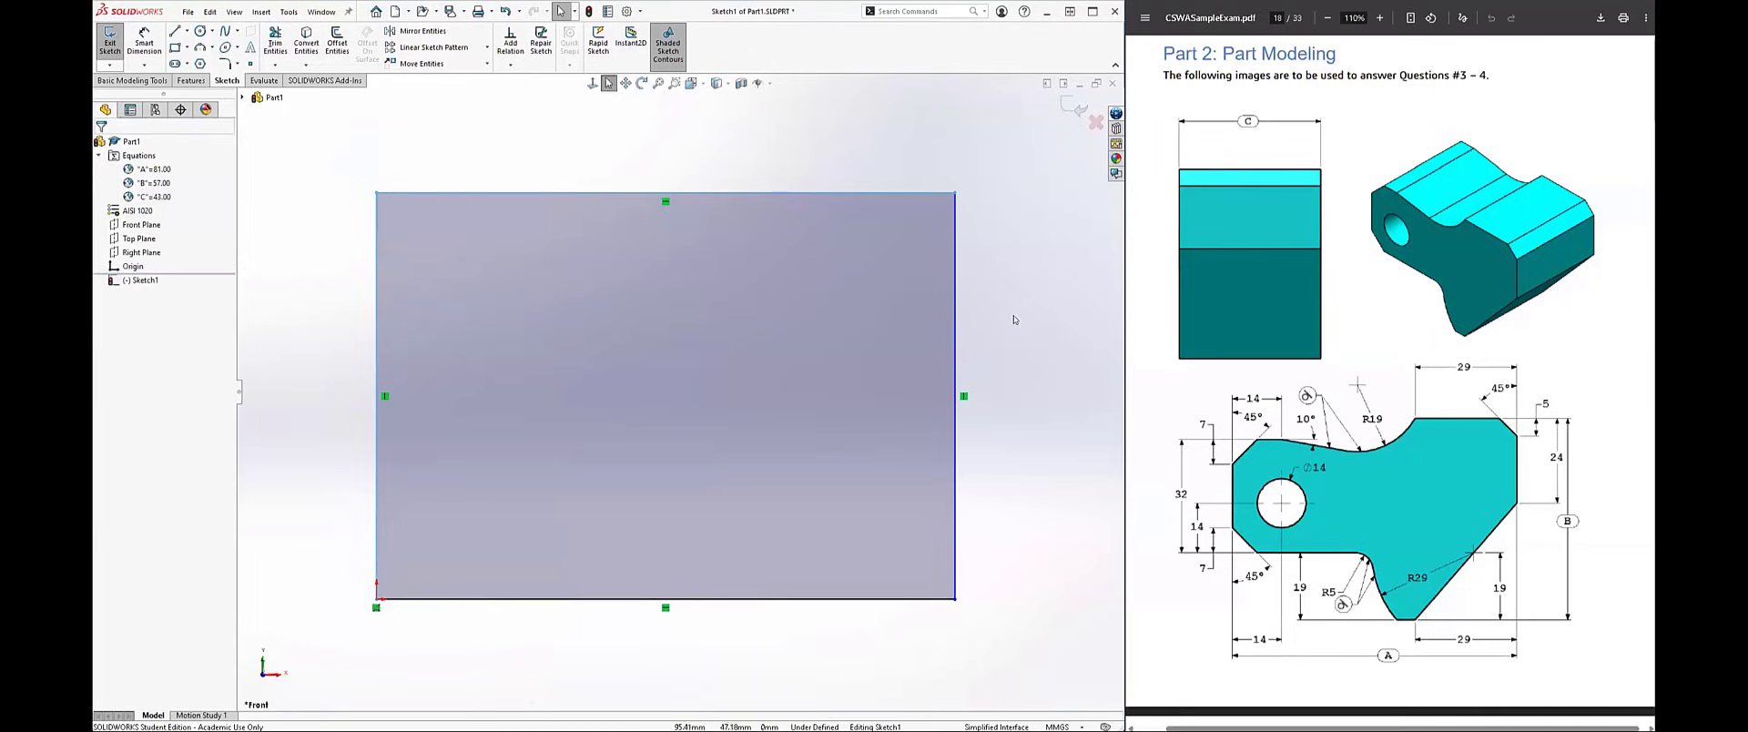
drag(1026, 304, 957, 408)
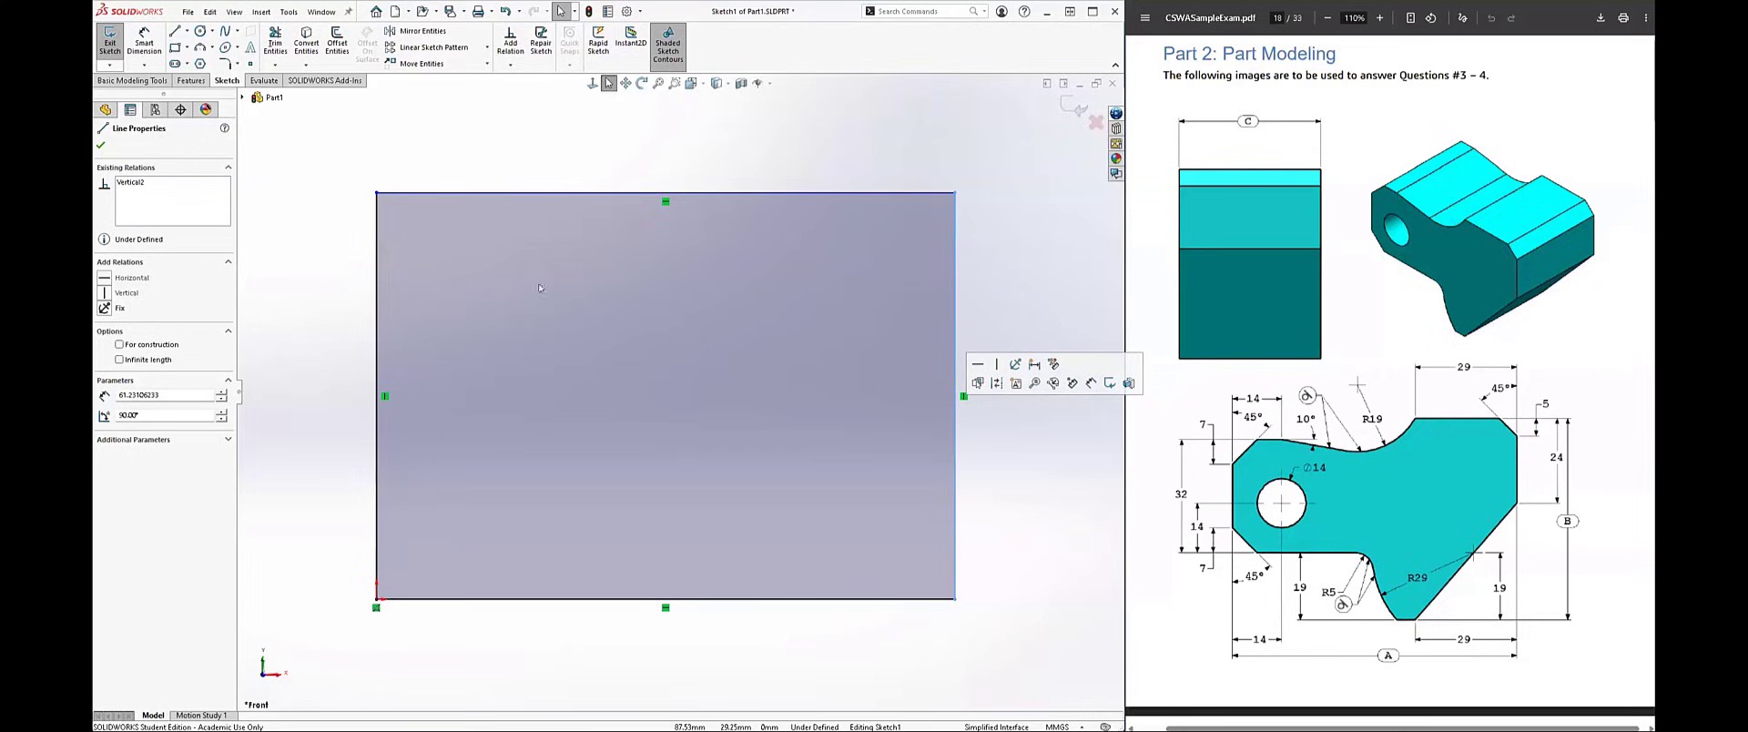
click(369, 148)
drag(354, 144, 739, 657)
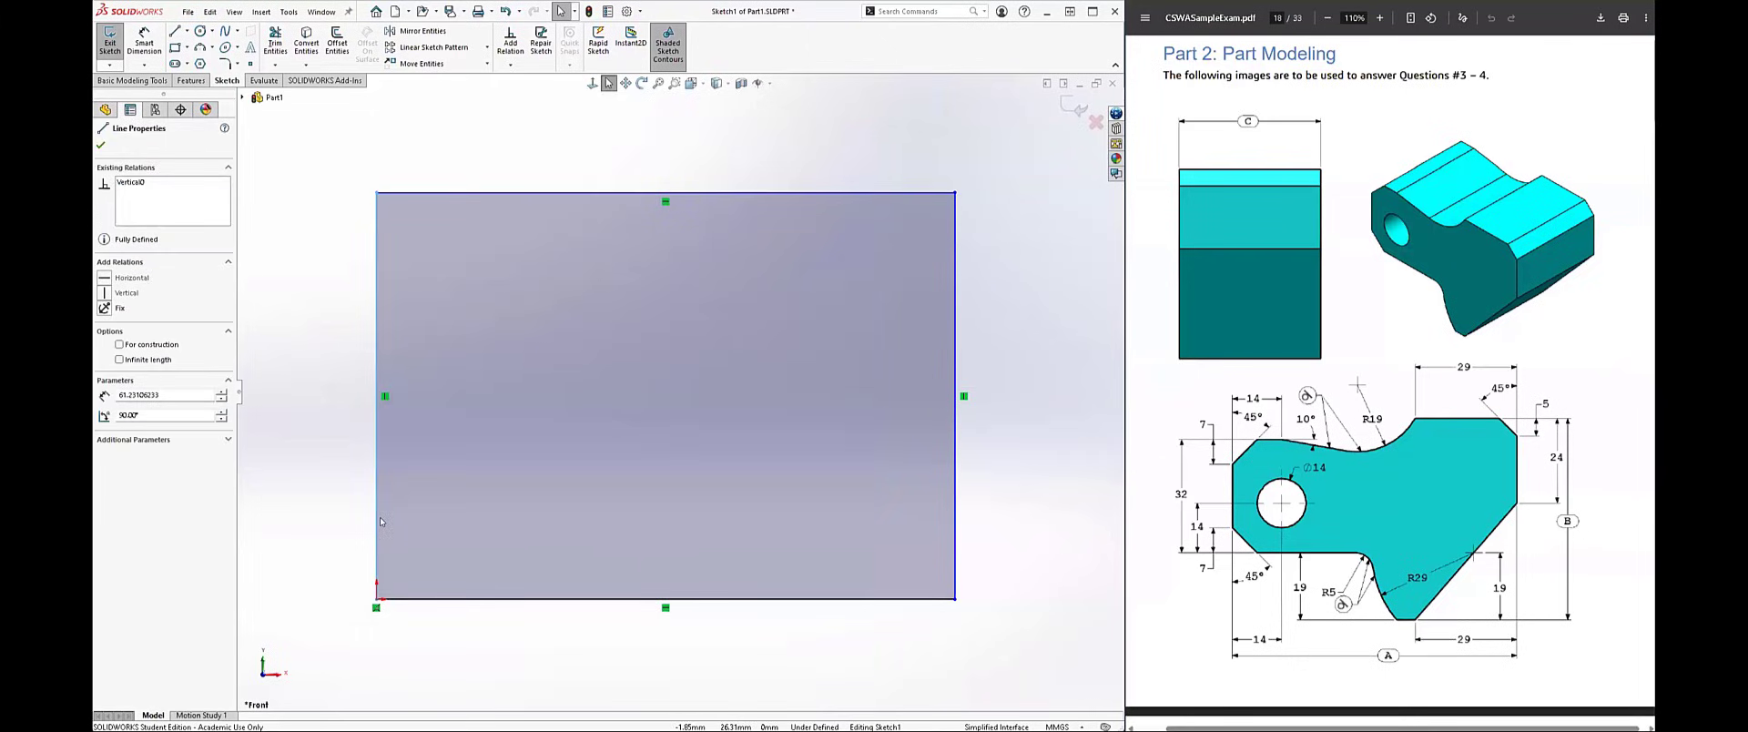
Step: Convert all four lines of the rectangle to construction geometry
click(354, 166)
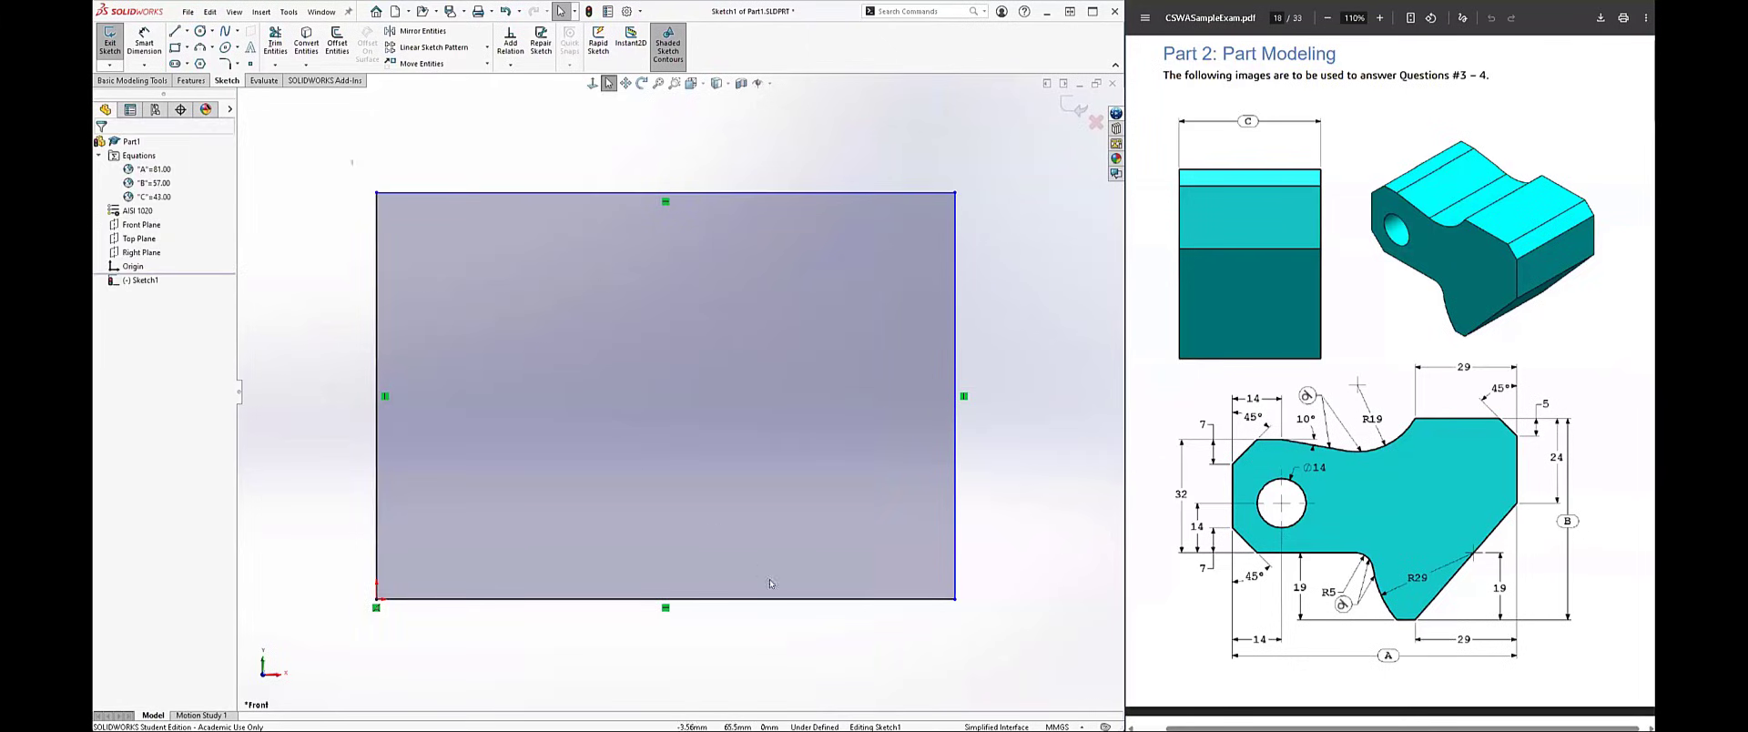
drag(351, 160, 1002, 649)
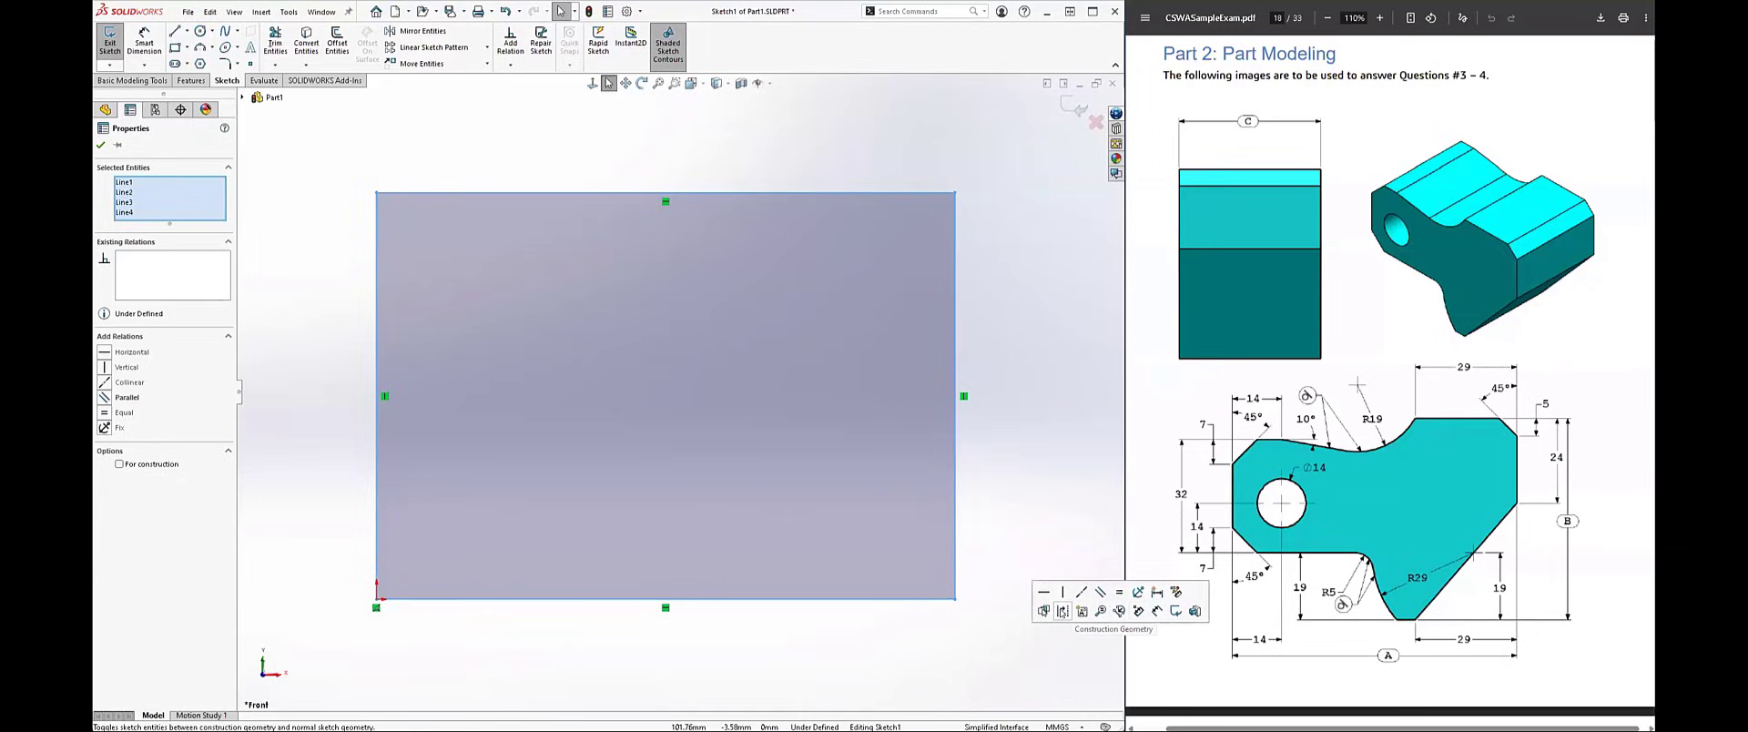
click(1062, 611)
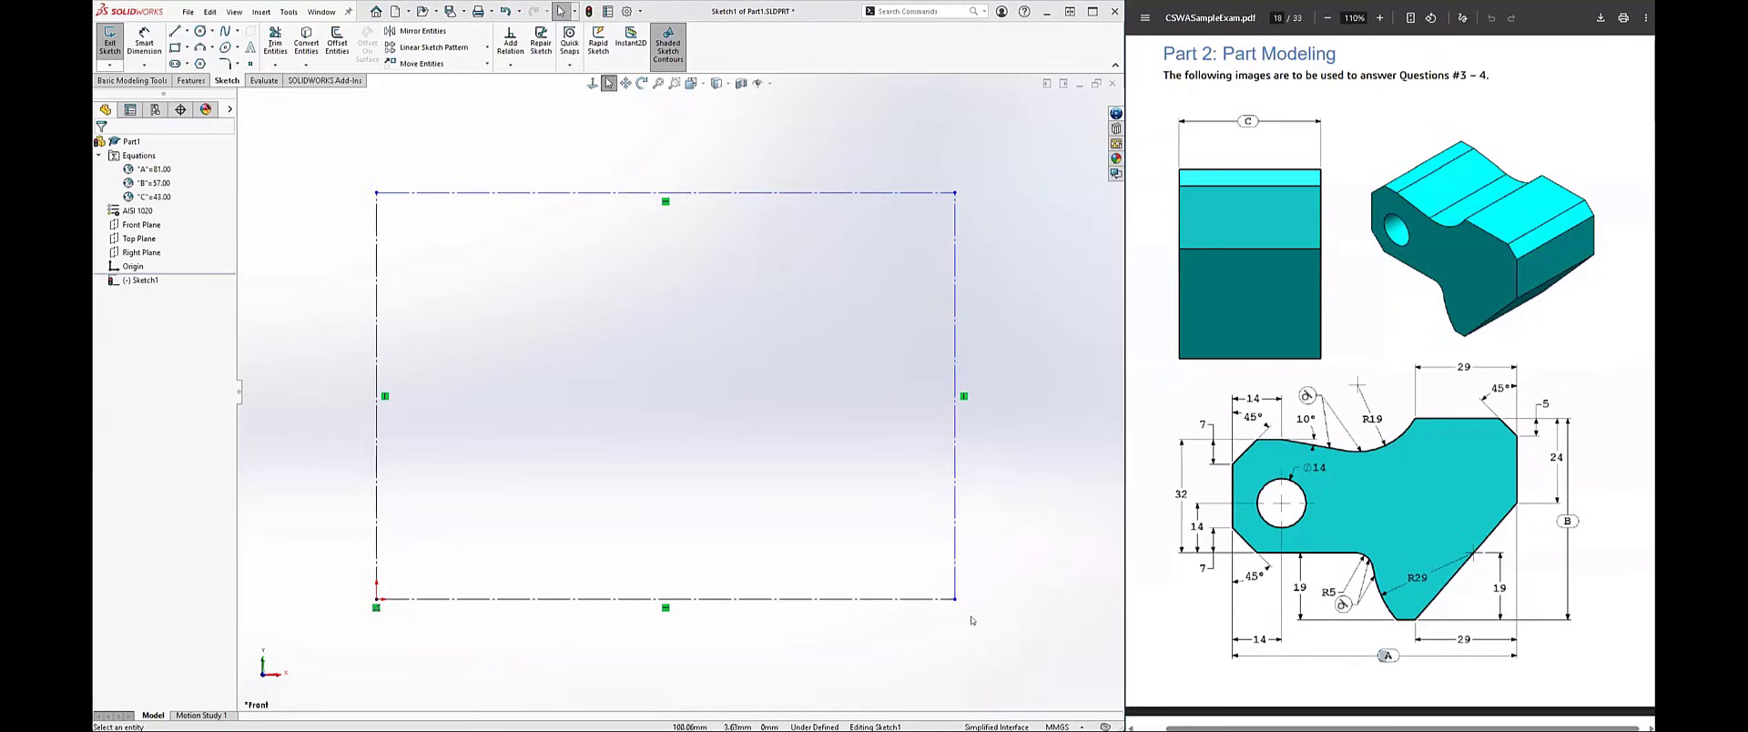
Step: Dimension the rectangle's bottom line and link its length to global variable A
right_drag(1011, 665, 1013, 628)
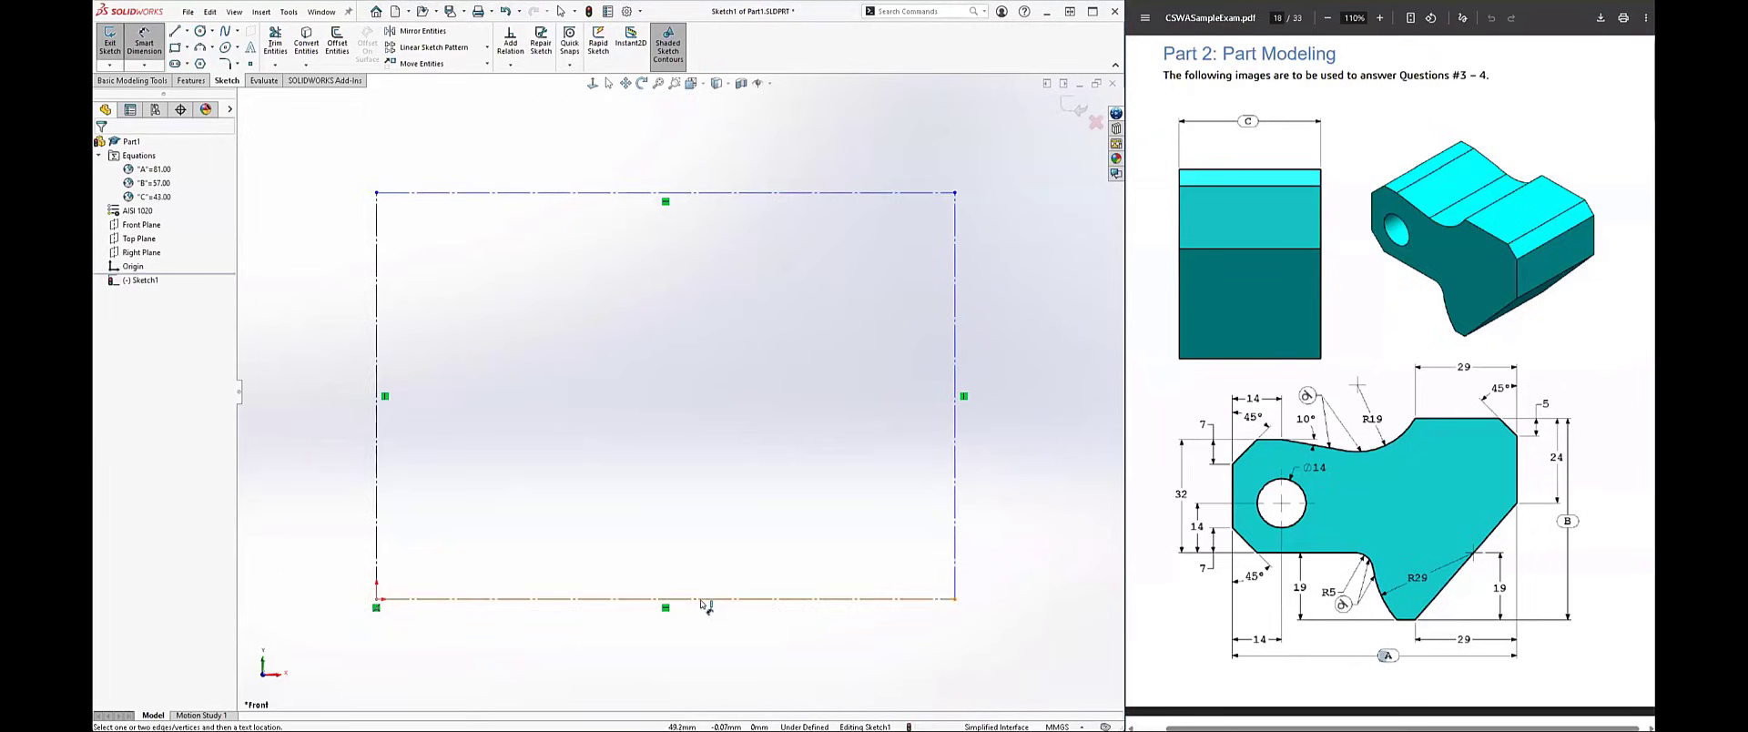
click(679, 624)
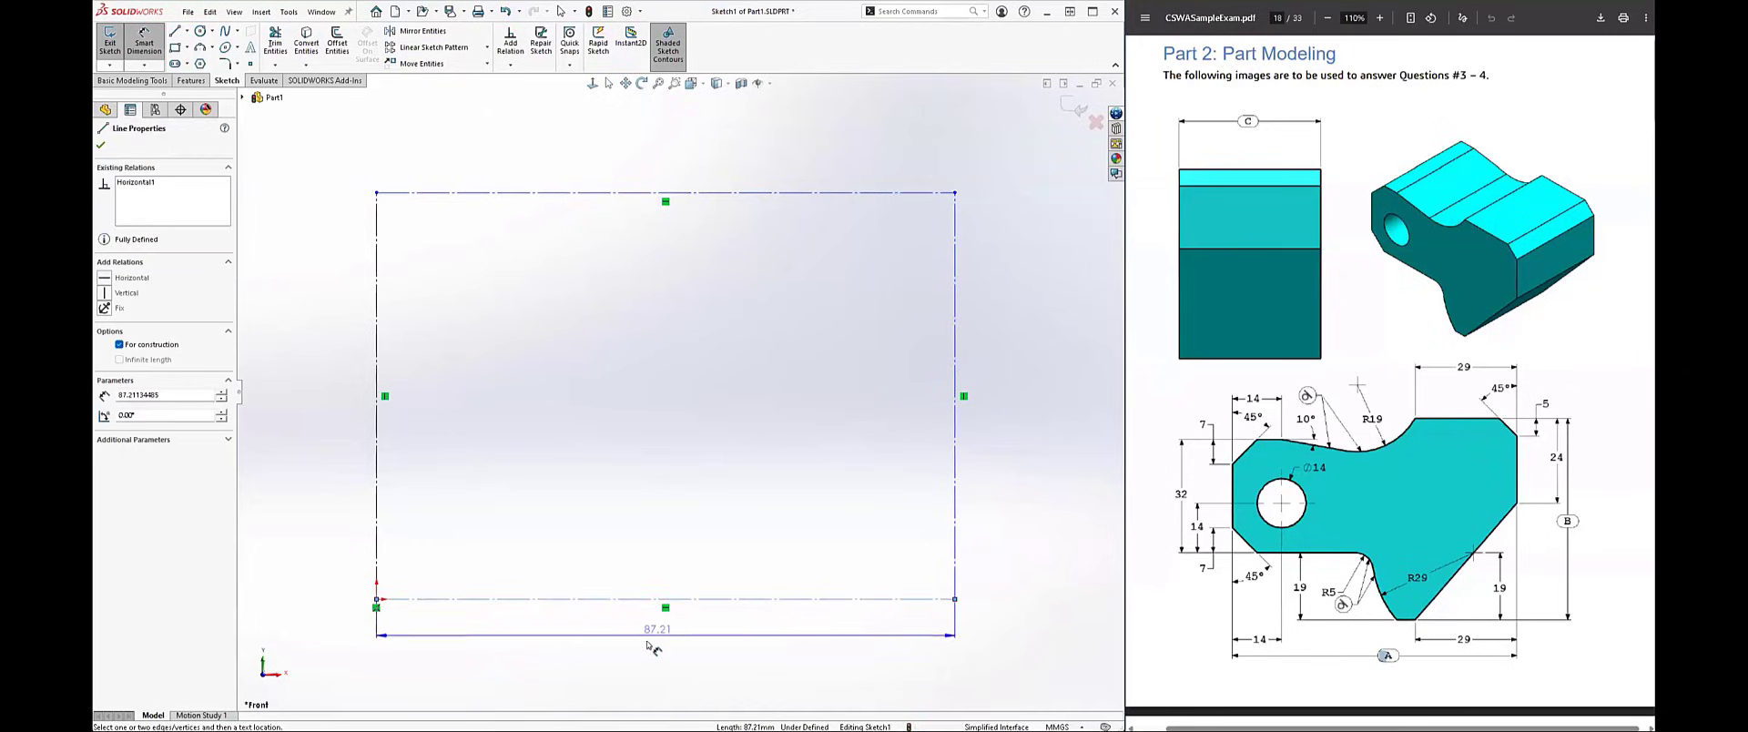
click(665, 662)
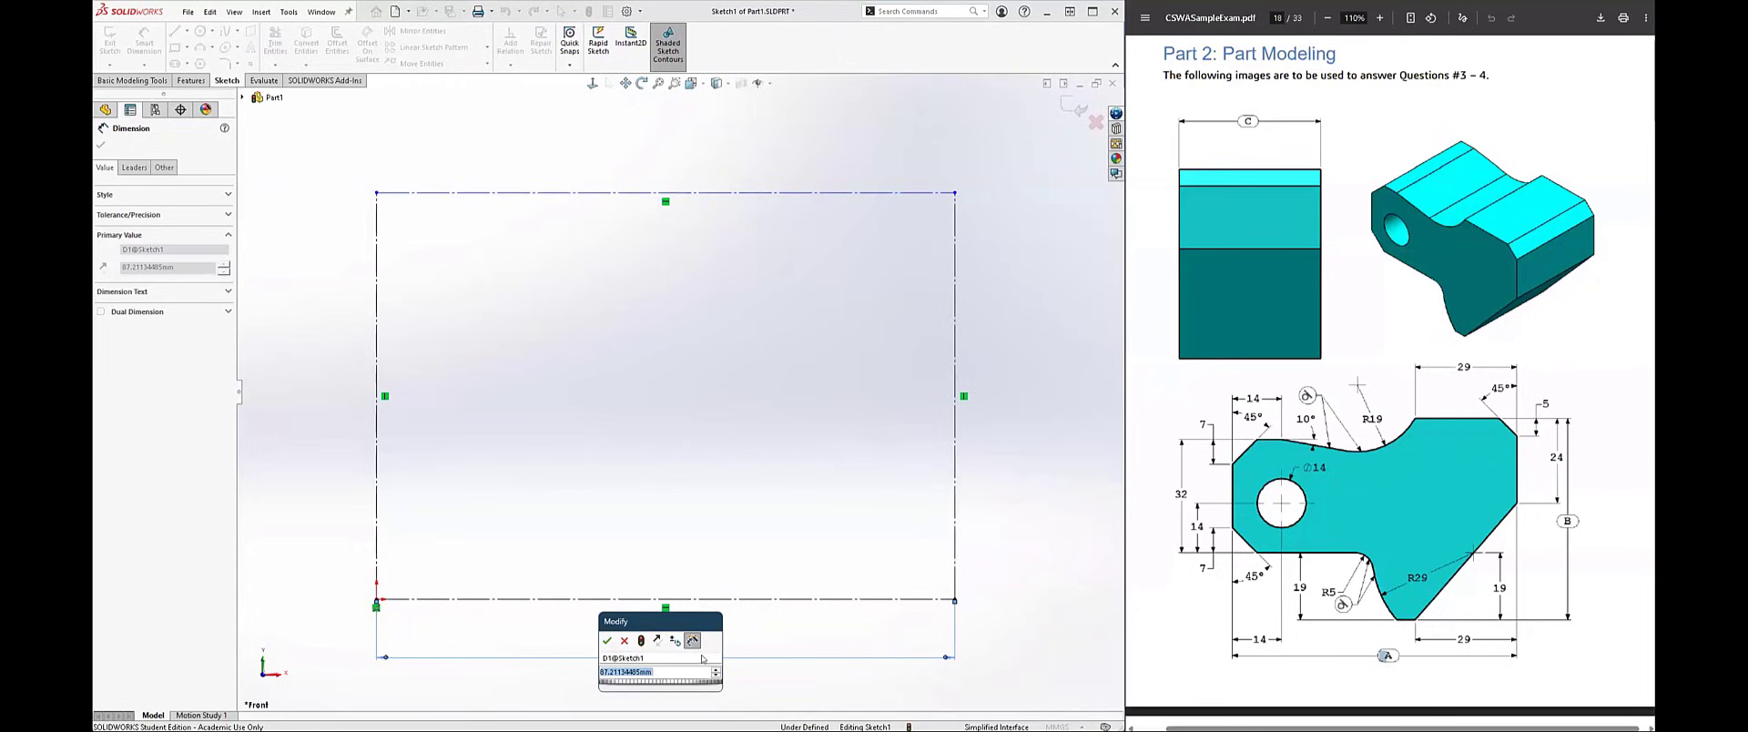
text(=)
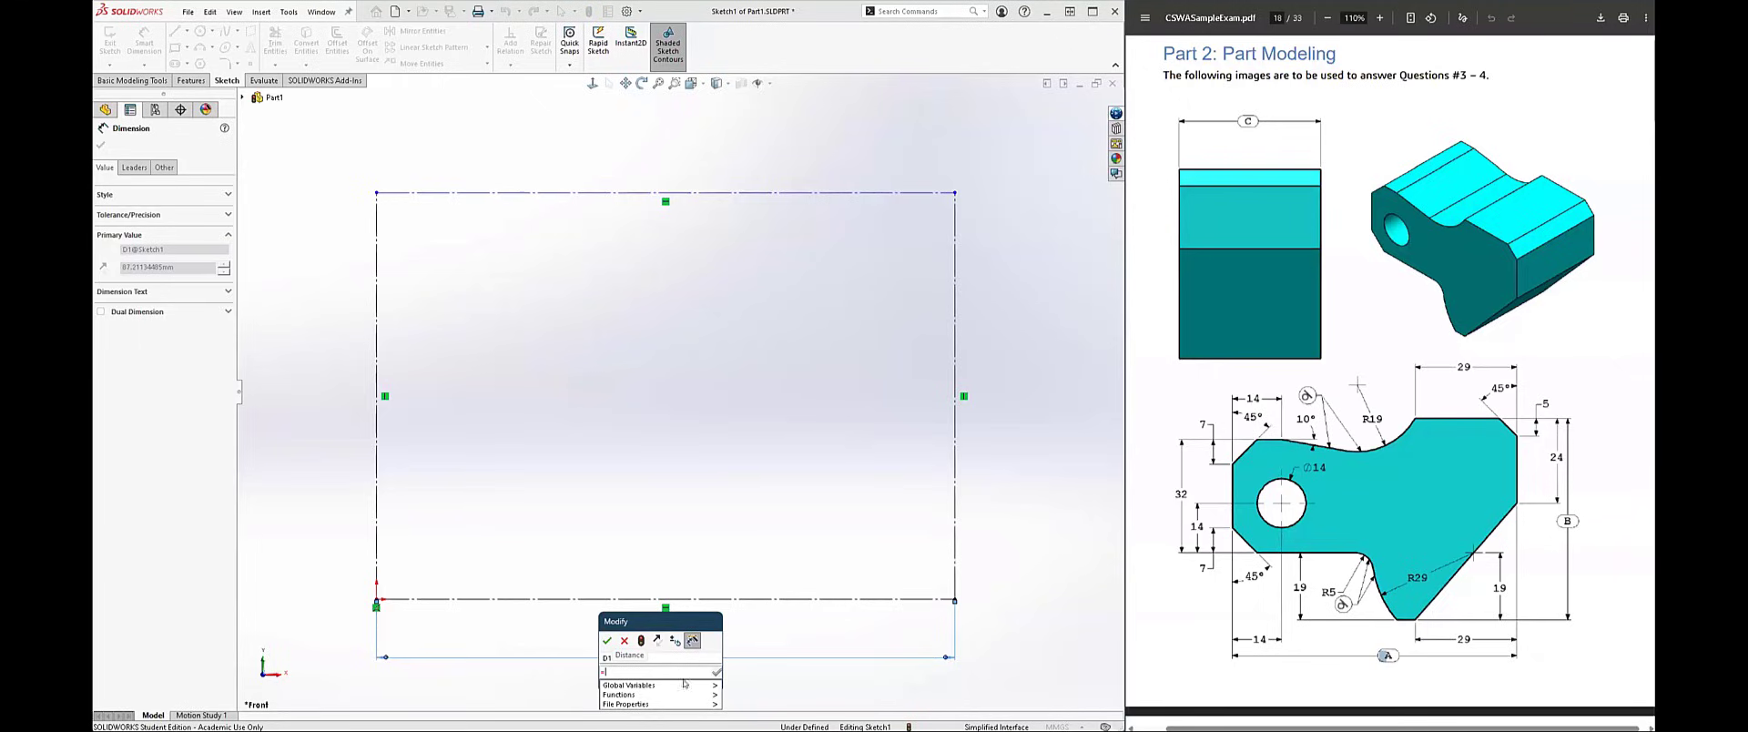
mouse_move(694, 684)
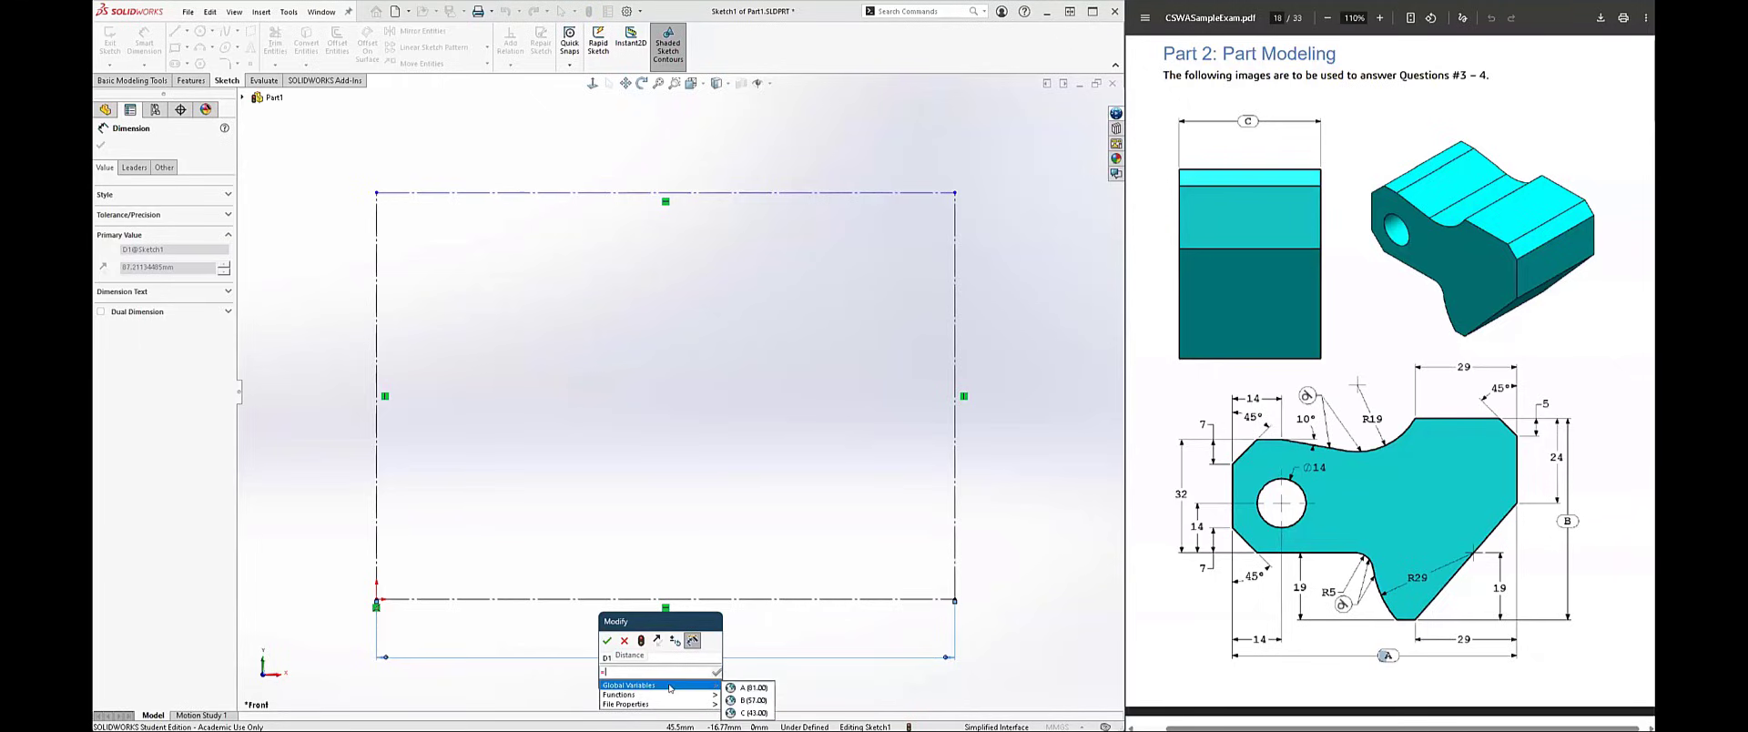
click(745, 687)
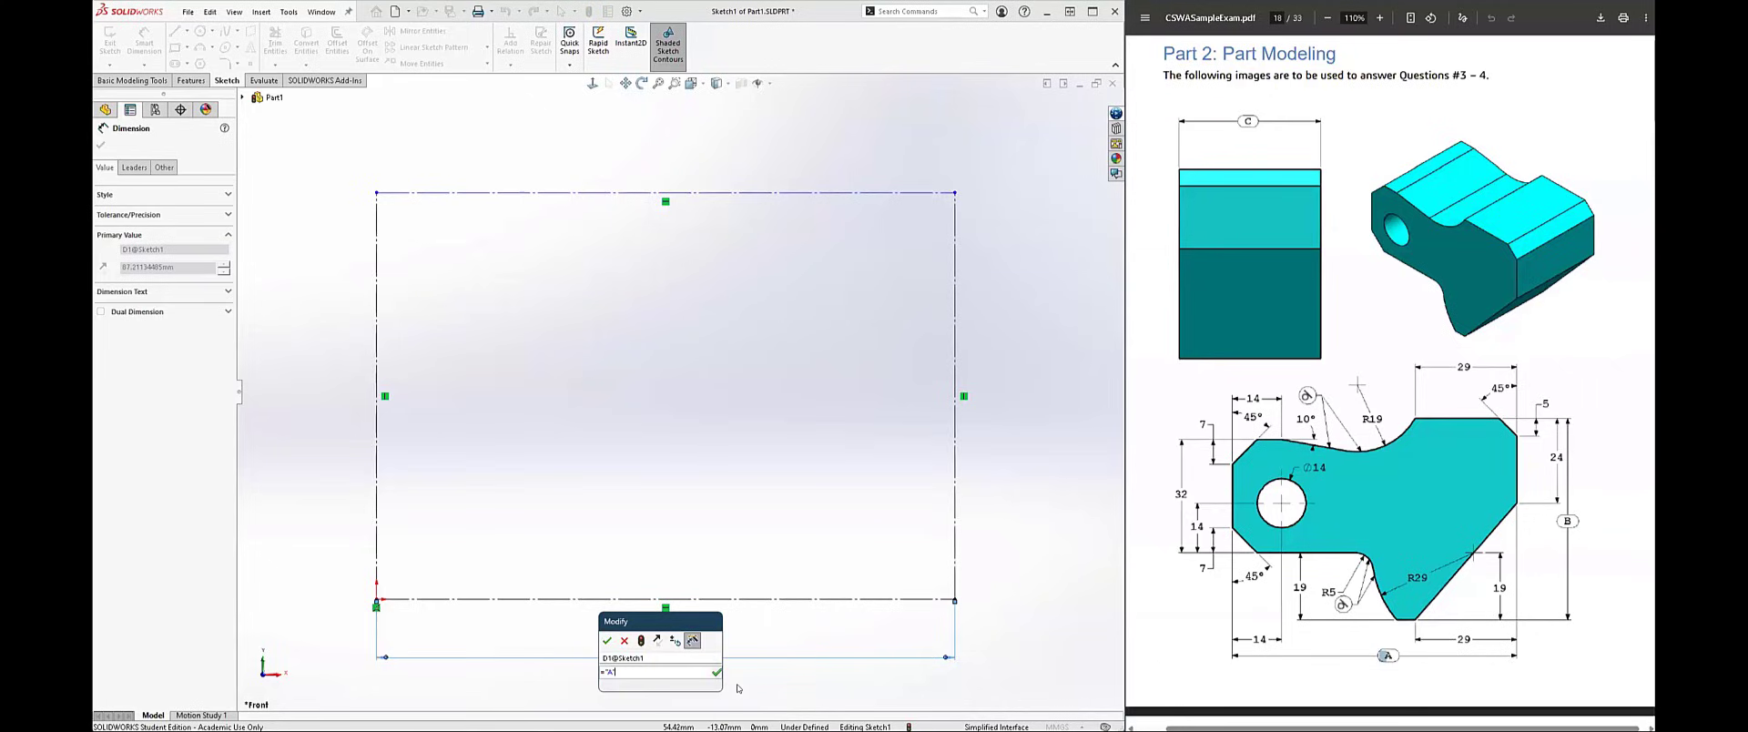
click(718, 673)
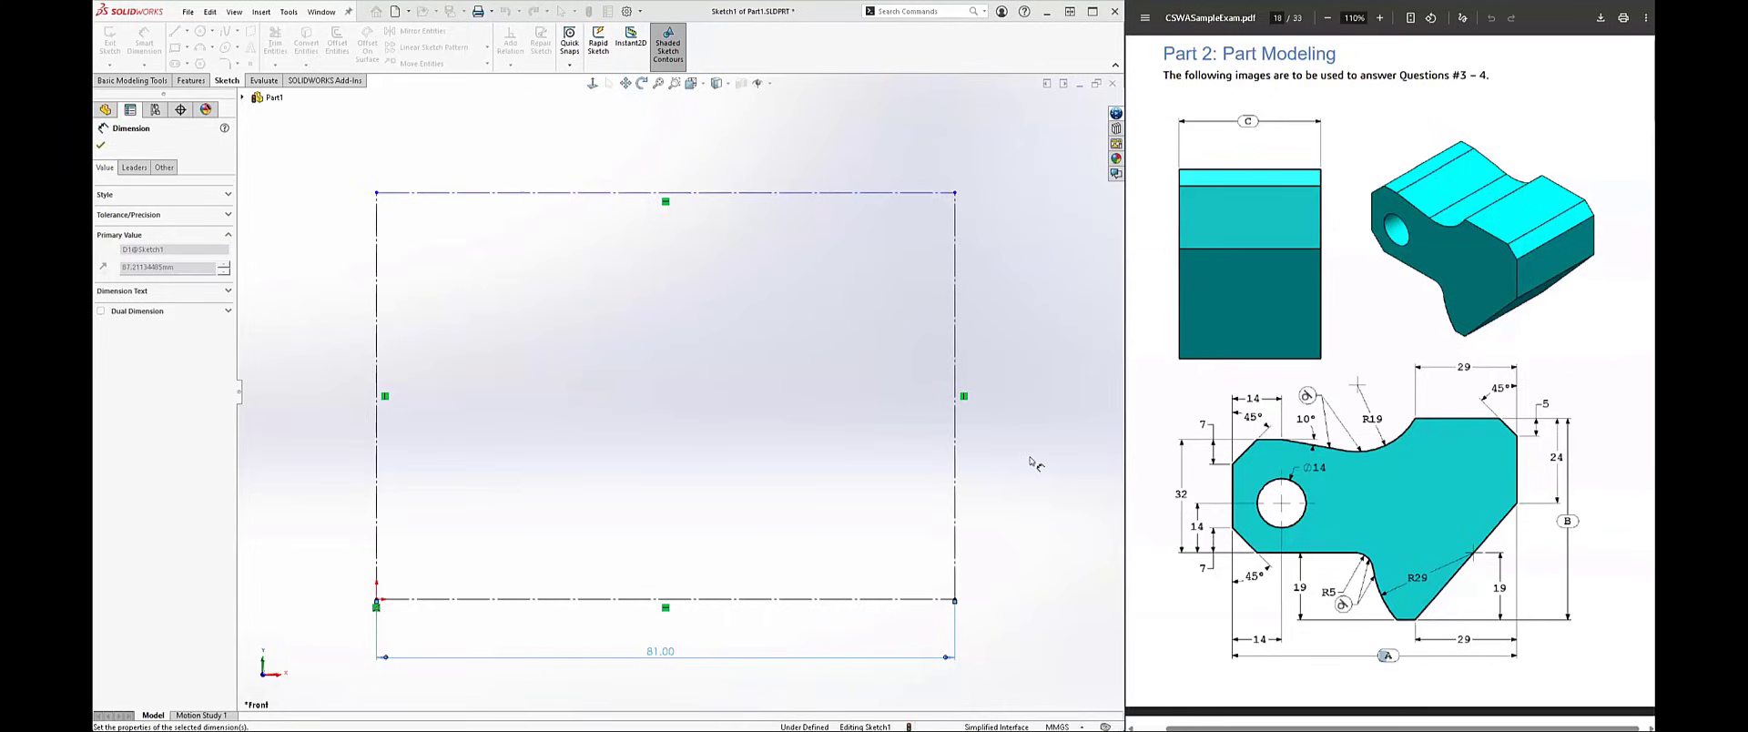
Step: Dimension the rectangle's right vertical line and link its length to global variable B
click(955, 434)
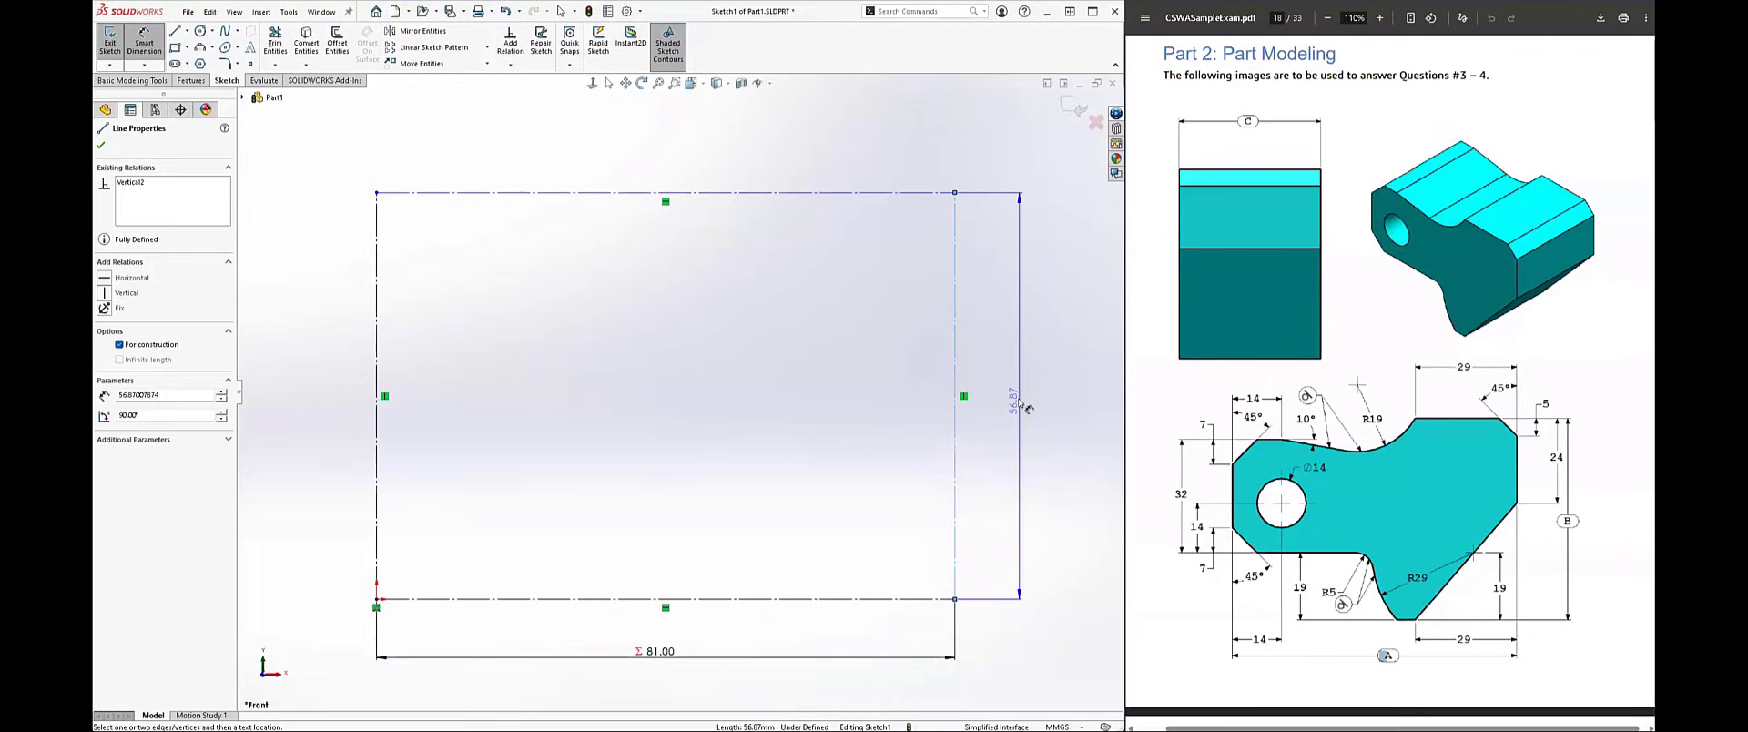
click(1016, 403)
text(=)
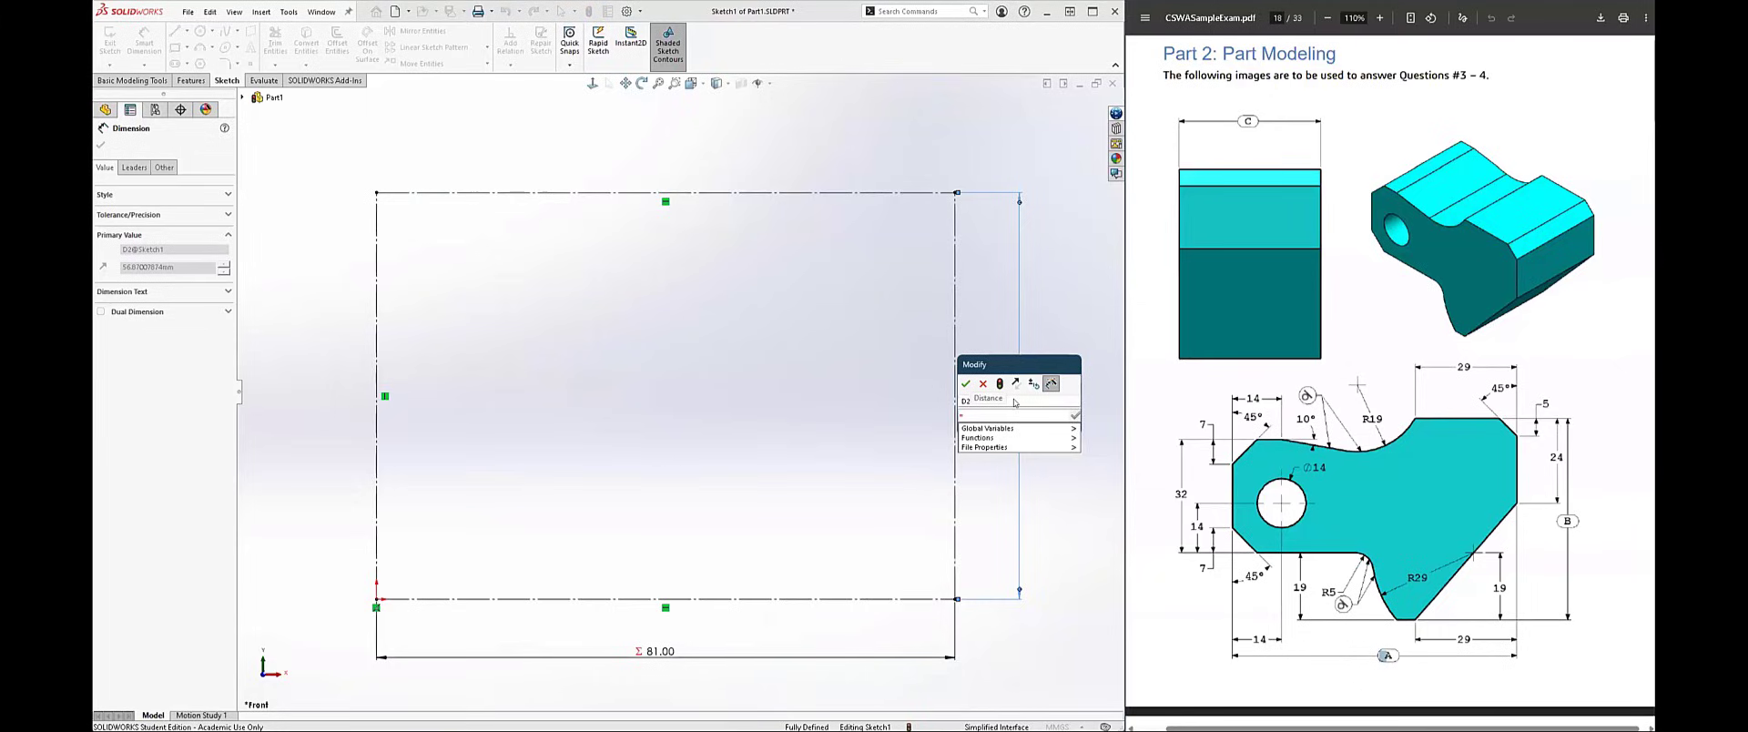
text(81)
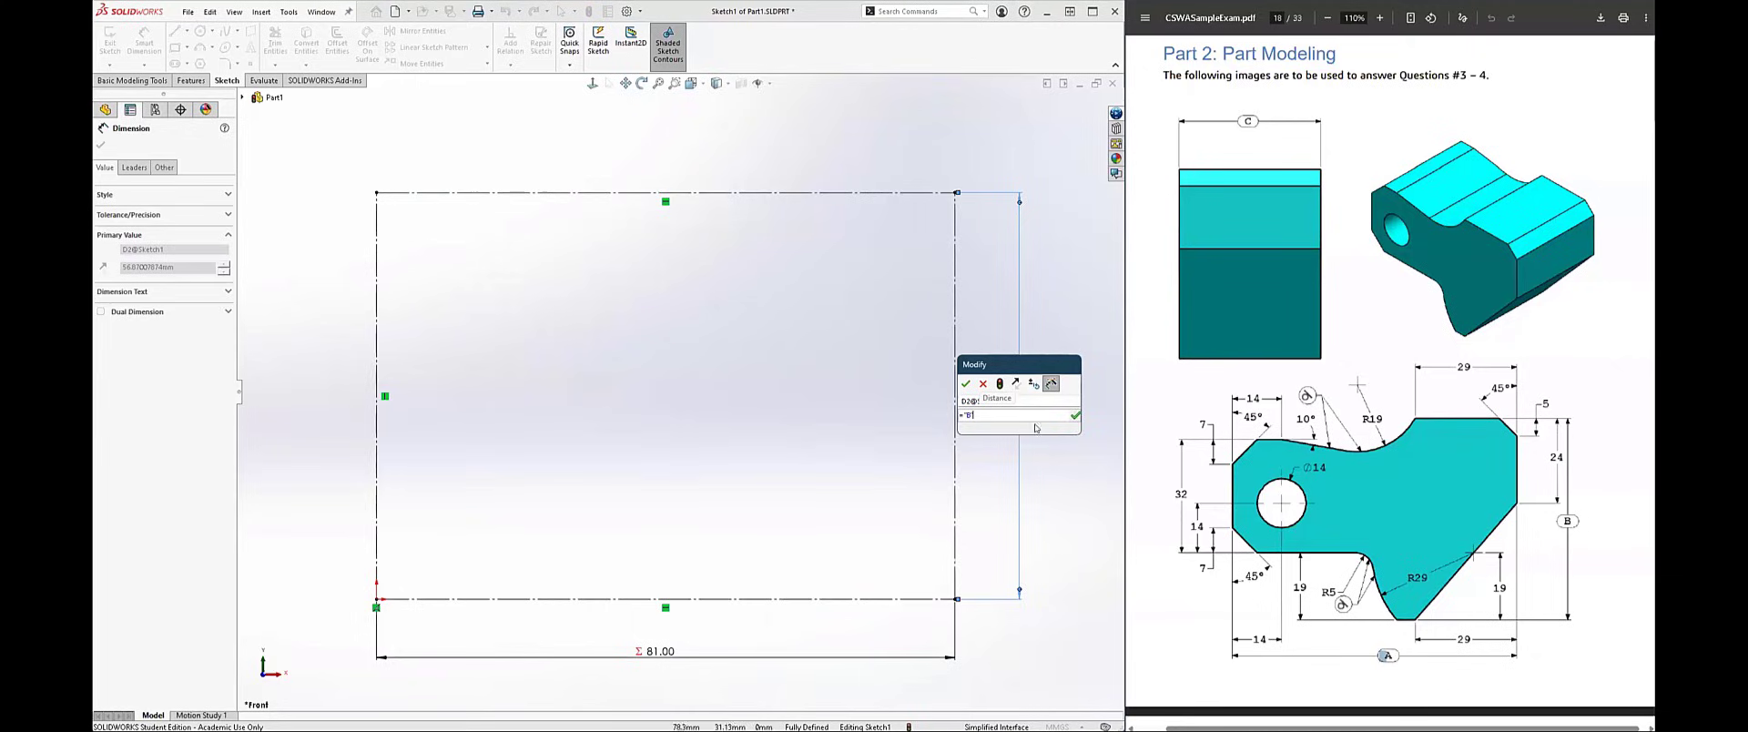
click(1074, 416)
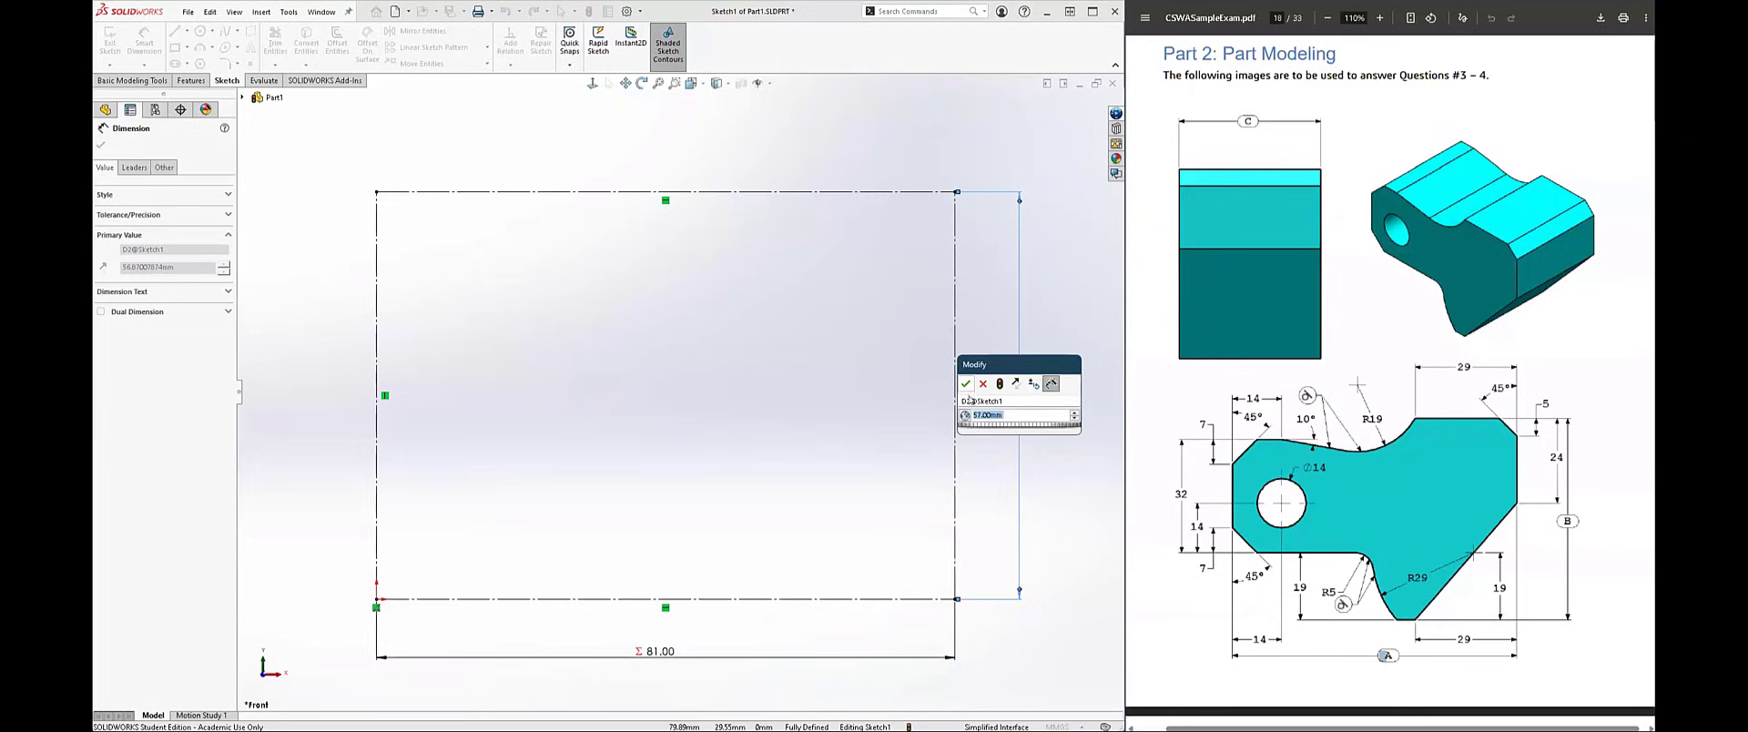
key(Return)
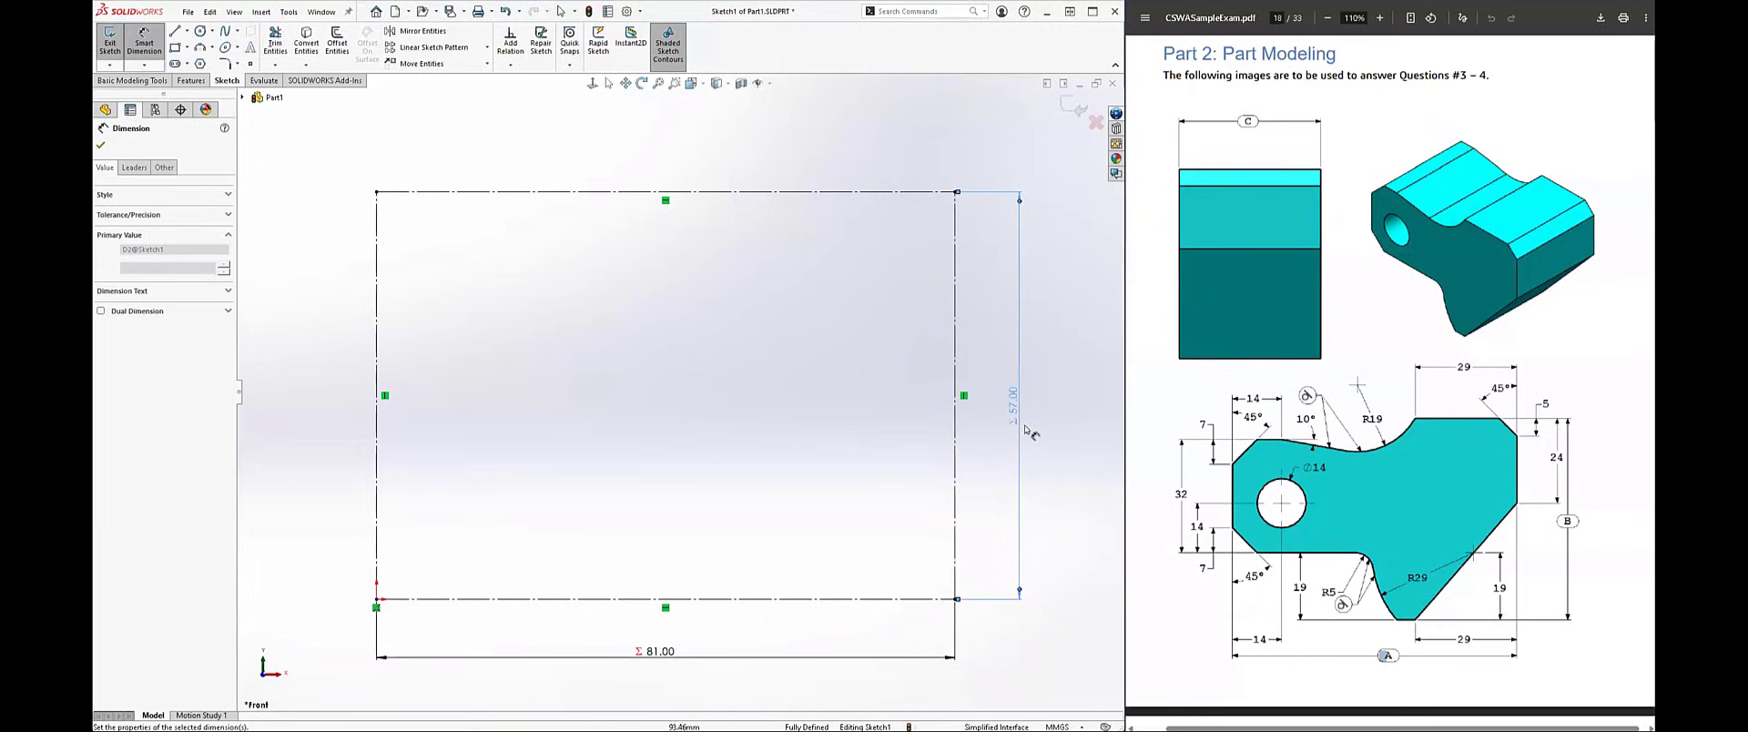
key(Escape)
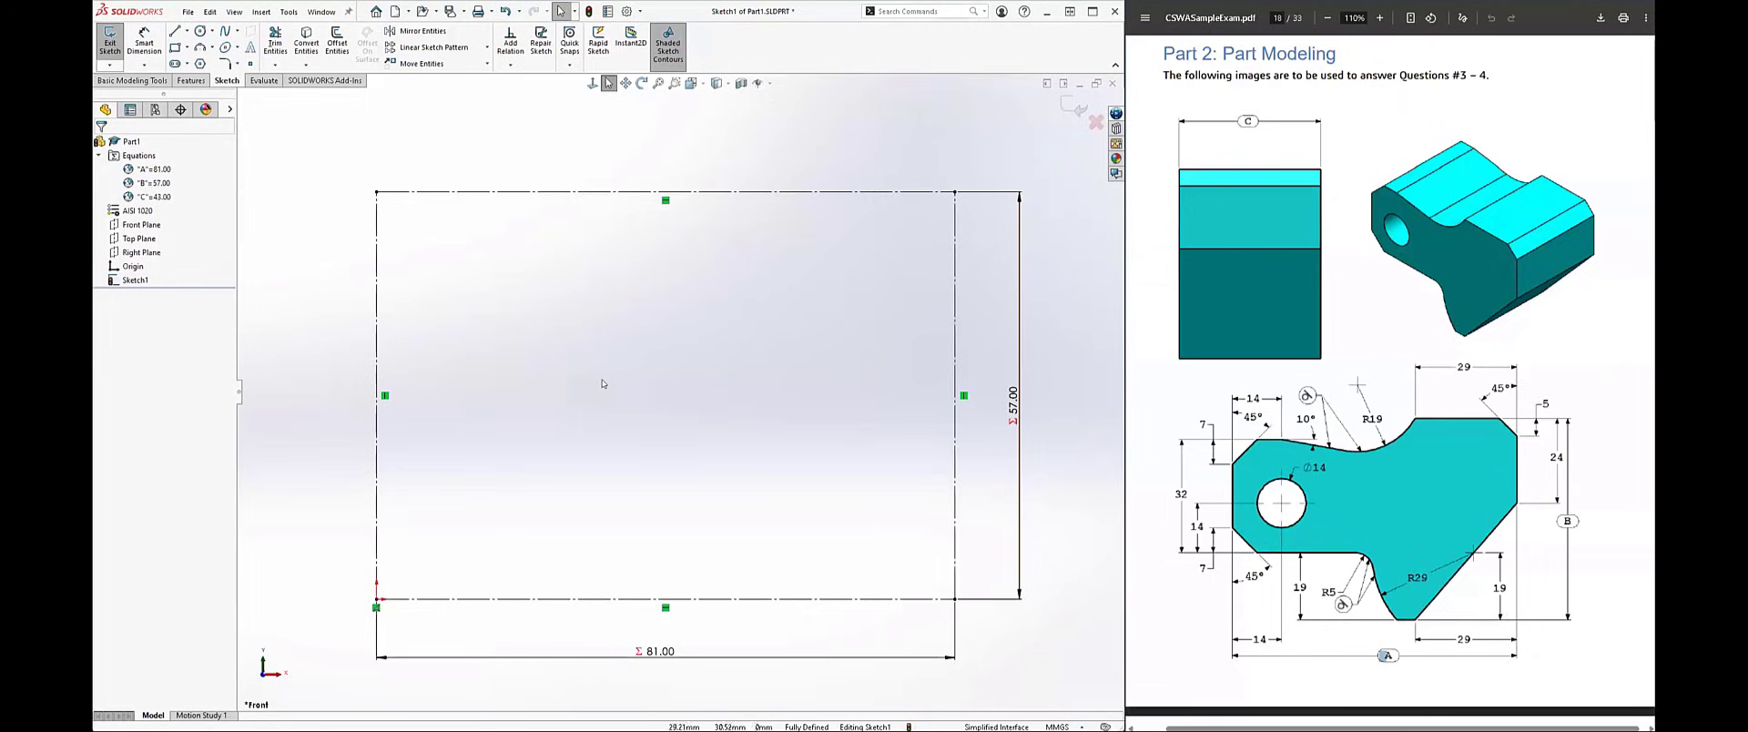
Step: Sketch the upper-left outline: a vertical edge about 20 mm long, a slanted corner, a horizontal line, a descending line and a tangent arc to the top construction line
key(l)
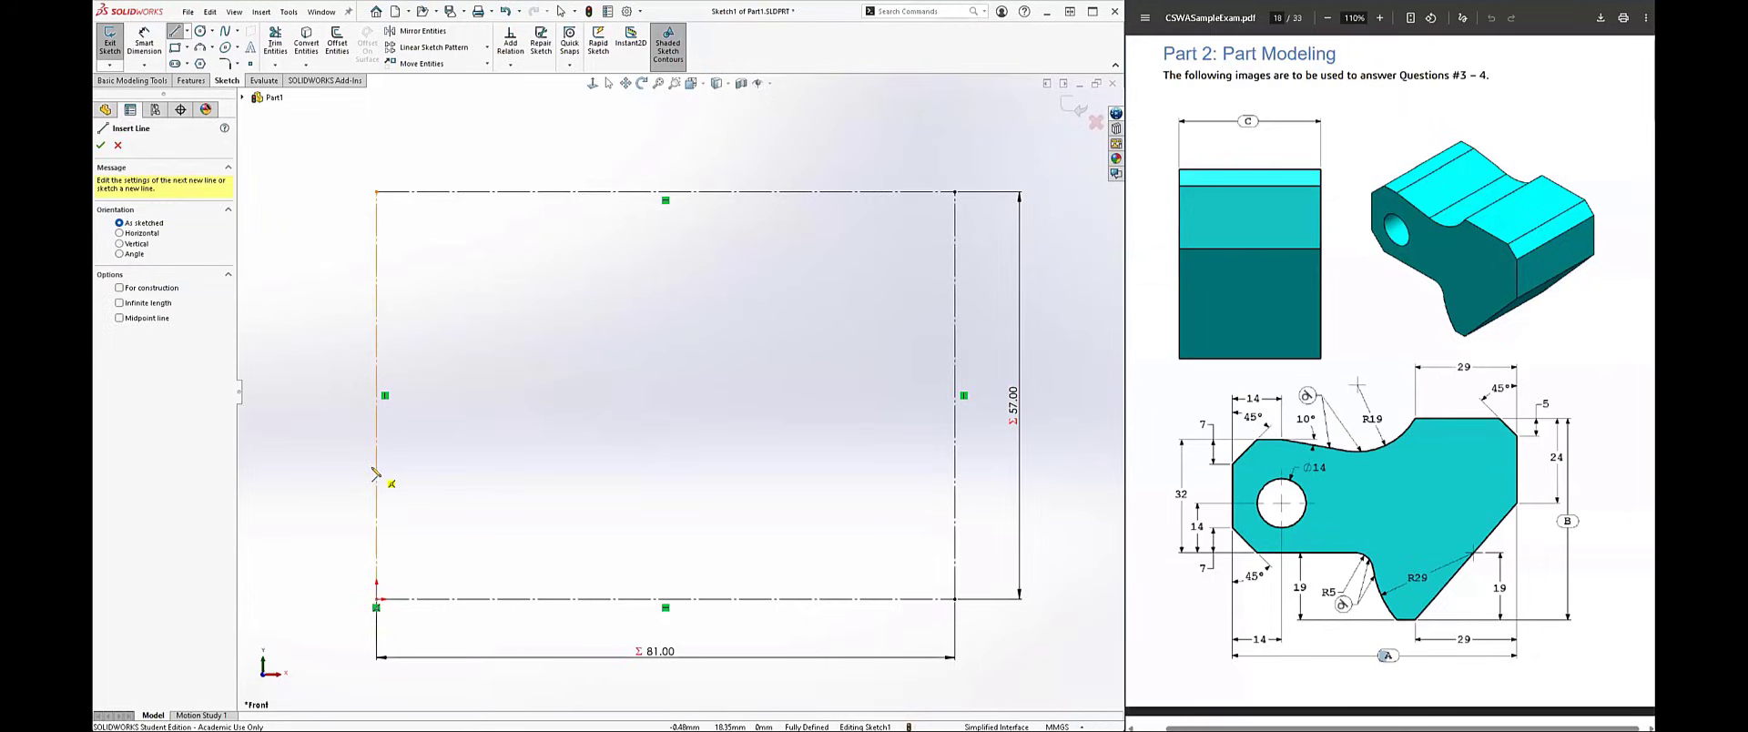
click(375, 468)
click(376, 327)
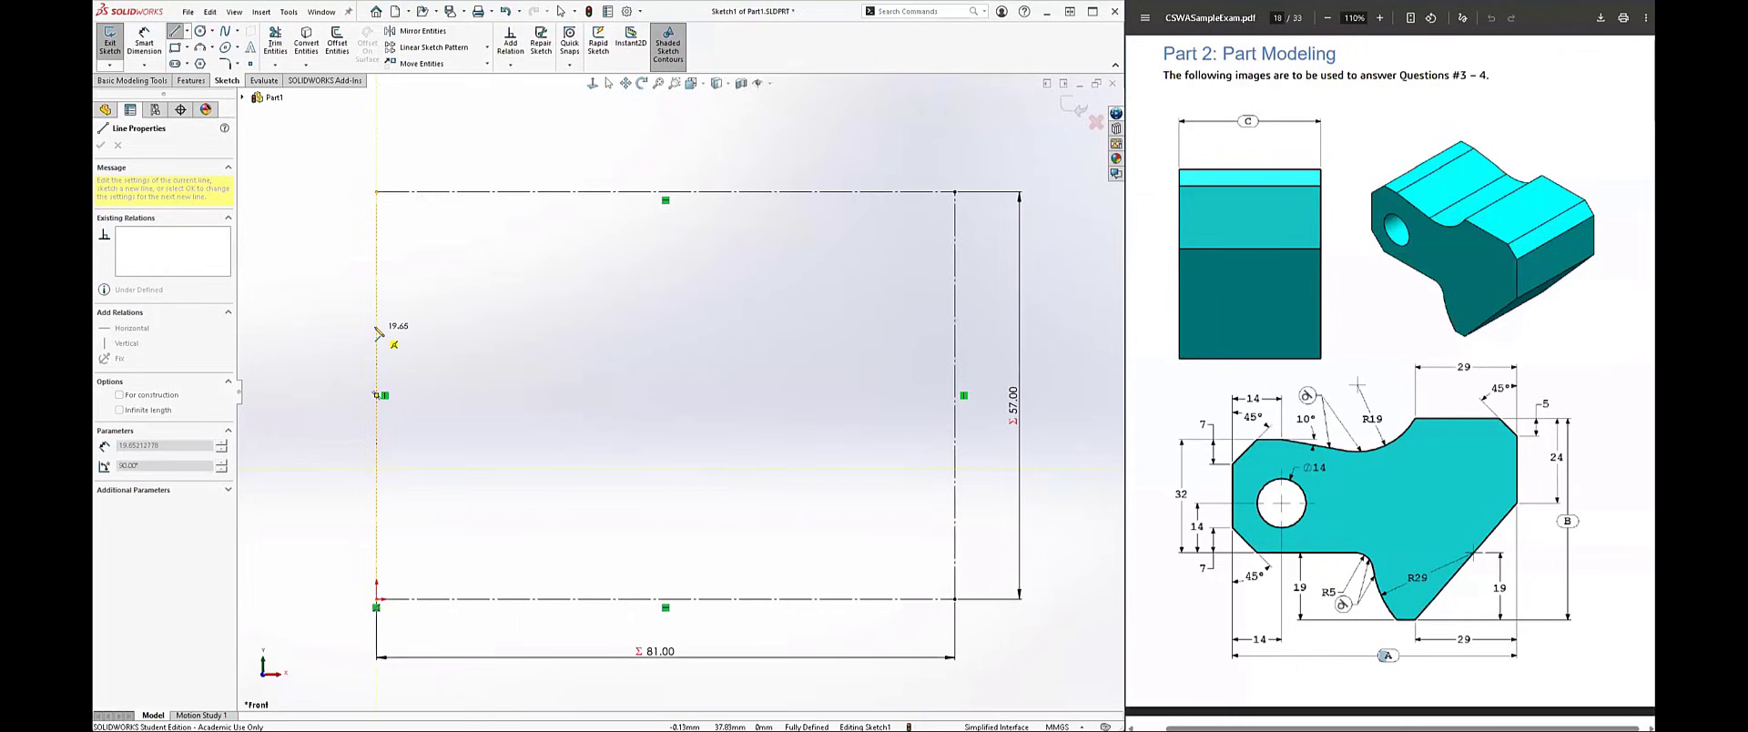
click(421, 274)
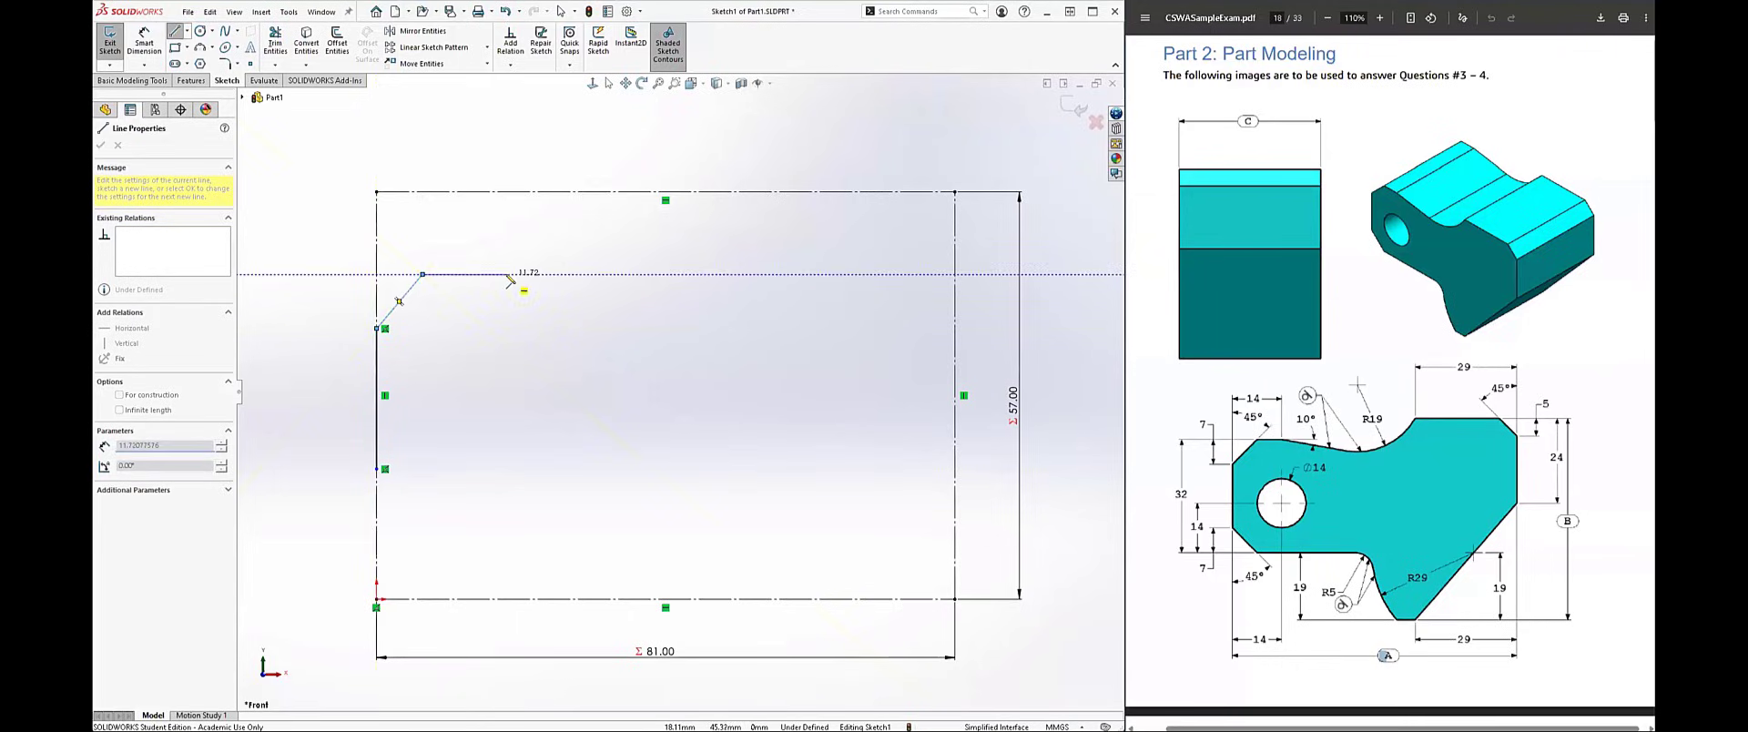
click(506, 274)
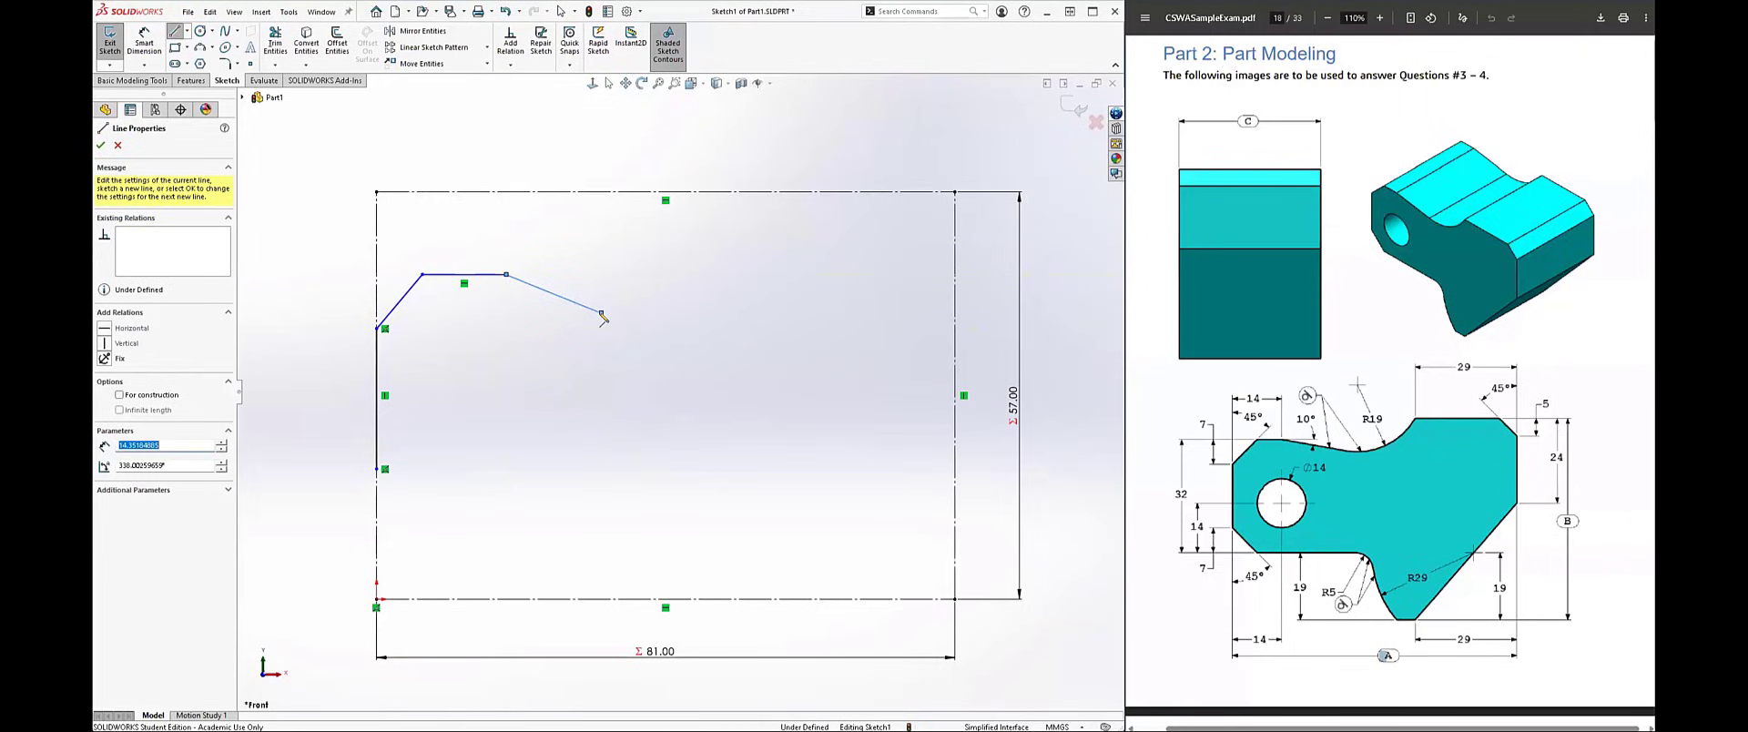
click(601, 313)
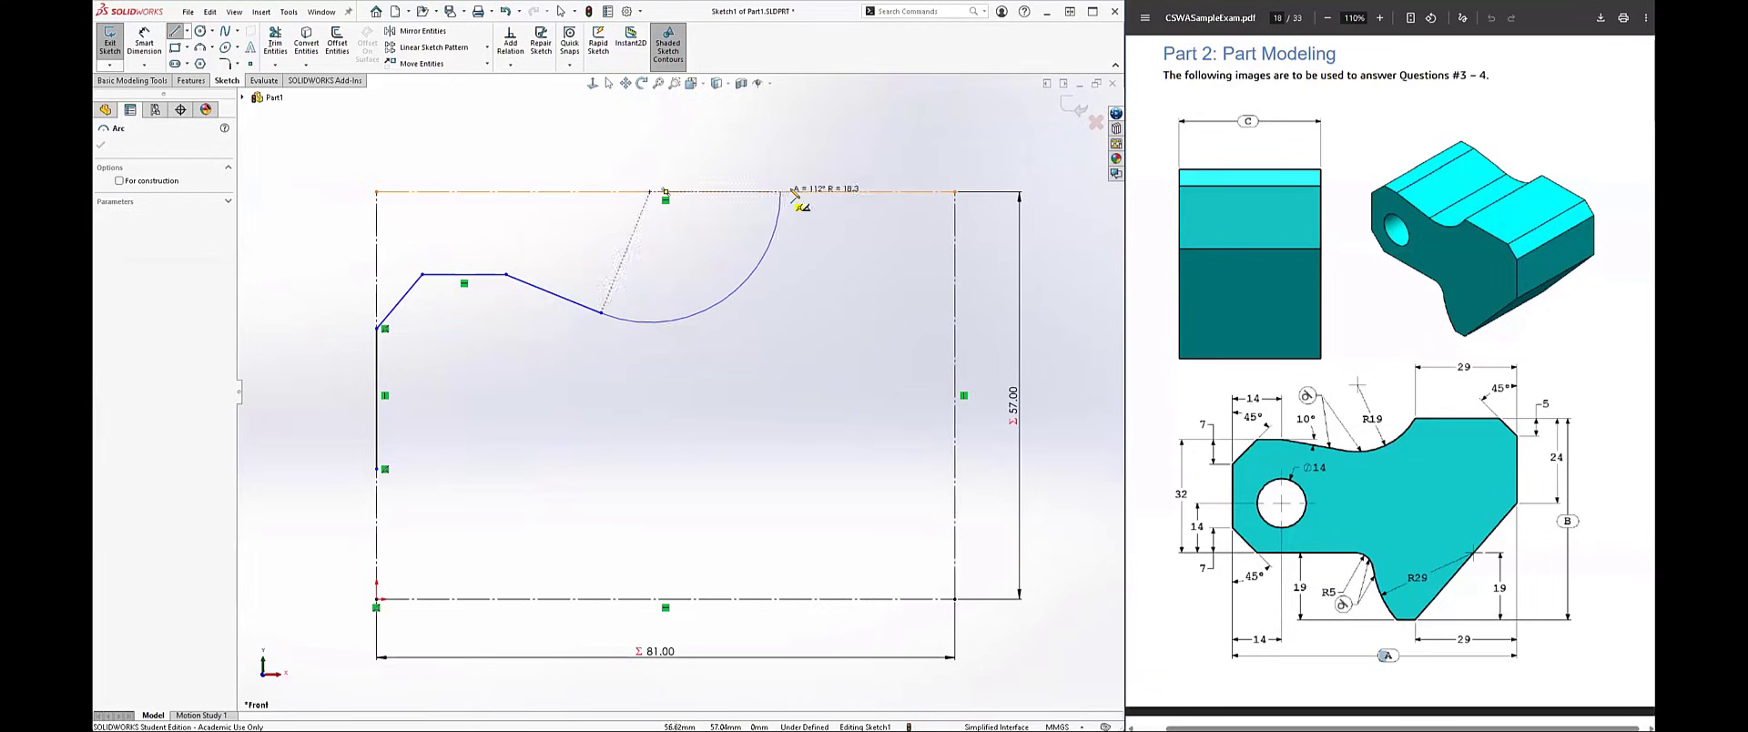
click(791, 193)
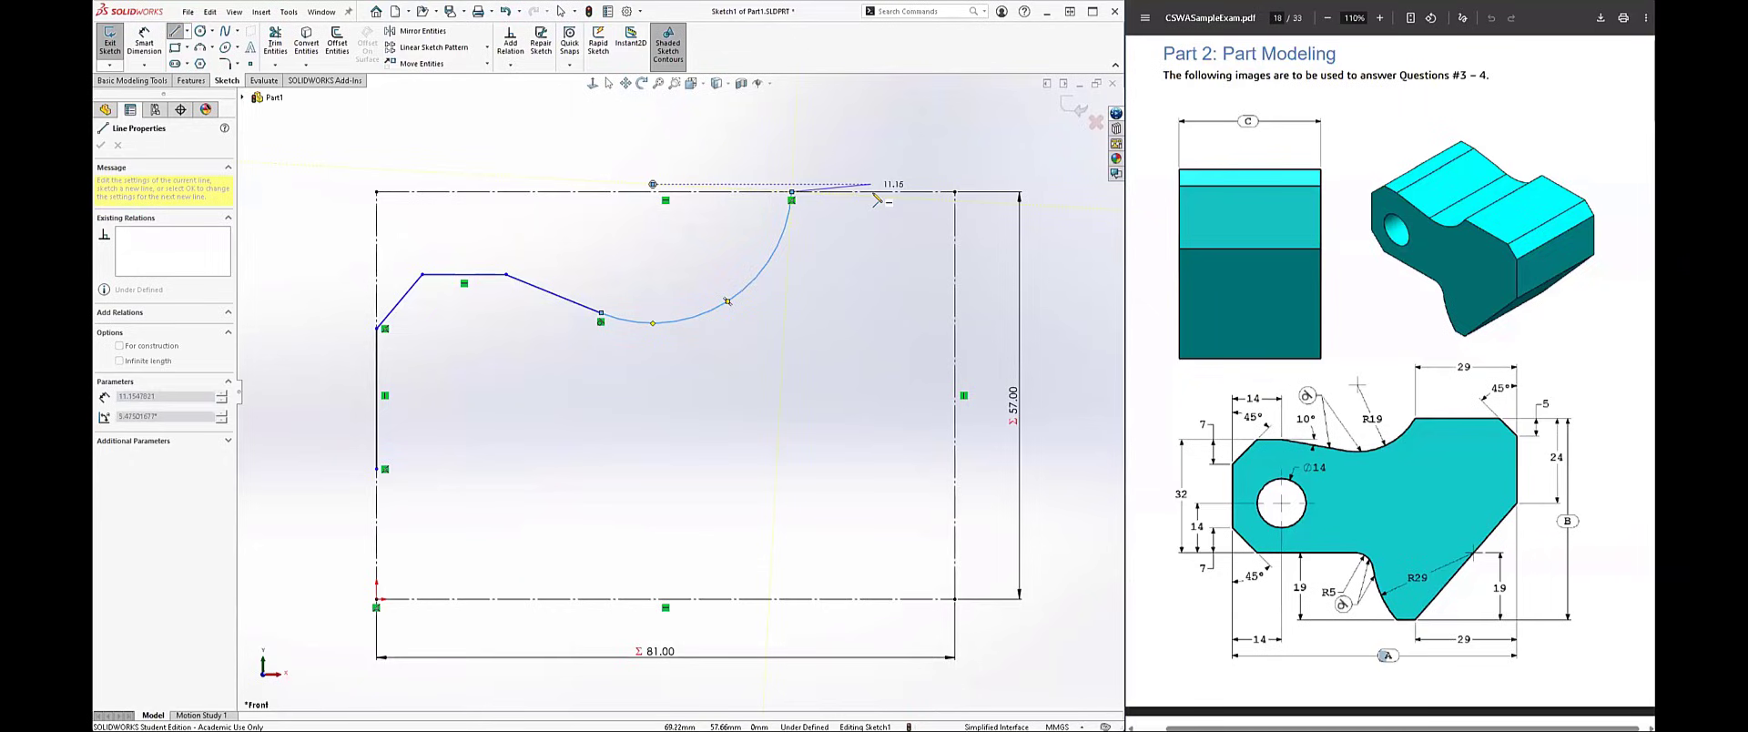
Step: Continue the outline along the top construction line, across a slanted corner, down the right side, and diagonally to a short segment on the bottom line
click(897, 192)
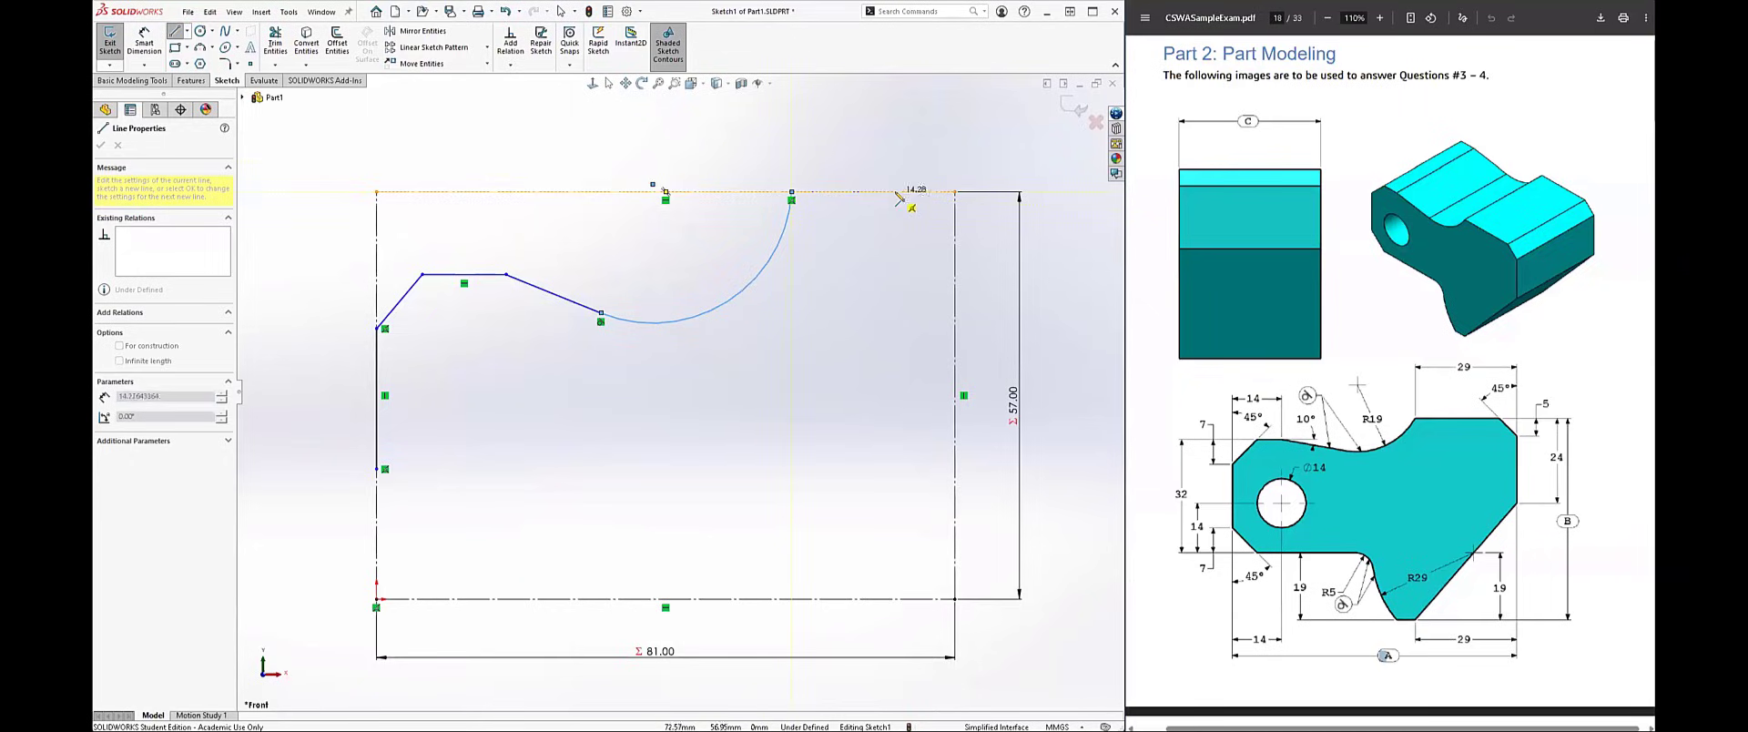
click(954, 260)
click(954, 445)
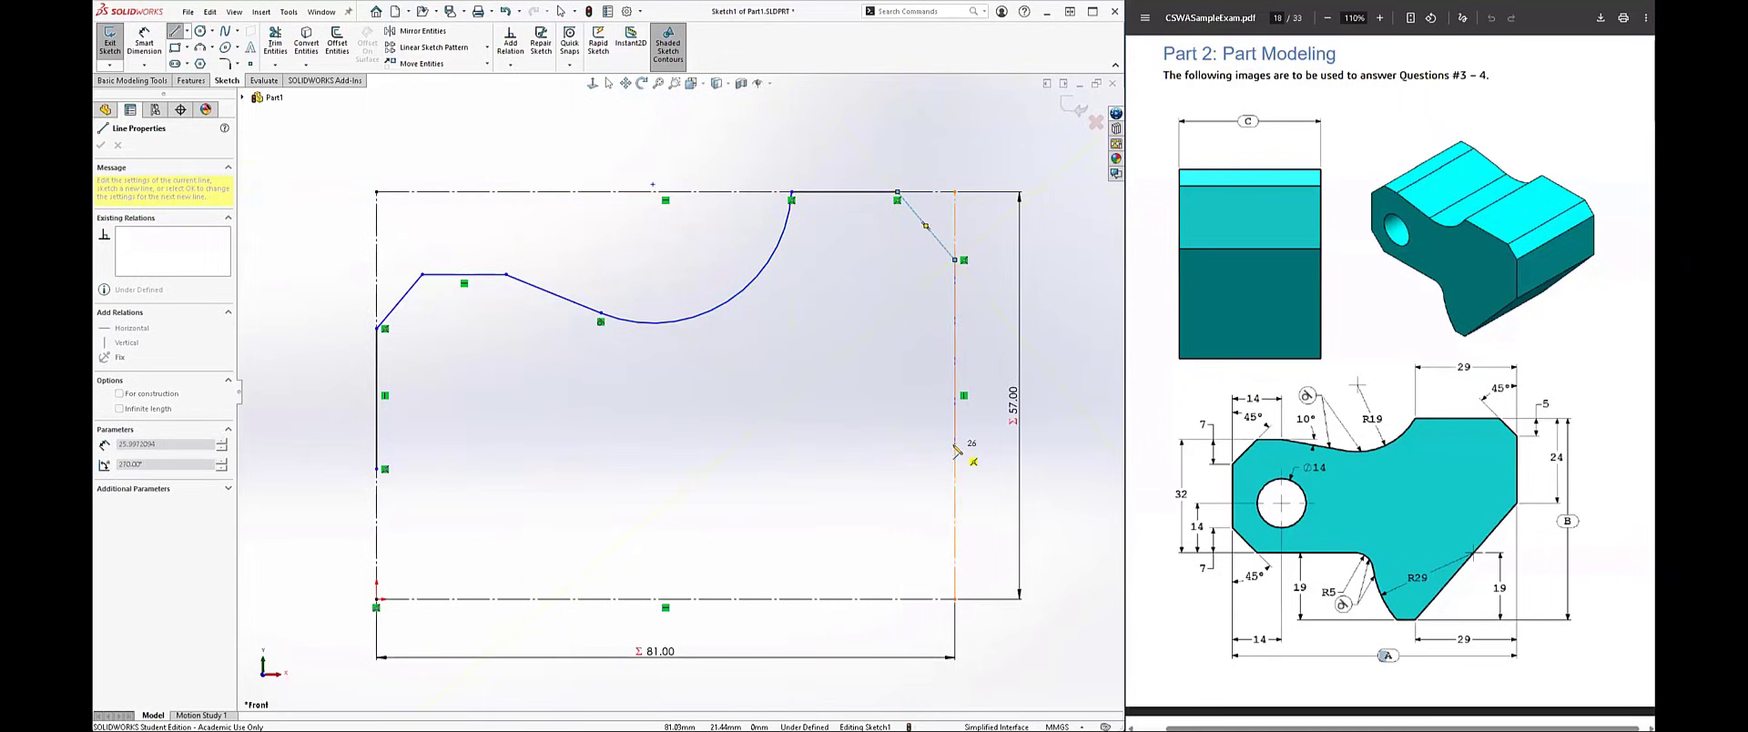
click(816, 599)
click(756, 599)
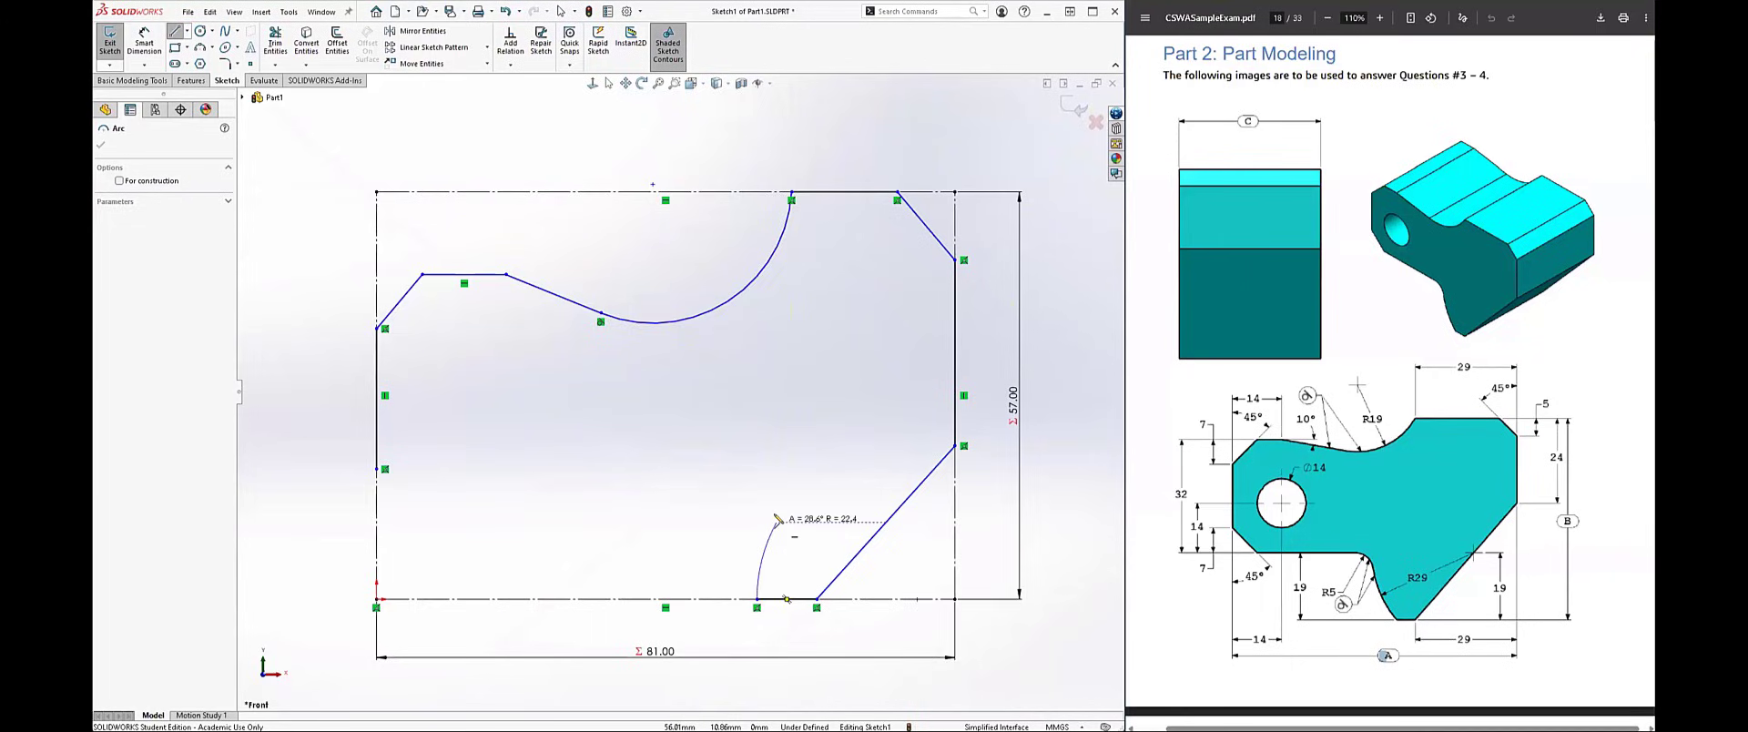
key(Escape)
Step: Draw a three-point arc with a radius of about 24 mm, rising from the left end of the short bottom segment
key(s)
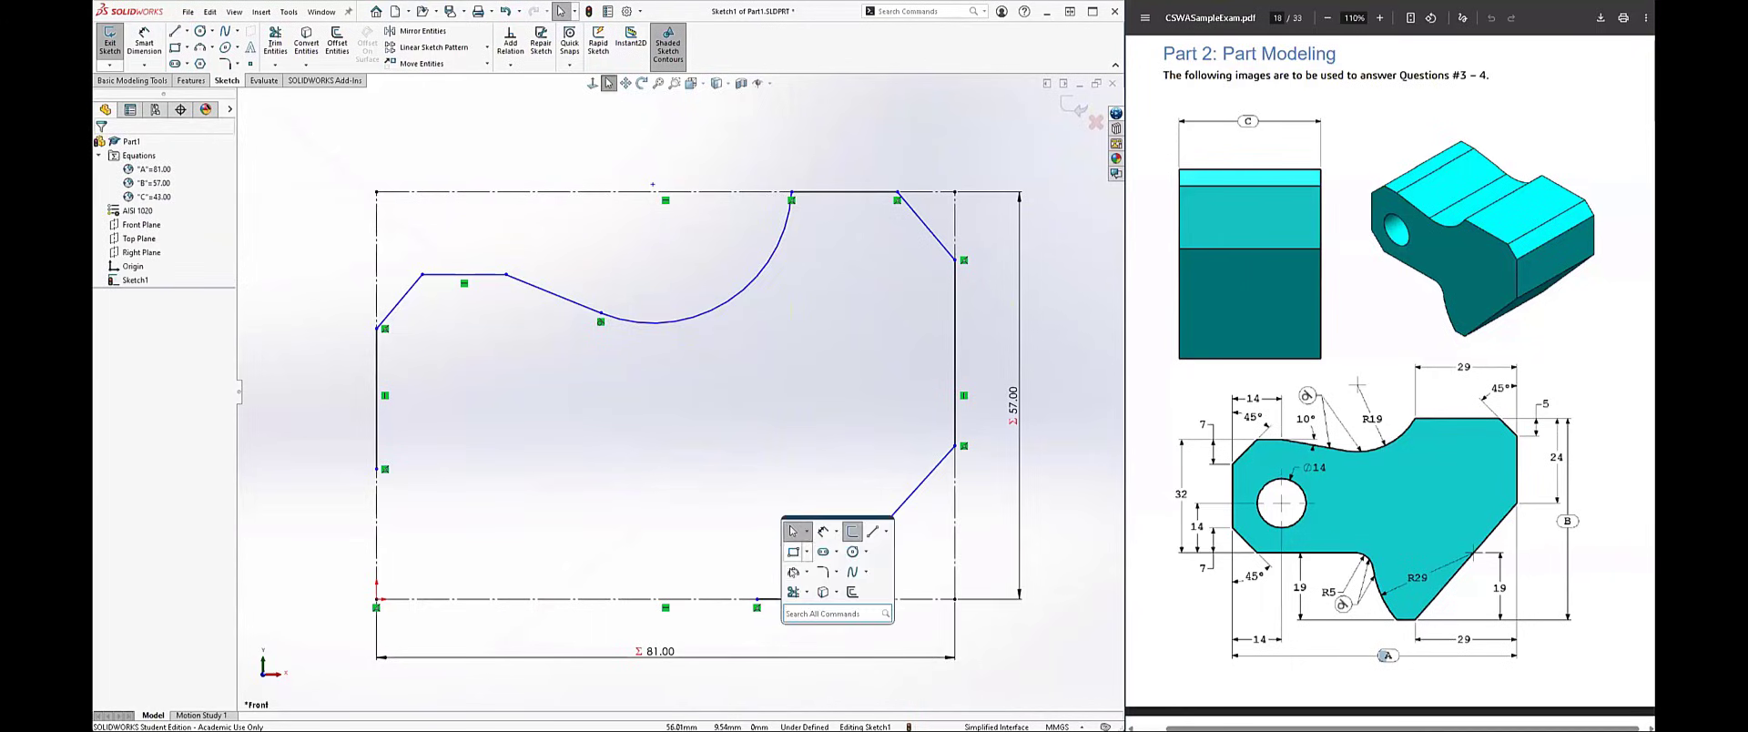
click(793, 572)
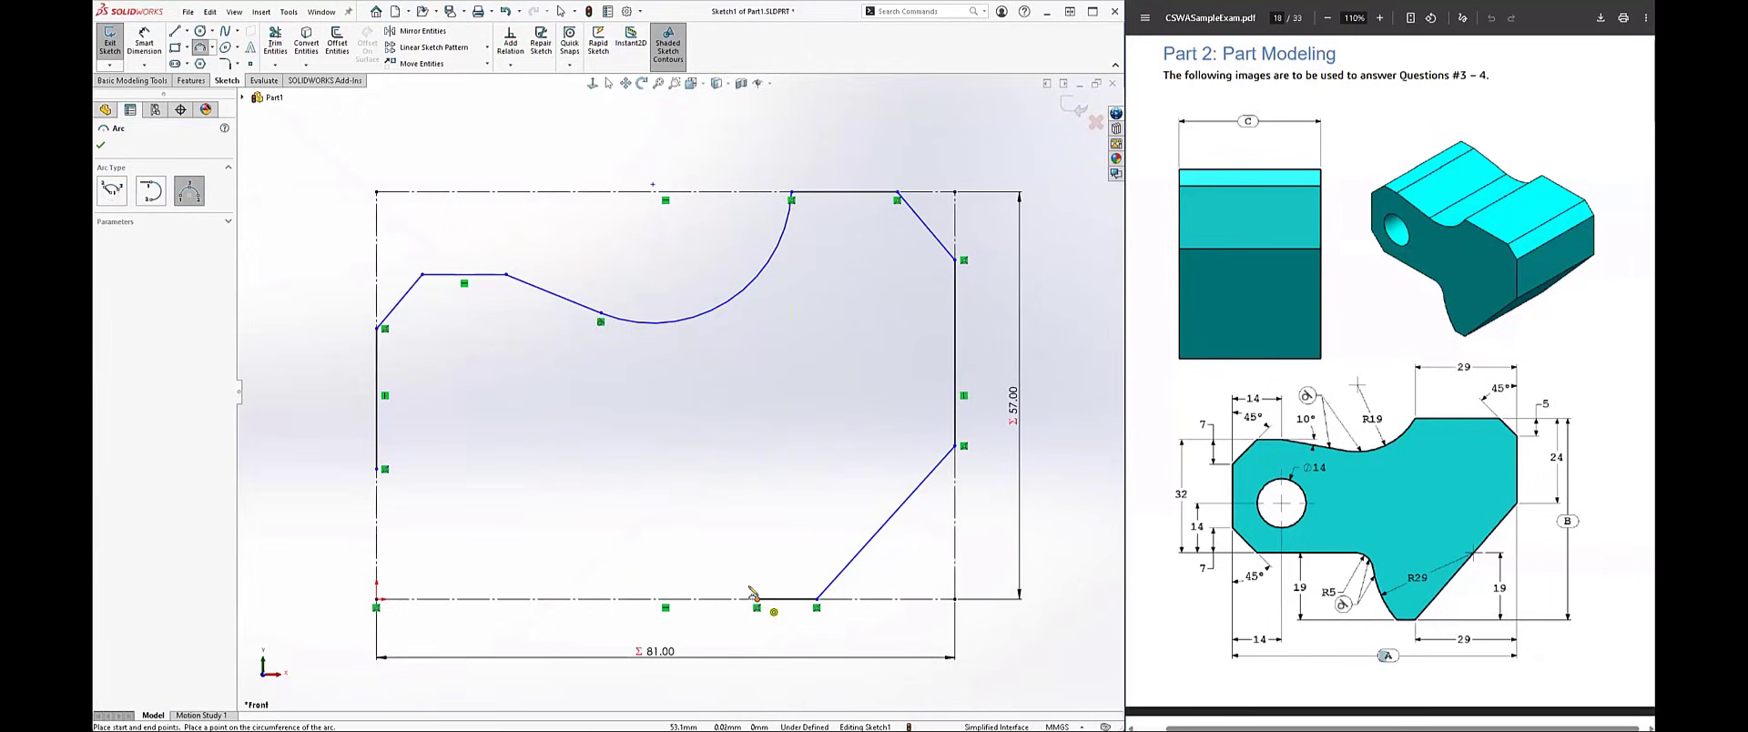
click(756, 598)
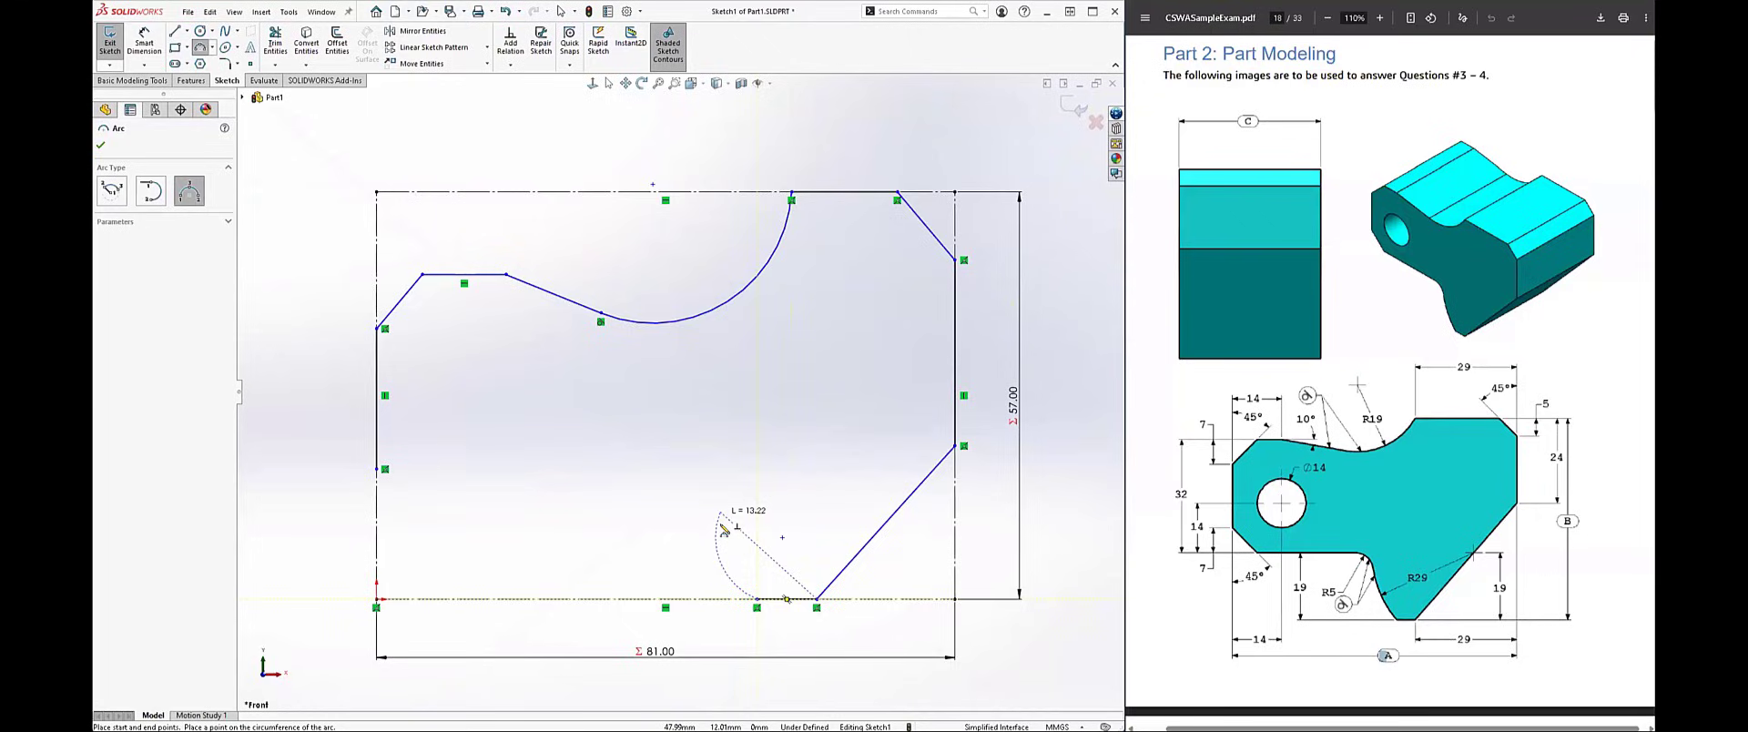
click(721, 515)
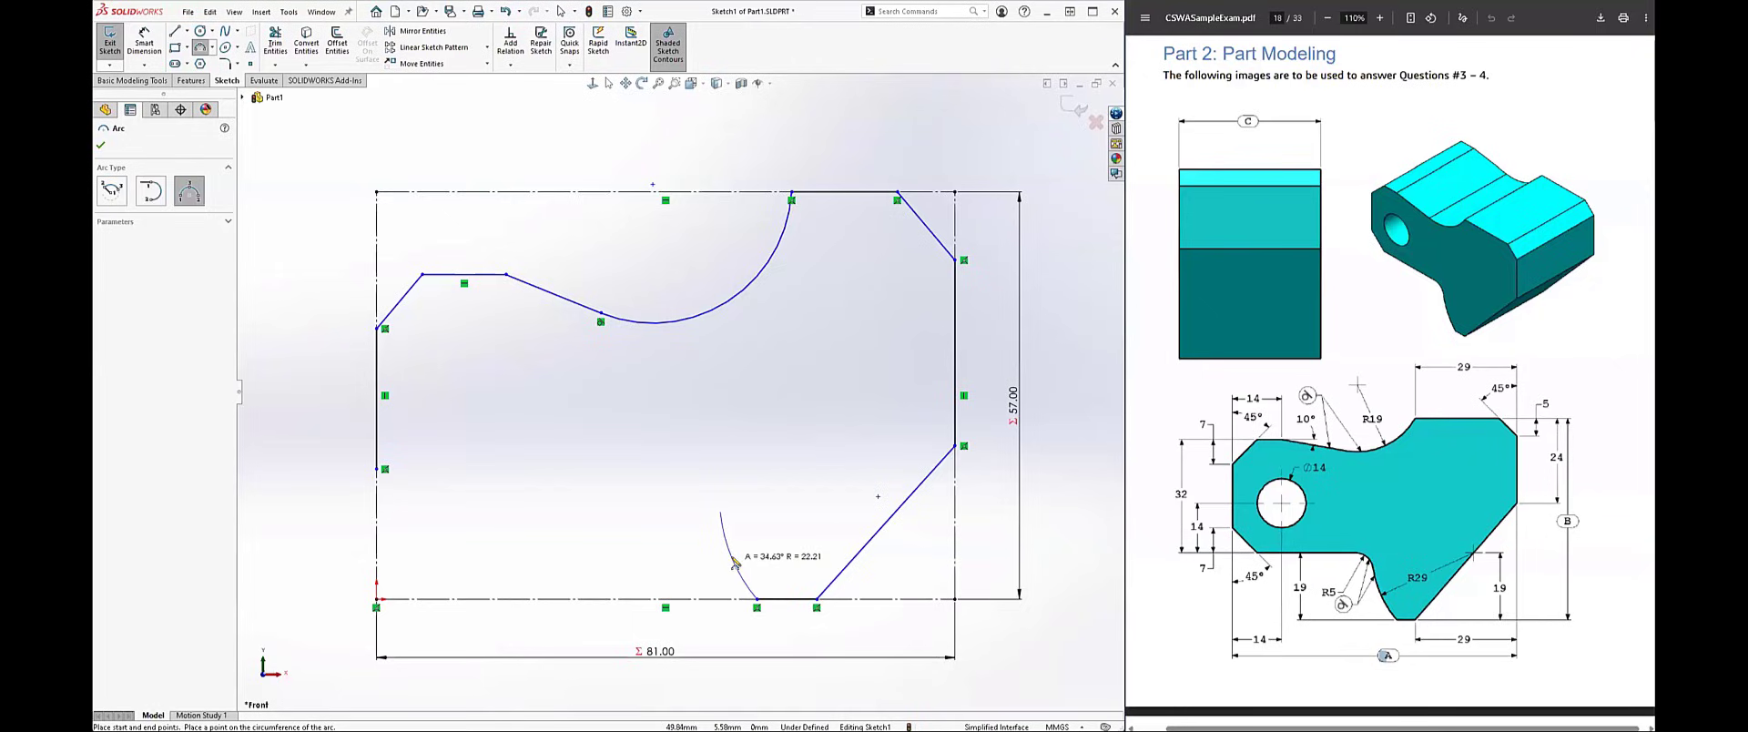
click(734, 562)
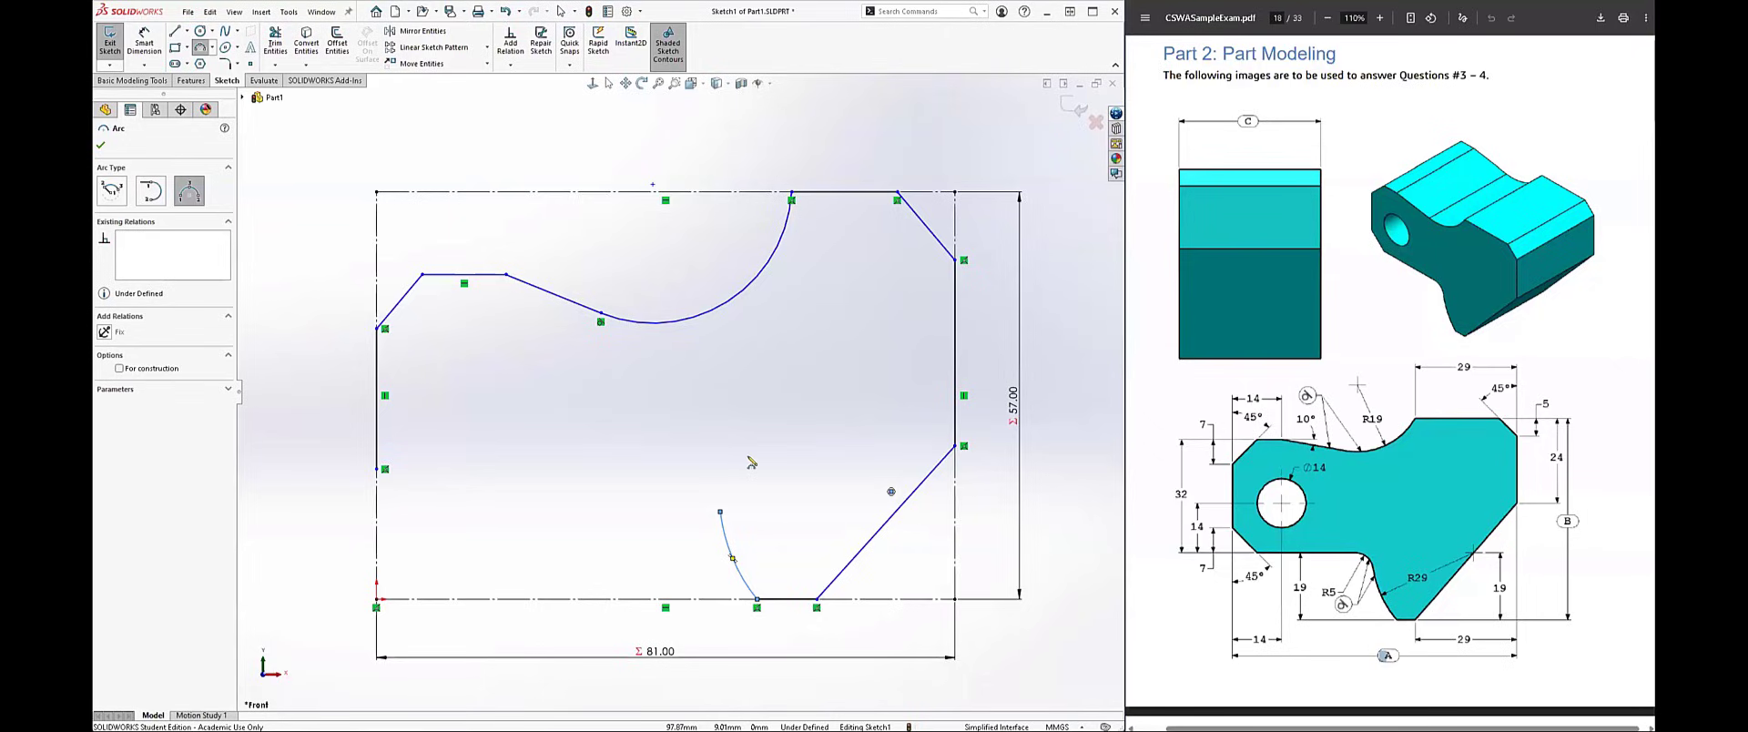
Step: Add a small three-point arc with a radius of about 3.7 mm, curving left from the upper end of the larger lower arc
click(720, 512)
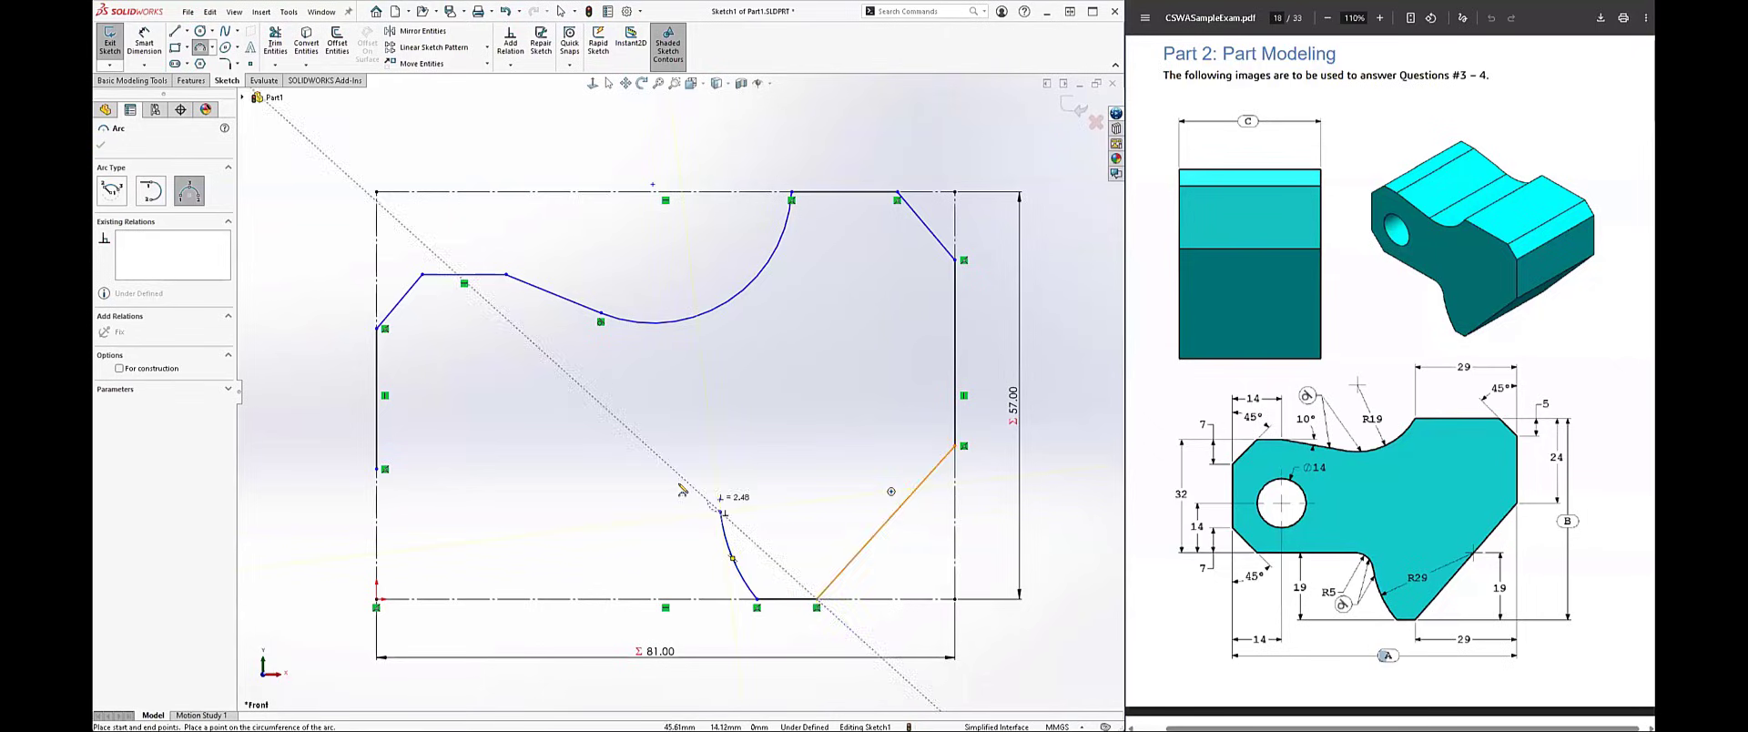
click(680, 483)
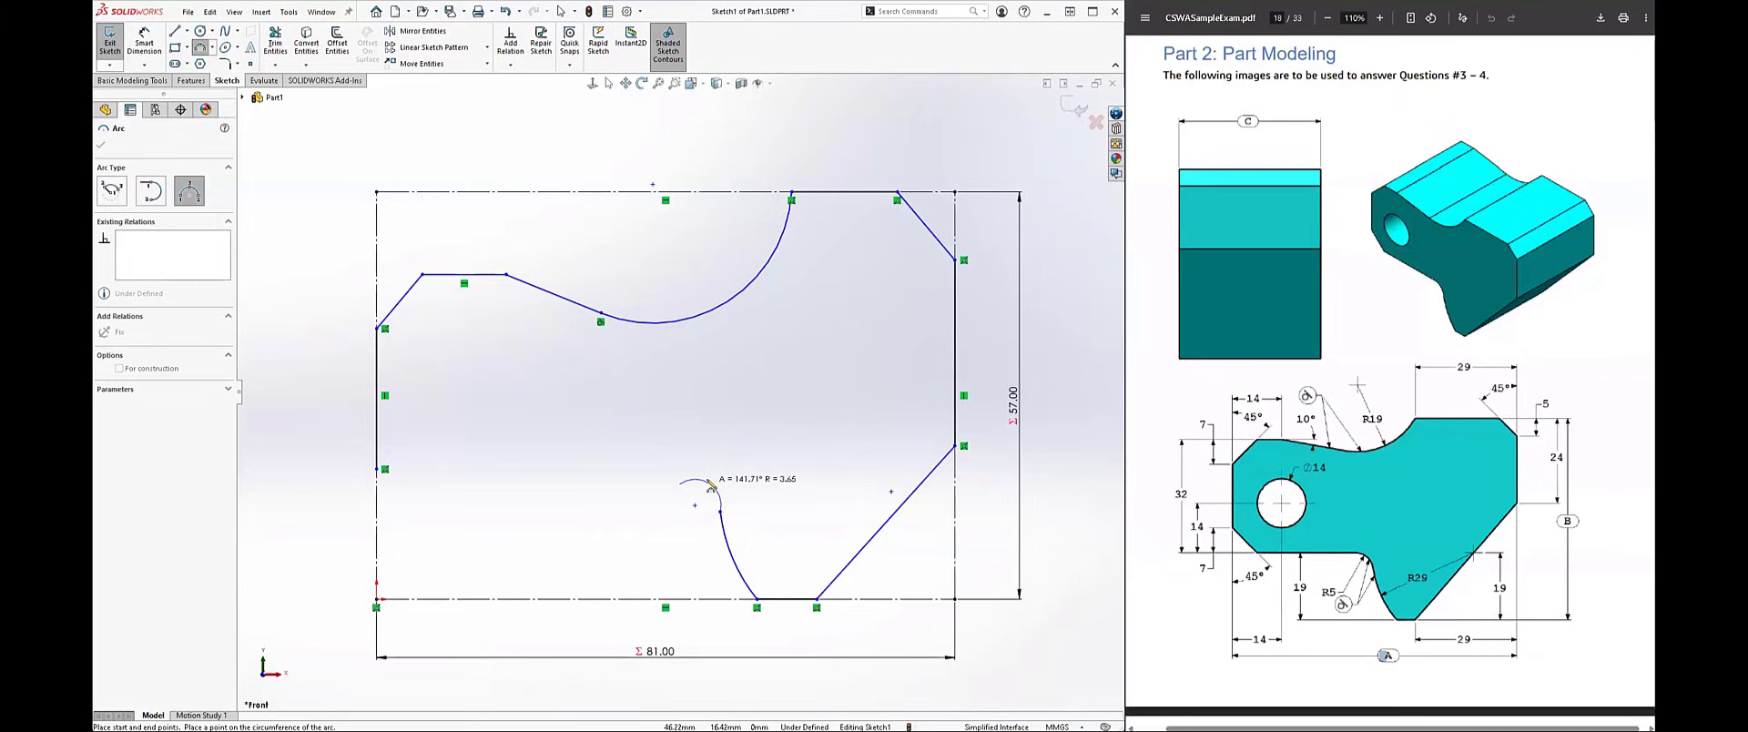
click(713, 489)
key(Escape)
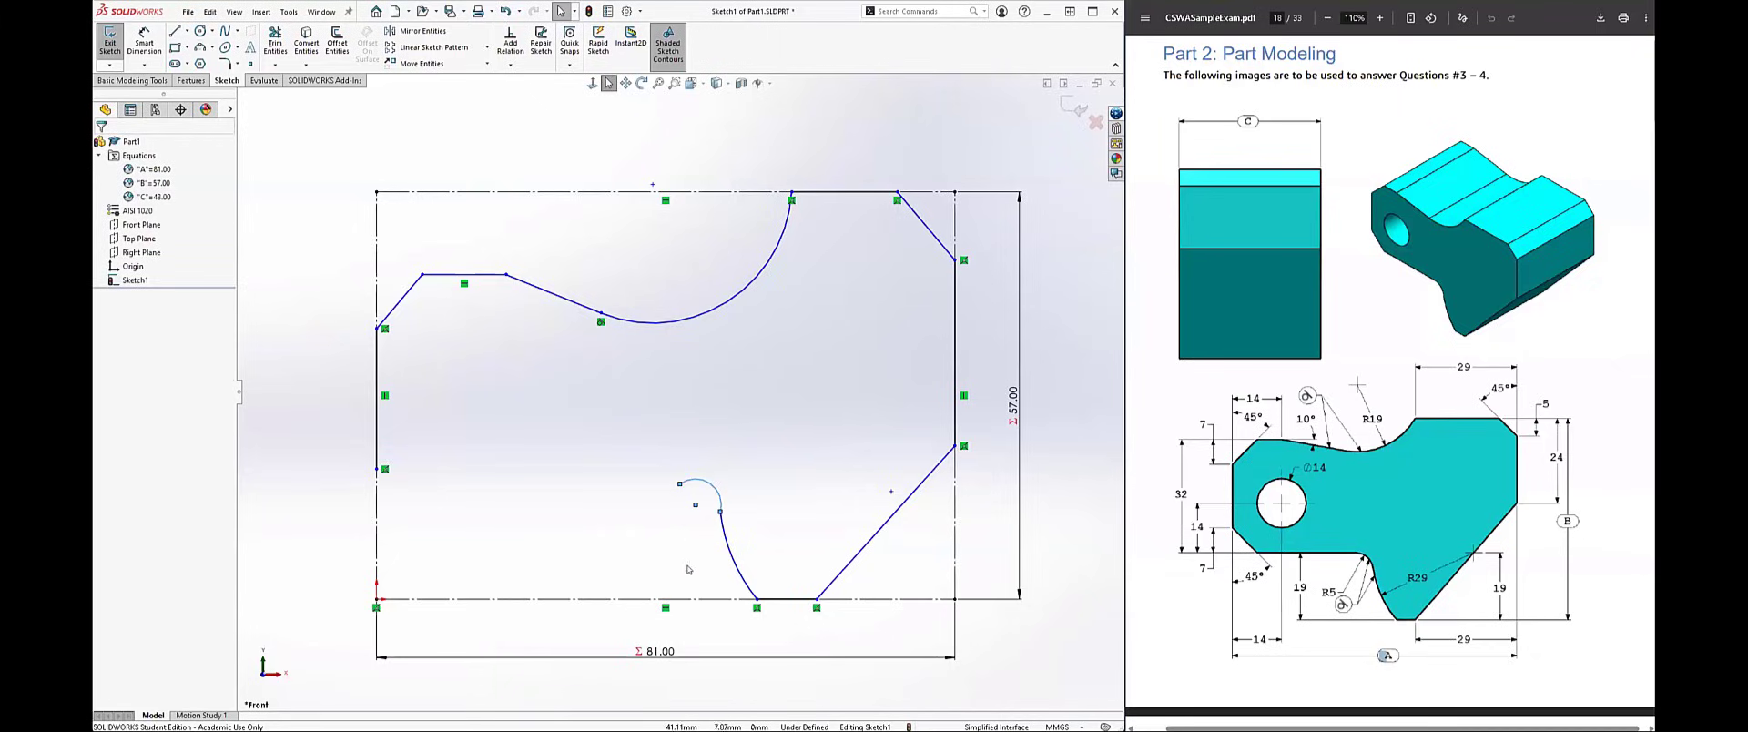
right_drag(688, 545, 667, 548)
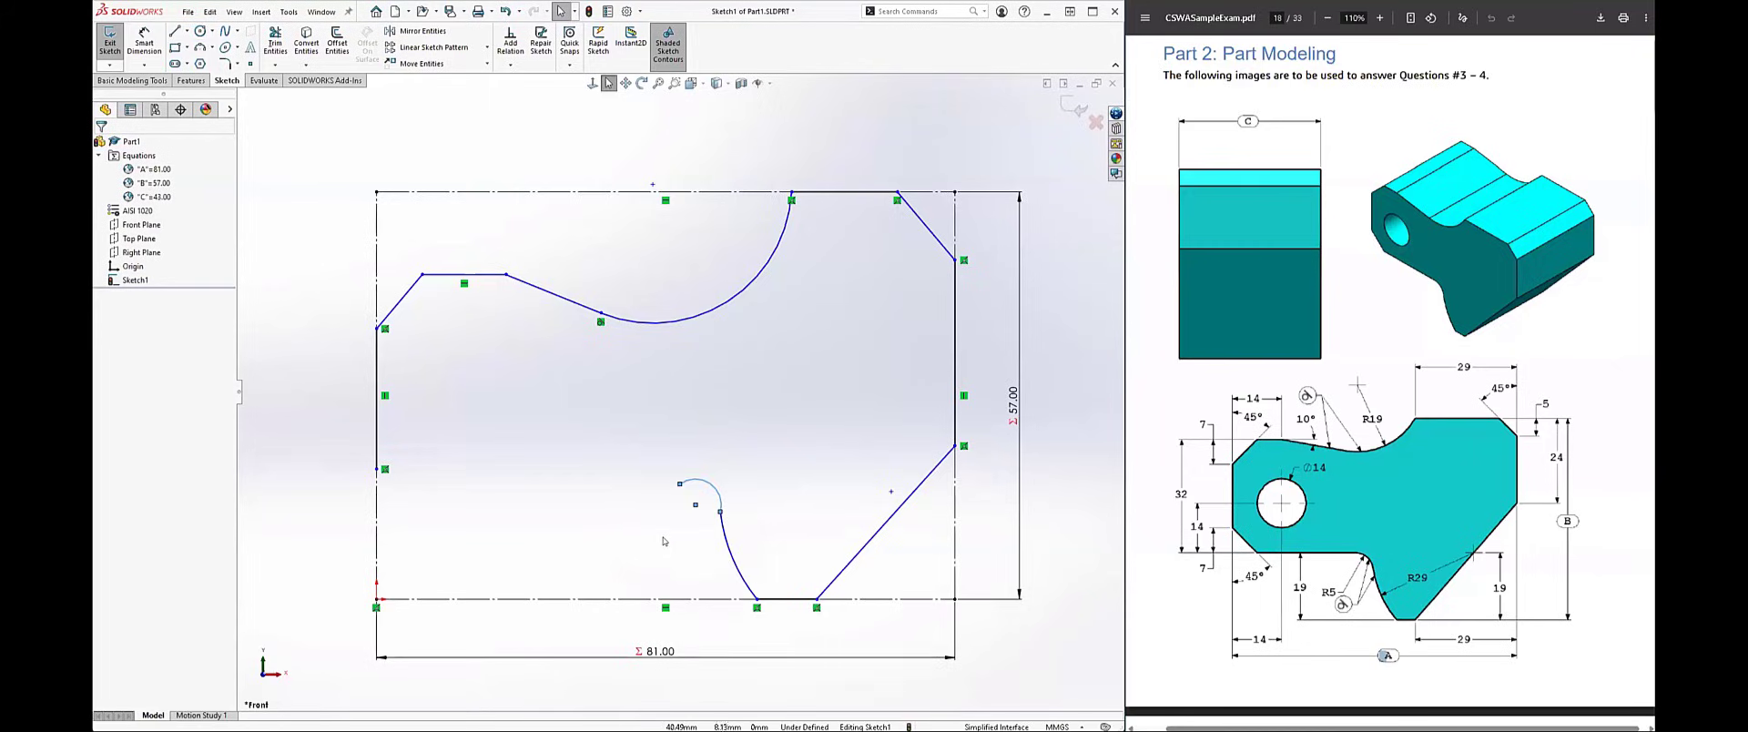
Step: Close the profile with a horizontal line about 36 mm long from the small arc and a slanted line to the left edge's lower end
key(l)
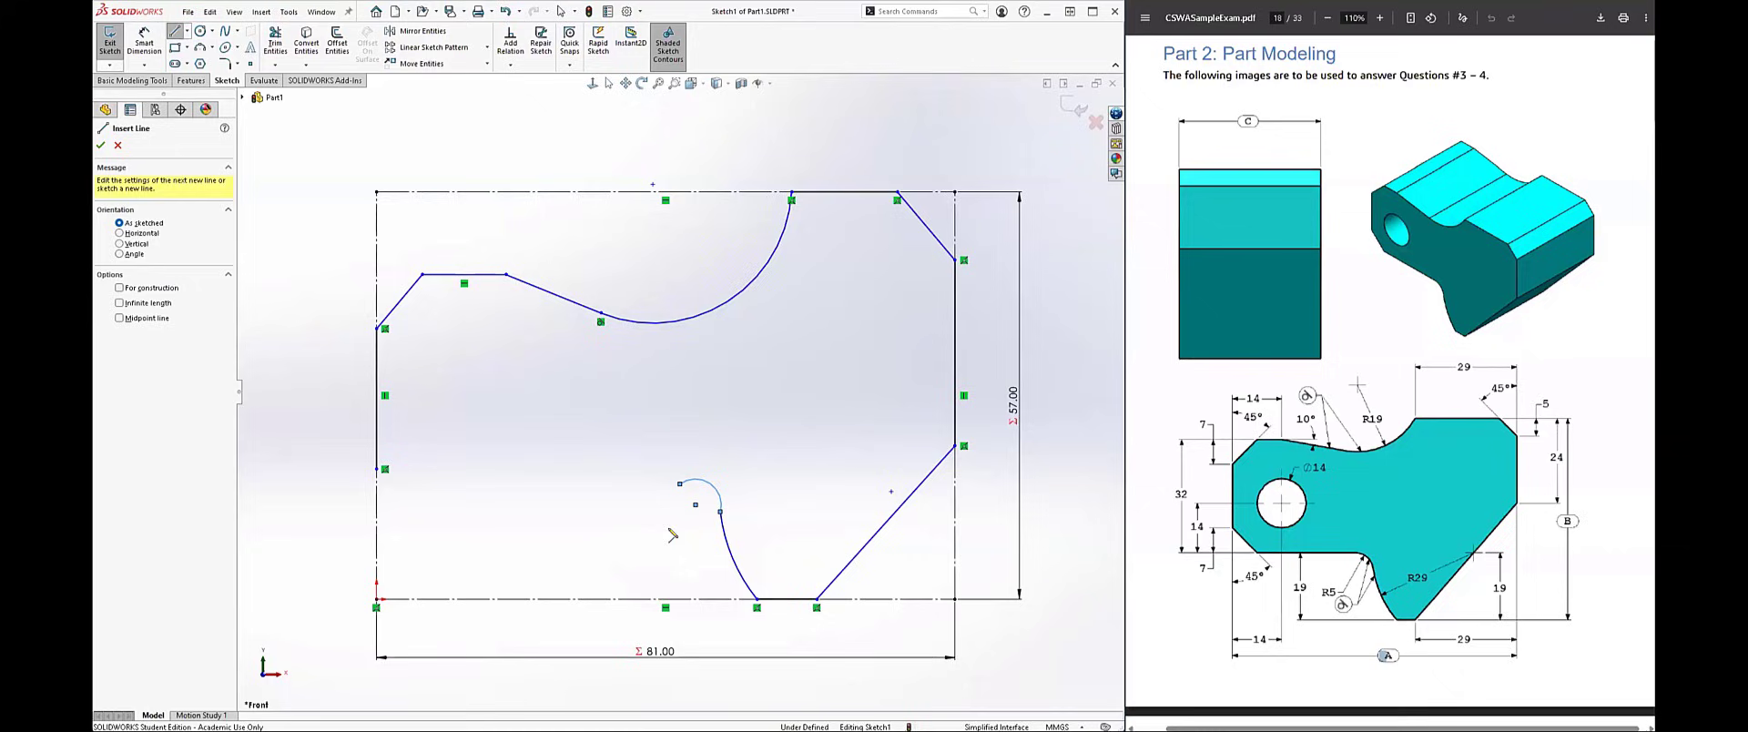
click(680, 483)
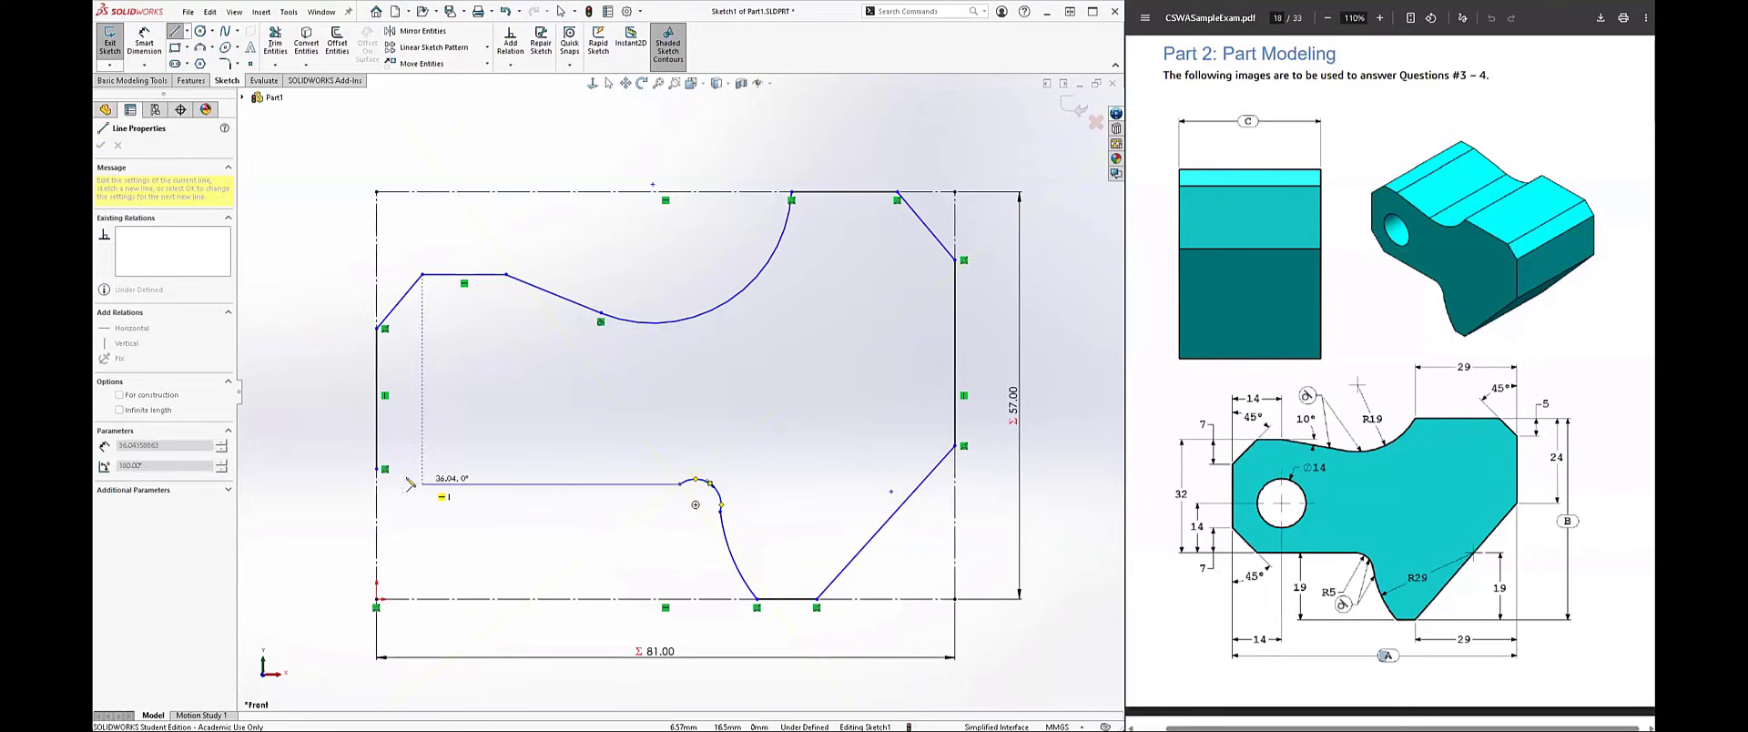
click(422, 484)
click(377, 470)
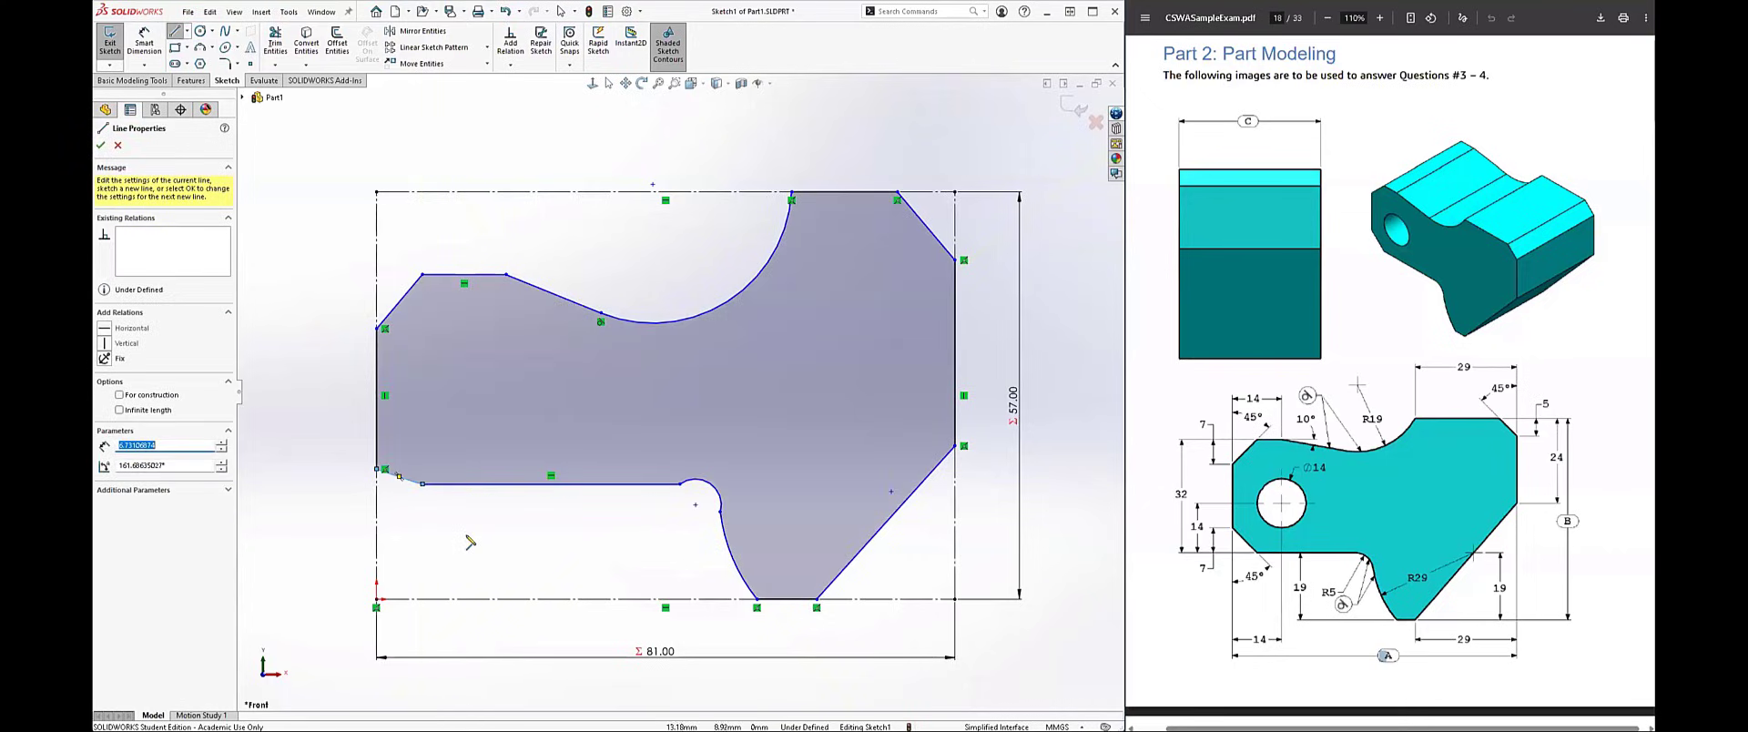
key(Escape)
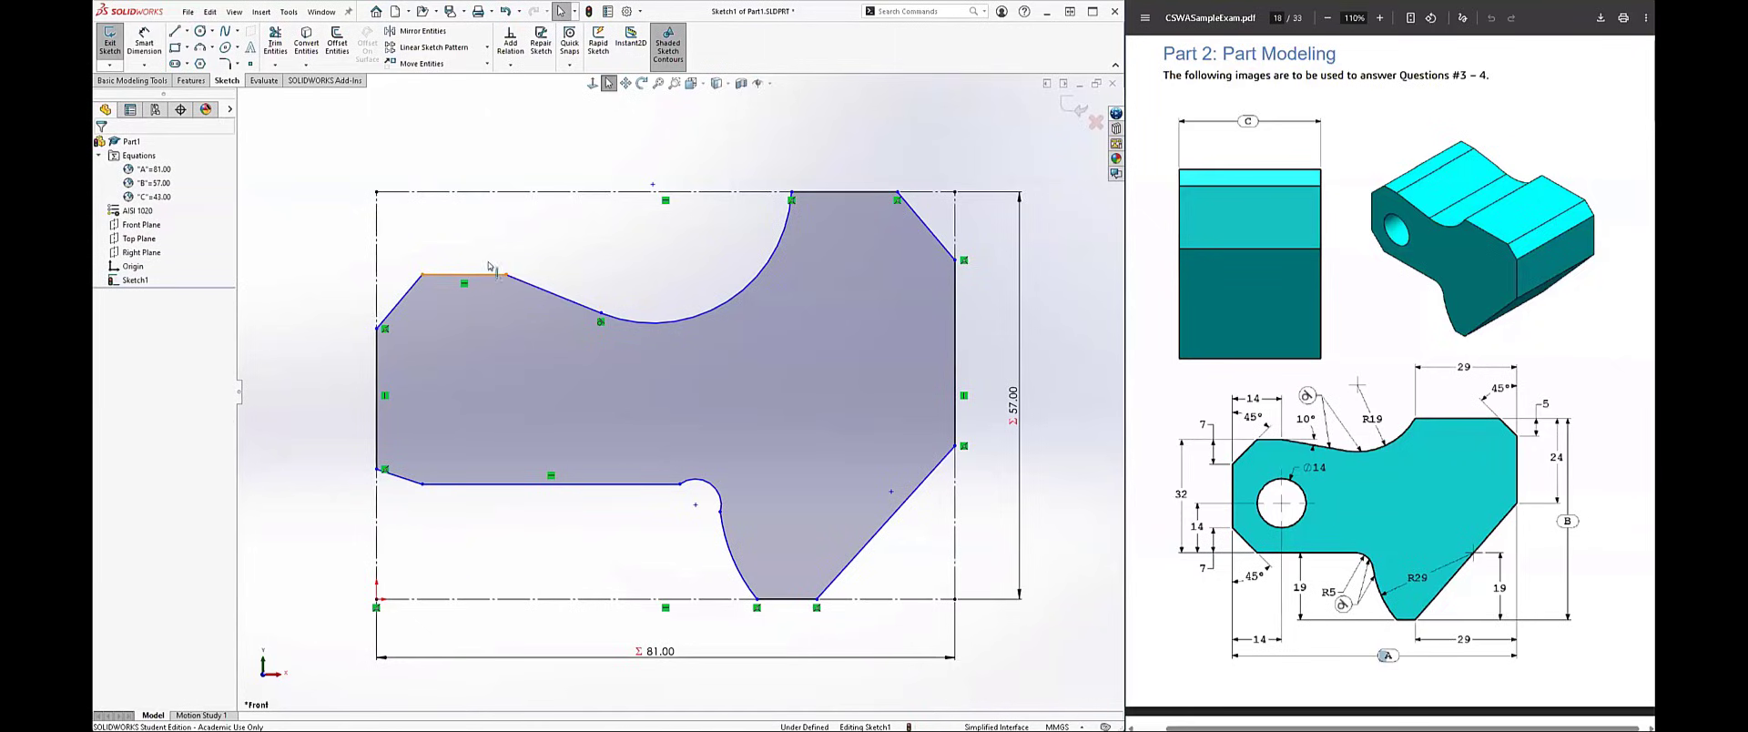
Step: Reposition the endpoints of the upper-left outline so its slanted corner, short horizontal line and gently descending line resemble the exam drawing
mouse_move(487, 277)
mouse_down()
mouse_move(519, 245)
mouse_move(581, 290)
mouse_move(679, 266)
mouse_up()
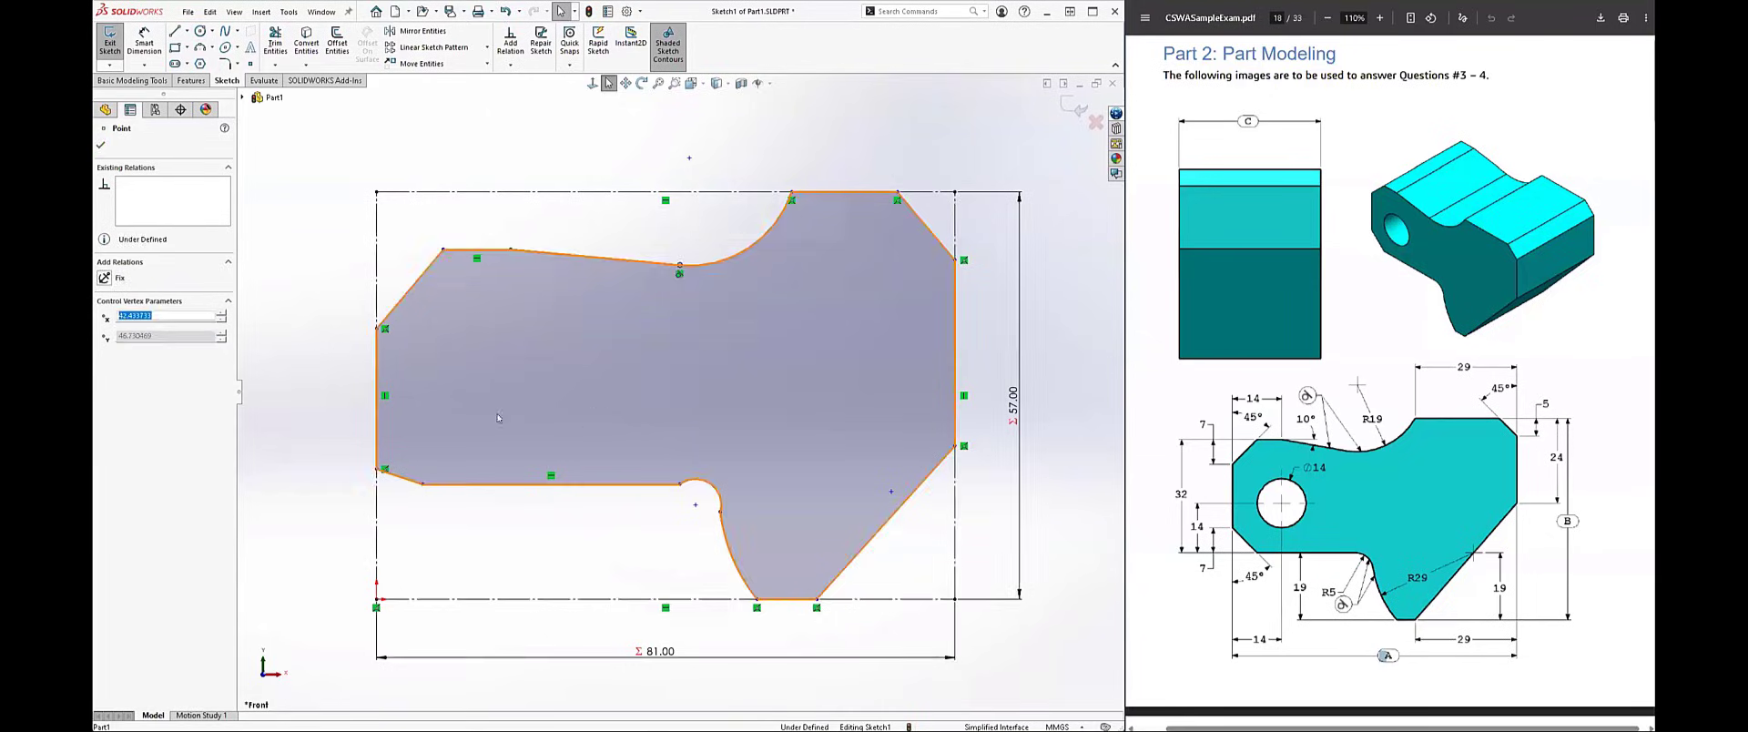
drag(388, 320, 390, 293)
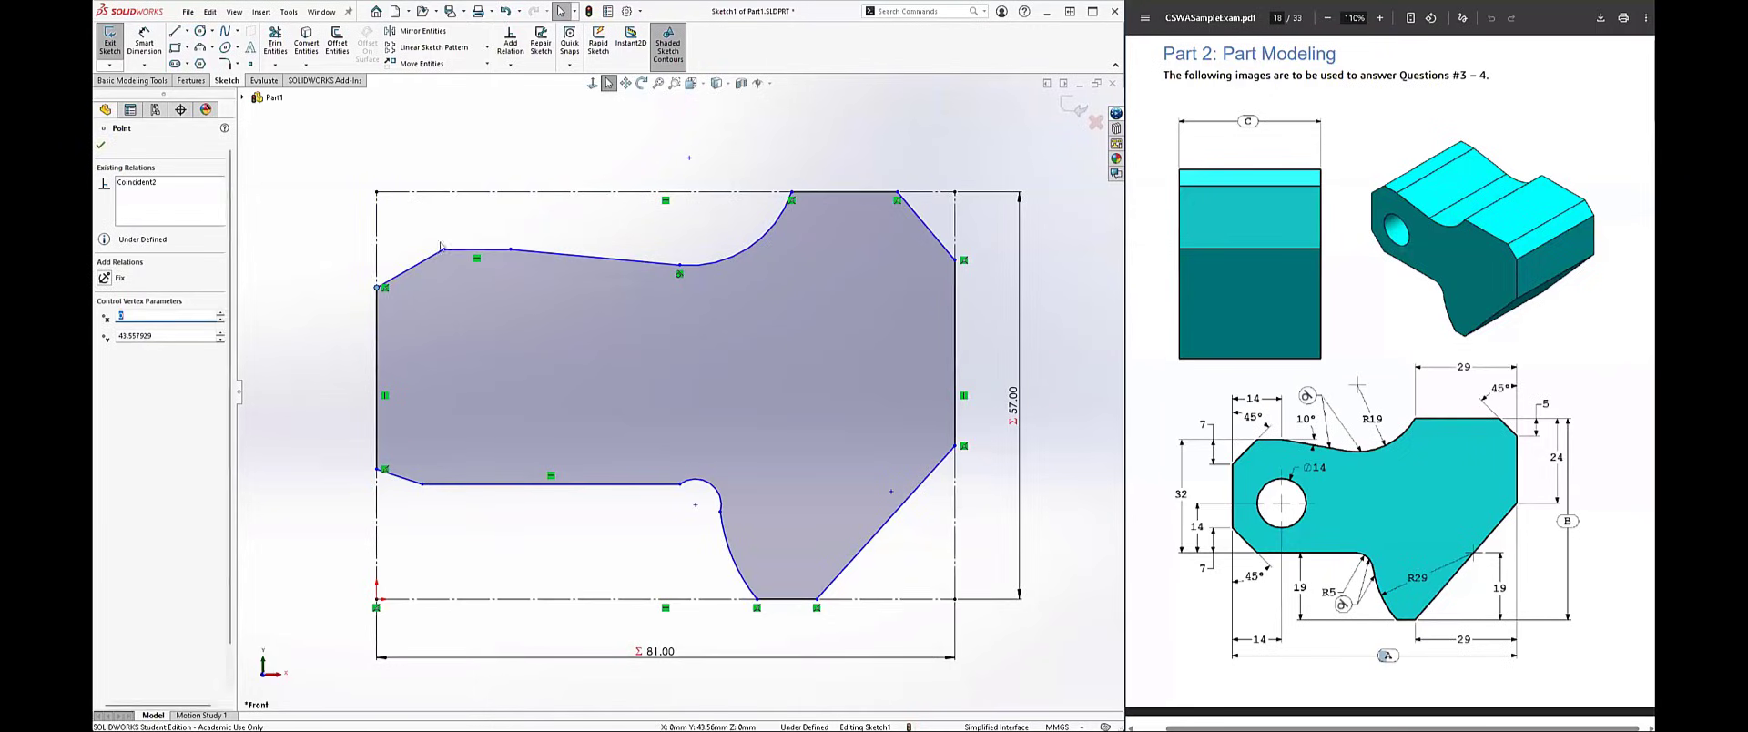
key(Escape)
drag(442, 250, 413, 250)
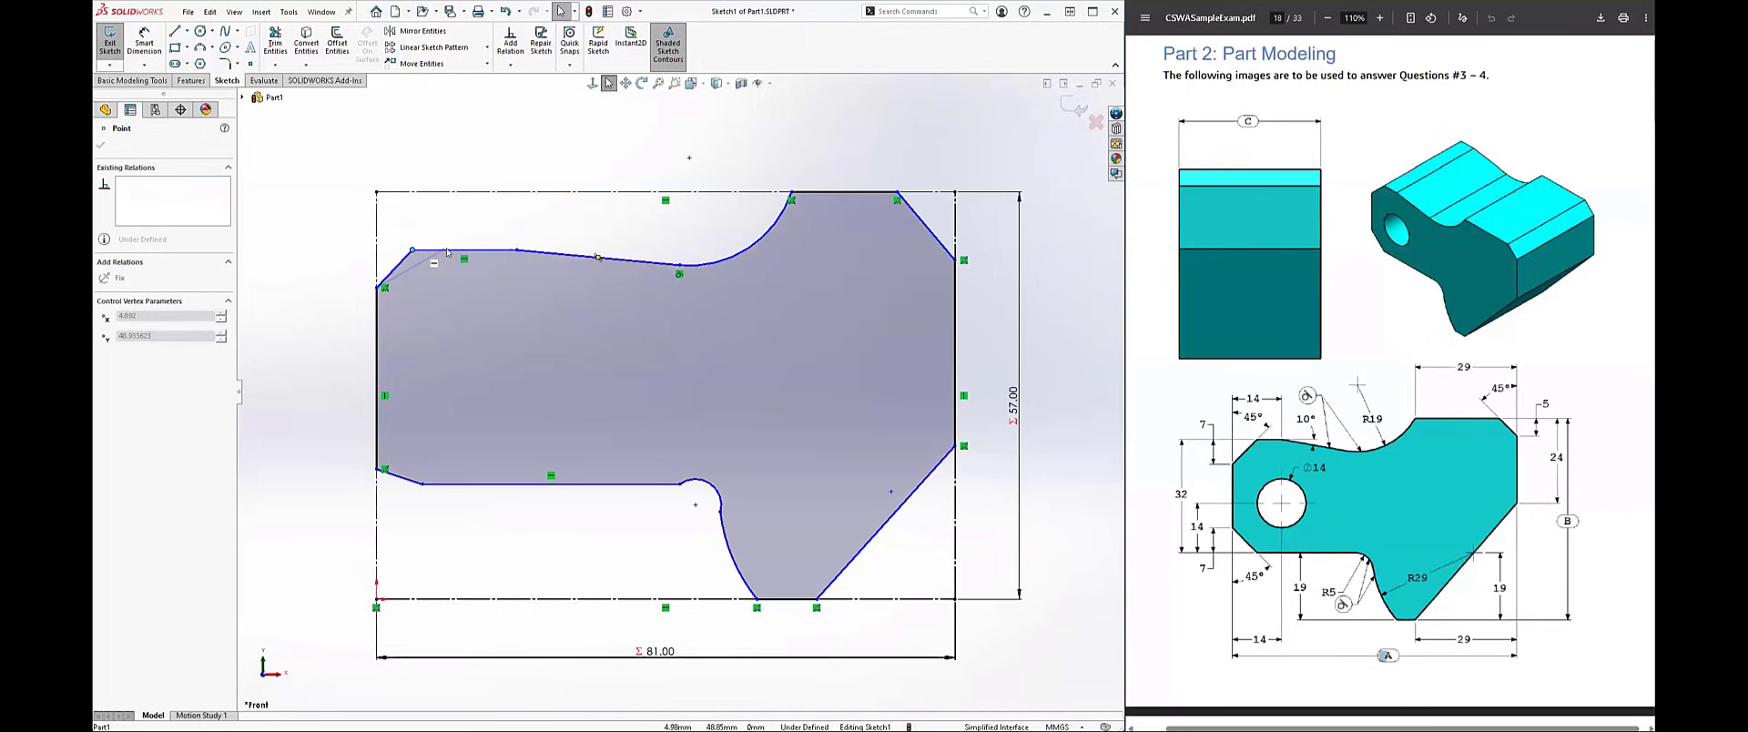
mouse_move(517, 256)
mouse_down()
mouse_move(503, 227)
mouse_move(516, 256)
mouse_up()
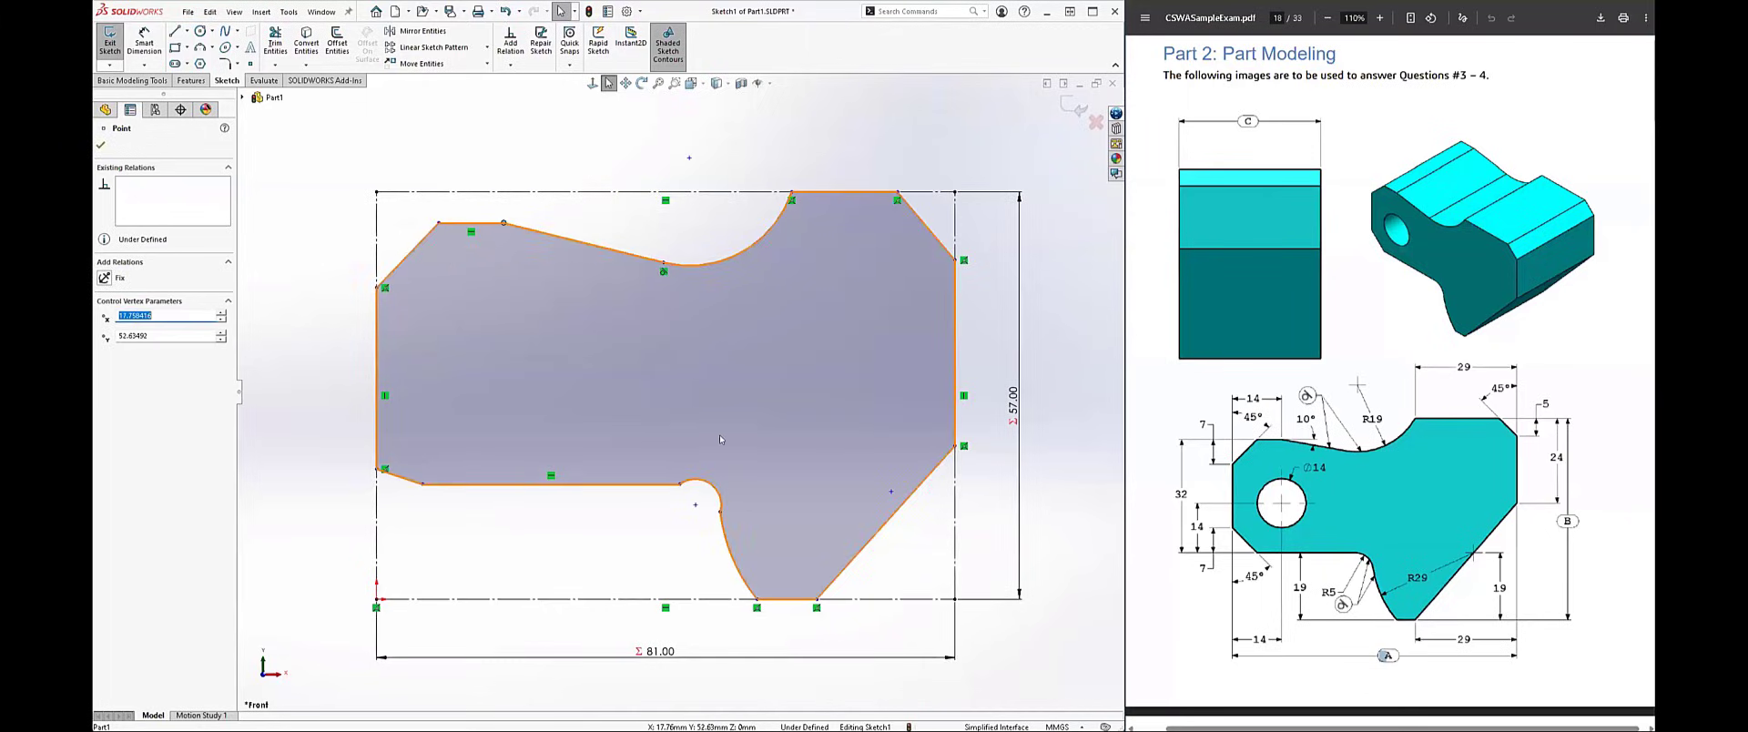
key(Escape)
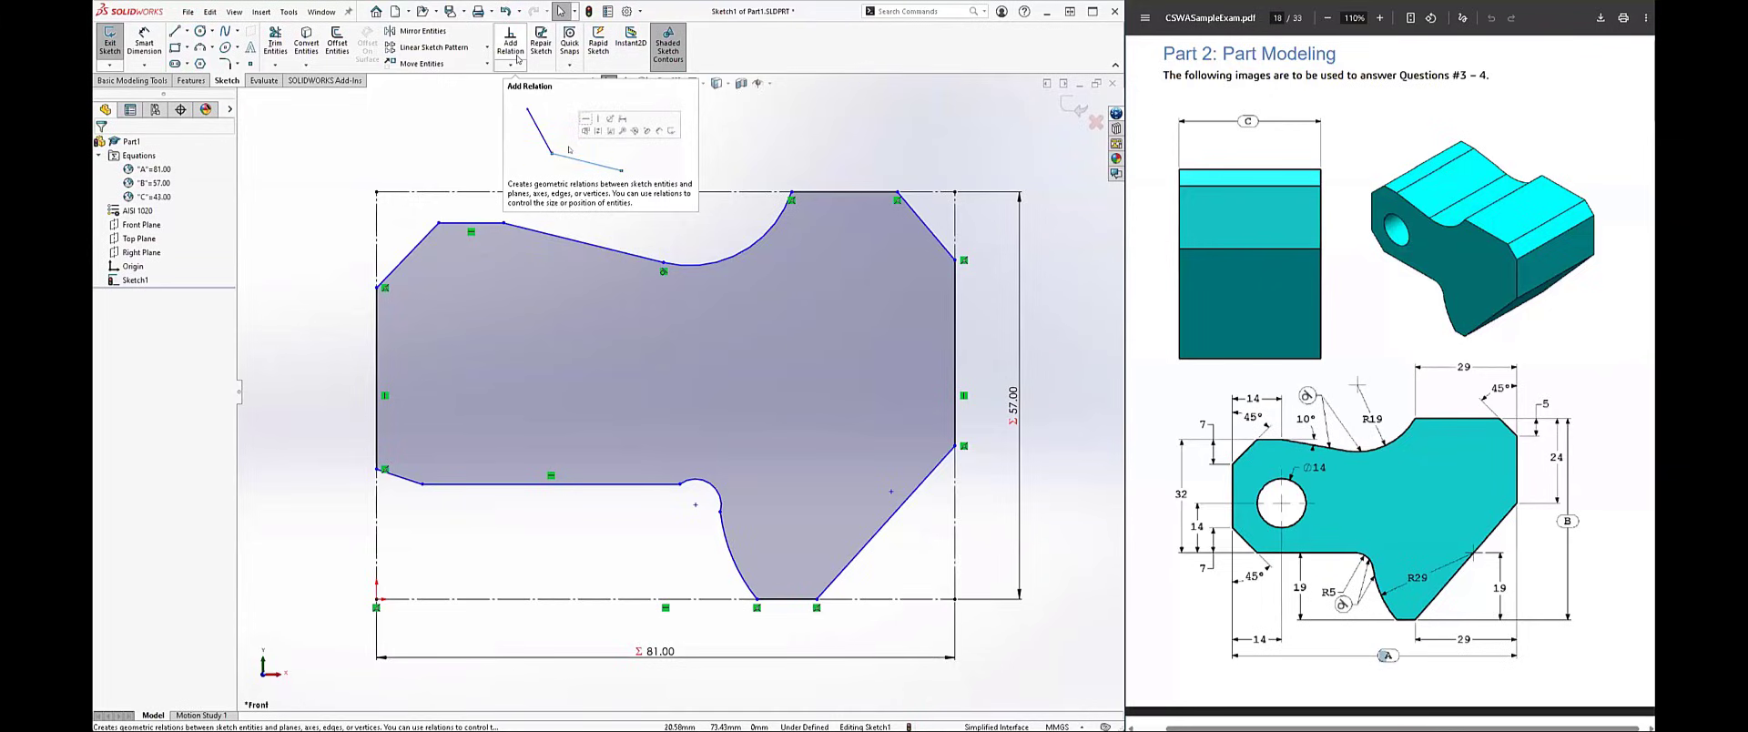
Step: Make the small arc tangent to the larger lower arc and to the adjoining horizontal line
click(733, 562)
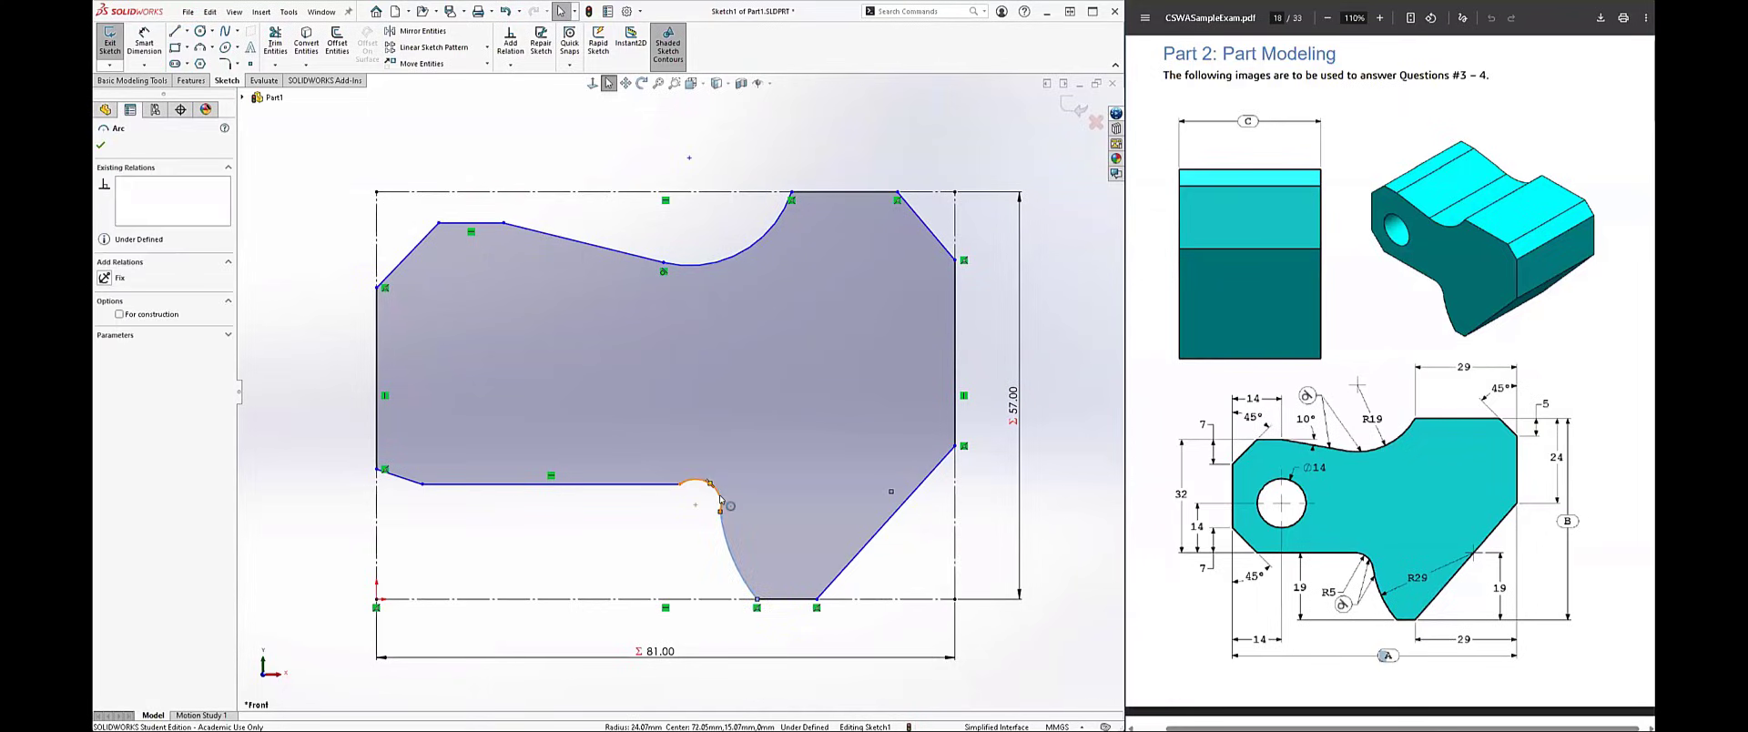
ctrl+click(721, 499)
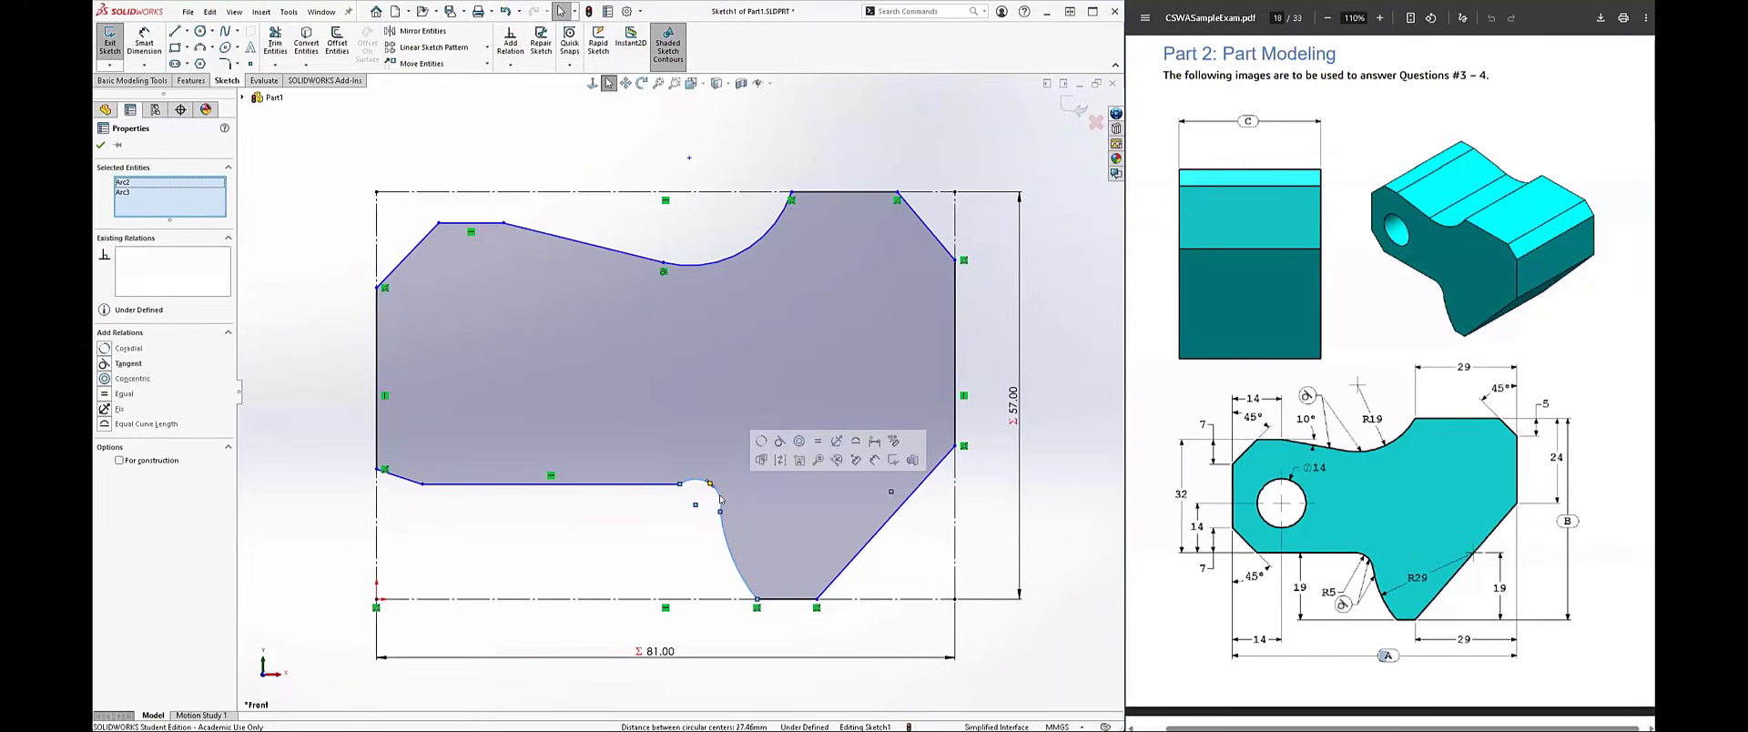
click(781, 443)
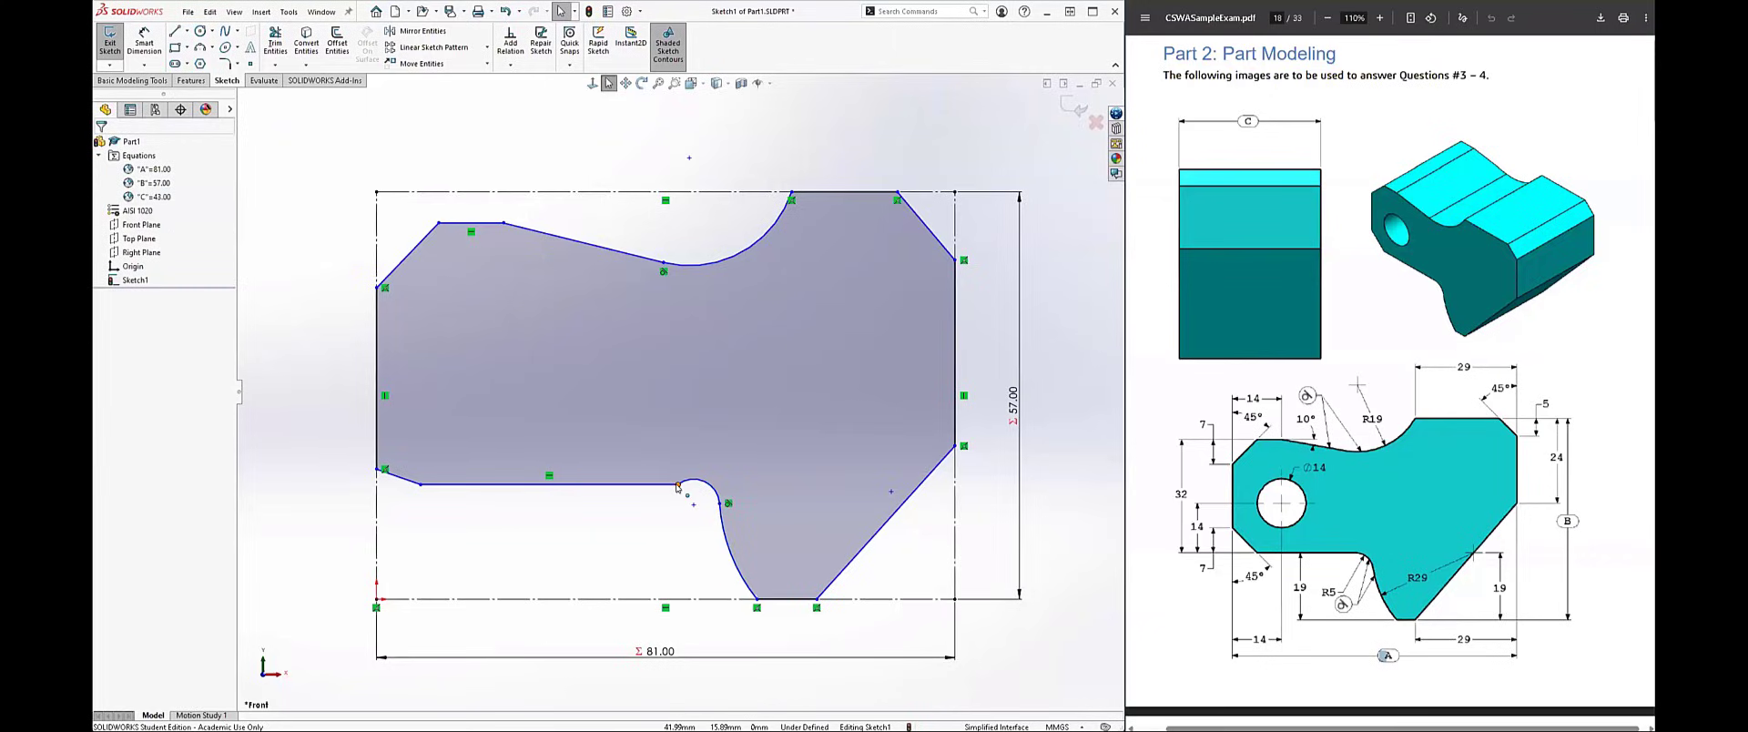
click(678, 486)
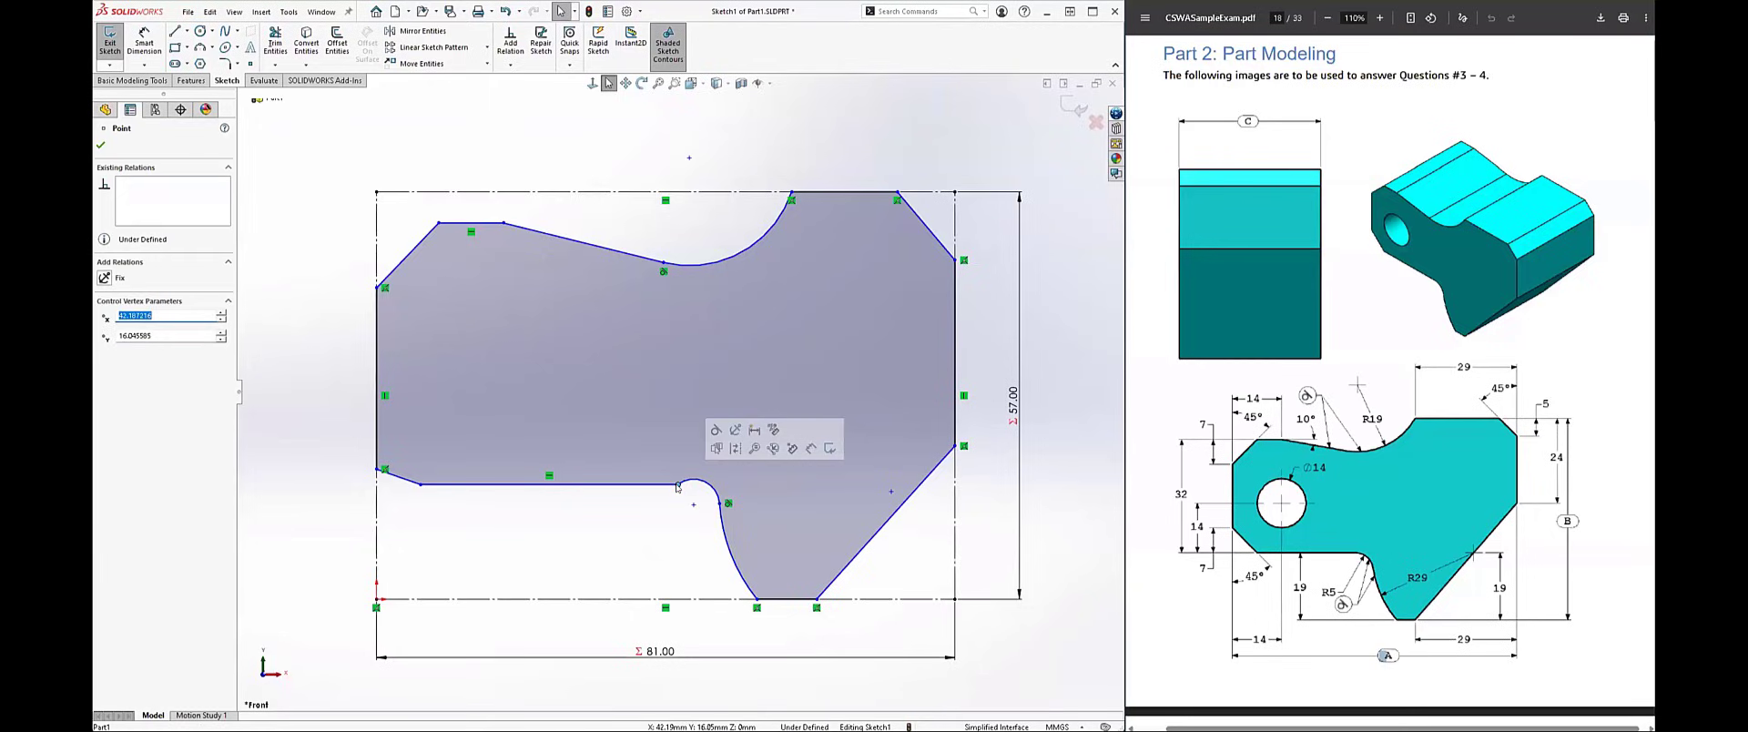
click(717, 431)
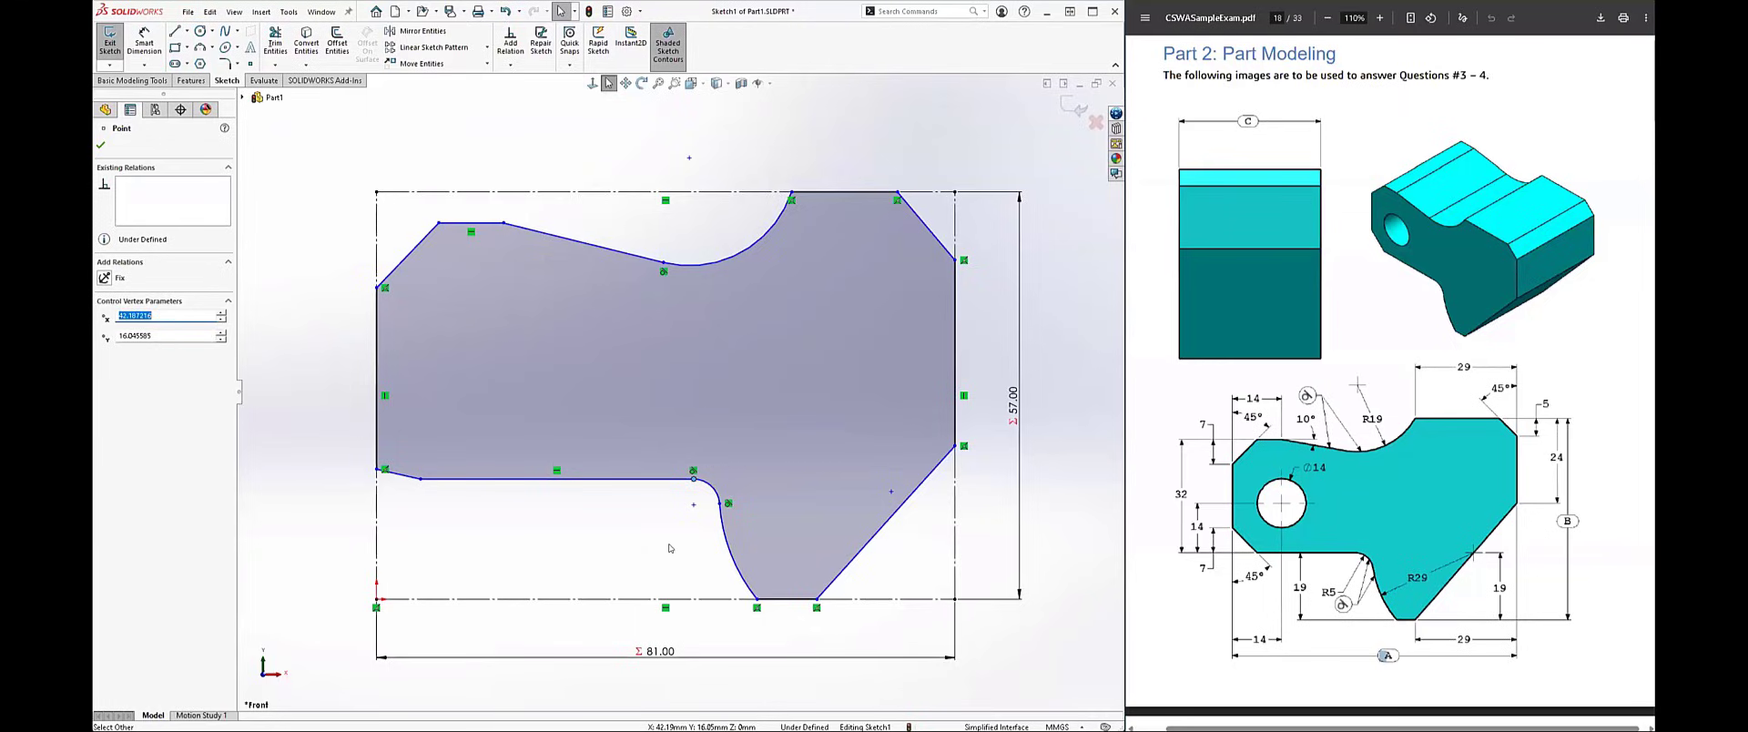
click(671, 548)
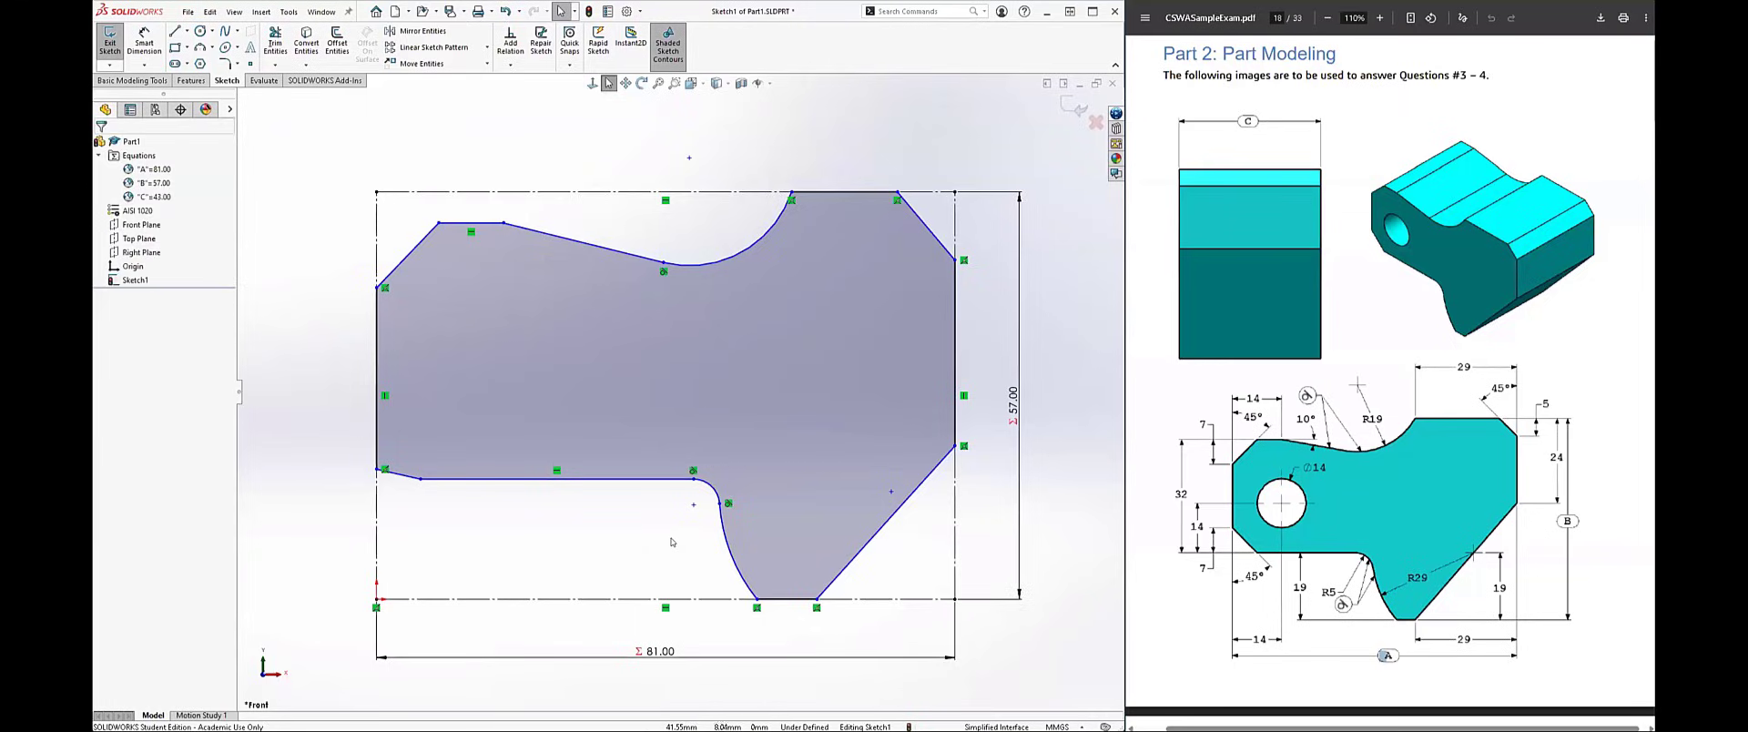
Step: Make the larger lower arc's centre point coincident with the slanted lower-right line
click(891, 493)
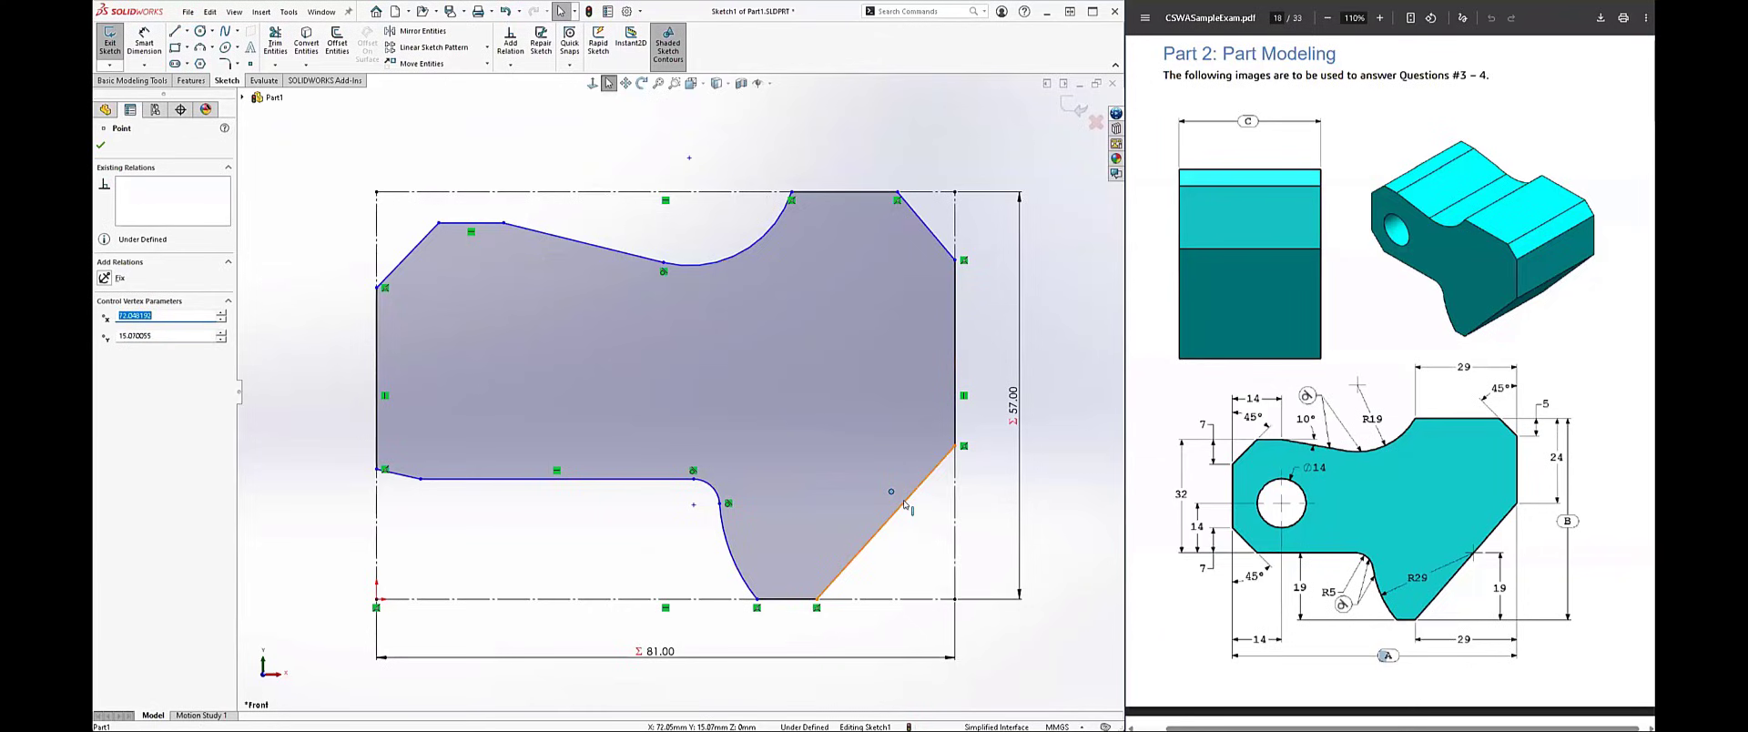
click(904, 502)
ctrl+click(891, 492)
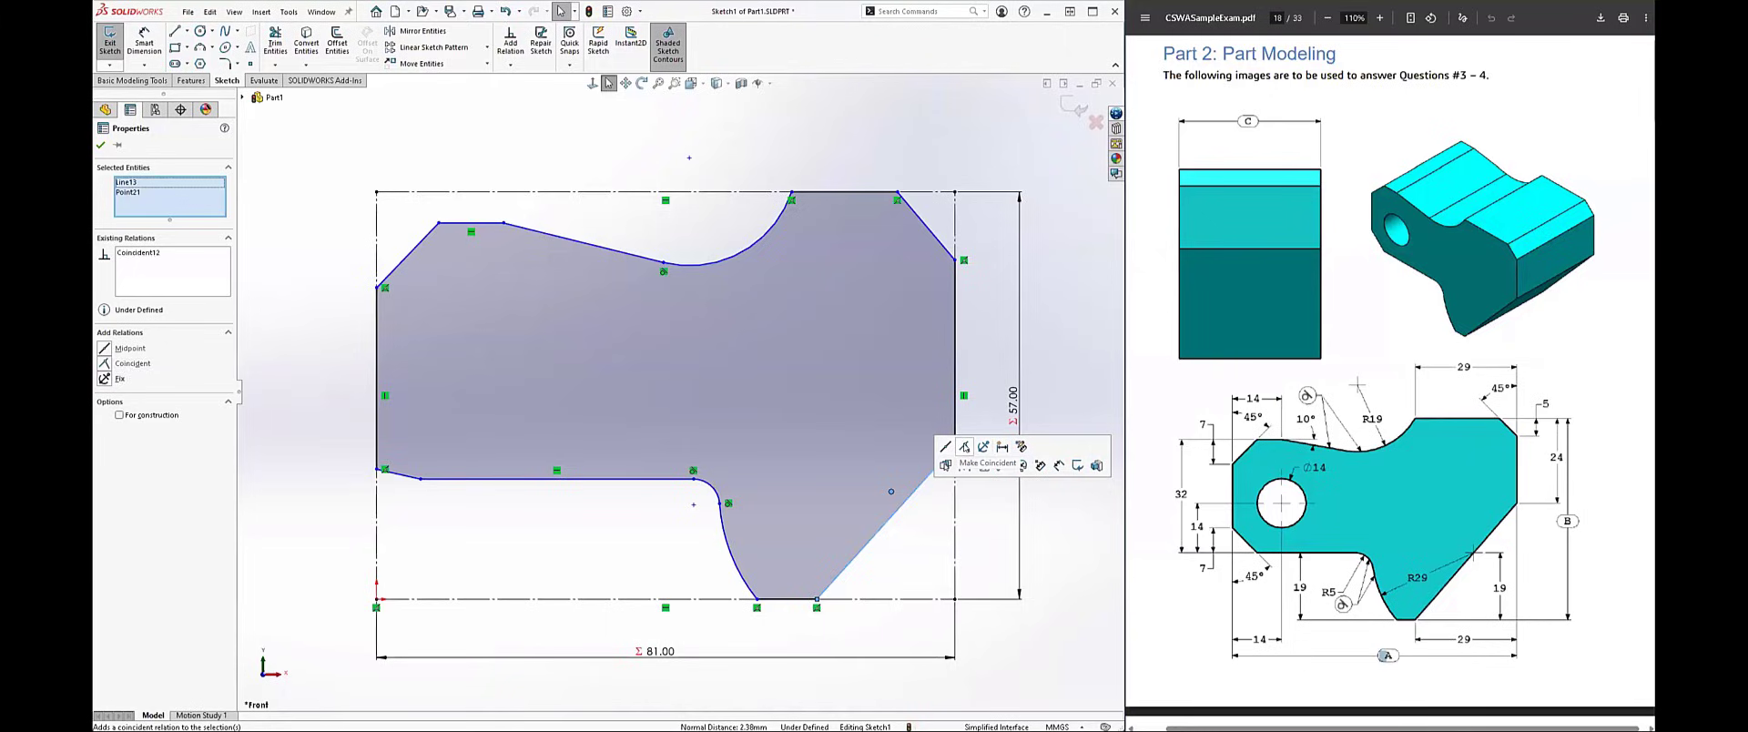
click(964, 447)
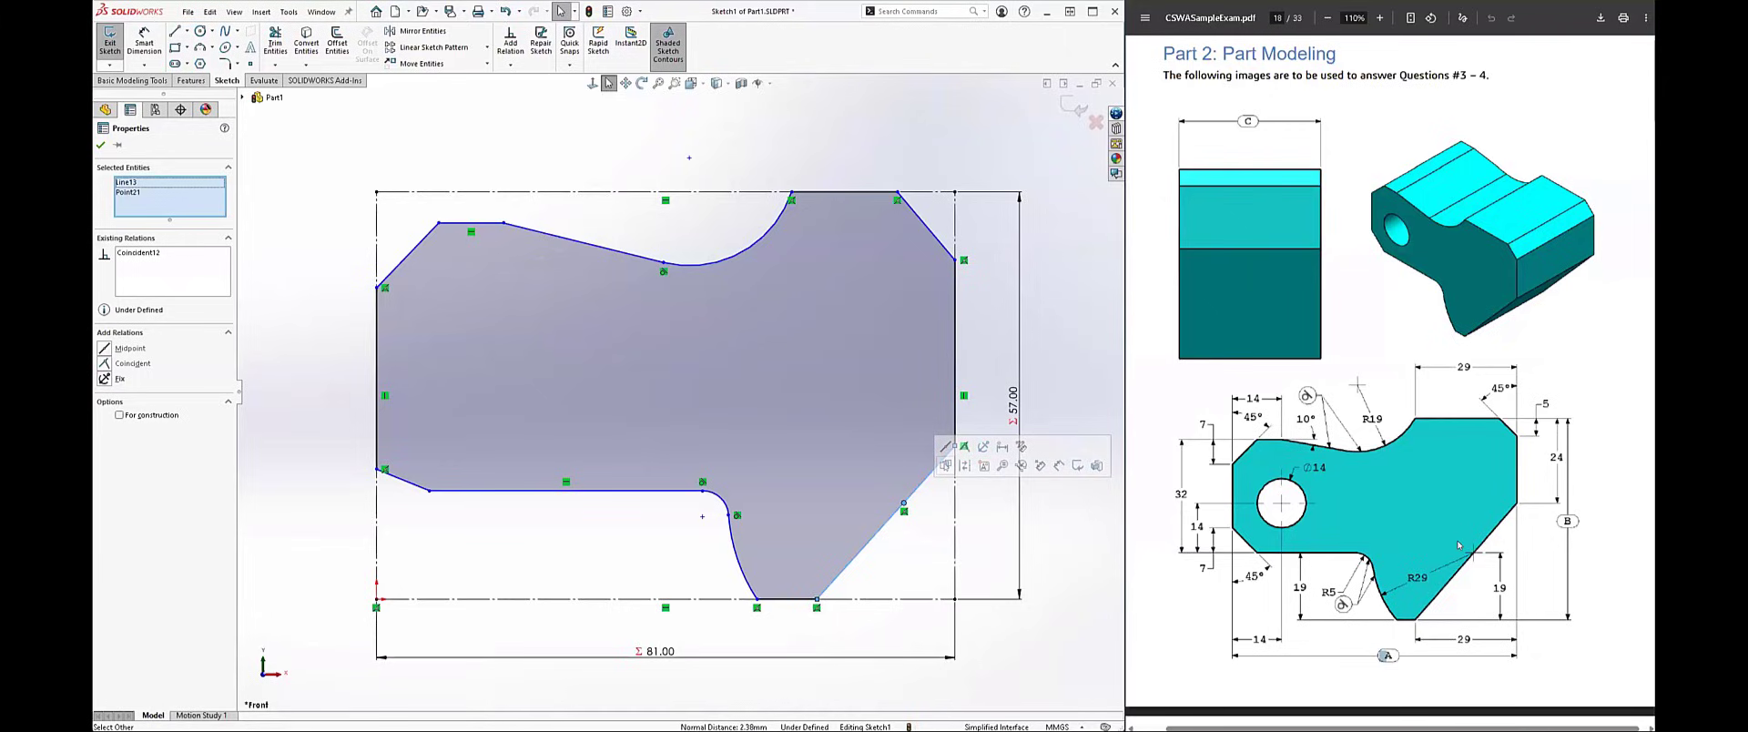
click(975, 521)
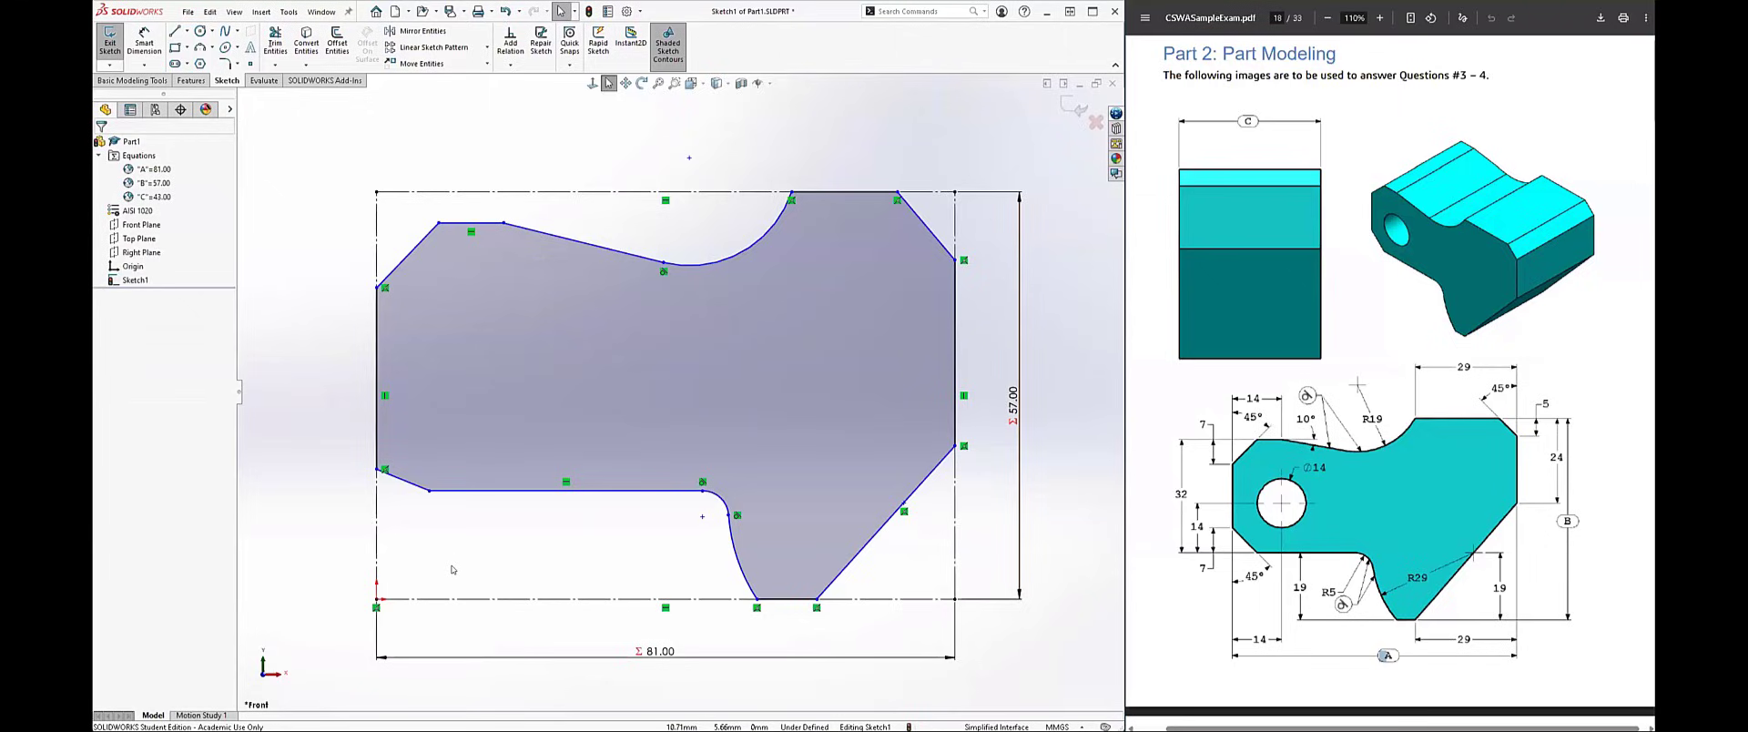
Step: Draw a circle for the hole inside the left part of the profile
right_drag(455, 560, 519, 556)
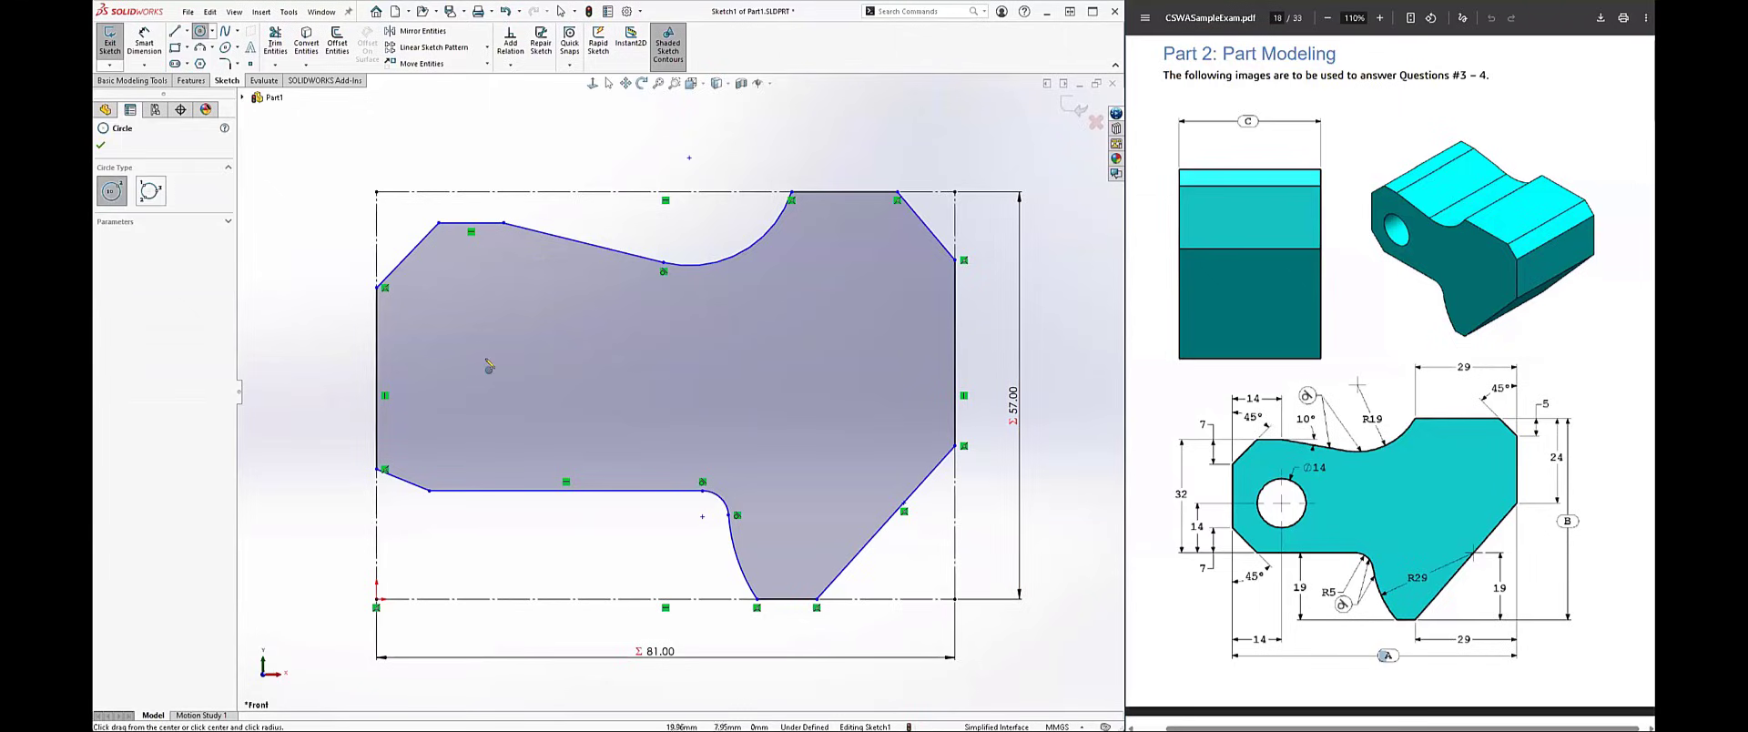
click(465, 355)
click(465, 391)
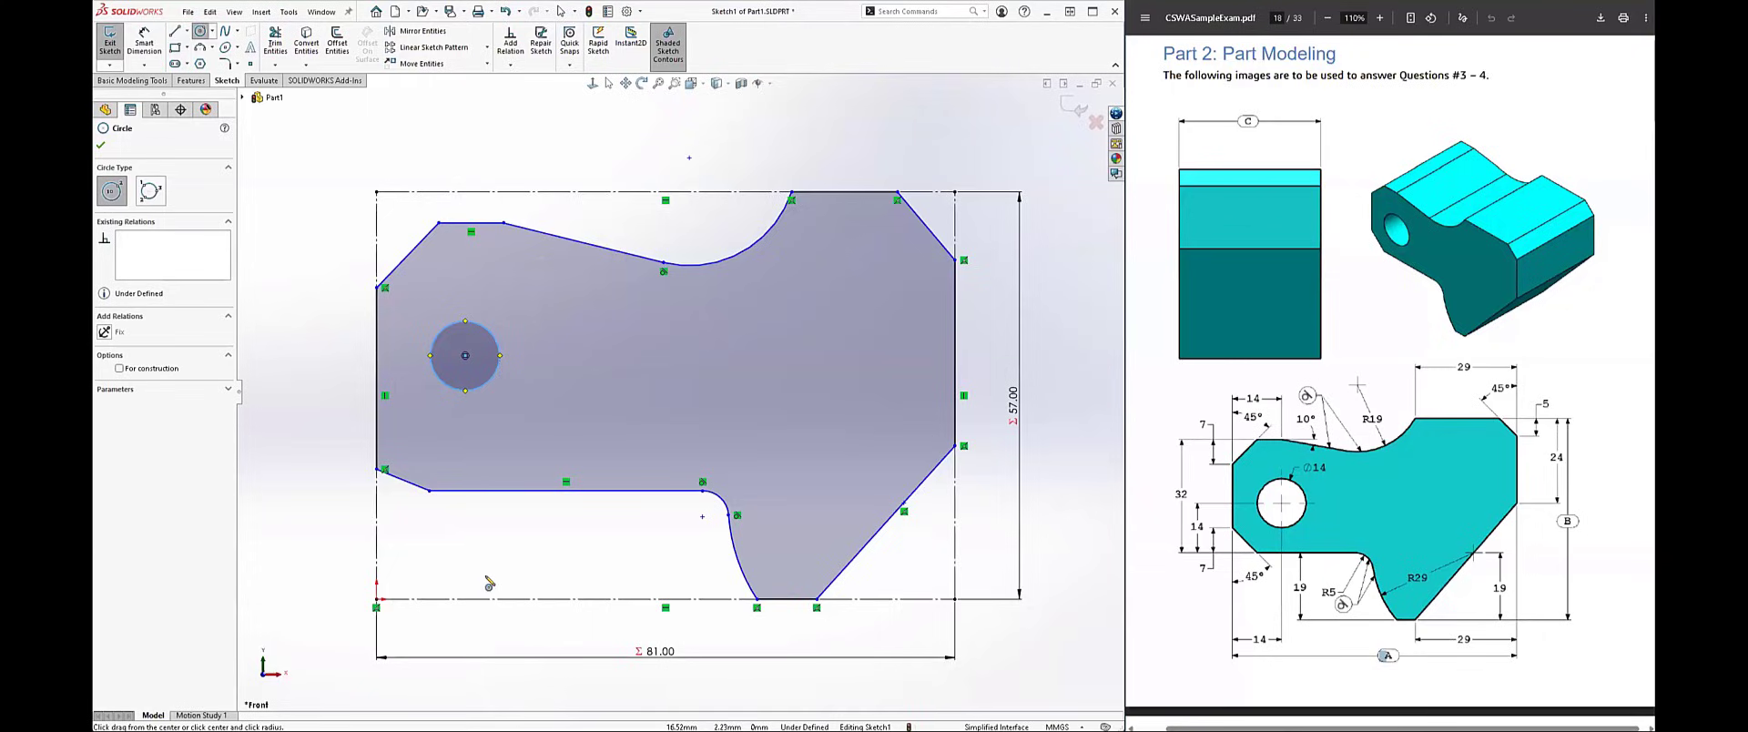
key(Escape)
Step: Dimension the vertical distance between the left part's upper and lower horizontal lines as 32 mm
right_drag(311, 548, 304, 359)
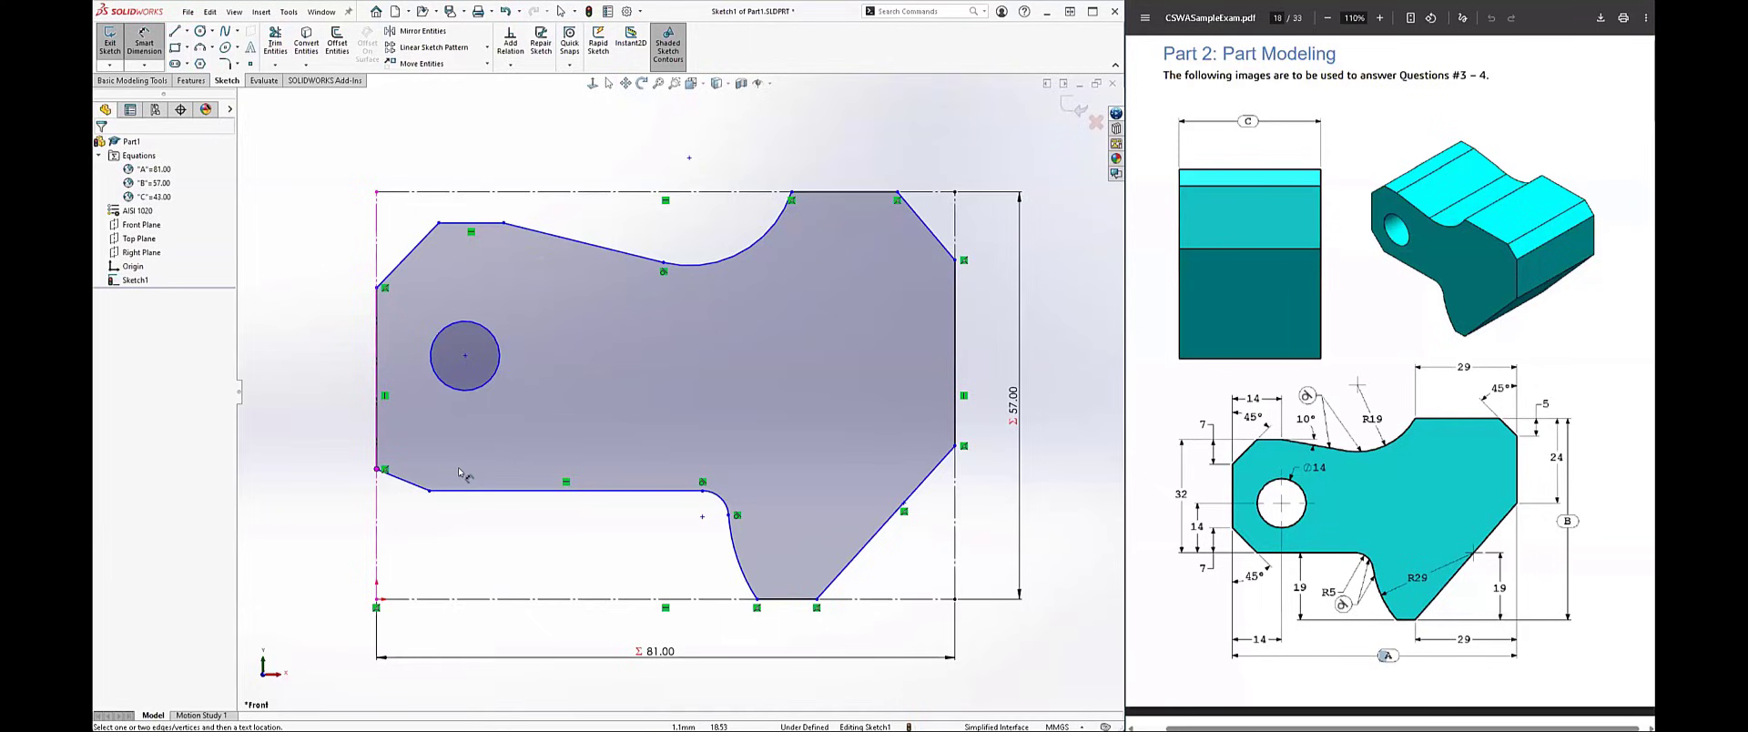
click(478, 491)
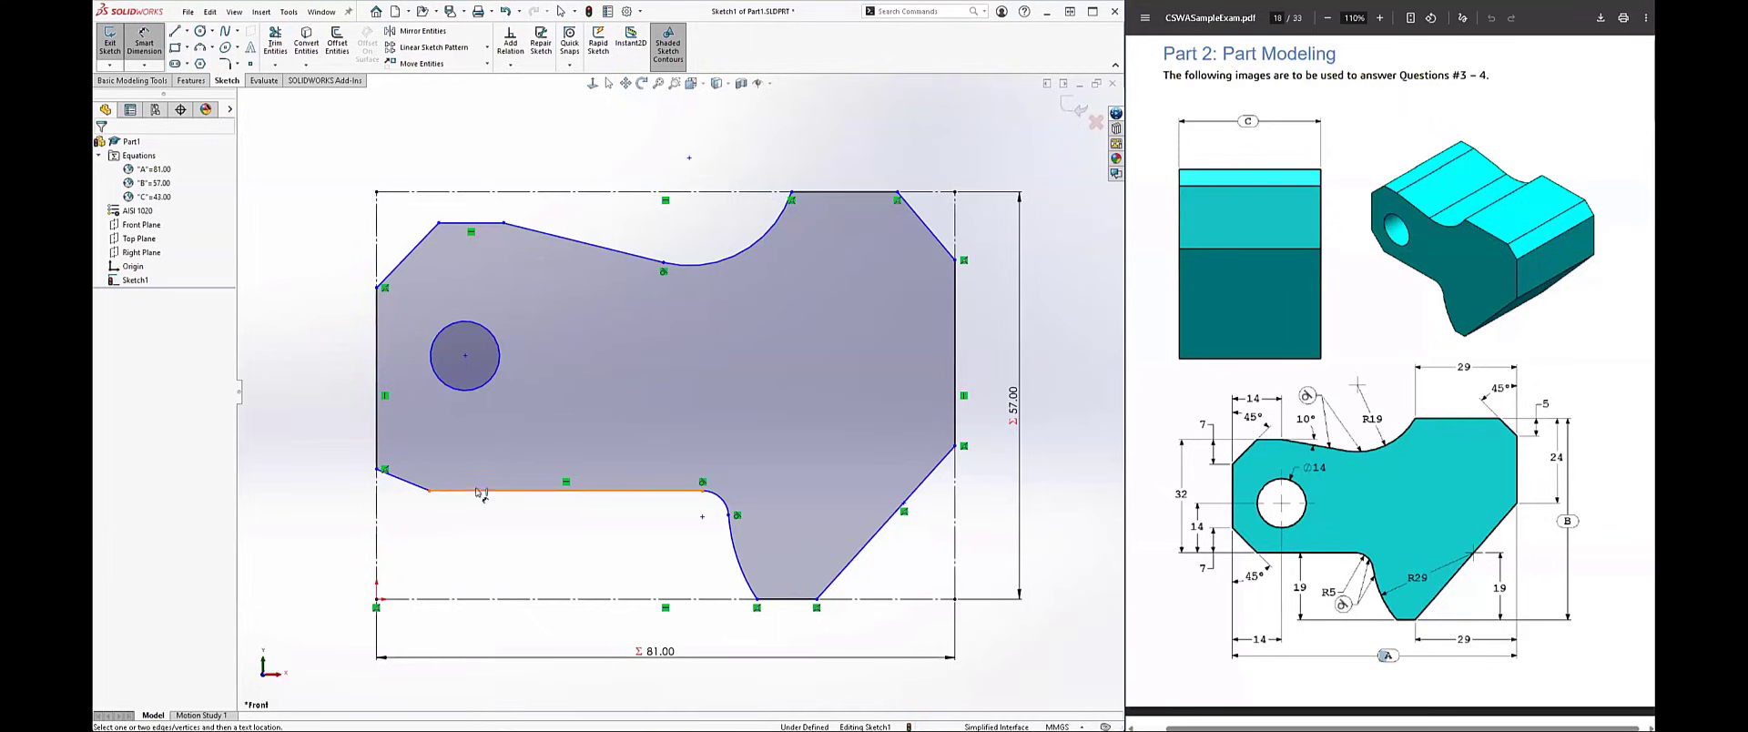
click(489, 224)
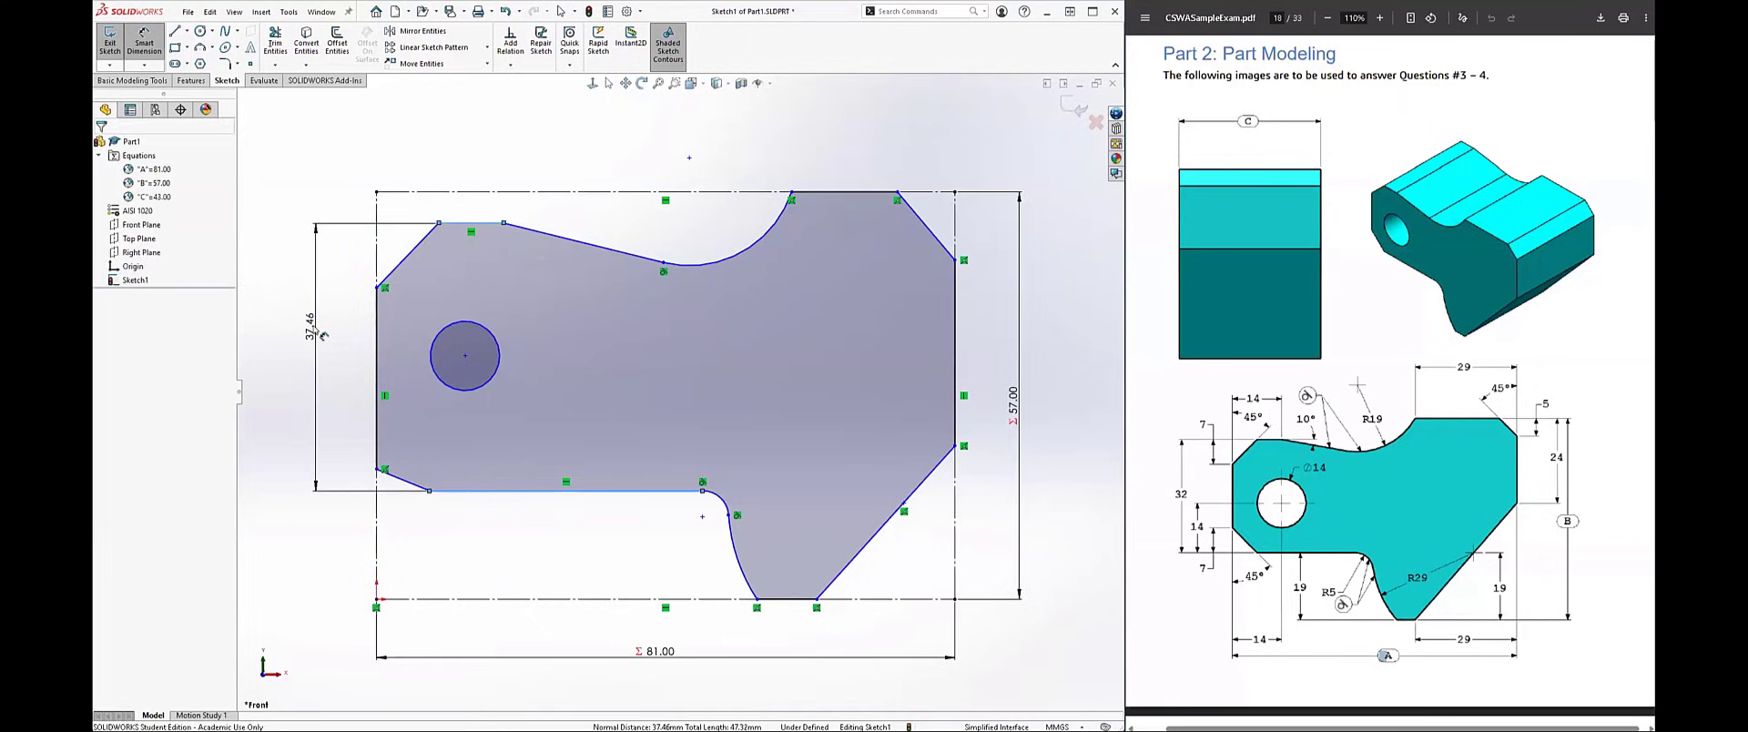
click(324, 336)
key(Return)
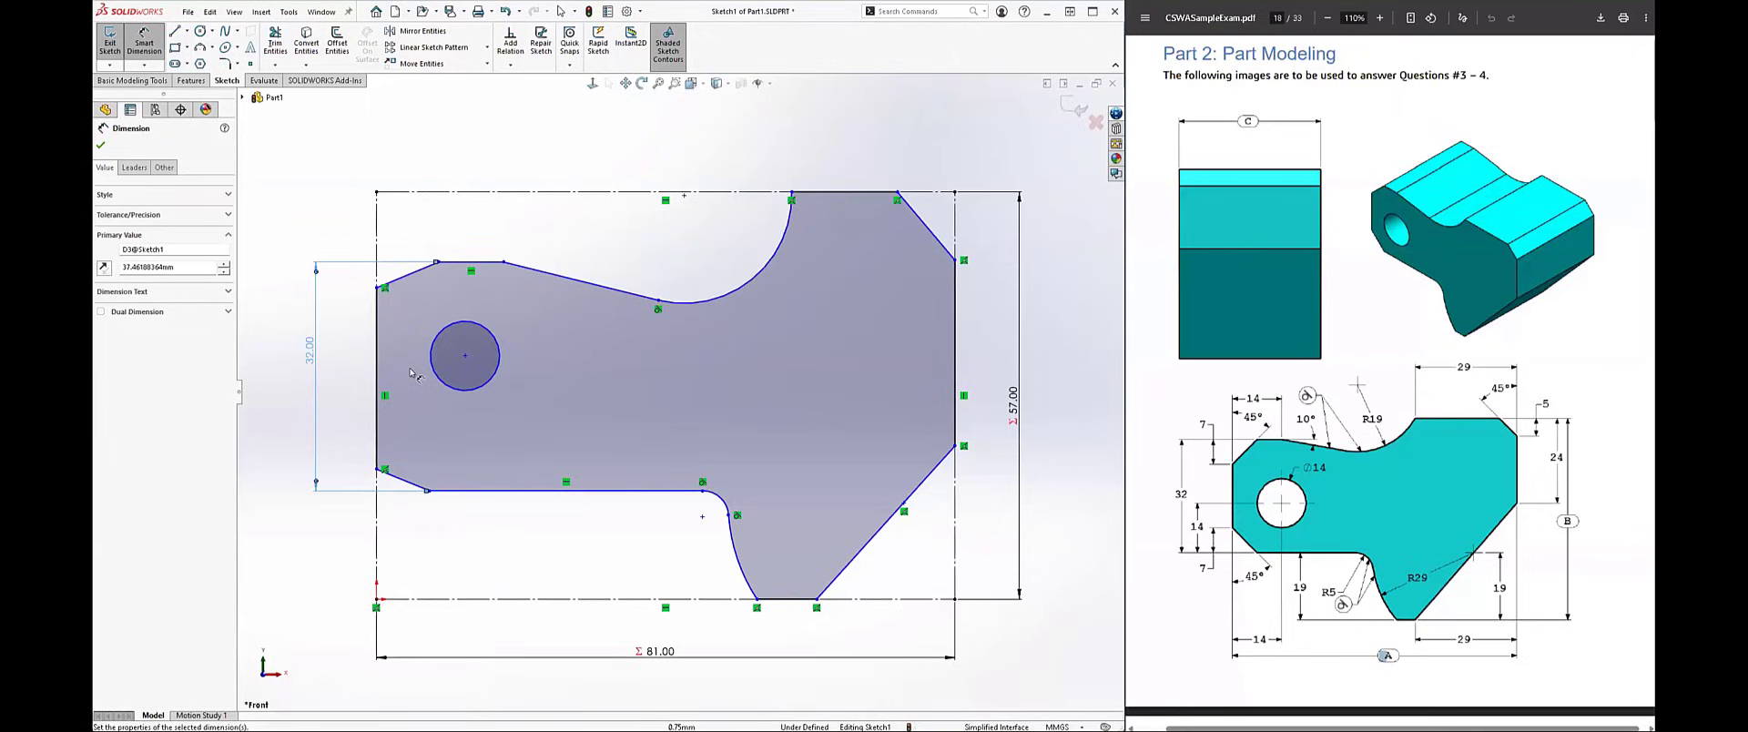
Step: Dimension the lower-left slanted corner with a 45° angle to the left edge and a 7 mm vertical height
click(378, 432)
click(402, 480)
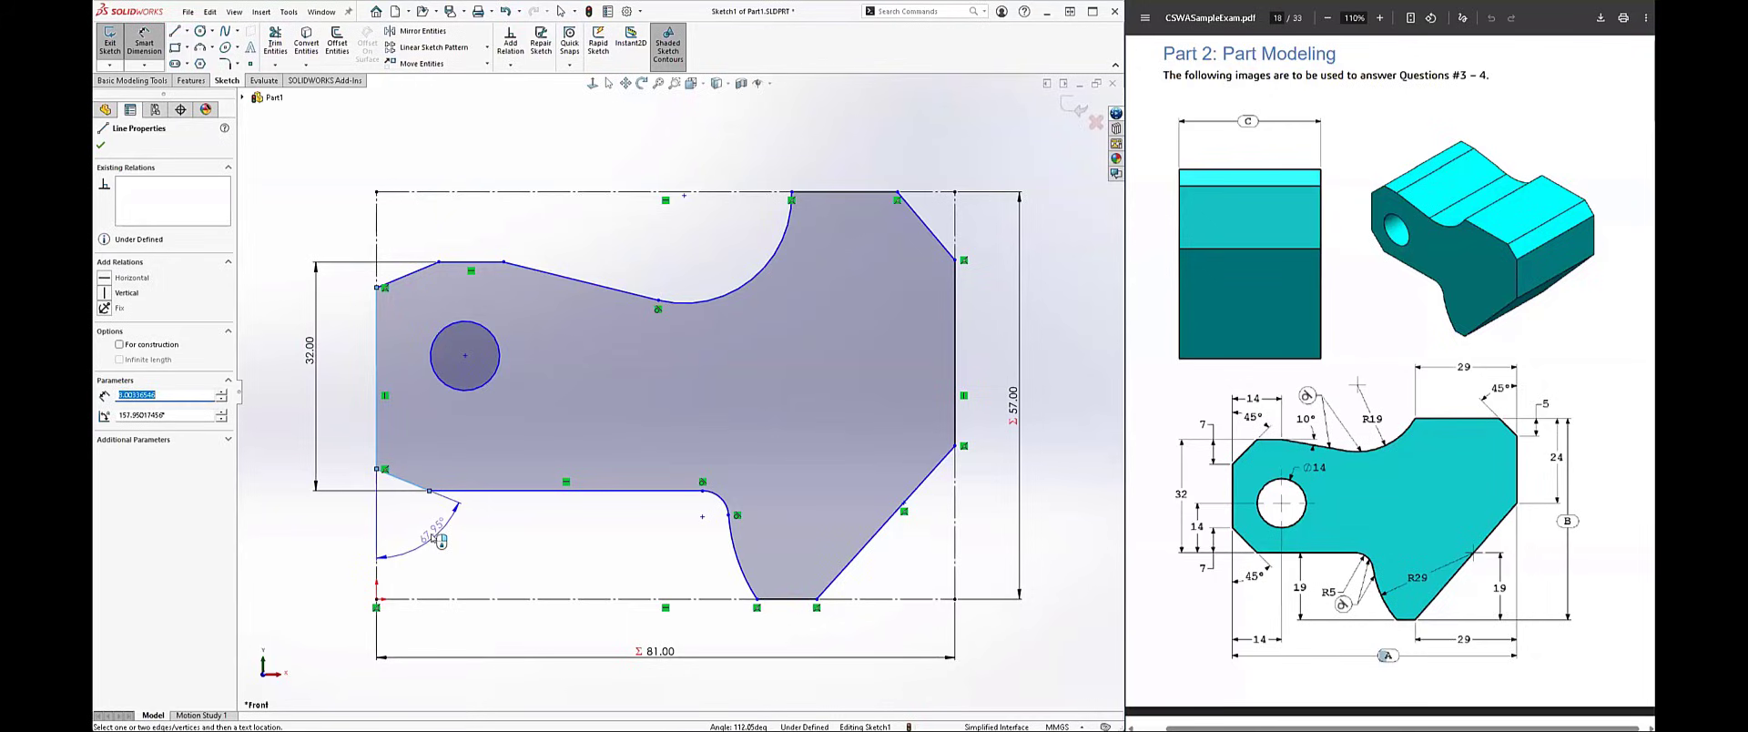
click(435, 537)
text(45)
key(Return)
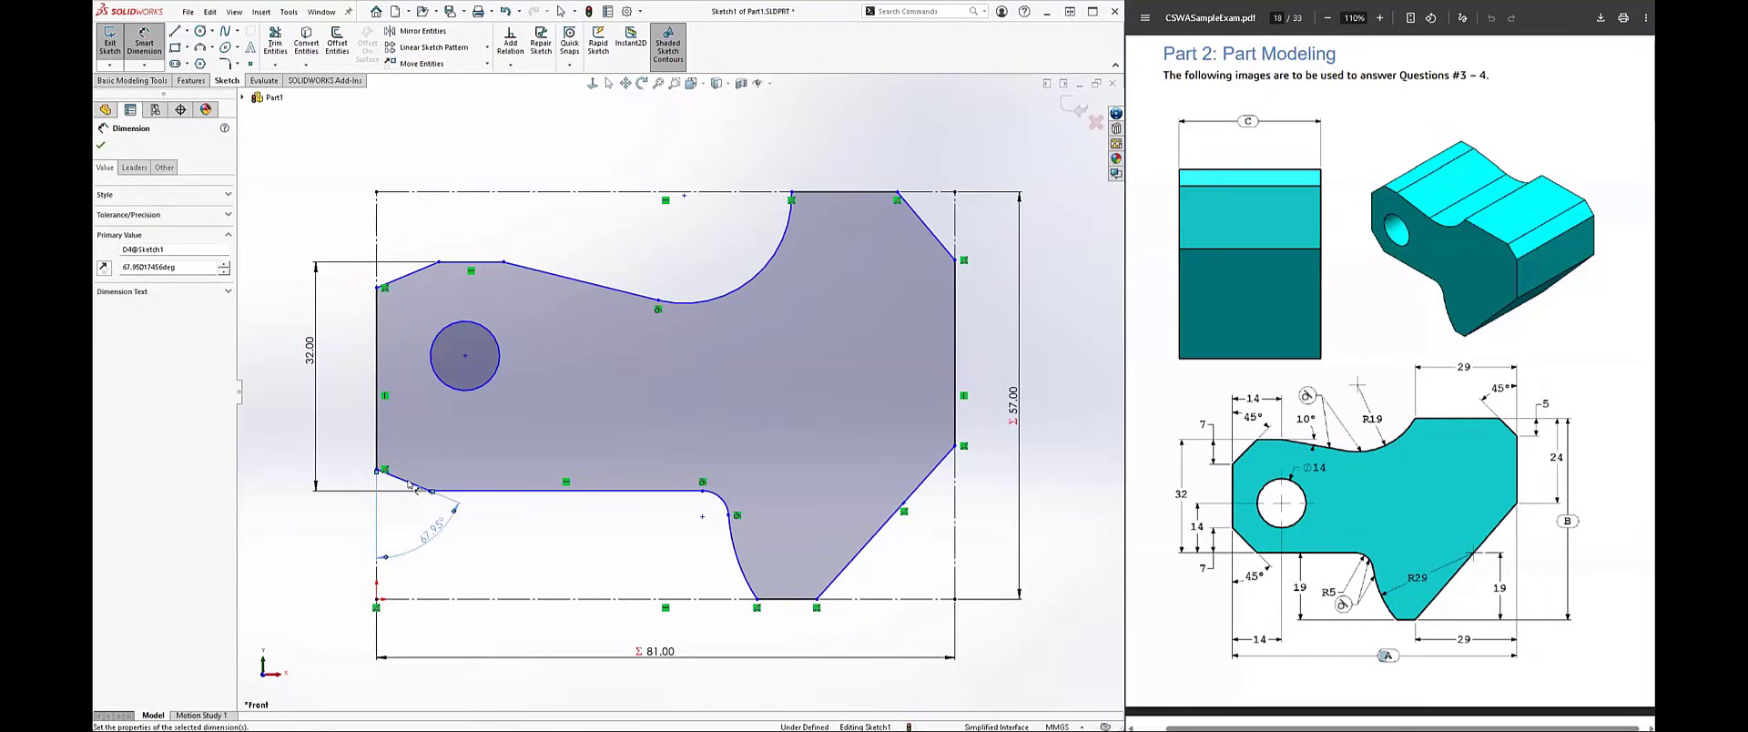
click(411, 475)
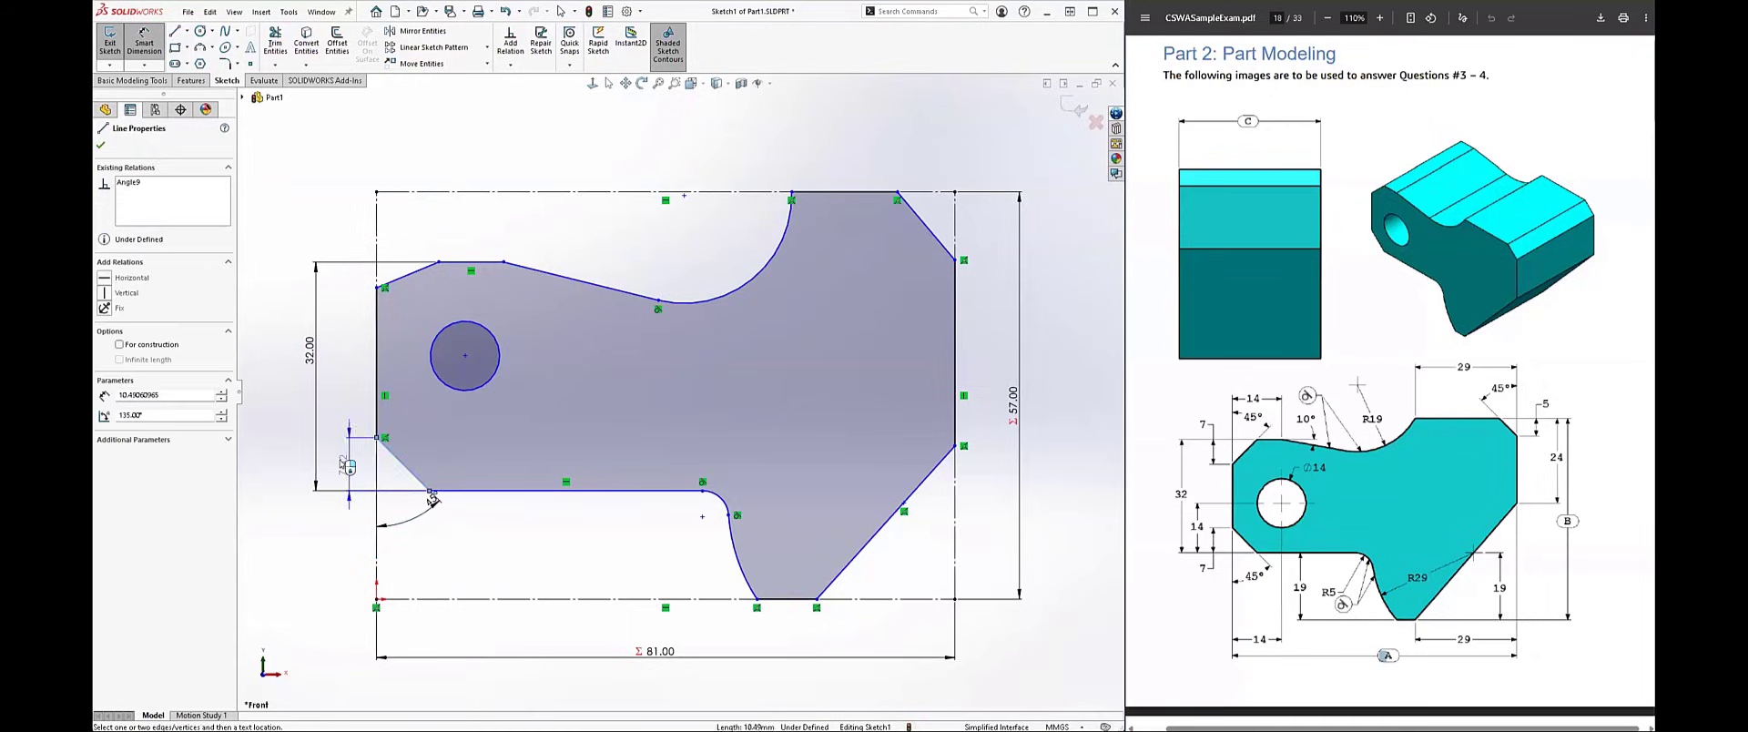
click(333, 463)
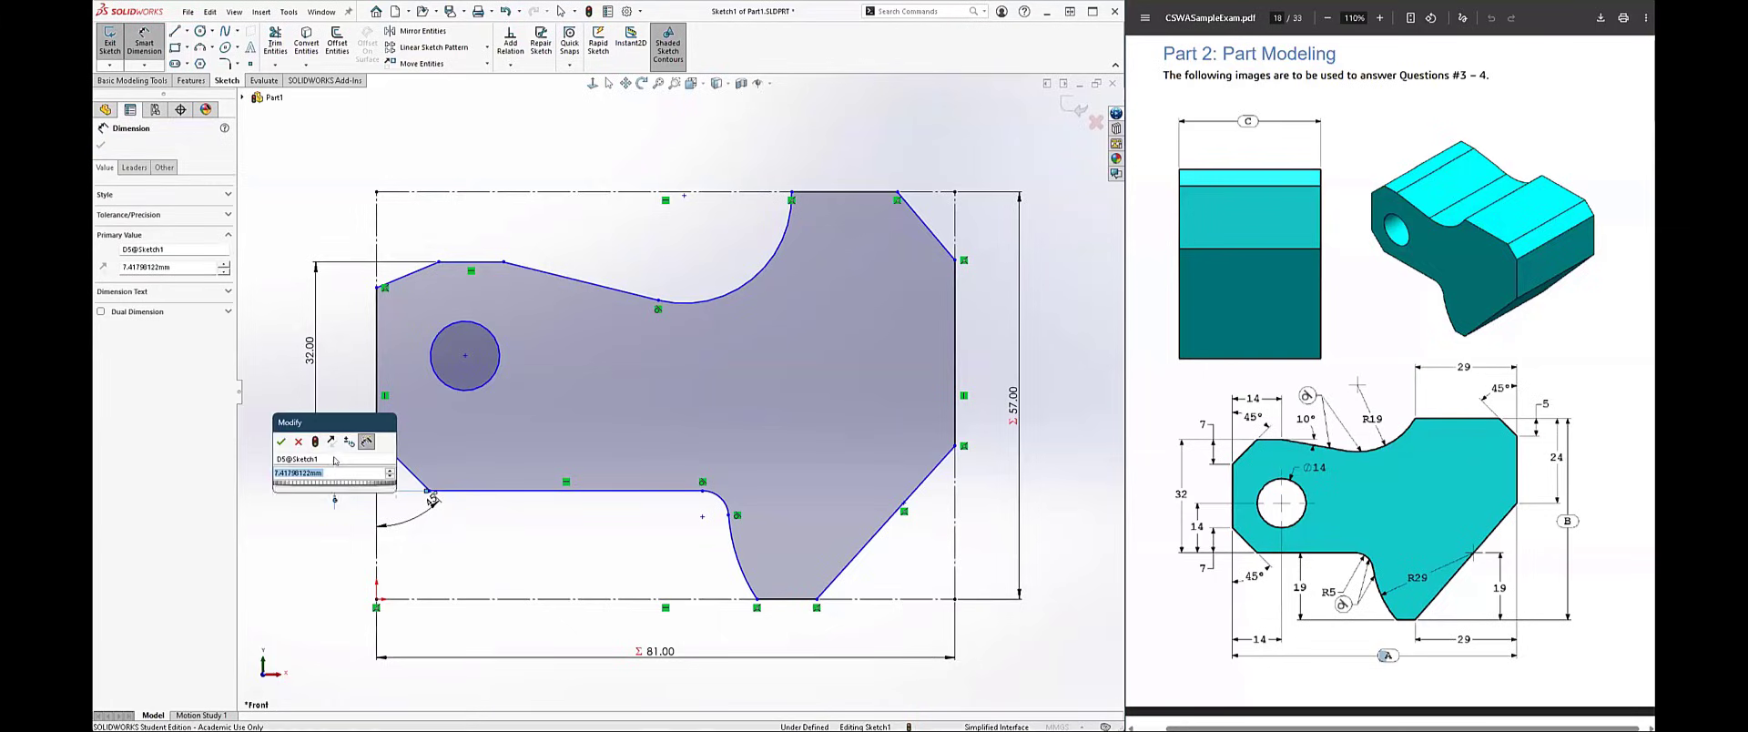
text(7)
key(Return)
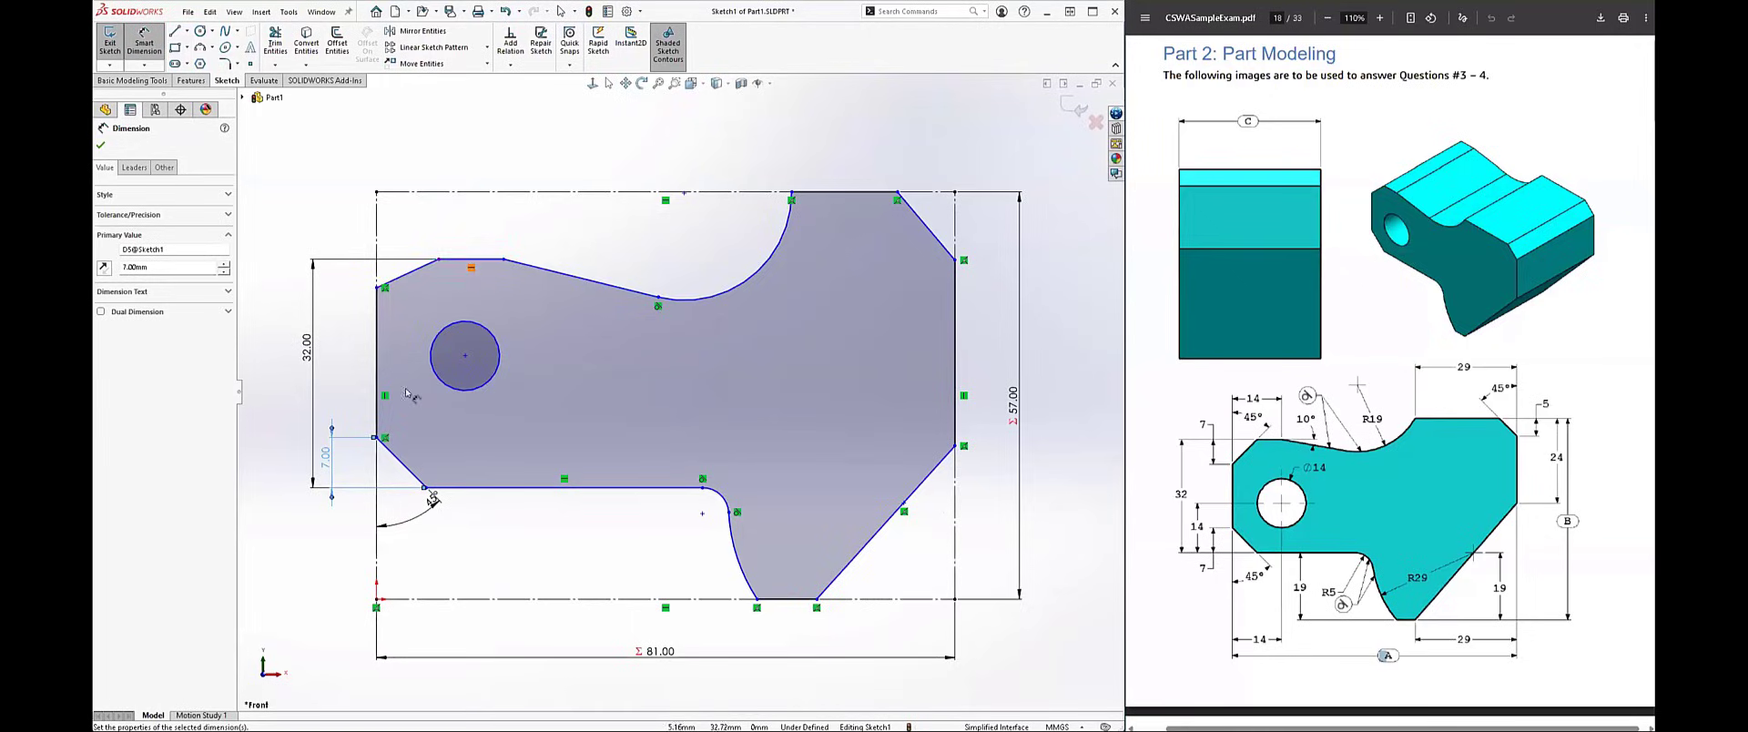
Step: Dimension the upper-left slanted corner with a 7 mm vertical height and a 45° angle to the left edge
click(411, 272)
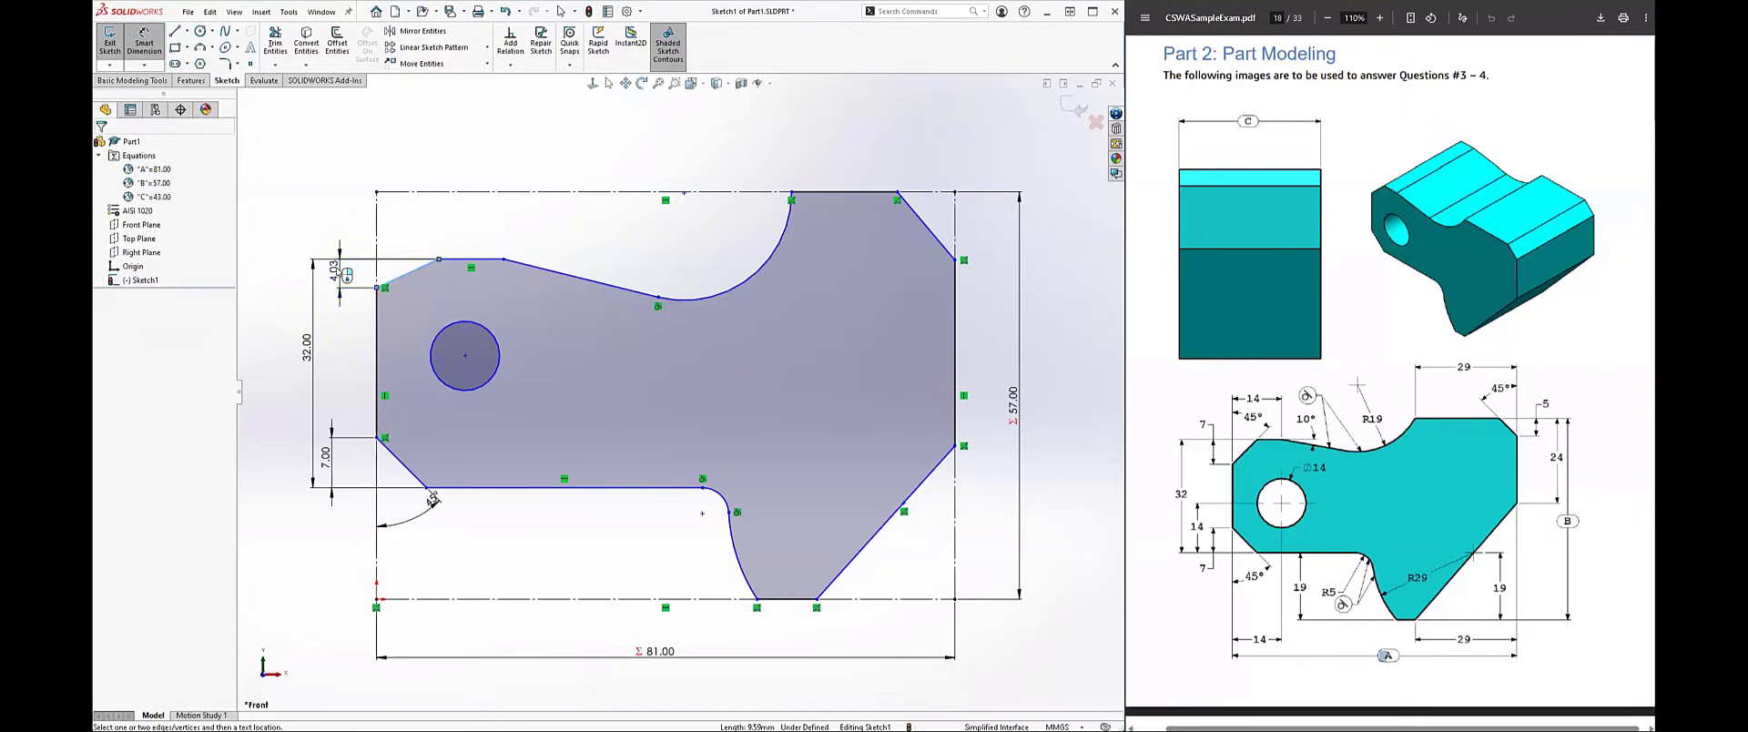
click(339, 272)
key(Return)
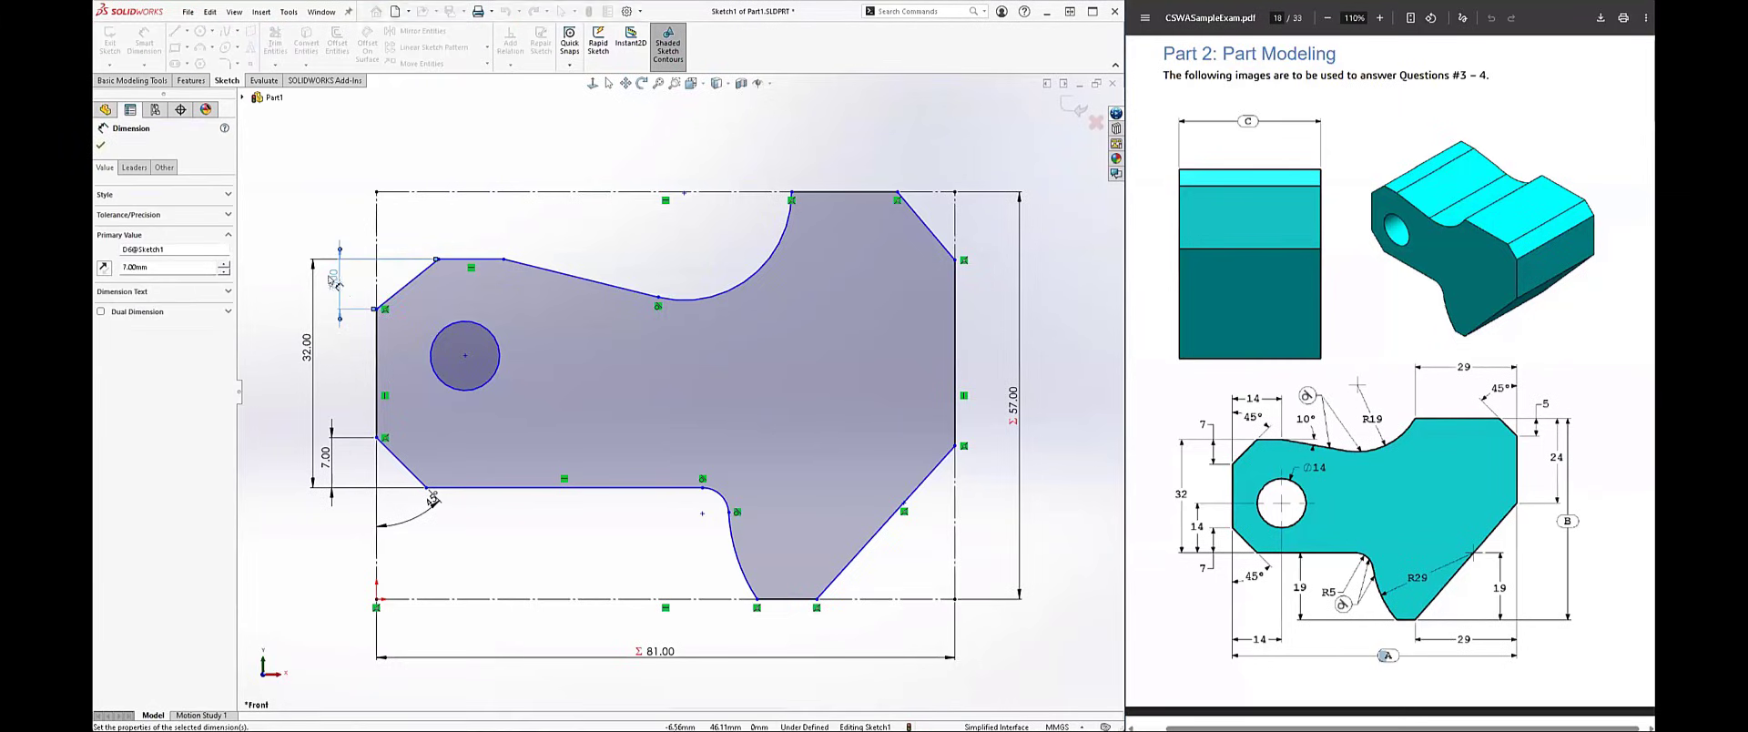
click(391, 296)
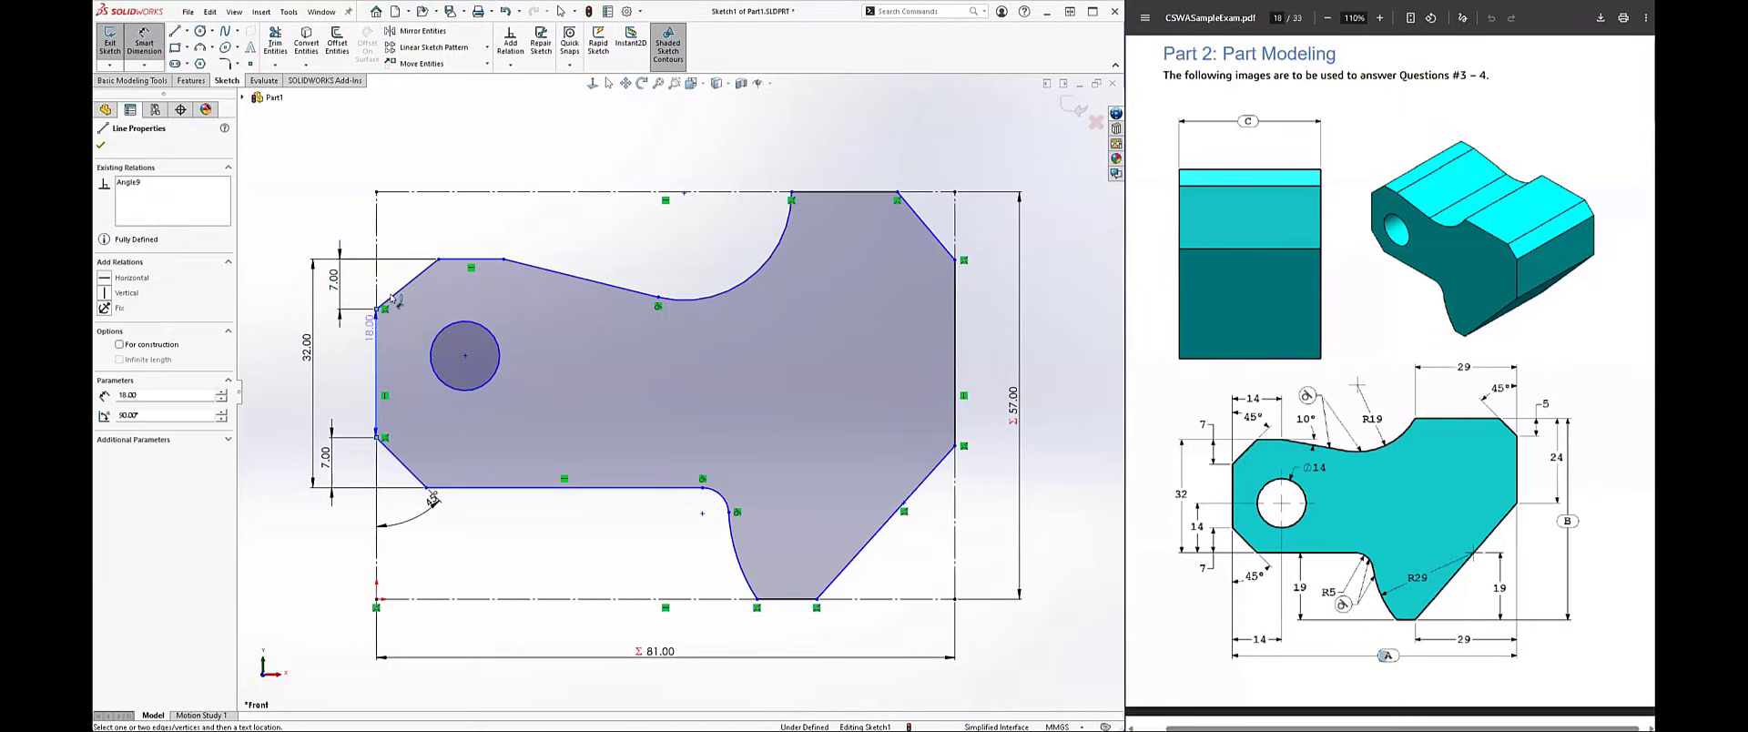
click(377, 321)
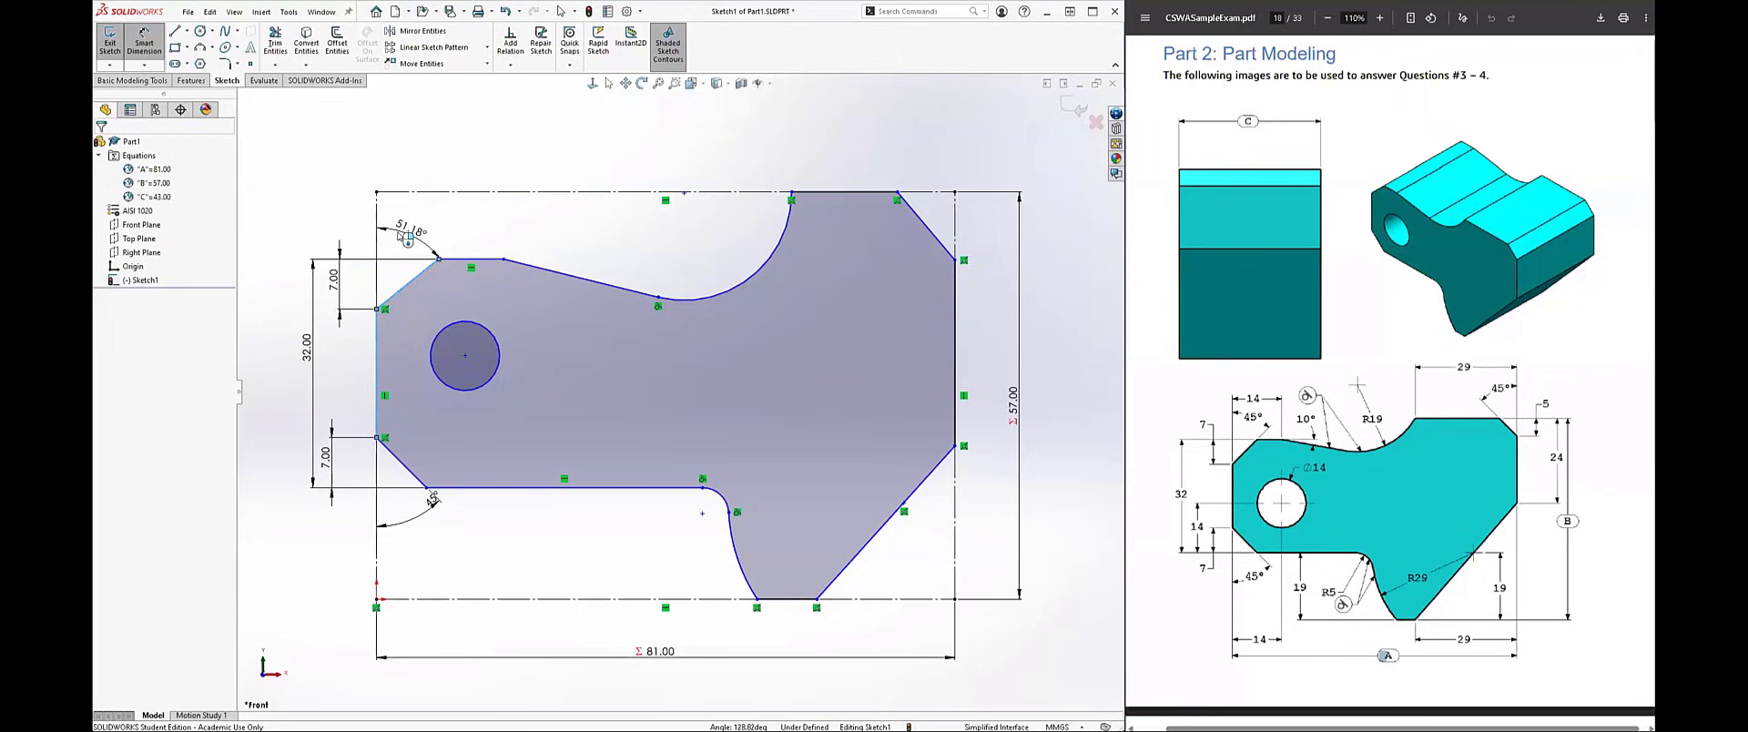
click(406, 236)
key(Return)
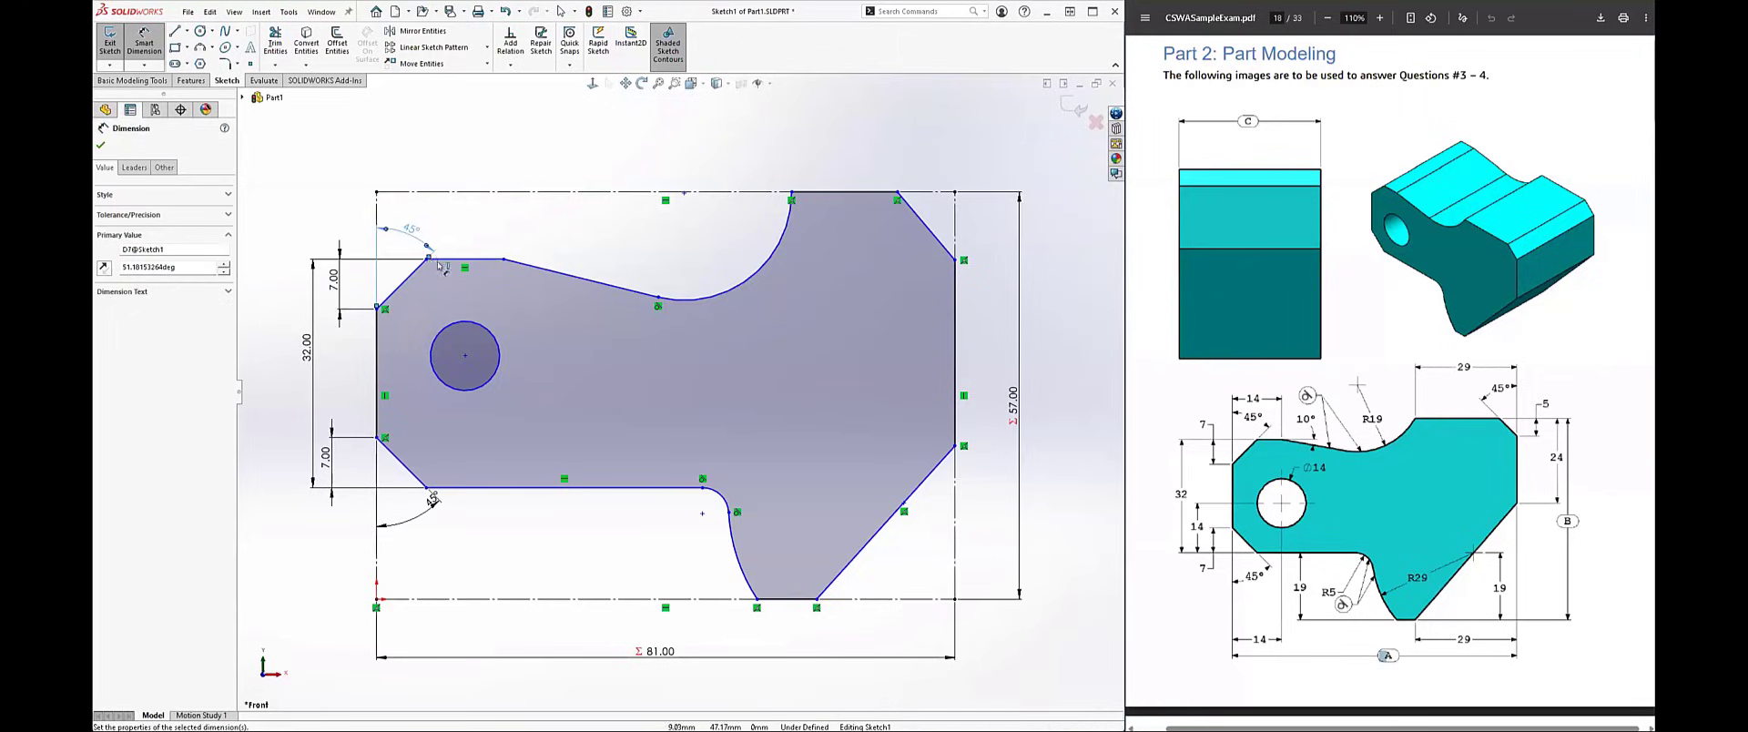
Step: Dimension the distance from the left edge to the short upper horizontal line's right end as 14 mm
click(503, 259)
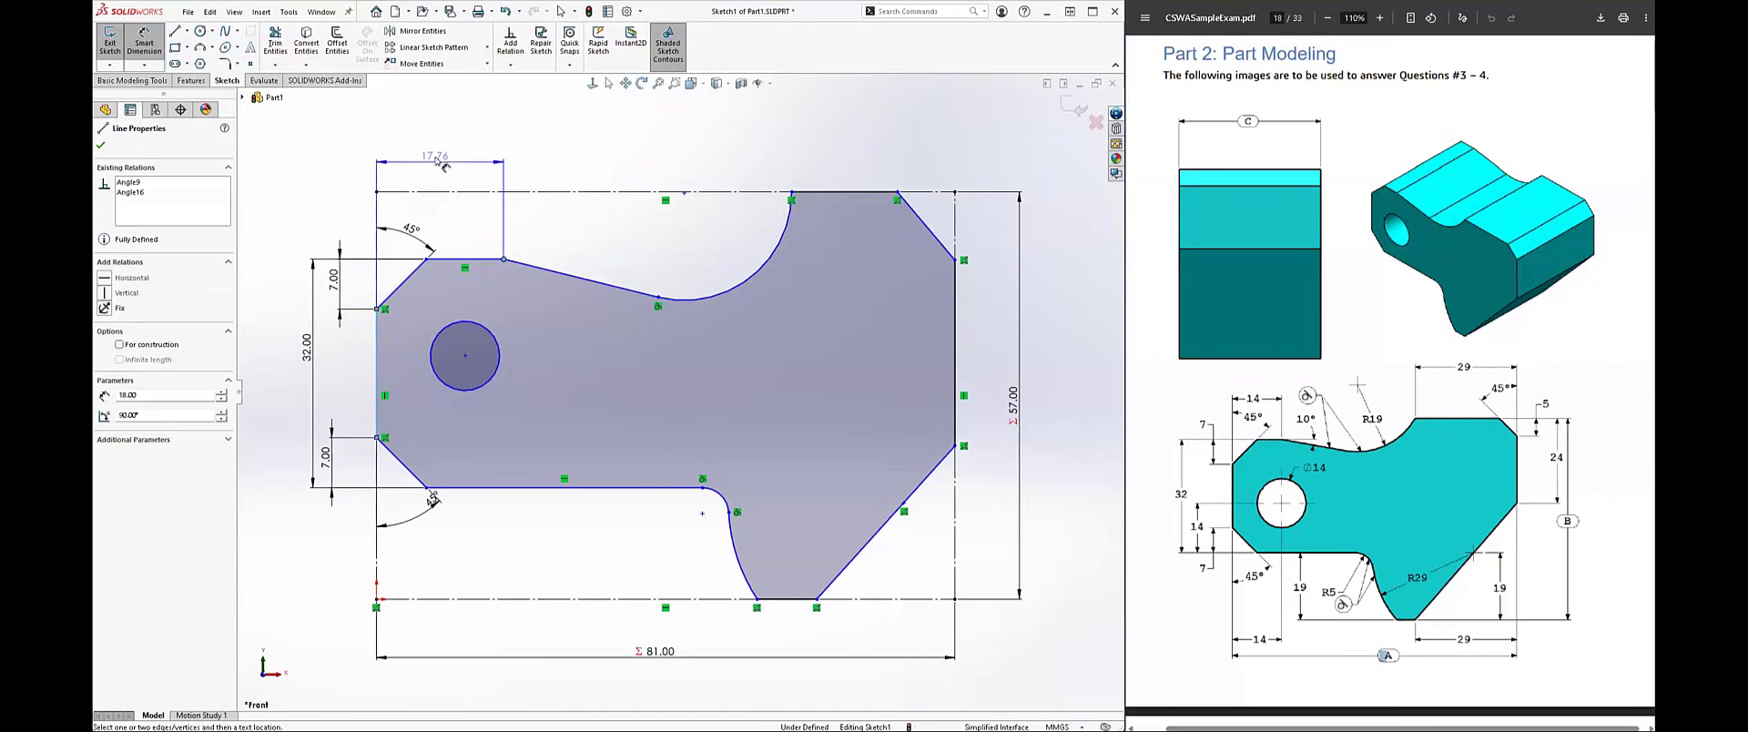
click(418, 165)
key(Return)
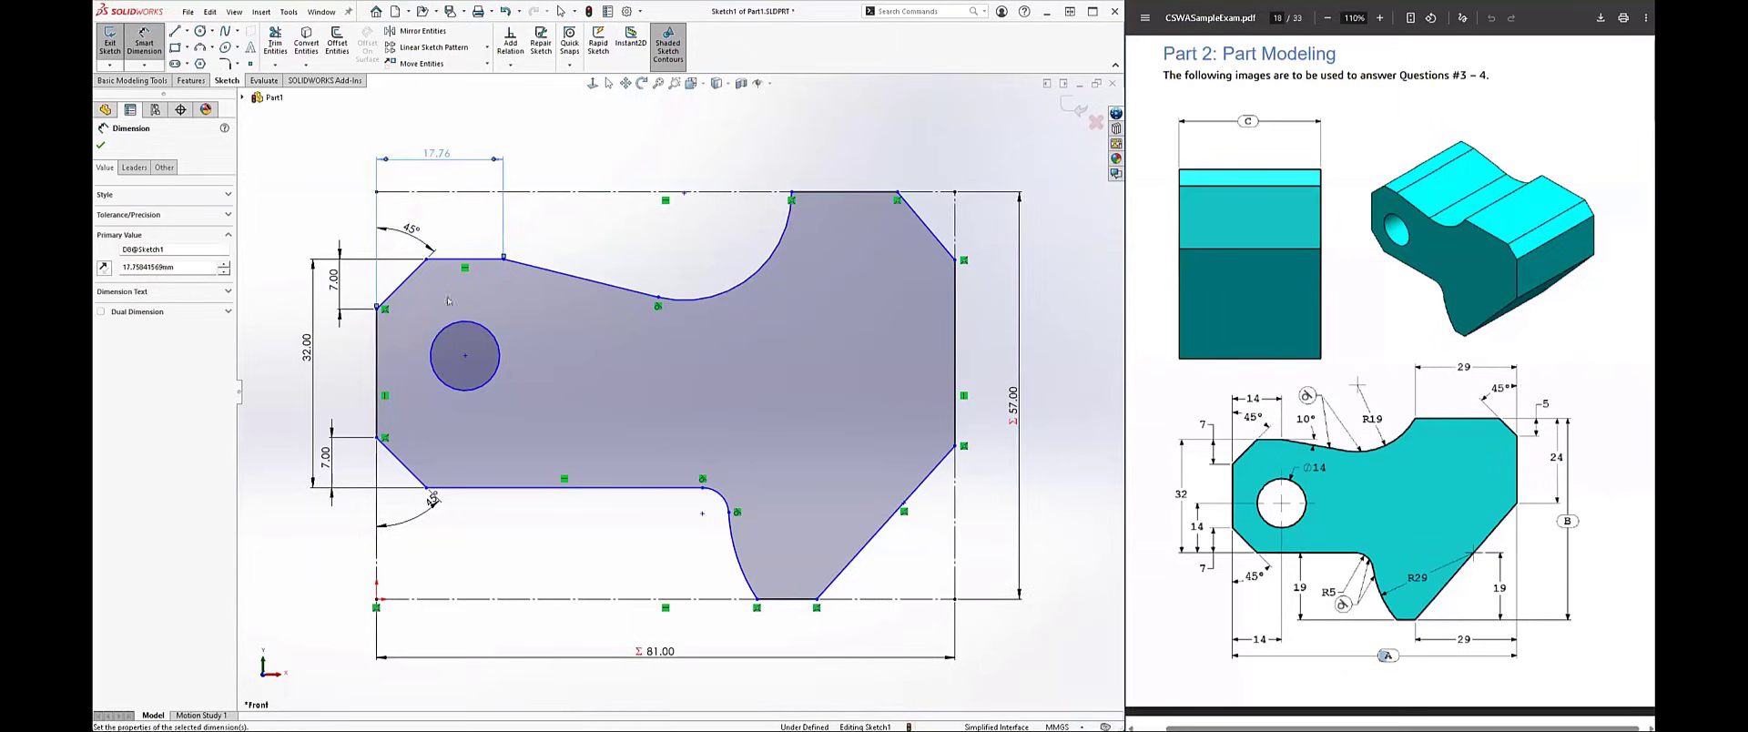
Step: Set the angle between the short upper horizontal line and the gently descending line to 10°
click(464, 259)
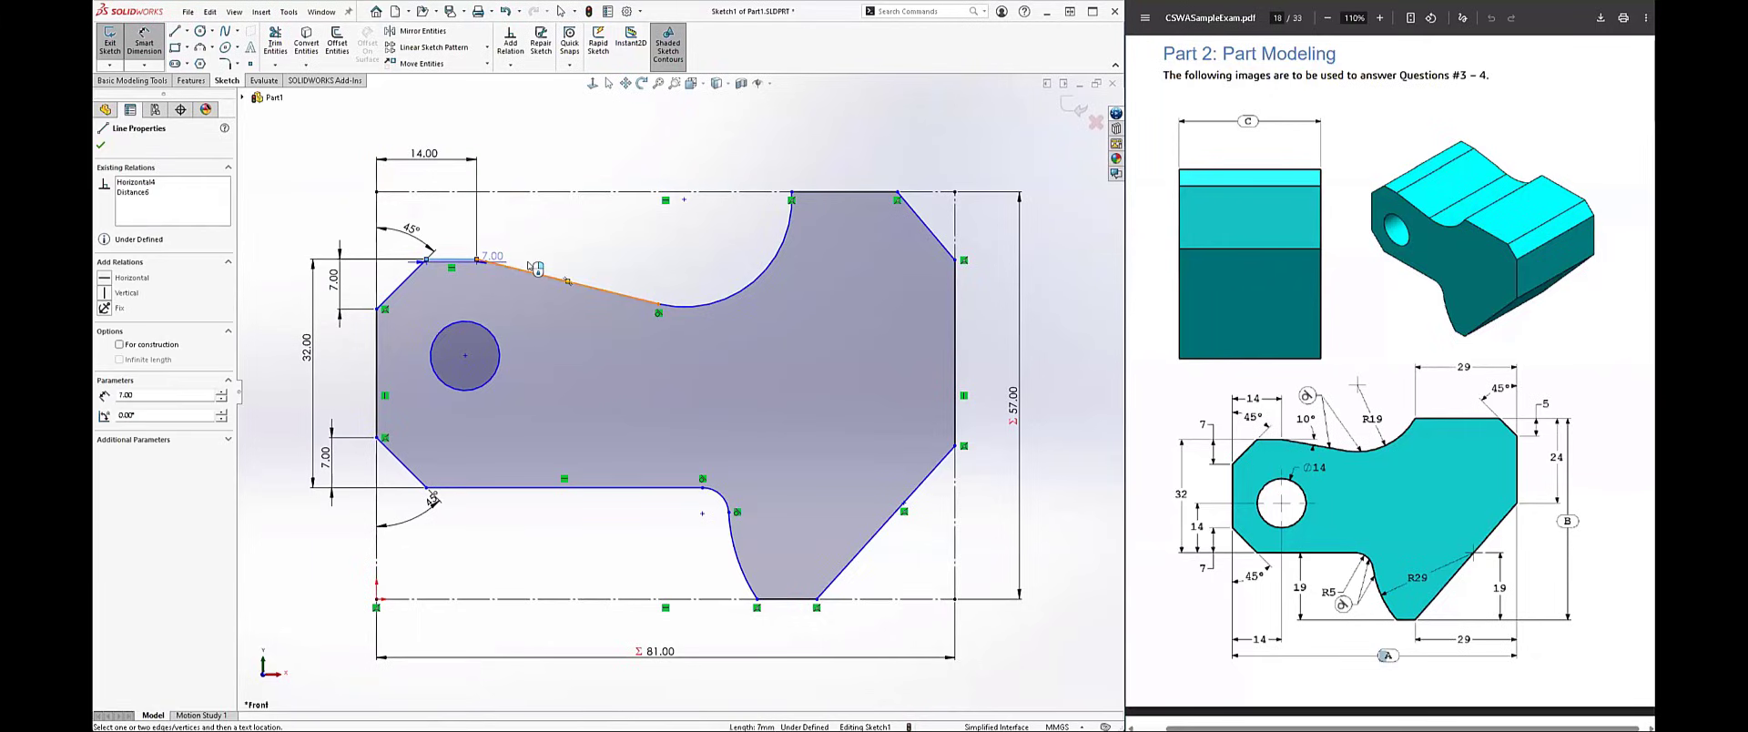
click(544, 275)
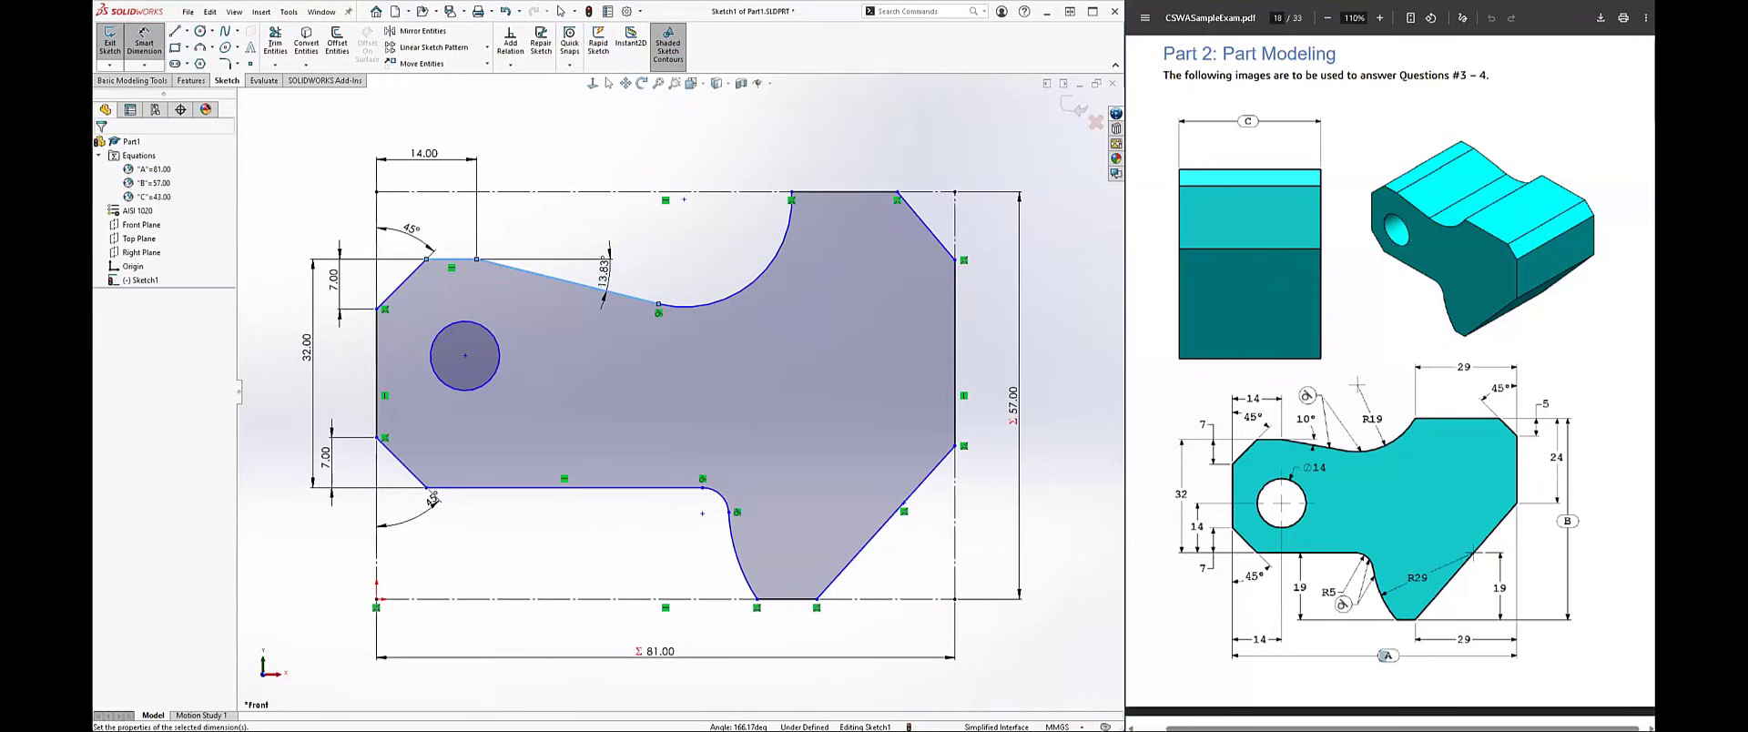
click(595, 276)
text(10)
key(Return)
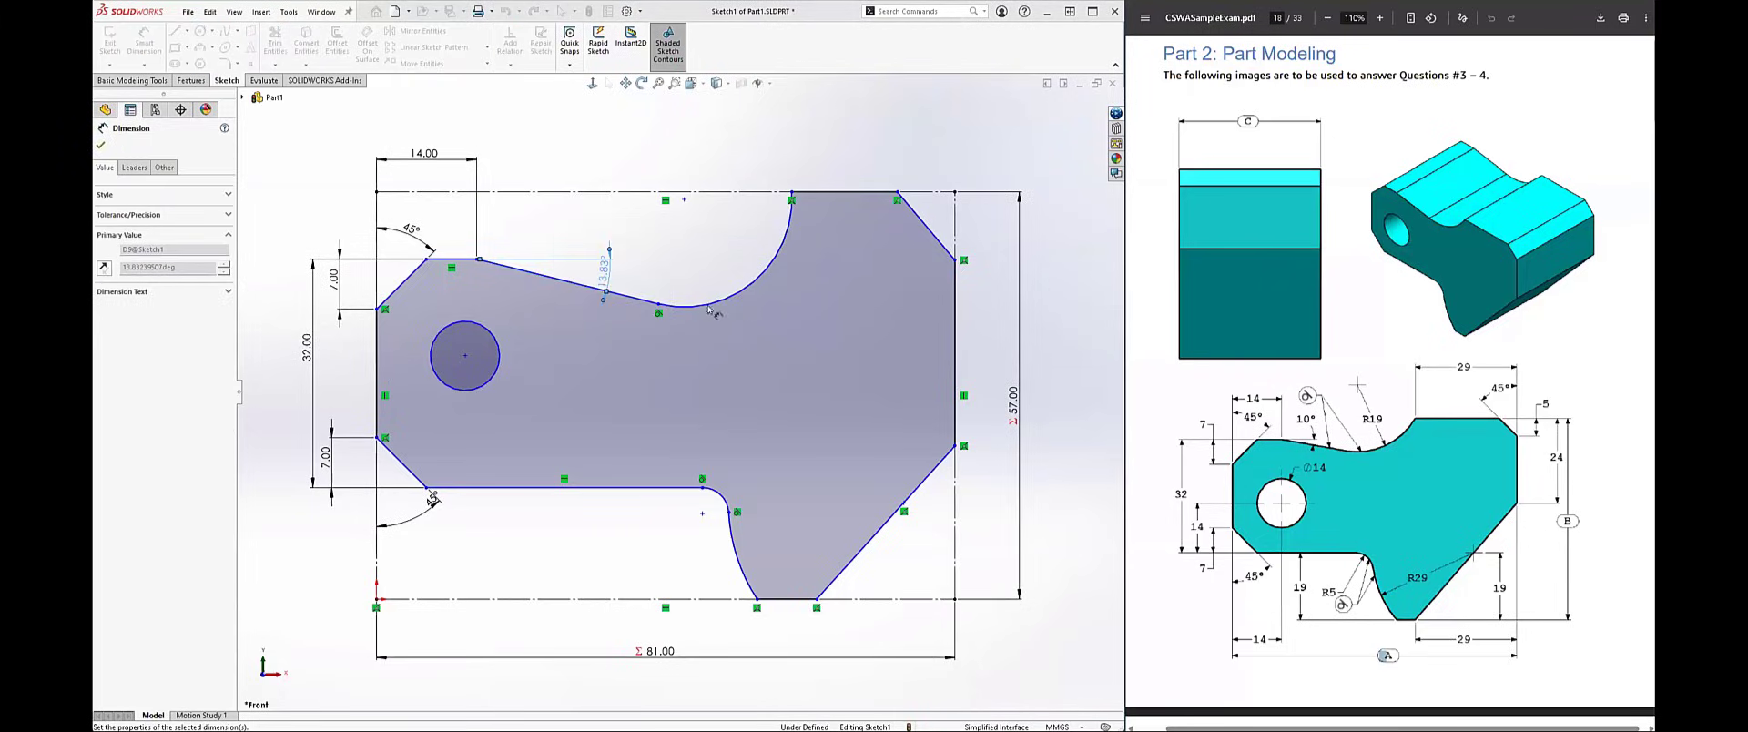
Step: Dimension the large concave upper arc with a radius of 19 mm
click(705, 249)
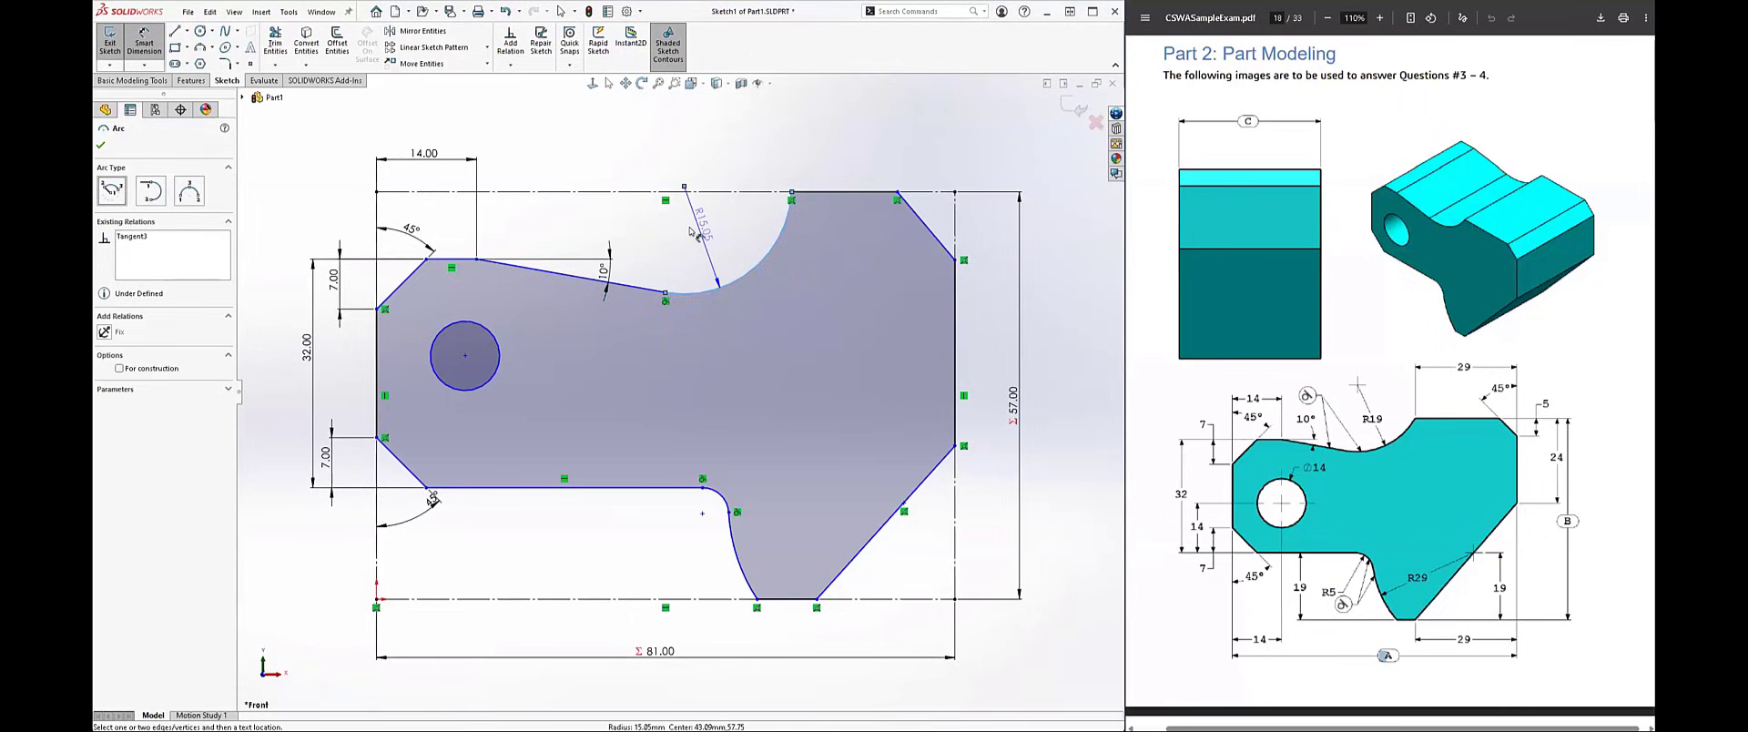
click(700, 238)
text(19)
key(Return)
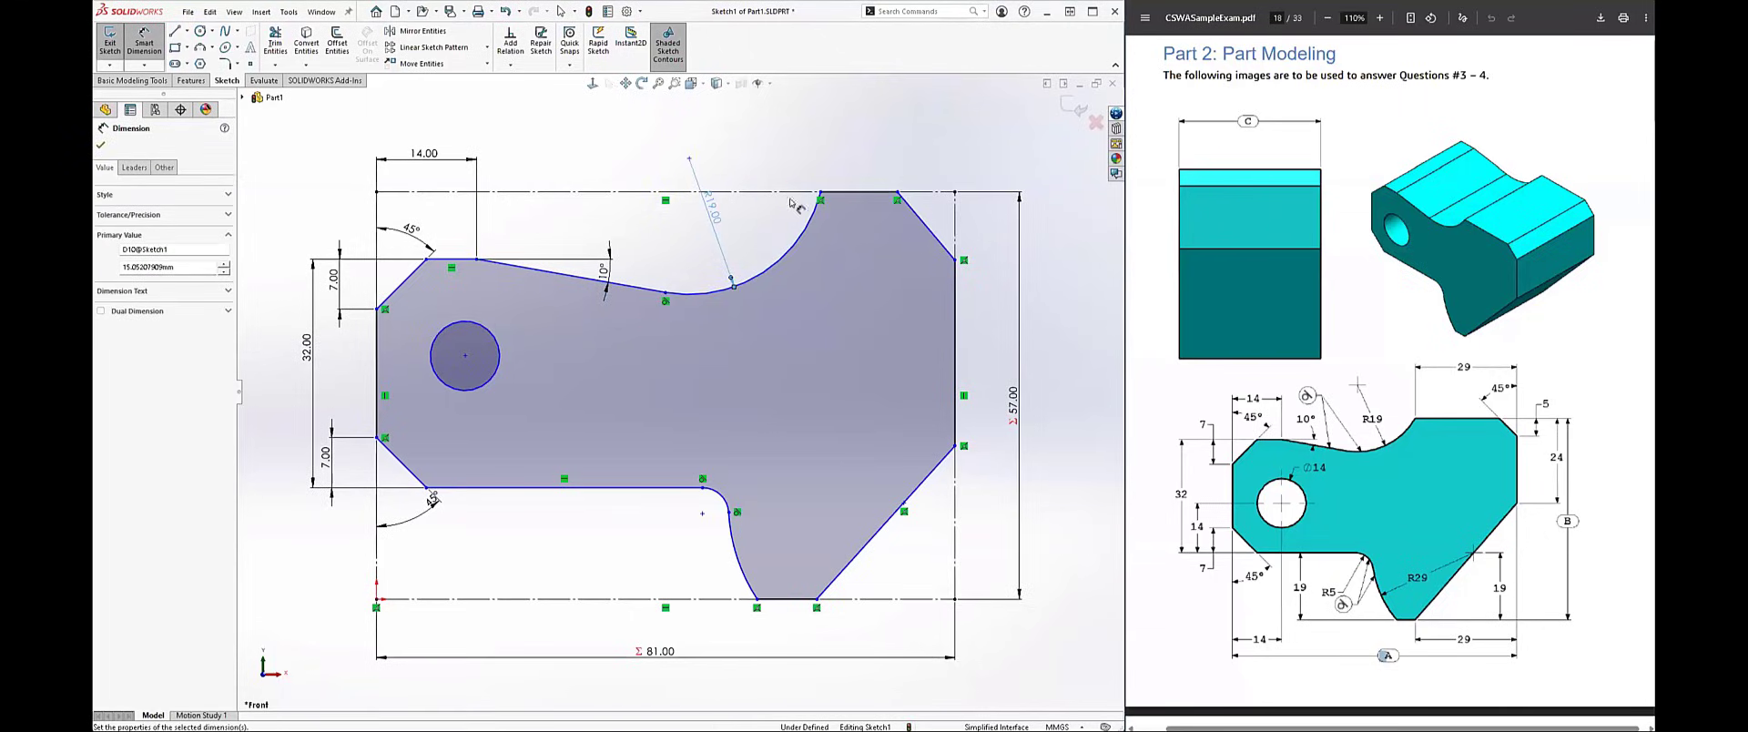
Step: Dimension the horizontal distance from the upper arc's top endpoint to the right edge as 29 mm
click(954, 260)
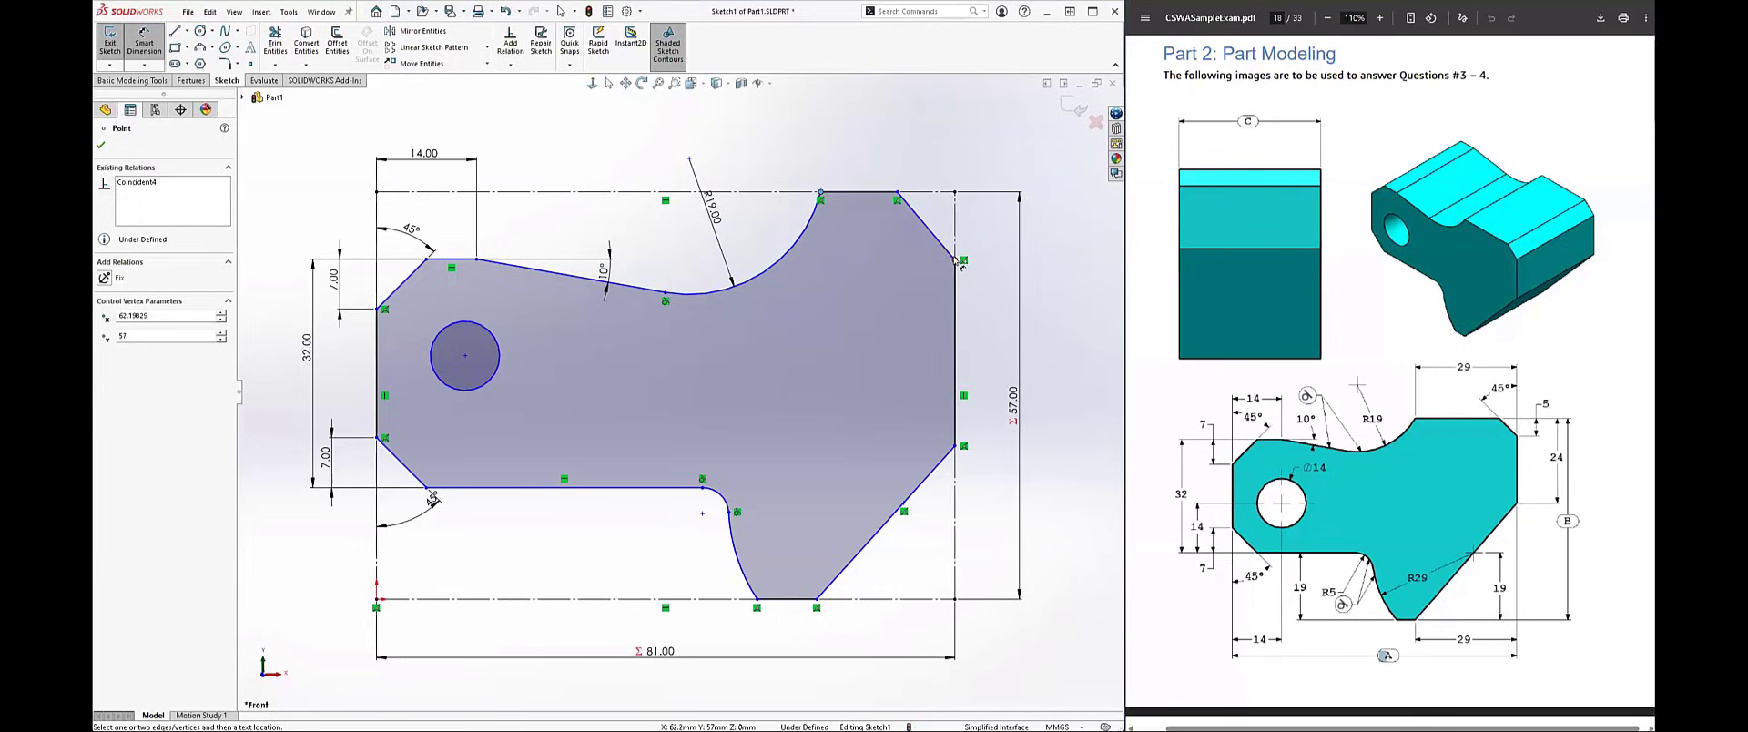
click(820, 192)
click(874, 117)
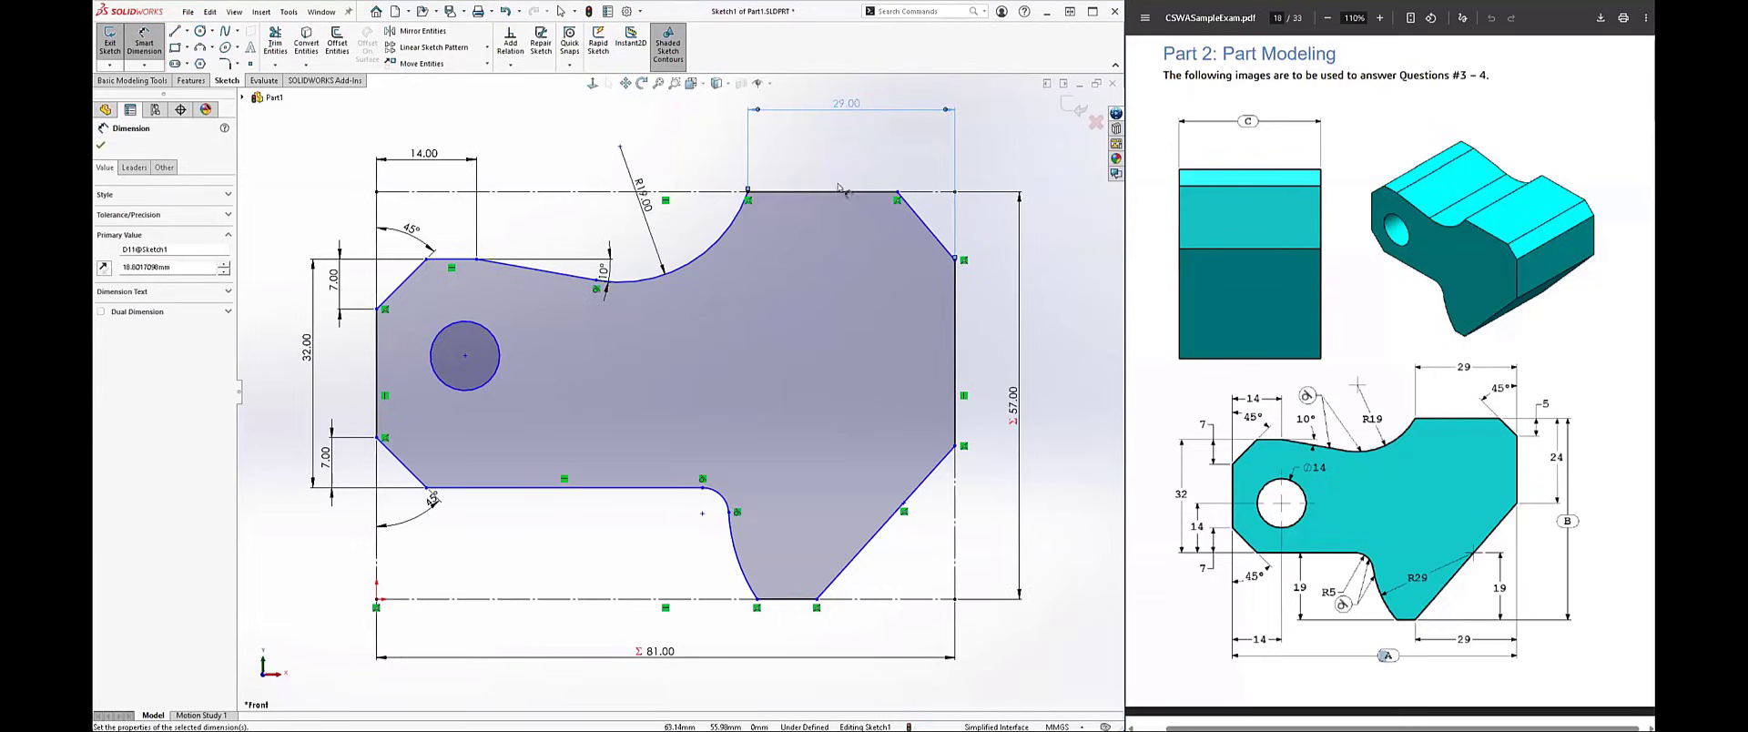
Step: Dimension the upper-right chamfer line with a 45° angle from the top horizontal and a vertical height of 5 mm
click(925, 226)
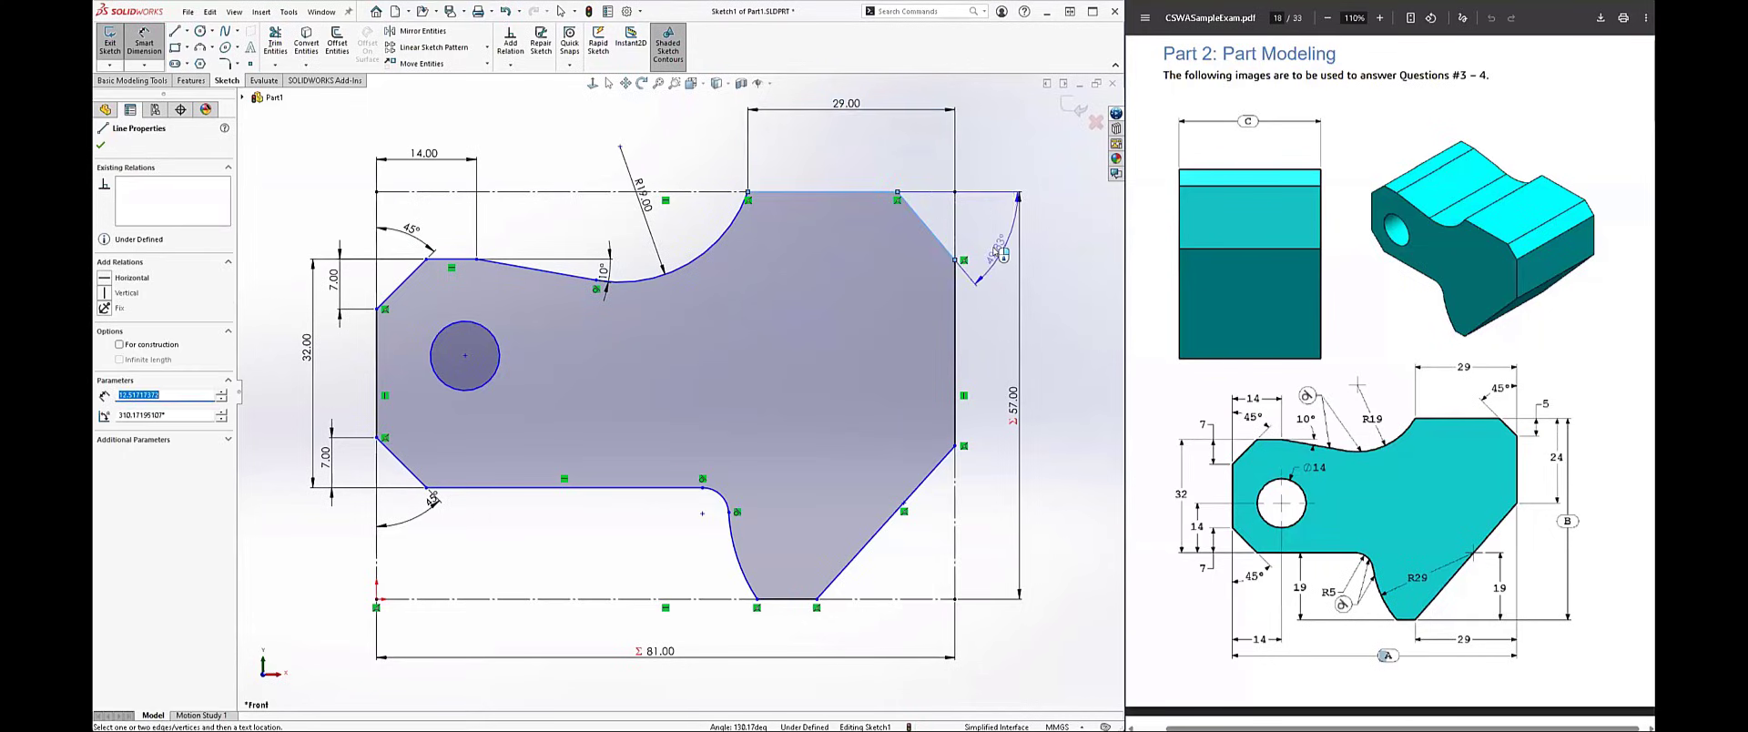
click(1002, 253)
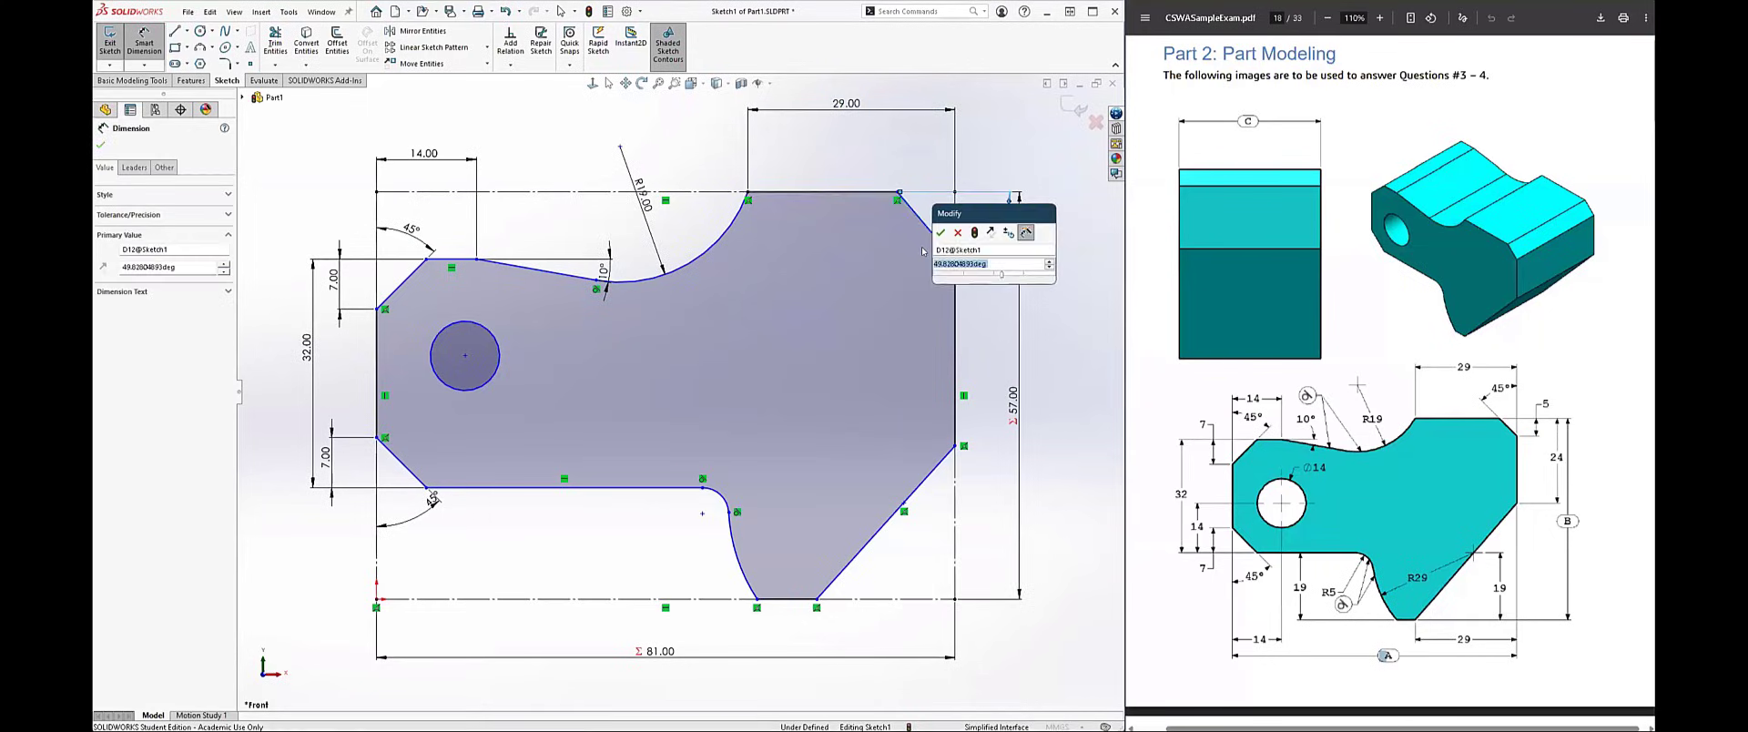
text(45)
key(Return)
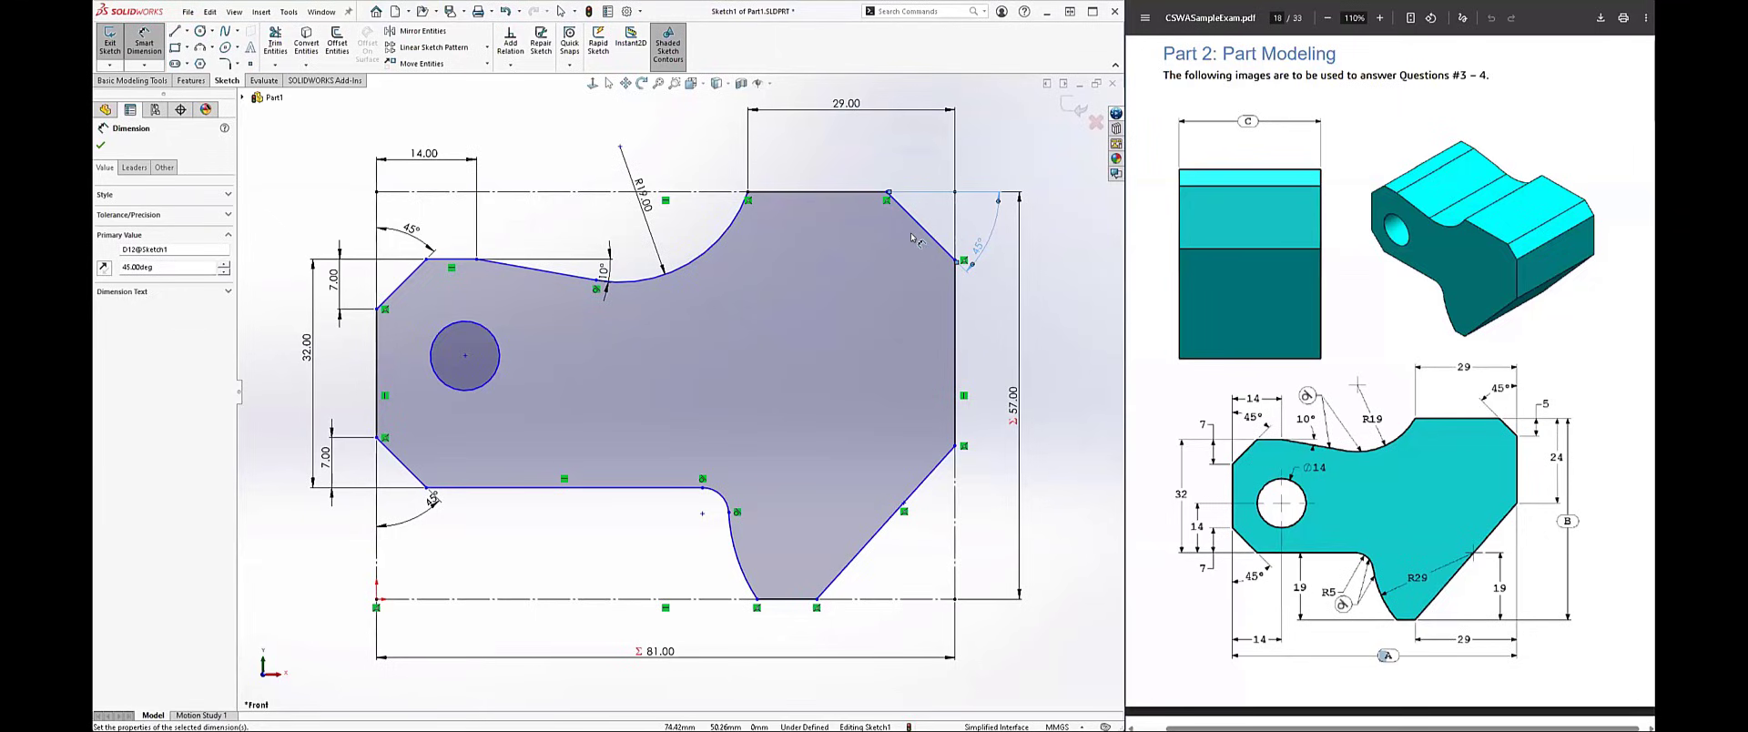
click(963, 226)
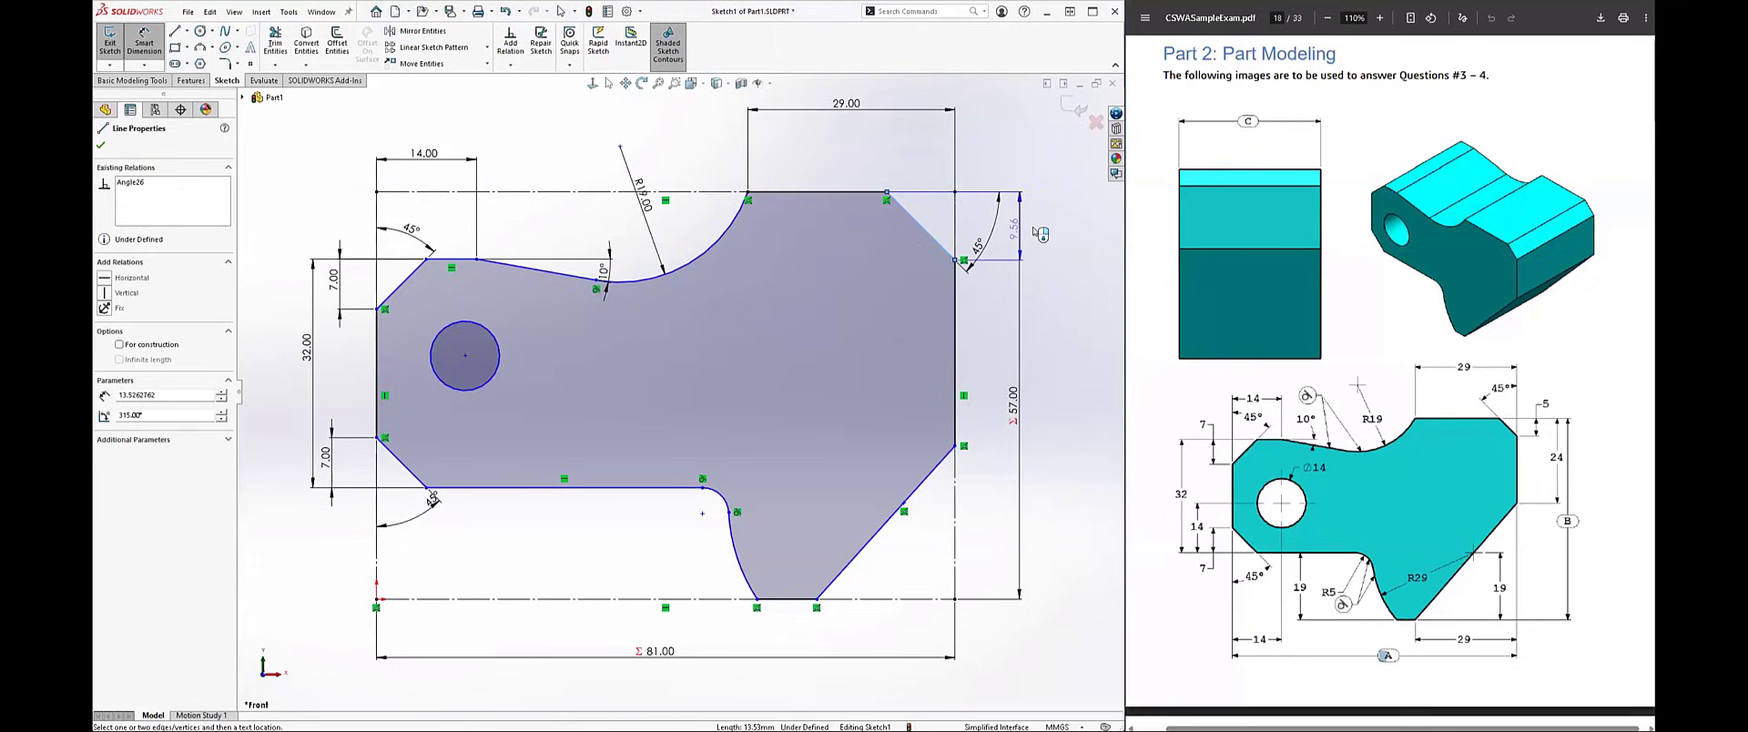
click(976, 247)
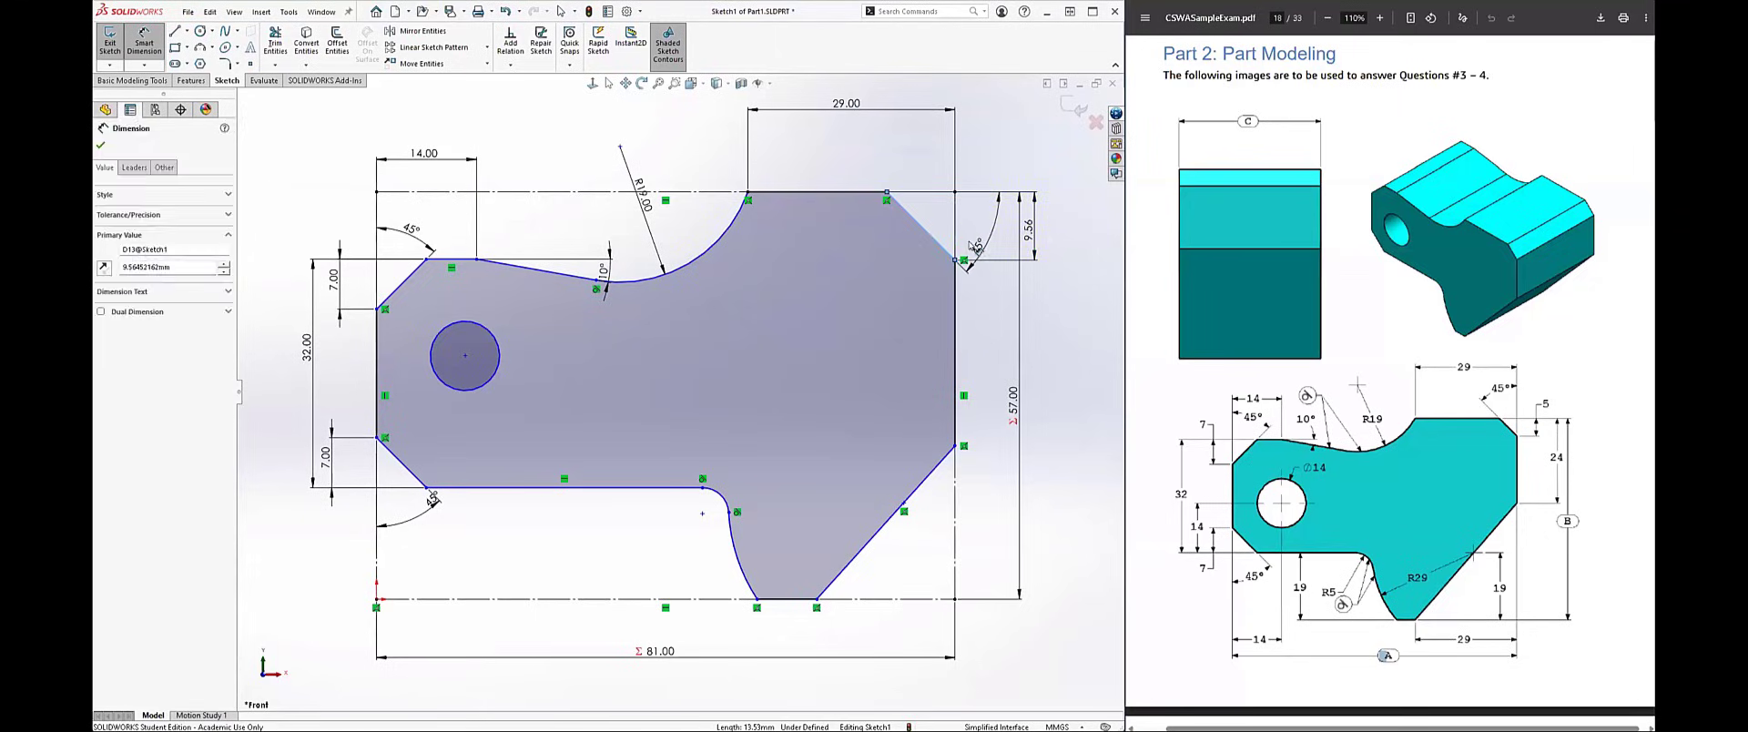
text(5)
key(Return)
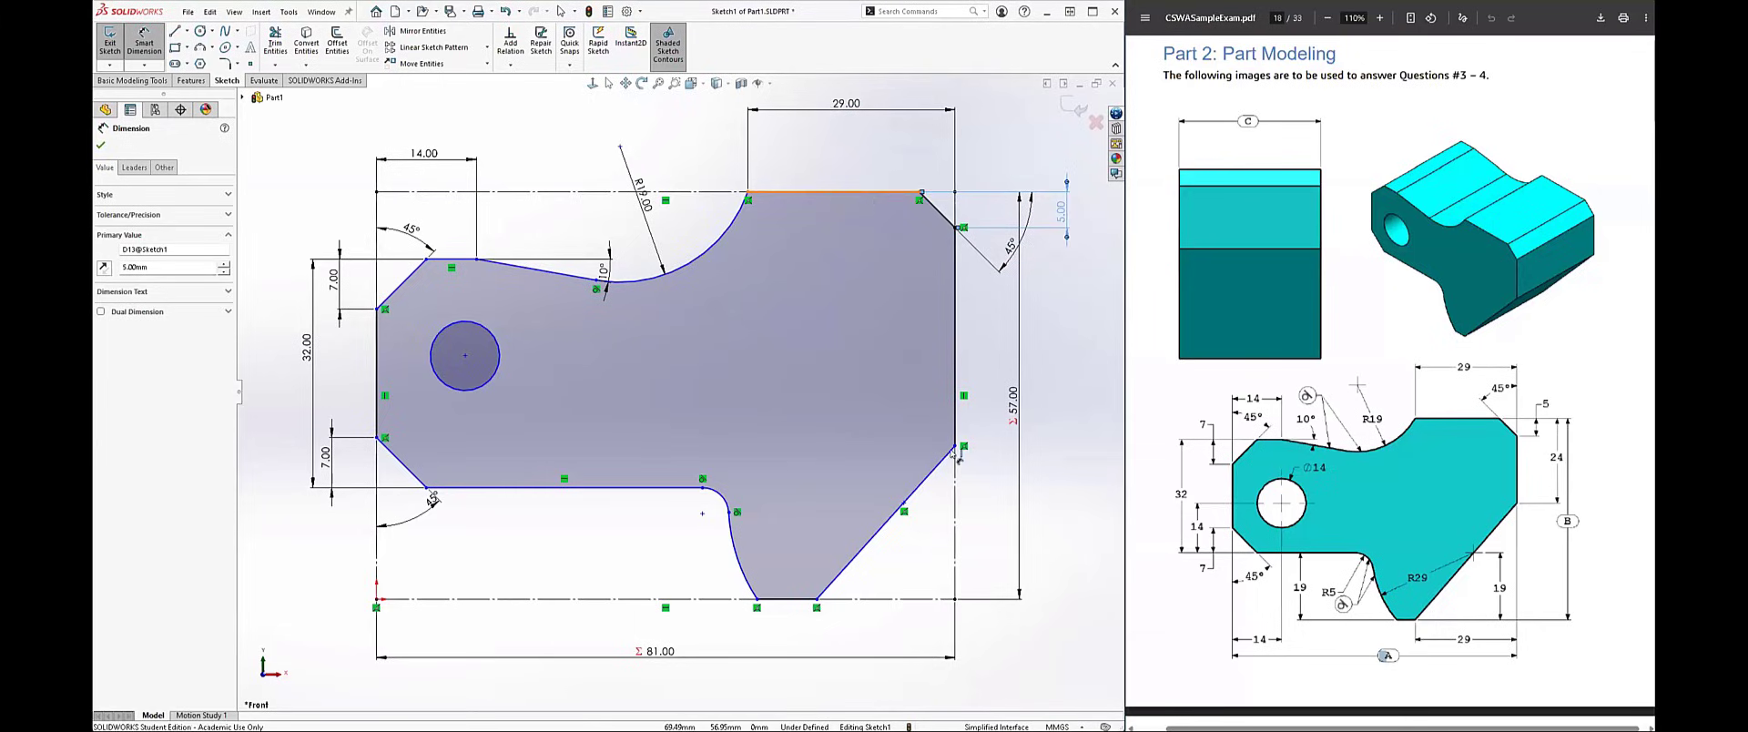
Step: Dimension the vertical distance from the top edge to the lower end of the right vertical edge as 24 mm
click(955, 441)
click(956, 446)
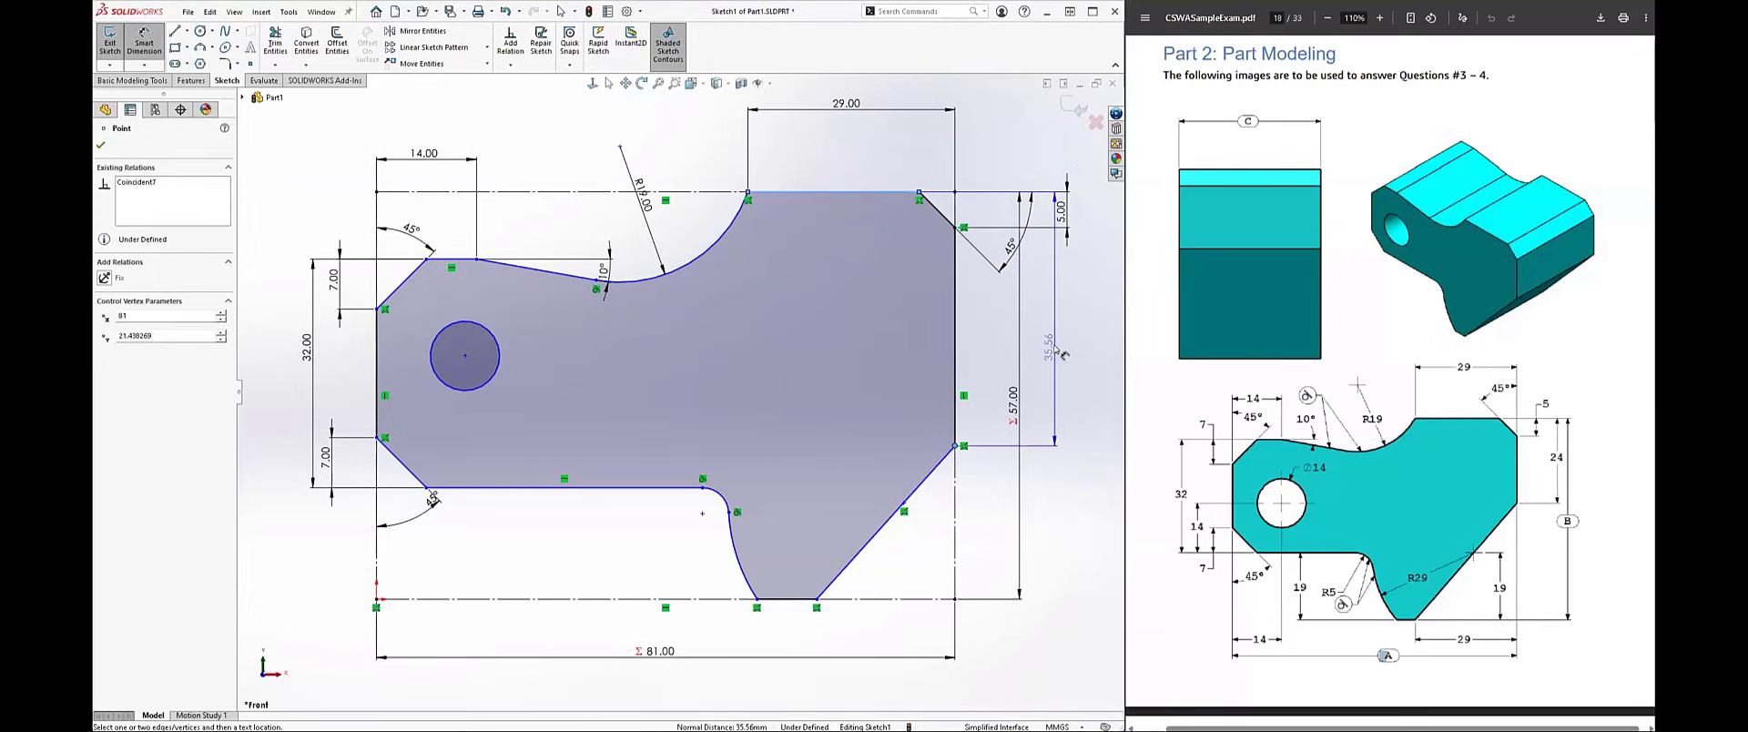
click(1006, 351)
text(24)
key(Return)
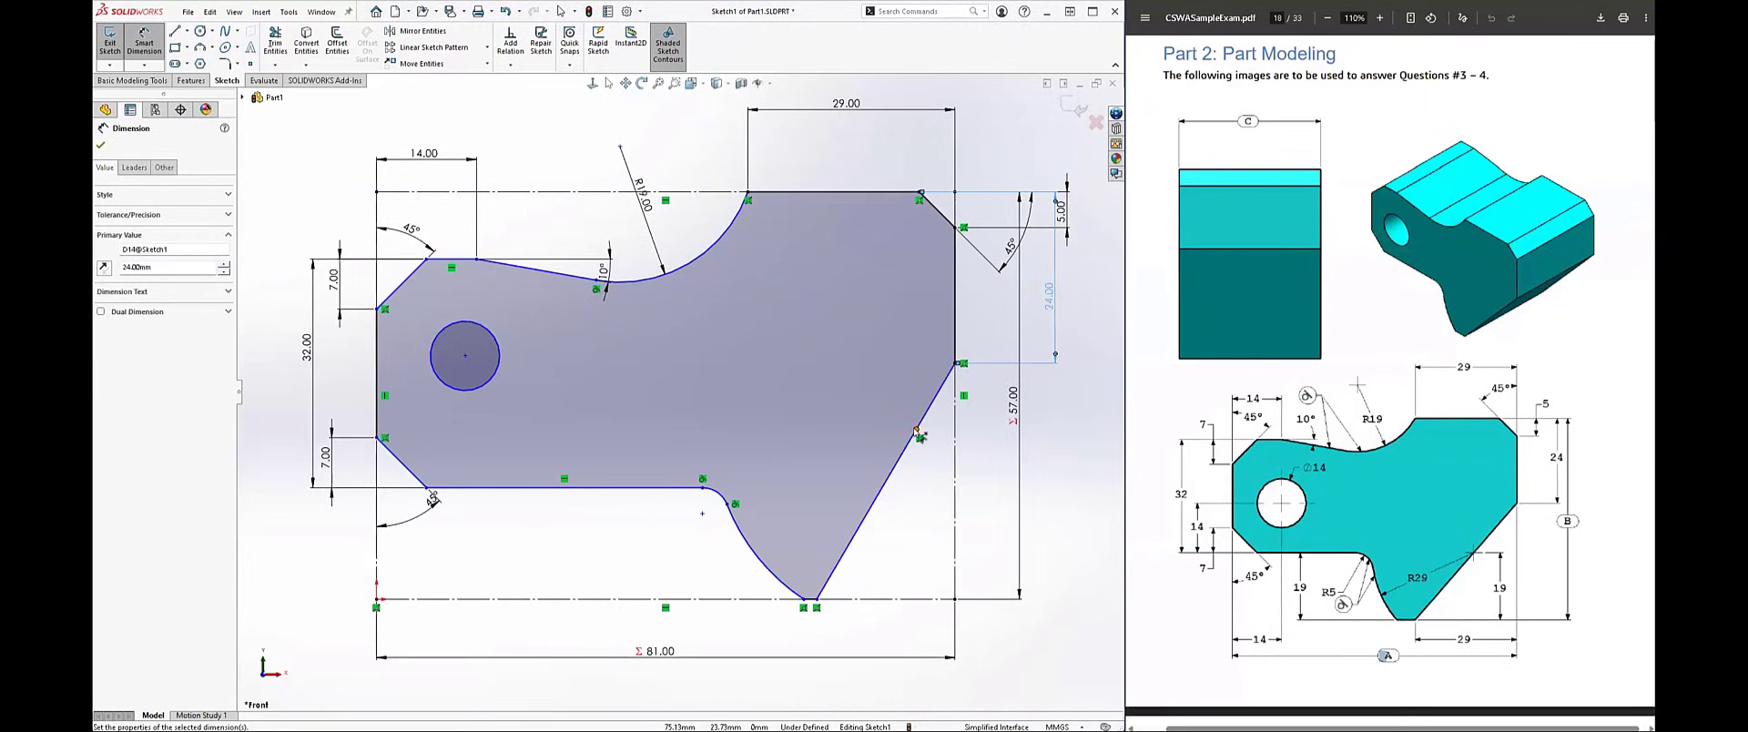
Step: Dimension the vertical distance from the point on the slanted lower-right line to the profile's bottom as 19 mm
click(916, 429)
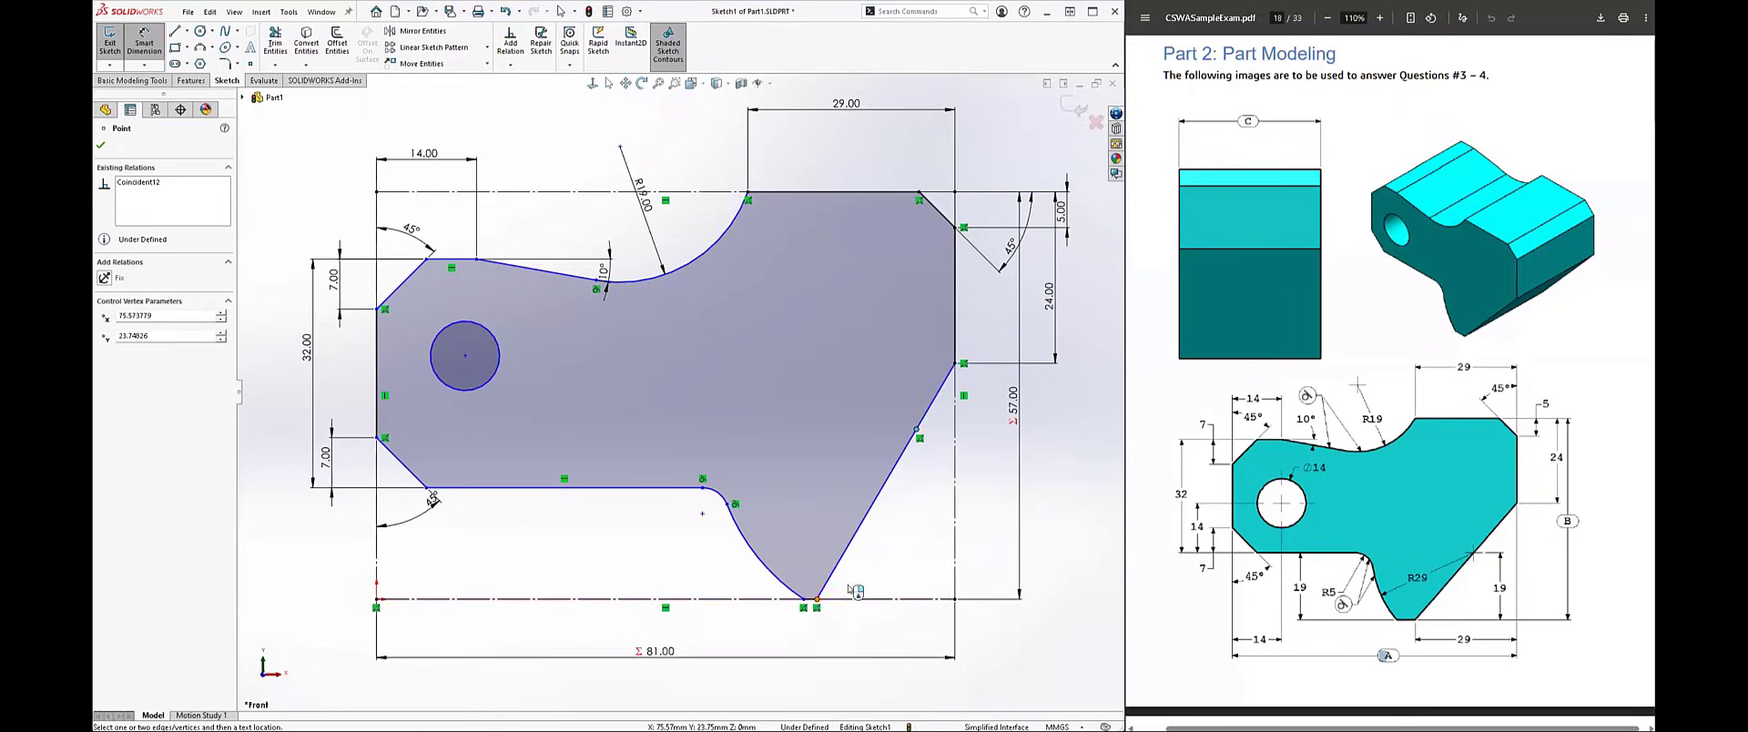
click(817, 598)
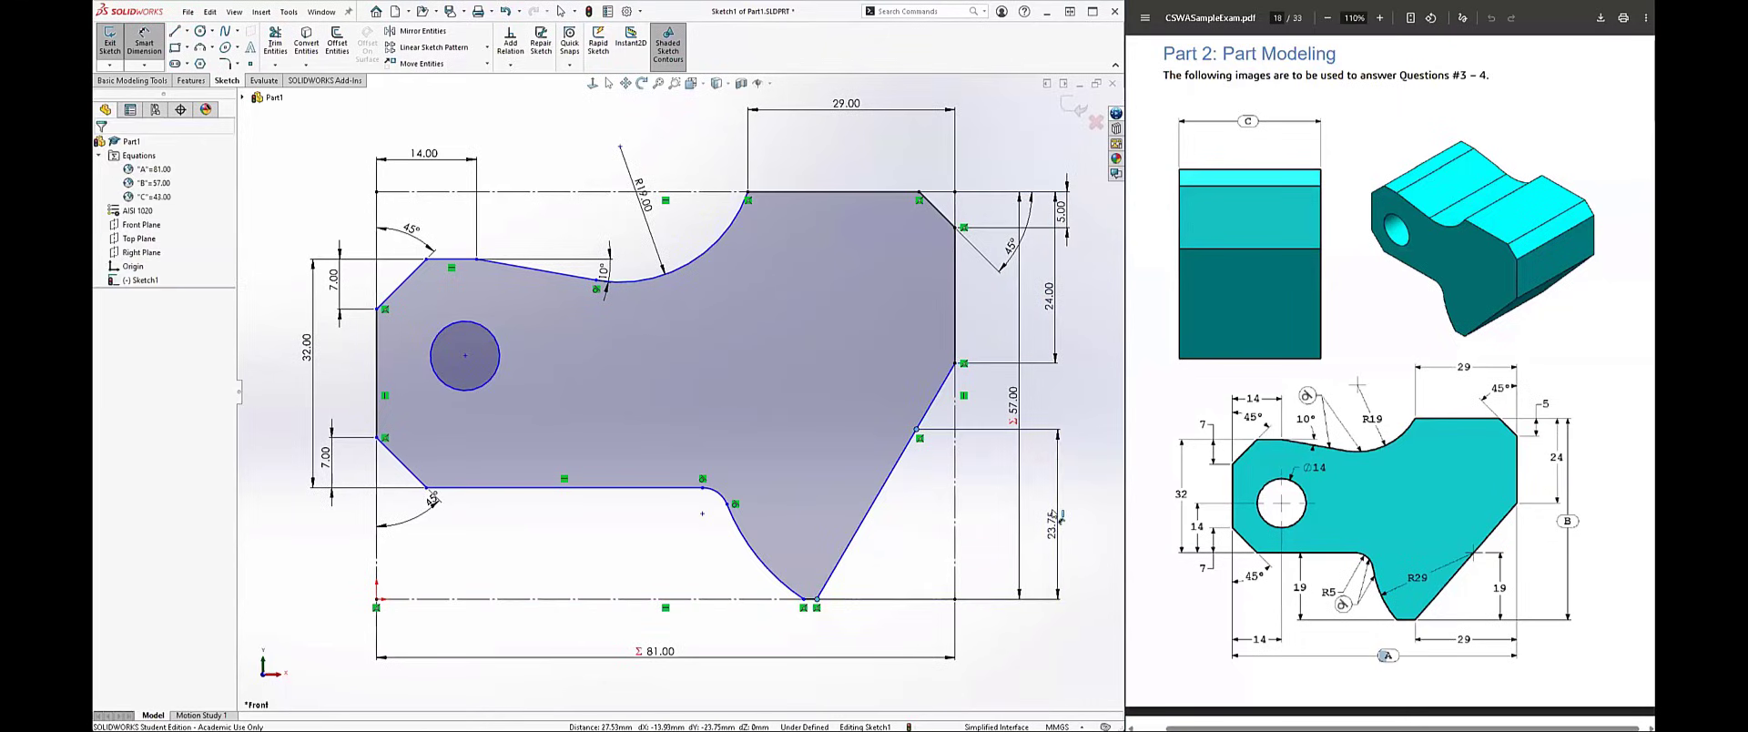
click(1053, 514)
text(19)
key(Return)
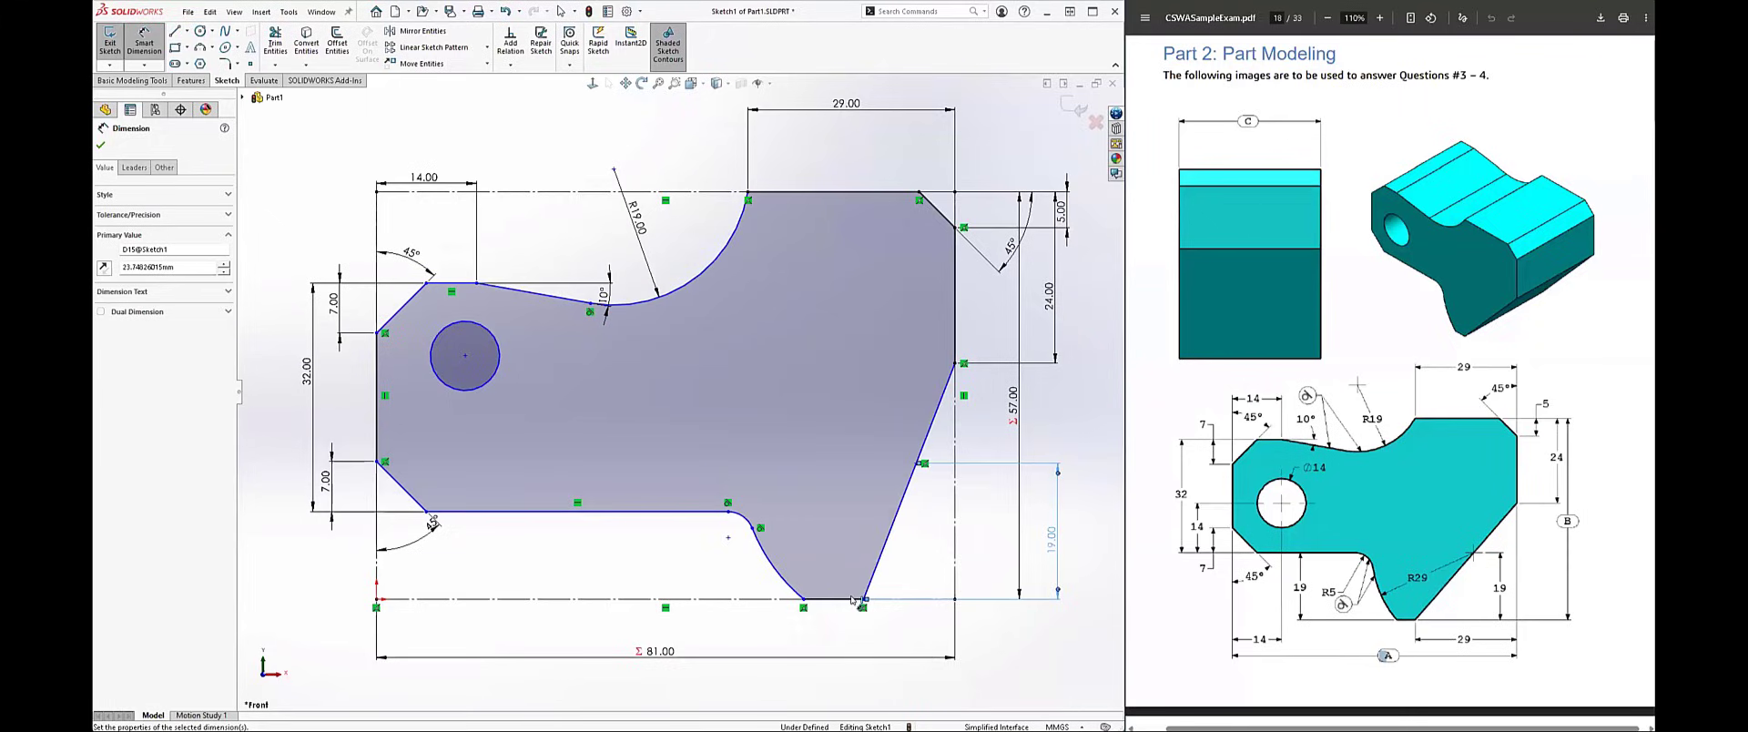
Step: Dimension the horizontal distance from the slanted line's lower end to the right edge as 29 mm
click(861, 598)
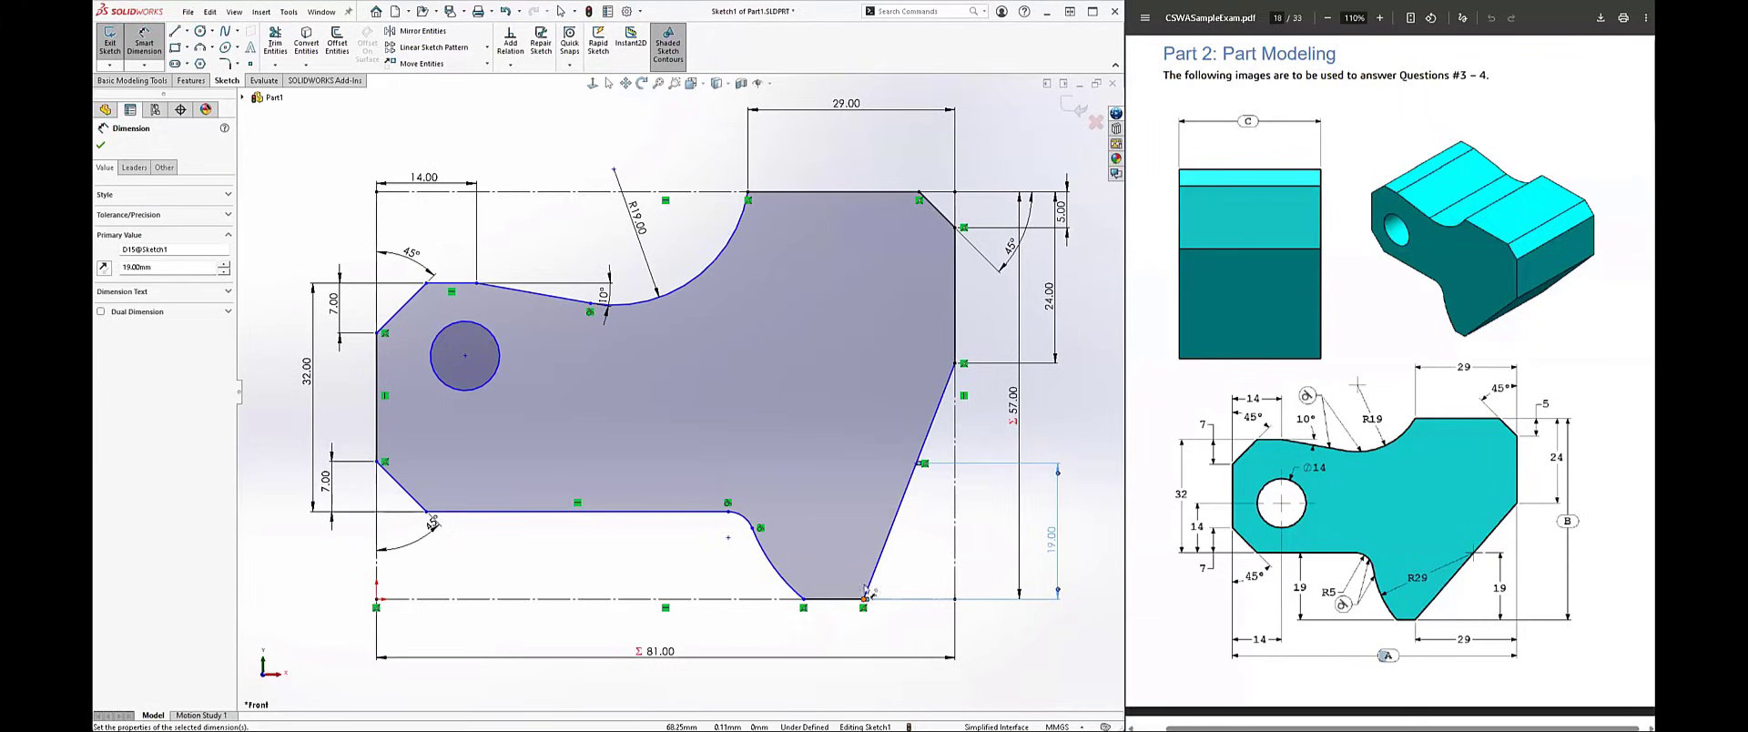
click(957, 364)
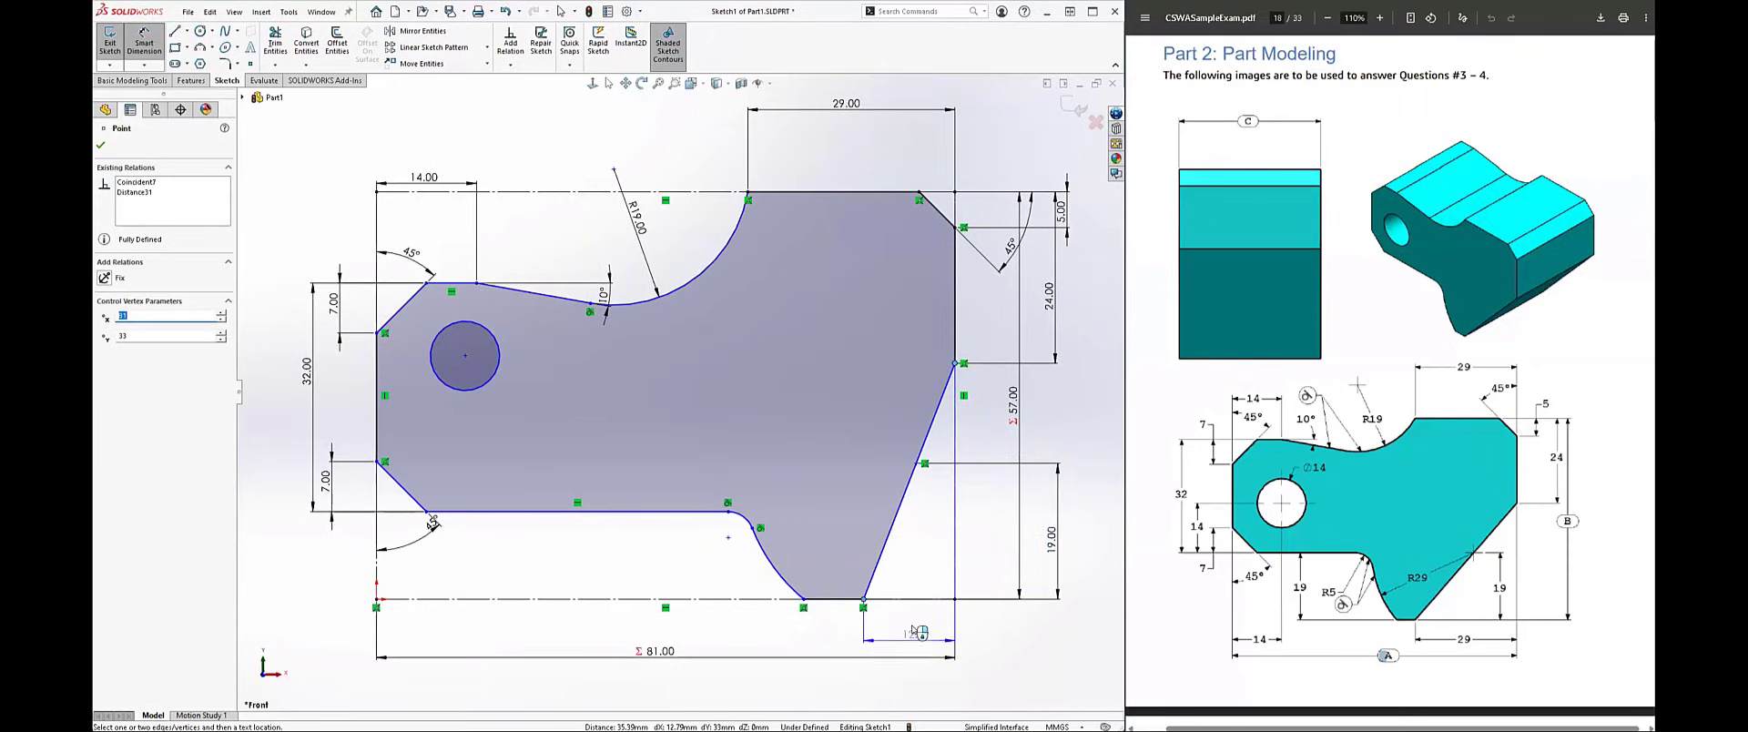
click(913, 624)
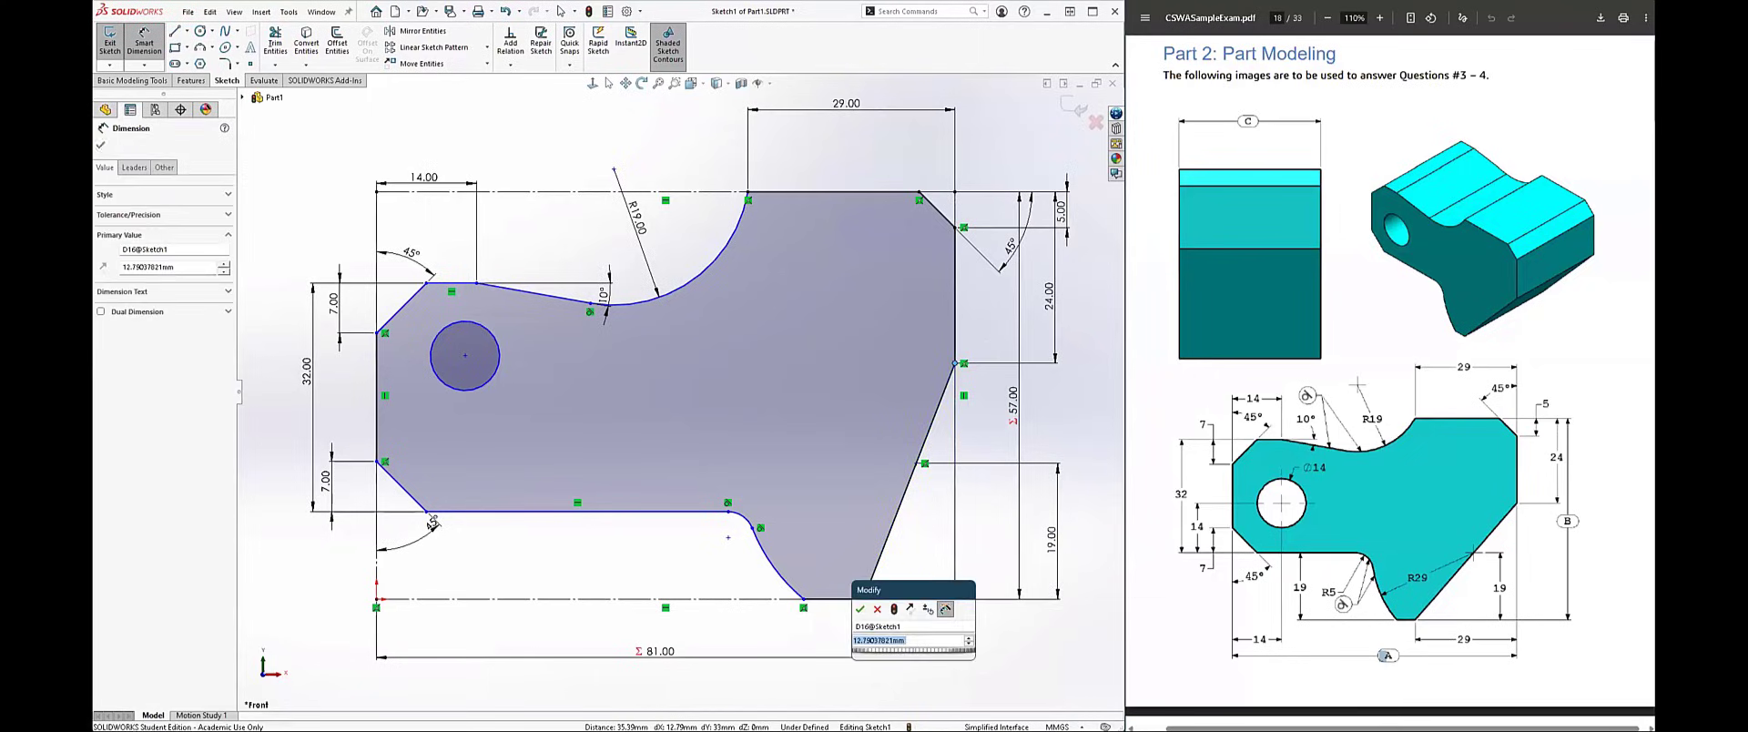
key(Return)
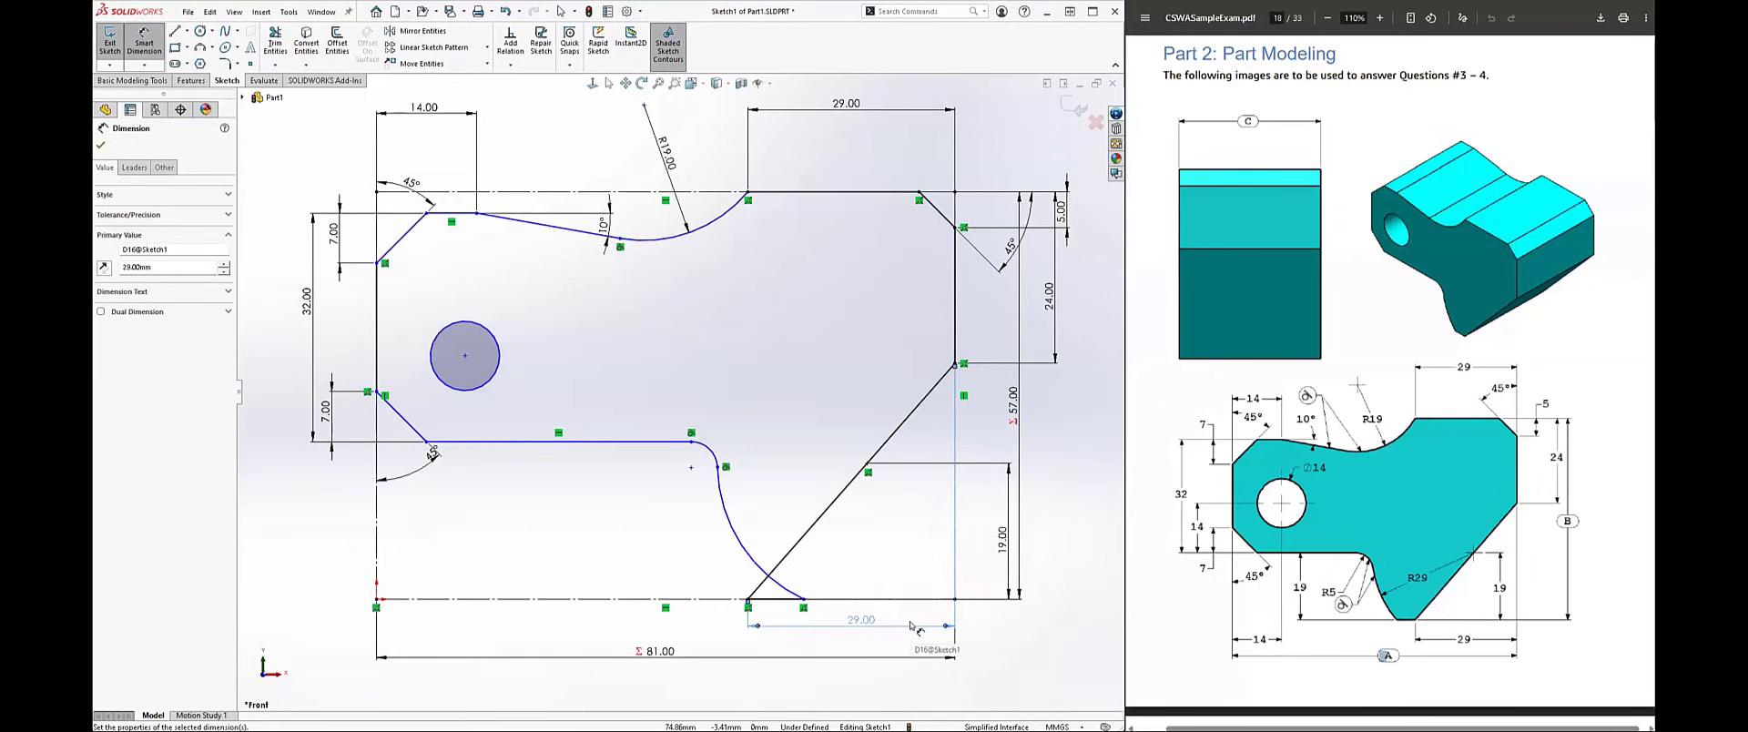
key(Escape)
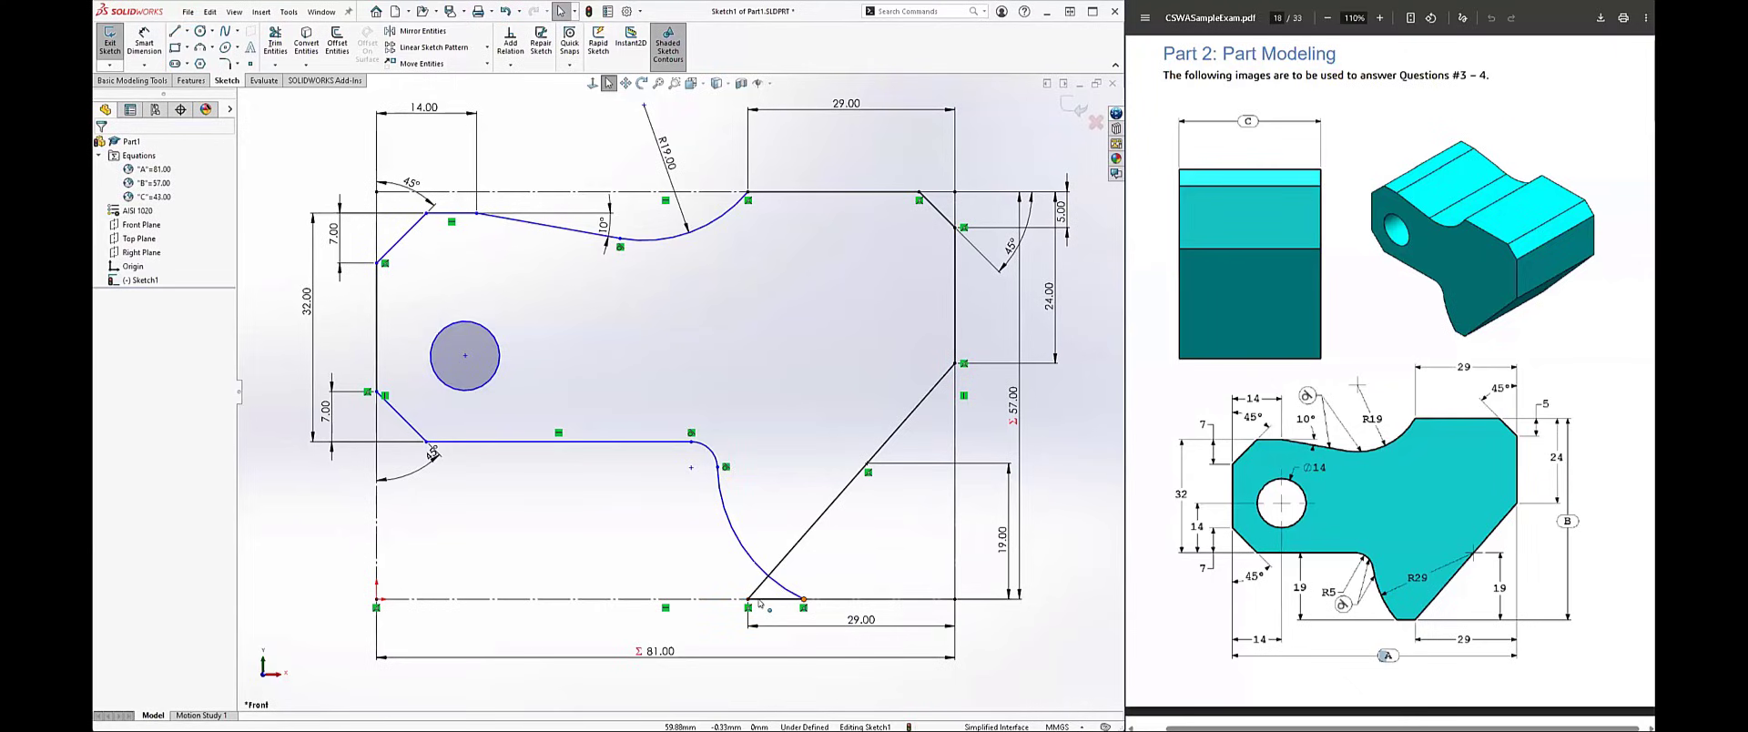
Step: Reposition the small fillet arc's start point and the lower arc's bottom endpoint so the outline stops crossing the slanted line
drag(804, 600, 702, 596)
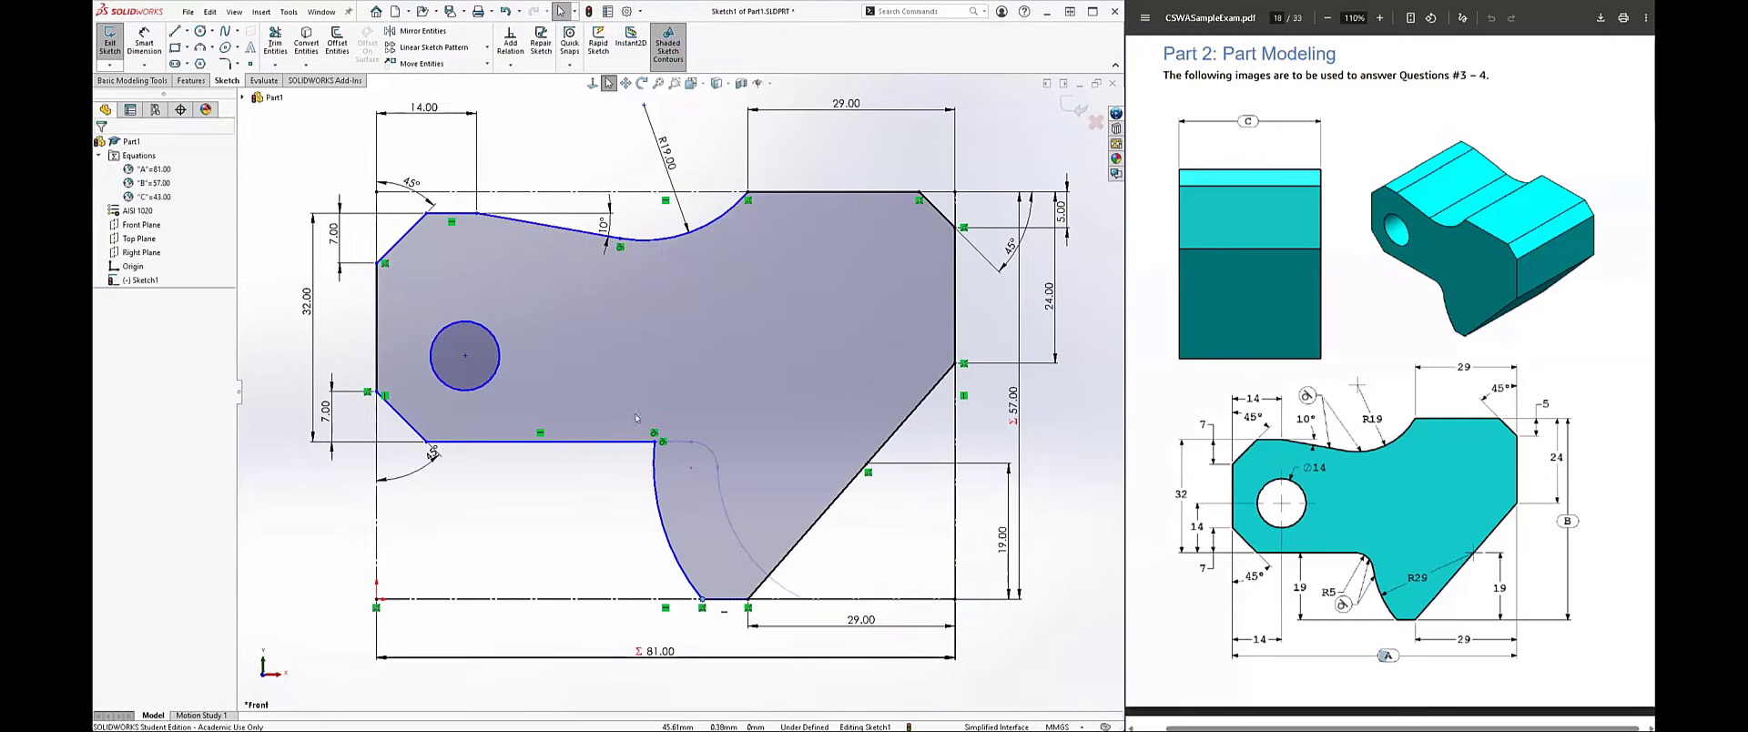
click(654, 441)
mouse_move(654, 442)
mouse_down()
mouse_move(589, 447)
mouse_move(609, 449)
mouse_up()
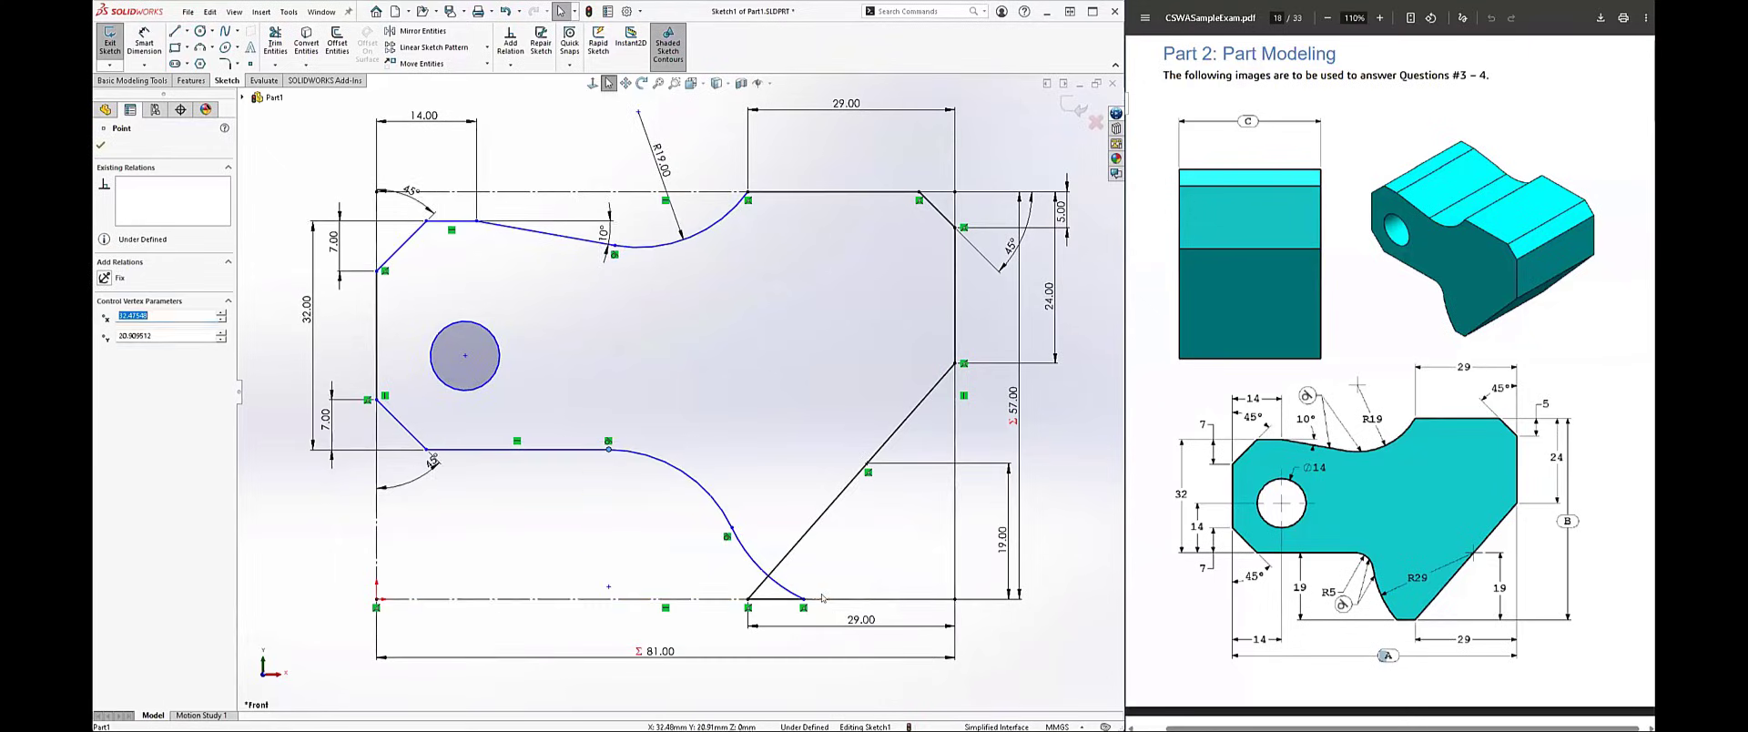
click(804, 599)
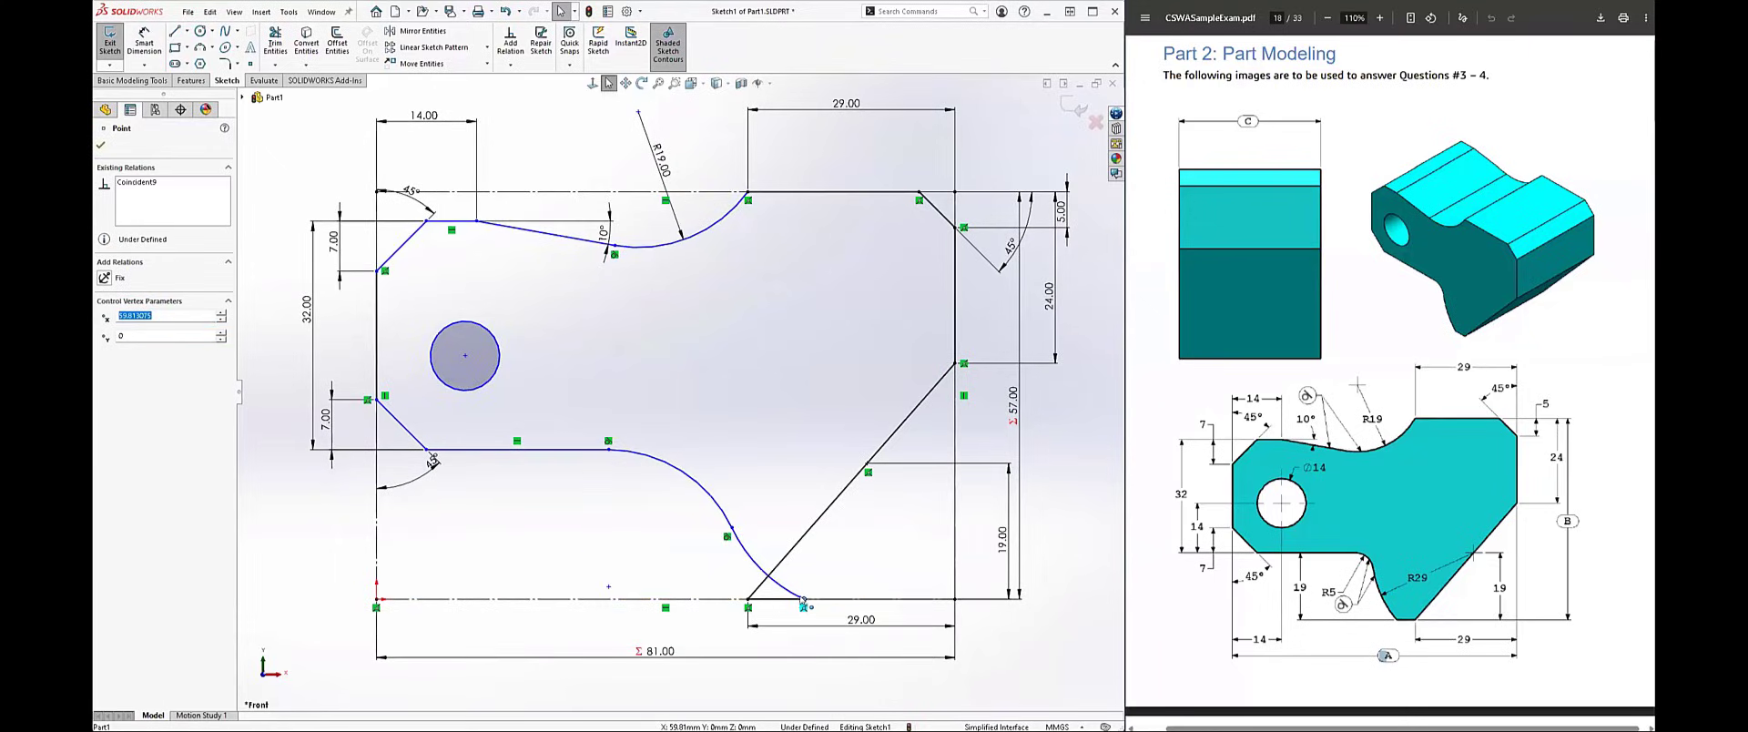
drag(796, 602, 711, 599)
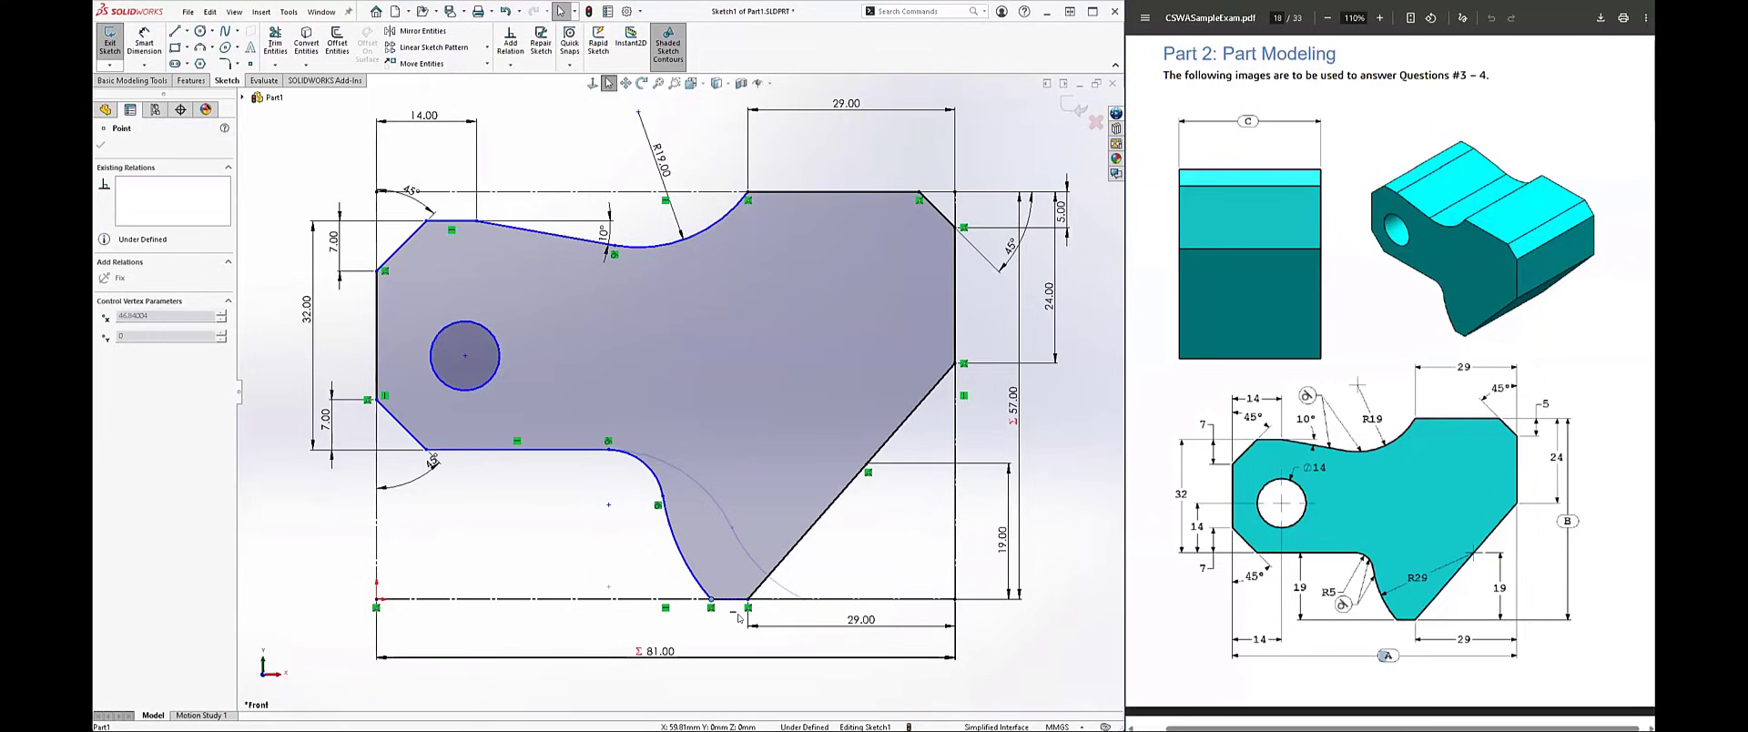
right_drag(576, 572, 577, 502)
Step: Dimension the large lower arc beside the bottom edge with a radius of 29 mm
click(685, 552)
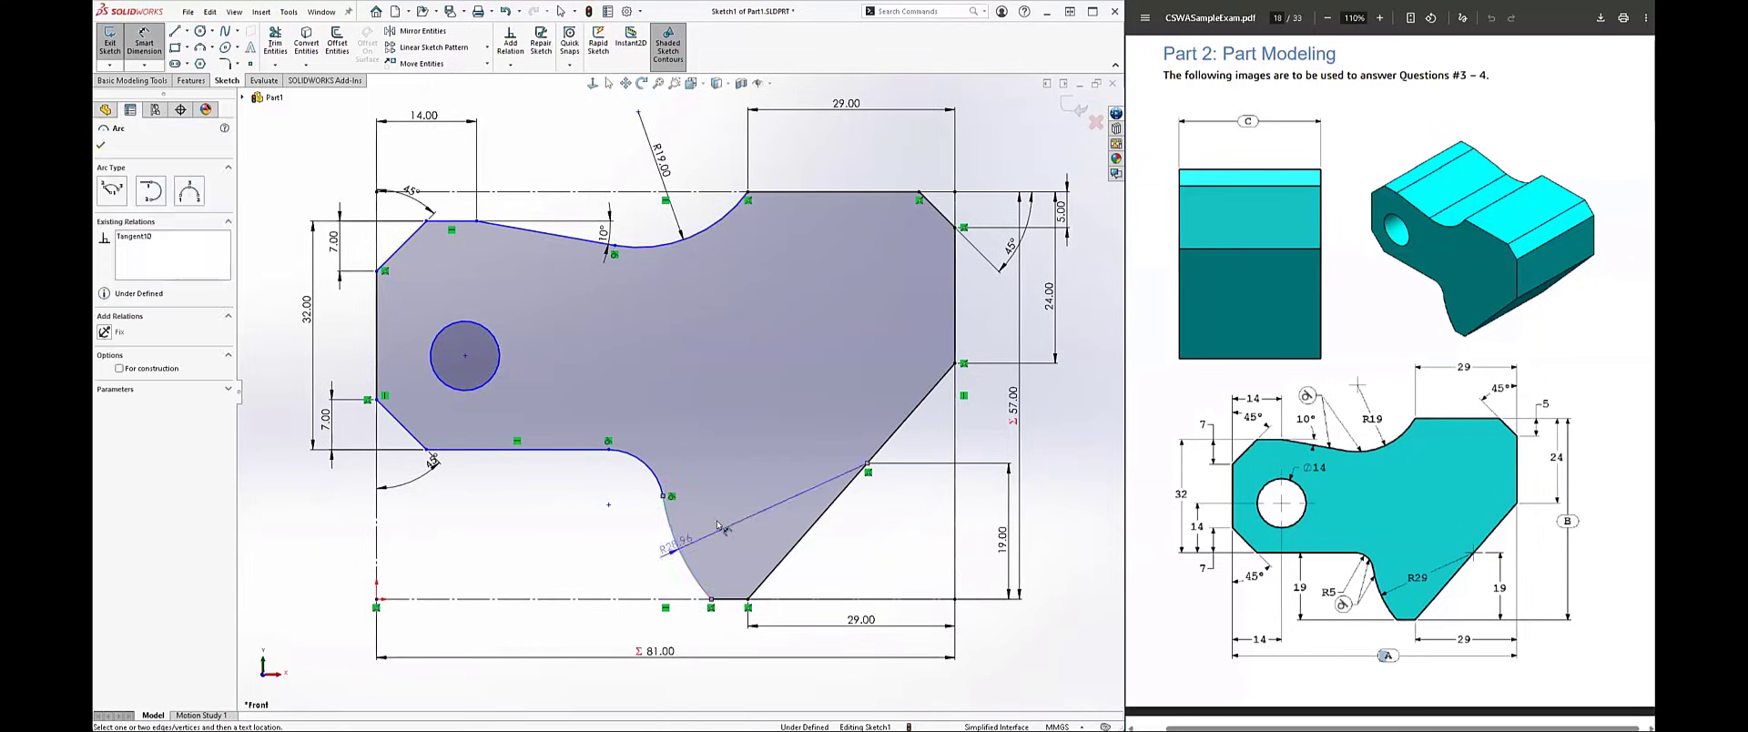
click(719, 525)
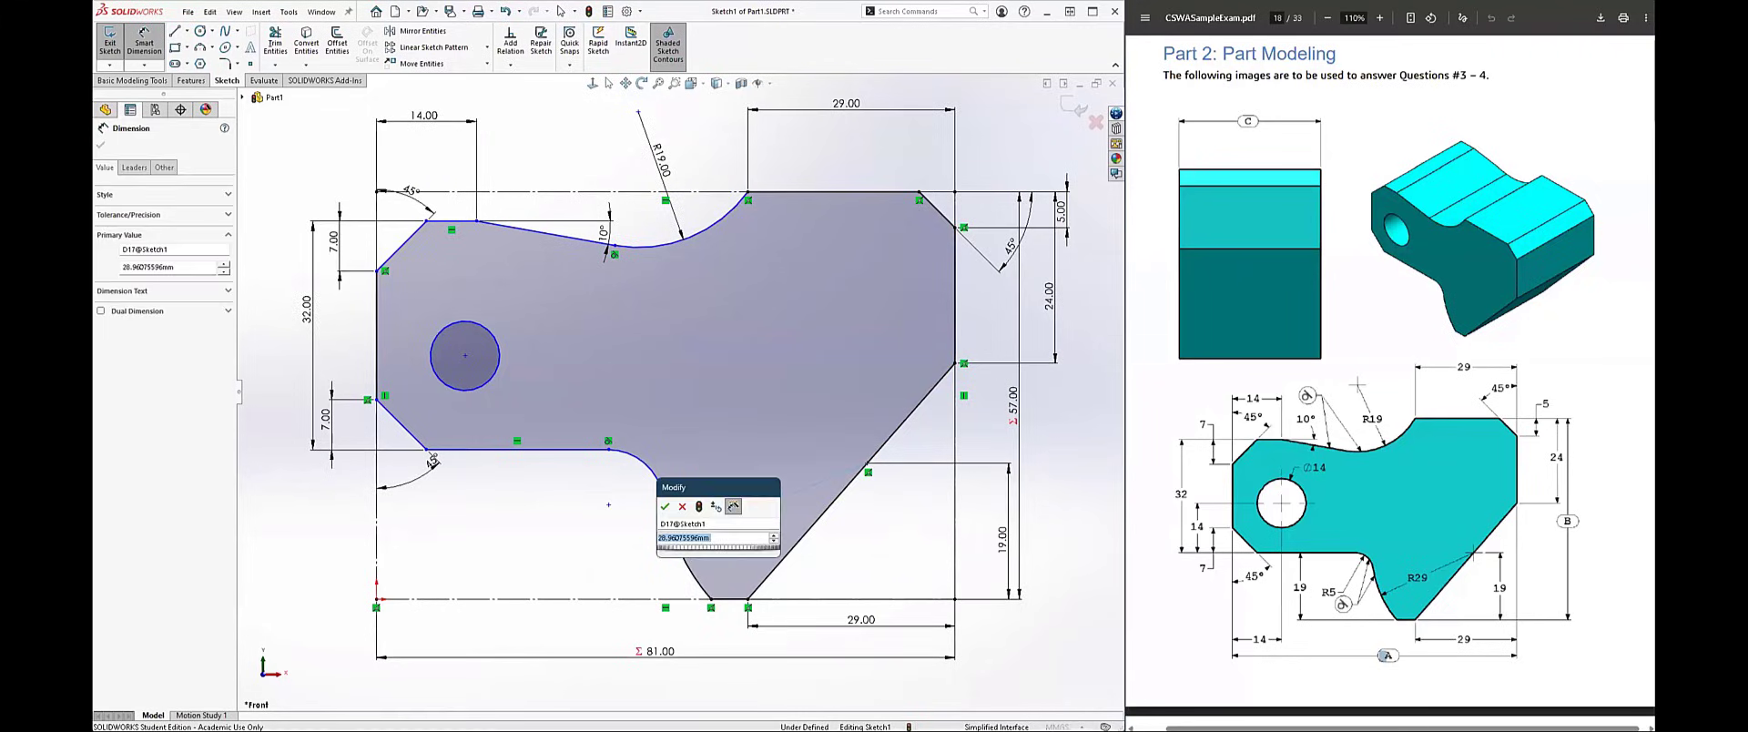
text(29)
key(Return)
Step: Dimension the small arc joining the lower horizontal line to the large lower arc with a radius of 5 mm
click(650, 460)
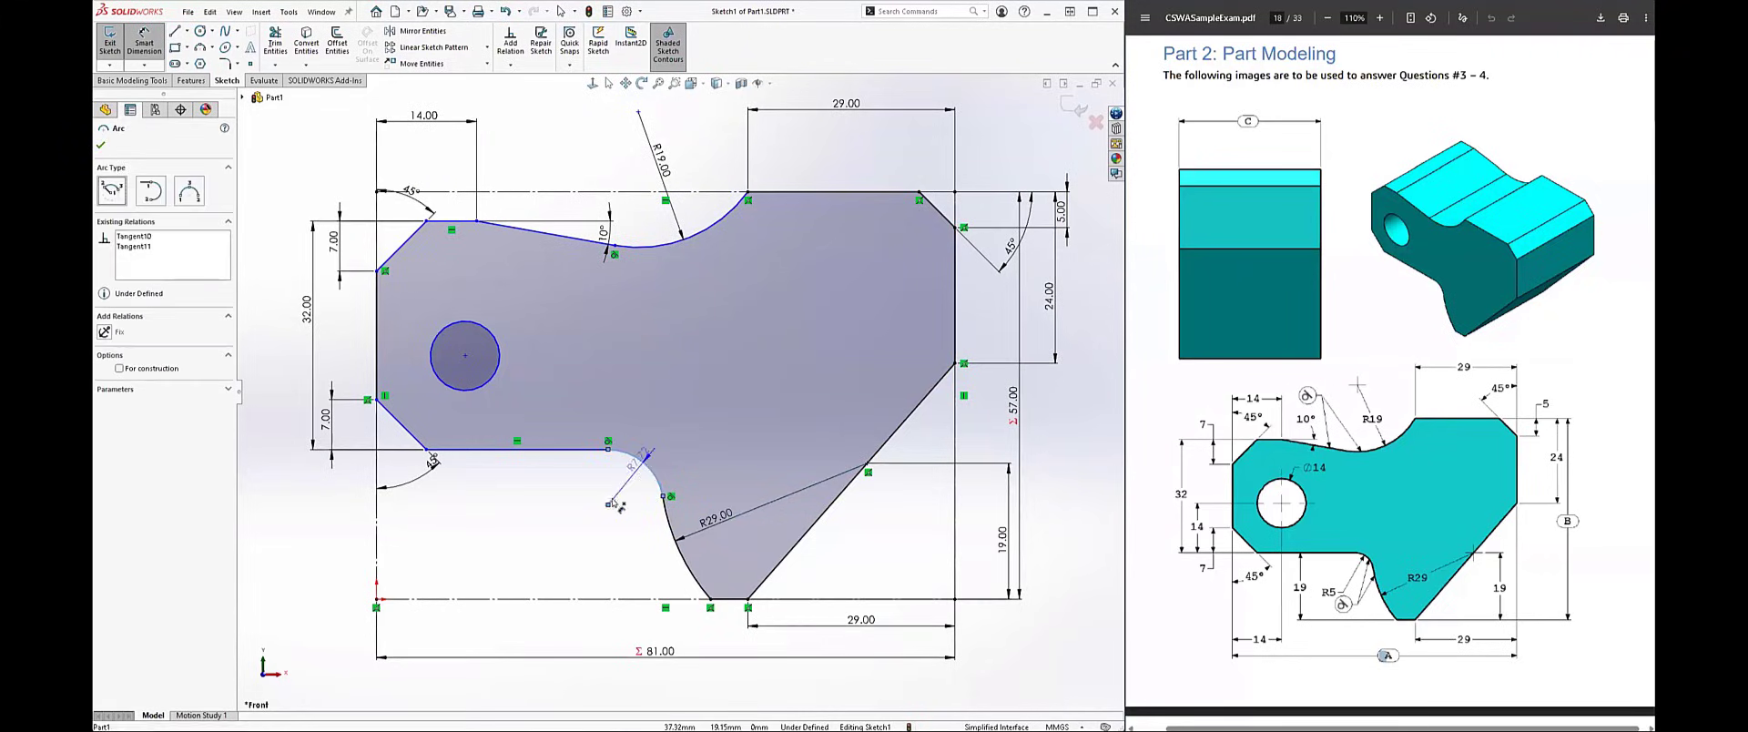
click(624, 491)
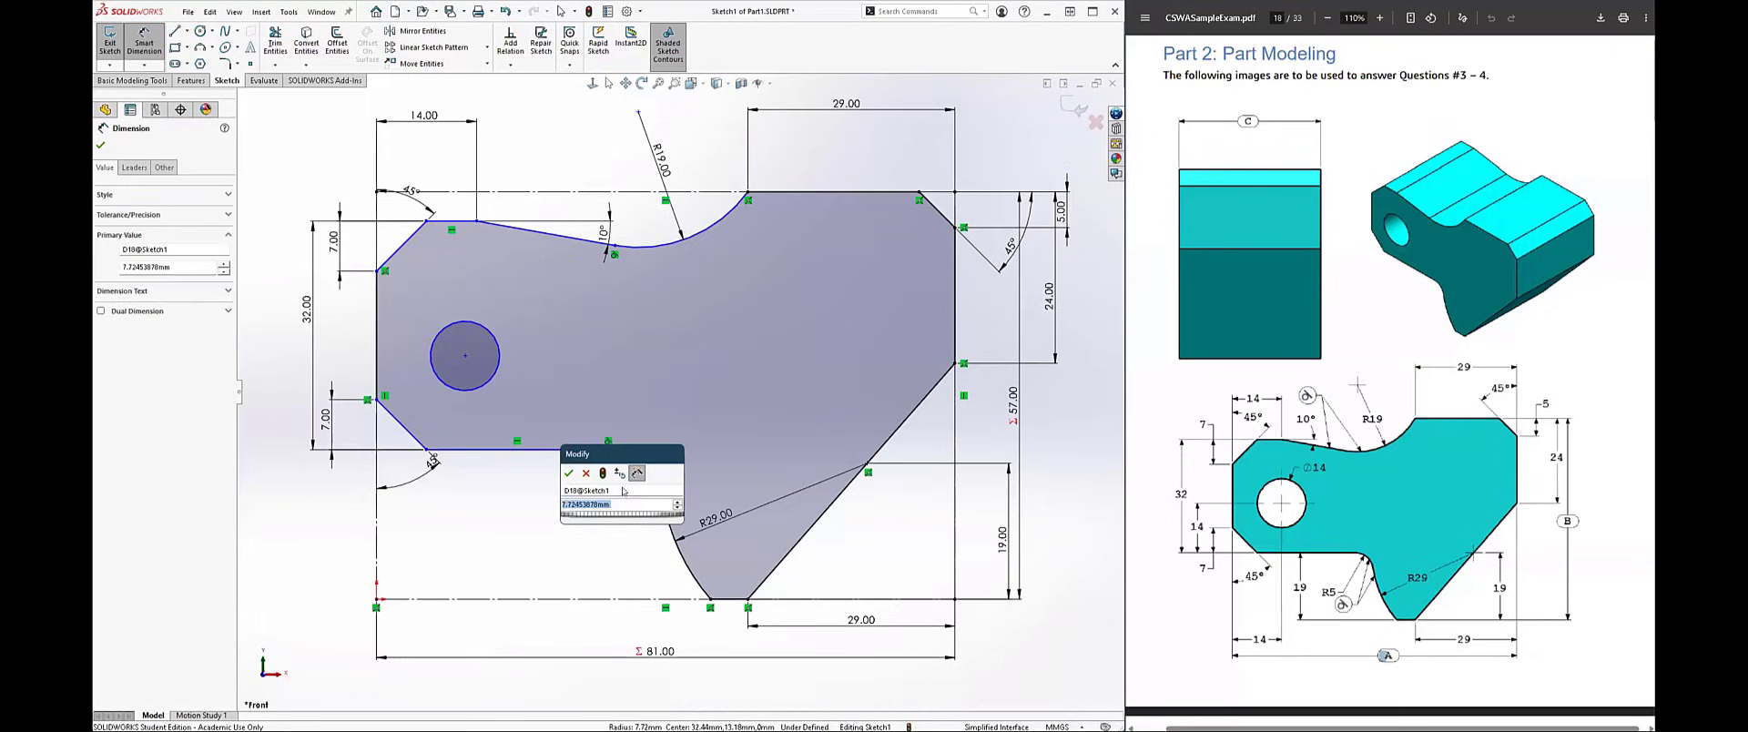
text(5)
key(Return)
Step: Dimension the vertical distance between the lower horizontal line and the bottom construction line as 19 mm
click(573, 450)
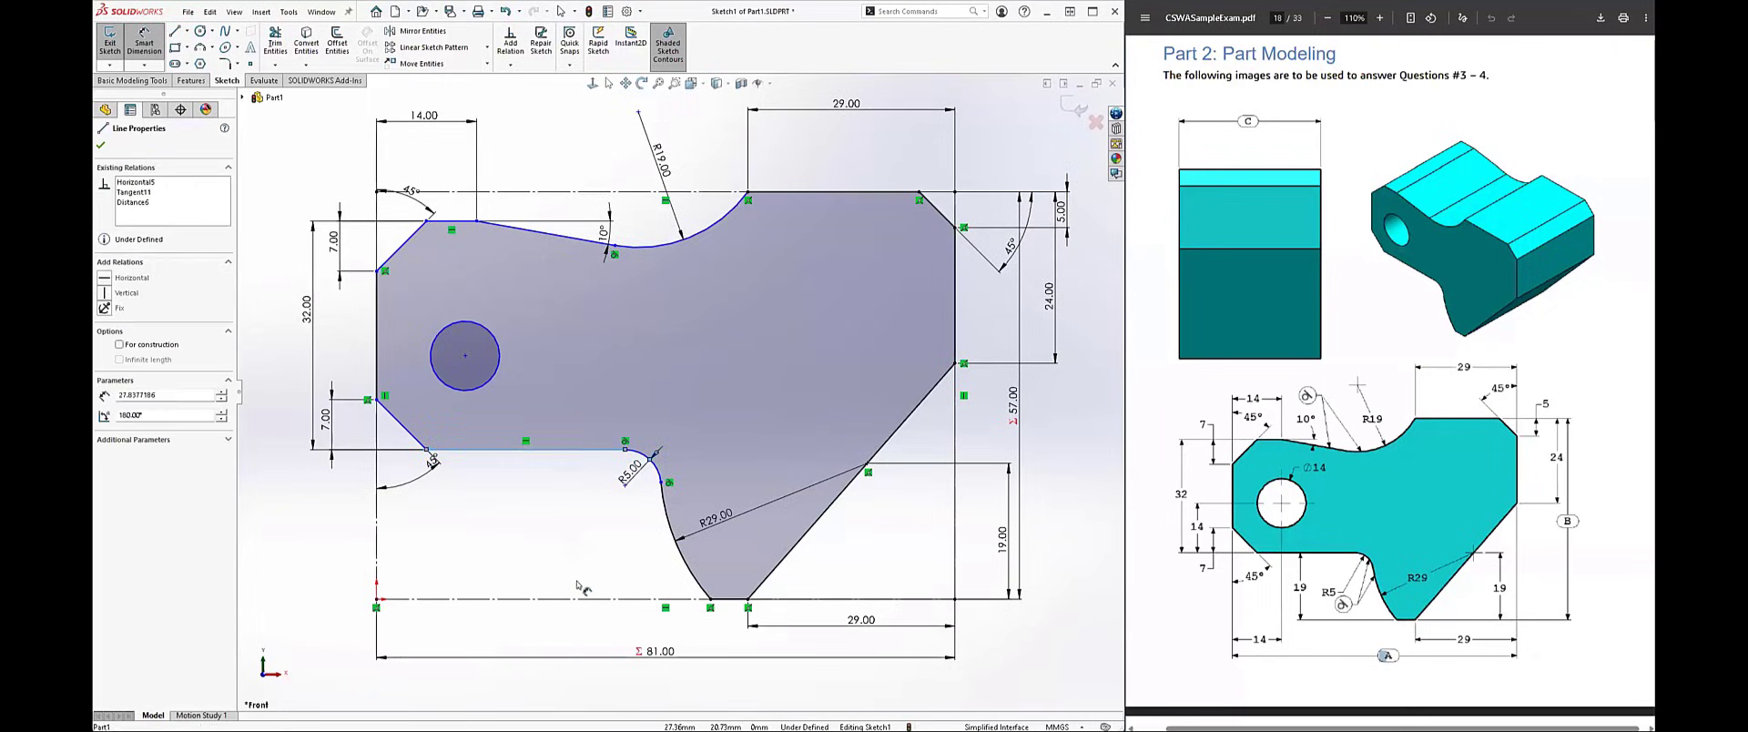
click(555, 599)
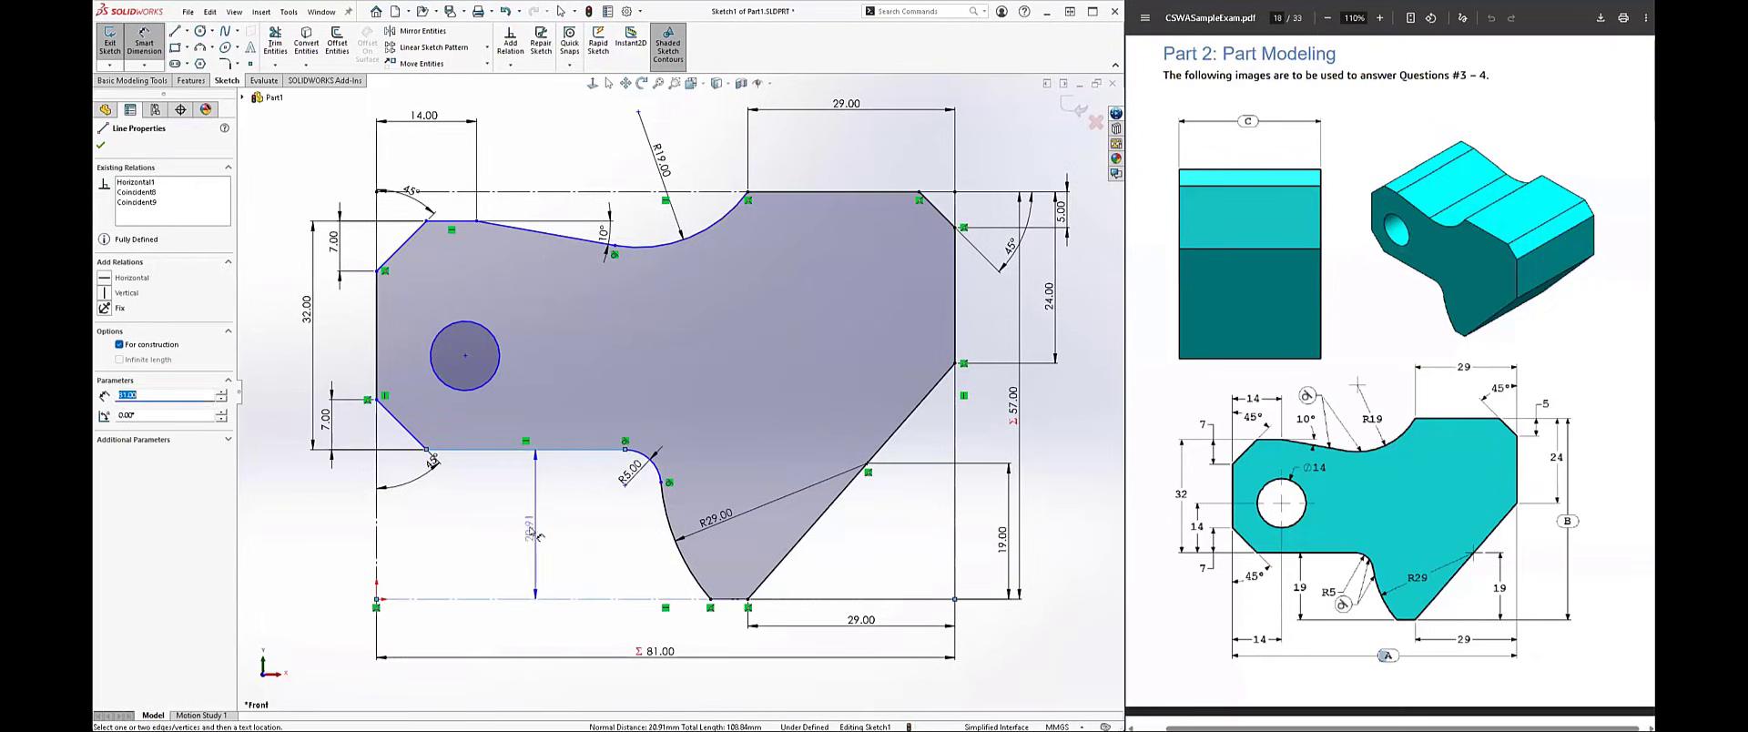
click(533, 530)
text(19)
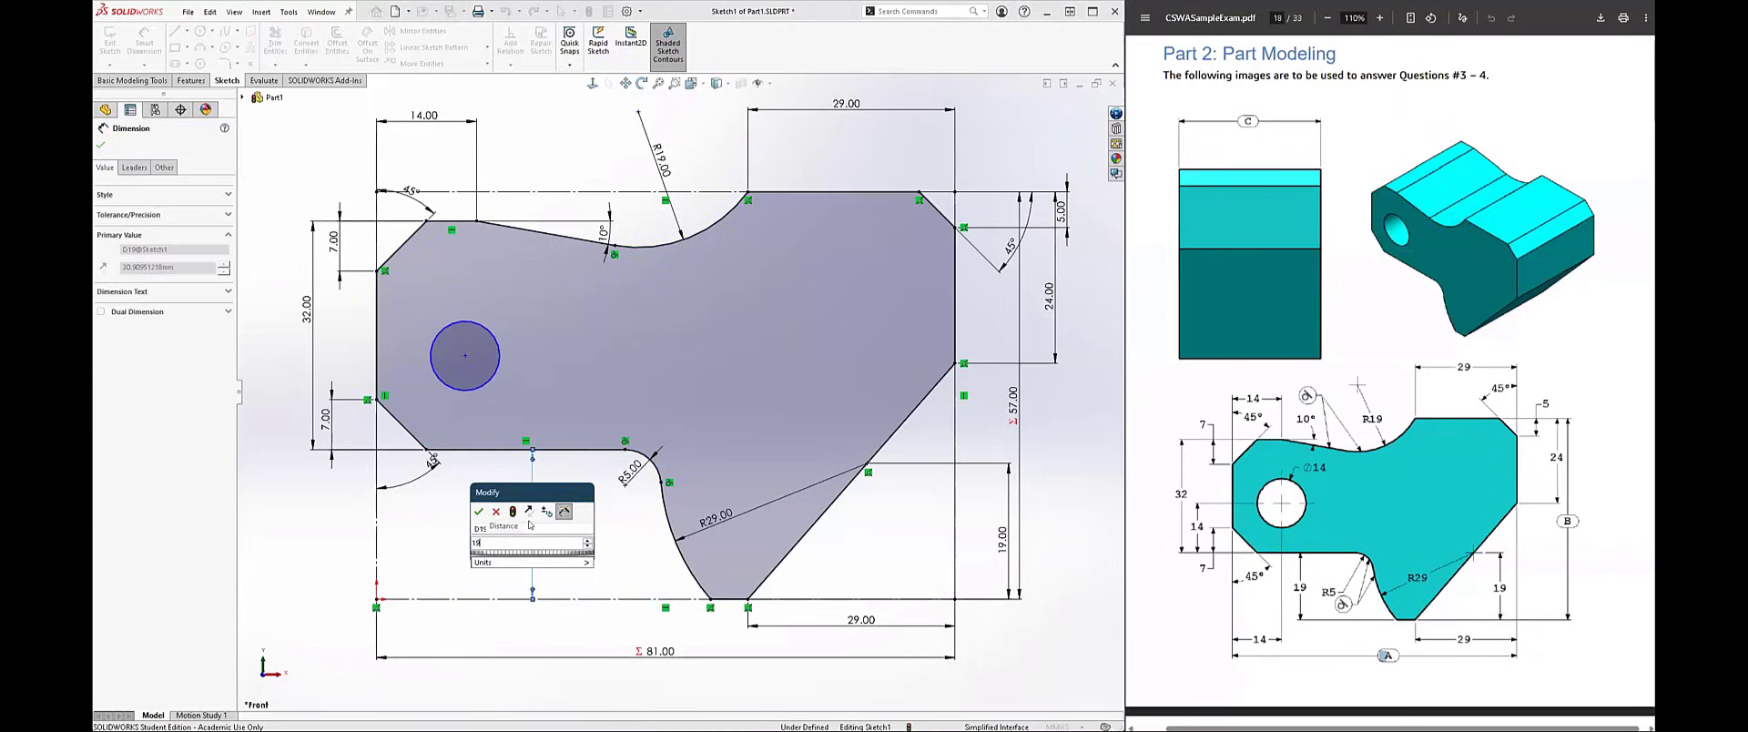
key(Return)
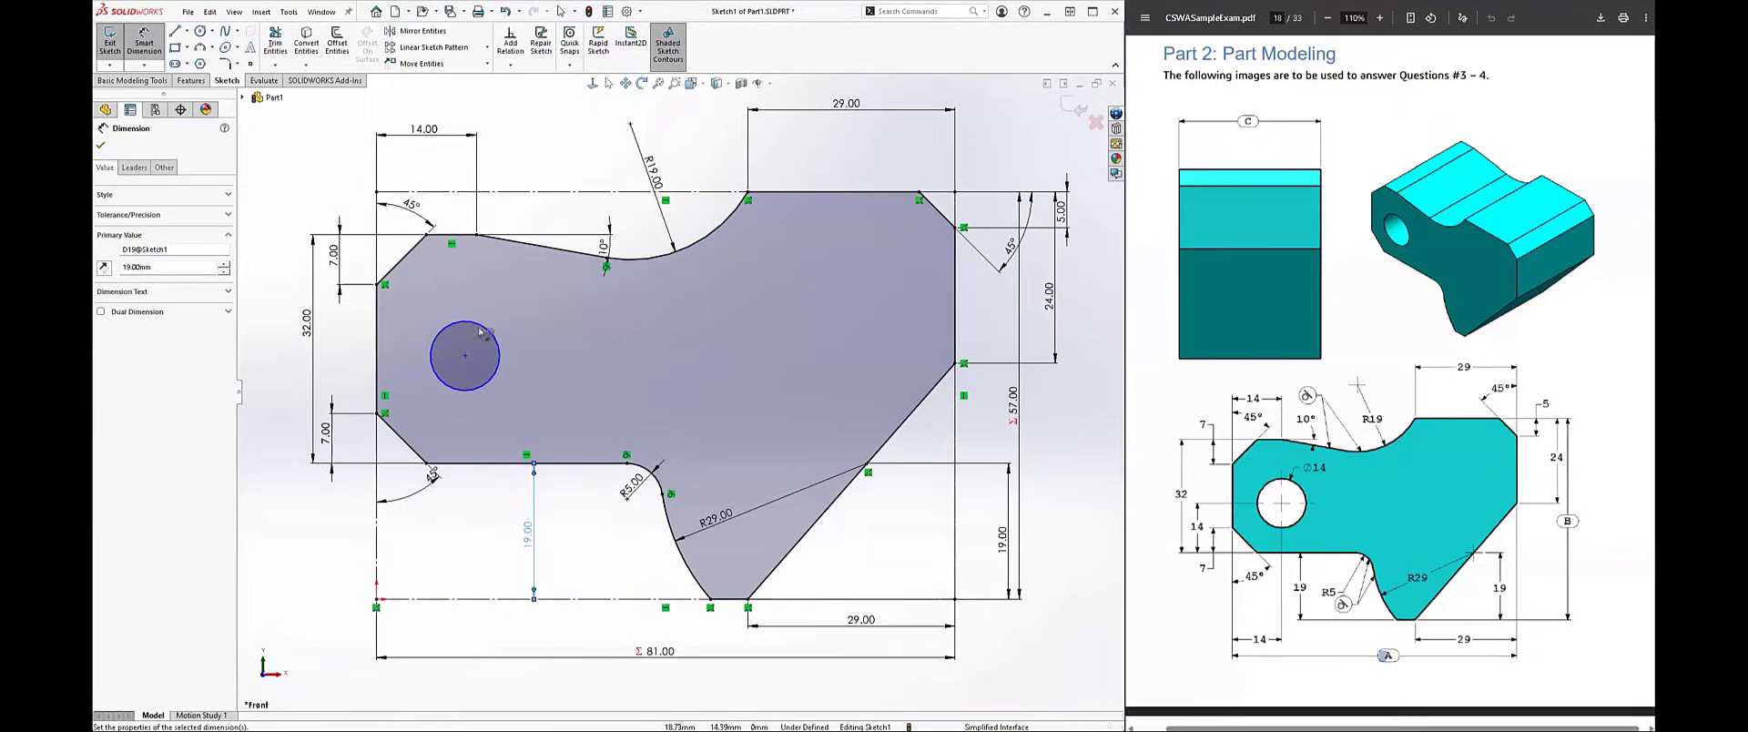
Step: Dimension the horizontal distance from the left edge to the circle's center as 14 mm
click(465, 356)
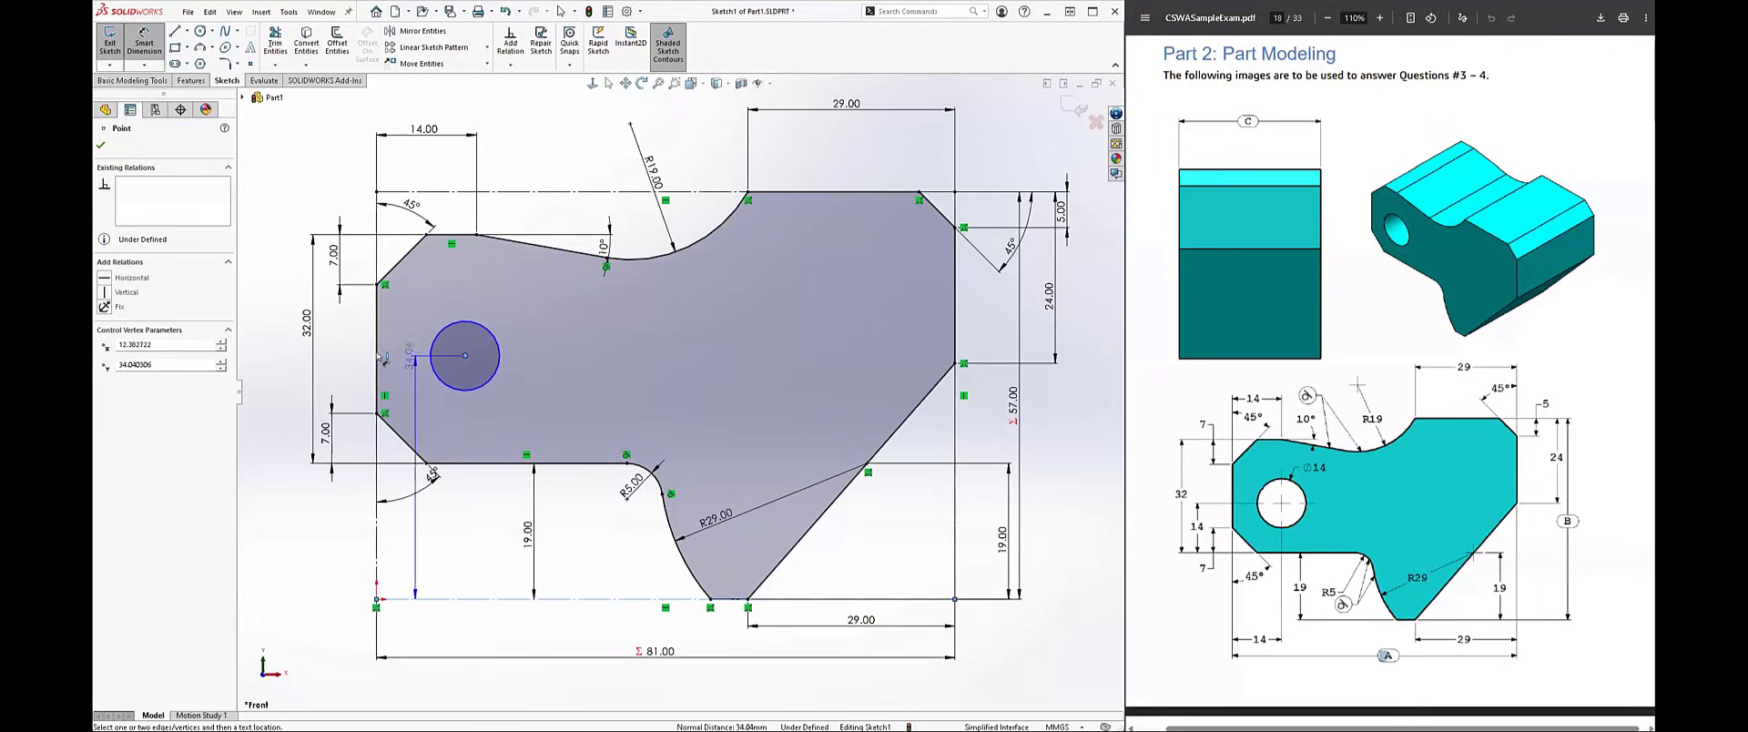
click(380, 358)
click(445, 532)
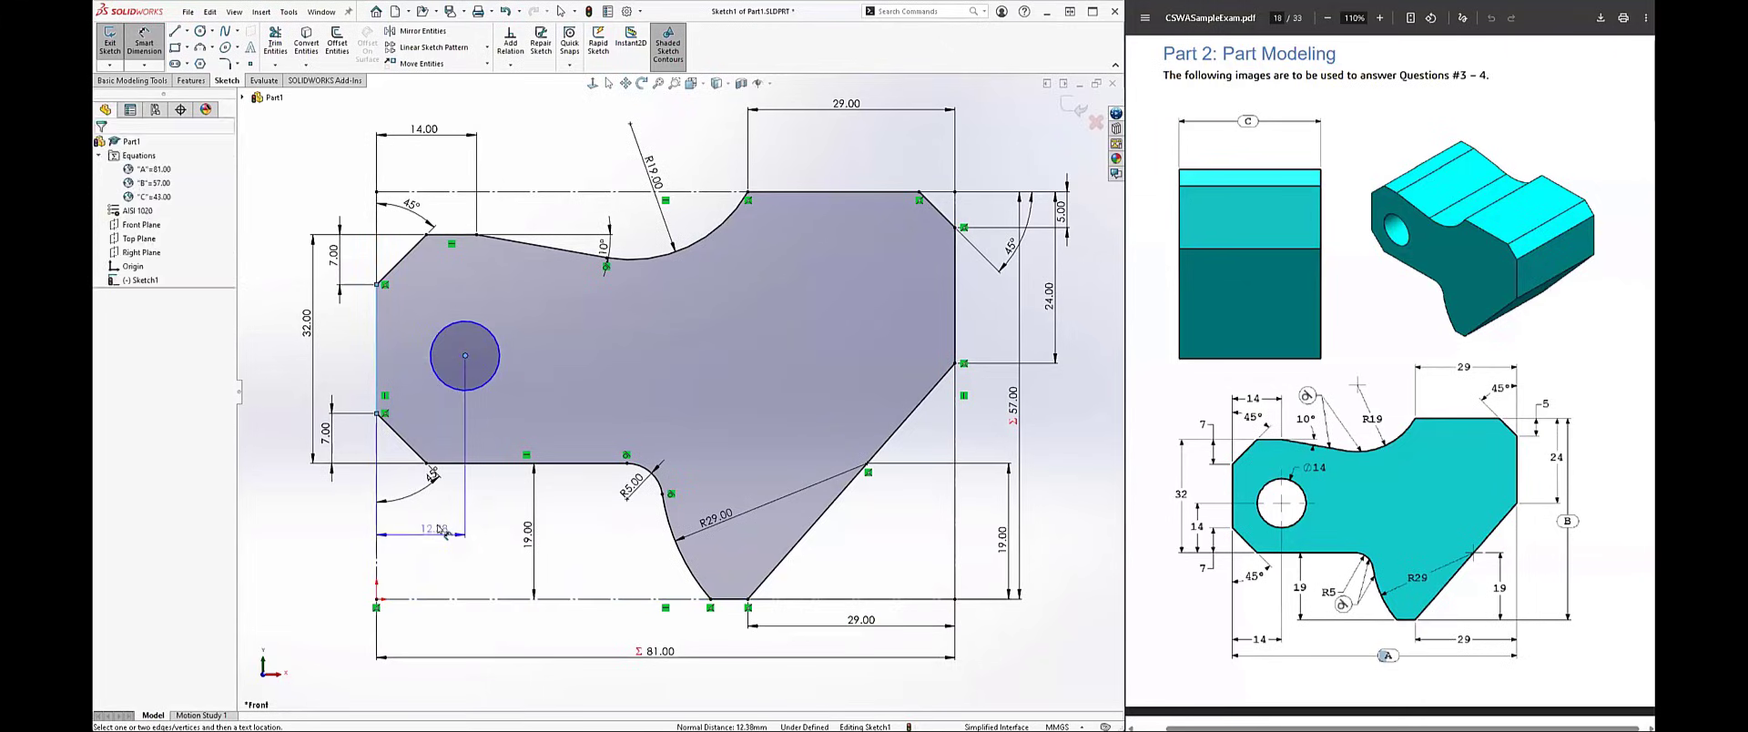
text(14)
key(Return)
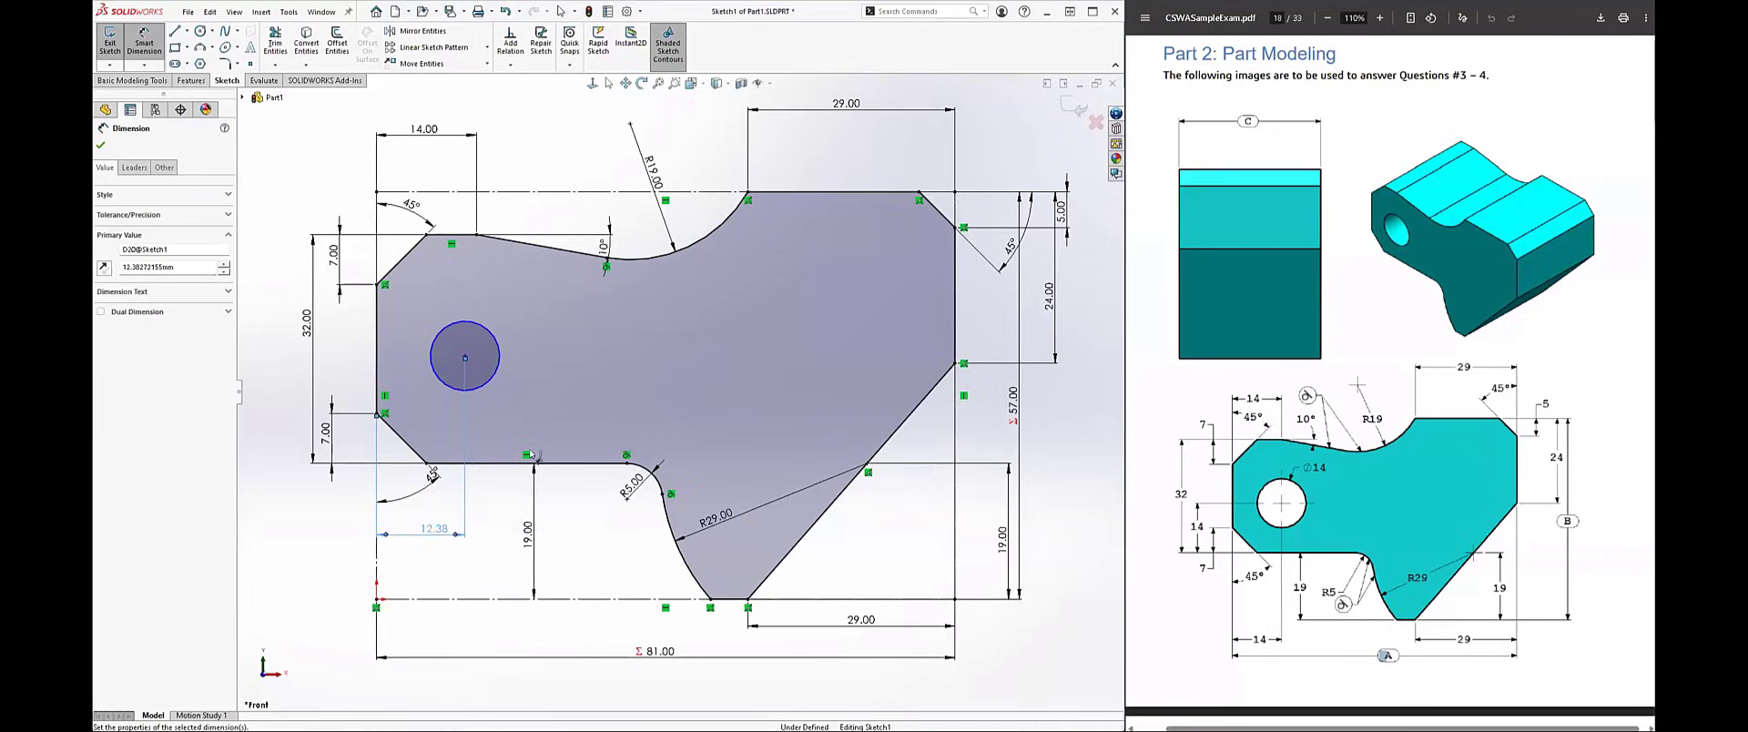
Step: Dimension the vertical distance from the lower horizontal line to the circle's center as 14 mm
click(473, 364)
ctrl+click(442, 462)
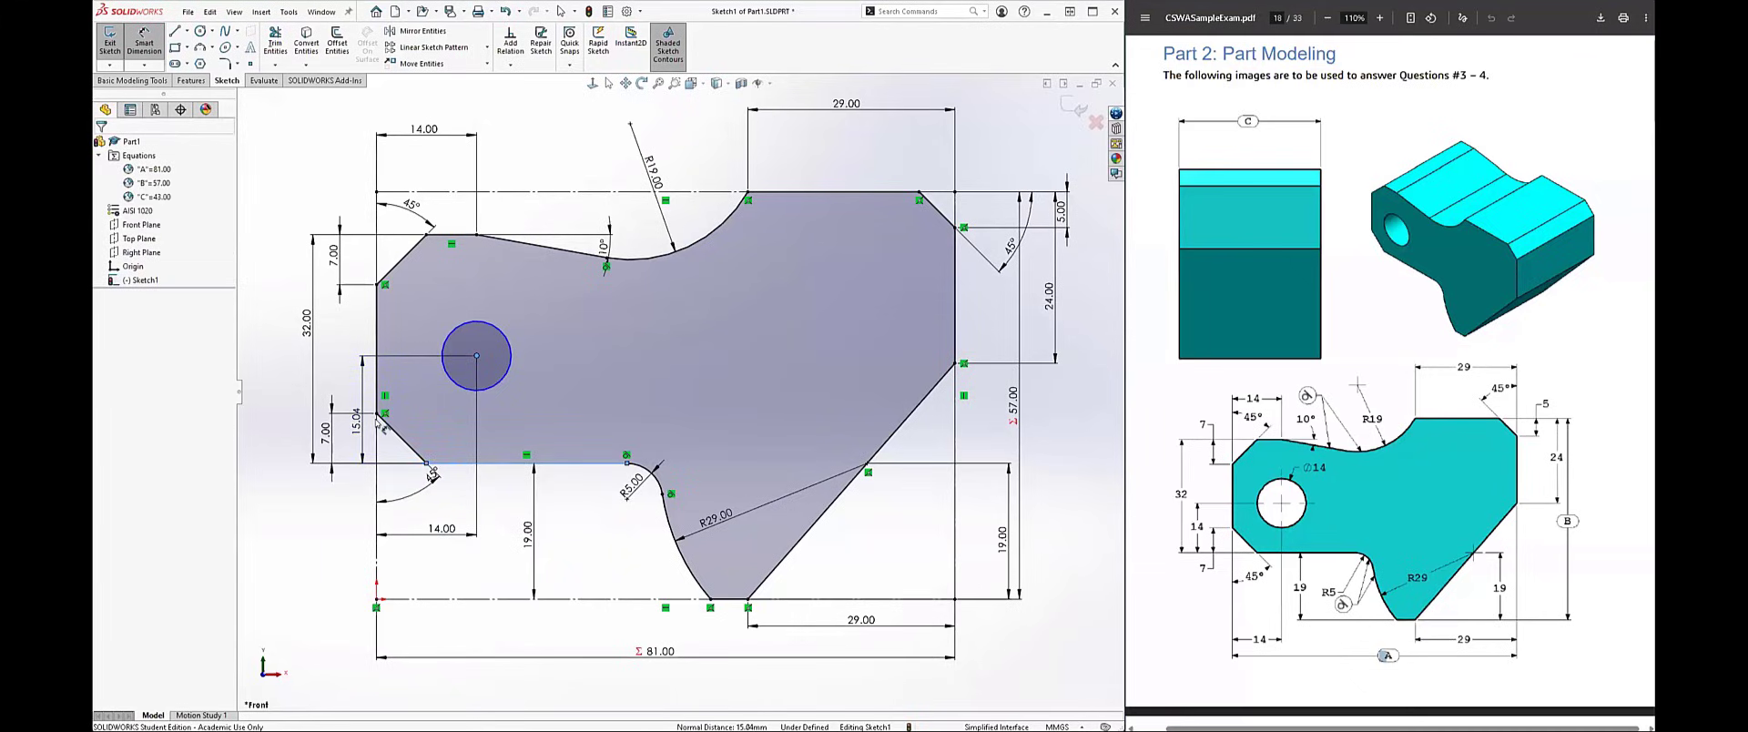
click(381, 424)
text(14)
key(Return)
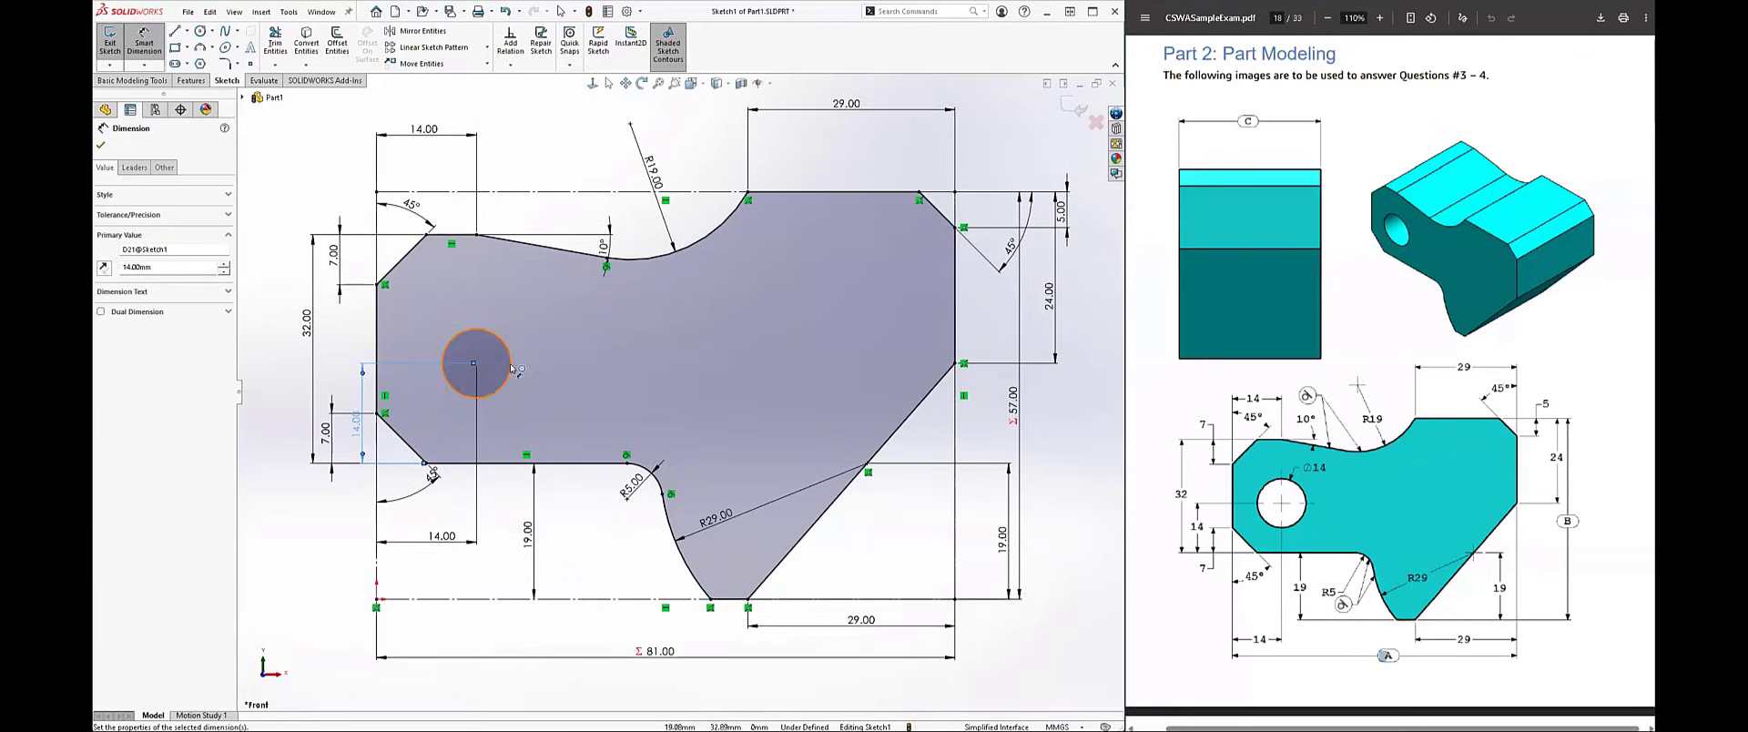
Step: Dimension the hole circle with a diameter of 14 mm
click(509, 367)
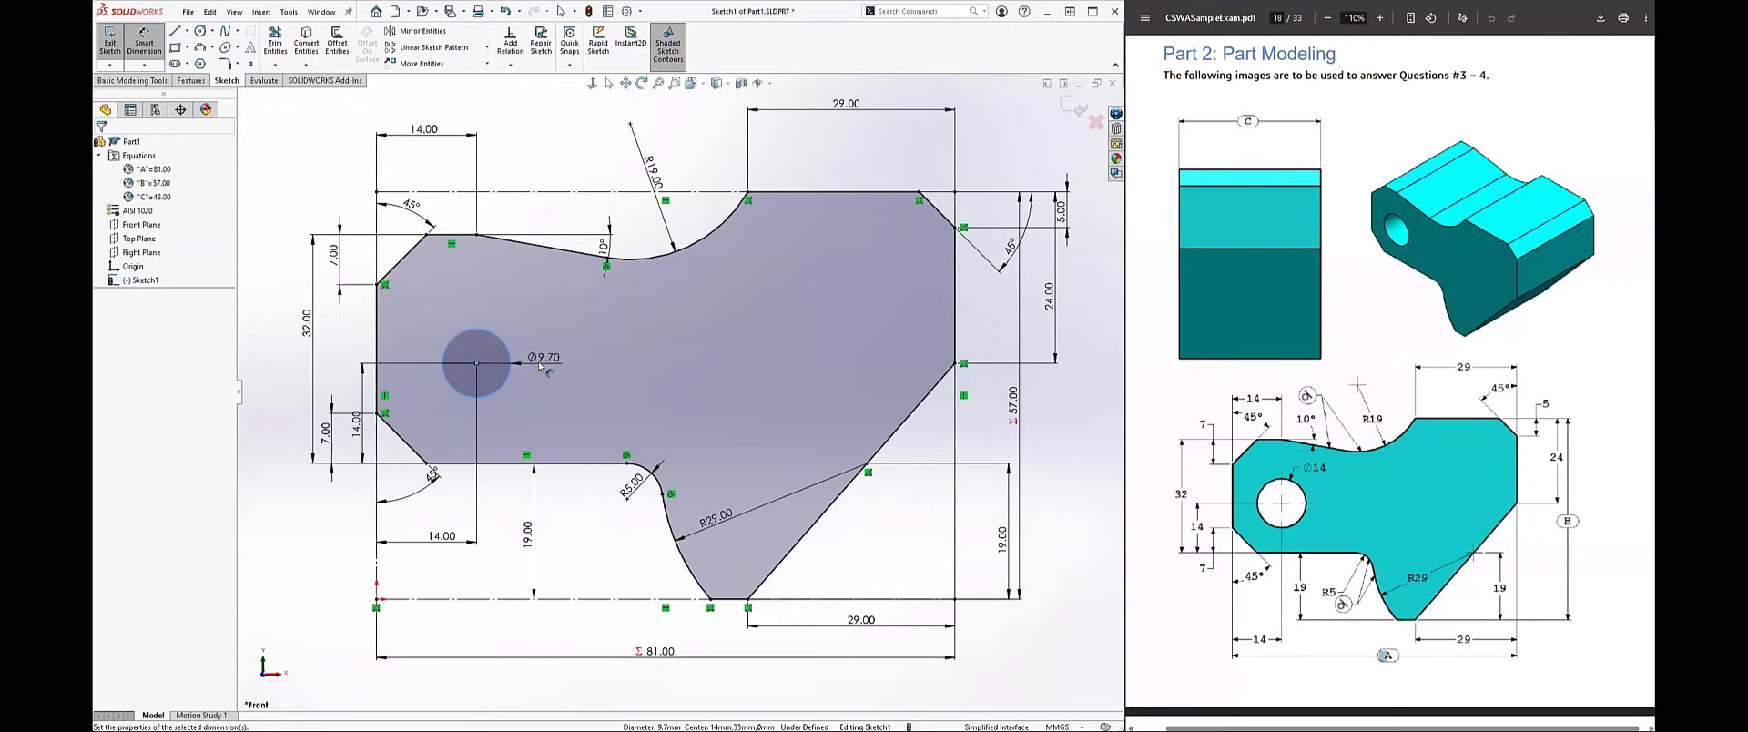
click(540, 367)
text(14)
key(Return)
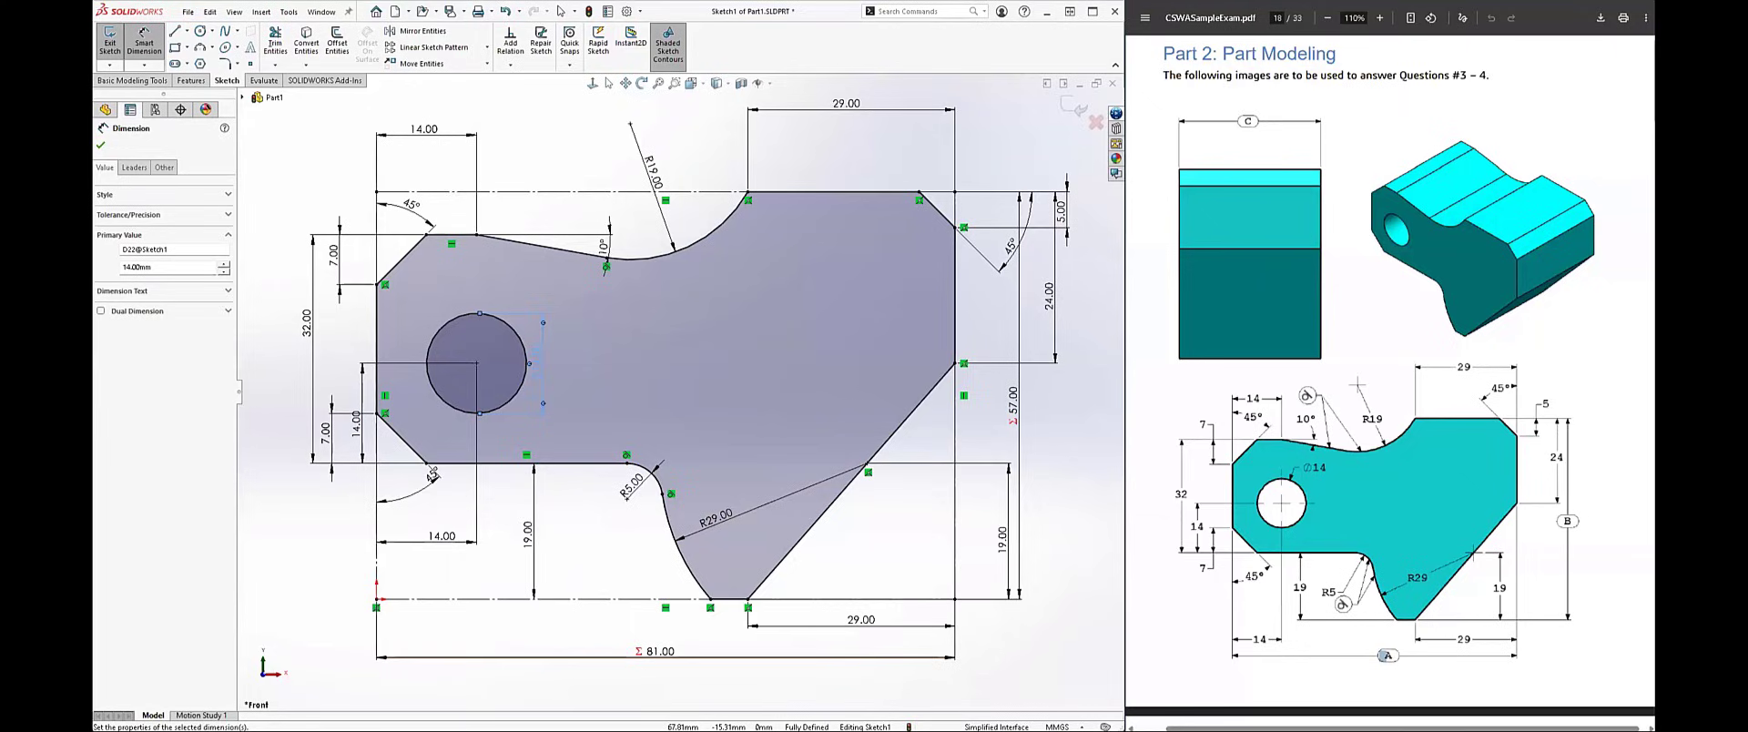
Step: Try replacing the 45° chamfer line at the profile's upper right corner with a steeper undimensioned line
key(Escape)
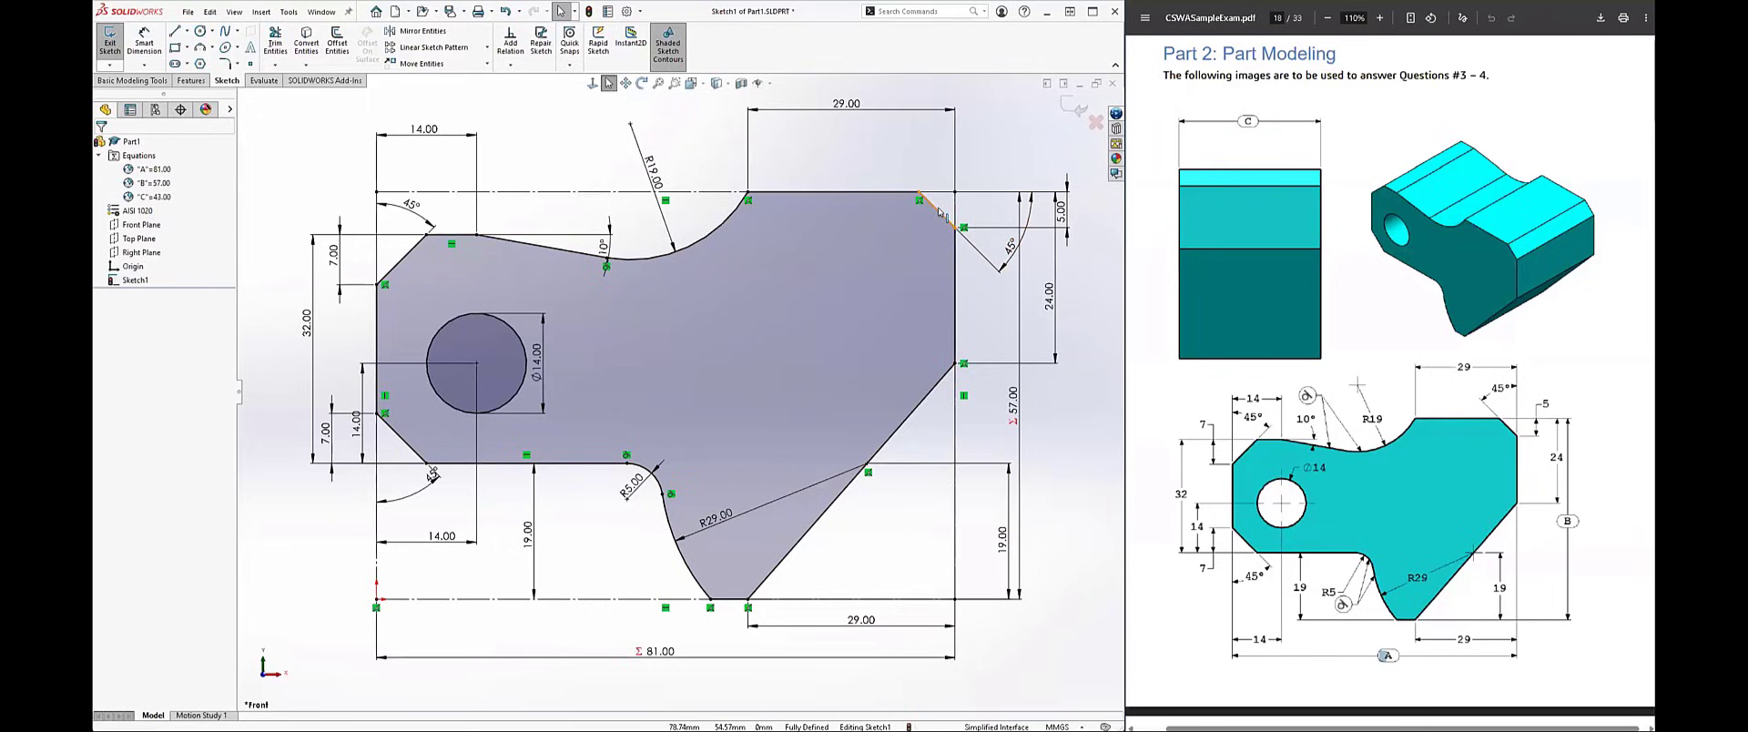
click(944, 217)
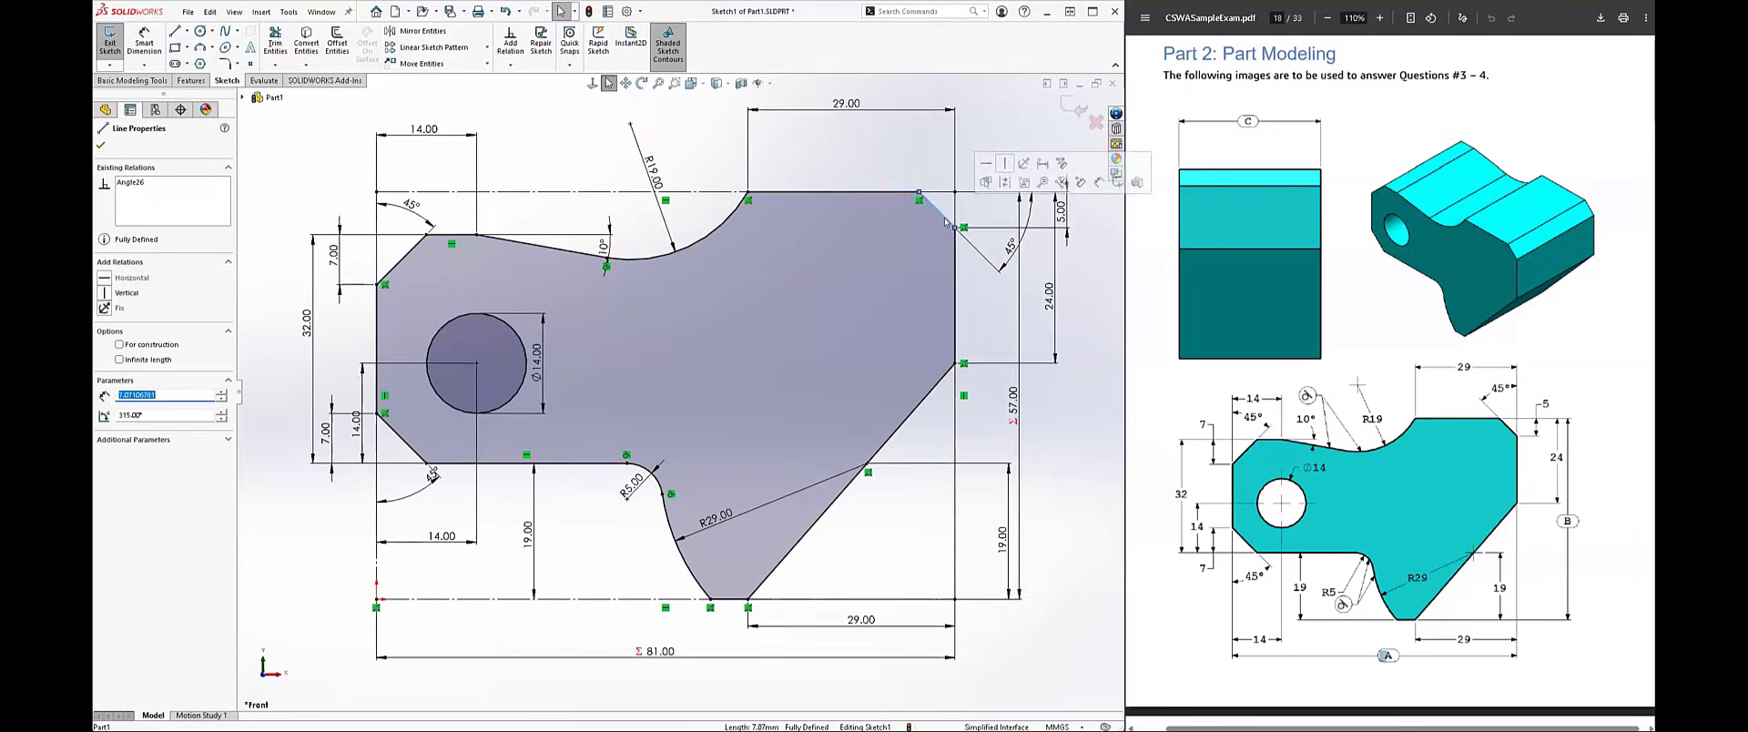
key(Delete)
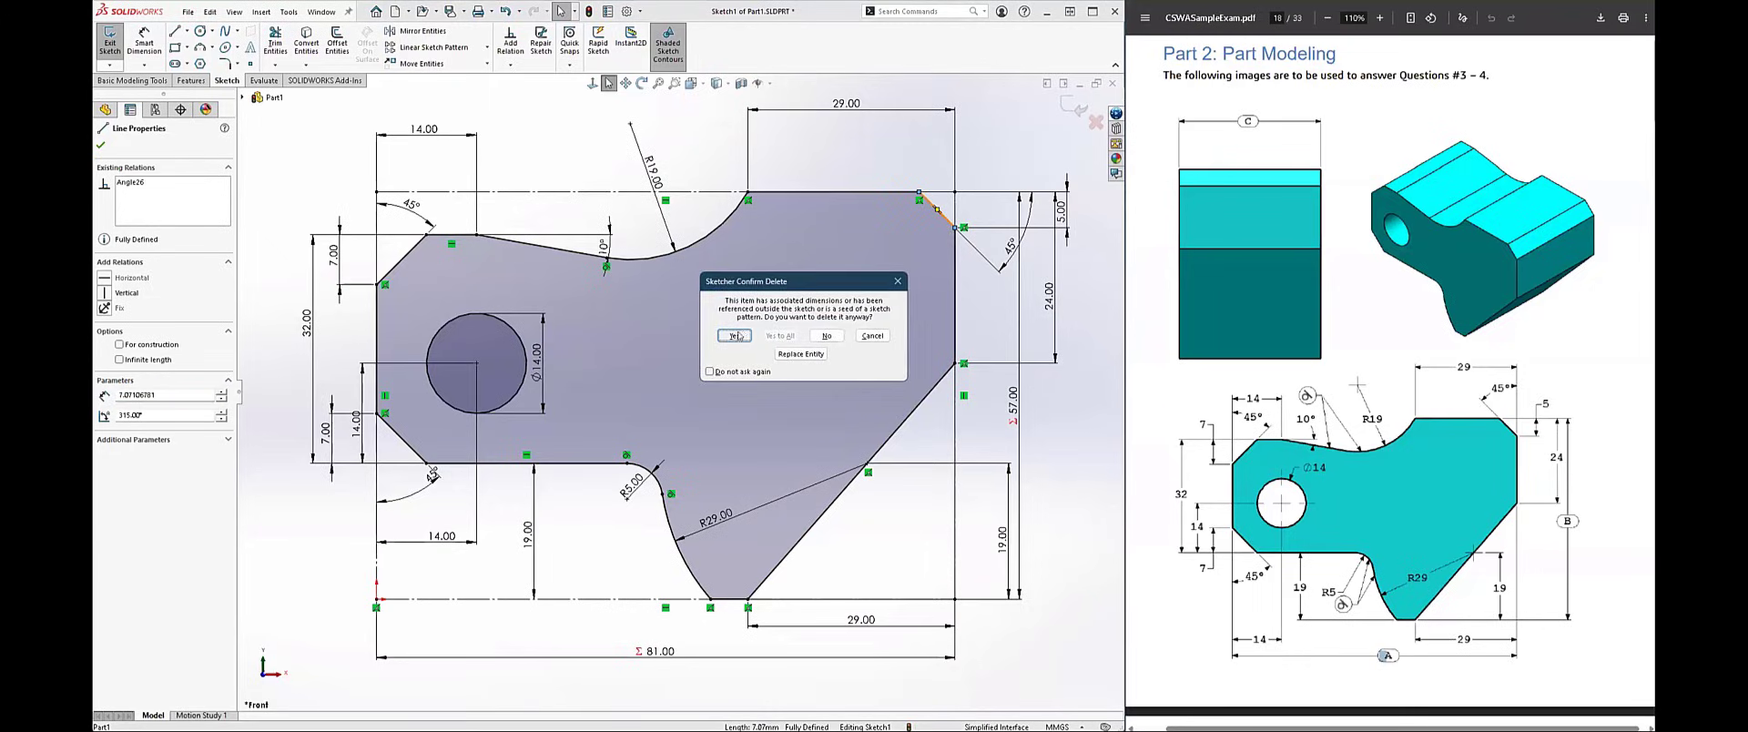
key(Return)
key(l)
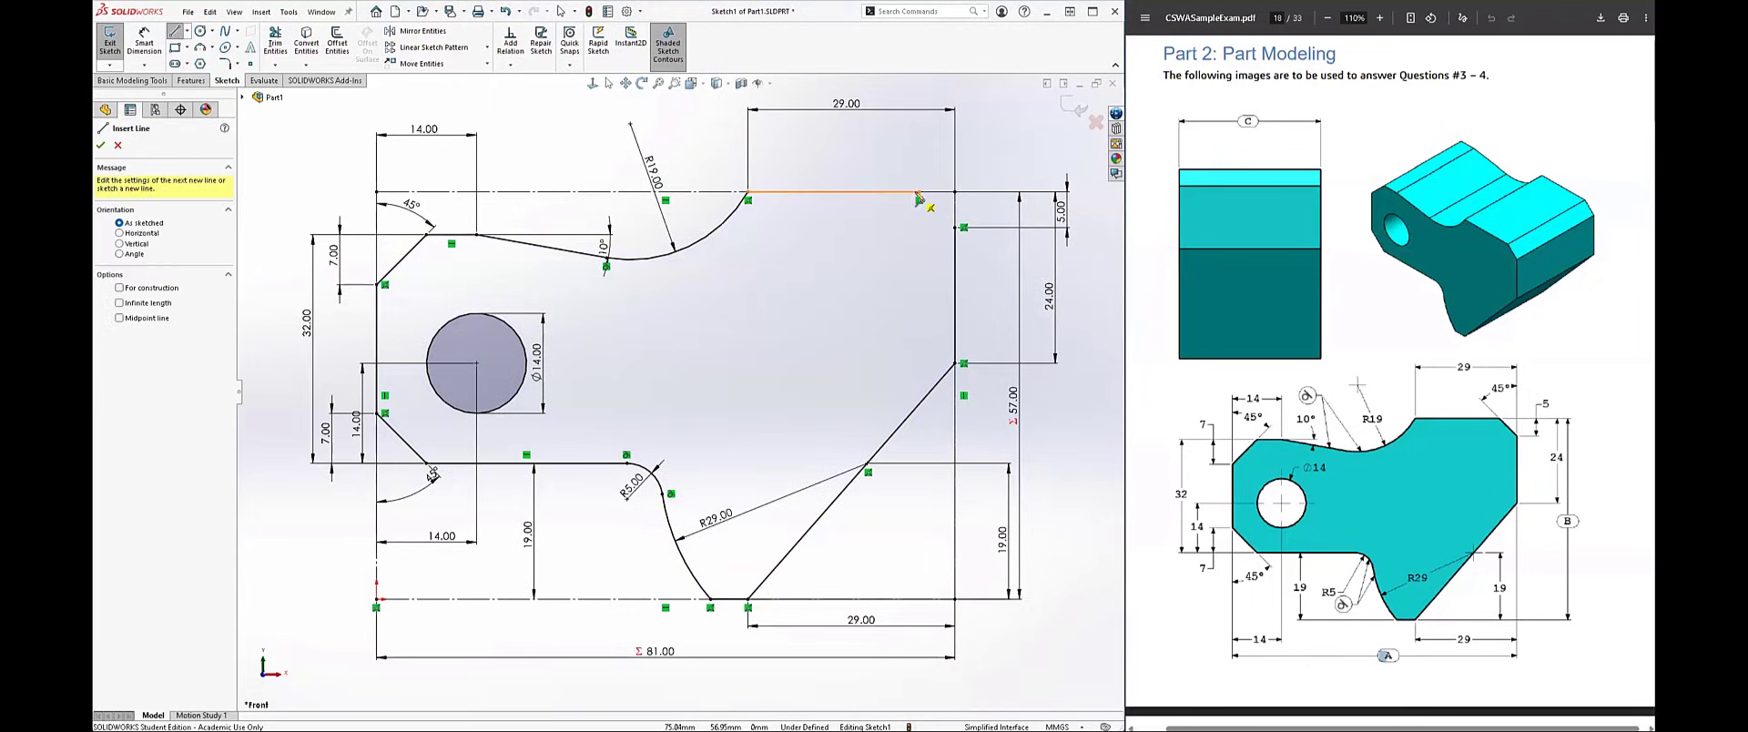
click(920, 196)
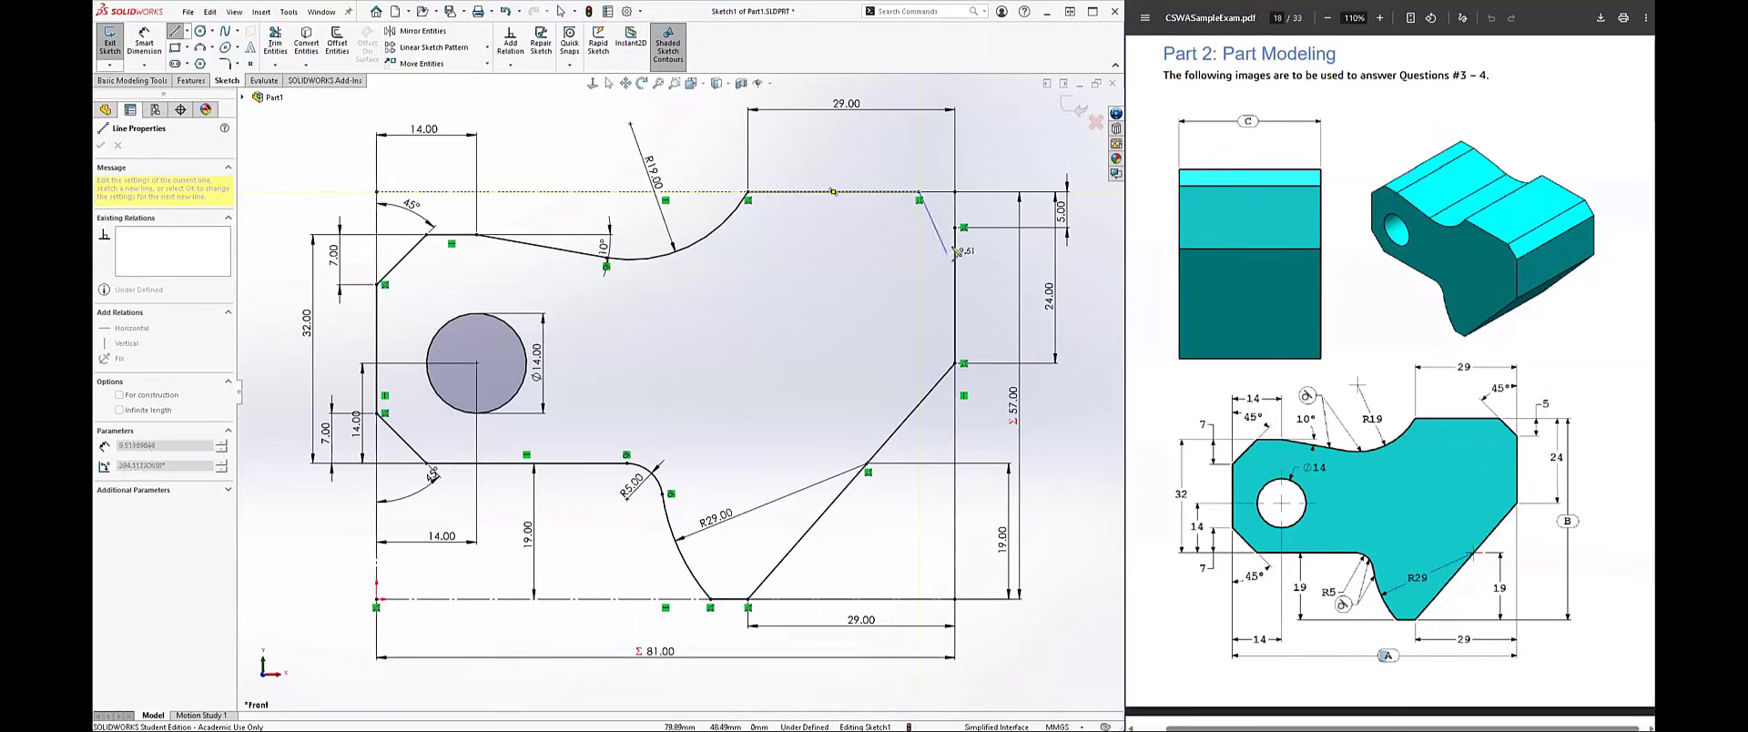
click(955, 247)
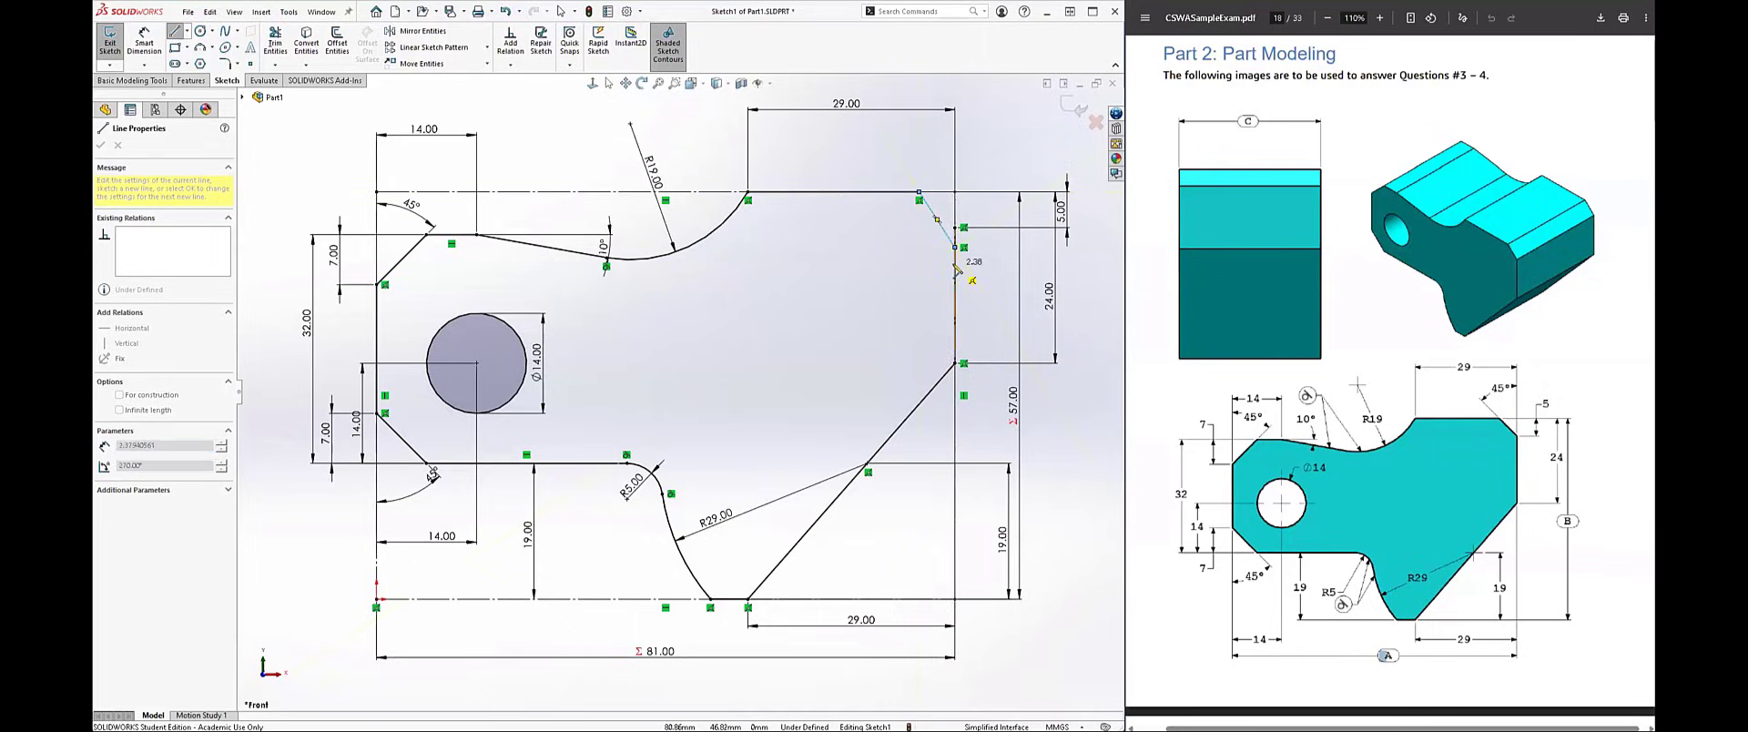
key(Escape)
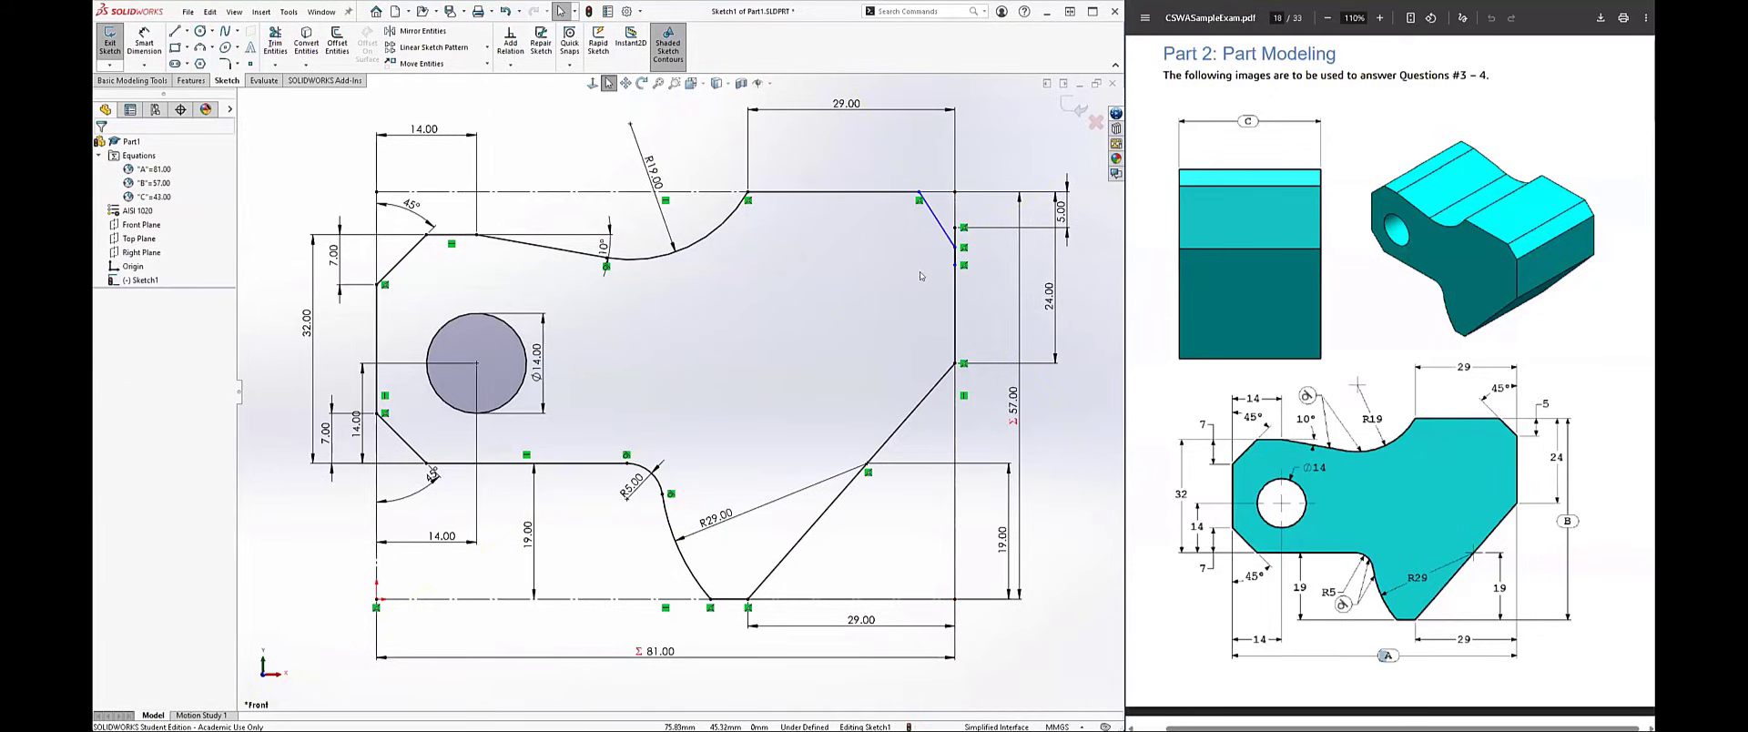
click(937, 220)
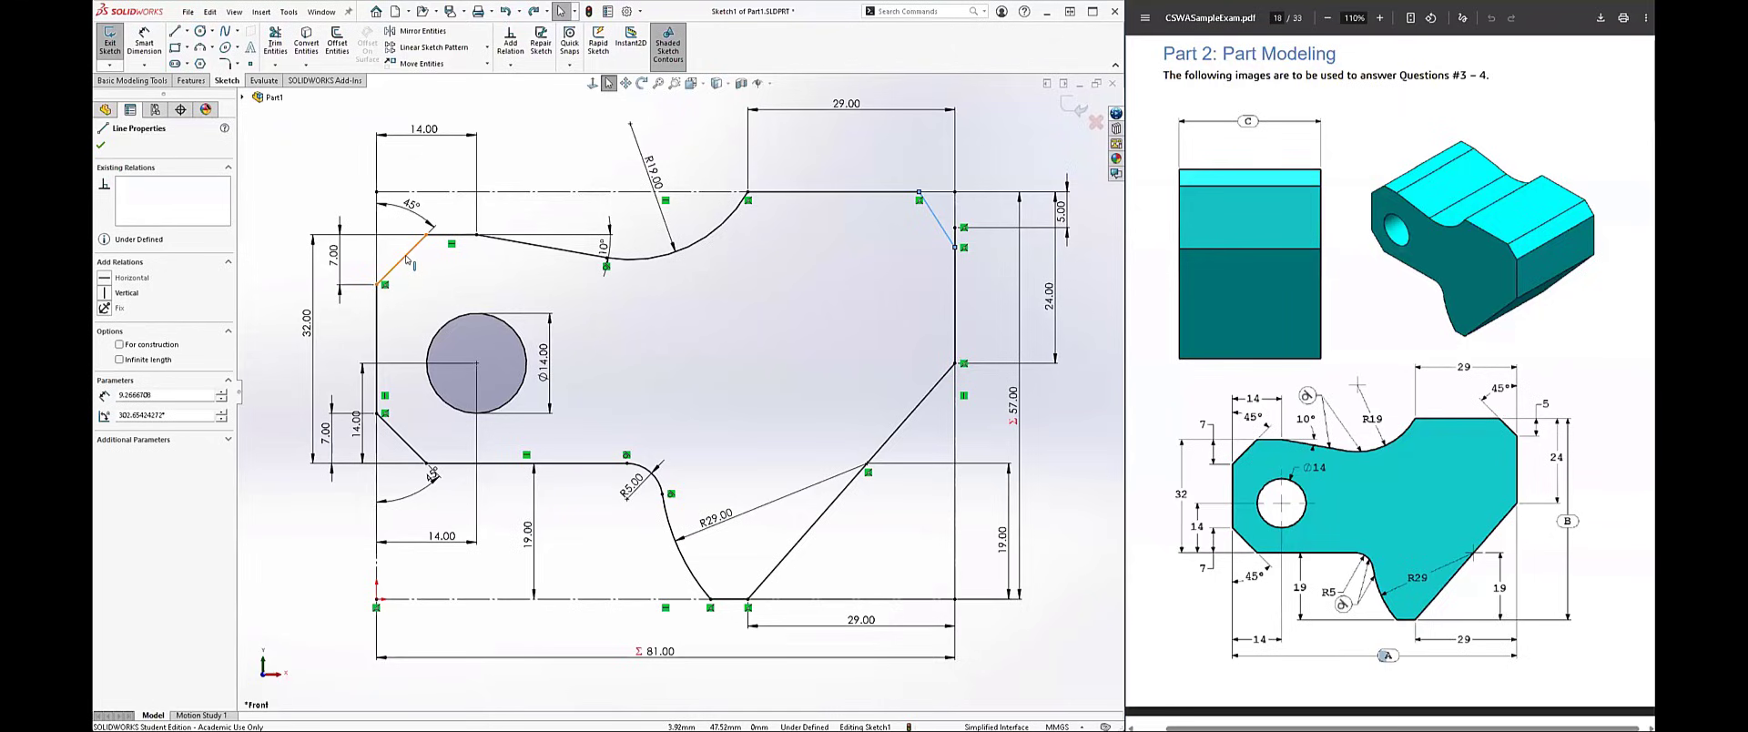
key(Escape)
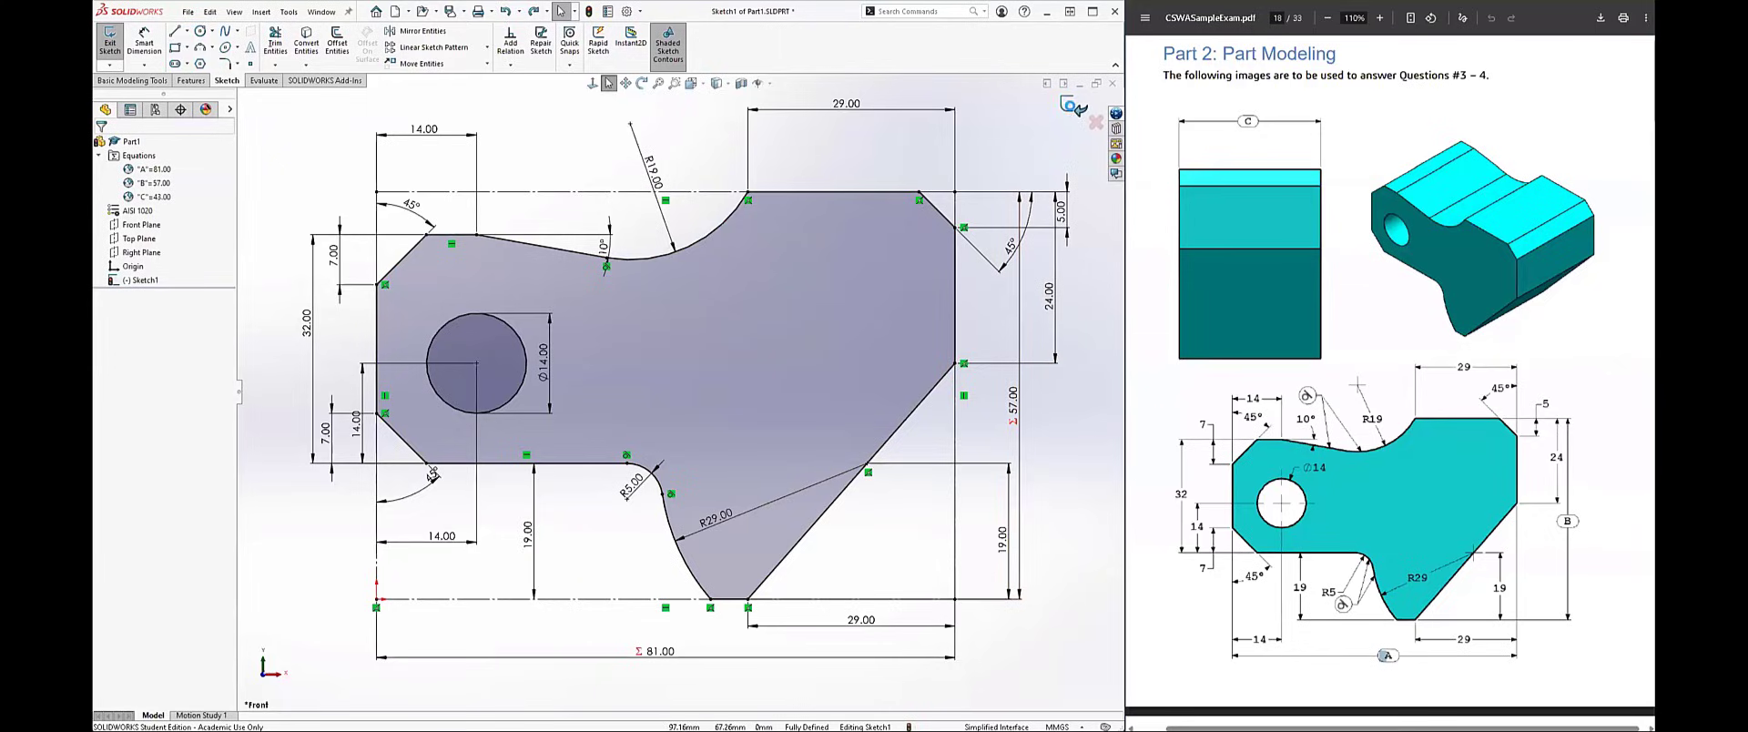
Step: Finish the profile sketch and save the part to this PC
click(1074, 107)
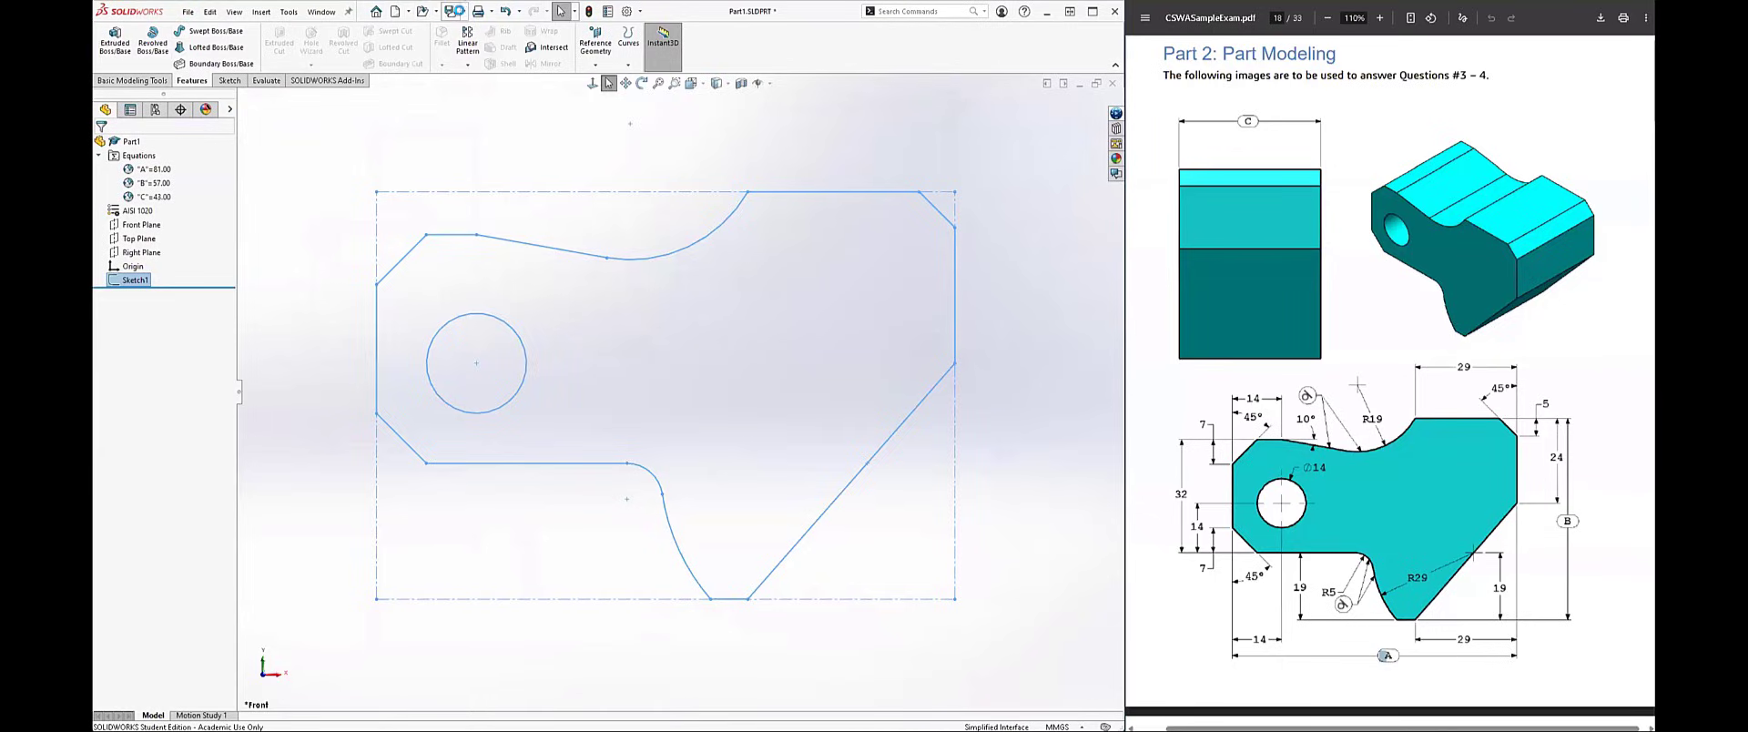
click(462, 11)
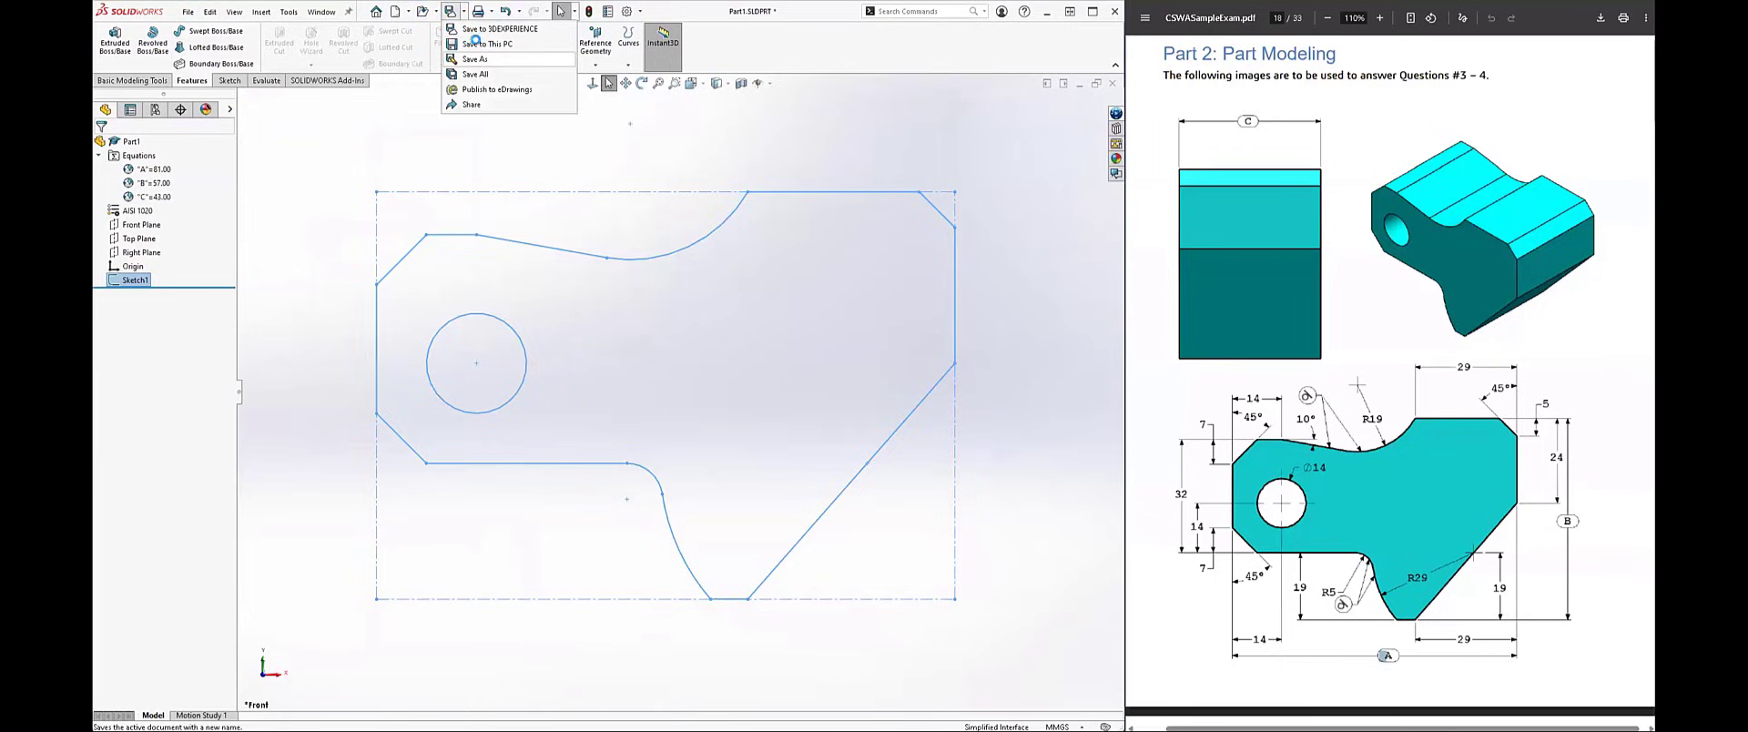
click(482, 43)
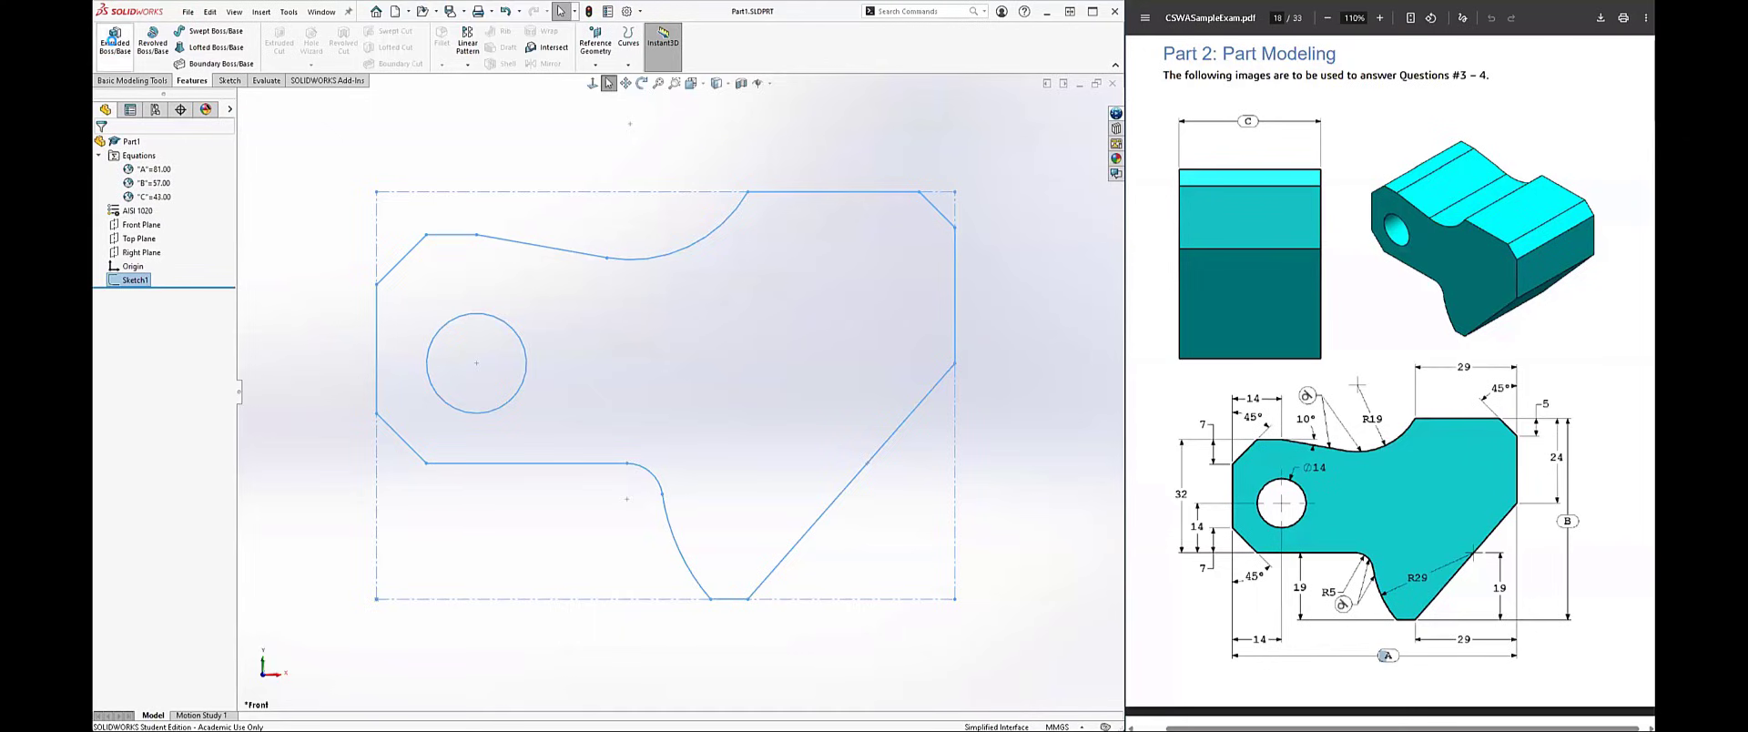
Step: Extrude the profile sketch as a blind boss with its depth linked to global variable C
click(115, 41)
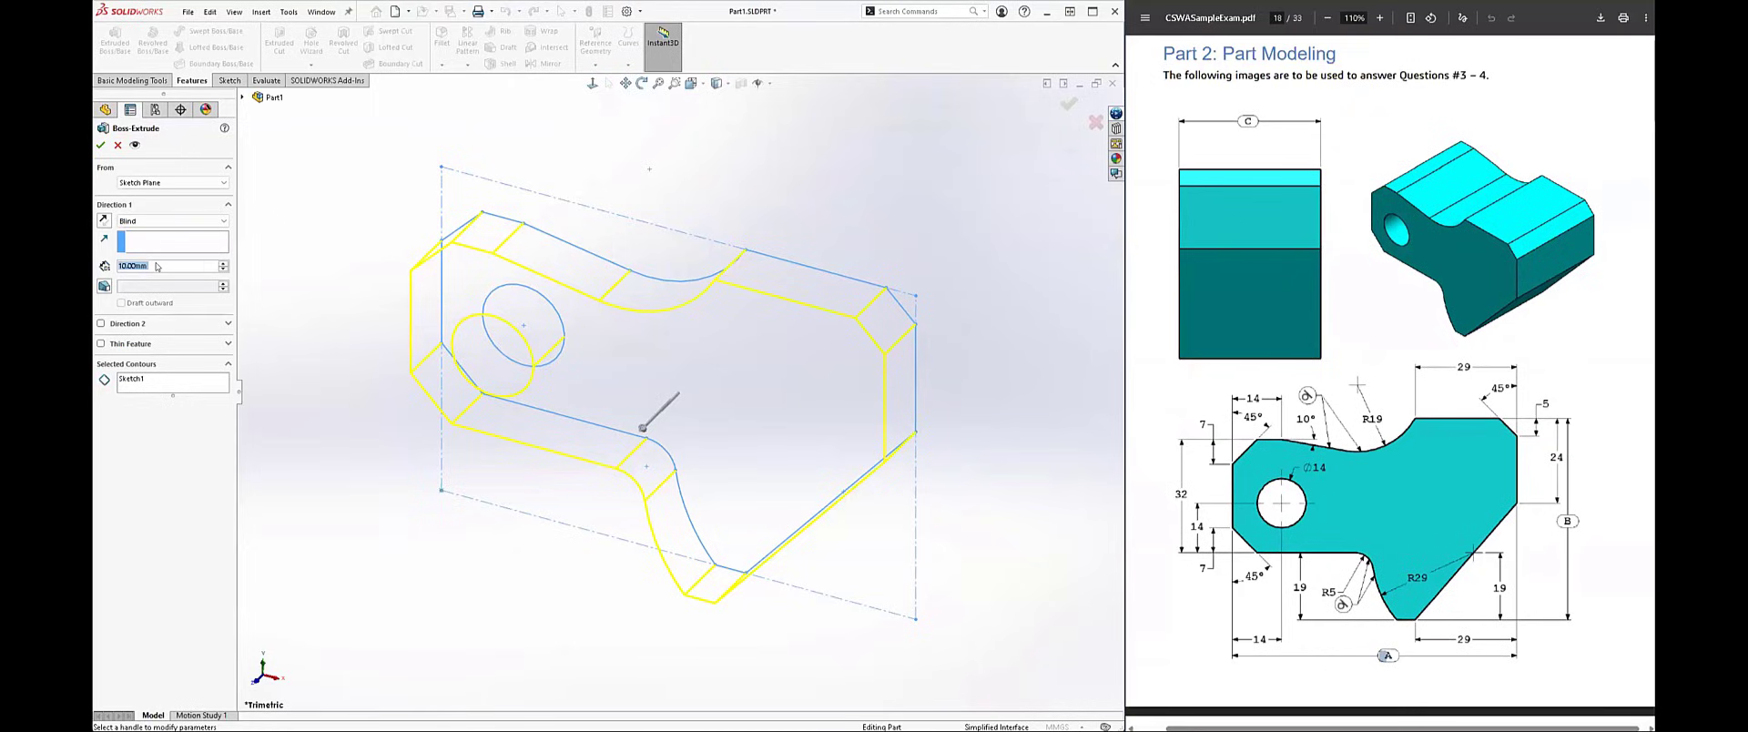
text(=)
mouse_move(180, 281)
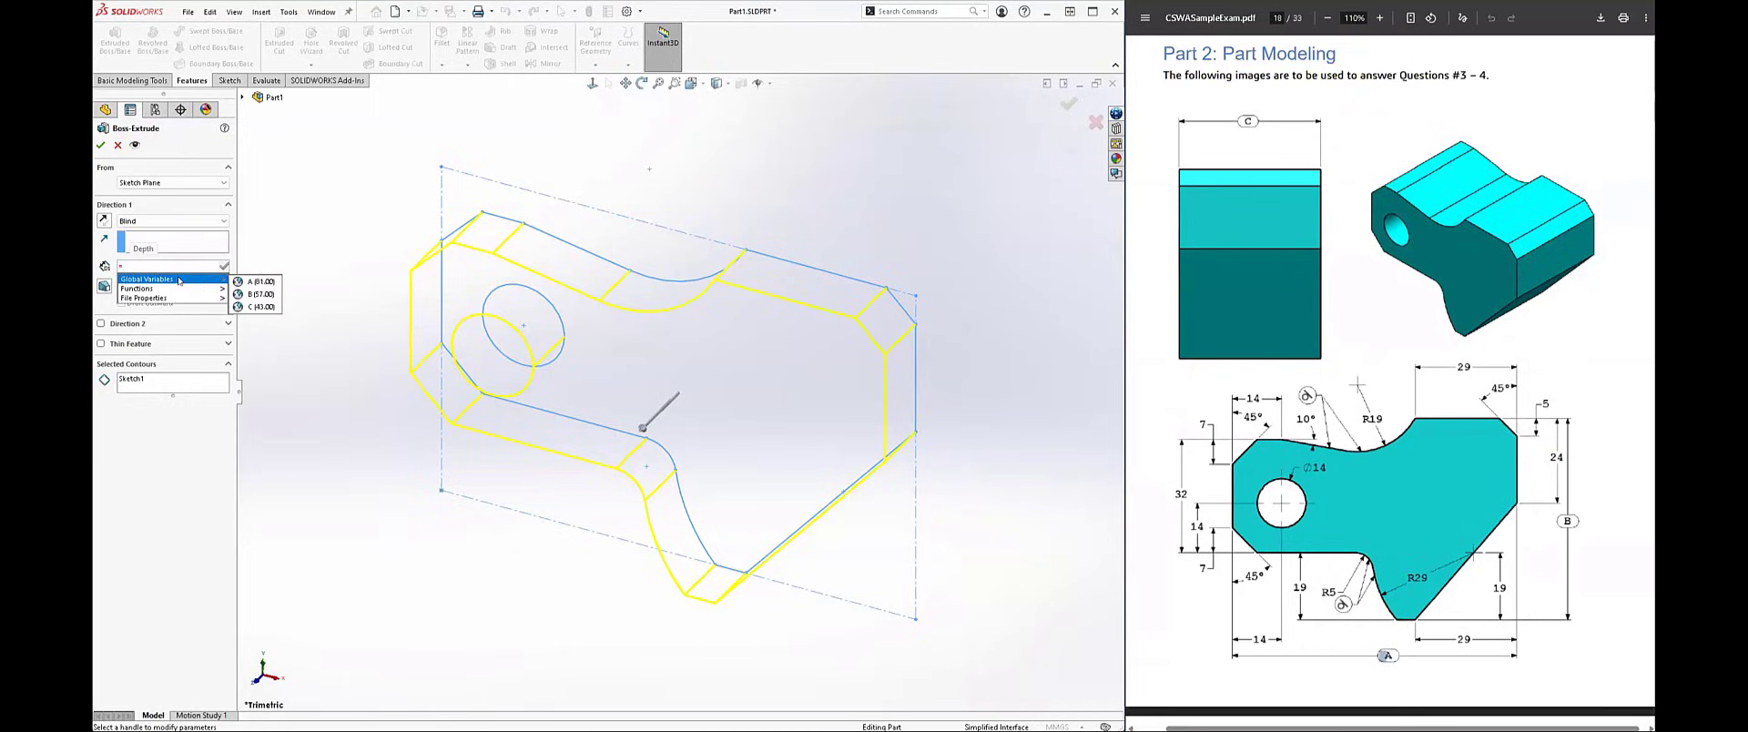
click(259, 307)
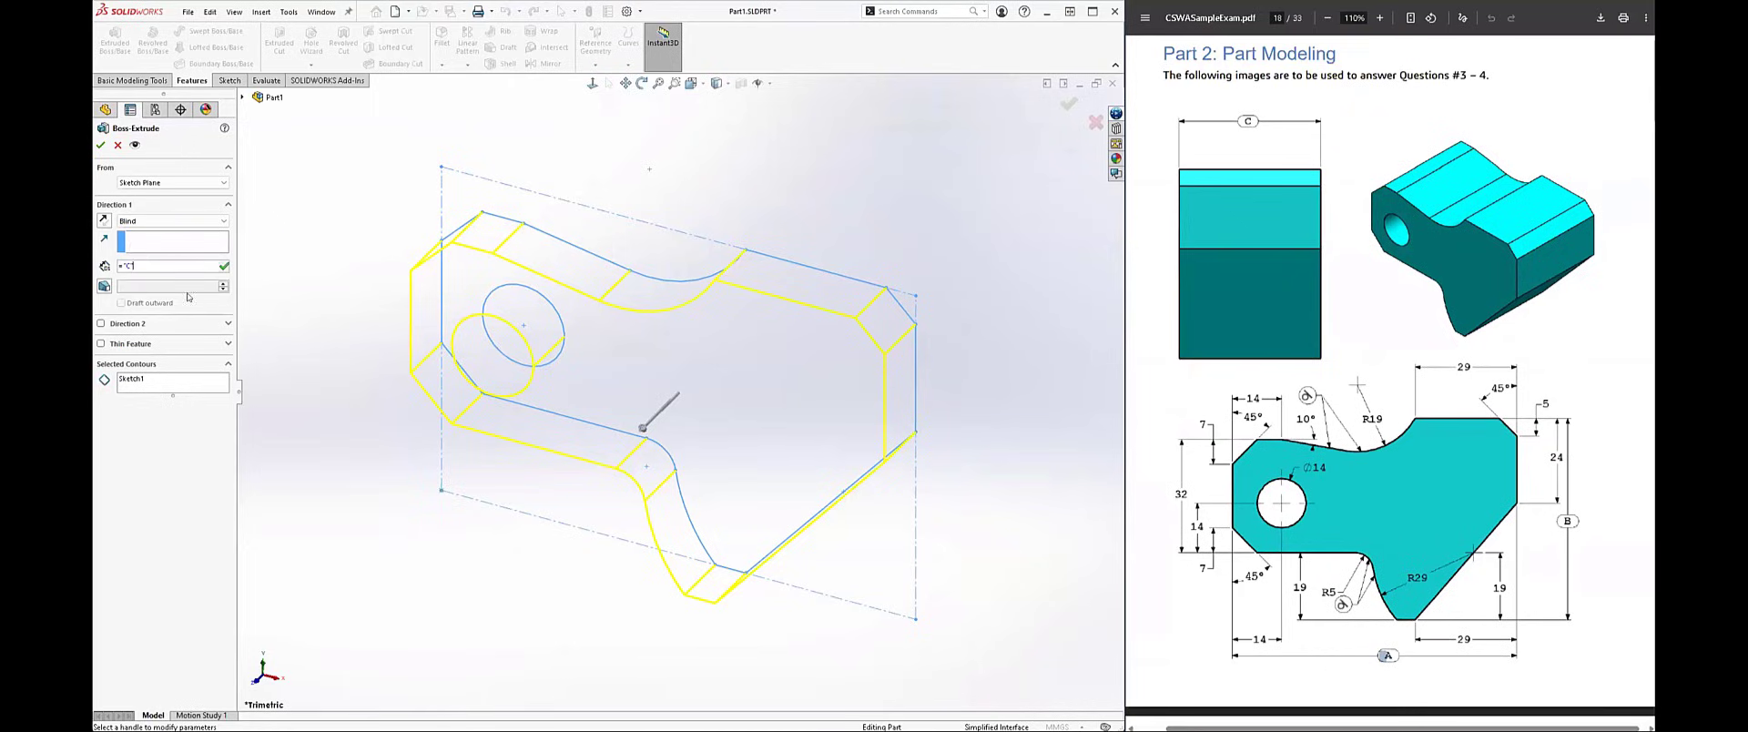
click(100, 145)
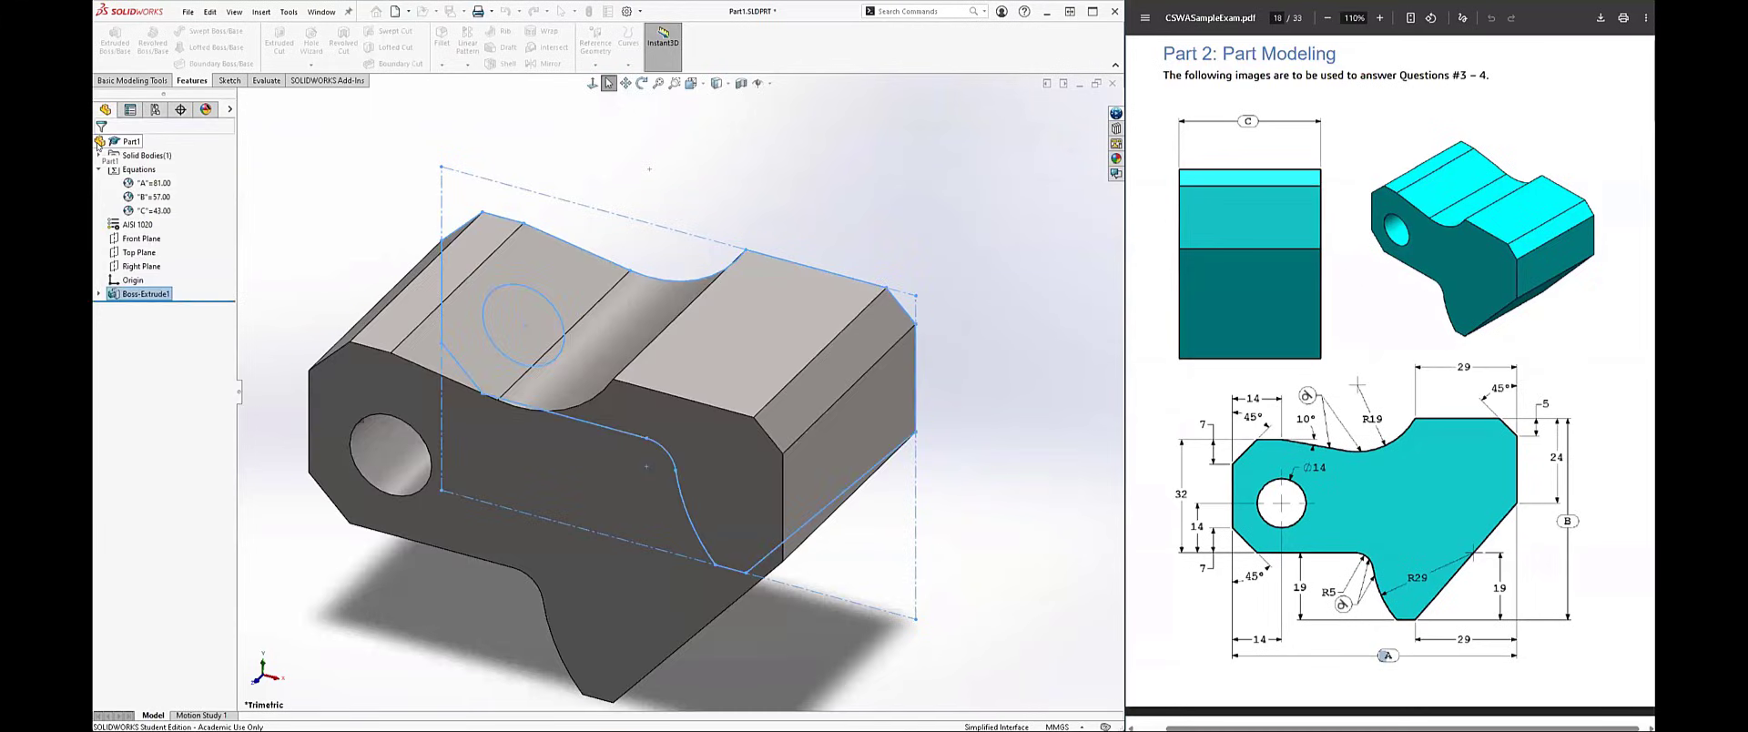
click(843, 192)
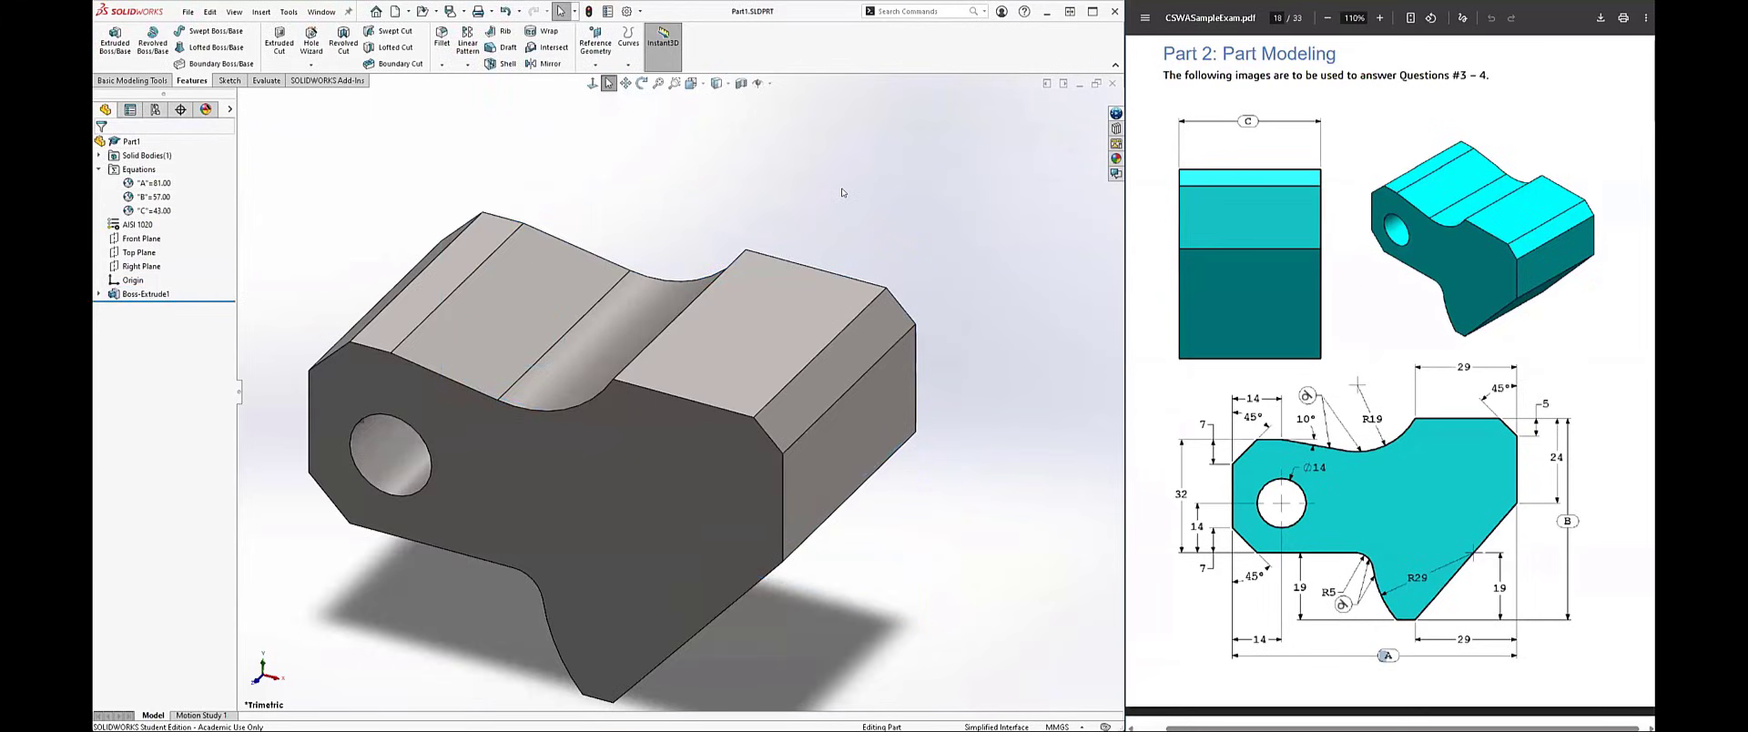
Step: Examine the extruded block from several angles, including its front face, and finish in the isometric view
middle_drag(842, 192, 827, 167)
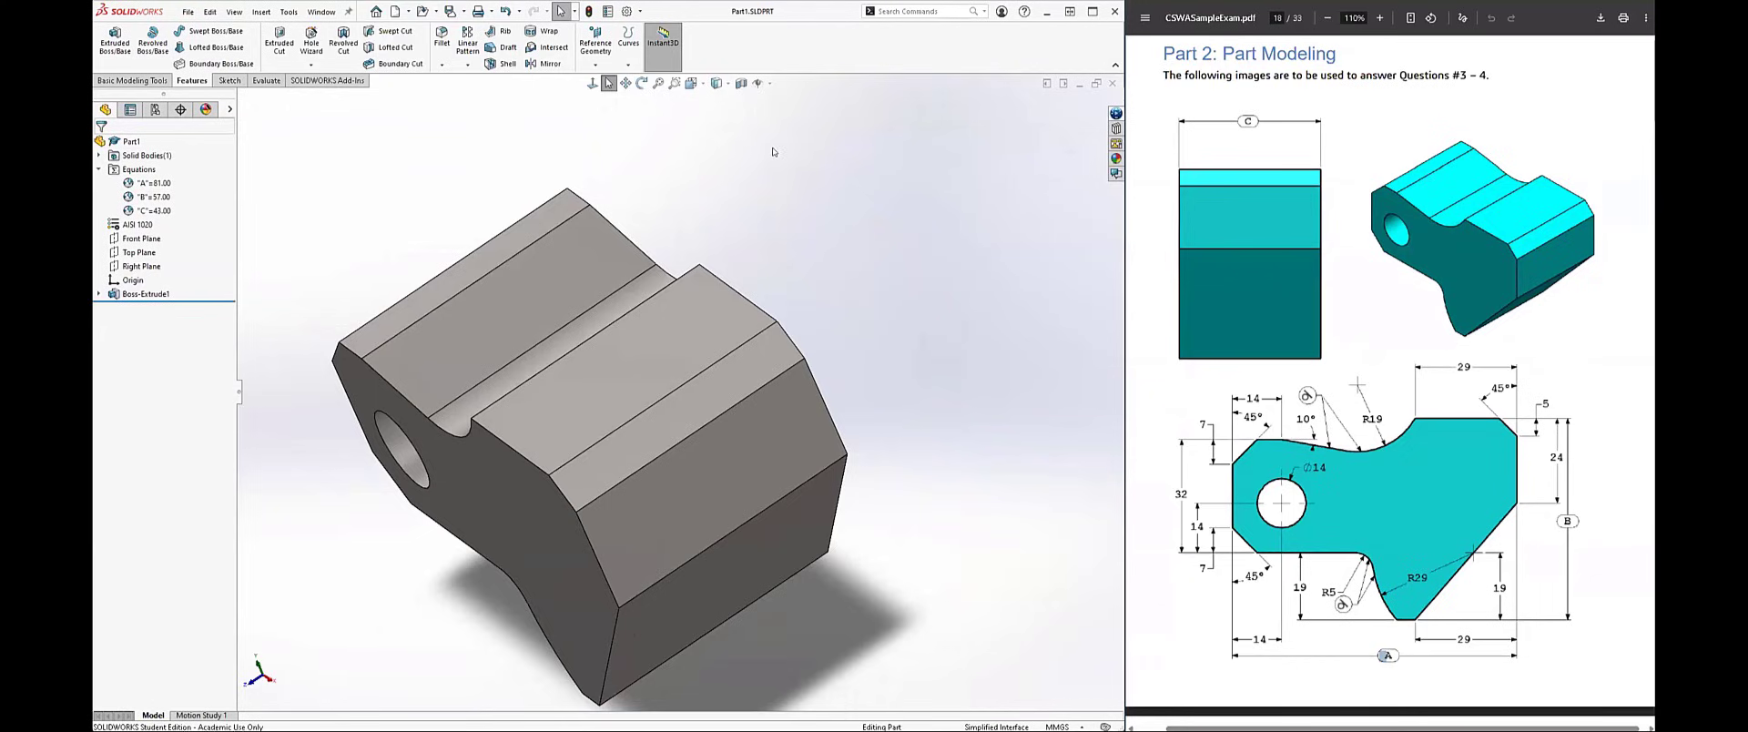
key(space)
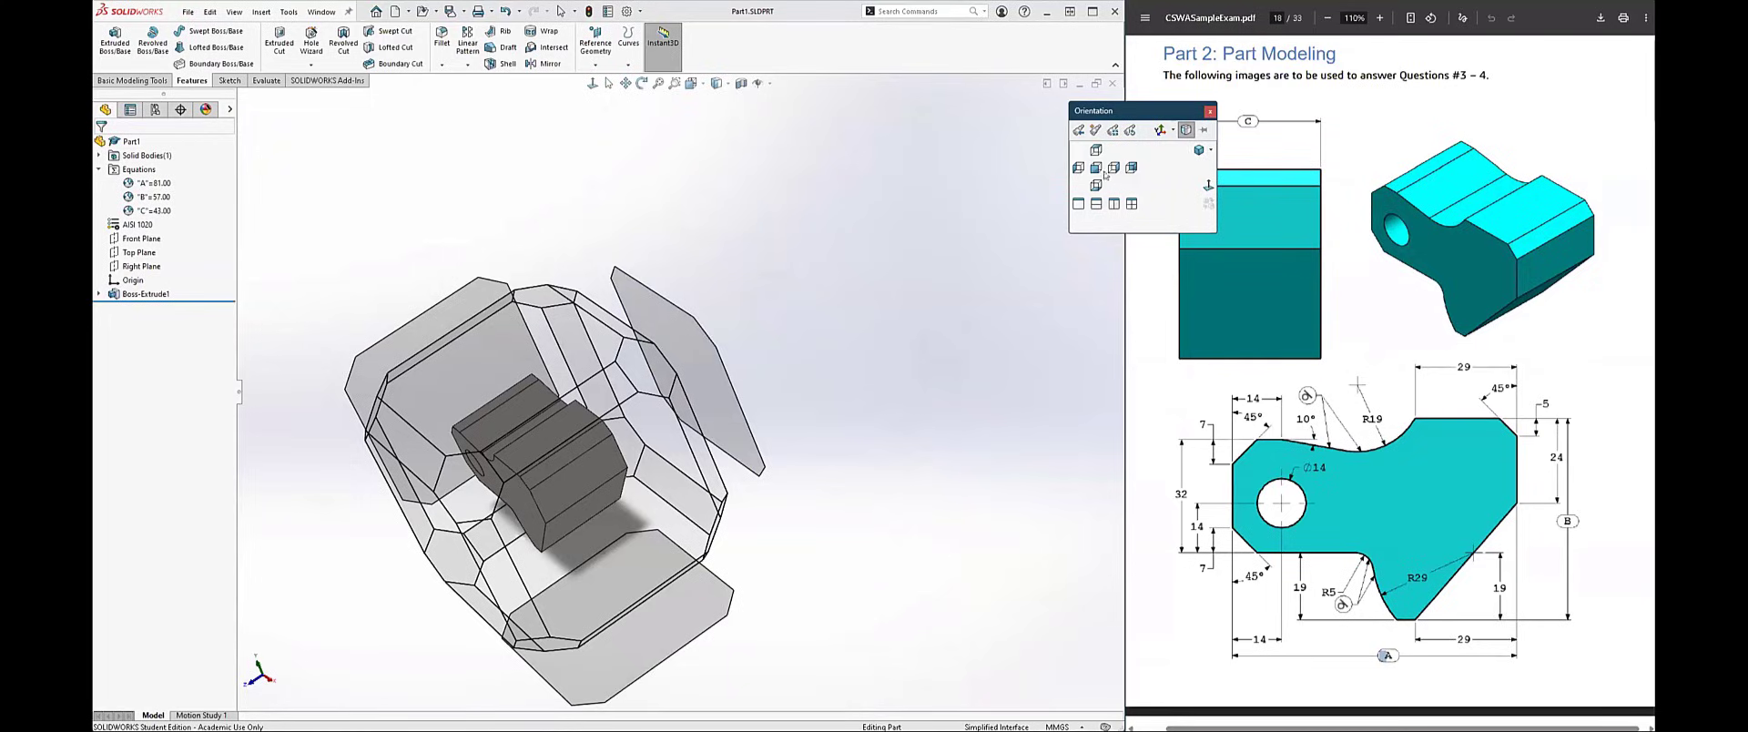
click(876, 174)
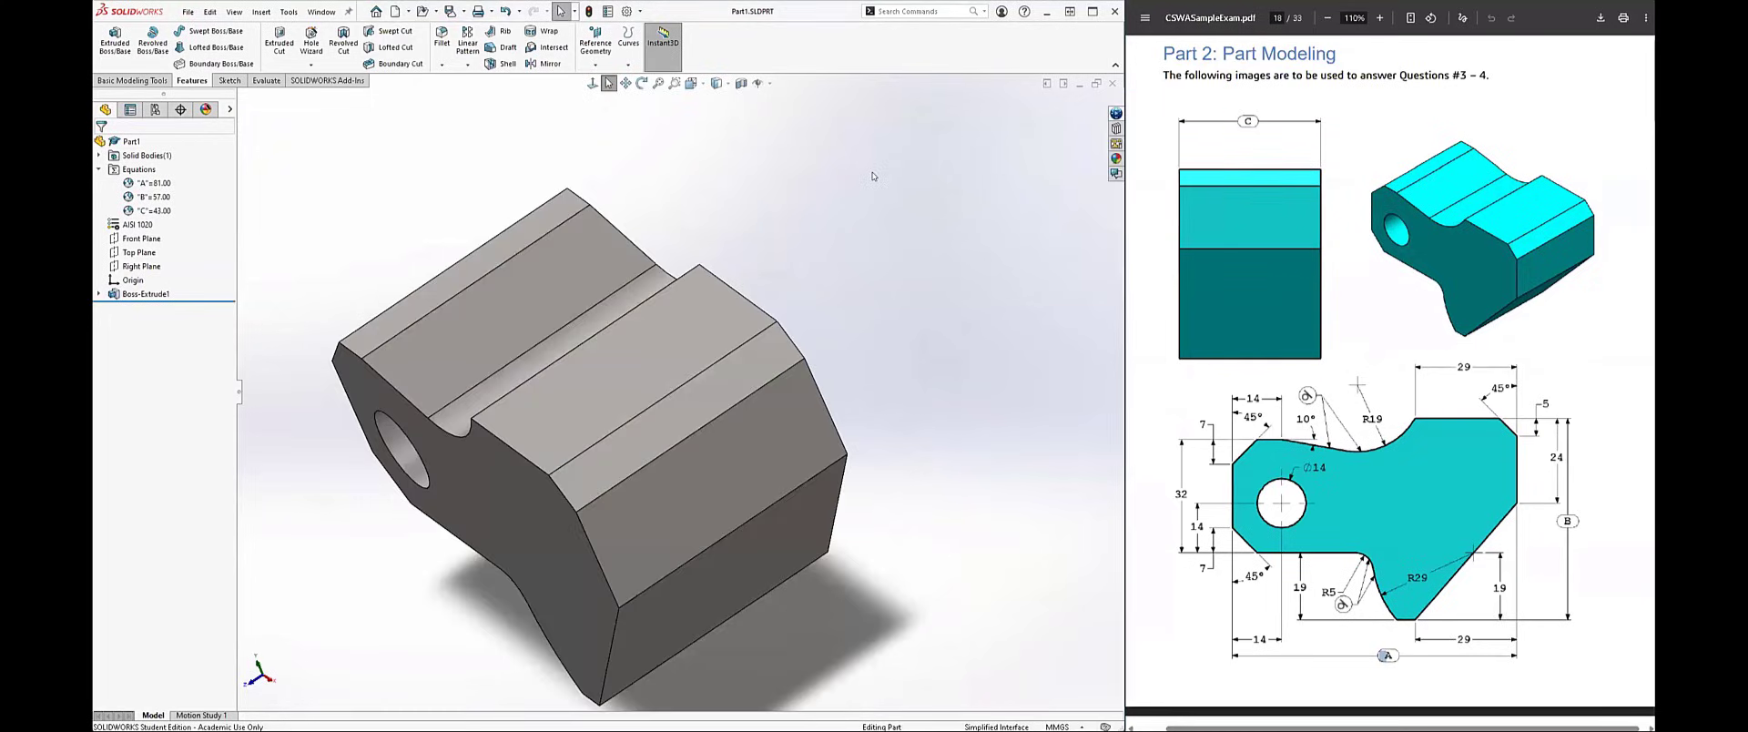
key(ctrl+7)
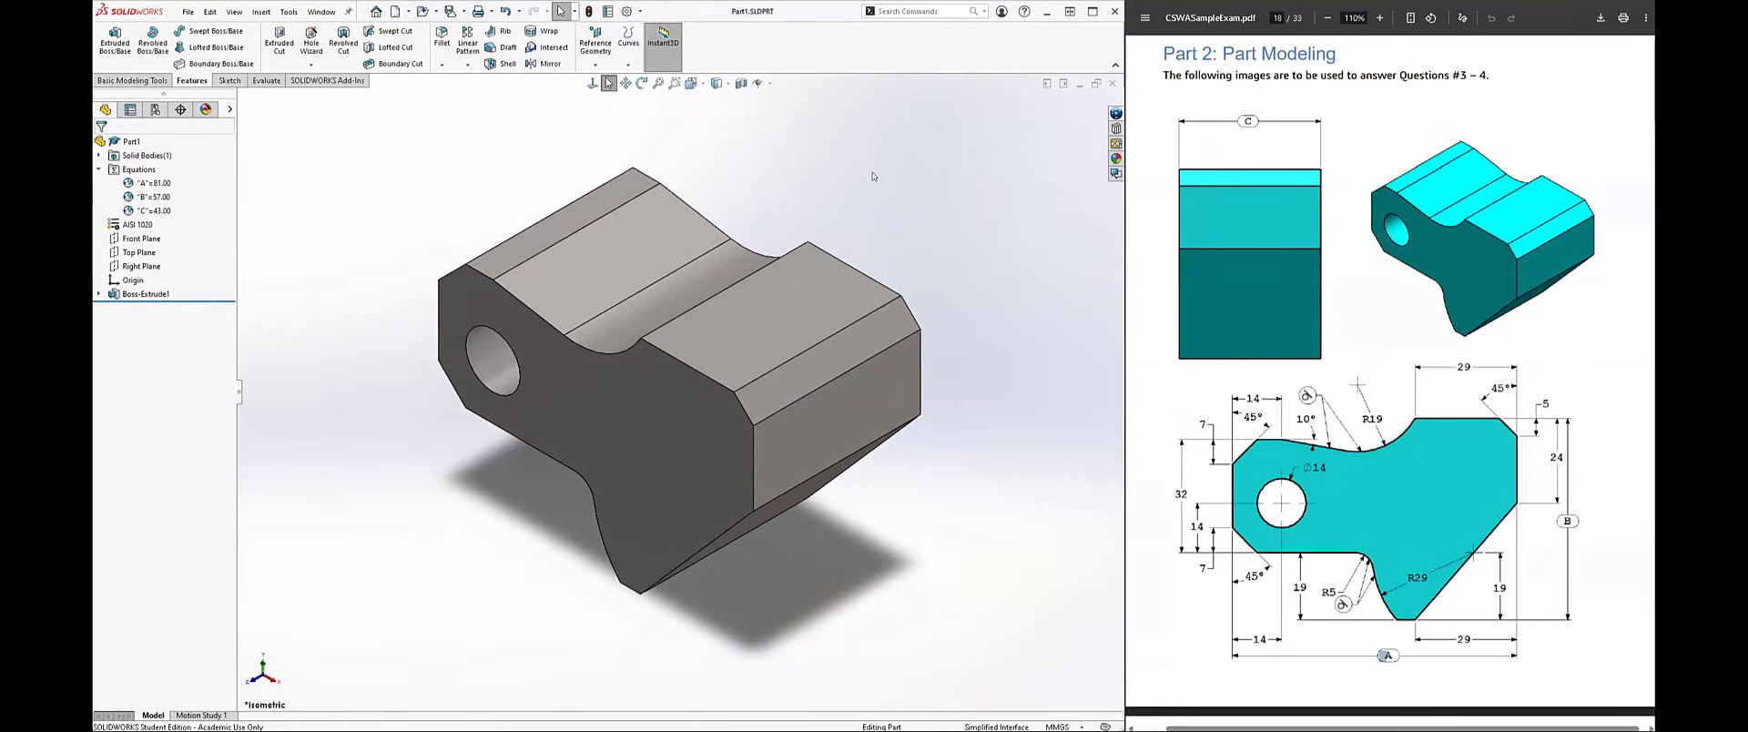
click(673, 402)
key(ctrl+8)
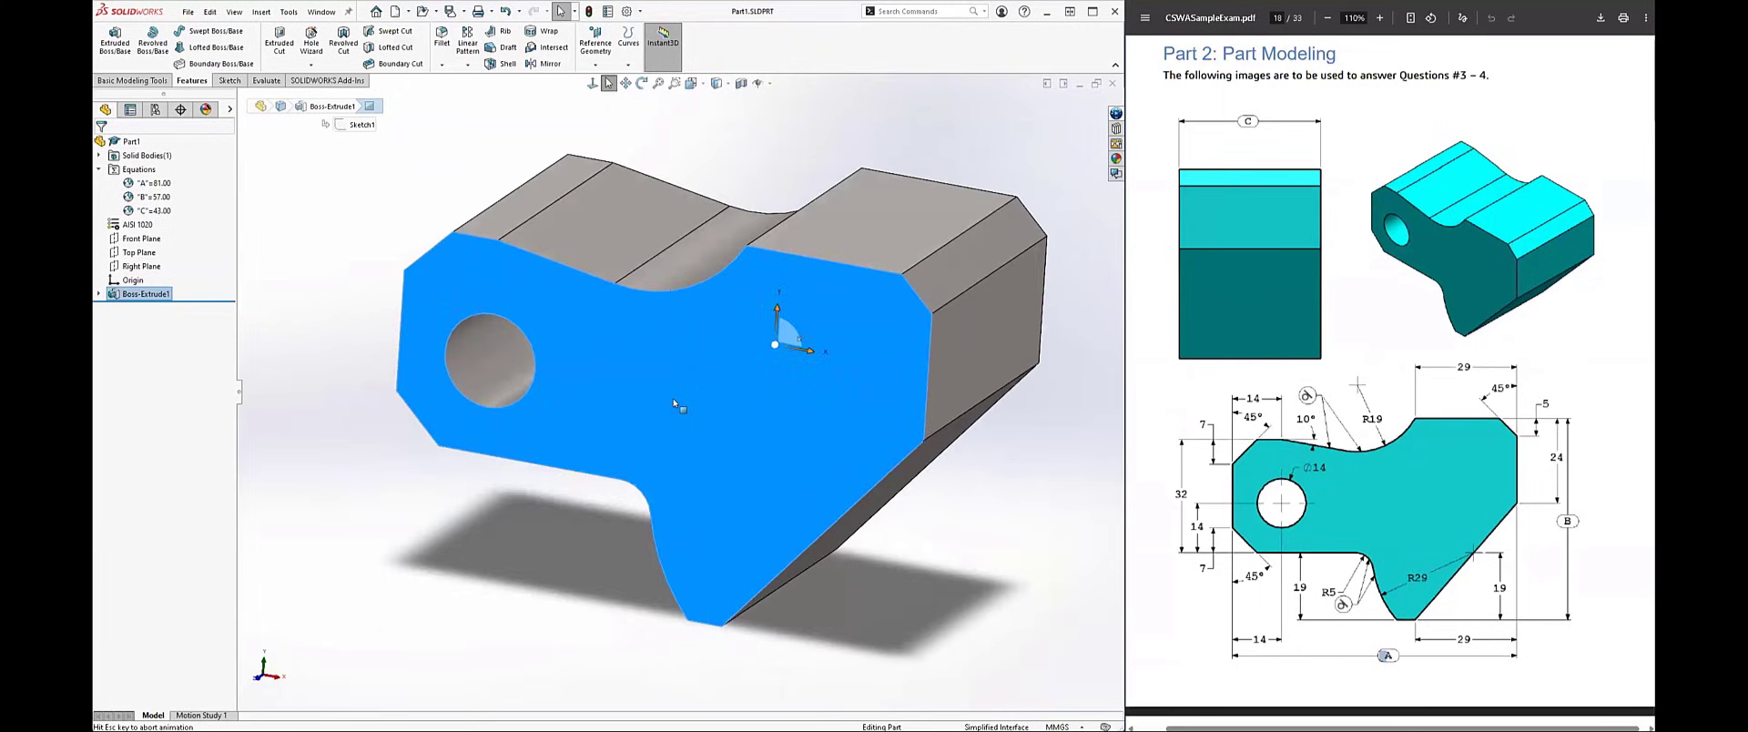
middle_drag(694, 378, 769, 304)
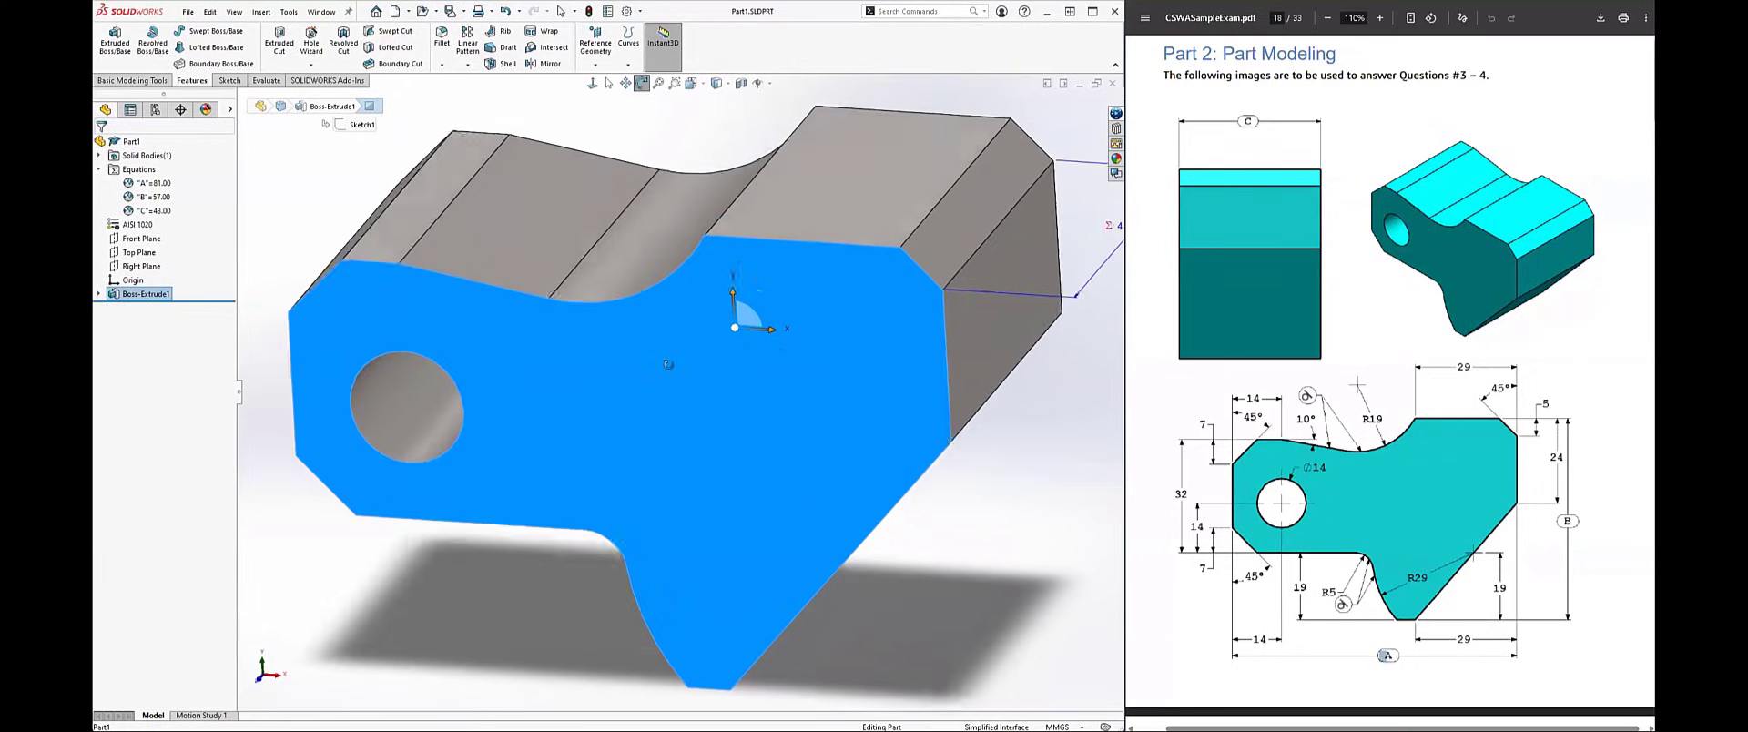
click(726, 125)
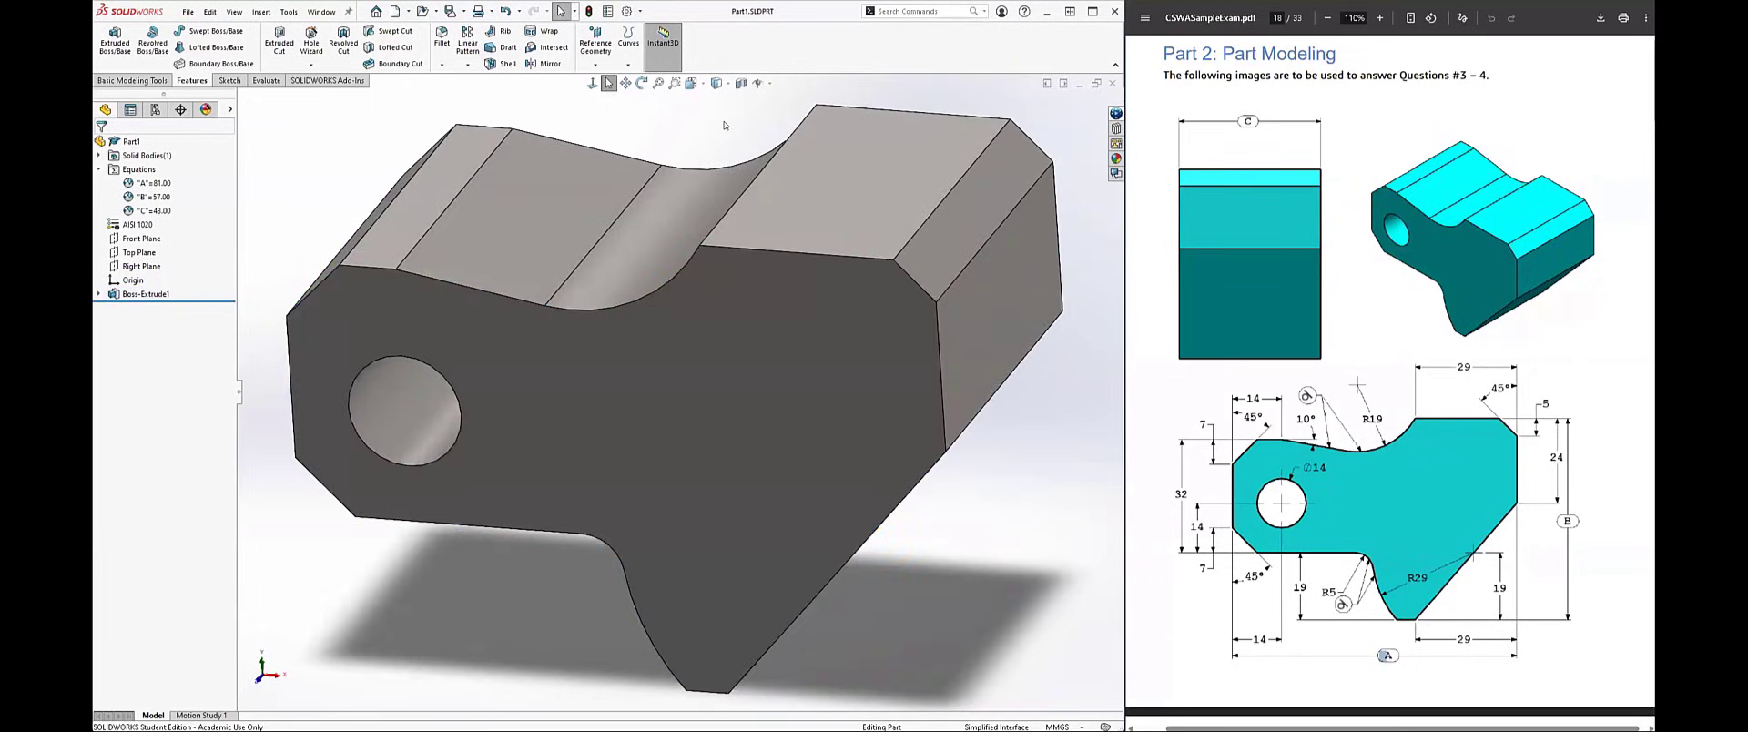
key(ctrl+7)
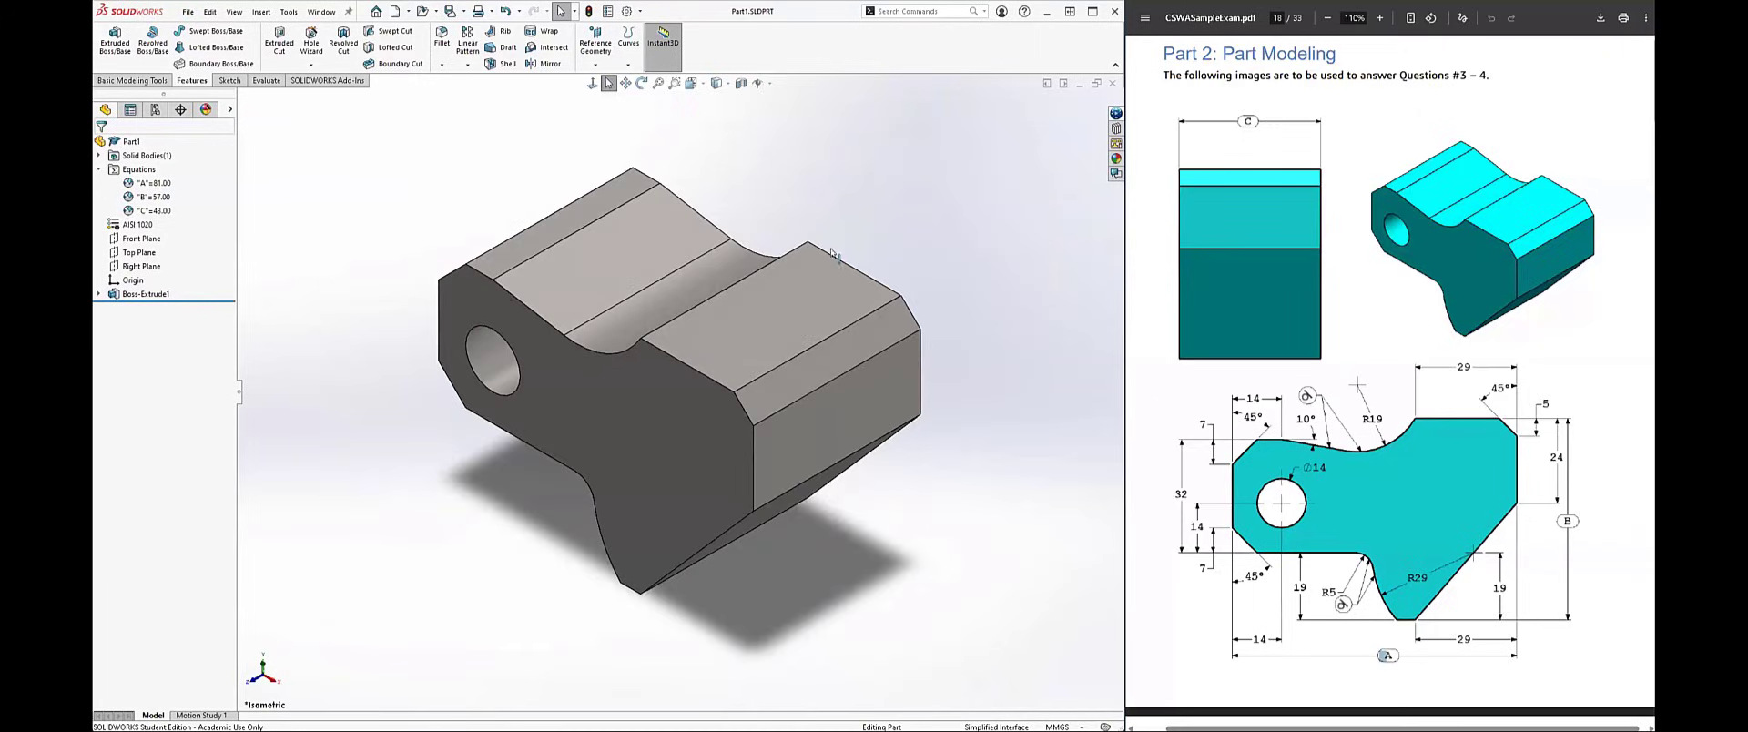
Step: Review question 3's specifications and the four overall mass answer options in the sample exam PDF
scroll(1384, 484, down, 8)
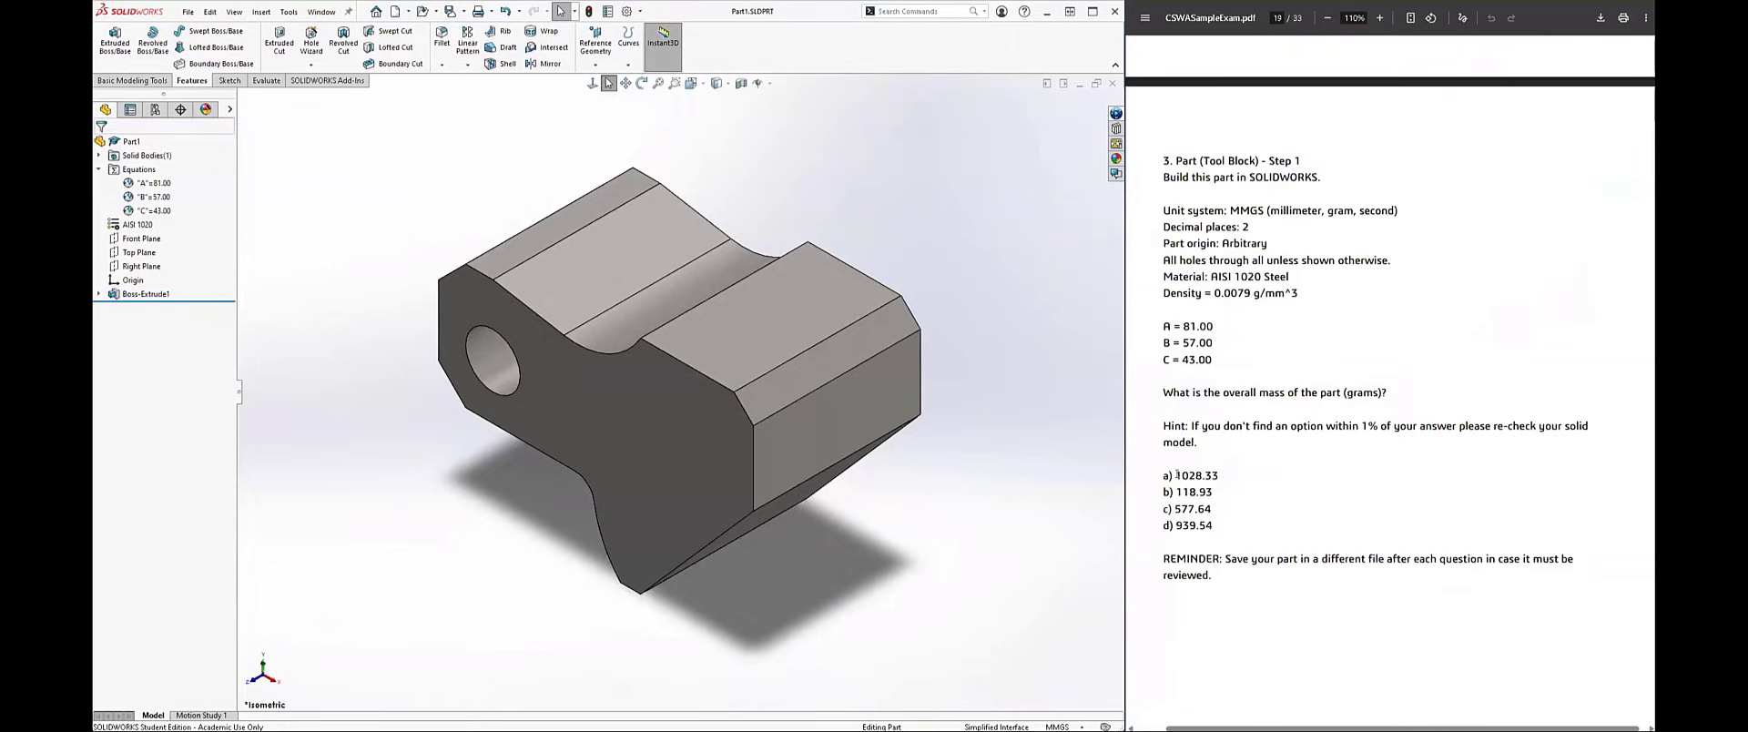
drag(1175, 476, 1208, 539)
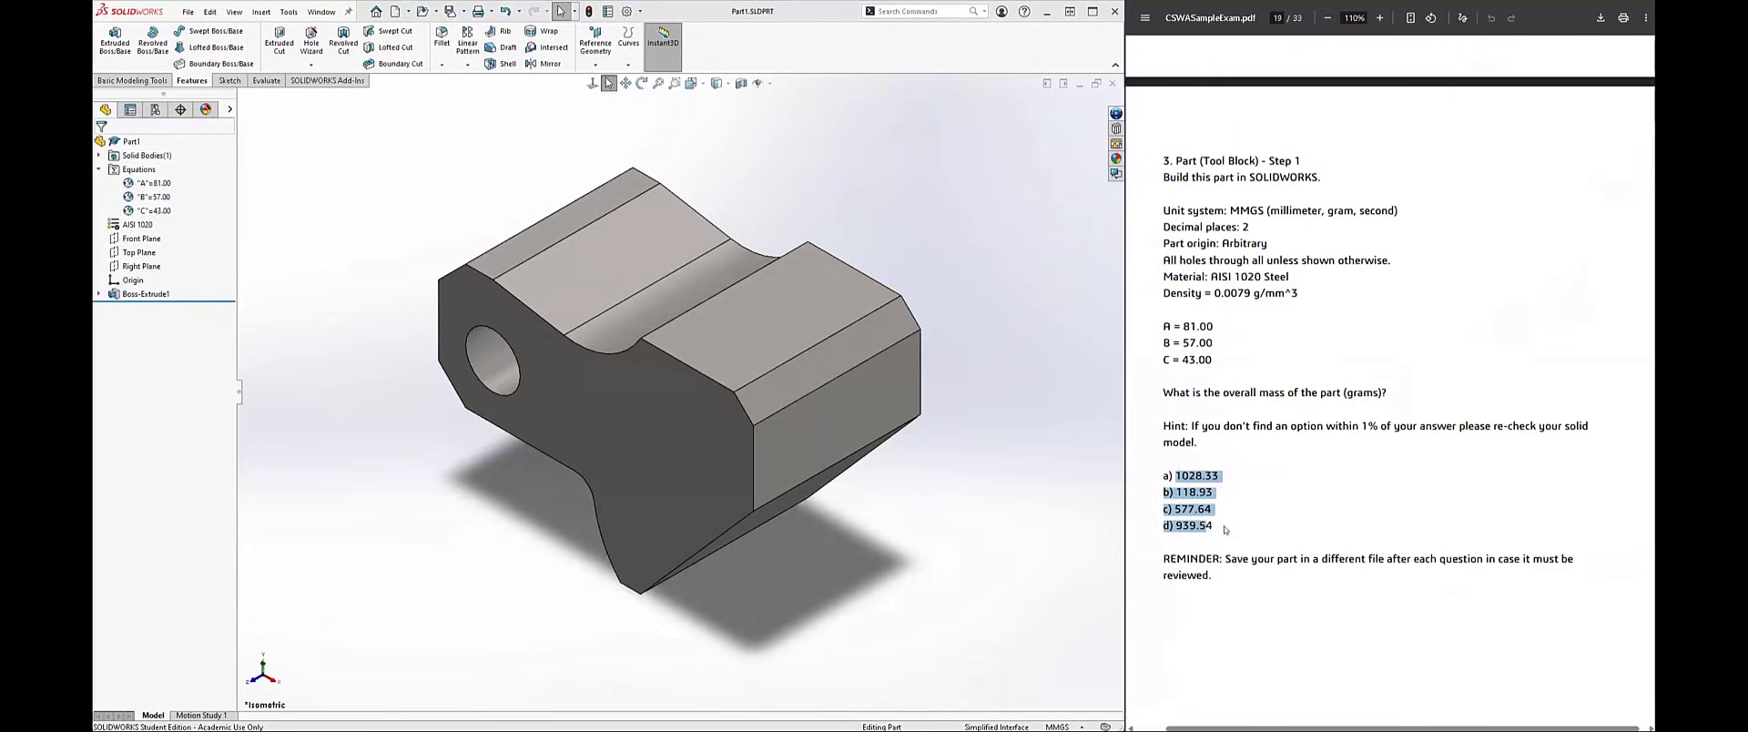
click(1218, 526)
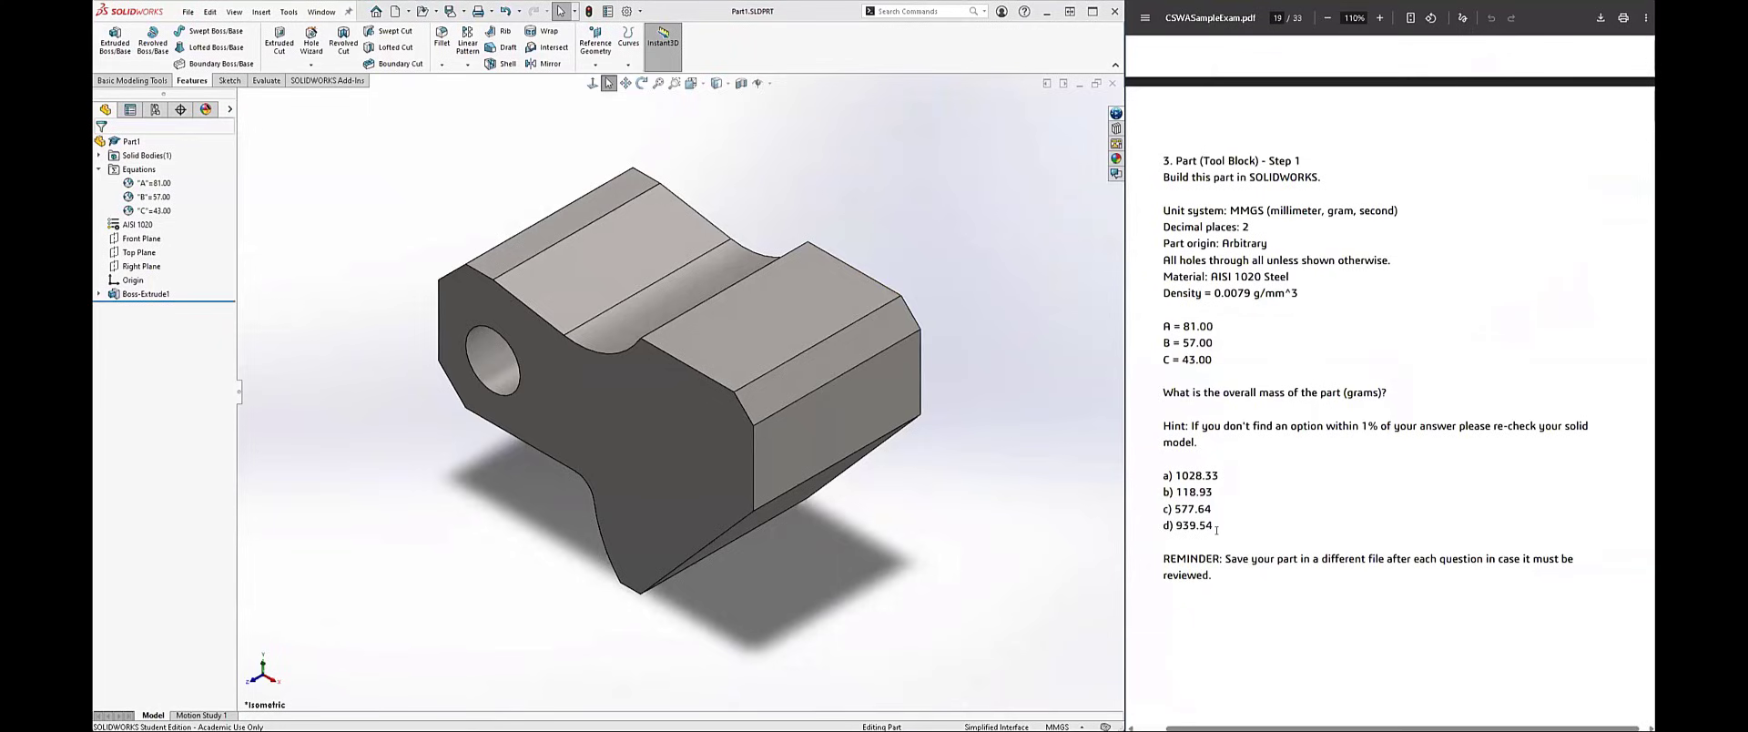
drag(1214, 526, 1161, 470)
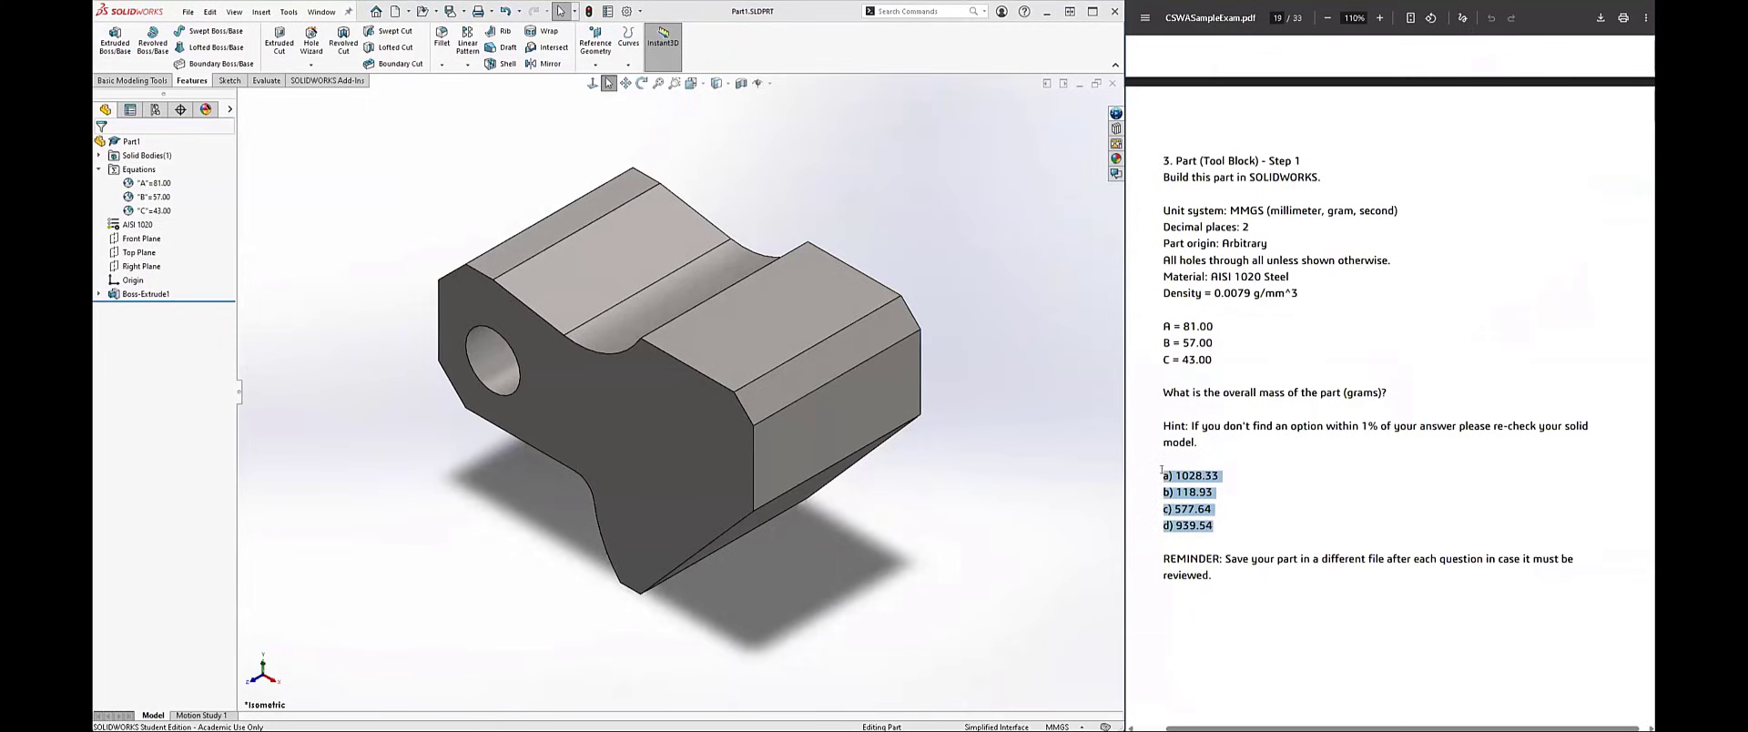
click(1234, 533)
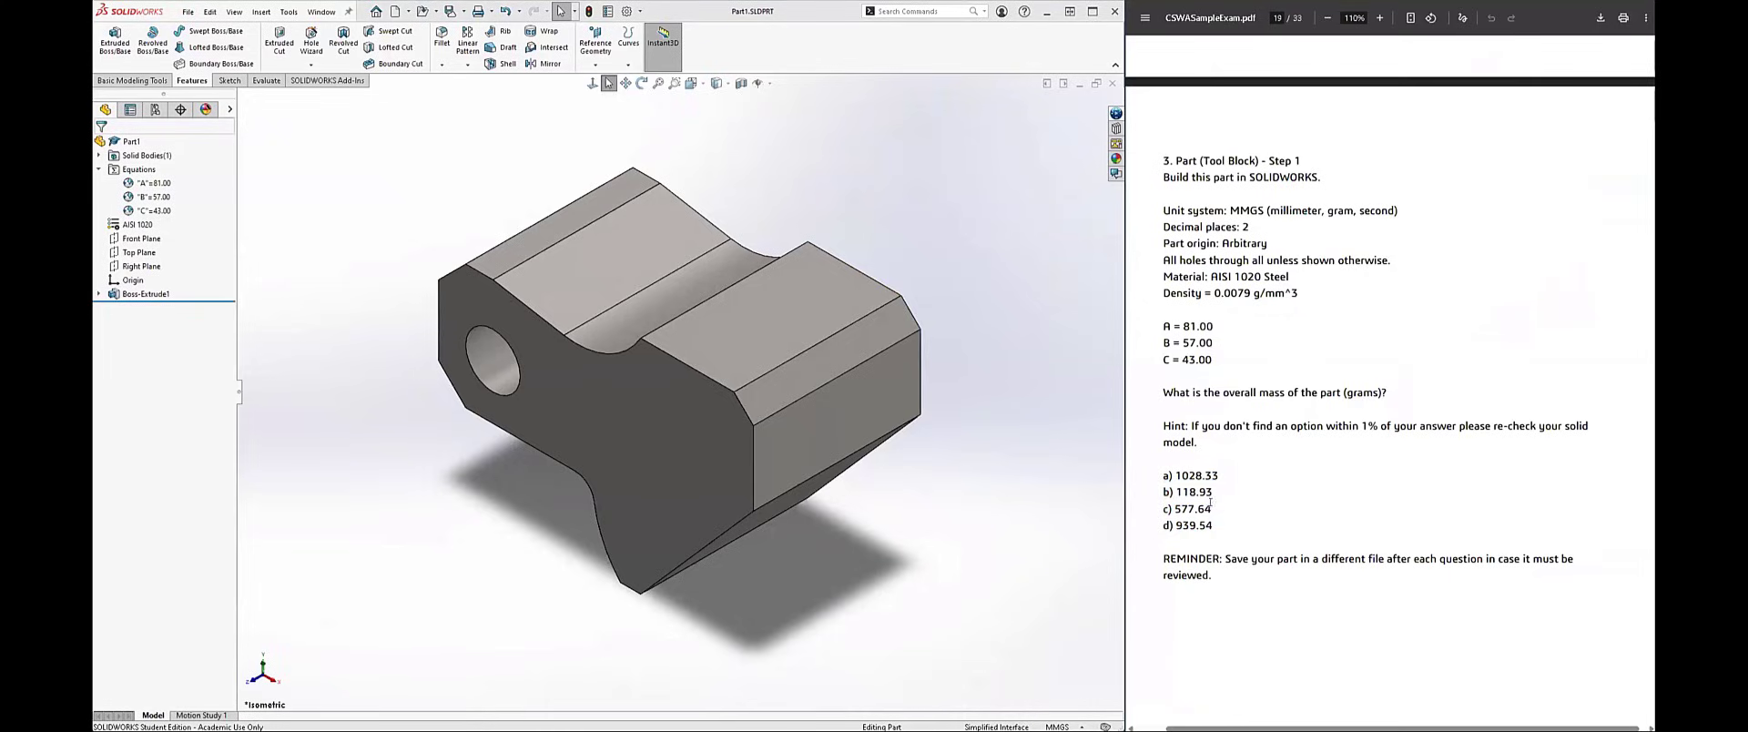
drag(1209, 503, 1215, 515)
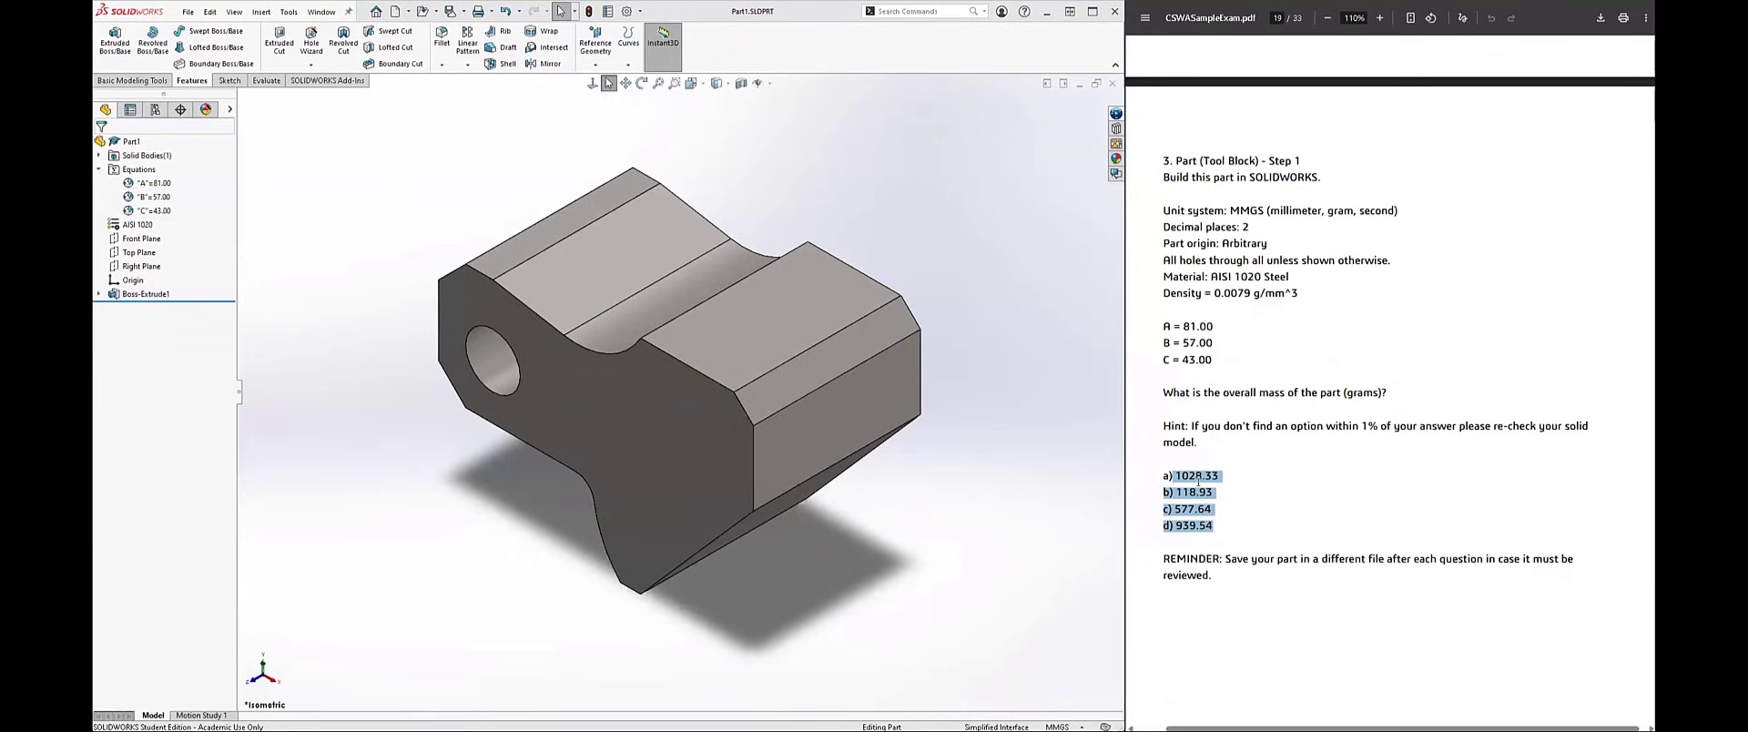
click(1167, 510)
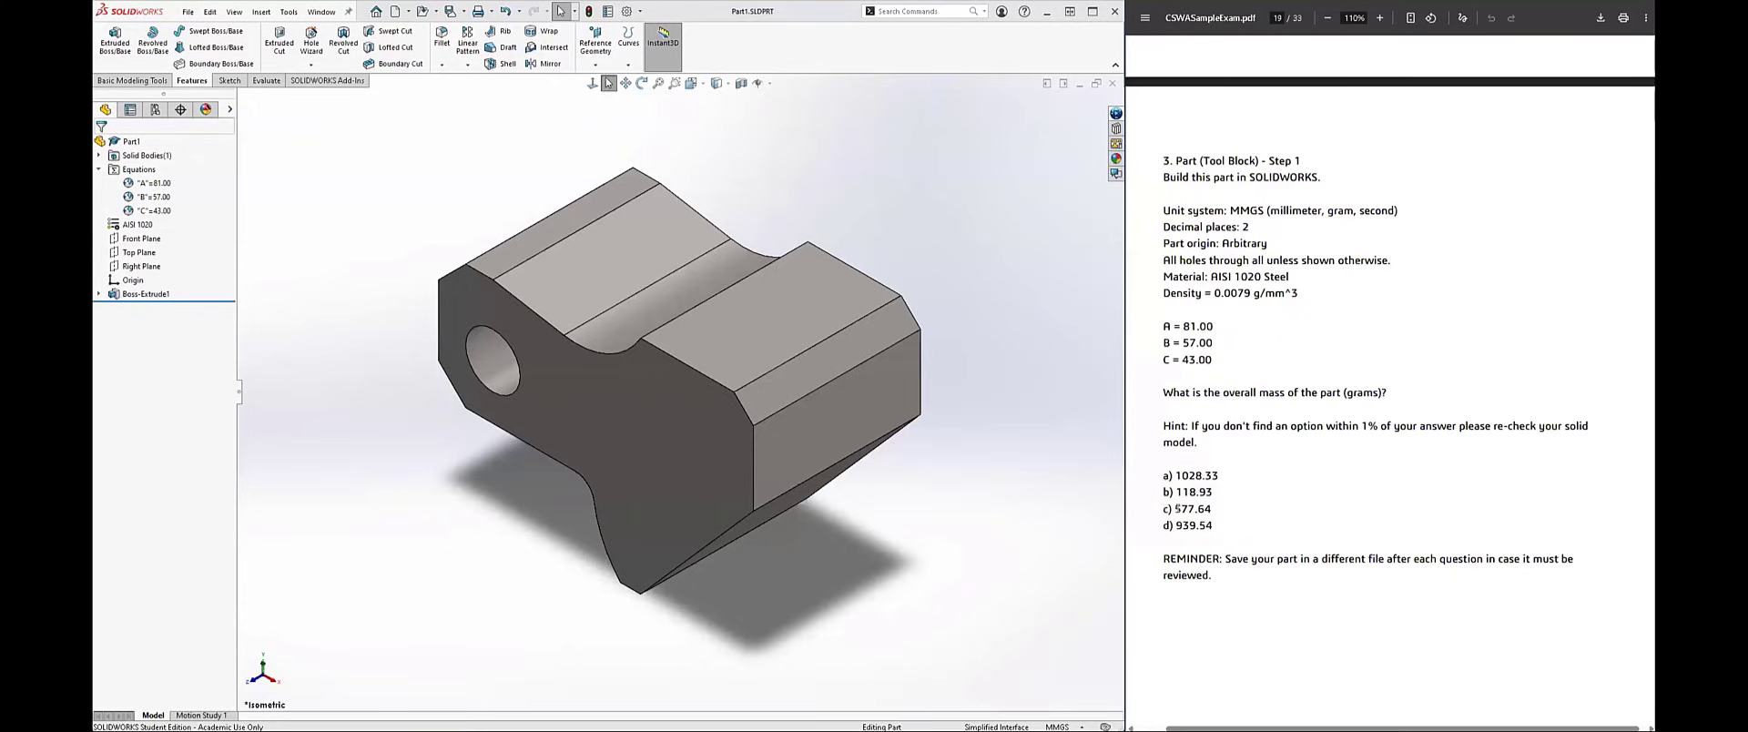
drag(1172, 509, 1211, 509)
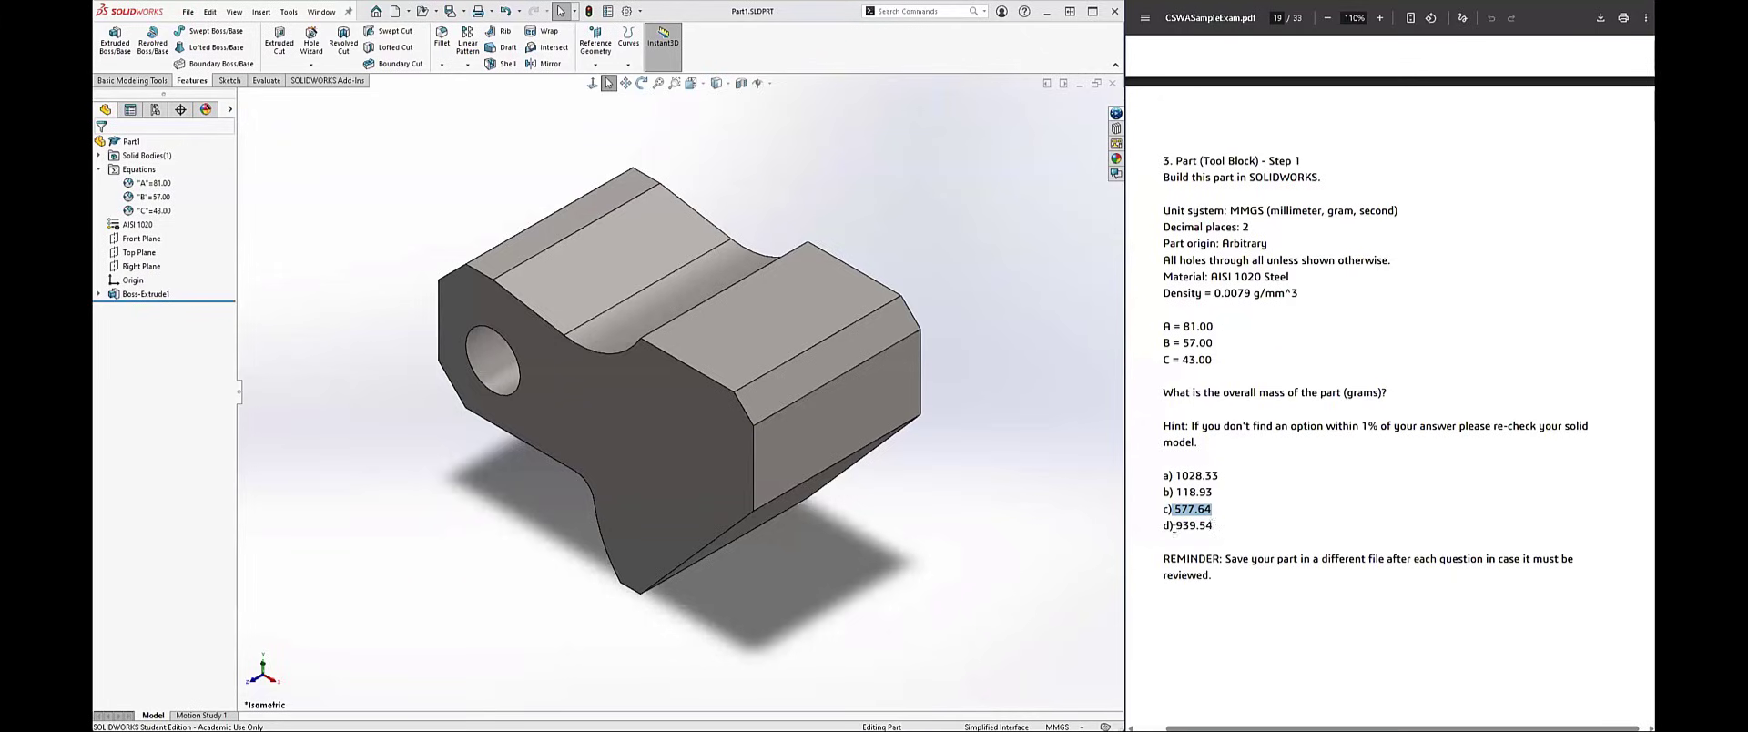
Step: Evaluate the tool block's mass properties and mark answer d) 939.54 among question 3's options
drag(1213, 525, 1168, 525)
drag(1171, 475, 1210, 552)
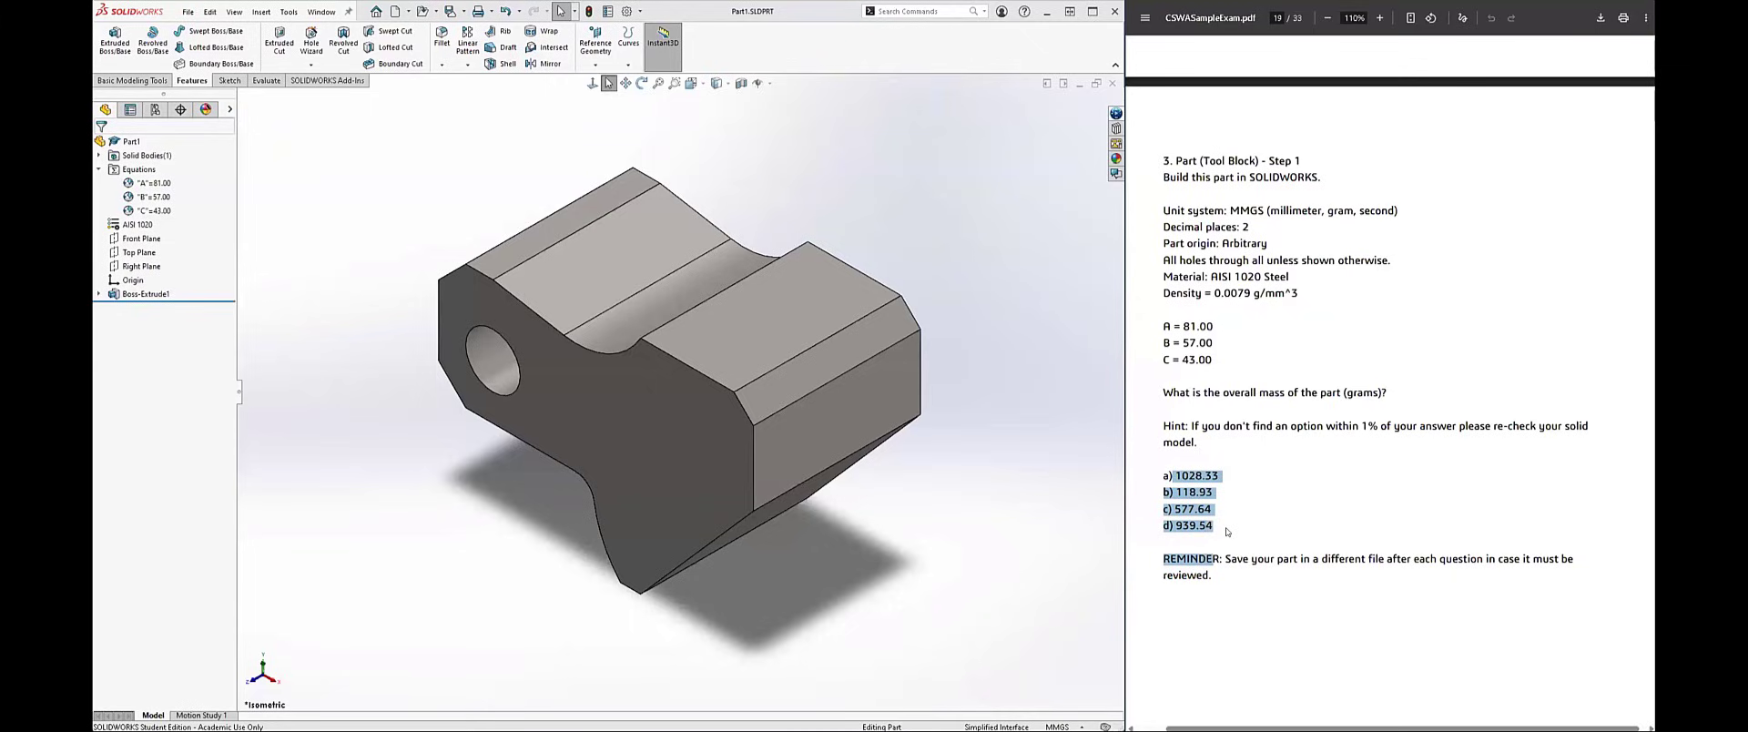
click(266, 81)
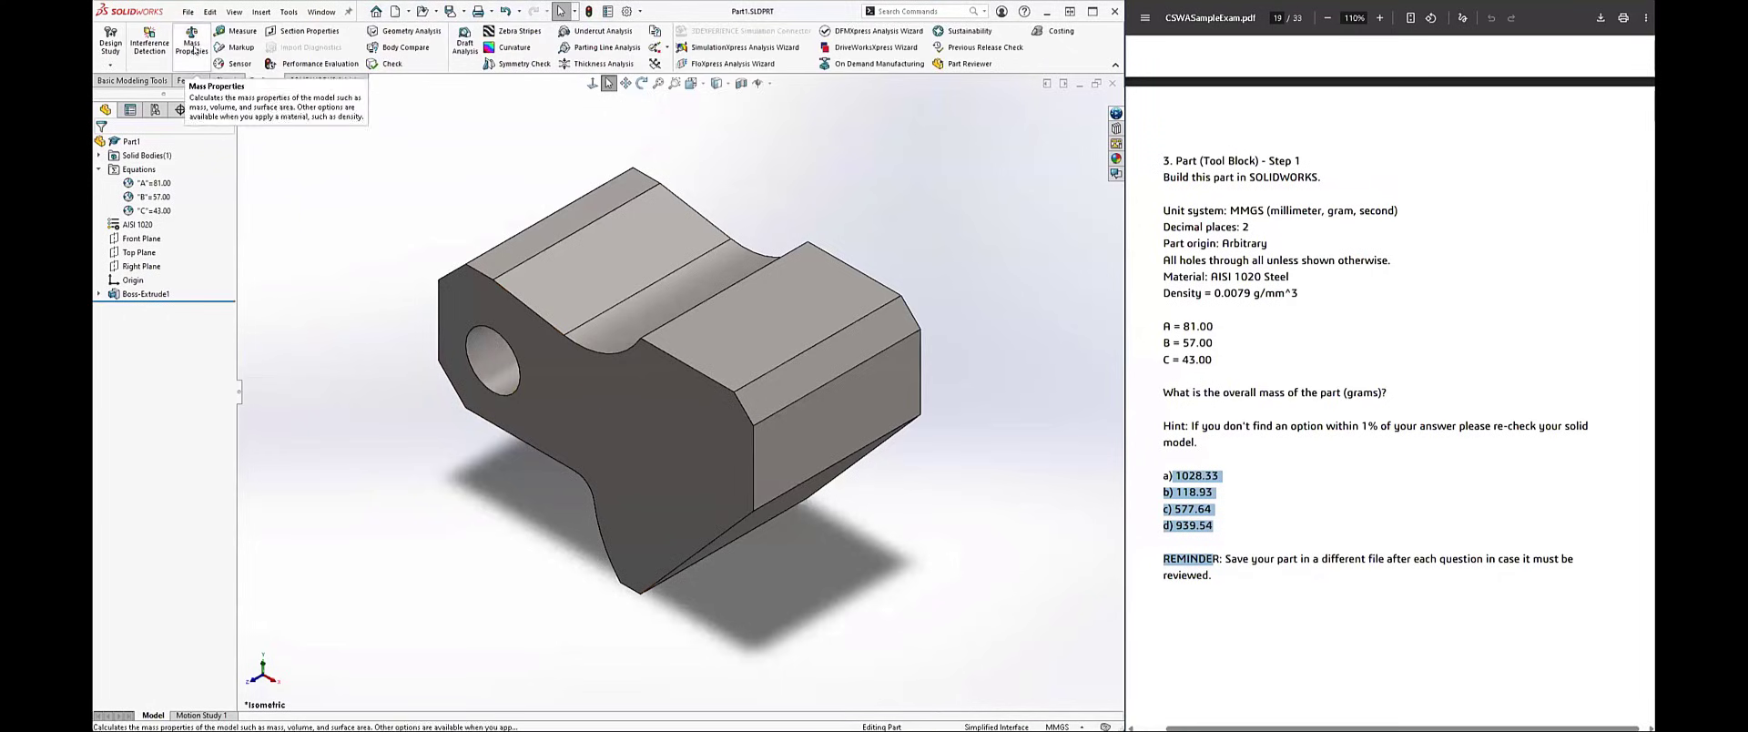
click(191, 41)
drag(93, 2, 916, 270)
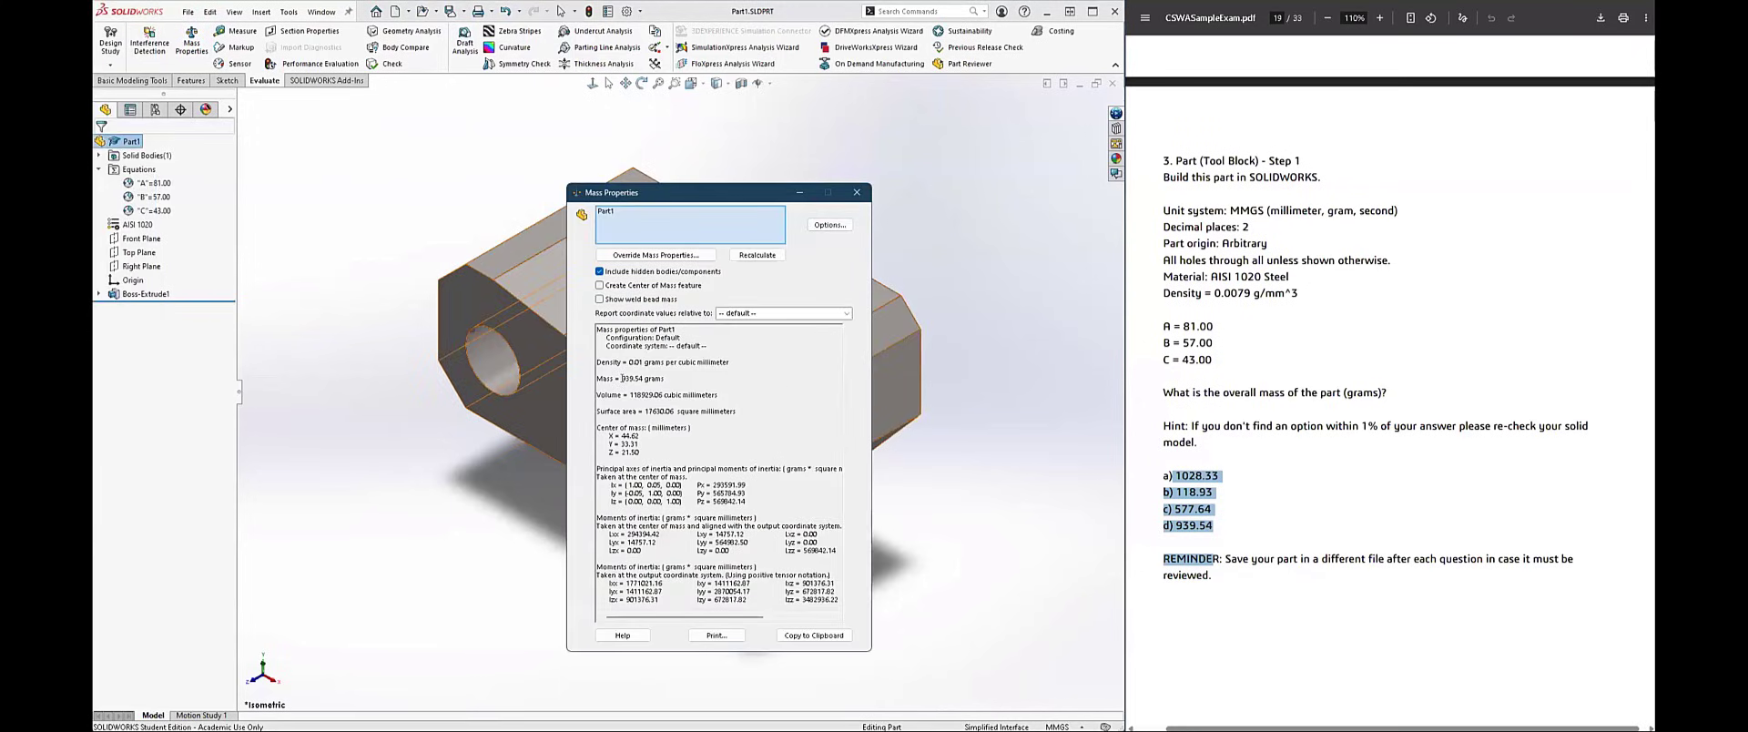
drag(622, 378, 668, 372)
click(1199, 525)
drag(1175, 525, 1214, 527)
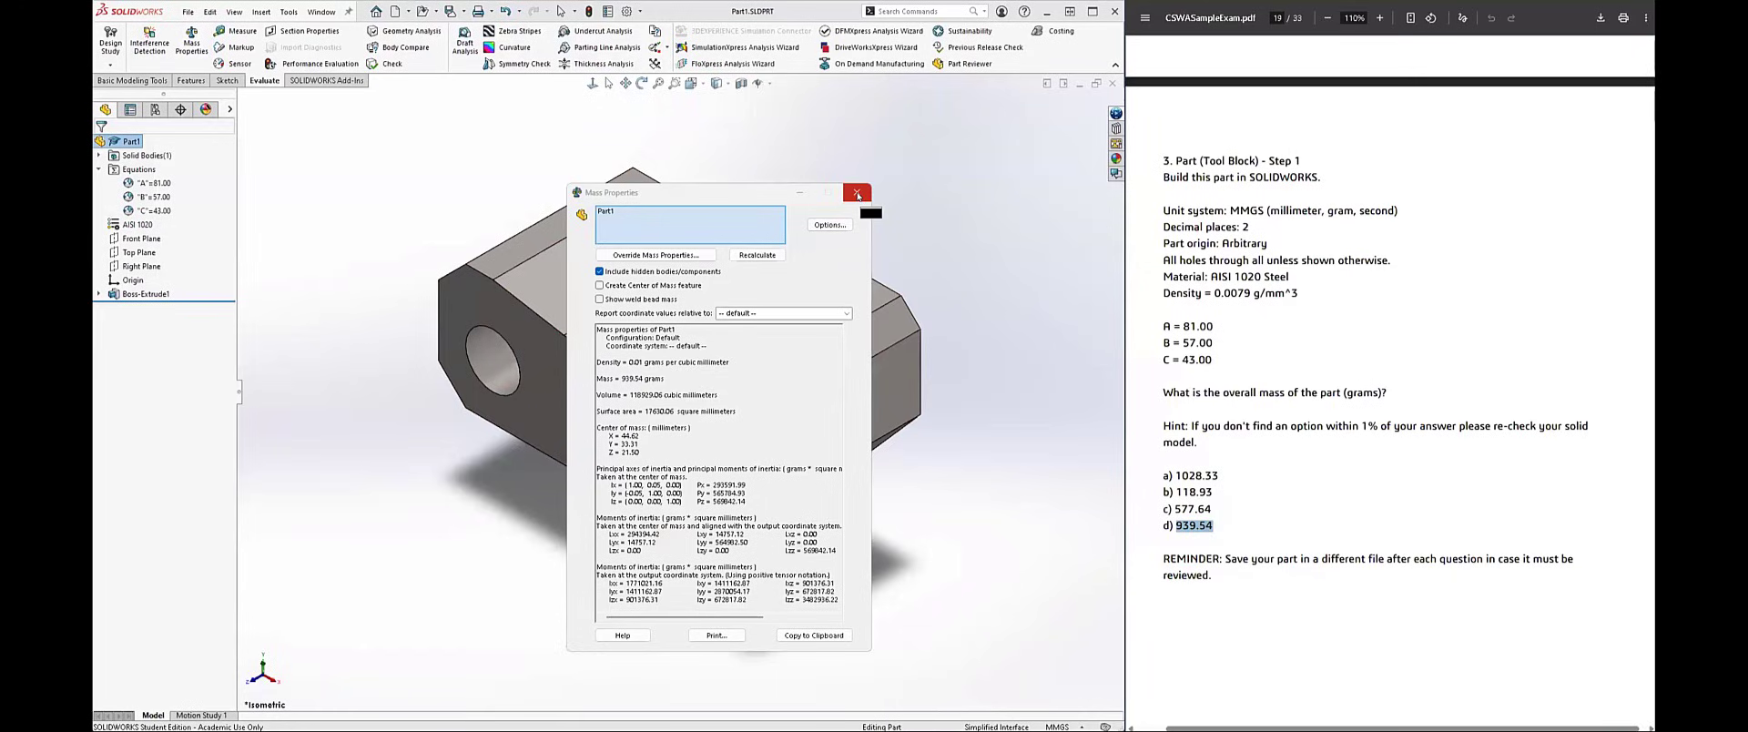
Step: Review question 4's unit system, material and new values for A, B and C in the exam PDF
scroll(1228, 372, down, 9)
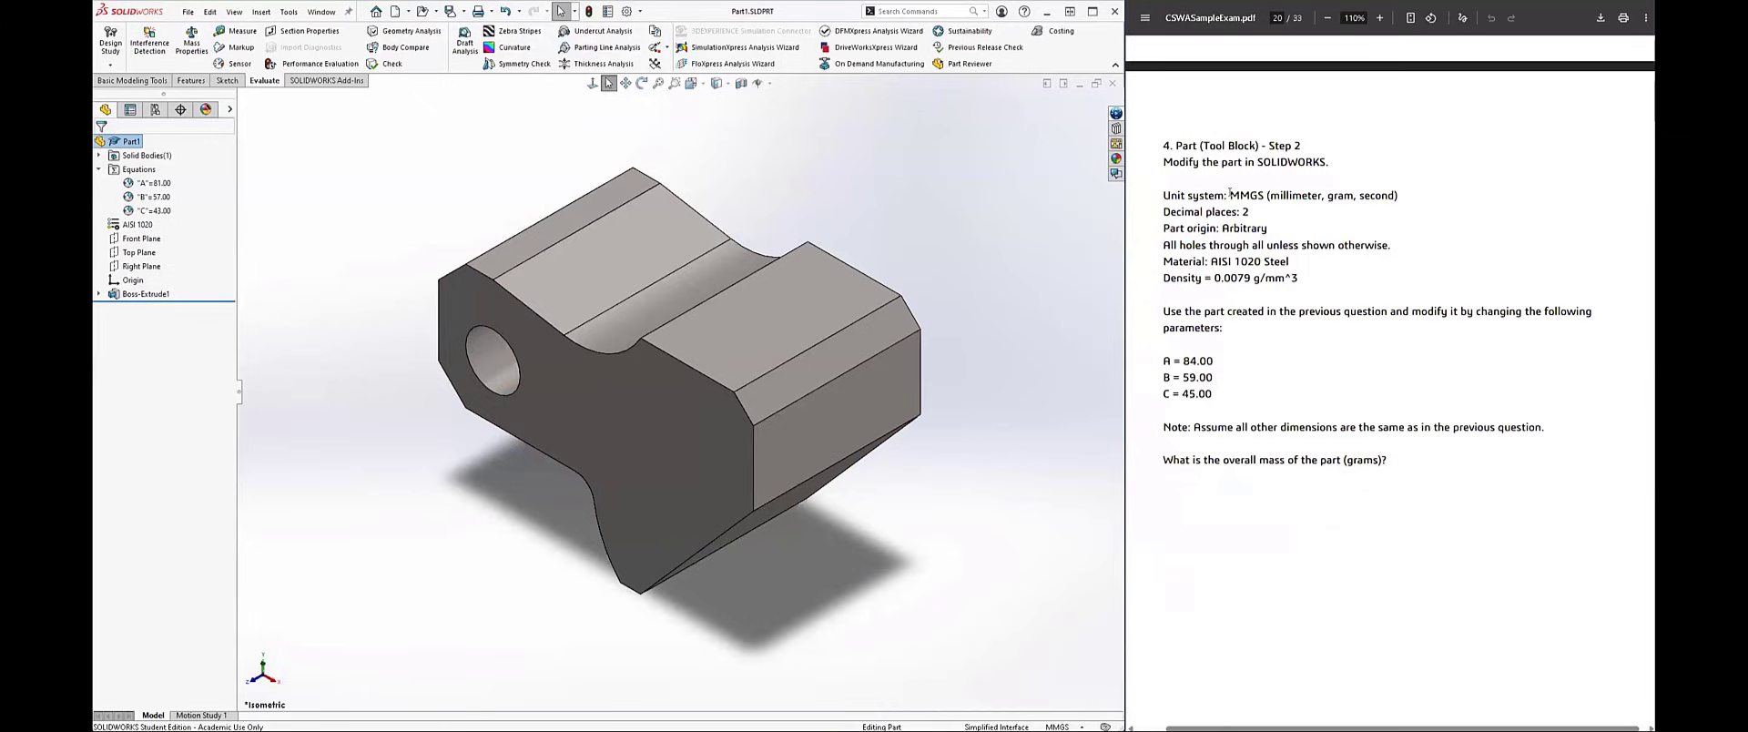
drag(1229, 193, 1259, 195)
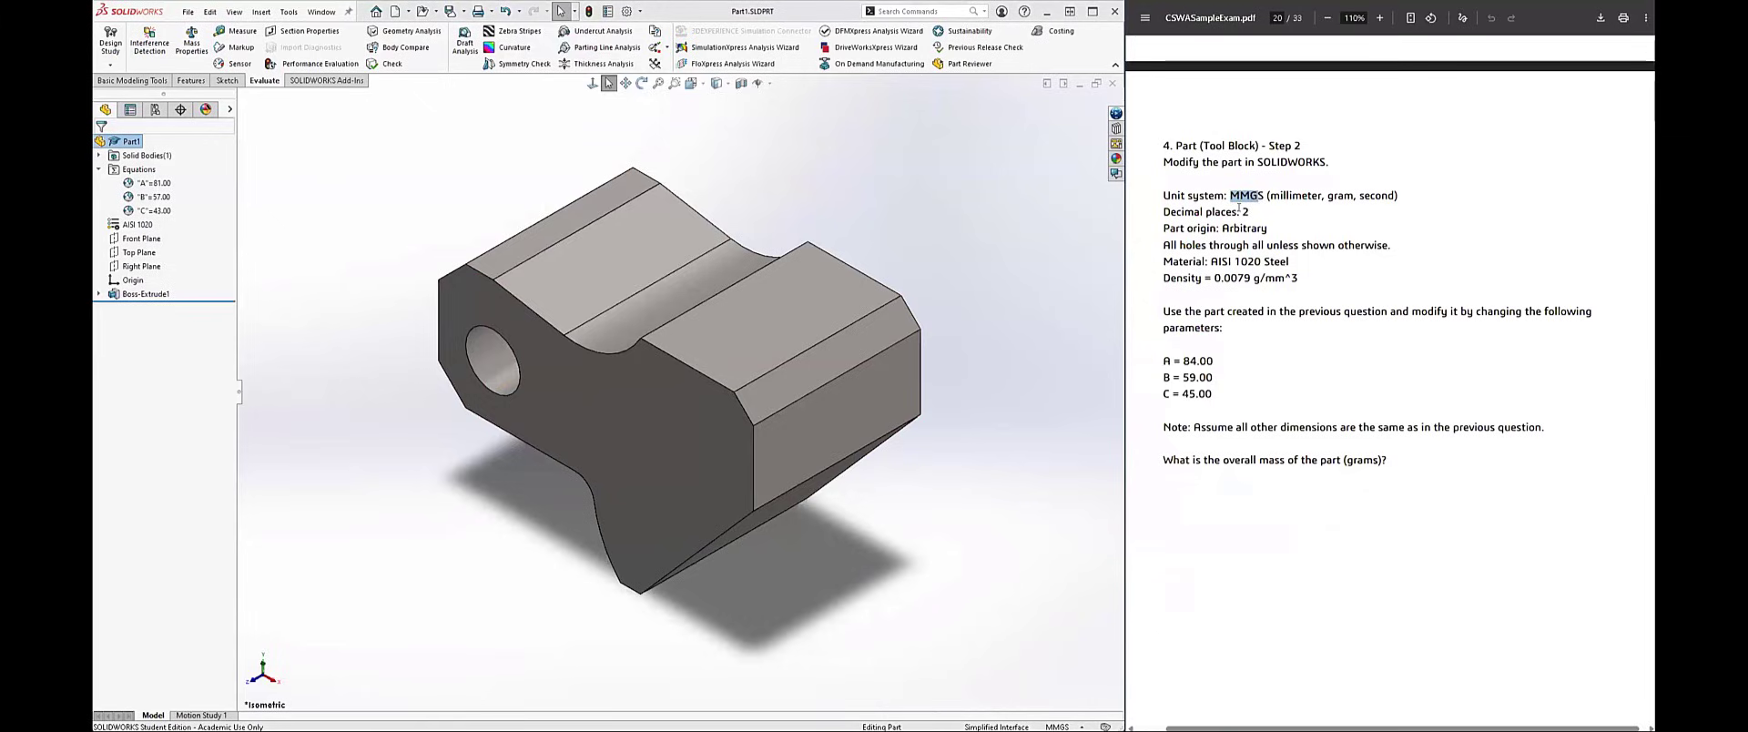
drag(1208, 261, 1289, 260)
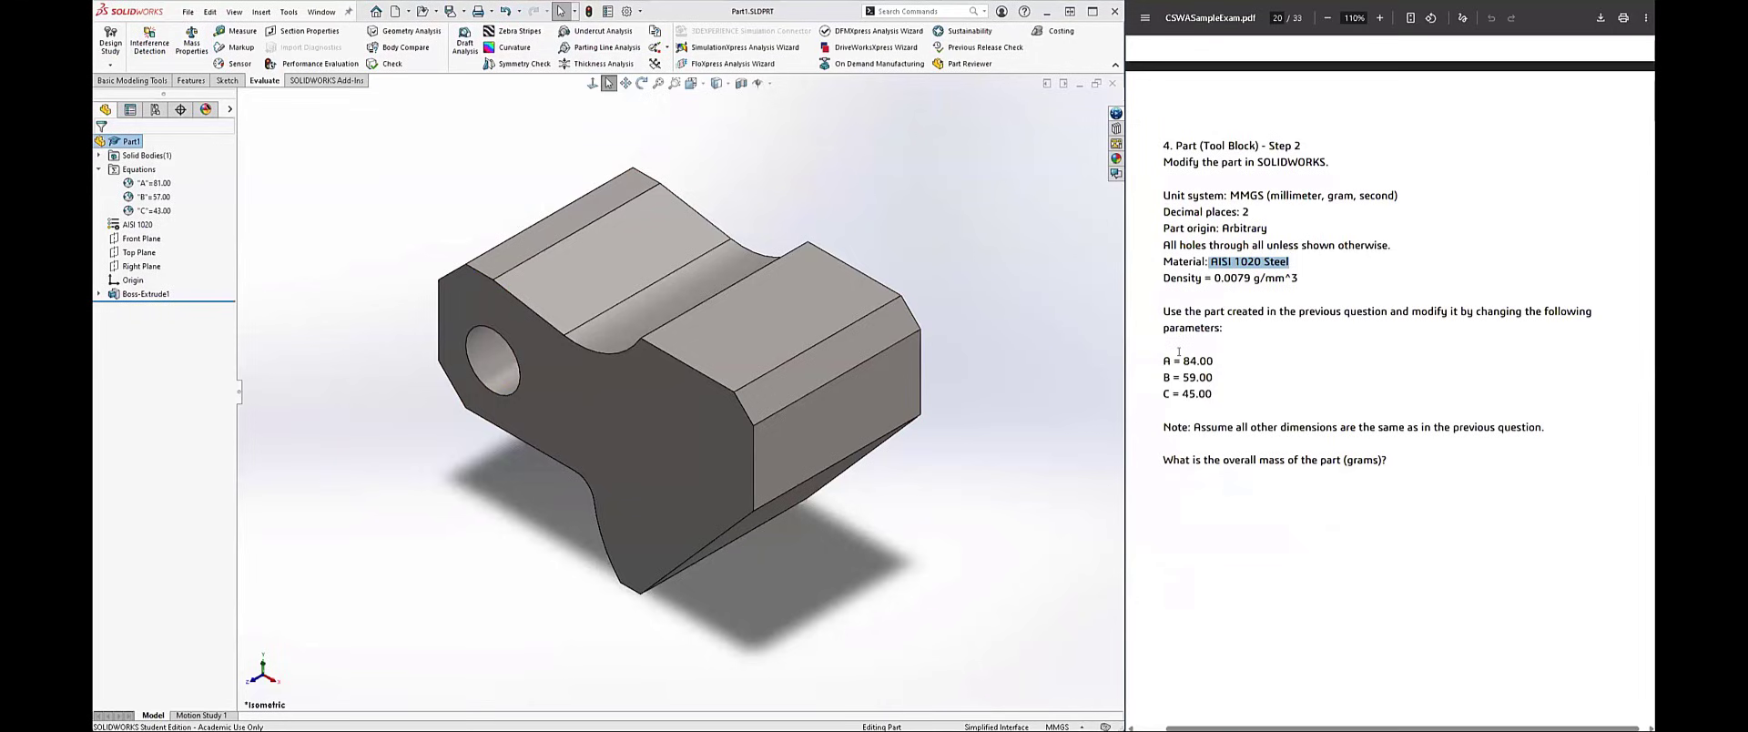
drag(1183, 360, 1208, 409)
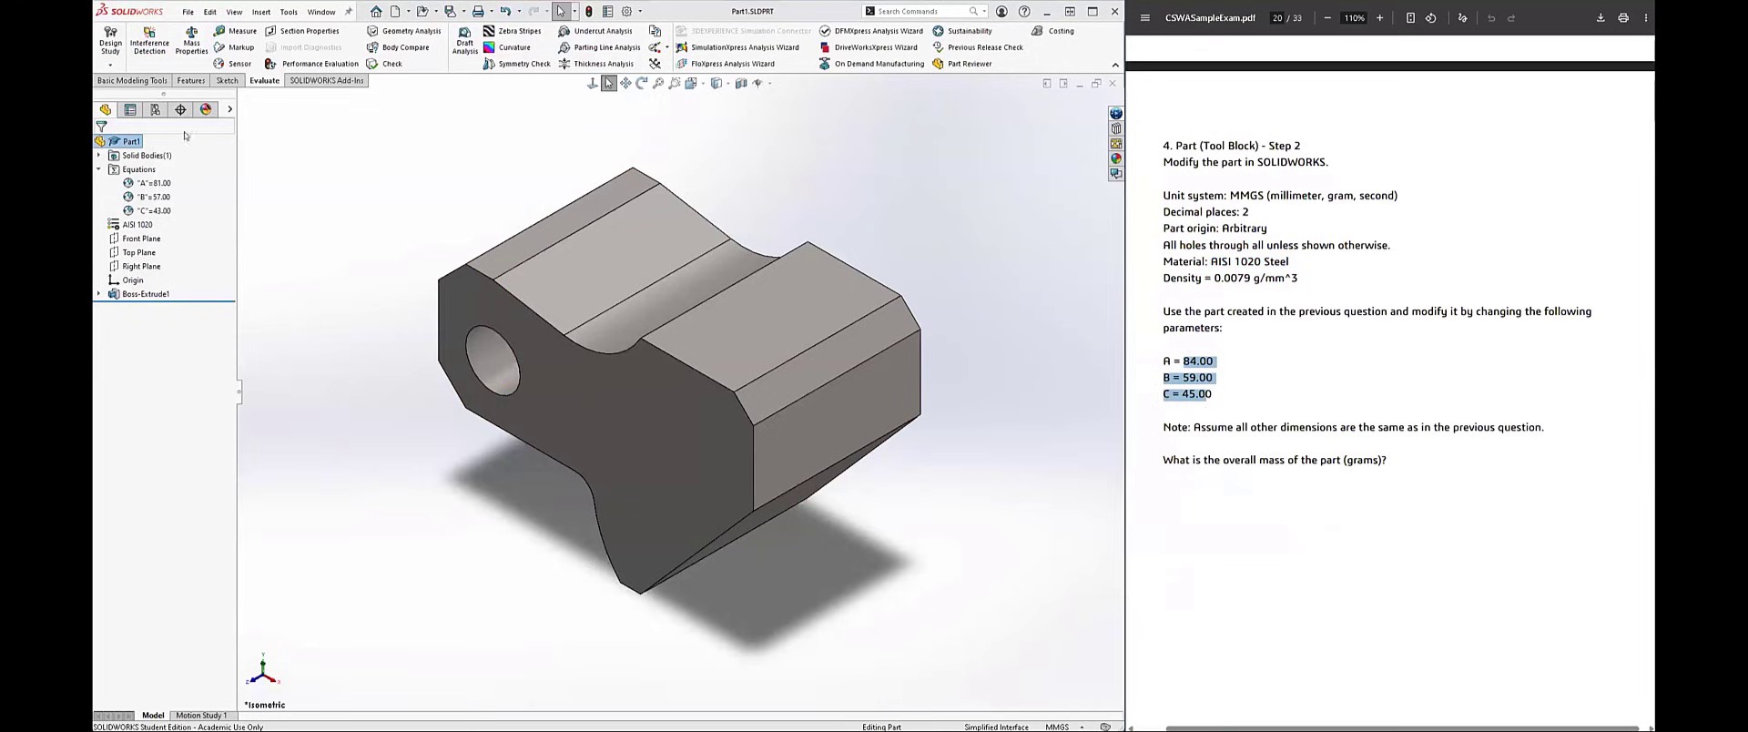
Step: Open the equation manager for the part and set global variable A to 84
click(364, 219)
right_click(147, 171)
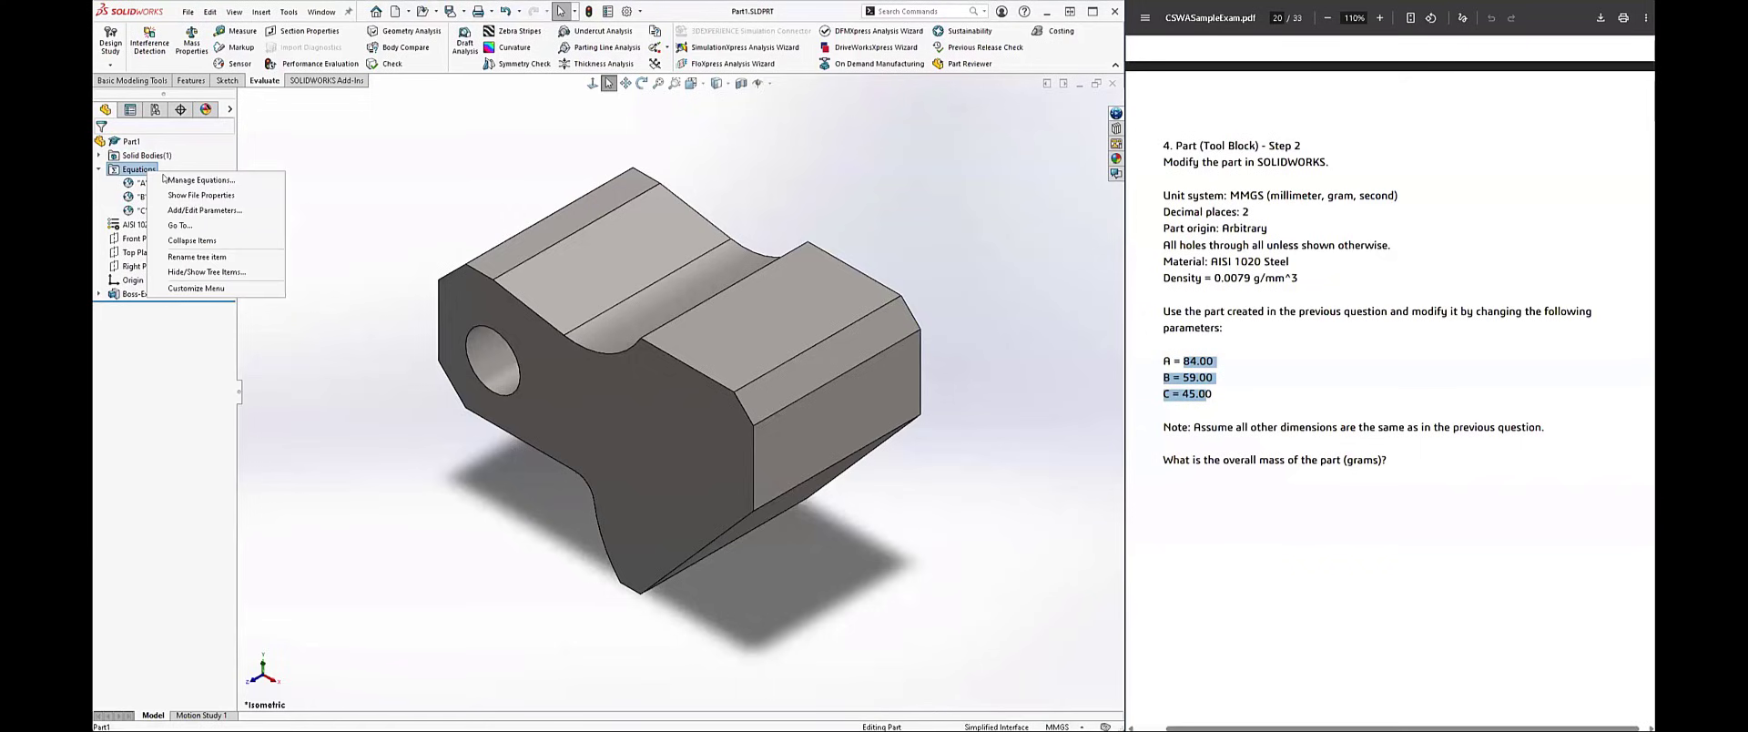
click(182, 180)
drag(560, 140, 582, 152)
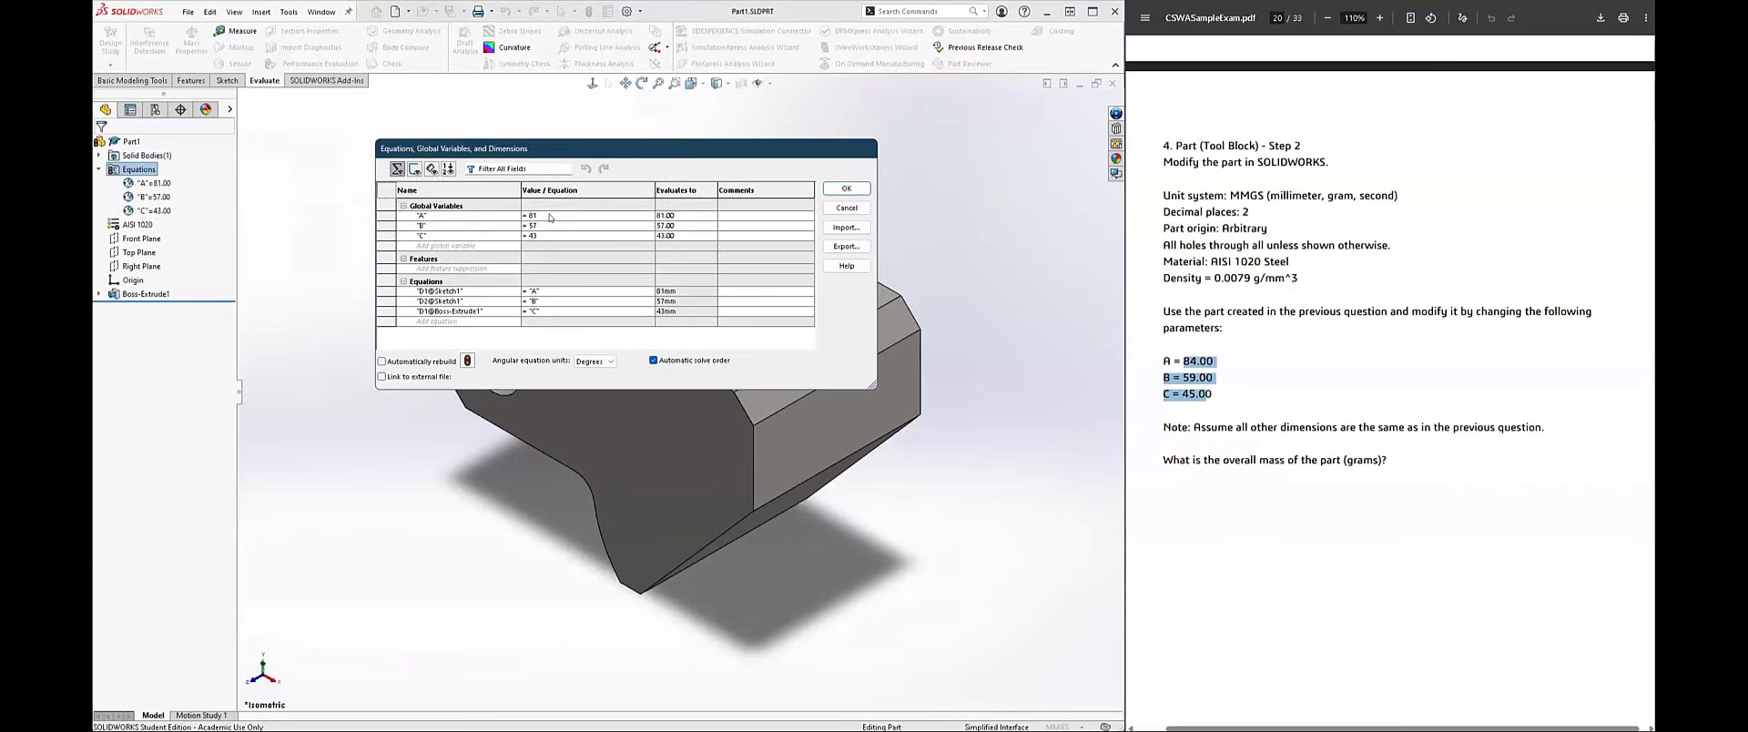
click(550, 212)
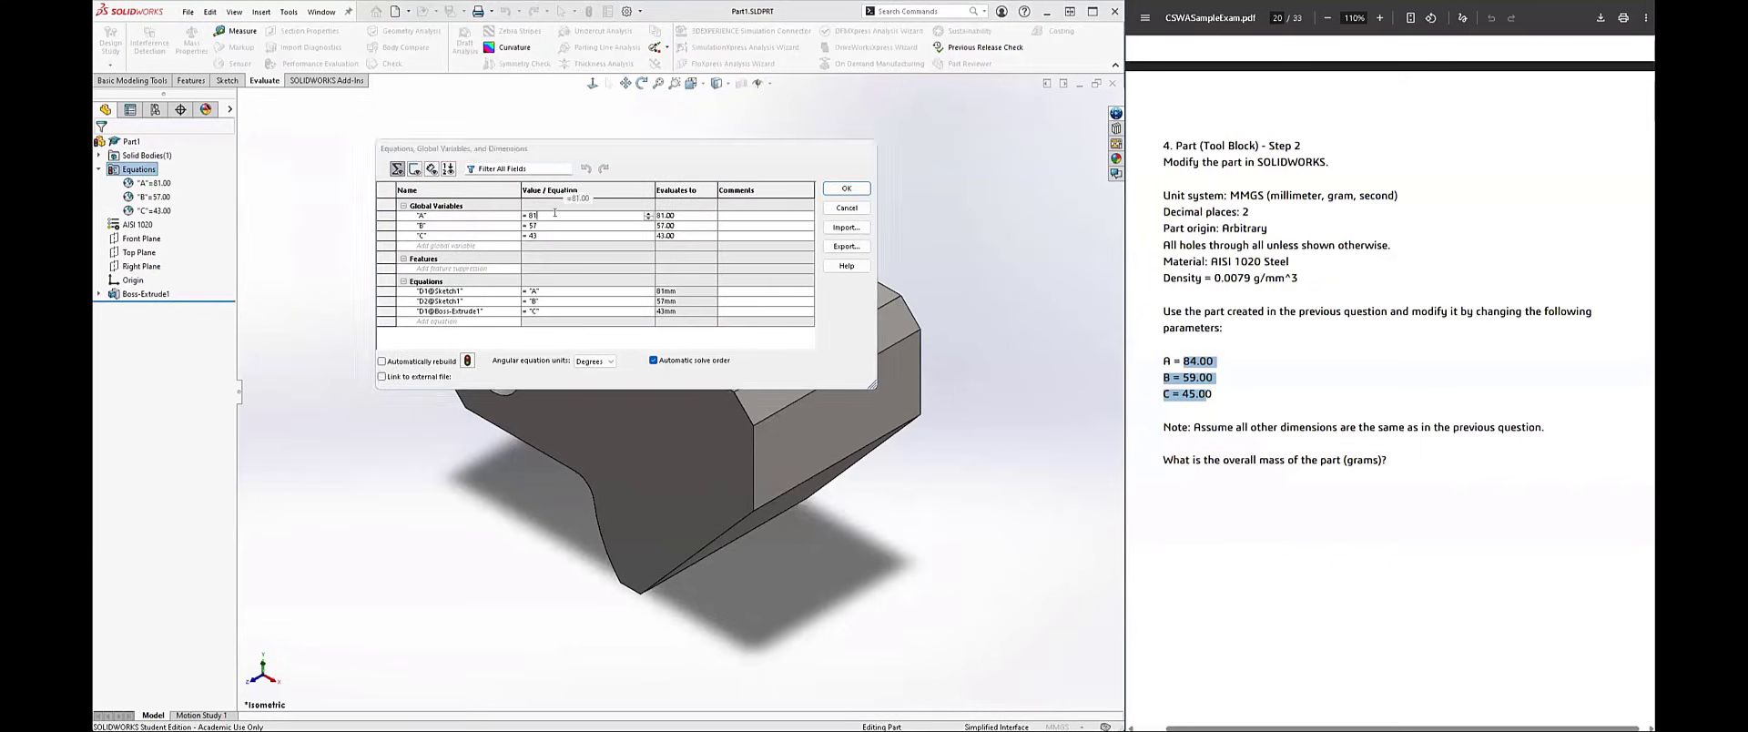
key(BackSpace)
text(4)
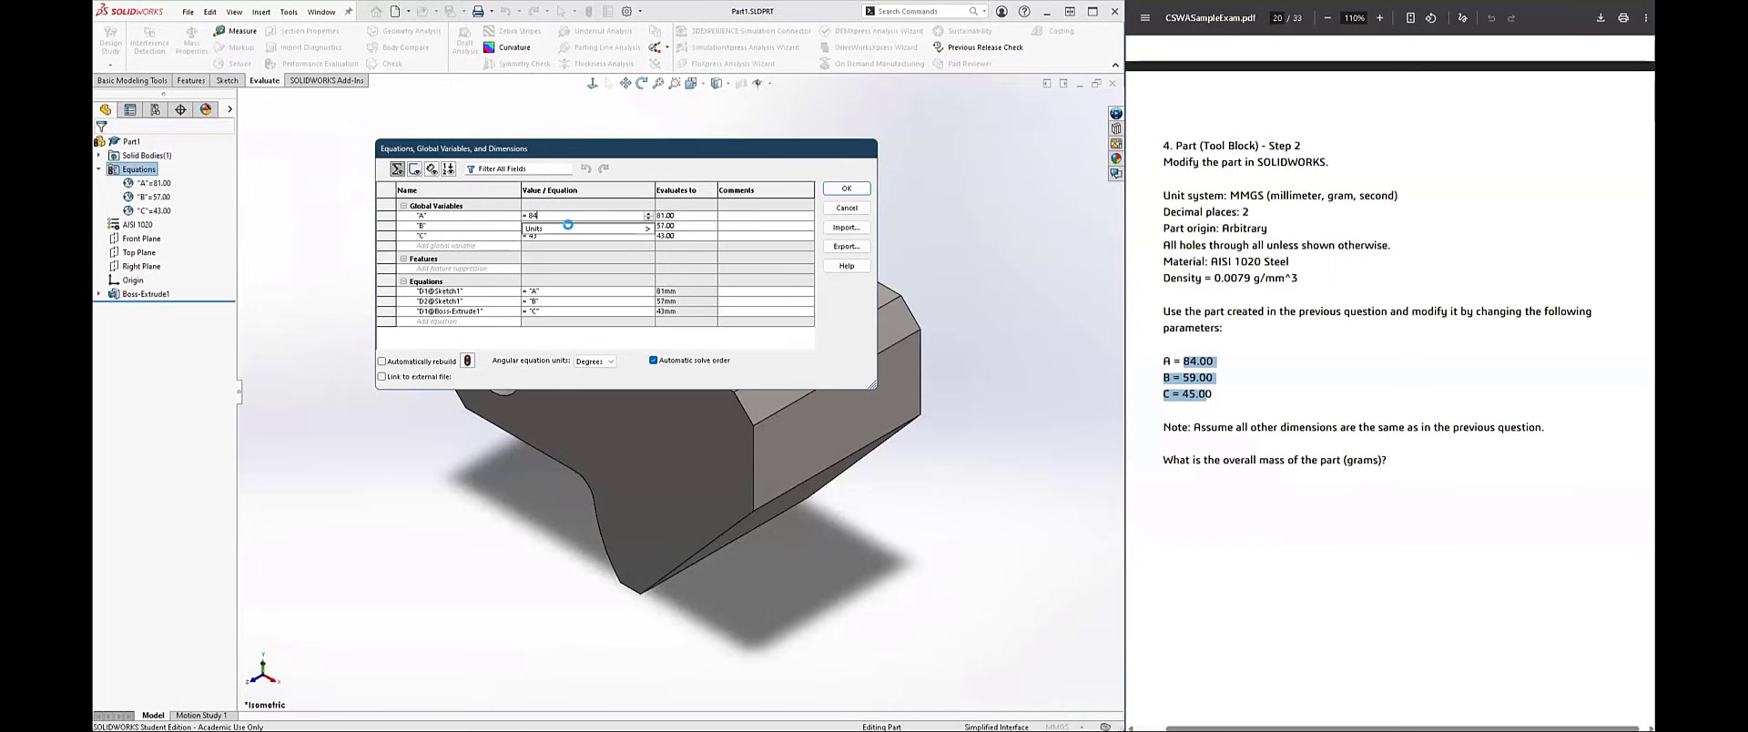
Step: Set global variable B to 59 and C to 45, and apply the equation changes
click(562, 225)
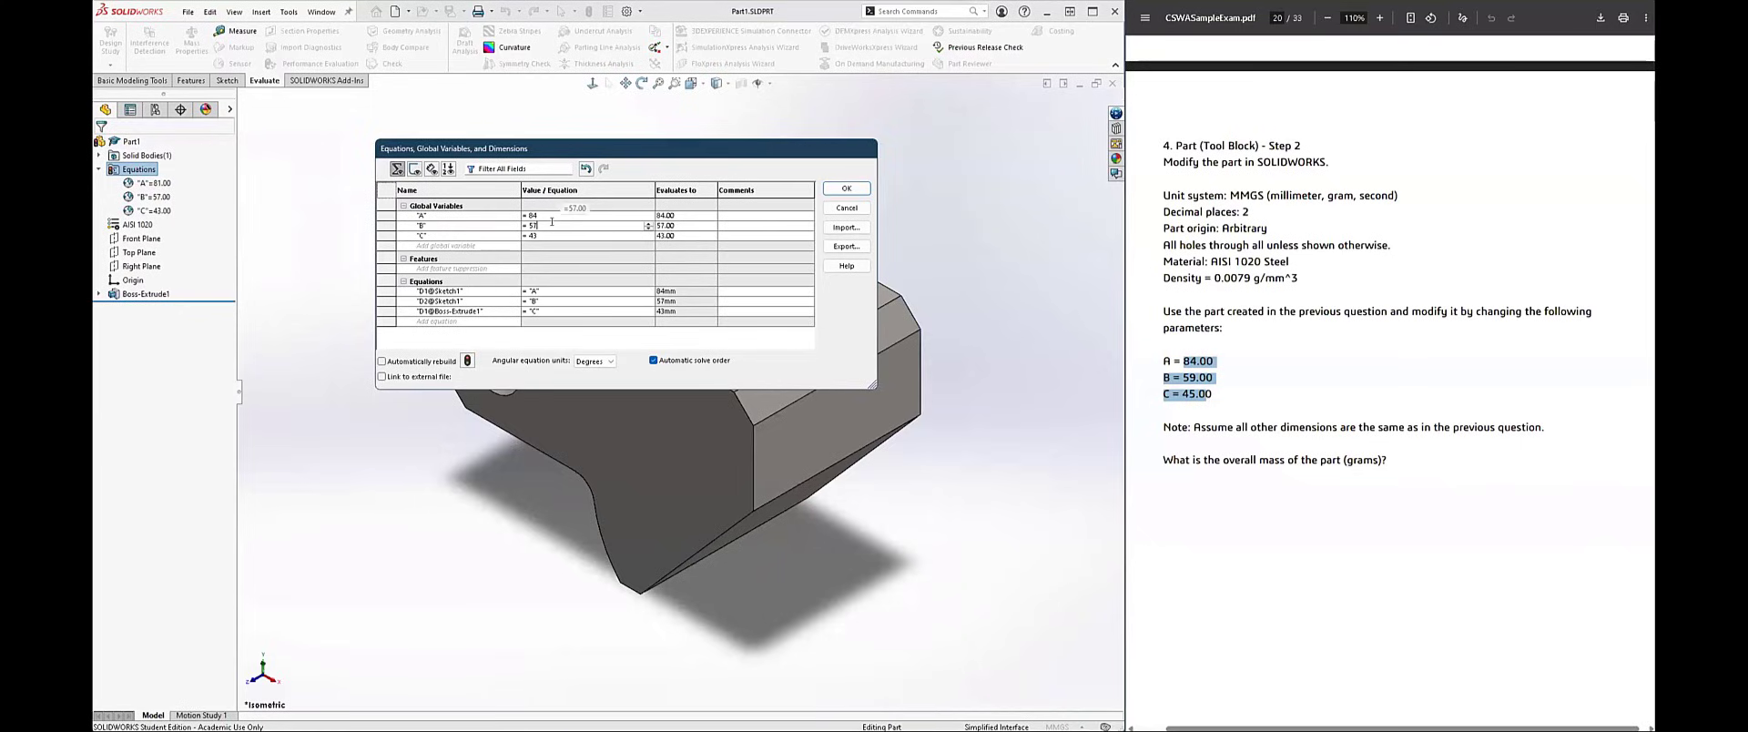
key(BackSpace)
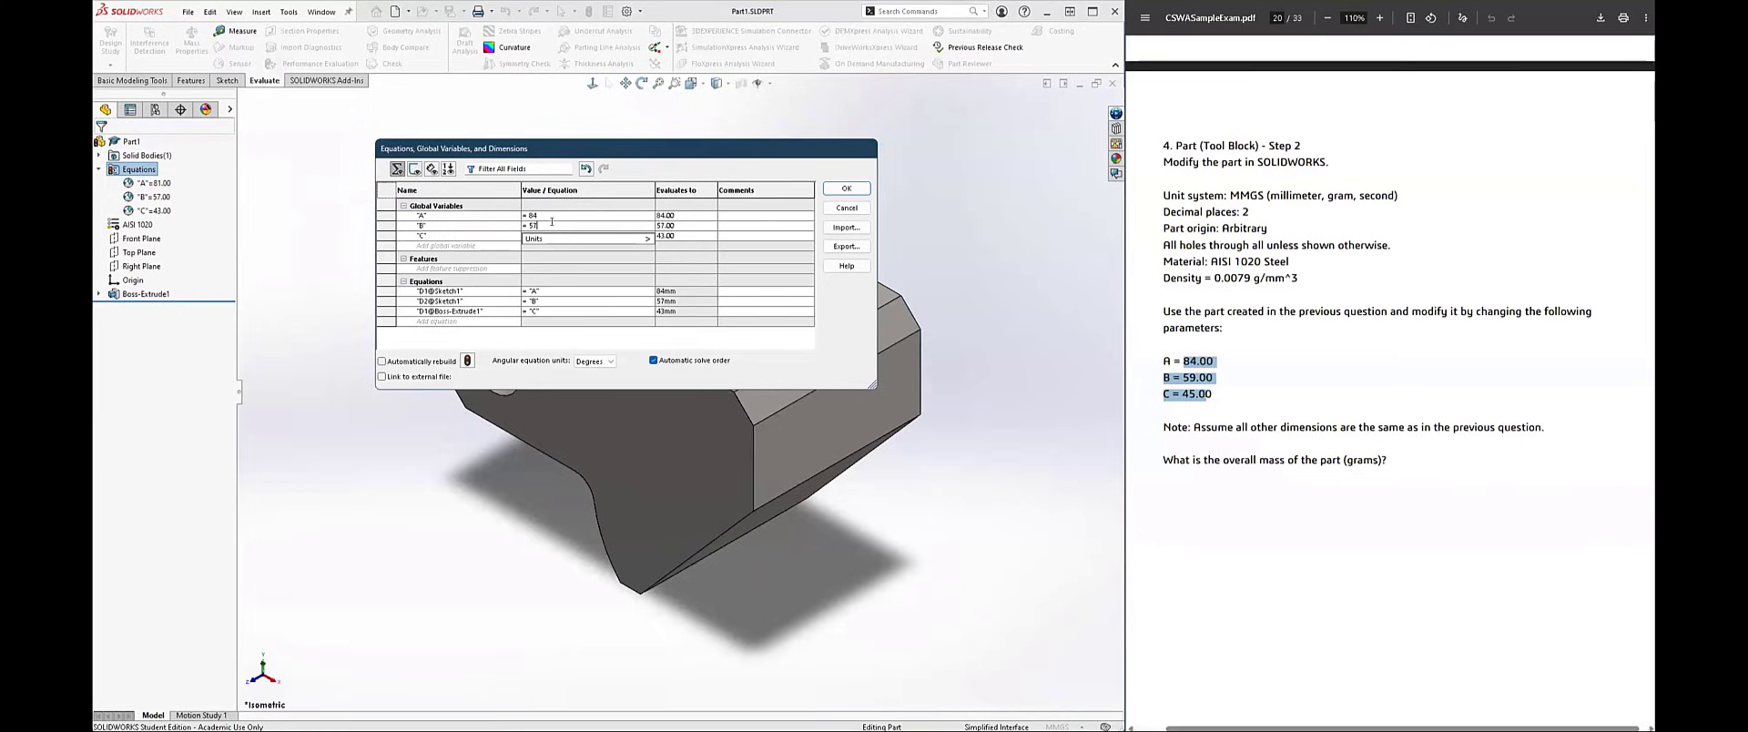
text(9)
key(Return)
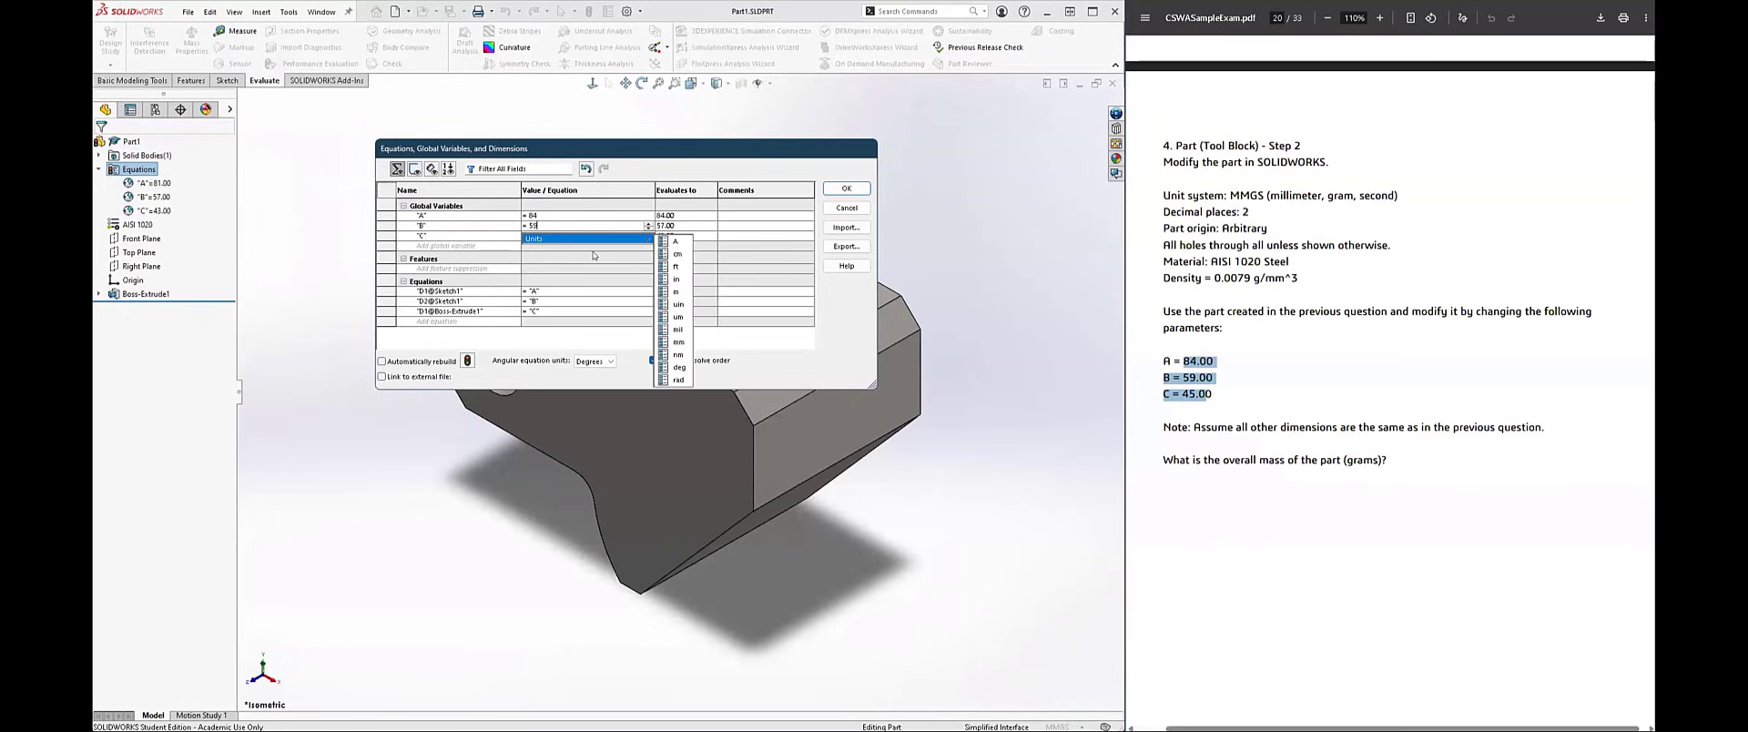
click(551, 233)
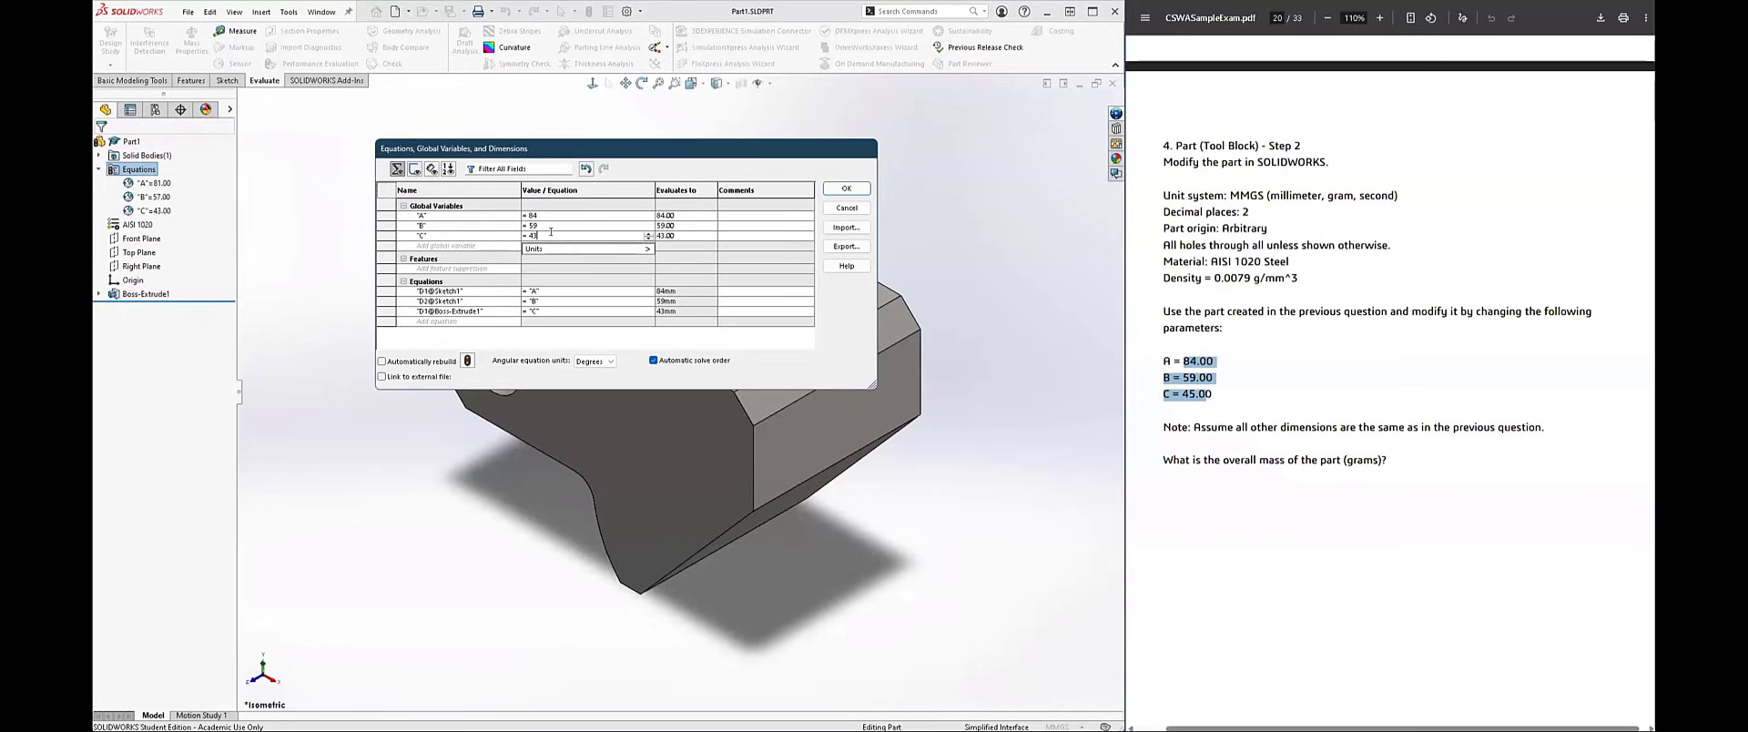
key(BackSpace)
text(5)
key(Return)
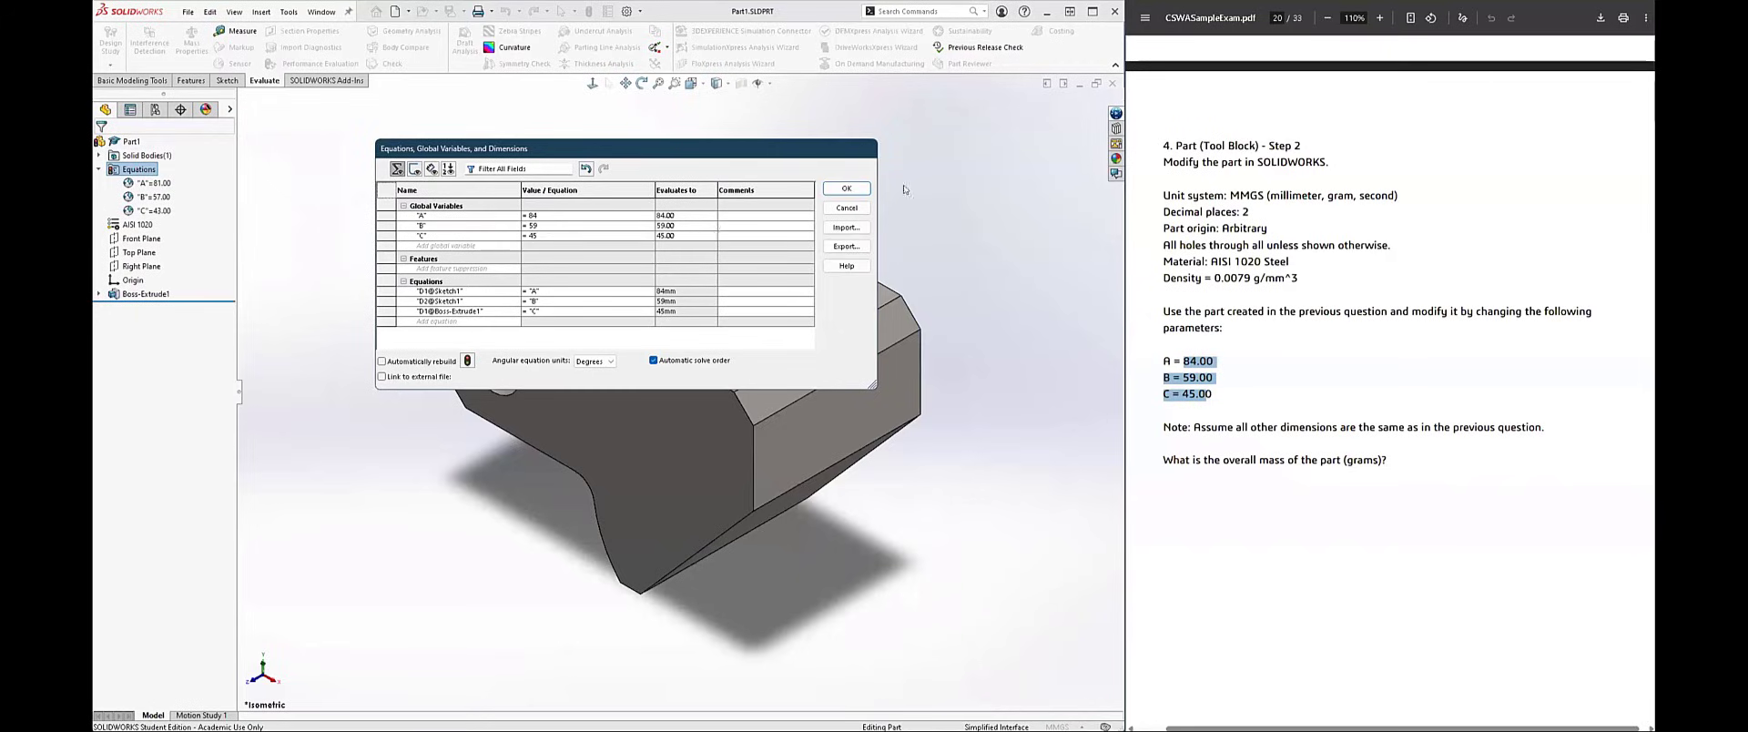
click(855, 193)
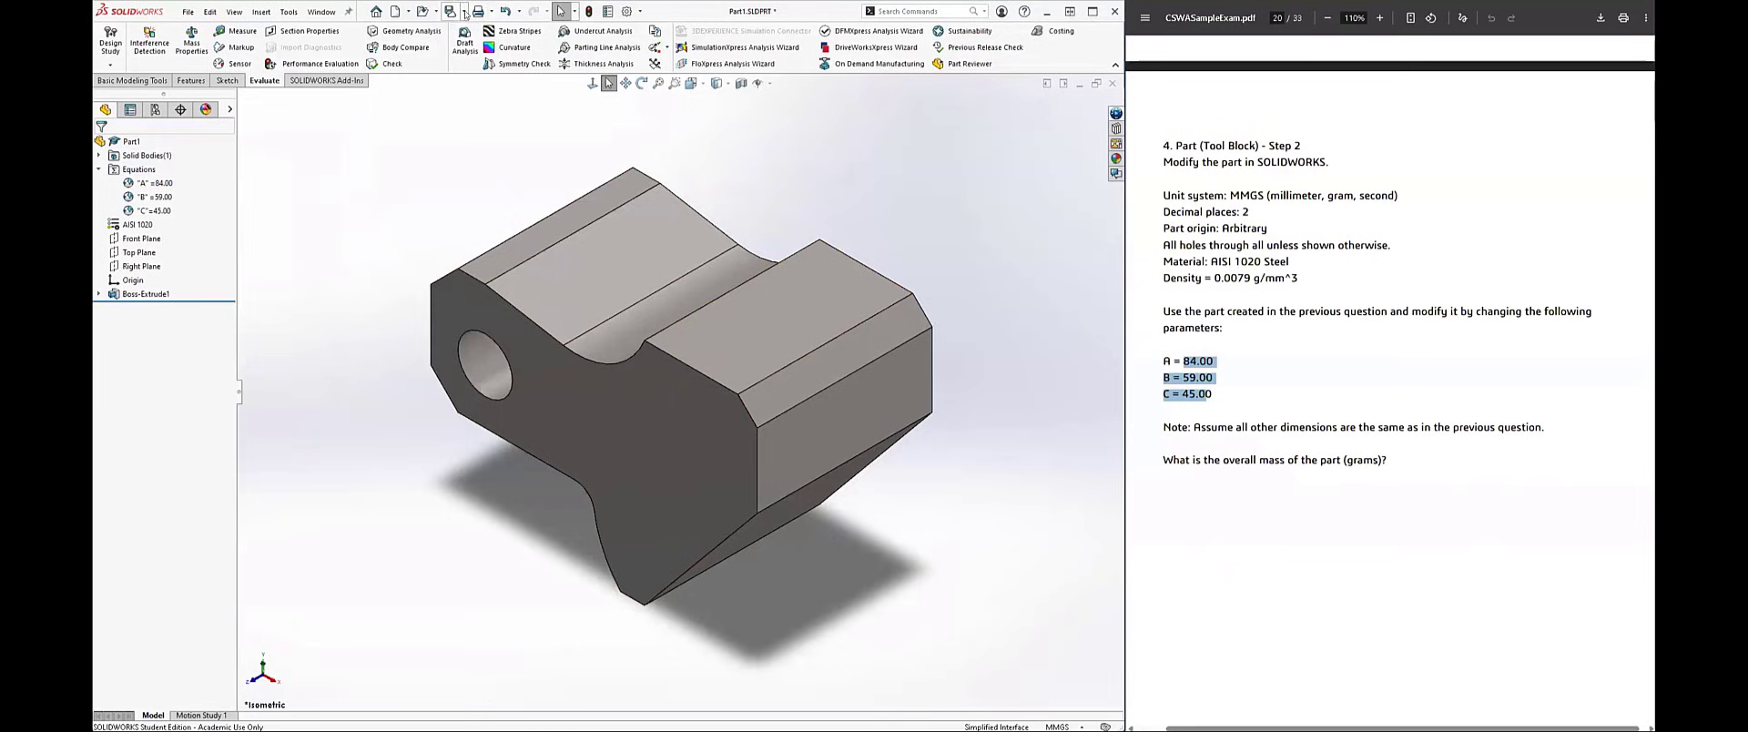
Step: Save the modified part and rebuild the model
click(464, 13)
click(478, 44)
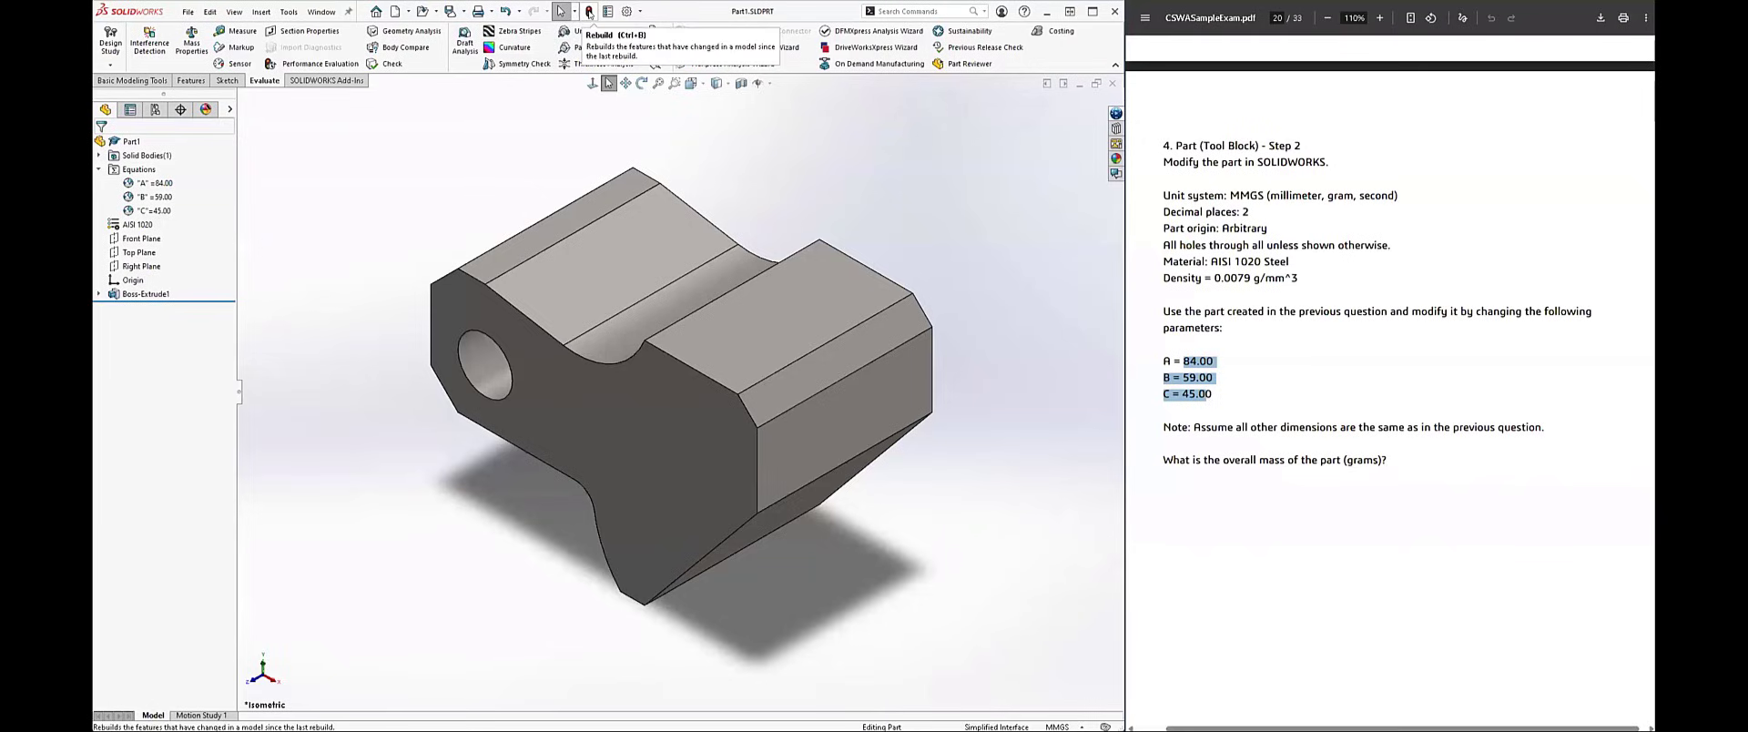
click(589, 13)
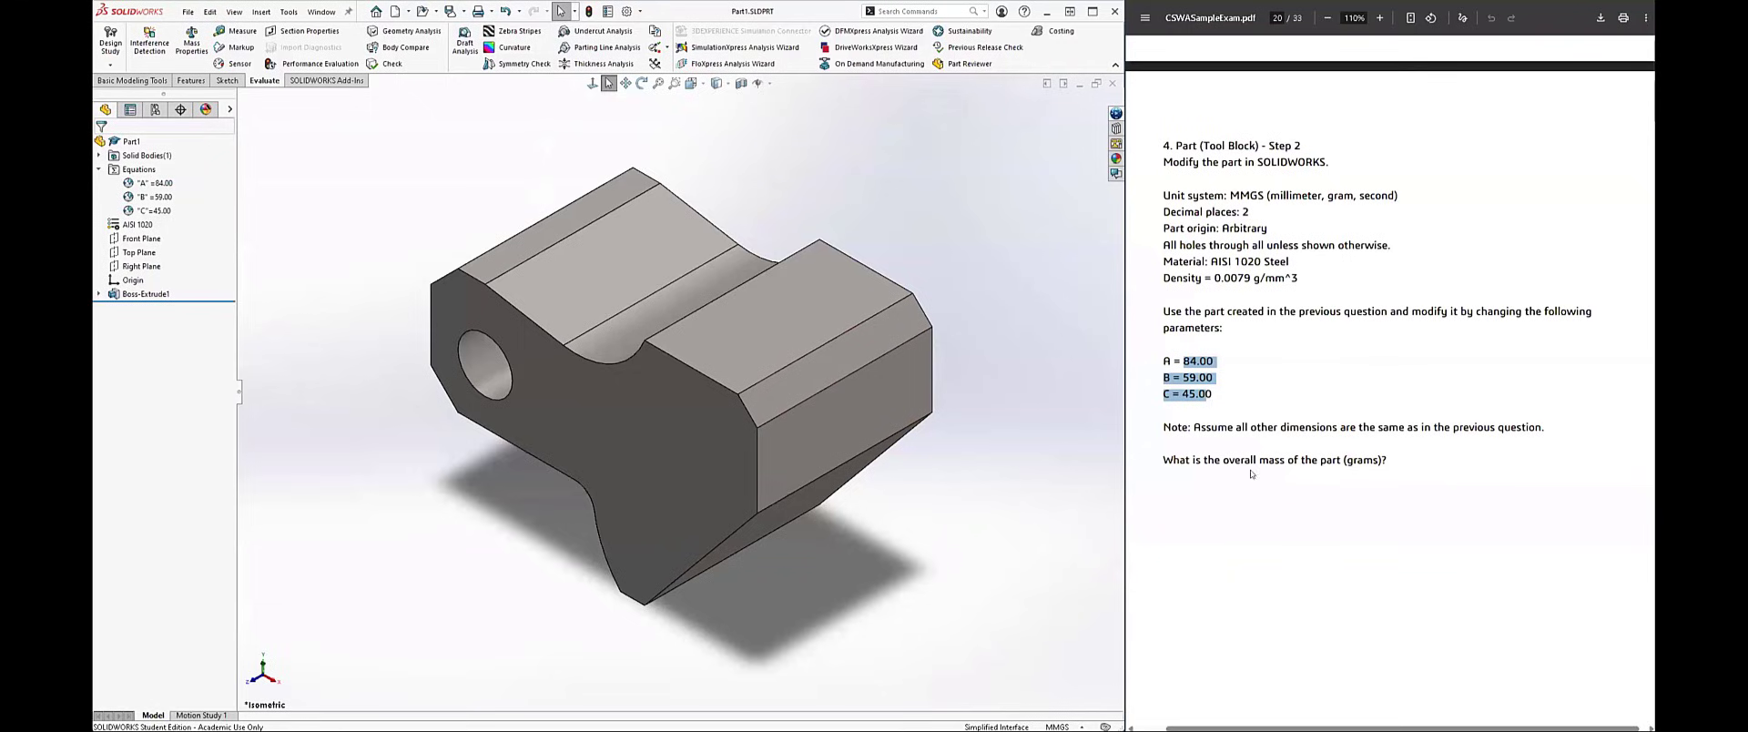
Step: Read question 4's mass question and evaluate the overall mass of the resized tool block
scroll(1250, 471, down, 1)
drag(1164, 334, 1425, 339)
click(949, 271)
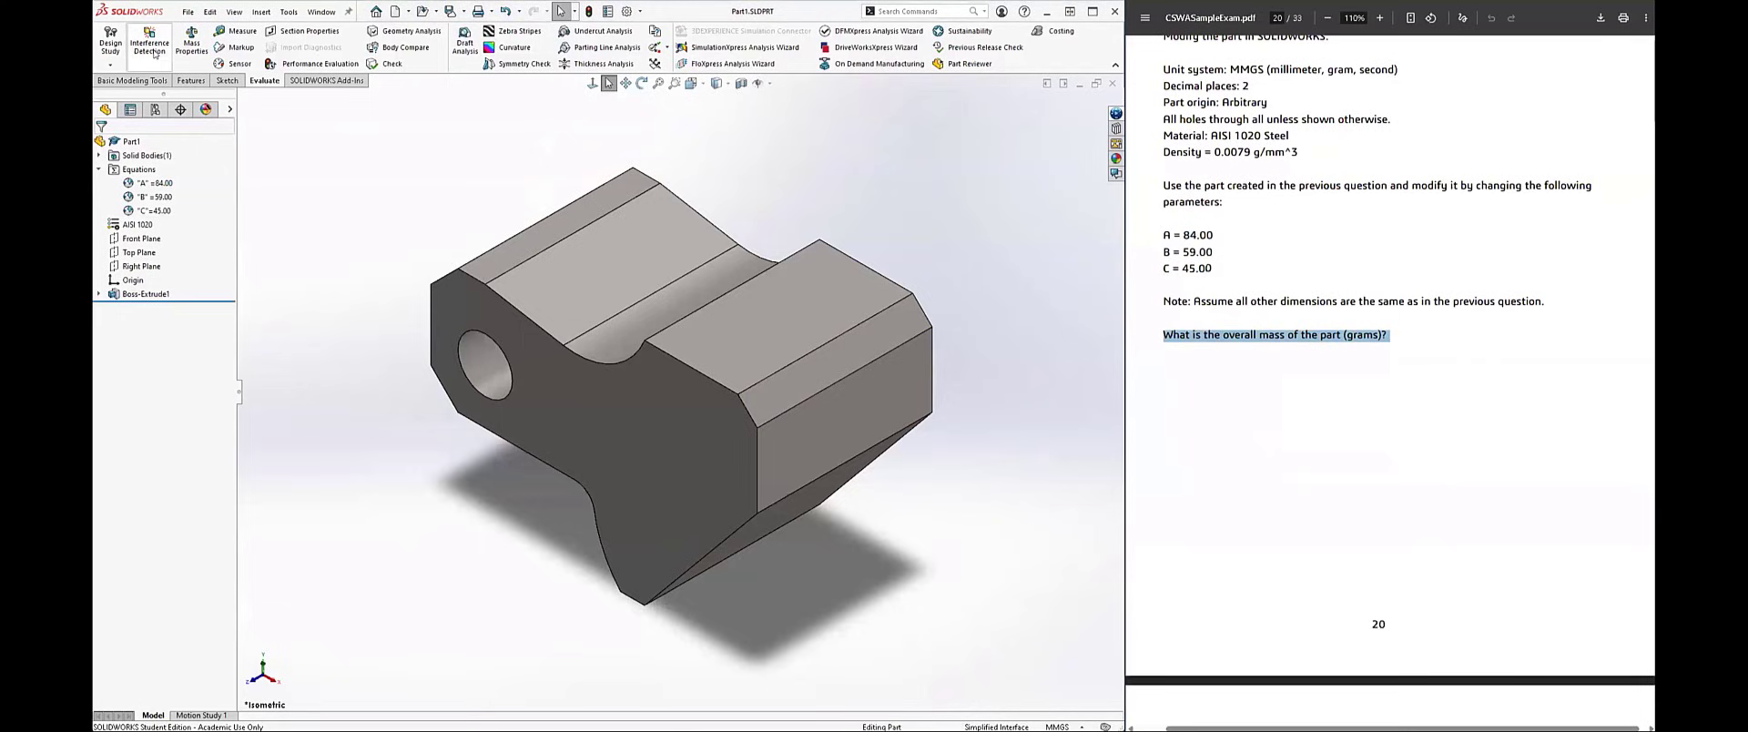
click(208, 49)
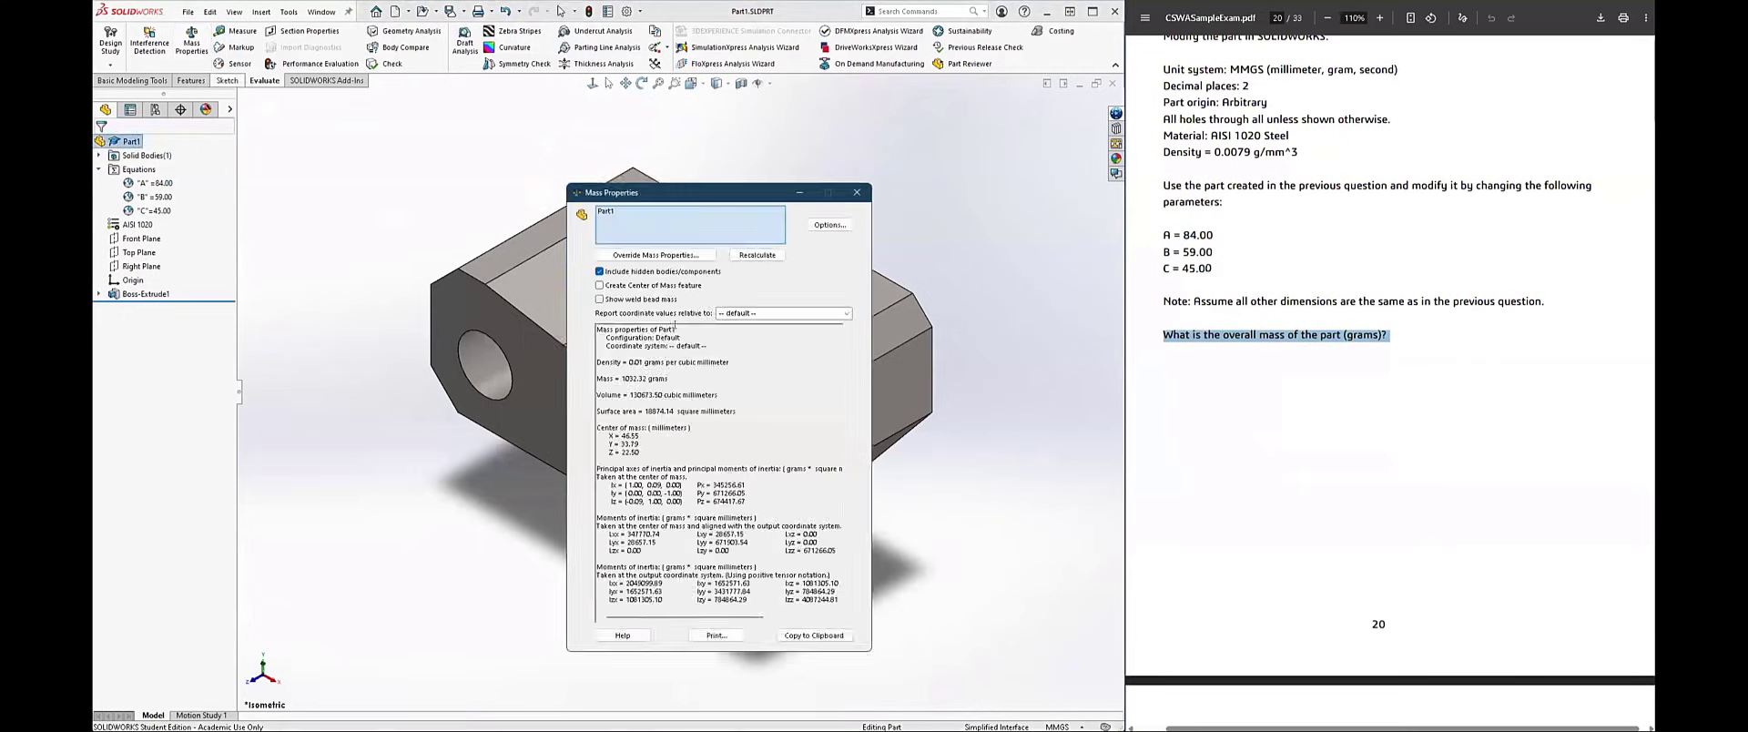
drag(619, 377, 646, 377)
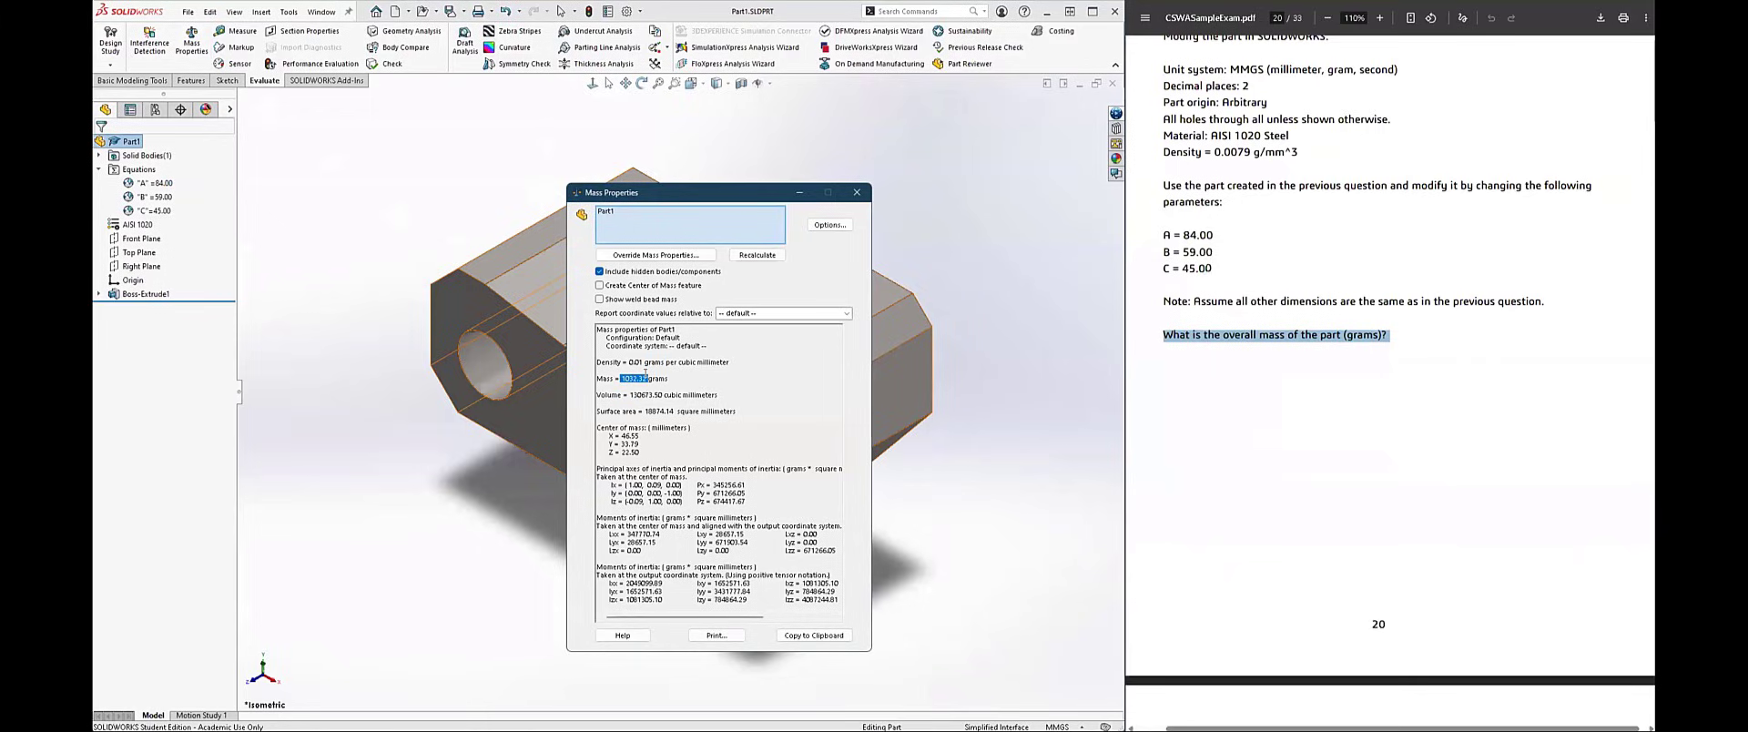
click(854, 193)
Step: Examine question 5's isometric images, dimensioned views, section M-M and parameter list in the exam PDF
scroll(1269, 452, down, 5)
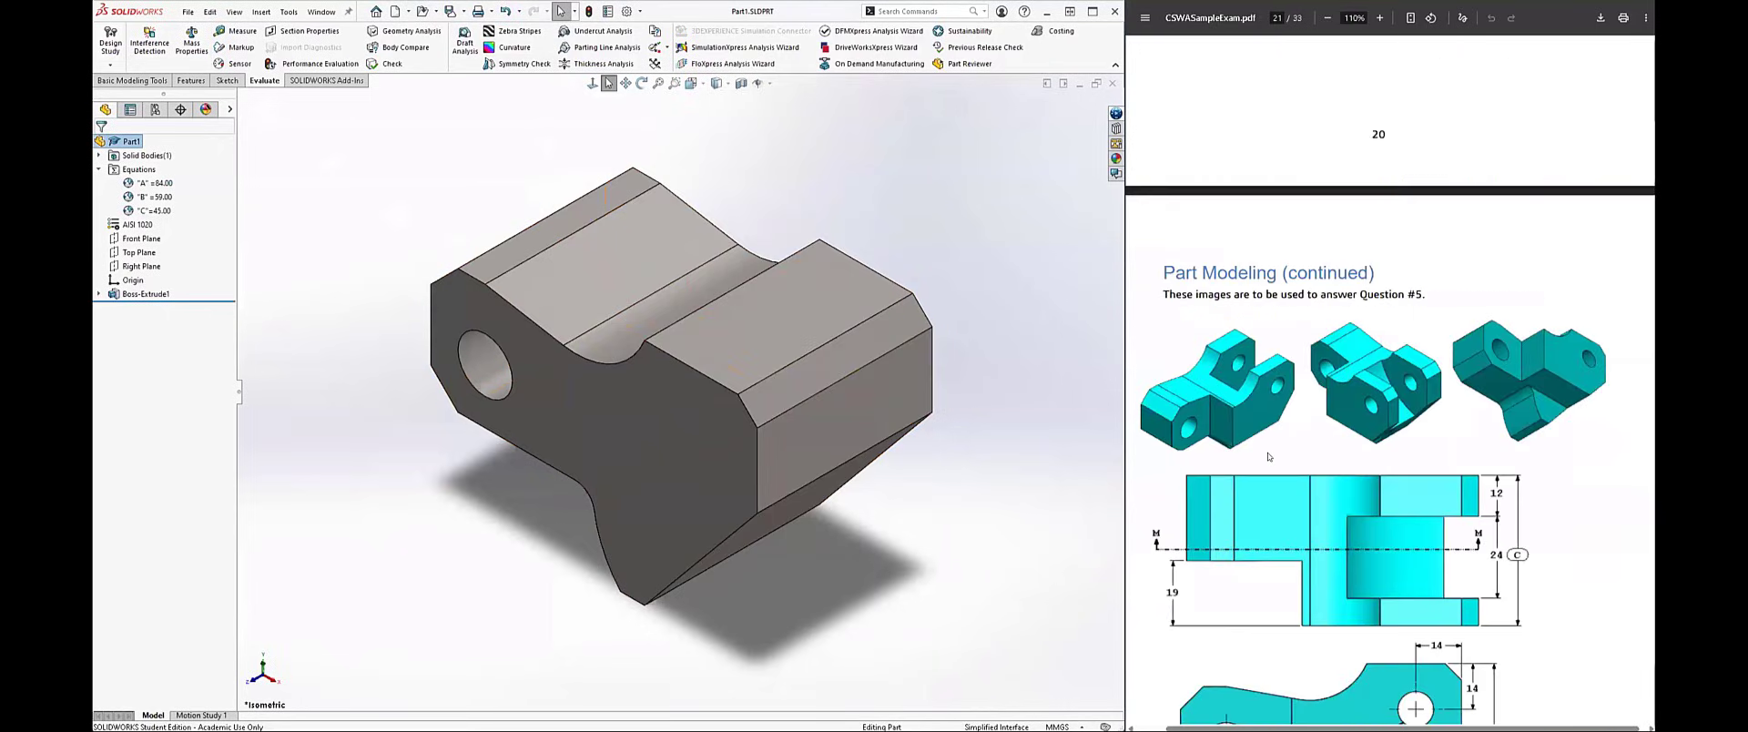
scroll(1269, 458, down, 3)
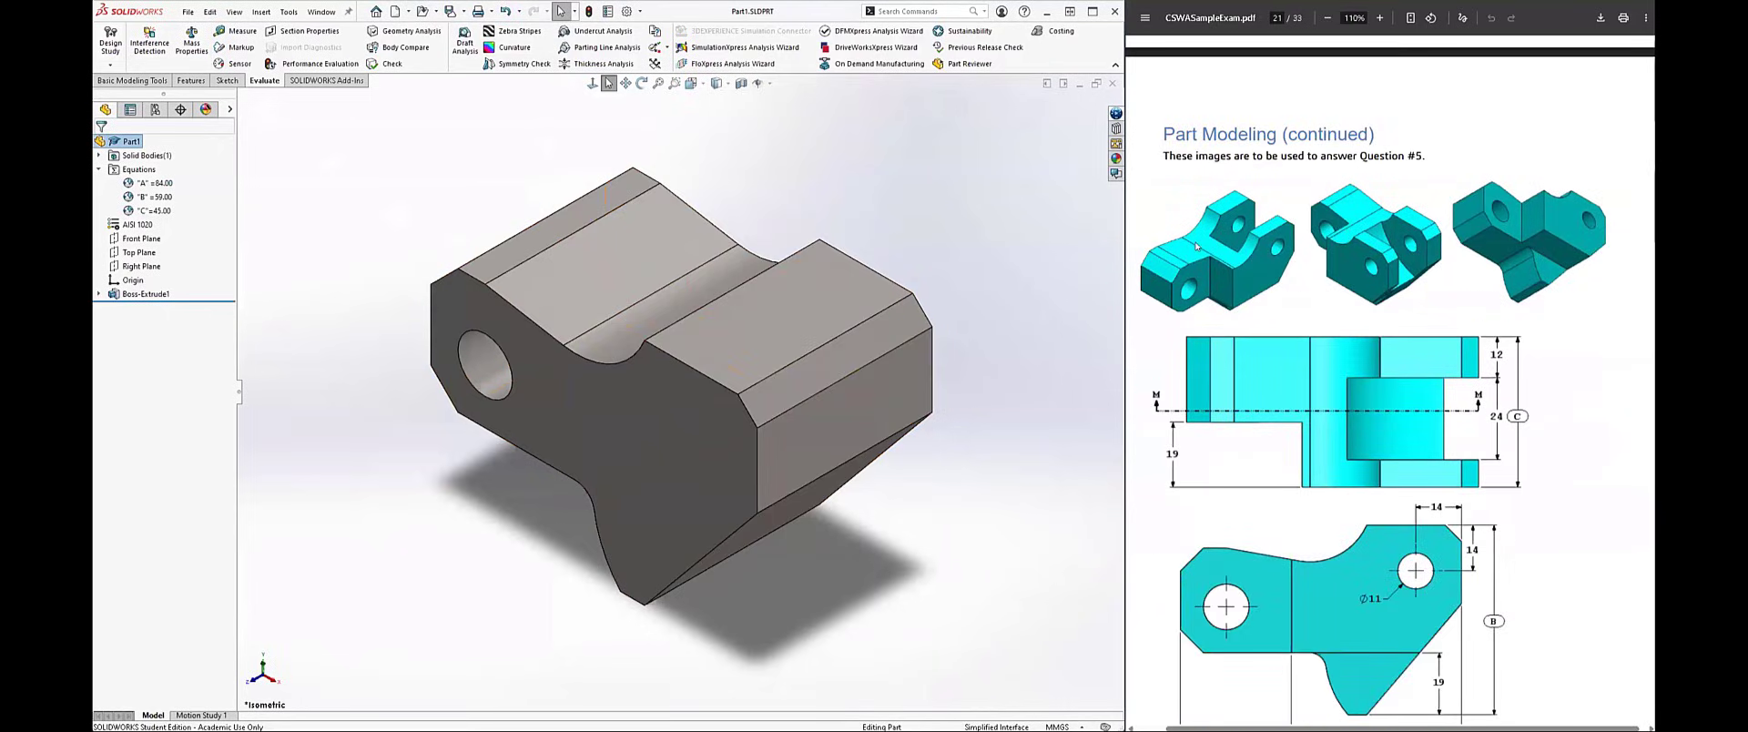
scroll(1196, 246, down, 2)
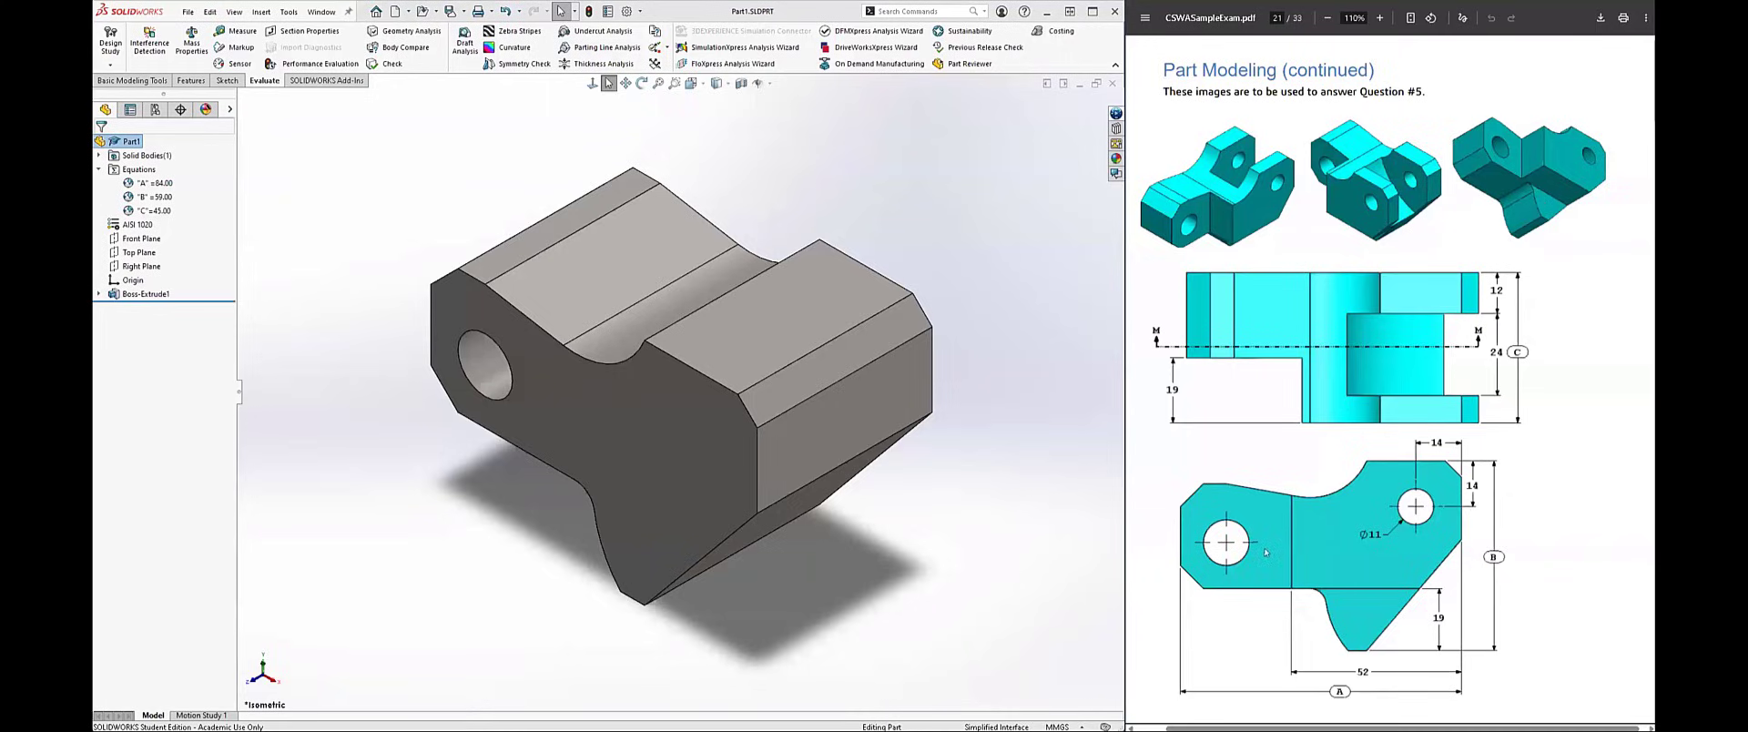
scroll(1265, 552, down, 8)
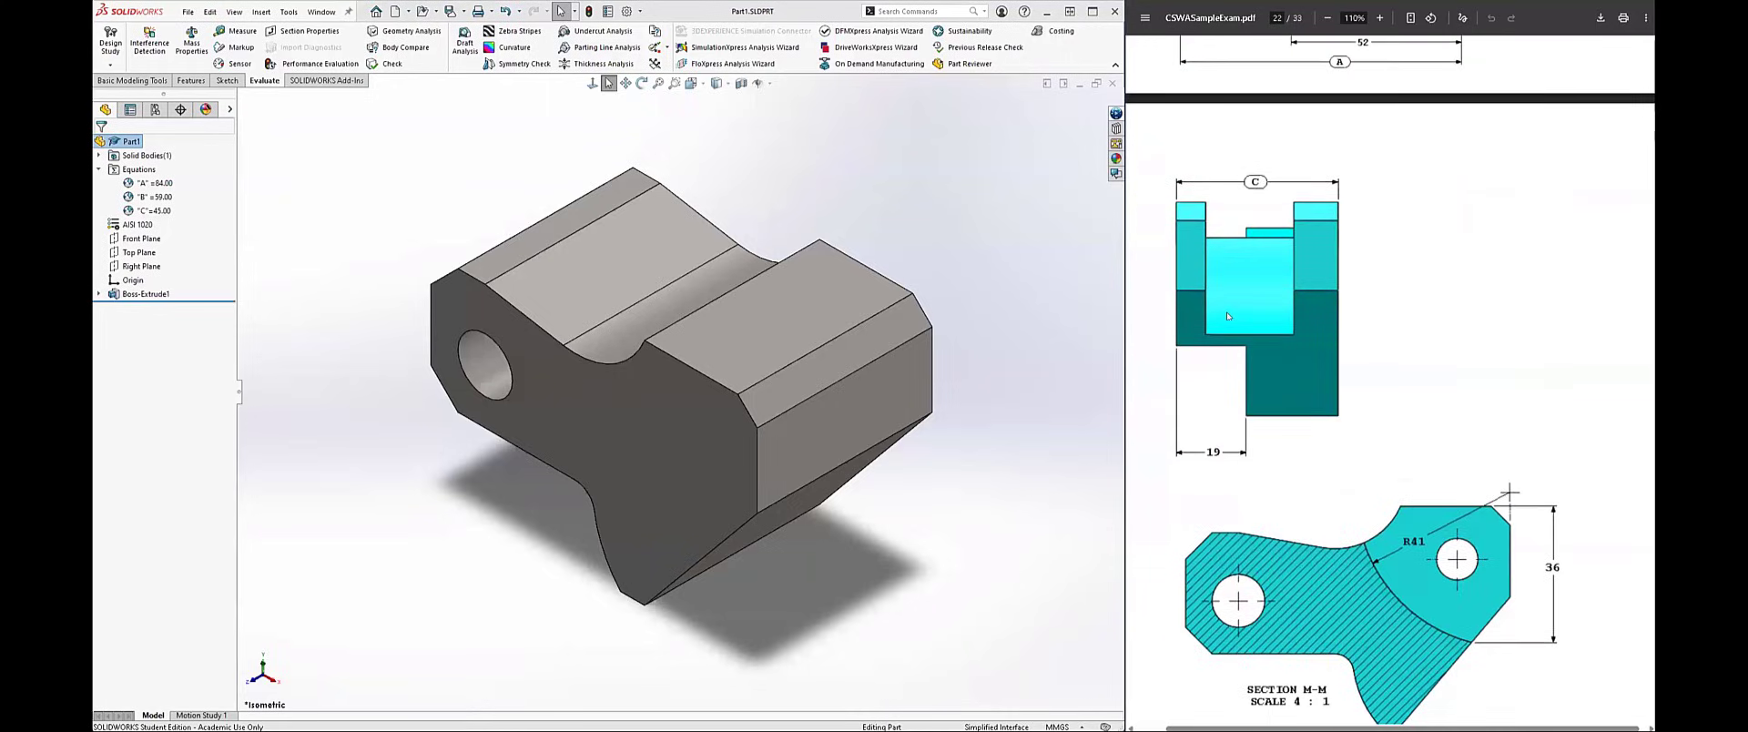
scroll(1229, 319, up, 2)
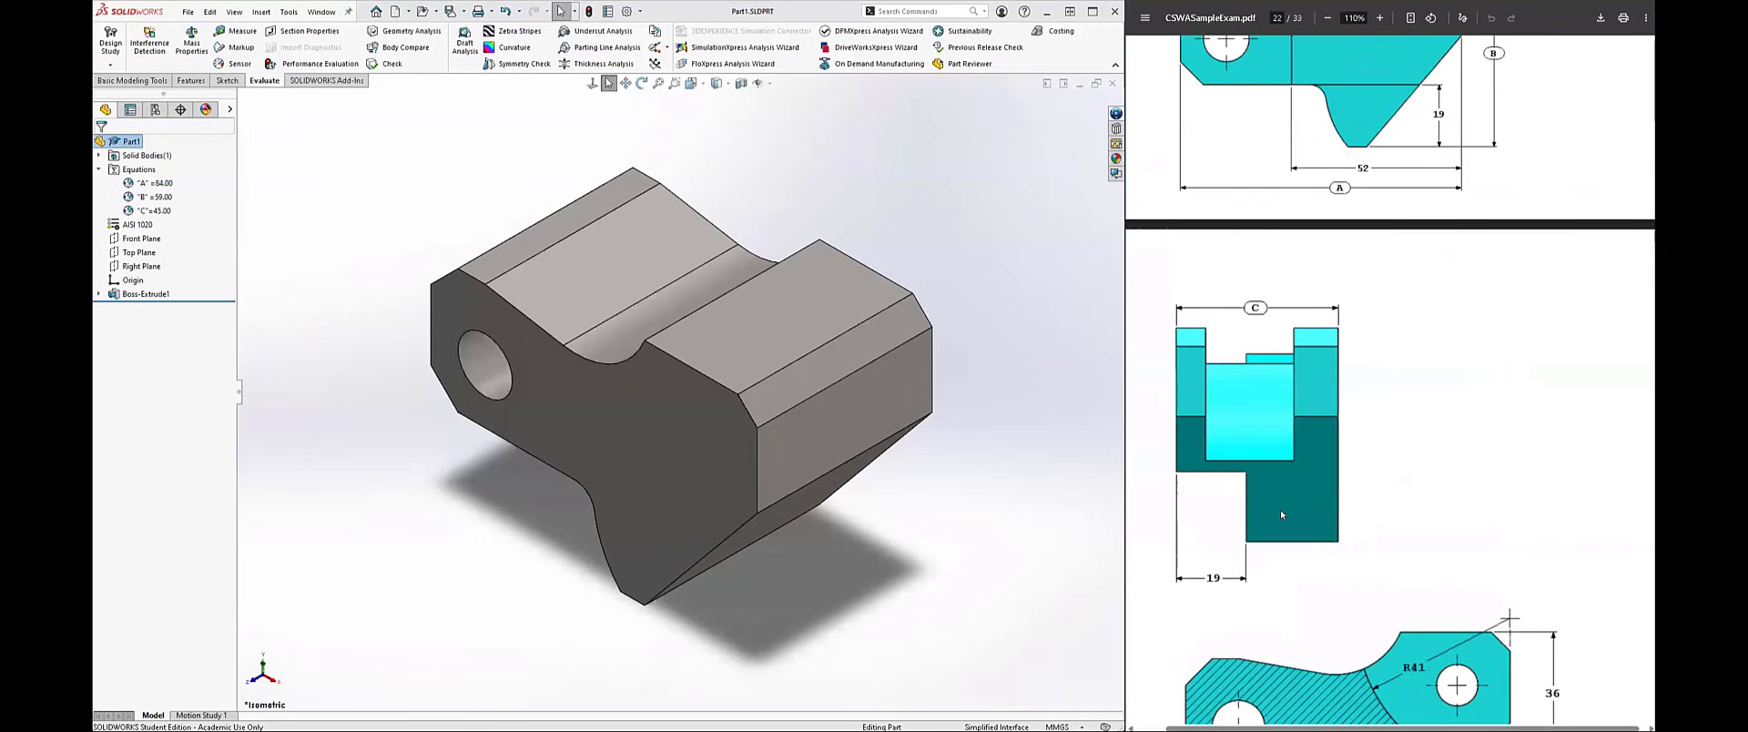
scroll(1281, 512, up, 3)
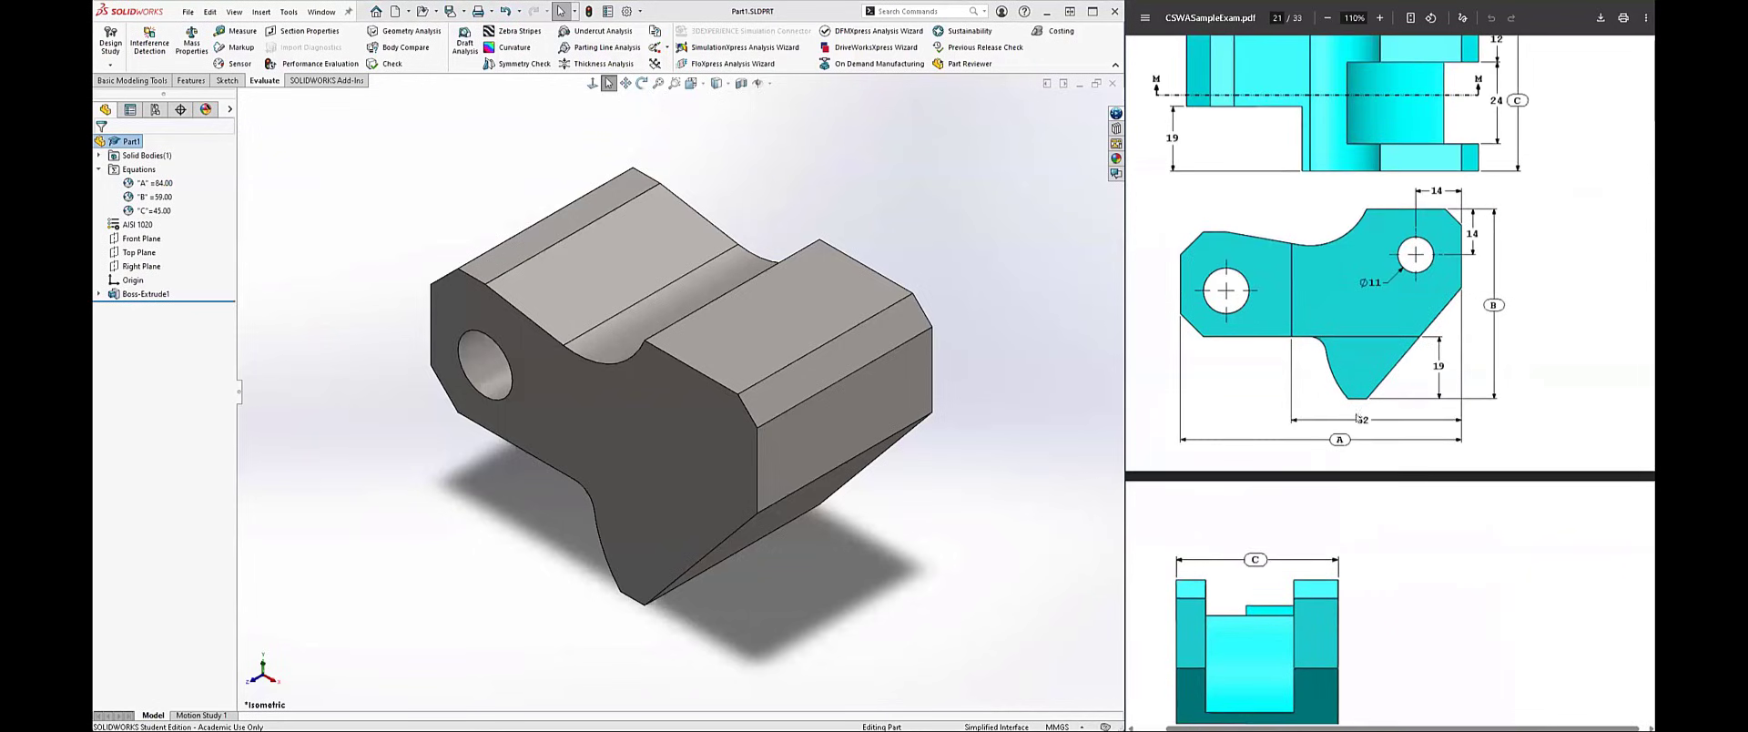
scroll(1453, 421, up, 3)
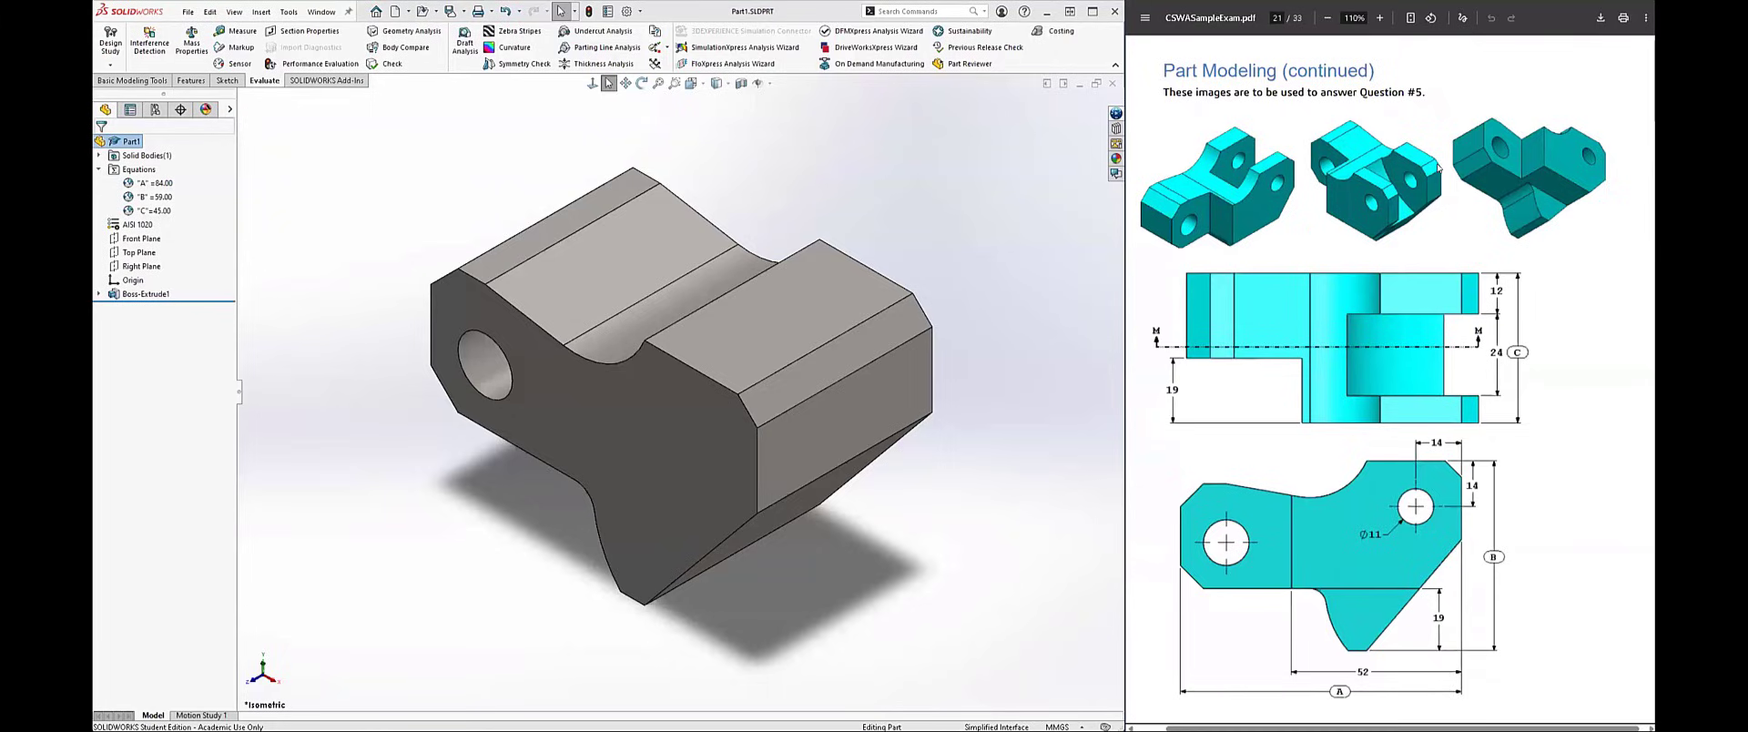
scroll(1363, 381, down, 8)
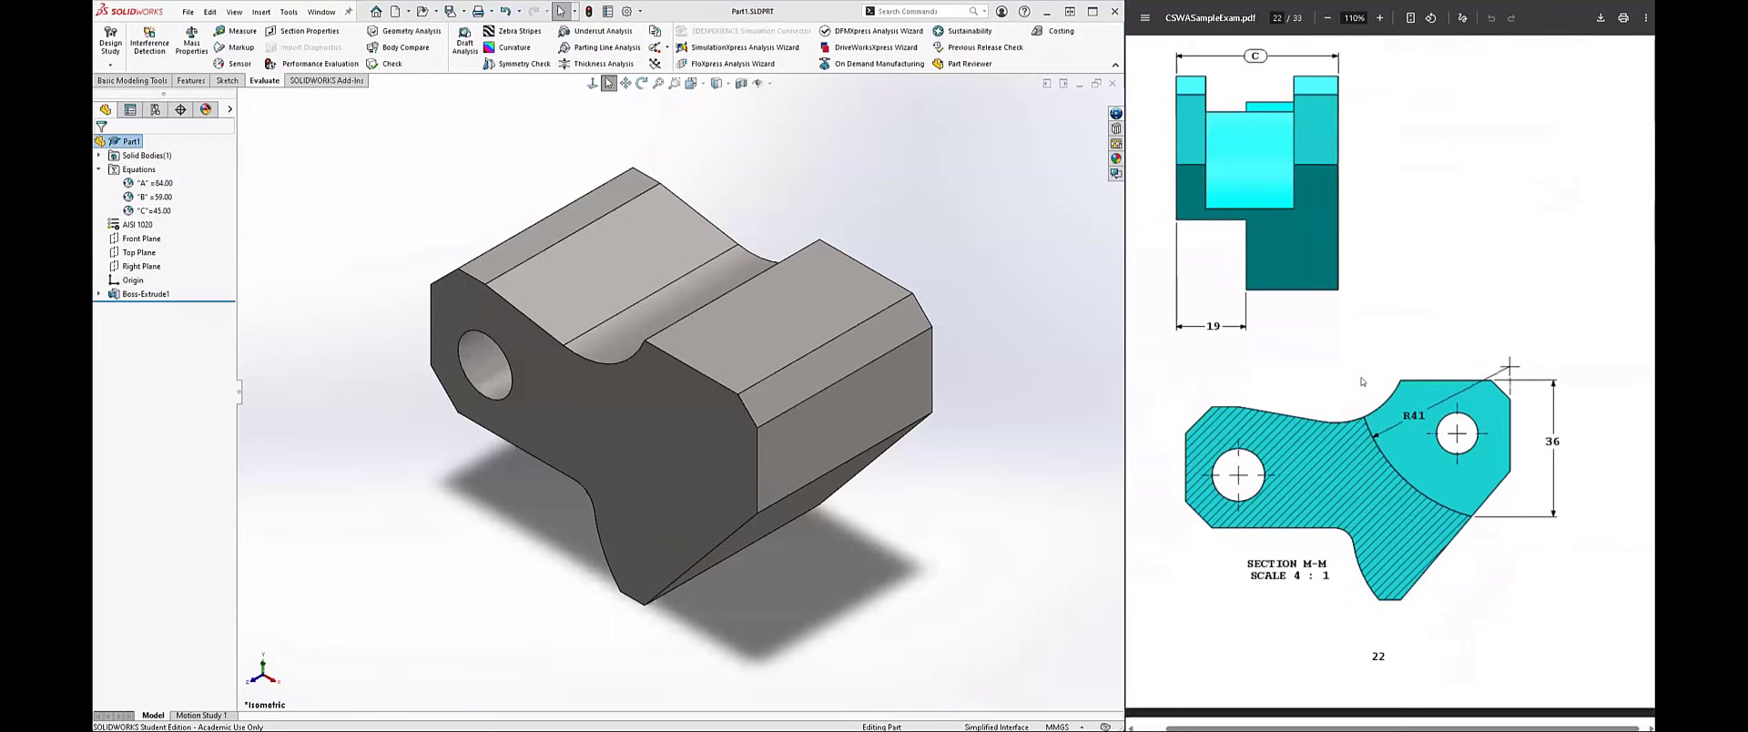
scroll(1270, 384, down, 7)
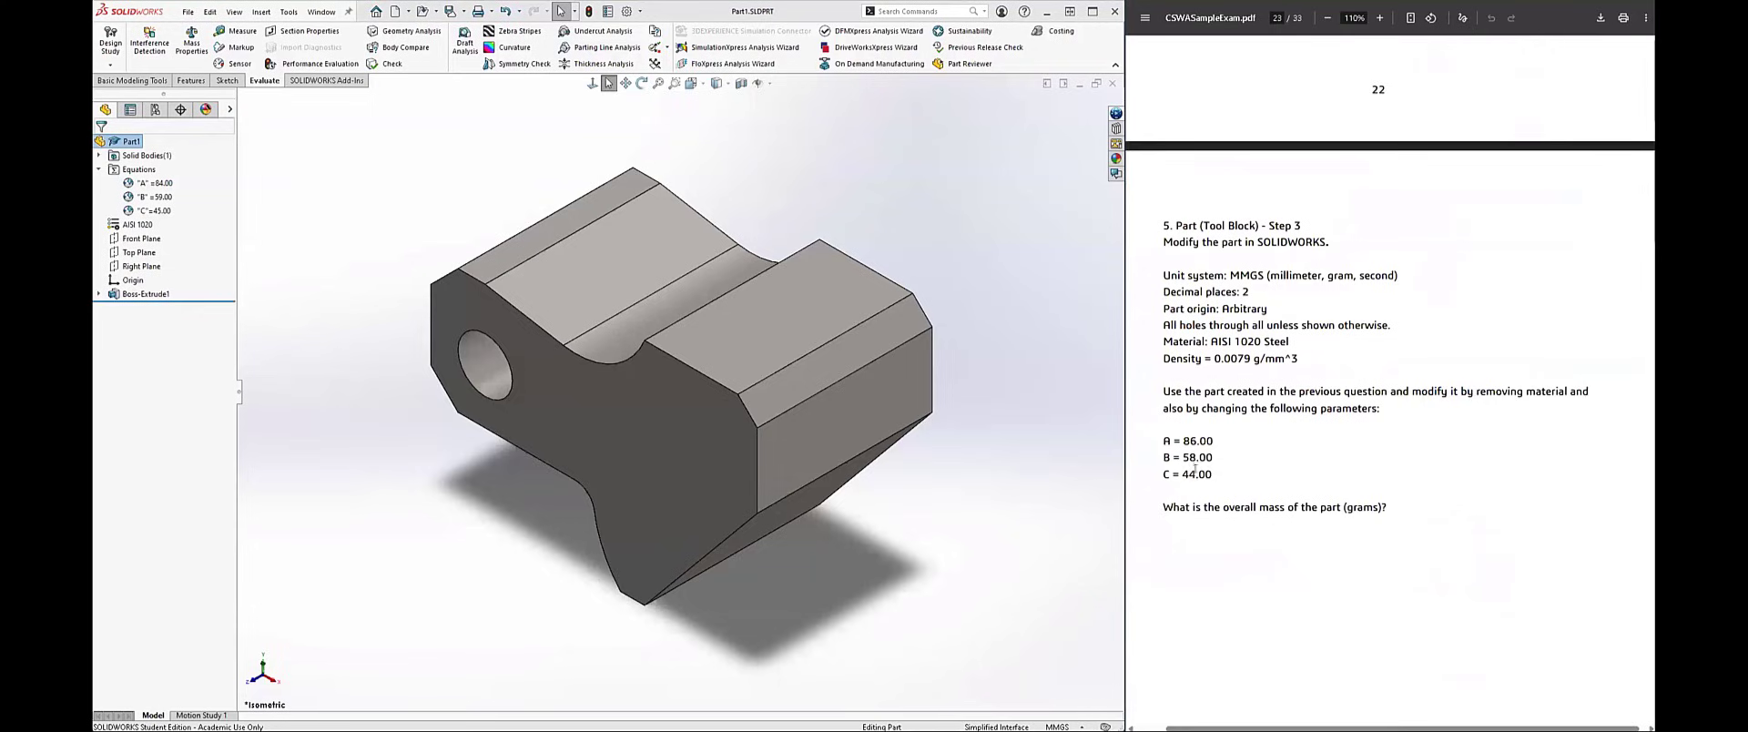
Step: Reopen the part's equation manager and set global variable A to 86 for question 5
right_click(141, 171)
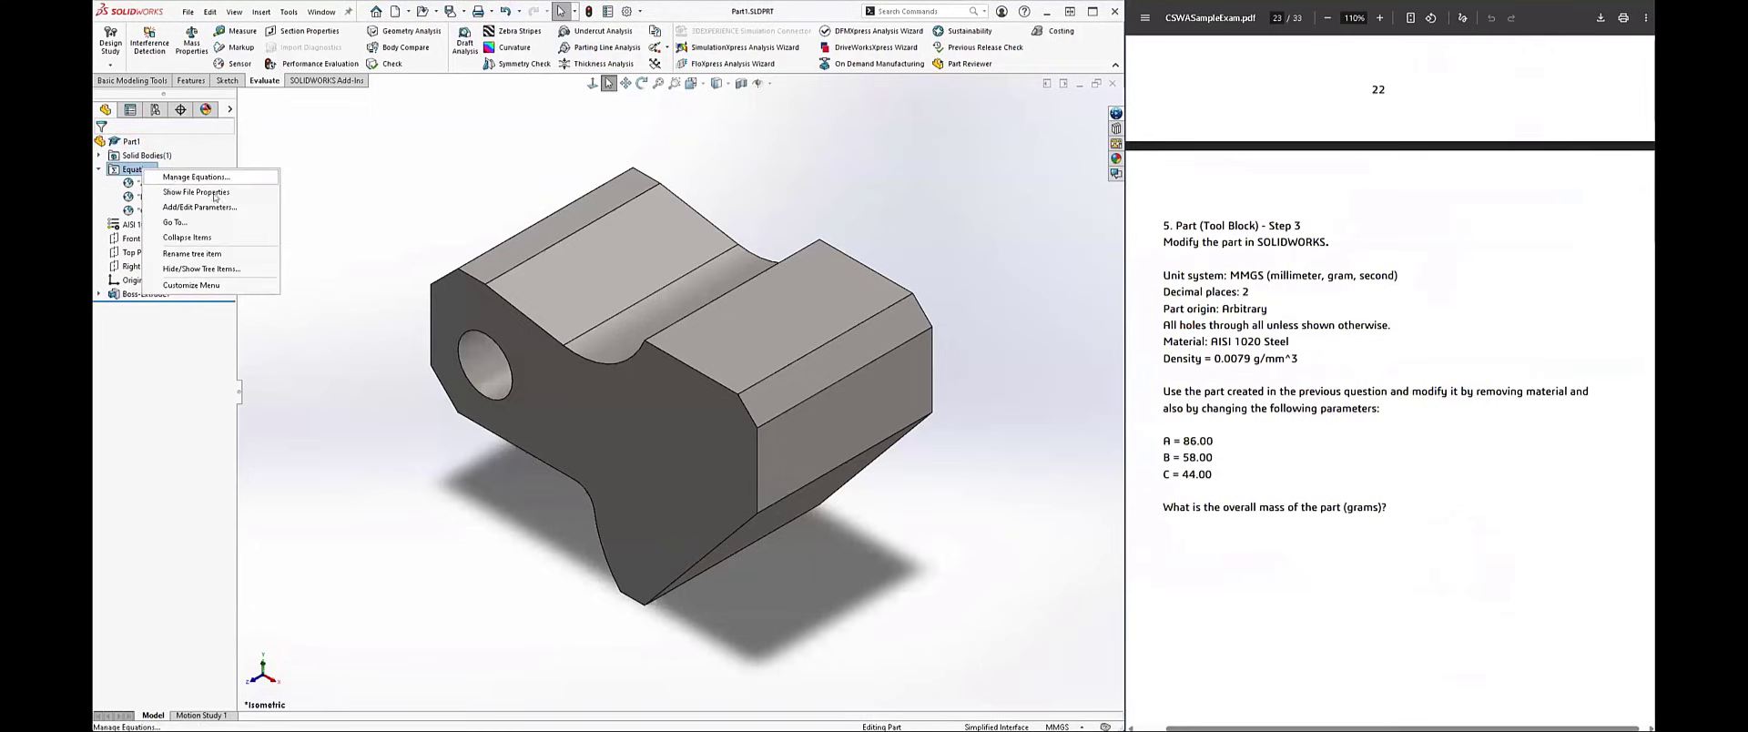
click(175, 186)
click(542, 214)
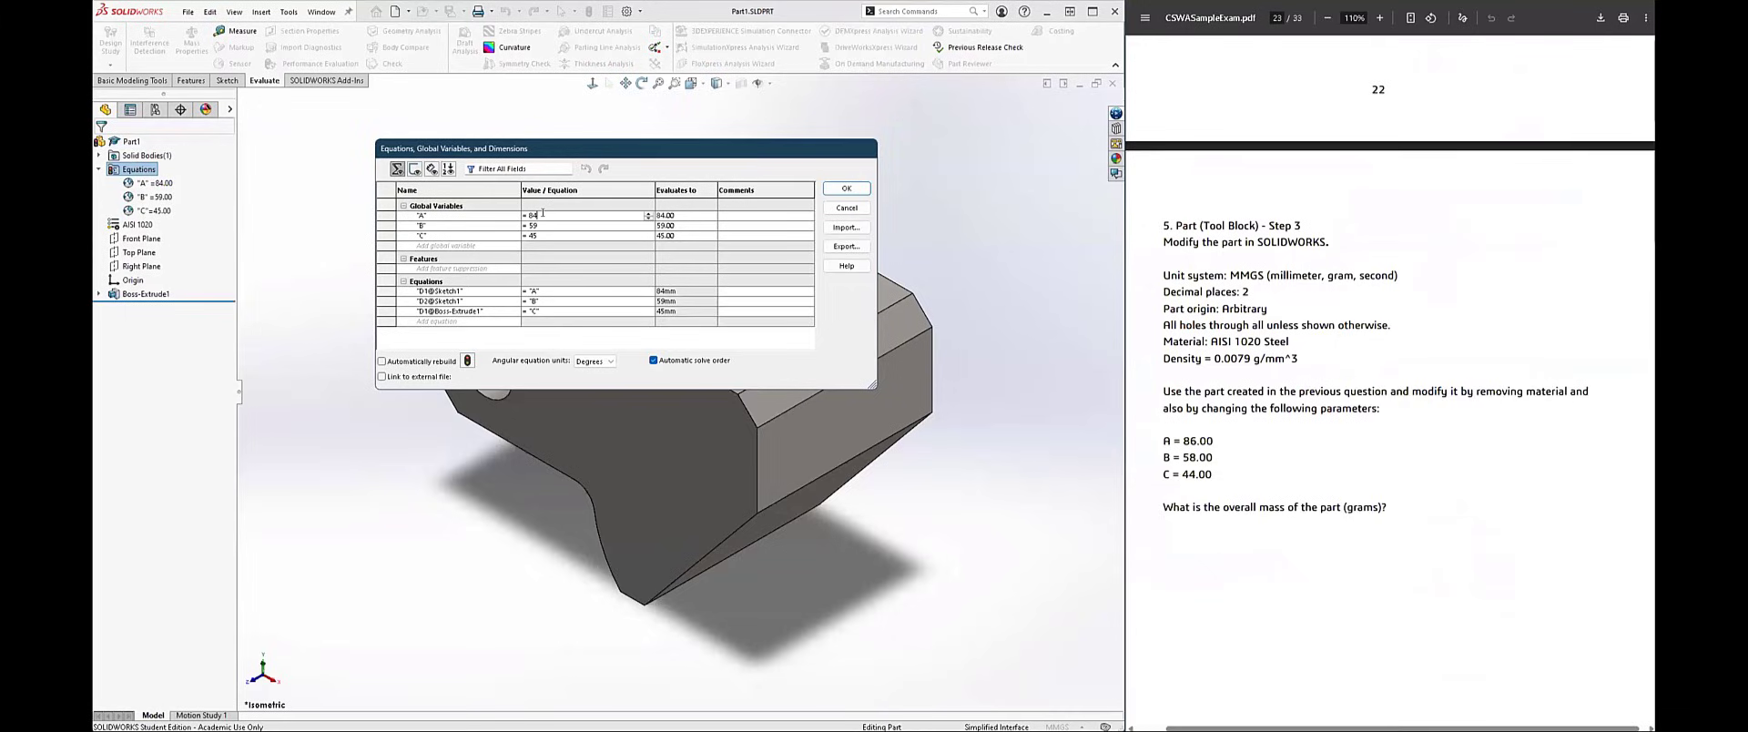
key(BackSpace)
text(6)
key(Return)
Step: Set global variable B to 58 and C to 44, and apply the updated equations to the part
click(550, 223)
key(BackSpace)
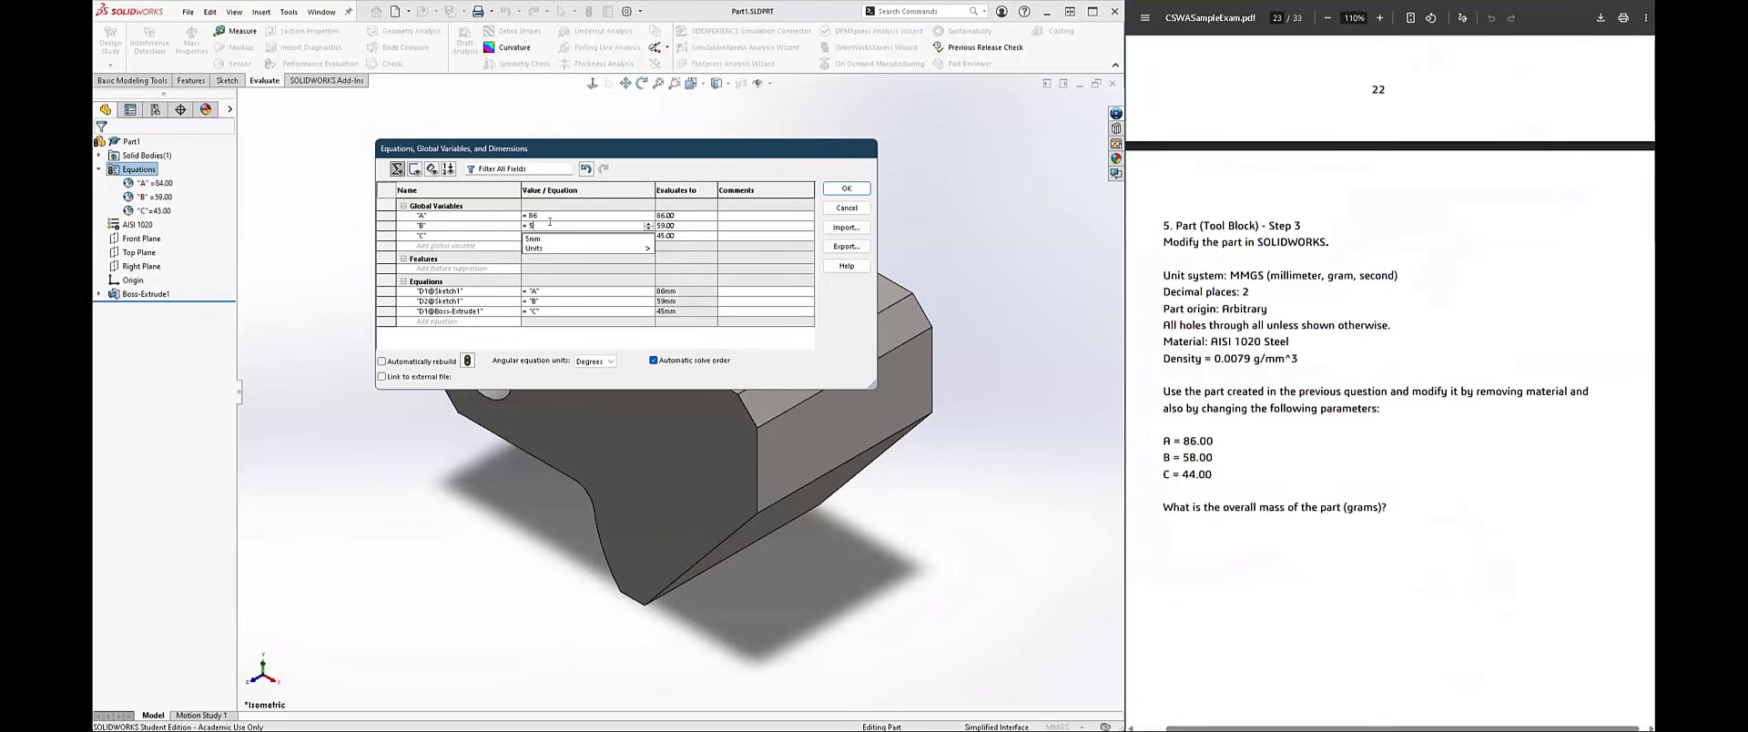
text(8)
mouse_move(550, 238)
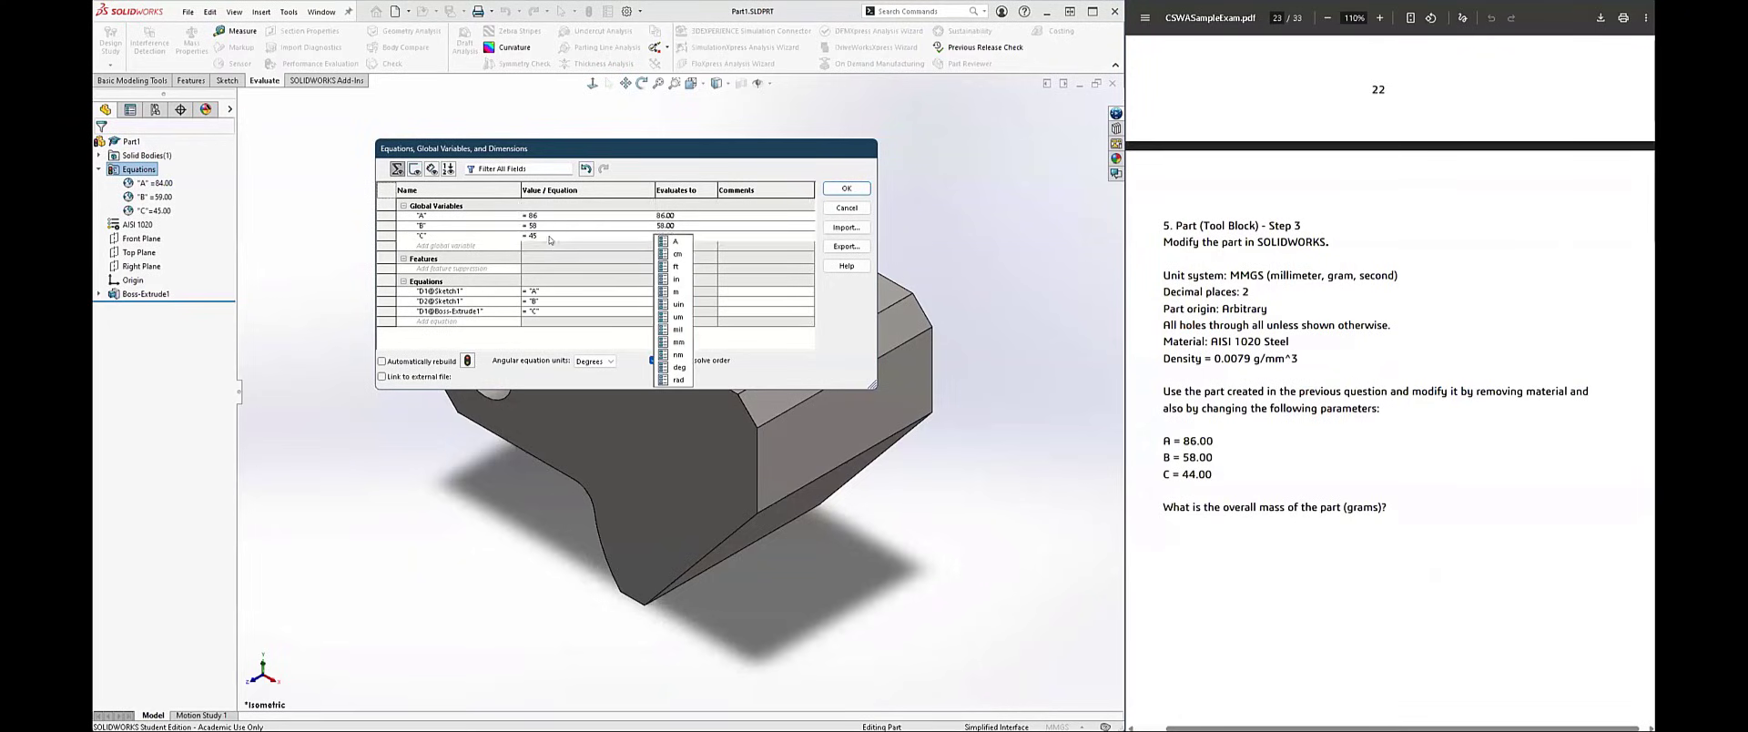
click(550, 233)
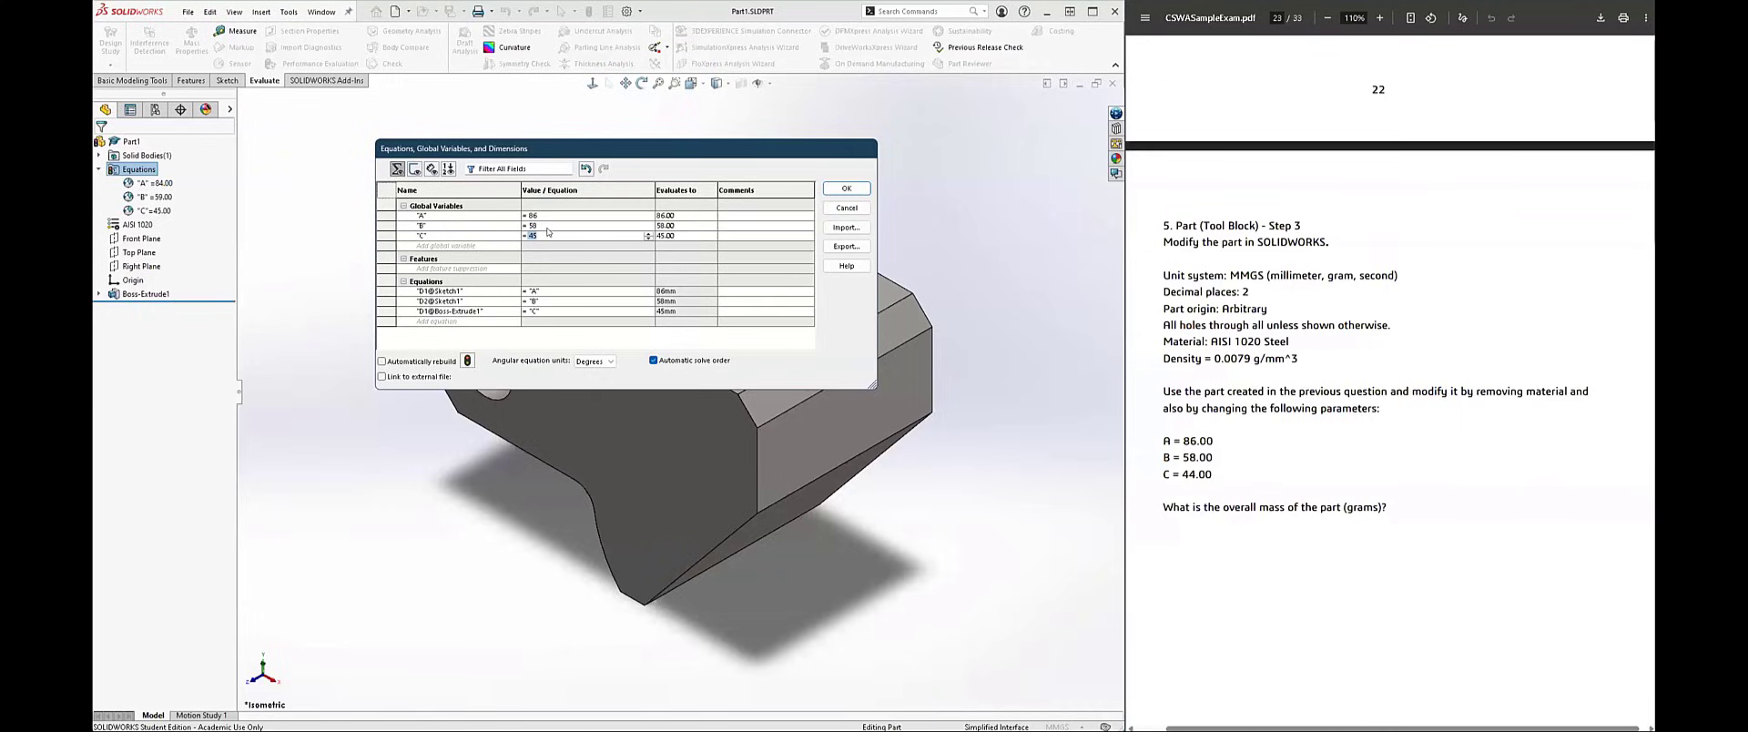
click(550, 235)
key(BackSpace)
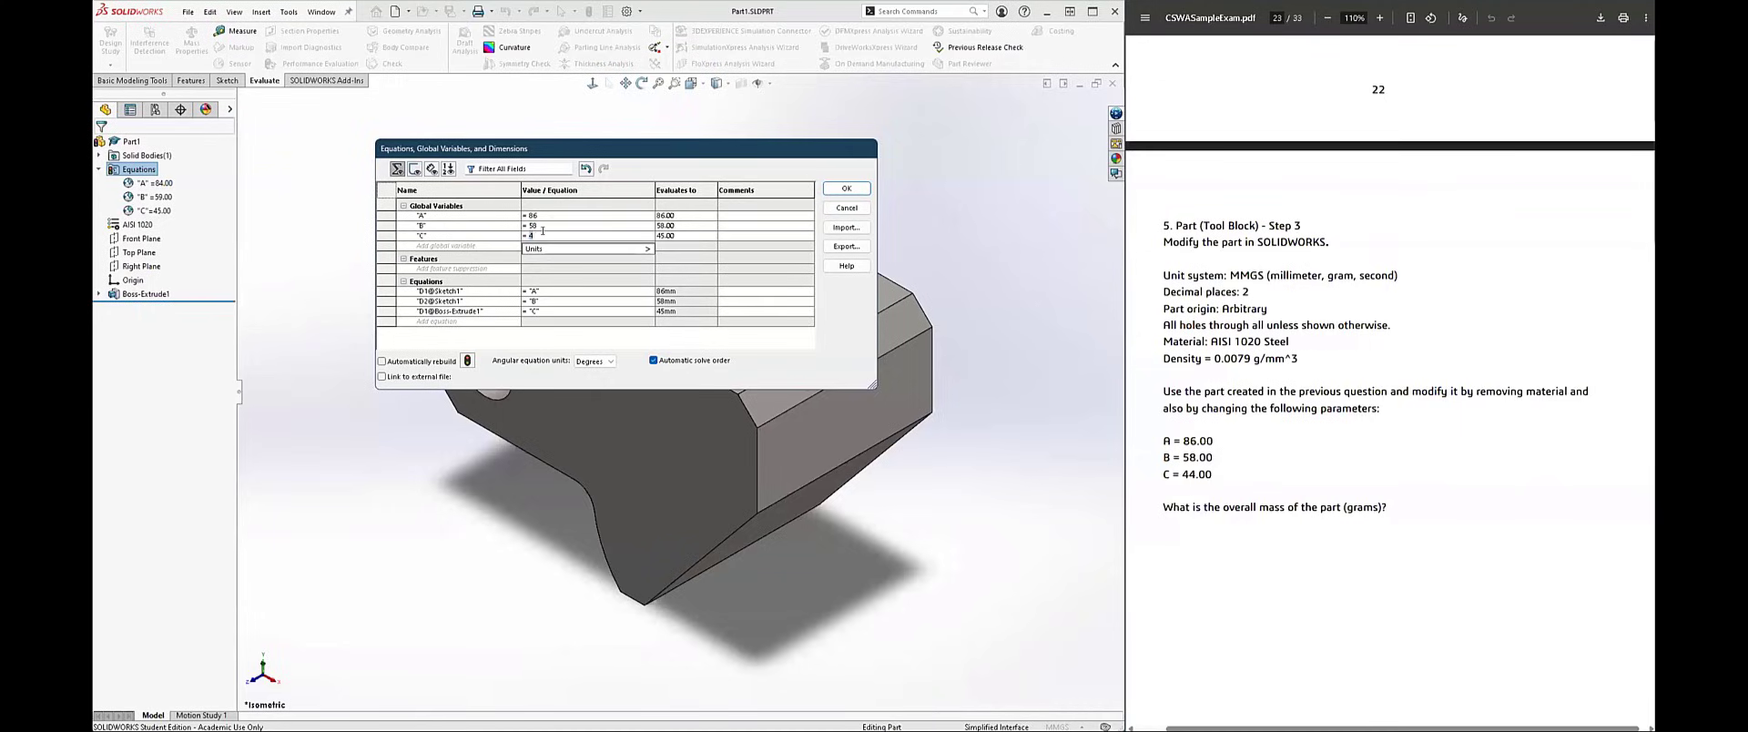
text(4)
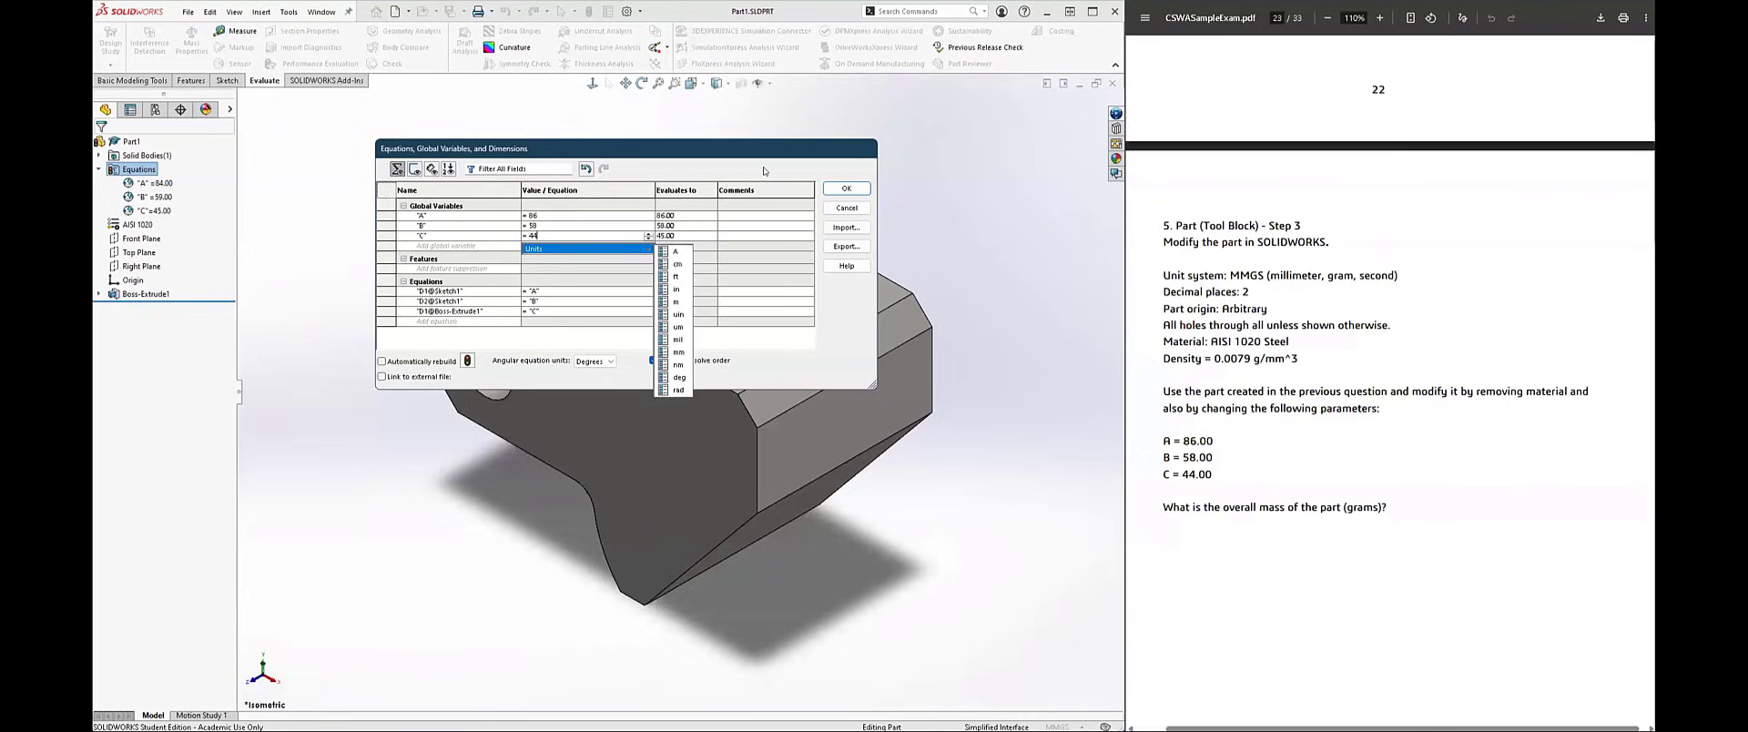
click(764, 171)
click(849, 188)
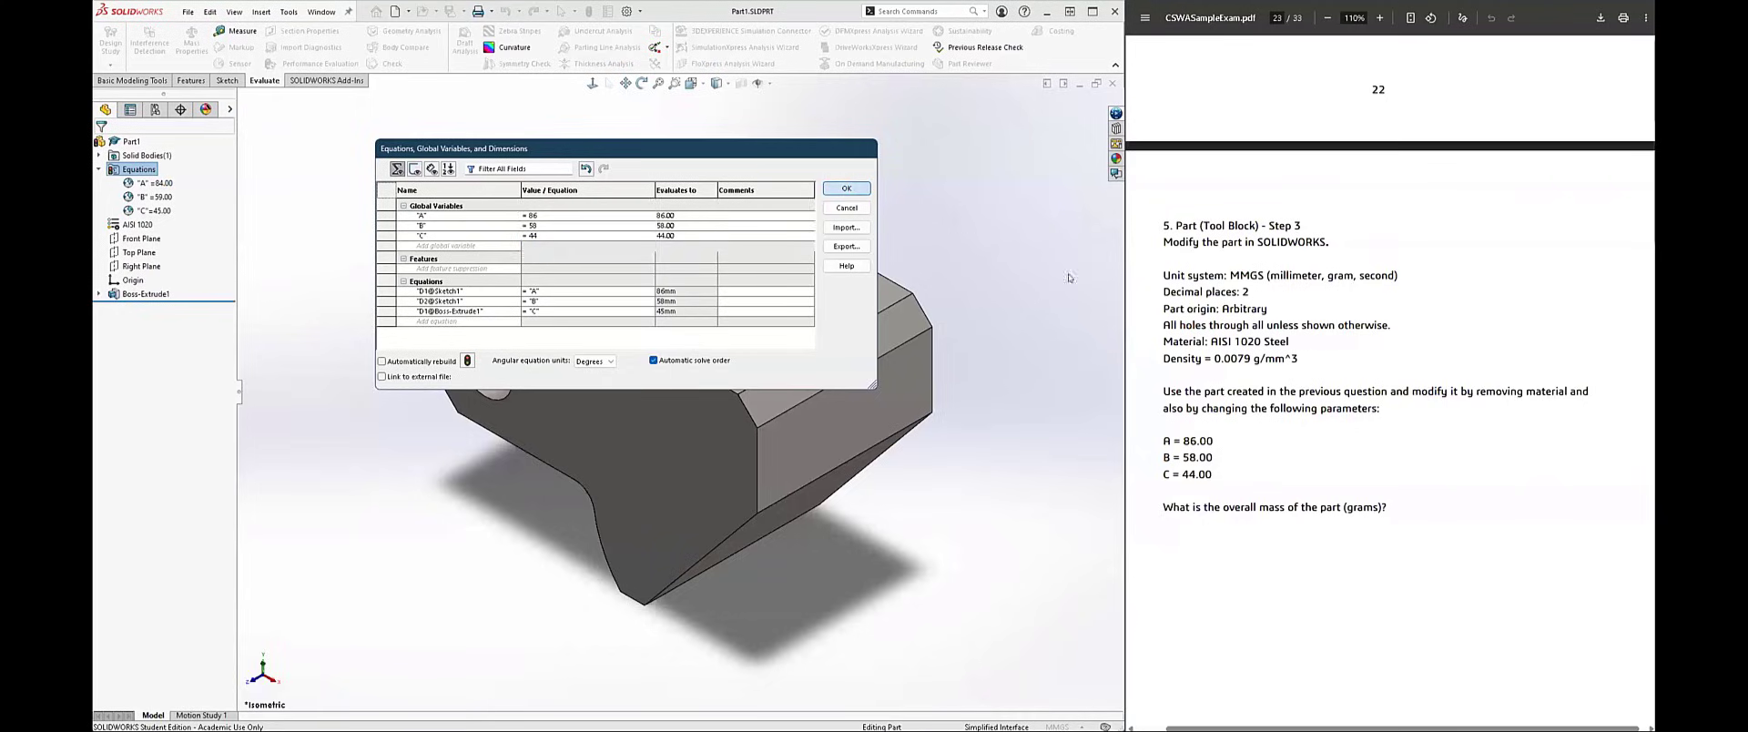
Step: Examine question 5's isometric images and dimensioned top and front views in the exam PDF
scroll(1316, 286, up, 8)
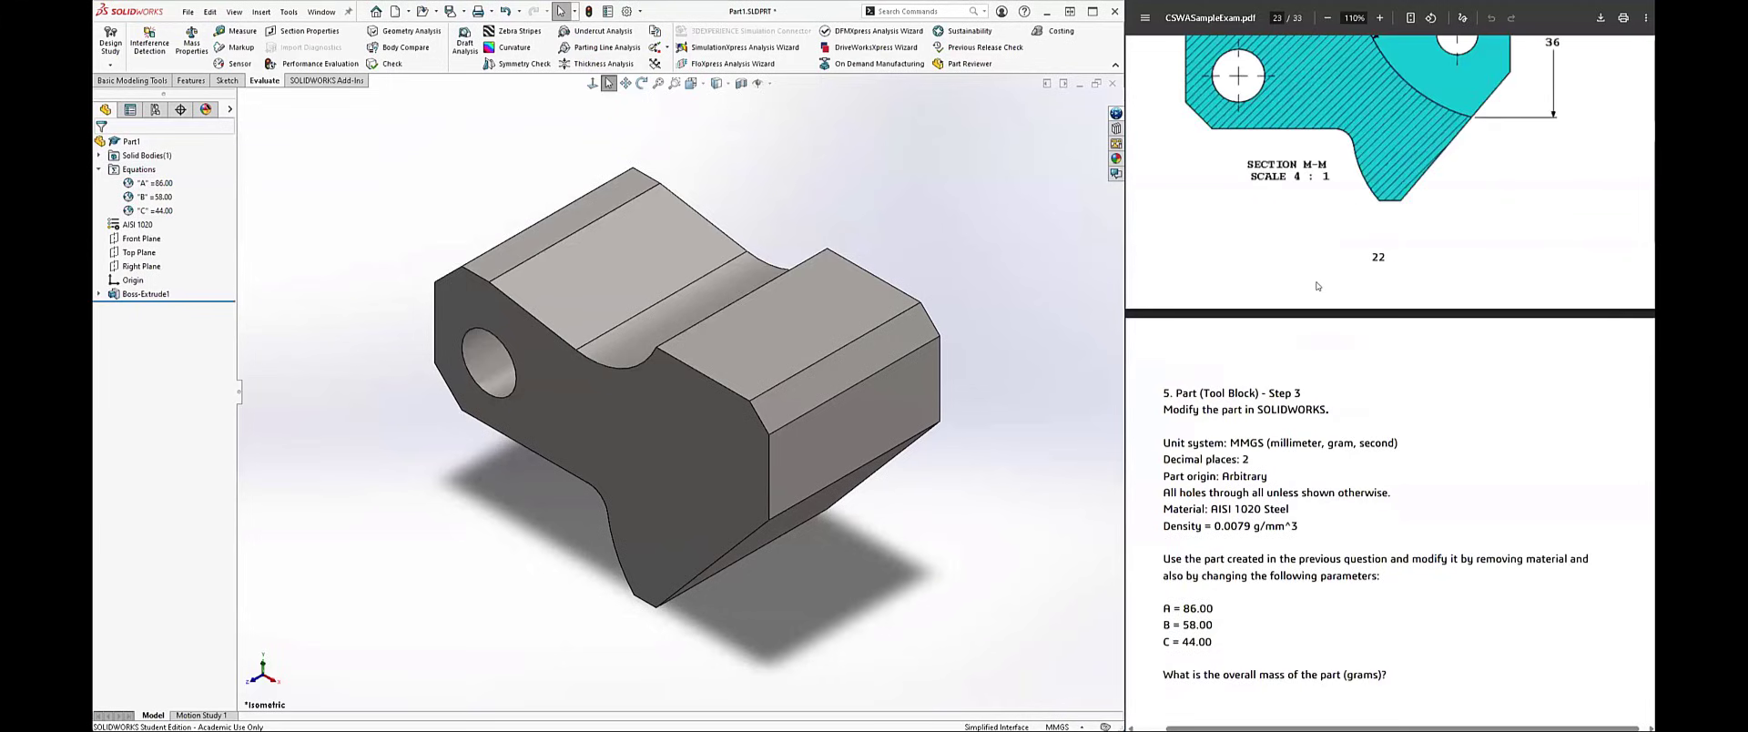
scroll(1314, 280, up, 8)
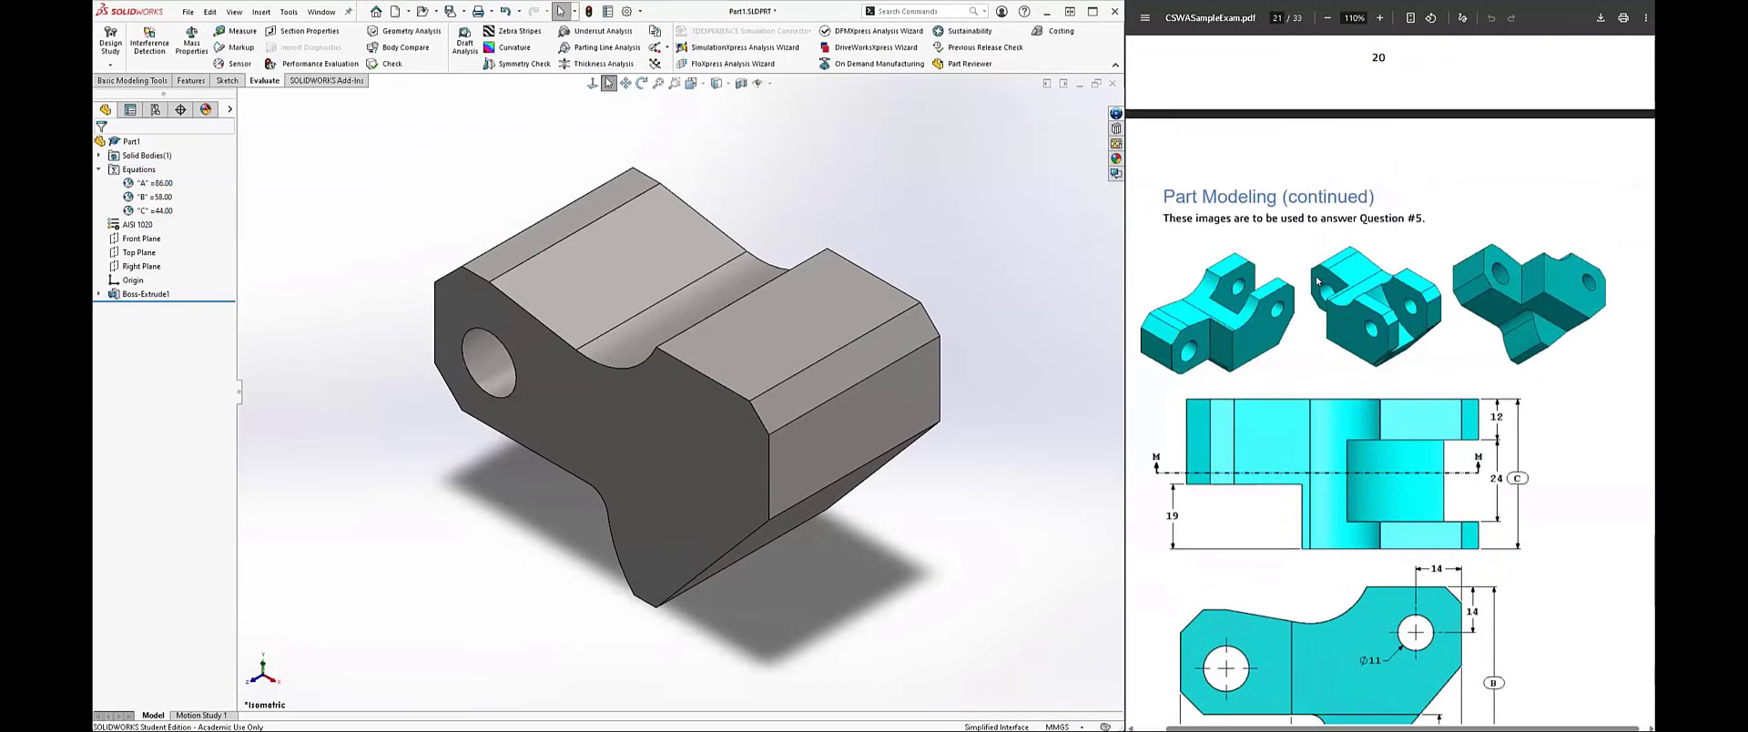
scroll(1317, 287, down, 1)
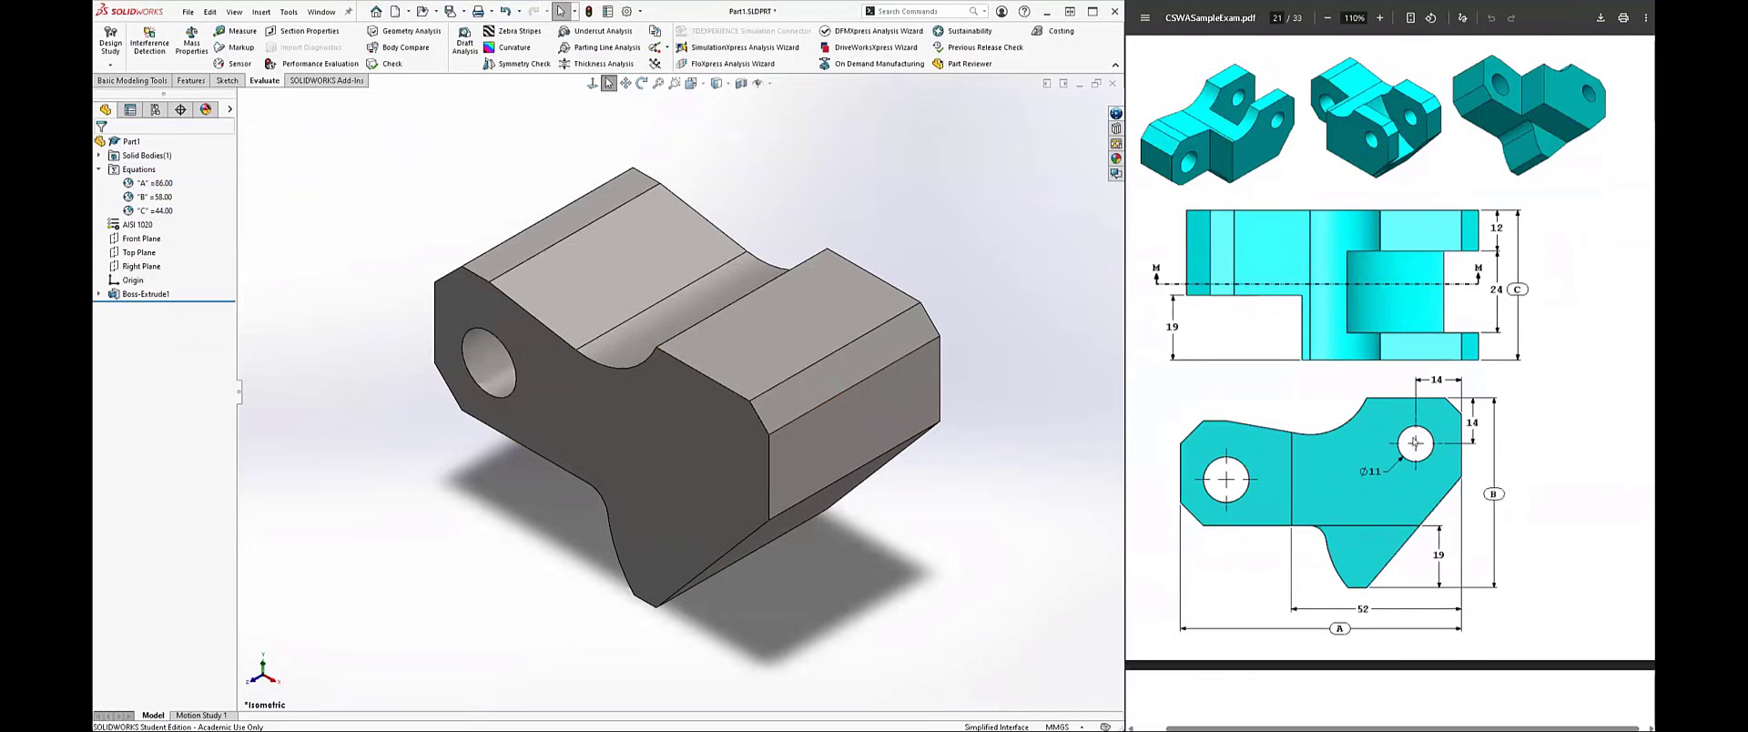
click(674, 468)
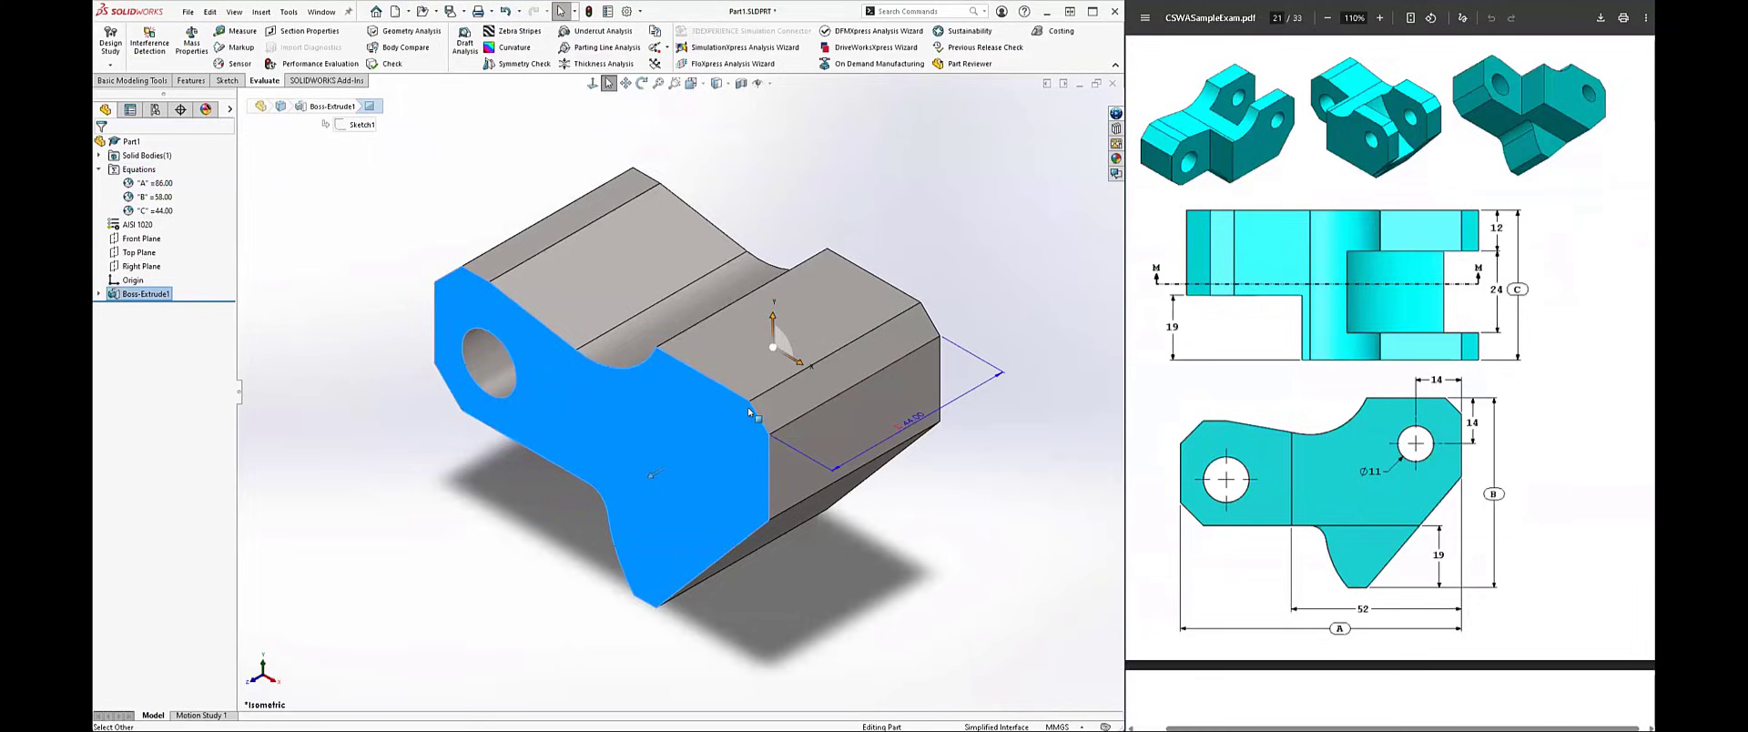
right_click(721, 449)
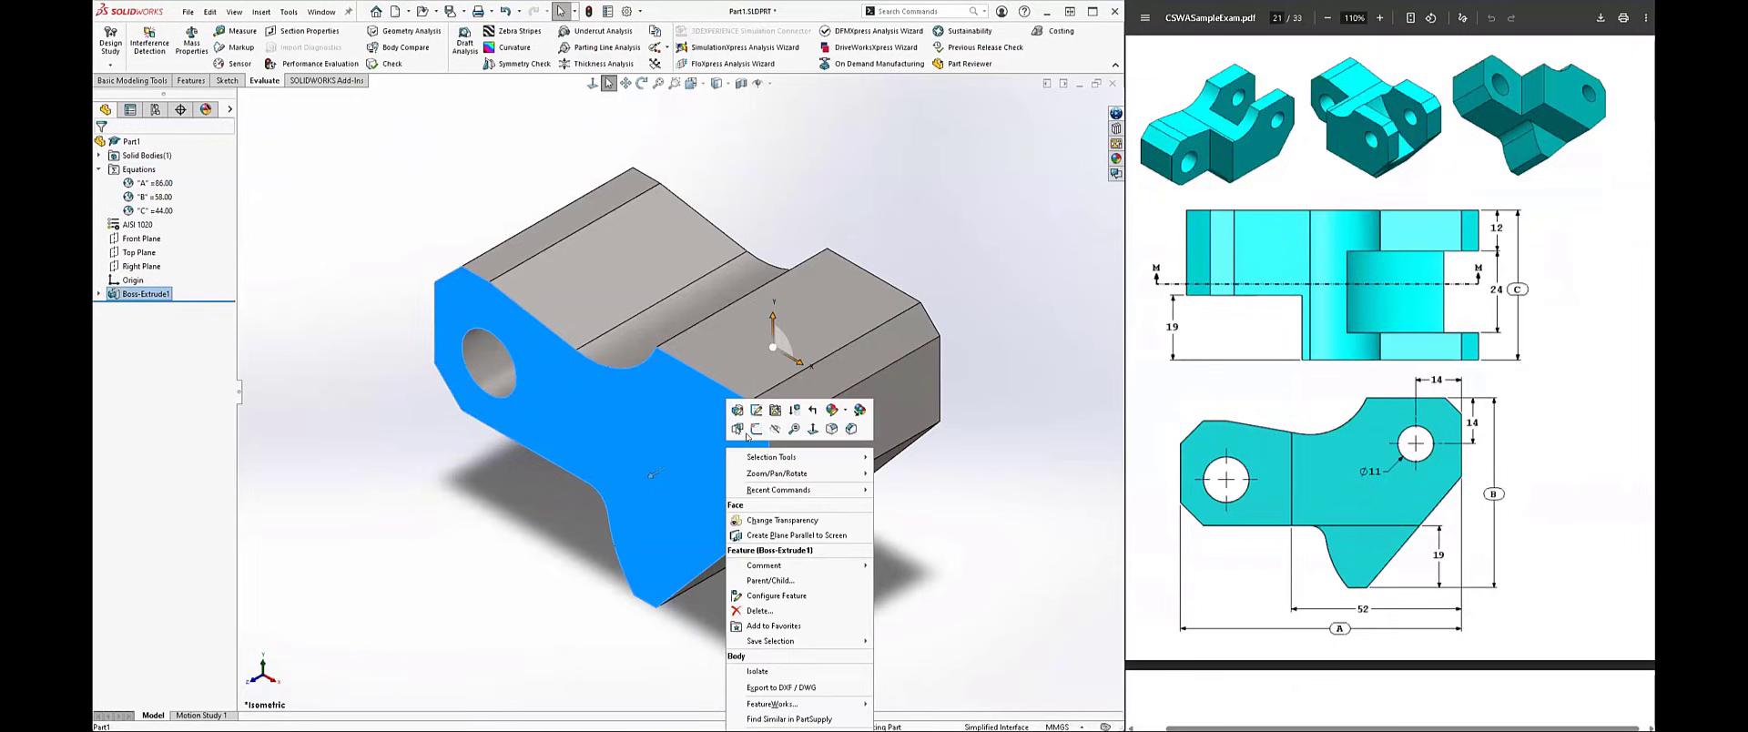
click(365, 240)
Step: Start an extruded cut on the block's front profile face and sketch a circle about 8.7 mm in diameter near the upper-right corner
click(192, 82)
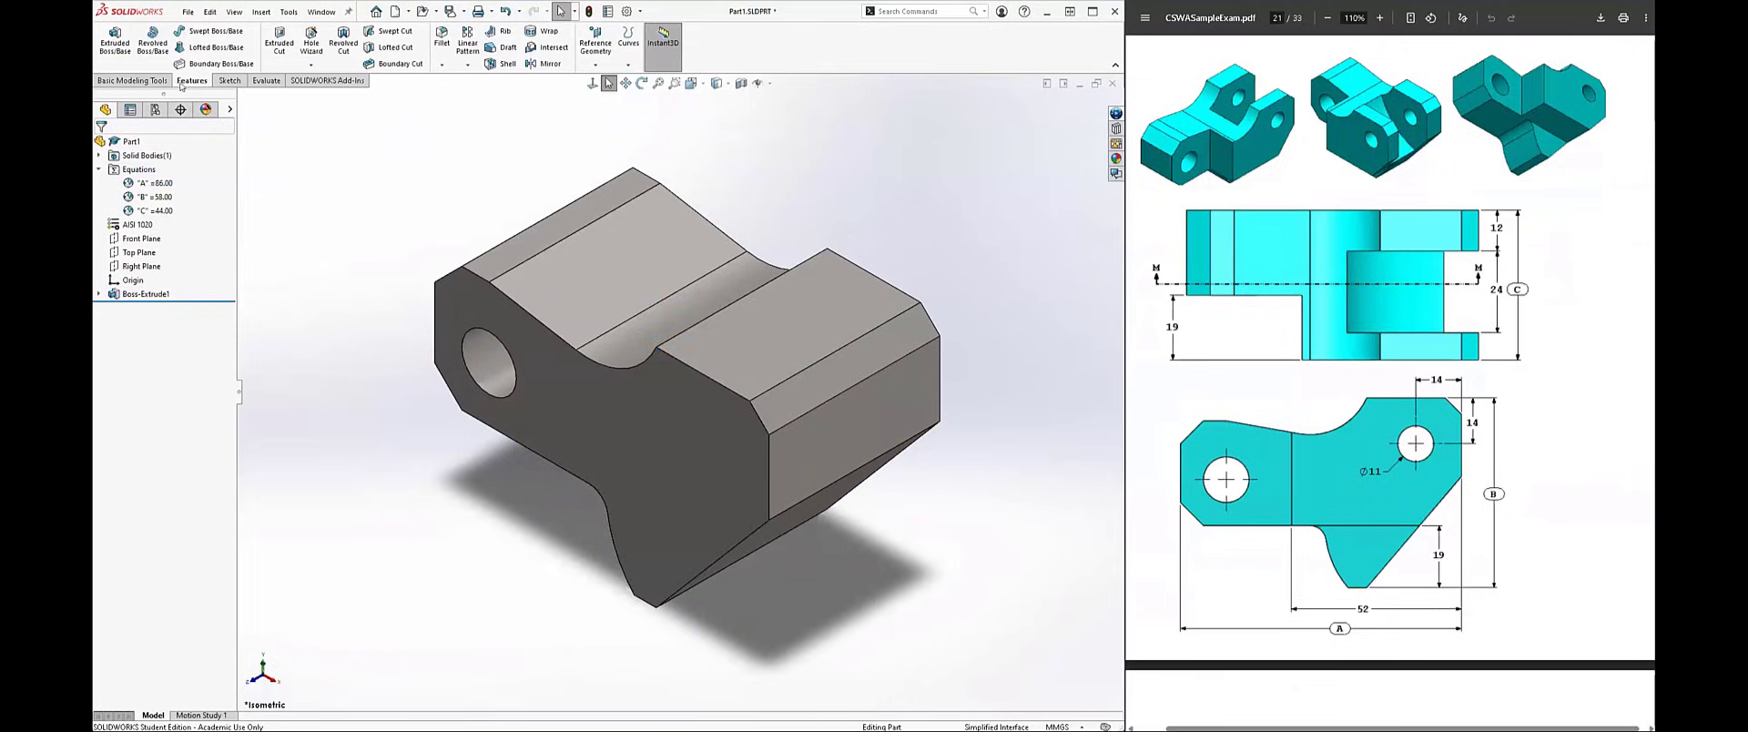
click(278, 40)
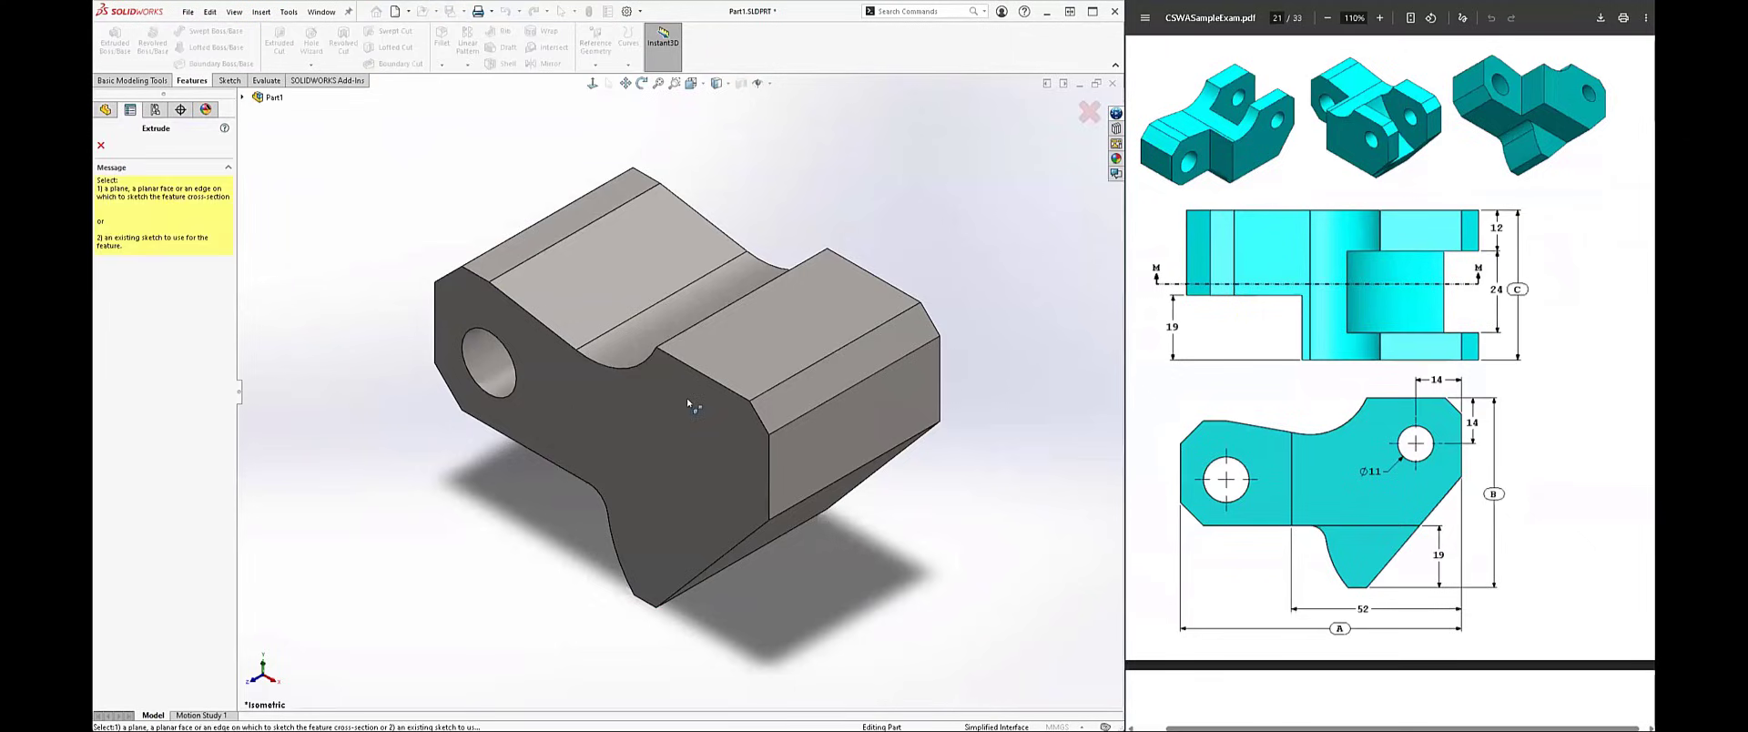
click(688, 450)
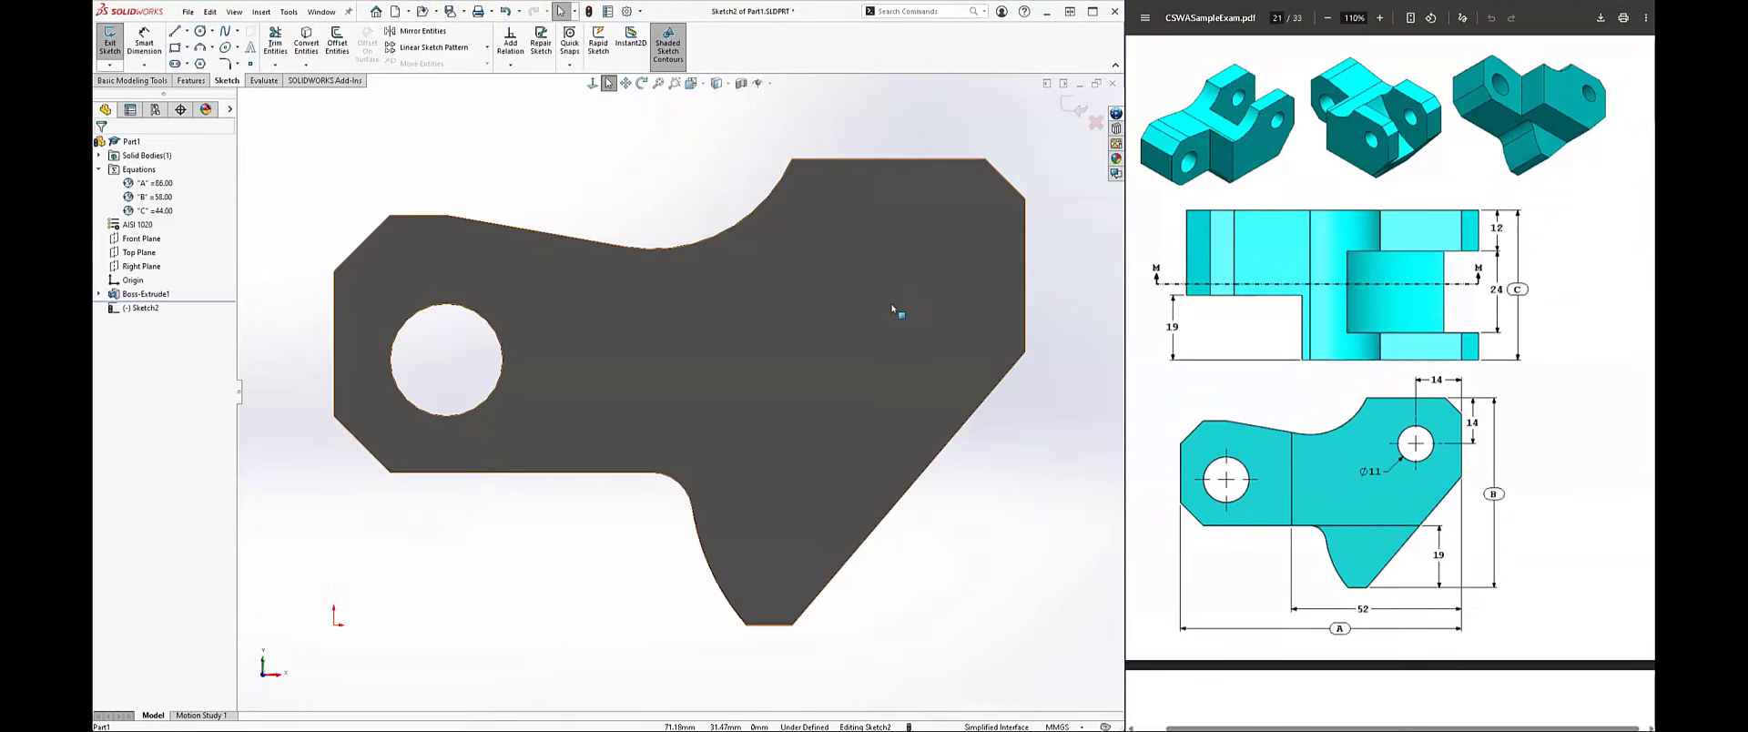
right_drag(895, 296, 959, 294)
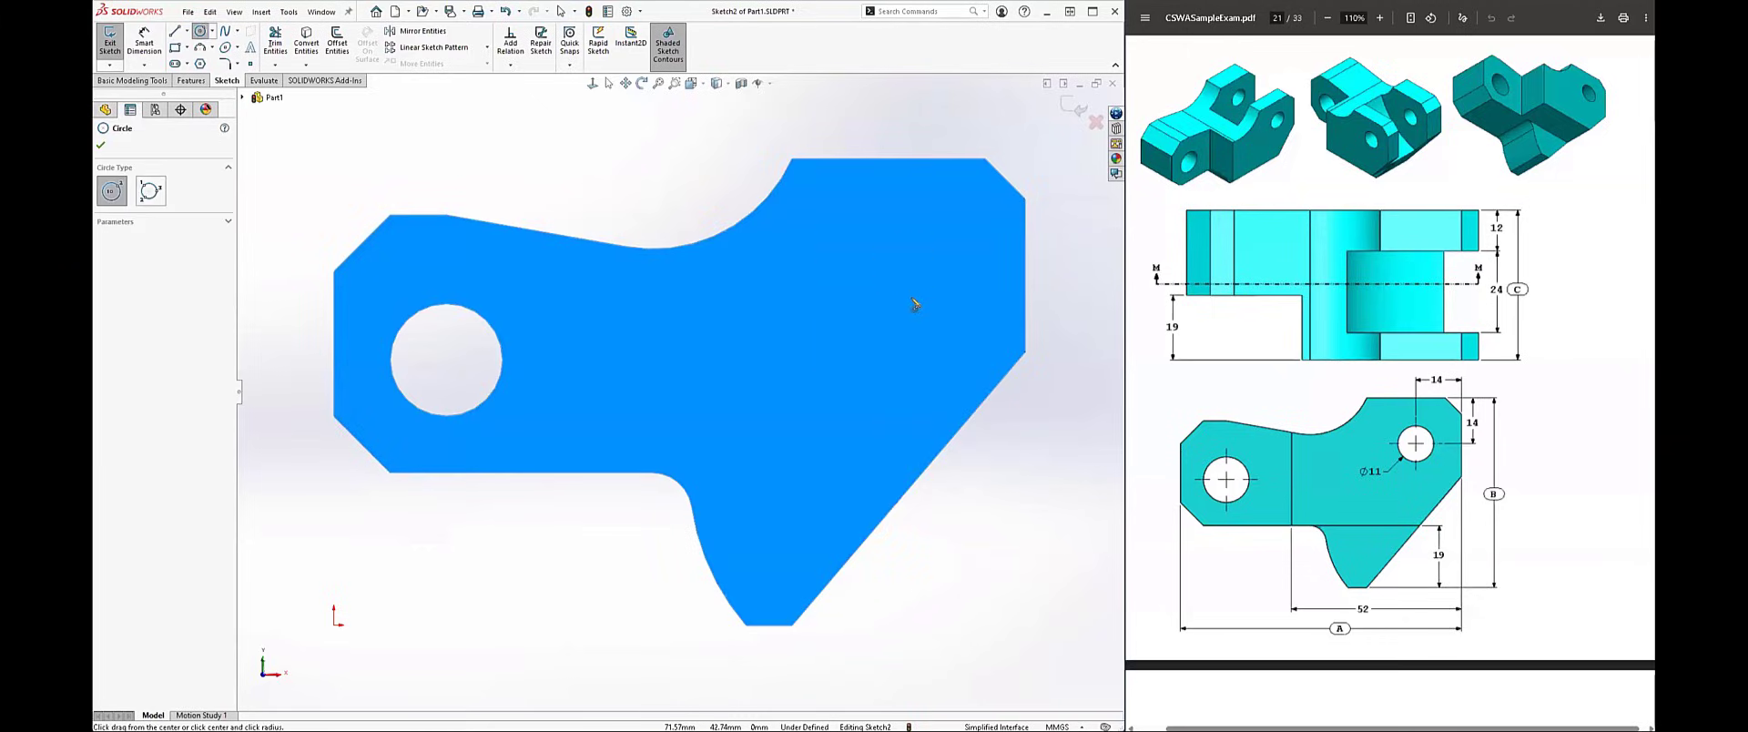
click(907, 281)
click(924, 311)
Step: Dimension the circle's centre 14 mm below the profile's top edge
right_drag(931, 225, 931, 202)
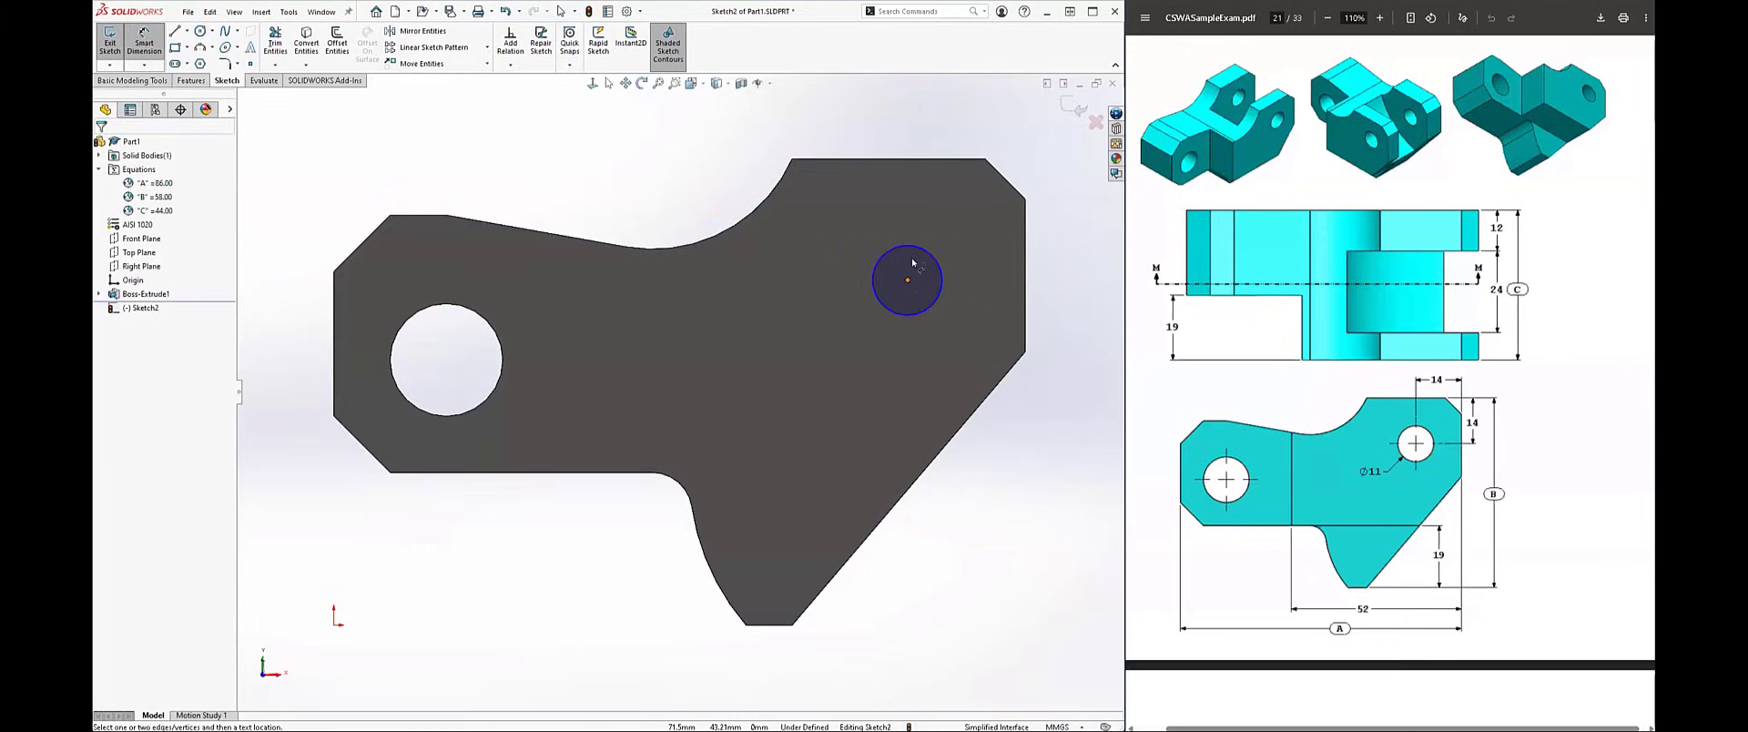
click(907, 281)
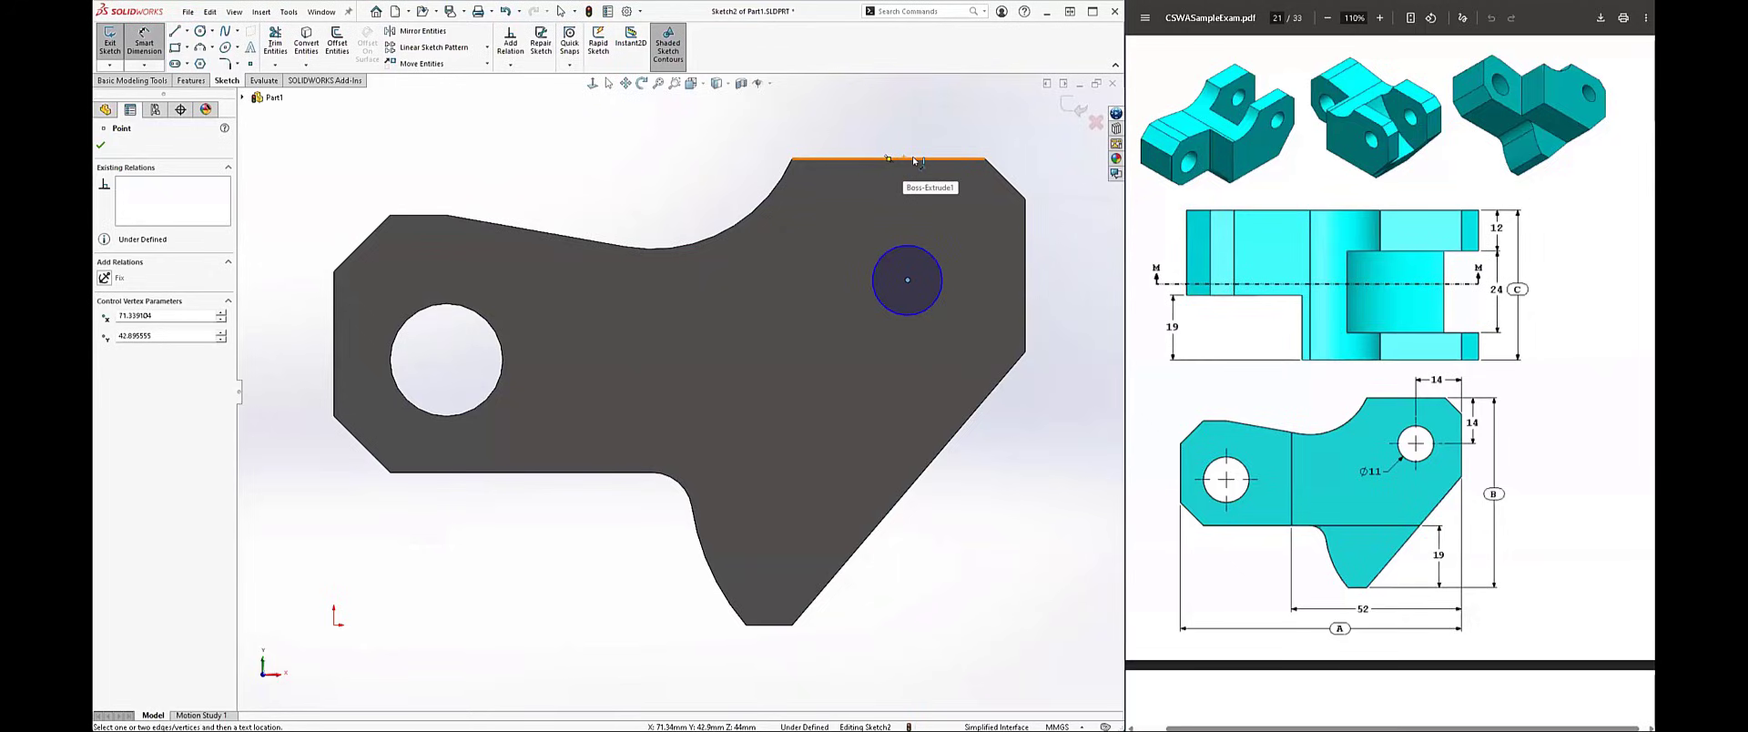
click(913, 160)
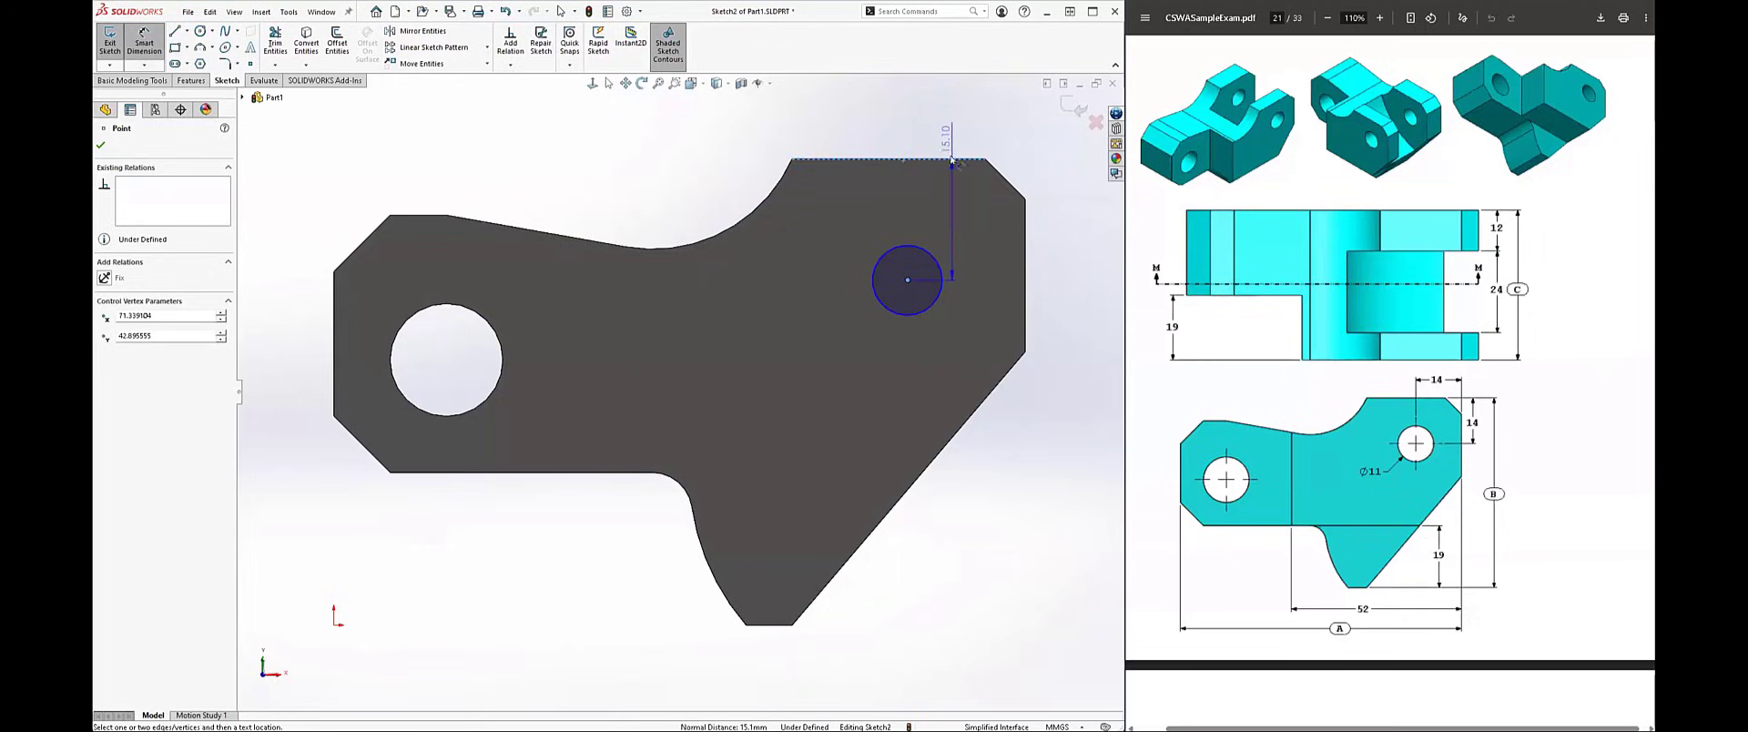
click(1047, 230)
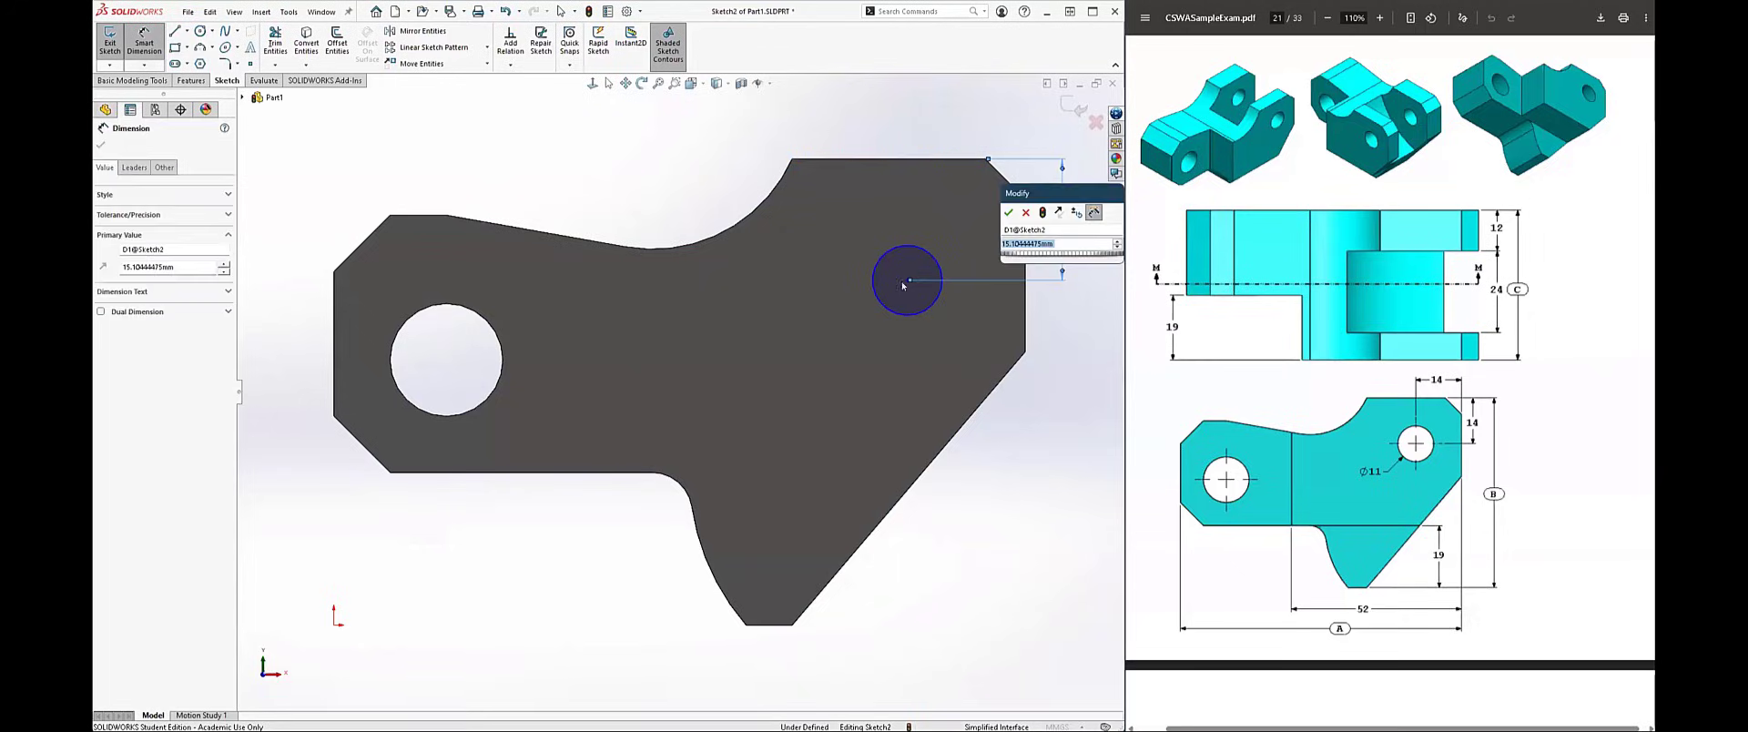
text(14)
key(Return)
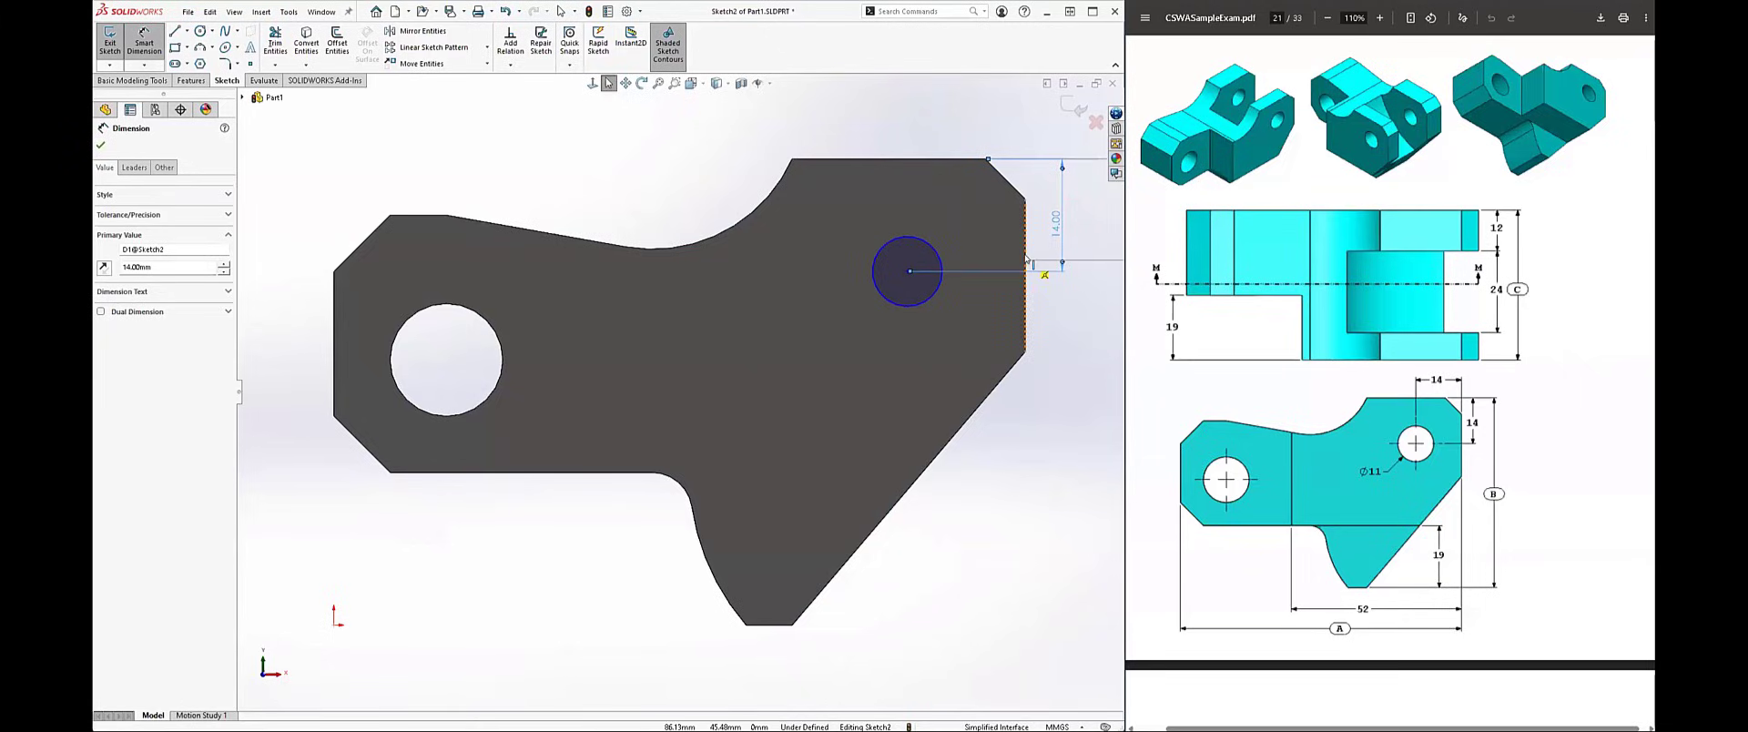
key(Escape)
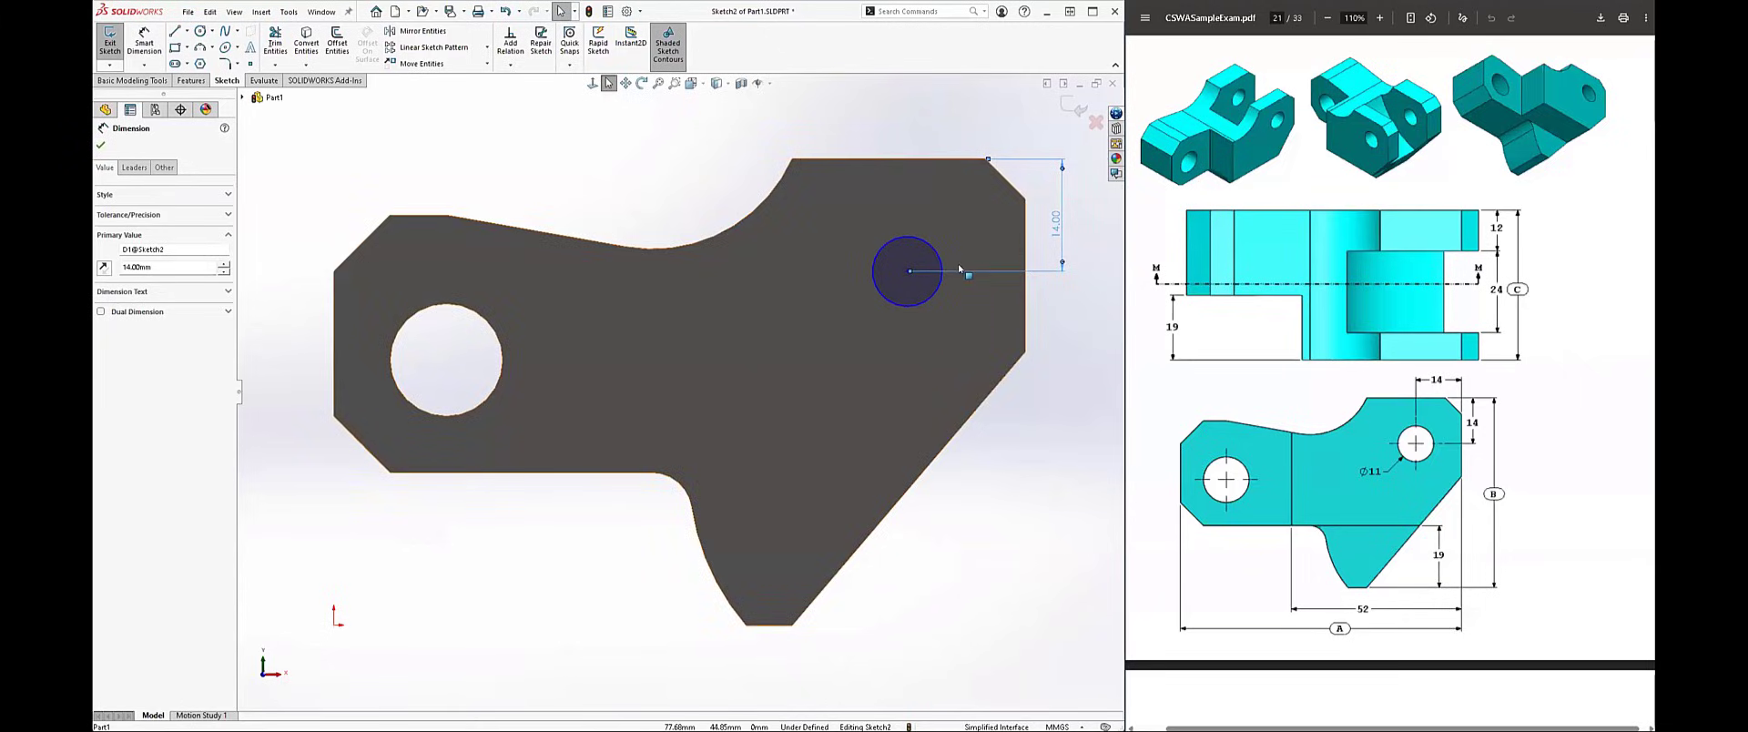
key(Escape)
Step: Dimension the circle's centre 14 mm horizontally from the profile's right vertical edge
right_drag(909, 279, 932, 225)
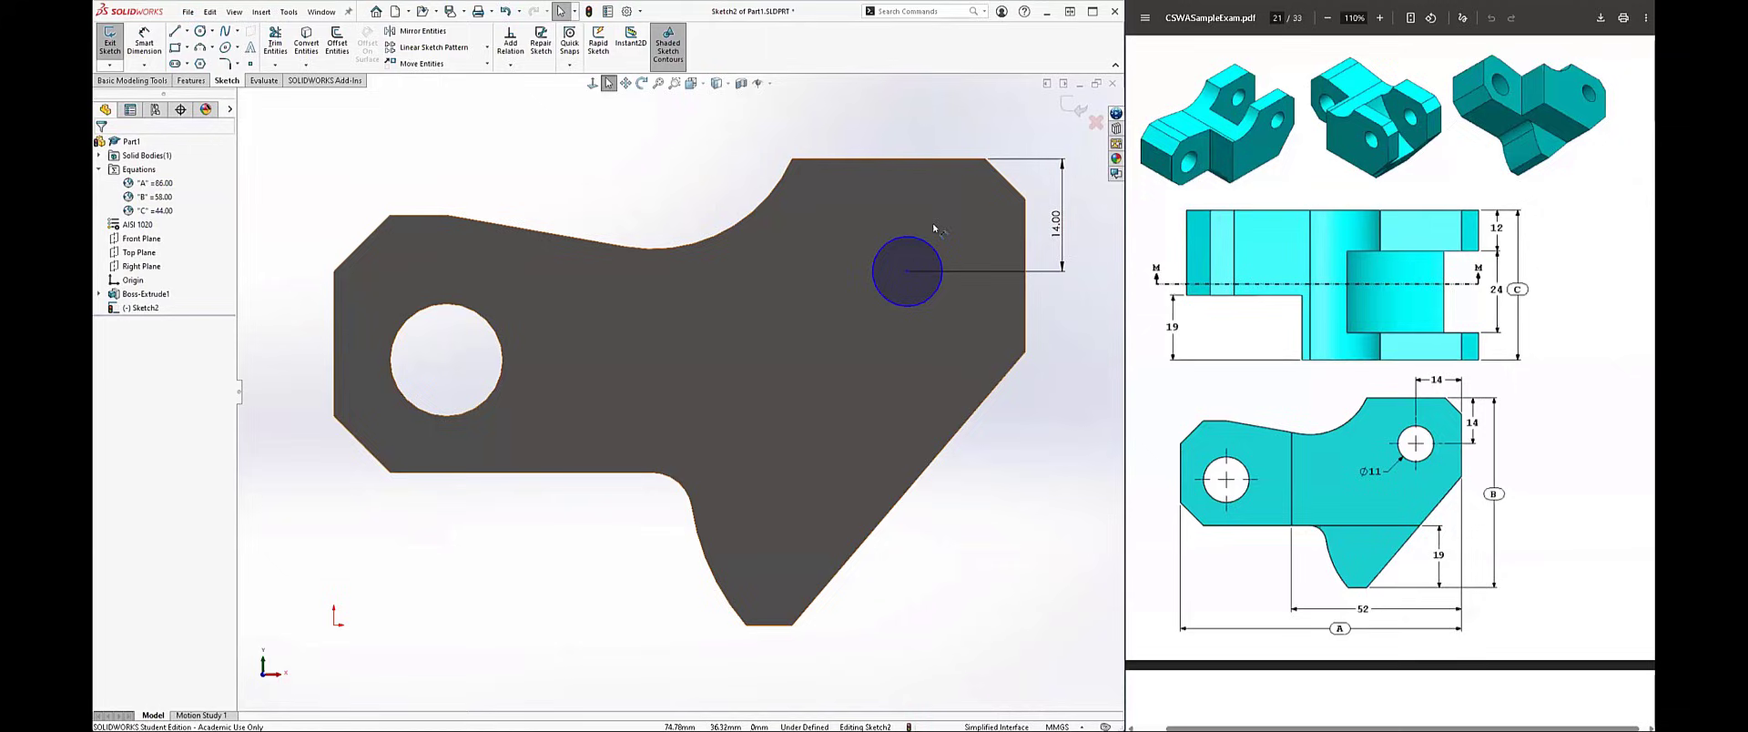
click(908, 271)
click(1026, 253)
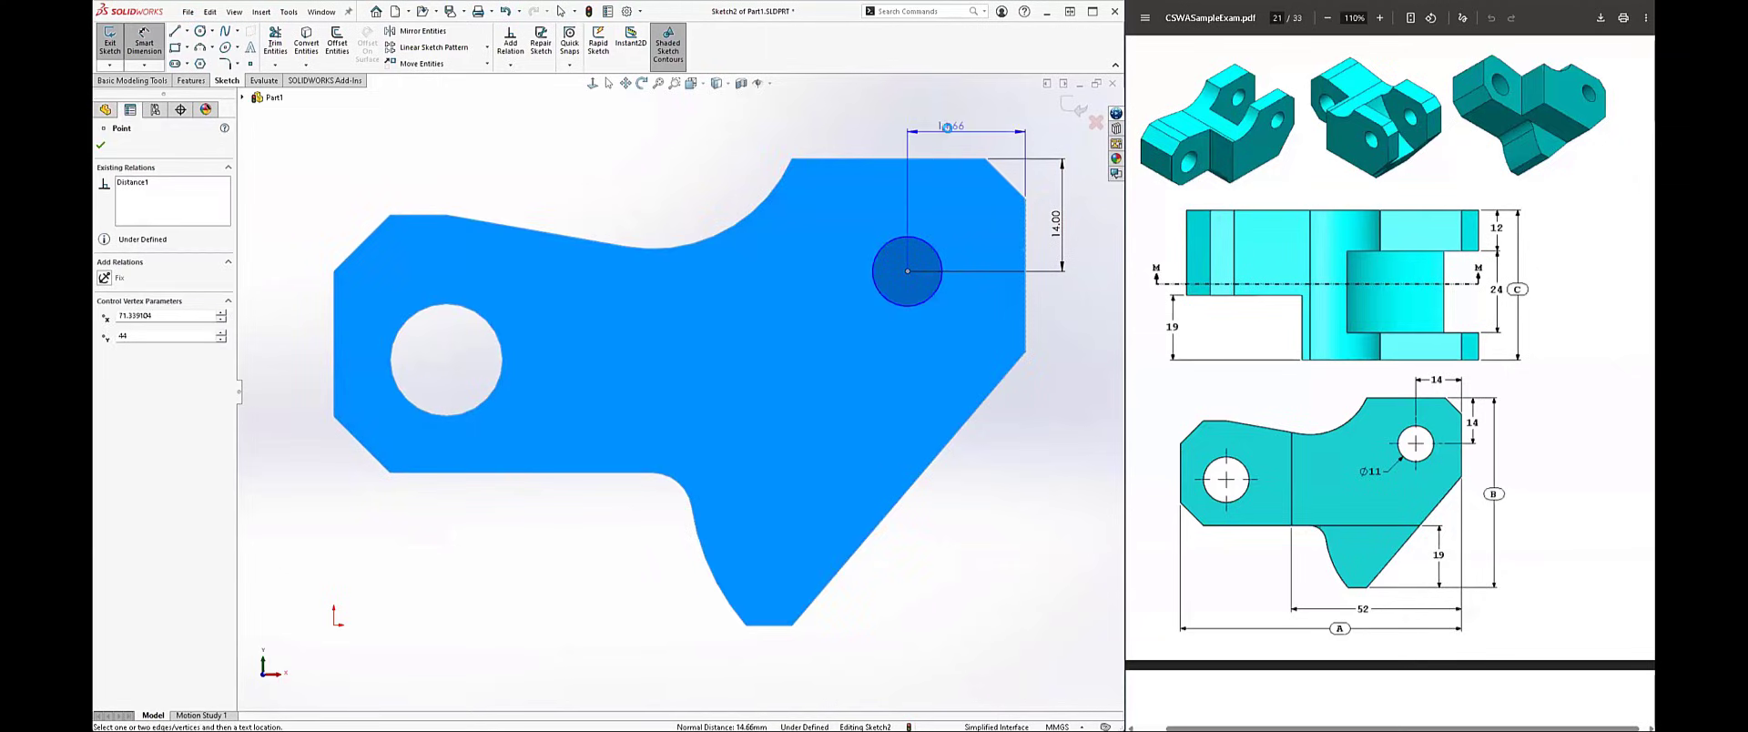
click(946, 134)
text(14.66089577mm)
key(Return)
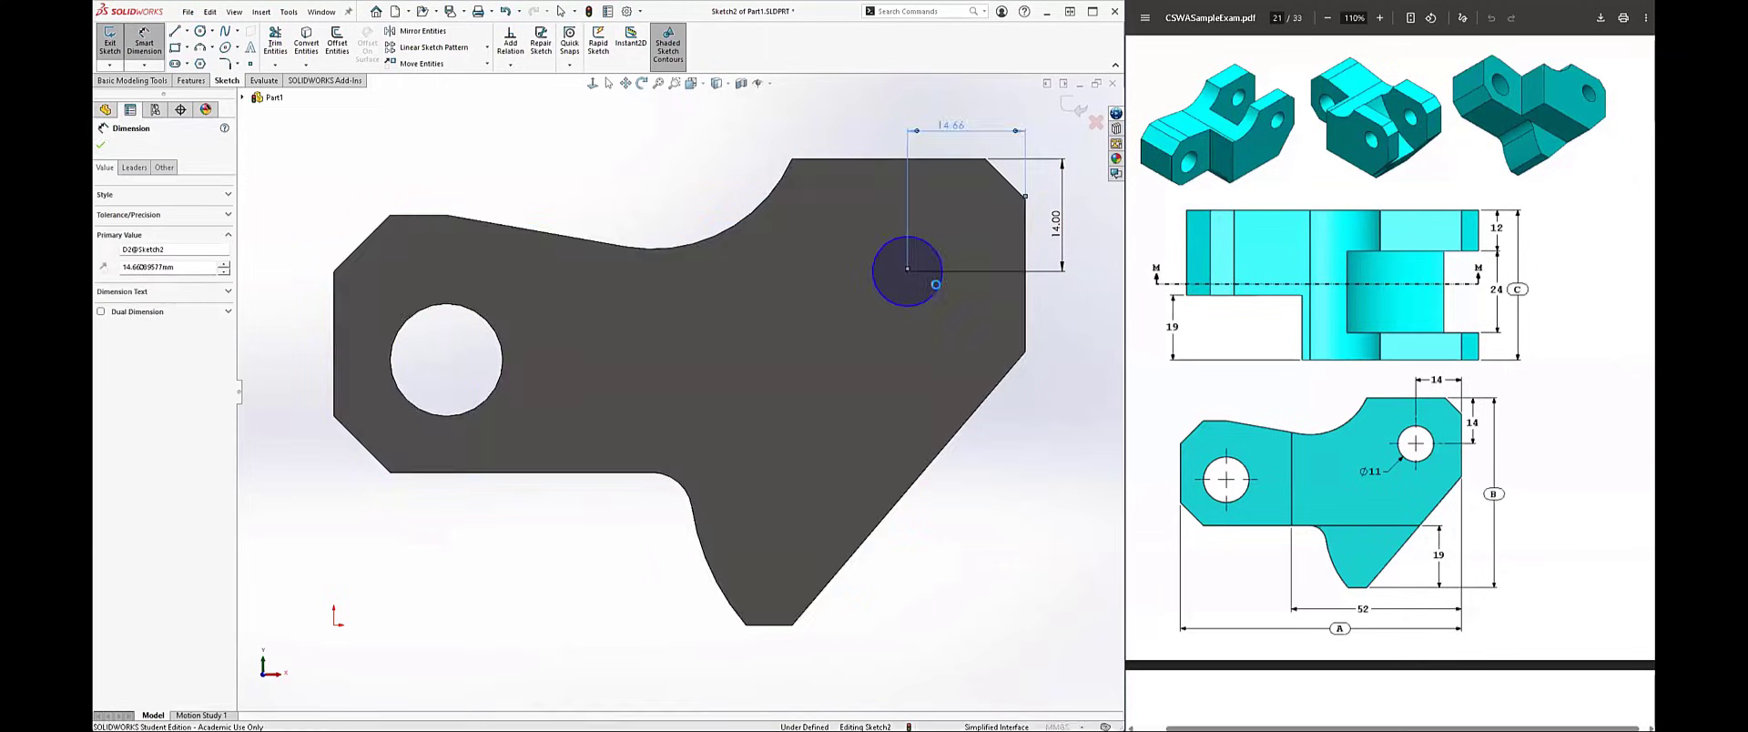
Step: Set the circle's diameter to 11 mm and finish the sketch
click(943, 298)
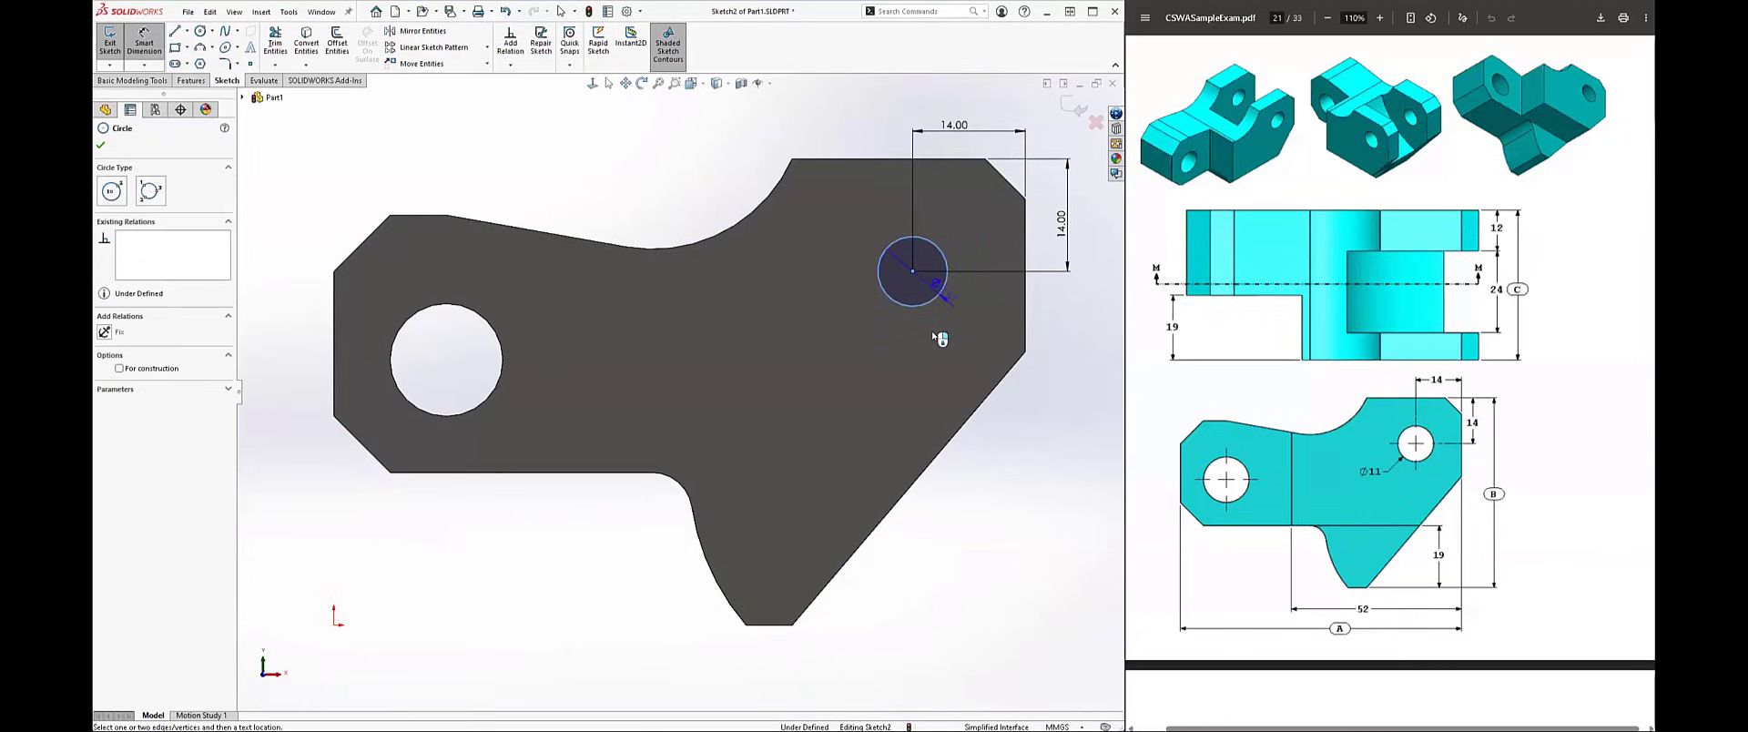
click(942, 335)
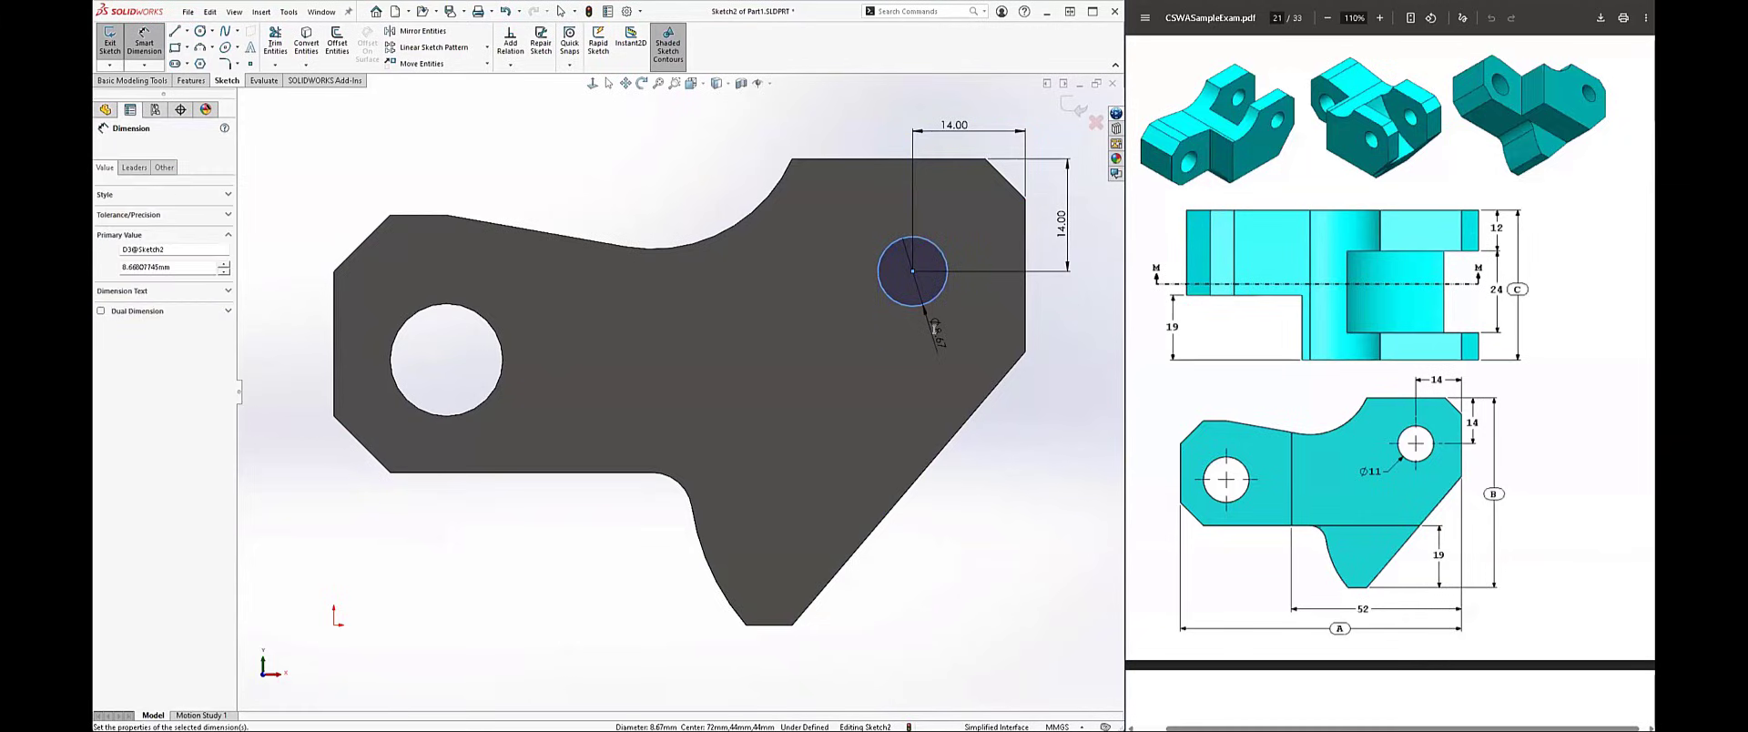
text(11)
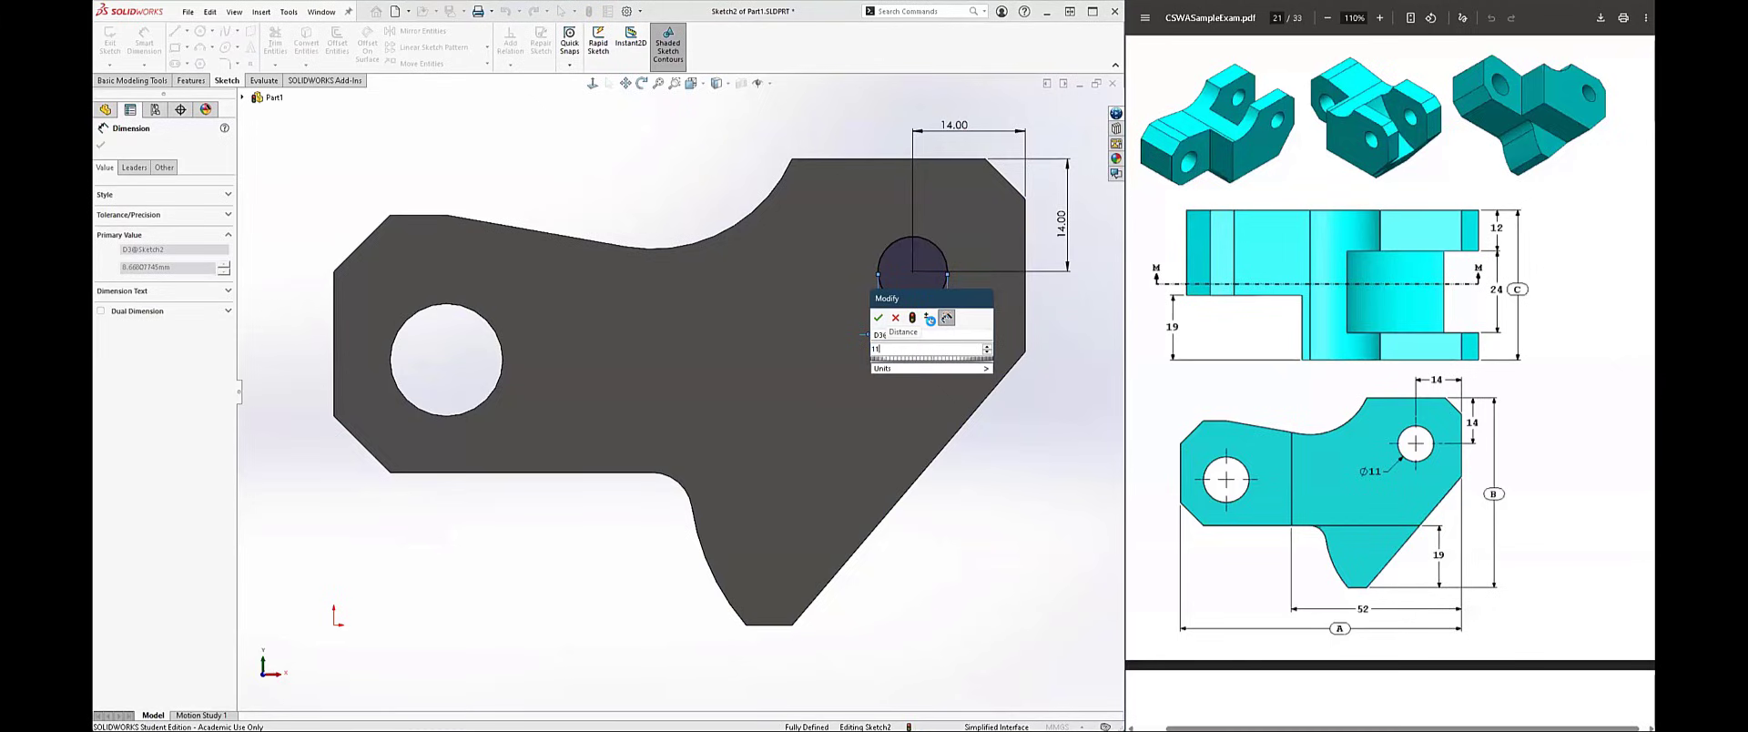
key(Return)
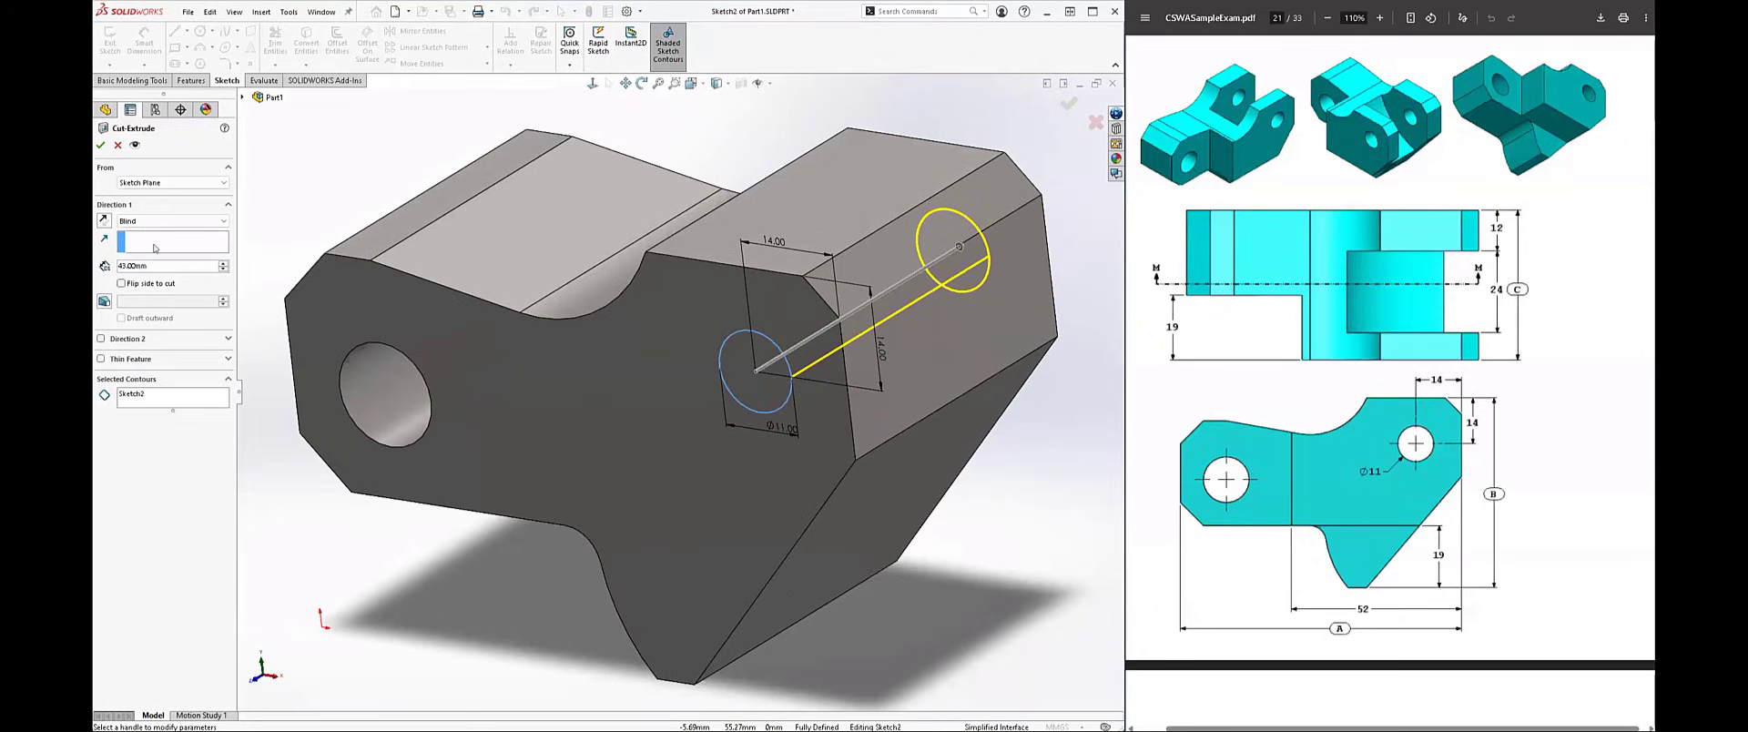
Step: Cut the 11 mm circle through the block with the Through All - Both end condition
click(157, 221)
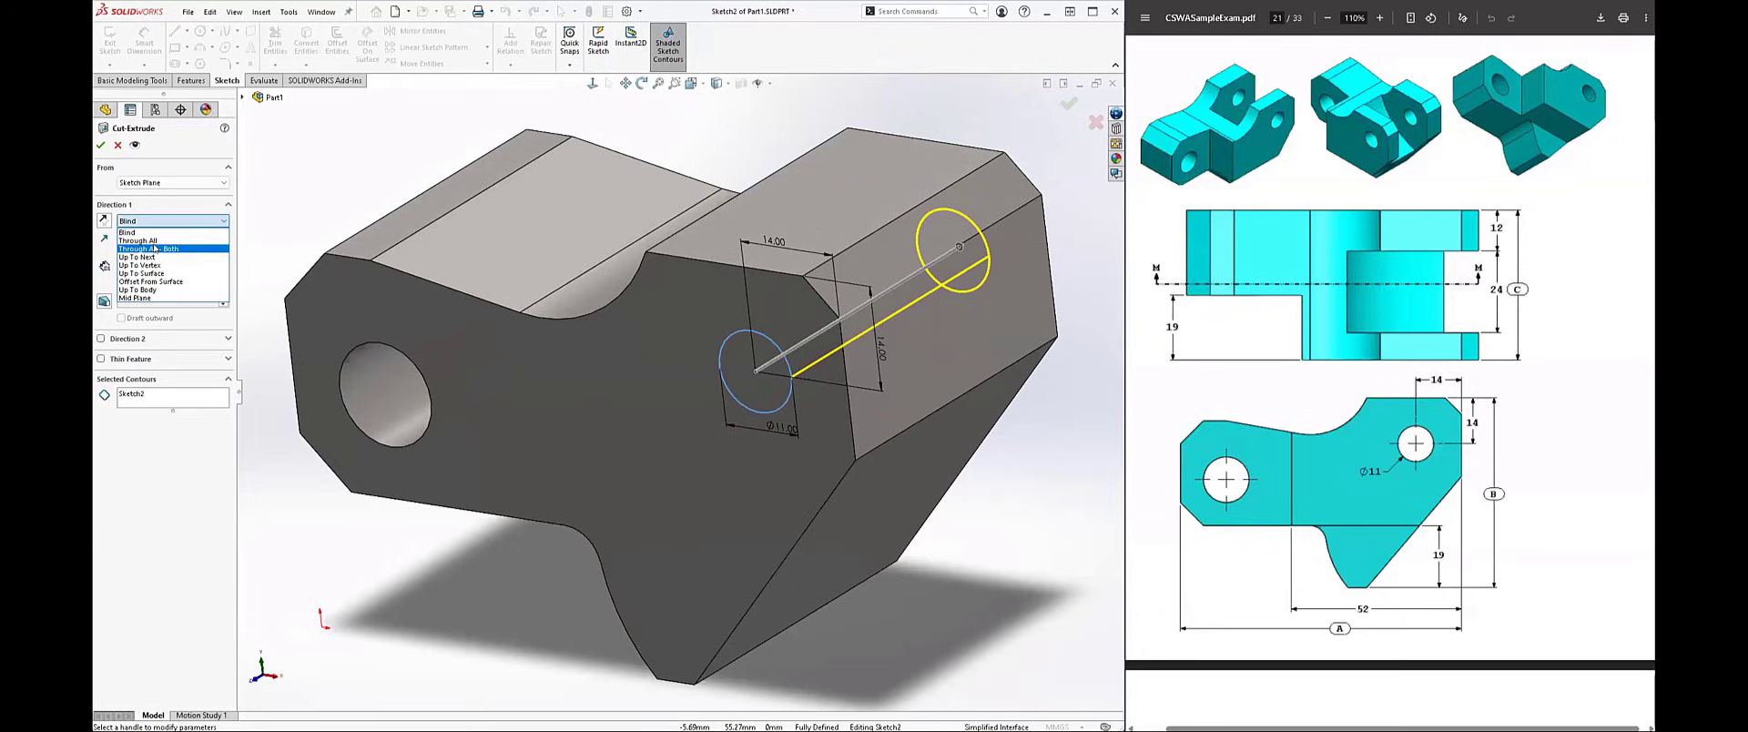
click(155, 247)
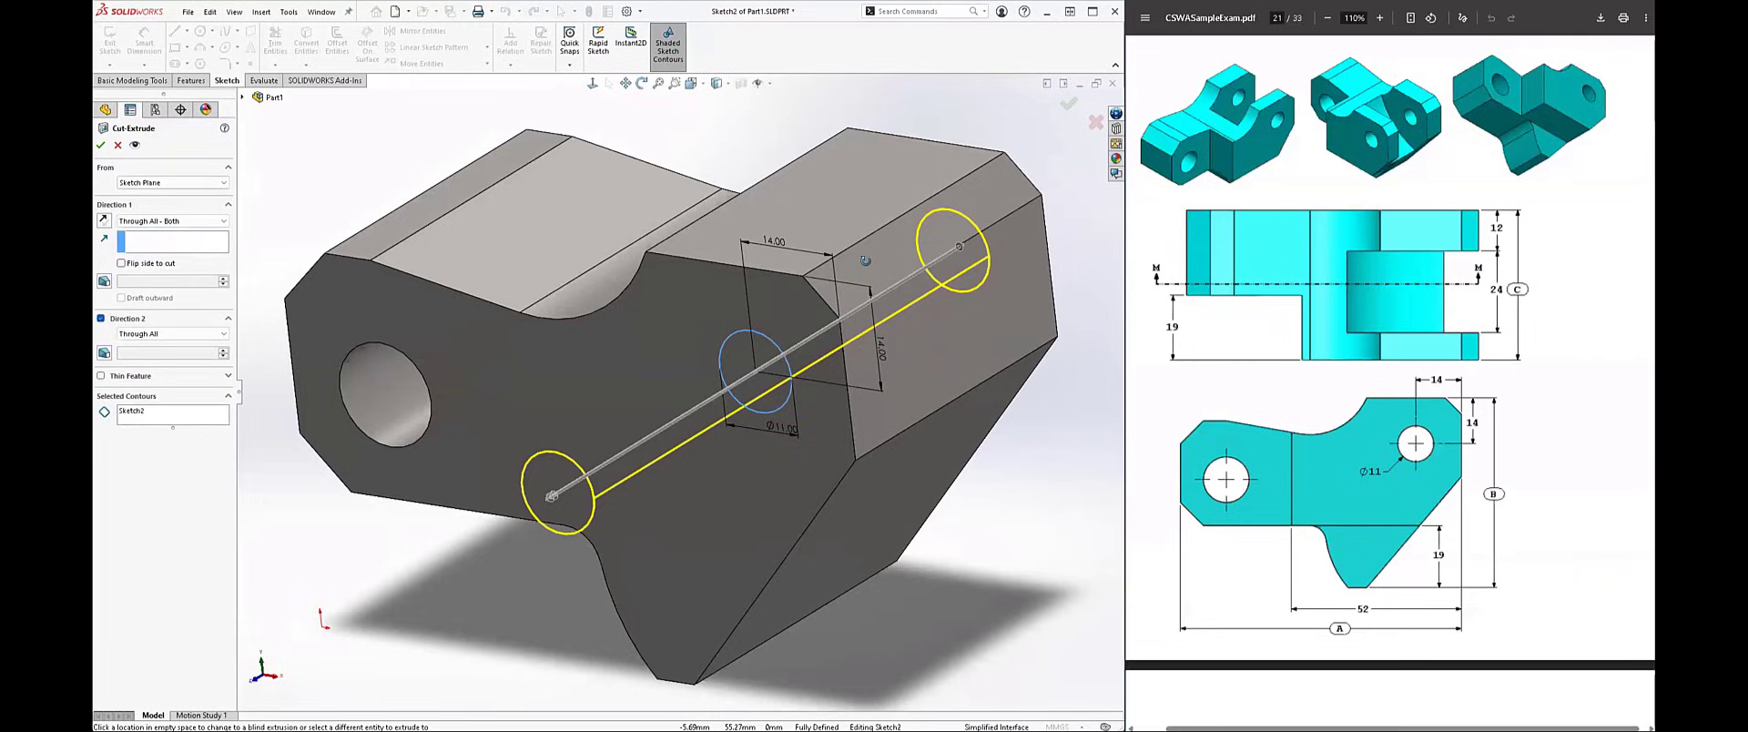
key(Return)
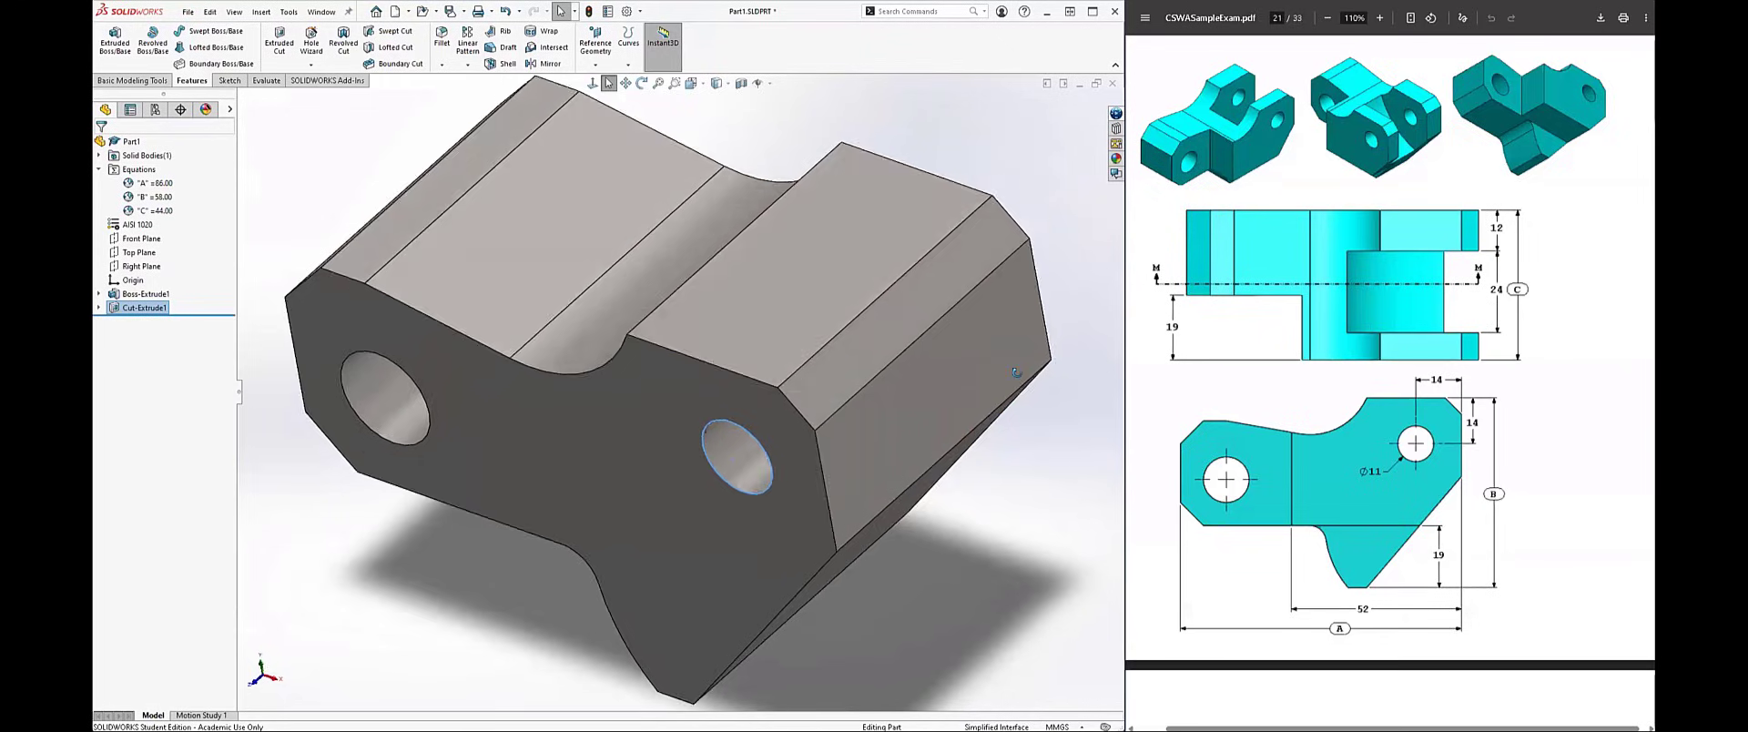
Step: Save the part with its new through hole
middle_drag(1025, 353, 949, 295)
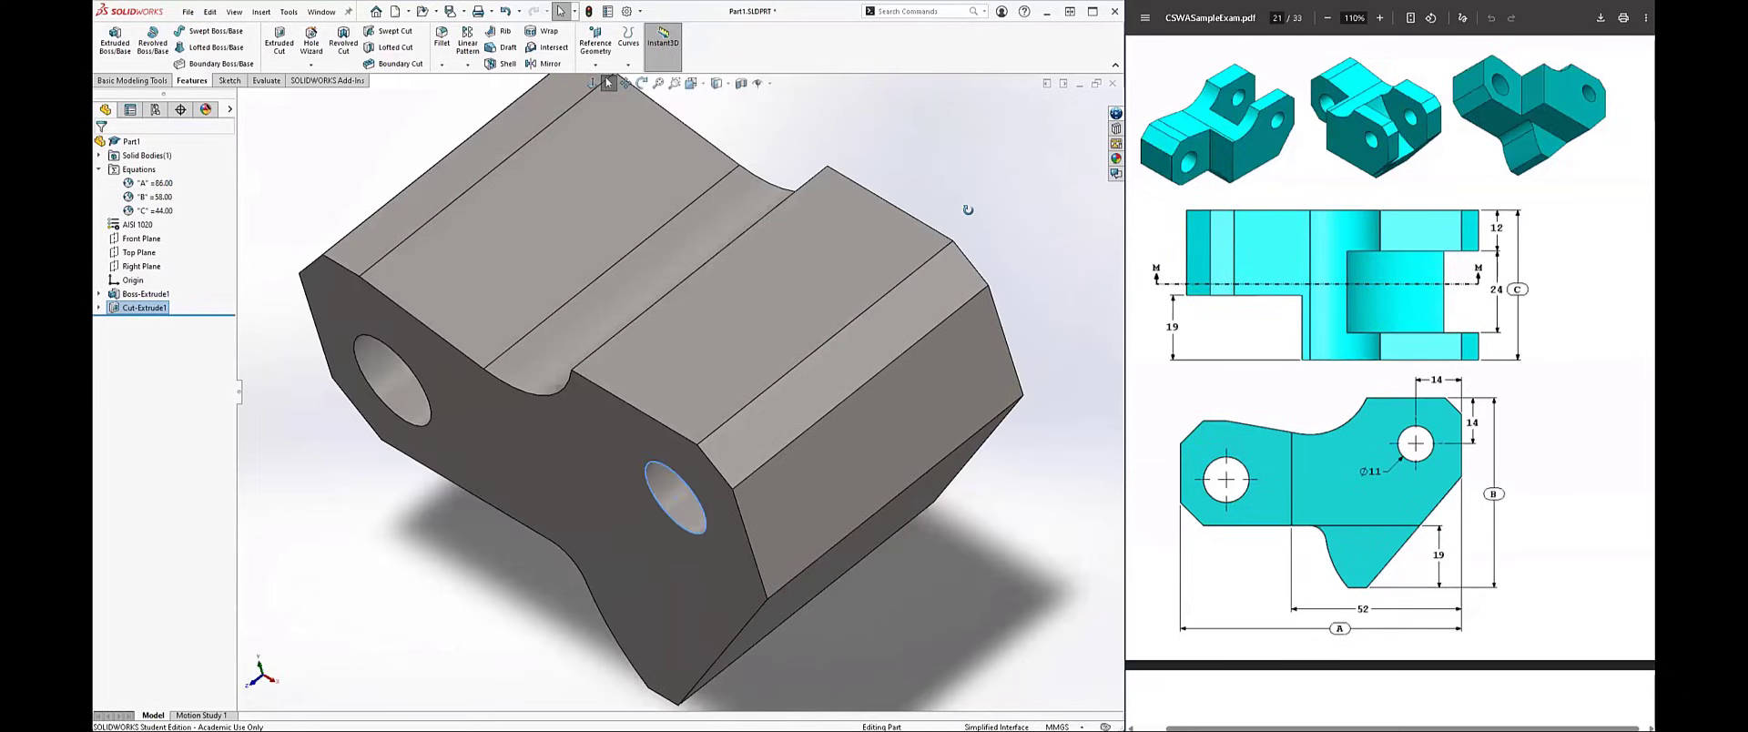
key(ctrl+s)
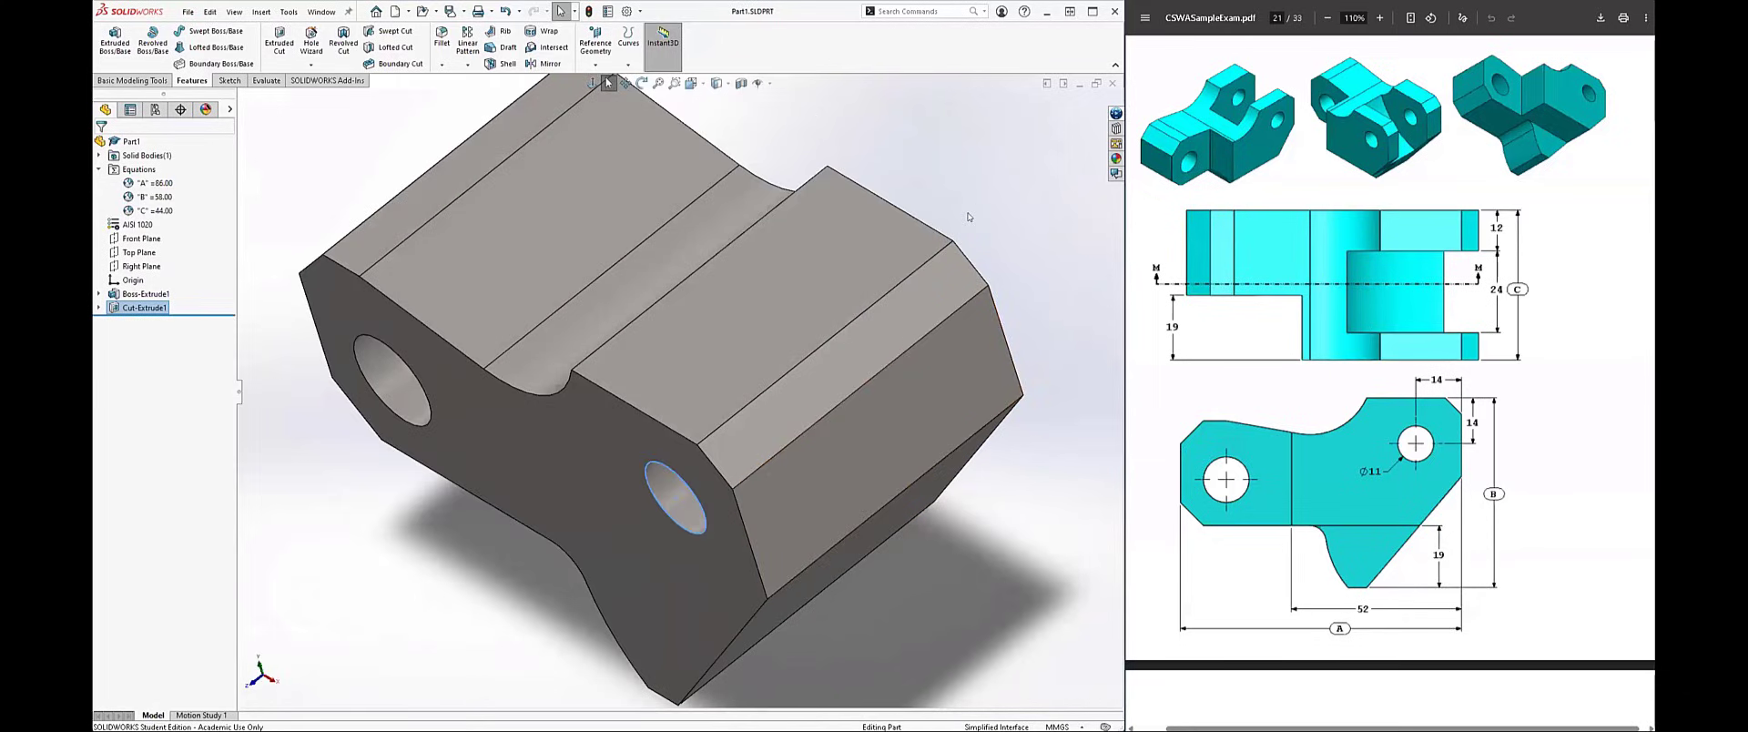
middle_drag(969, 217, 923, 258)
key(ctrl+7)
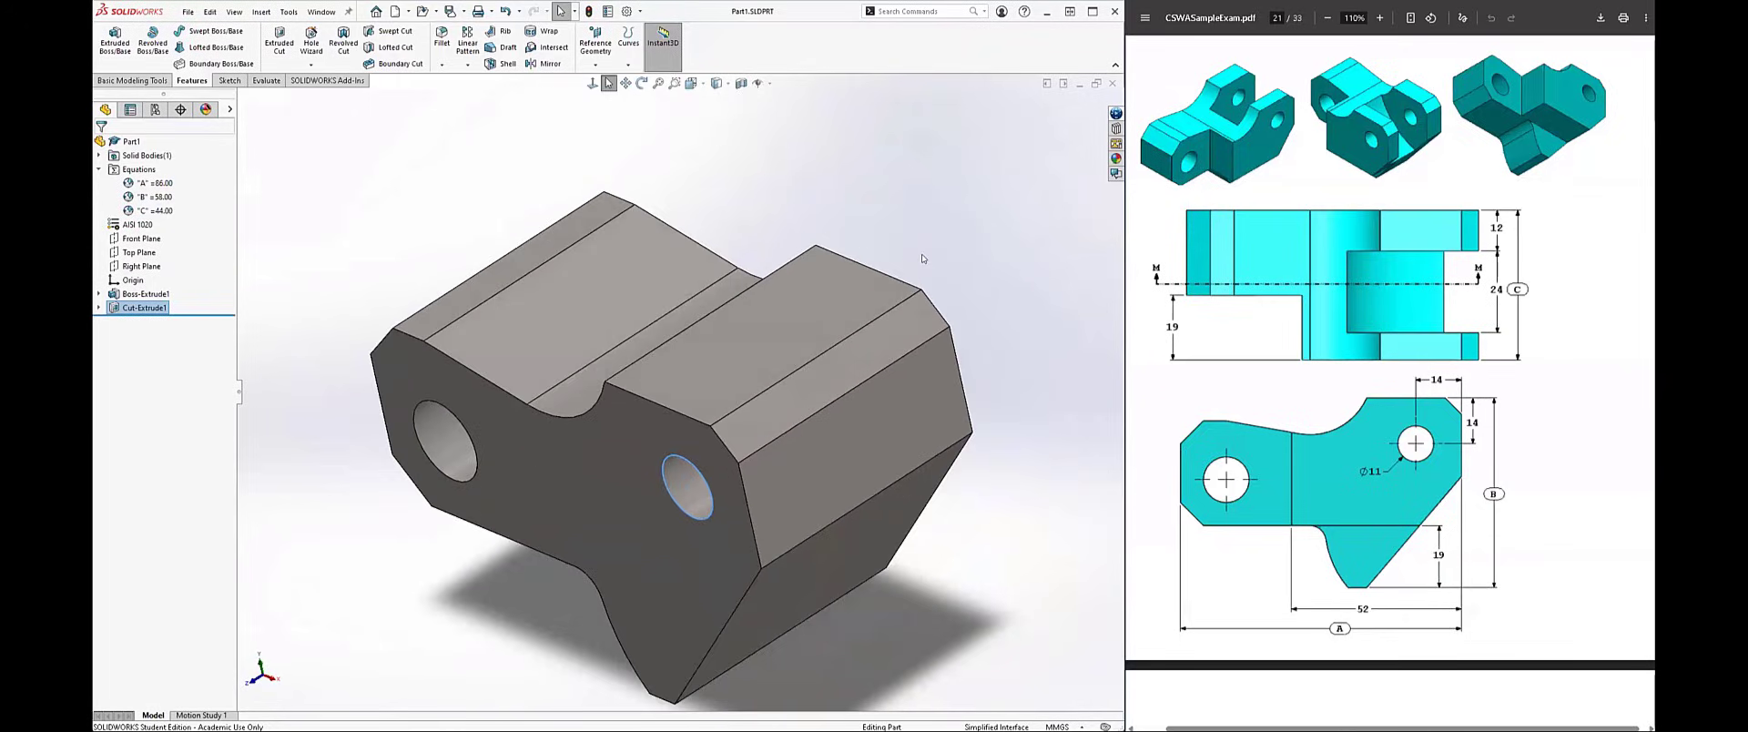
click(922, 243)
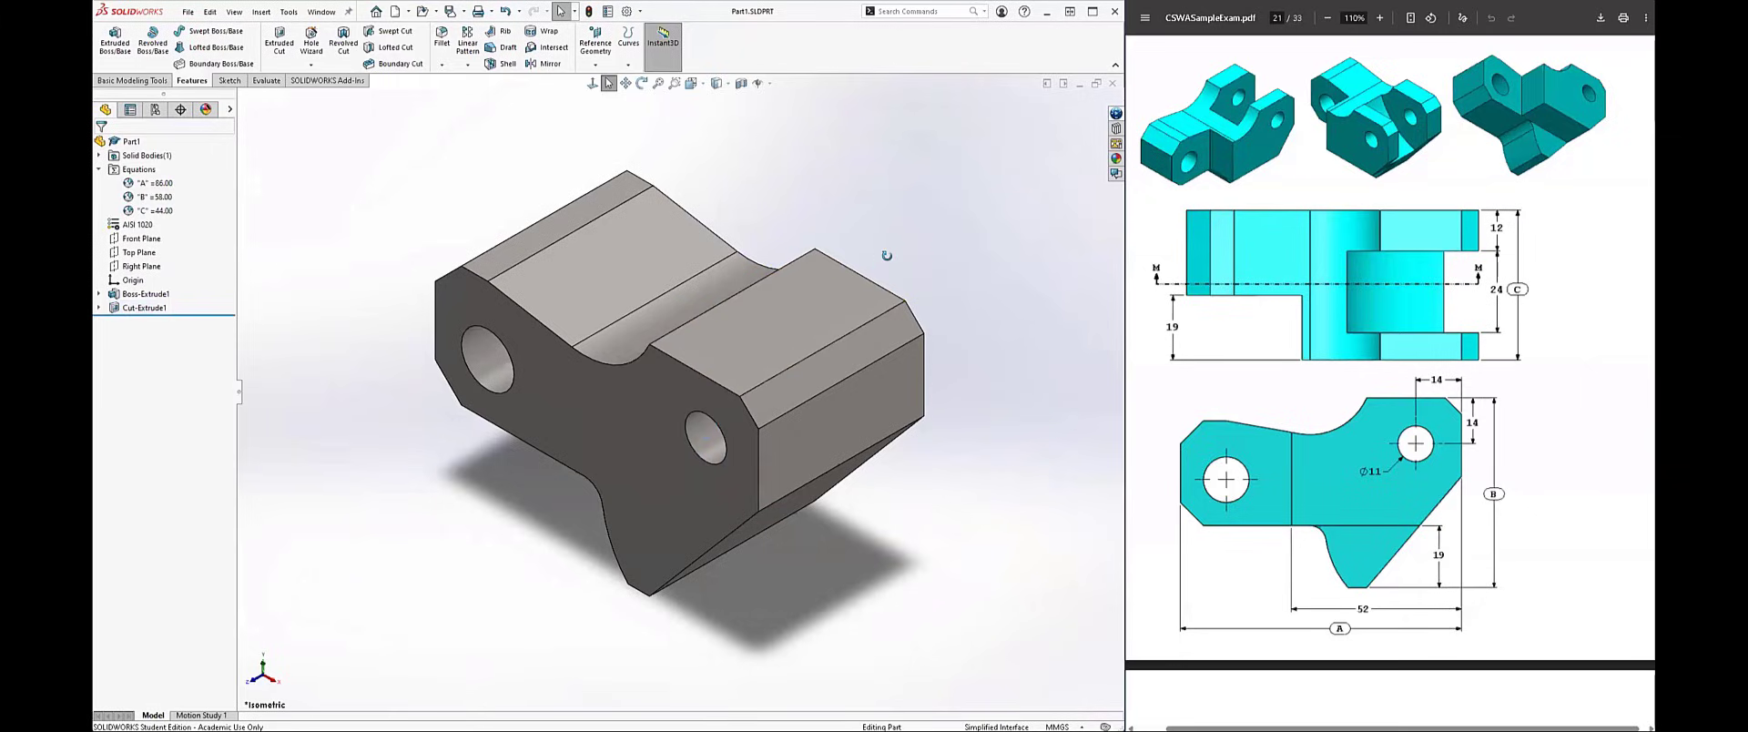
Step: Examine the block from several sides against the drawing's pictorial views
middle_drag(921, 241, 773, 350)
key(Left)
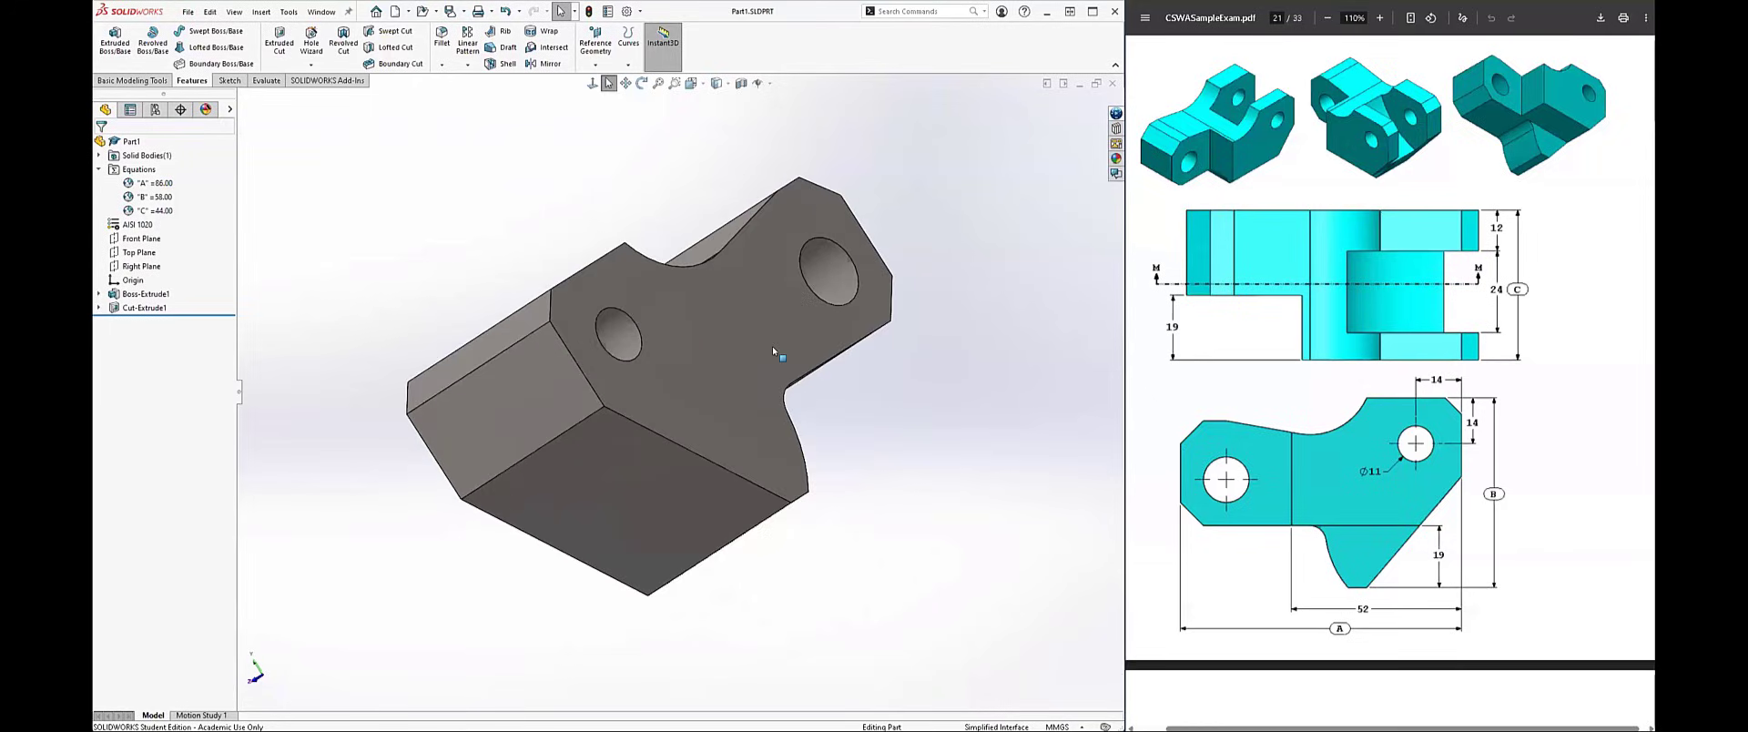
key(Right)
key(Right)
key(Right)
key(Right)
key(Right)
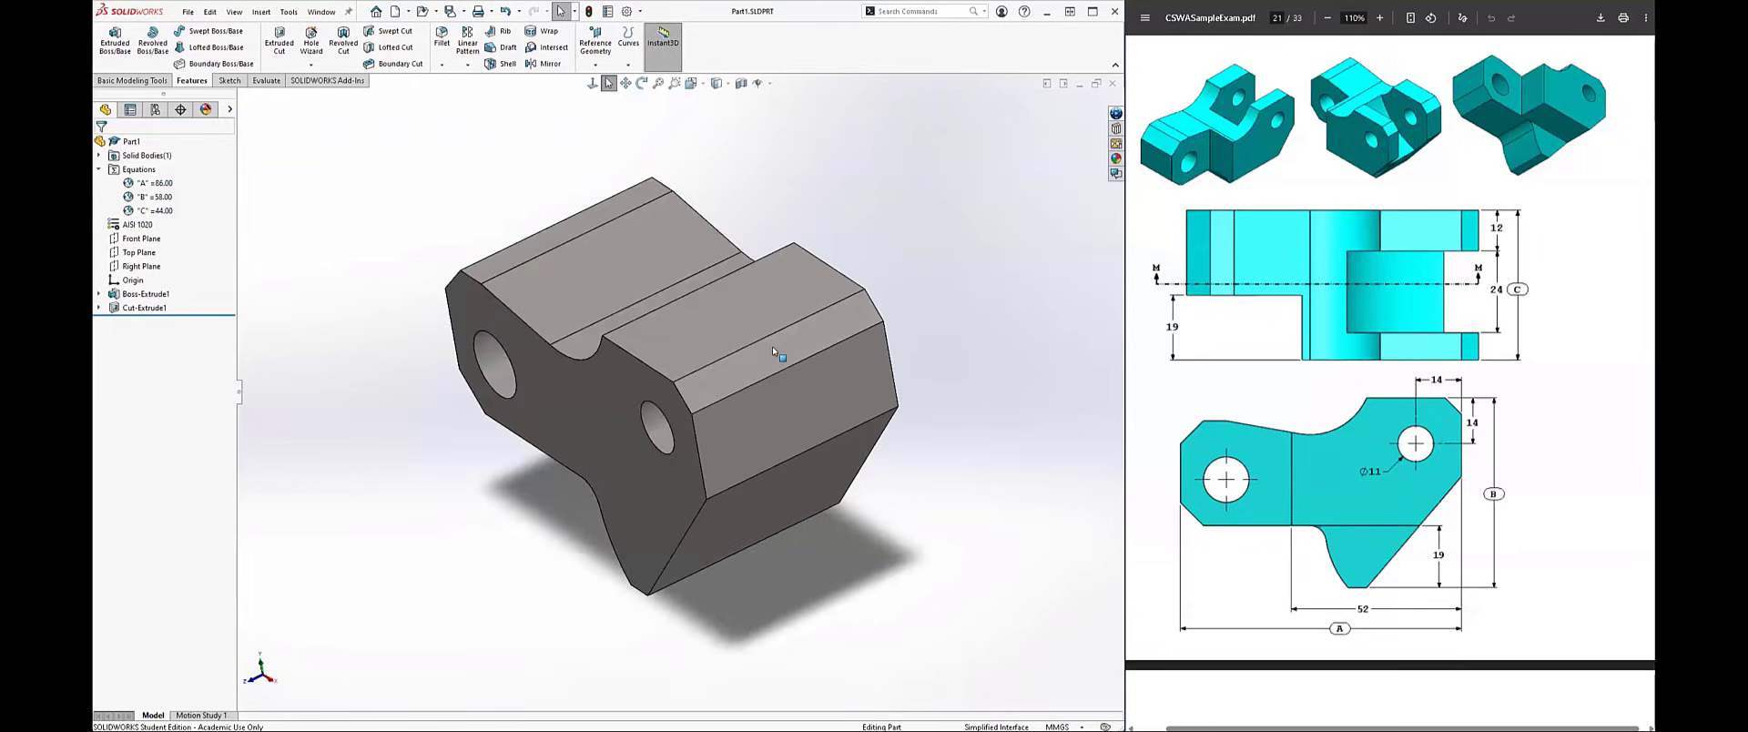
key(Right)
key(Left)
key(Left)
key(Left)
key(Left)
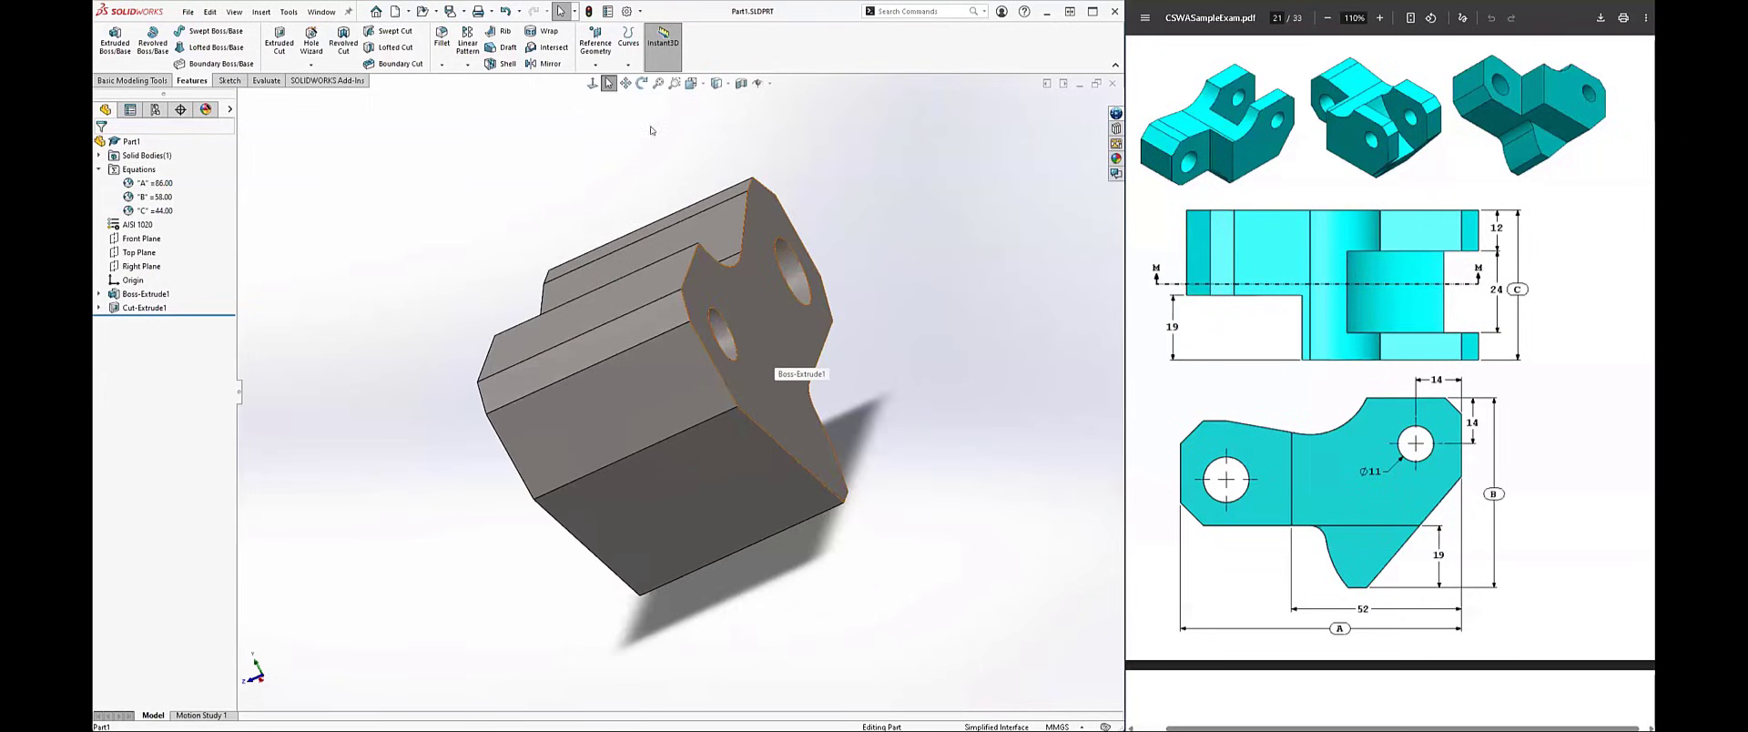
Step: Create a reference plane offset 12 mm from the block's profile face, flipped inward into the body
click(780, 346)
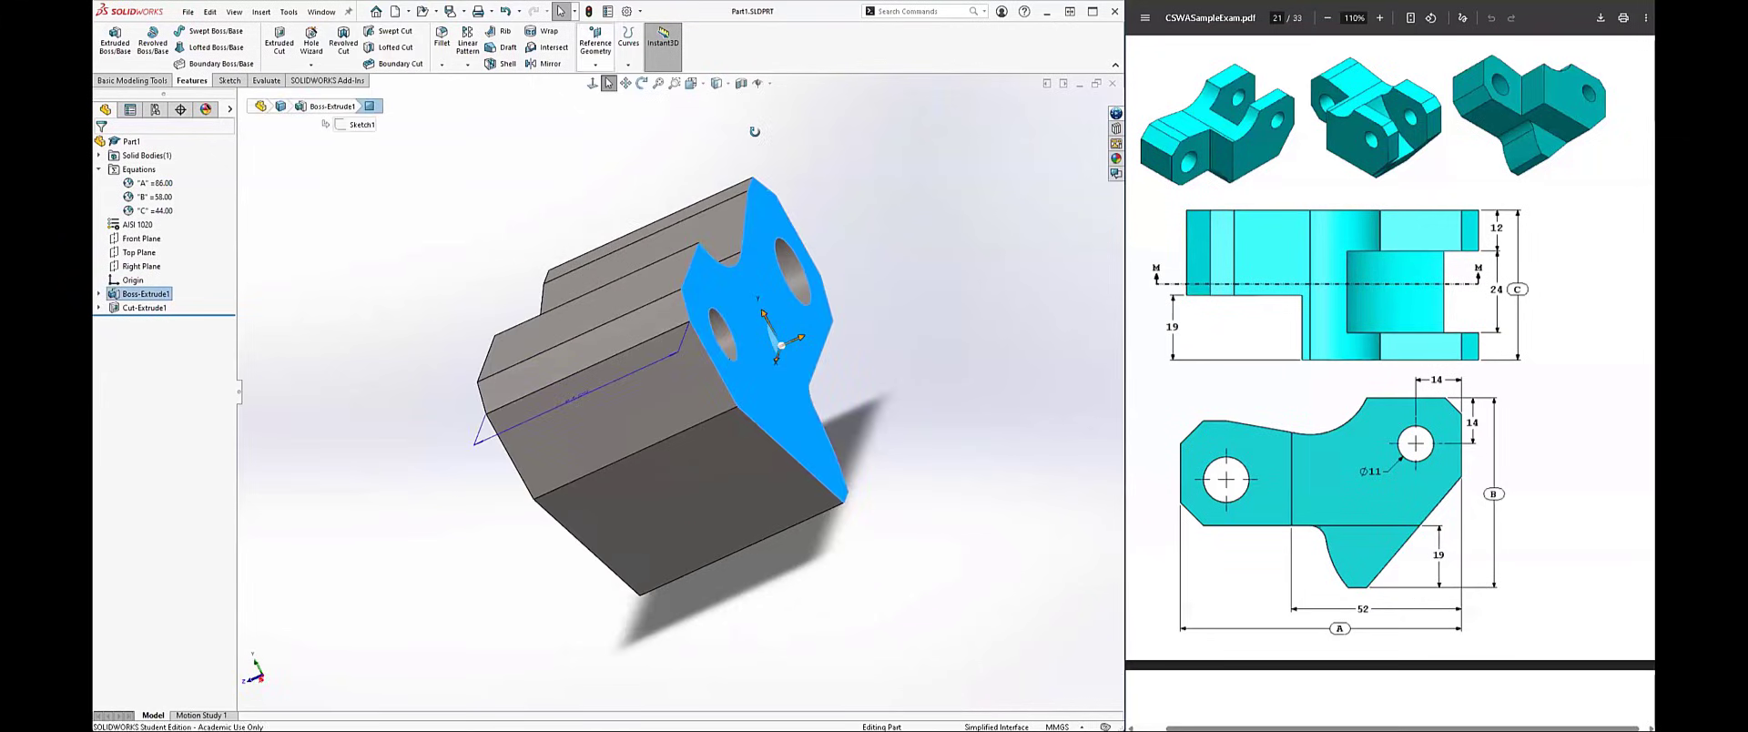
click(595, 53)
click(606, 80)
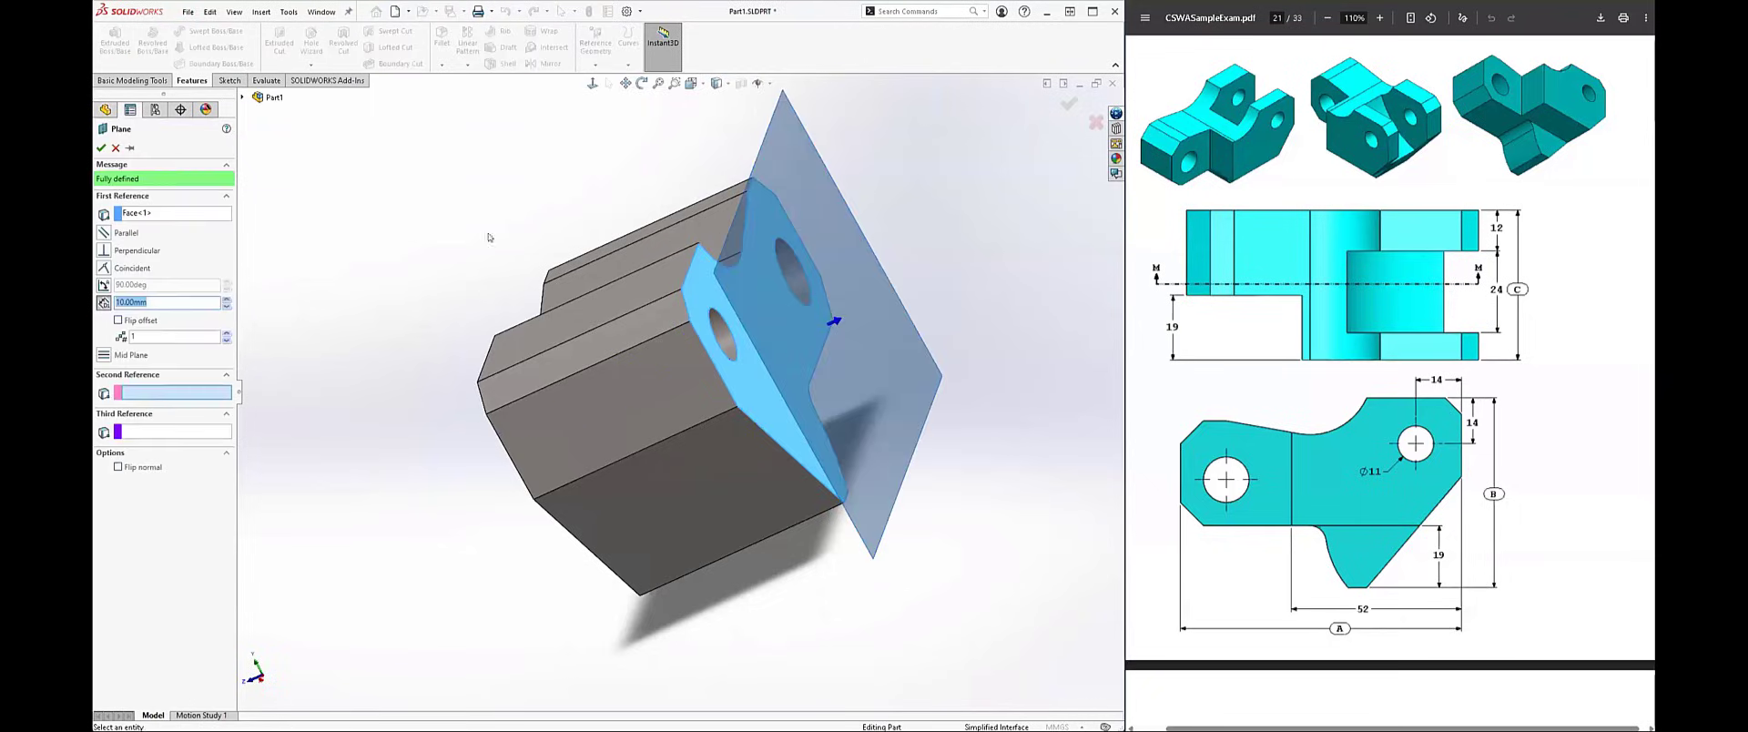
key(ctrl+7)
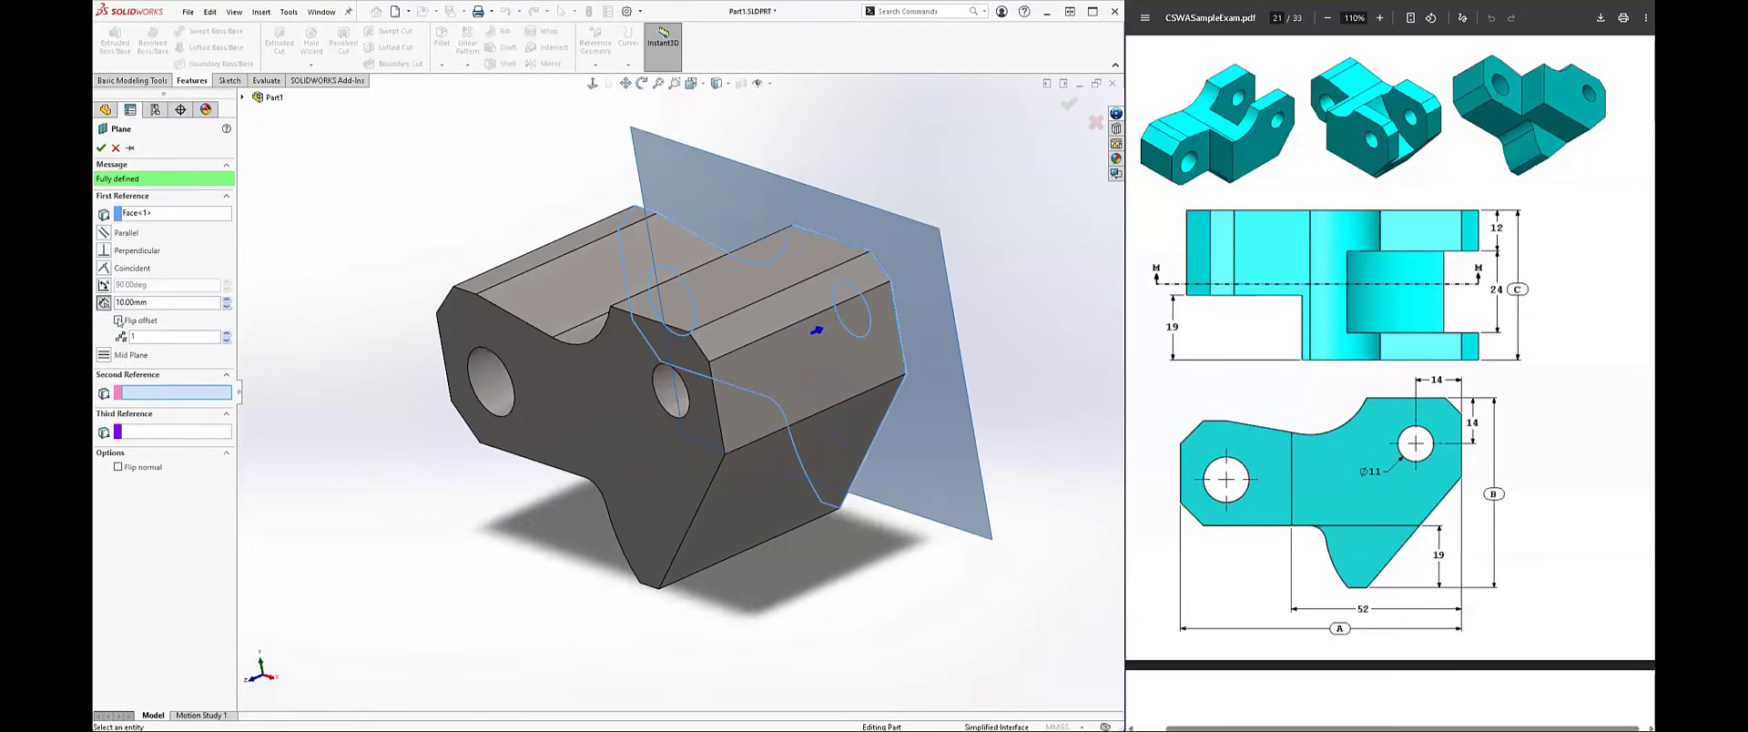
middle_drag(364, 310, 404, 280)
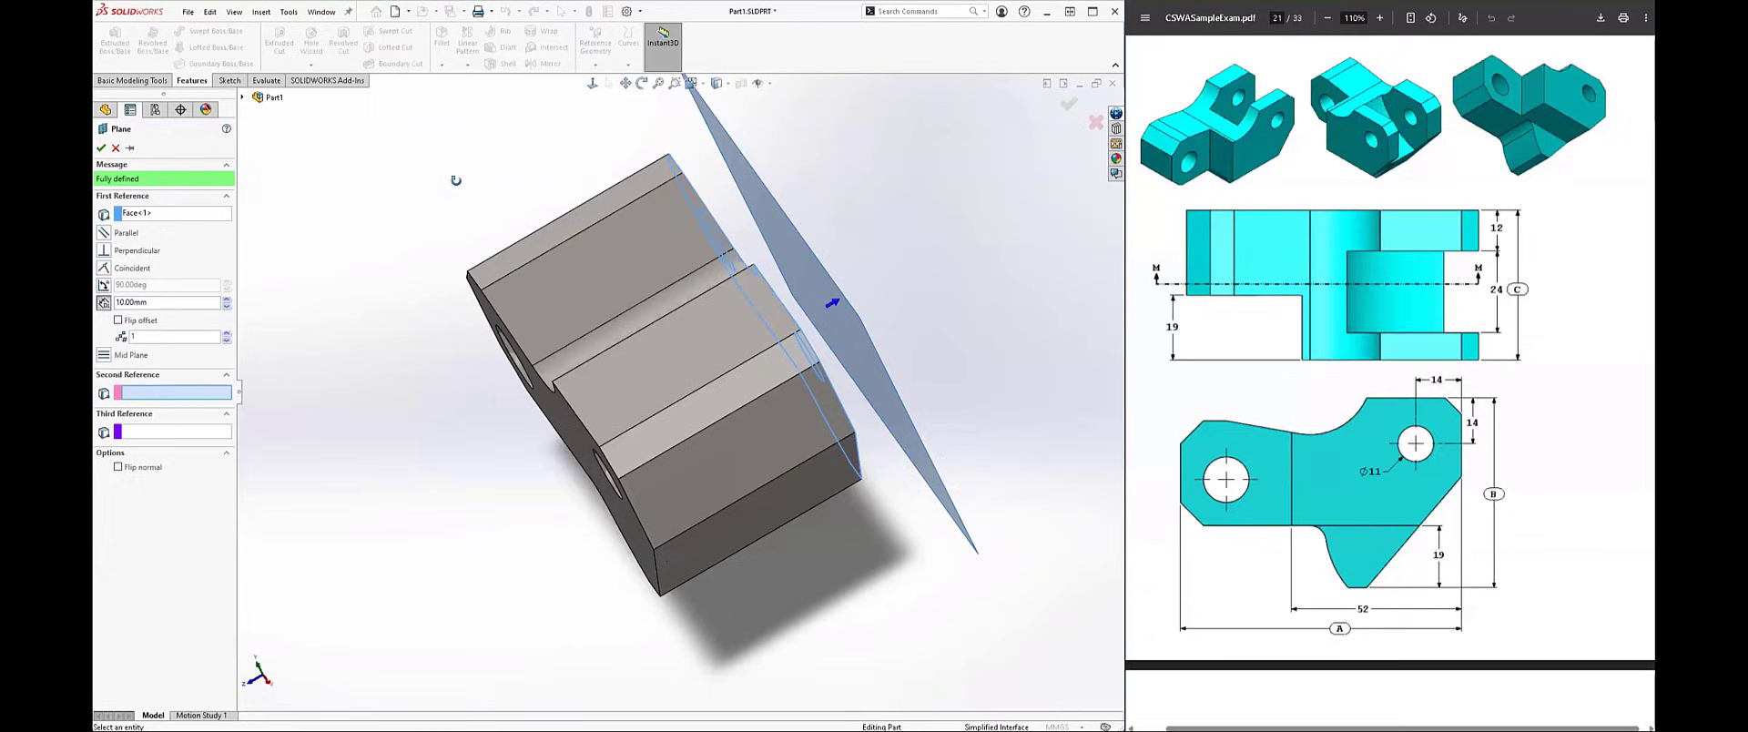
click(105, 302)
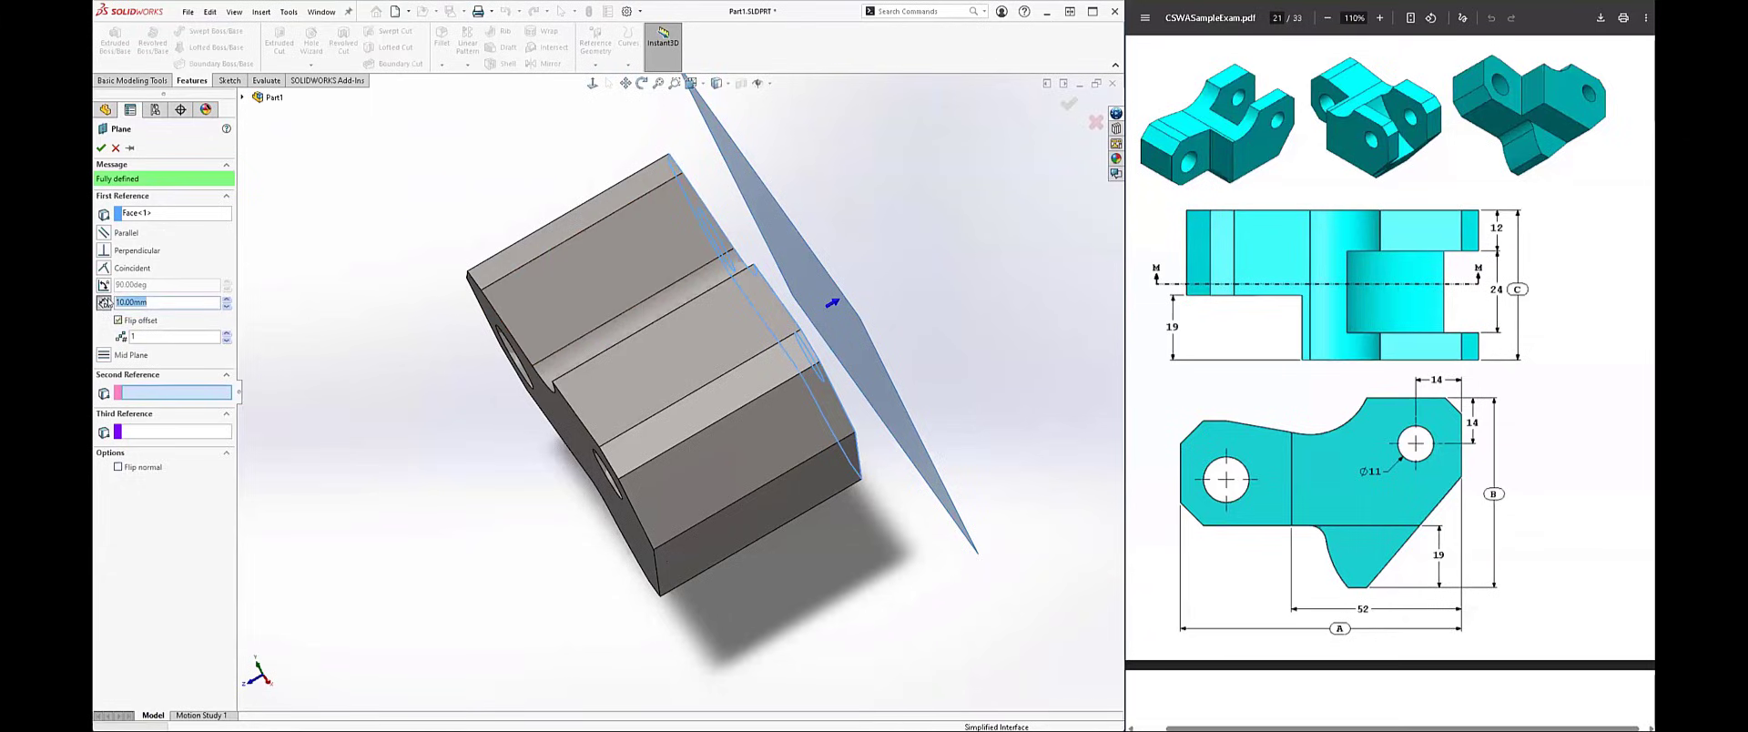
middle_drag(247, 314, 329, 271)
text(1)
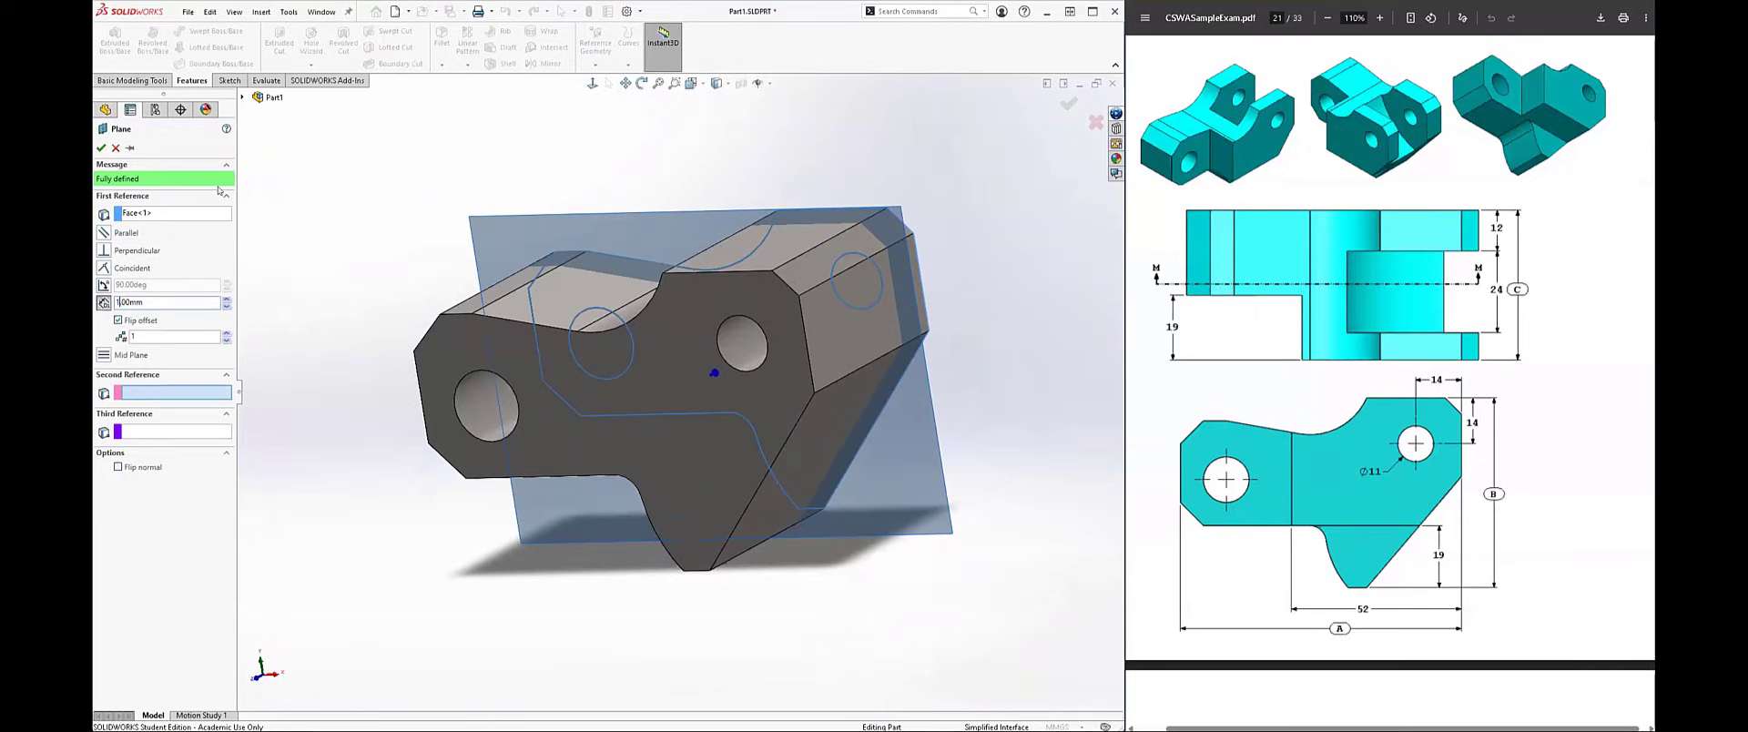
text(2.)
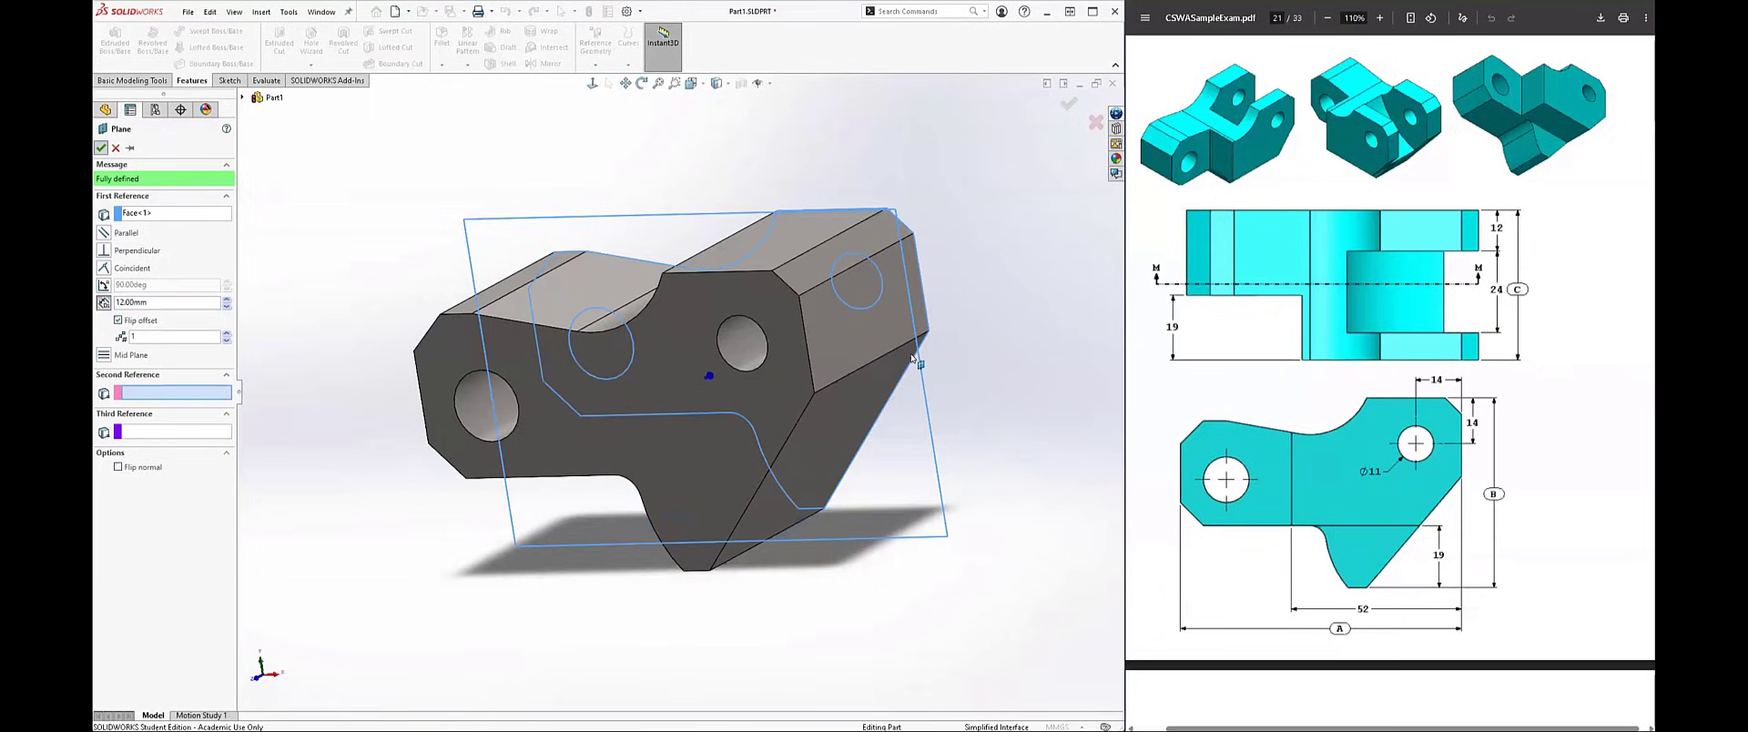
right_click(992, 303)
Step: Start a sketch on the new offset plane, viewed from the opposite side, with the model displayed unshaded as in Section M-M
middle_drag(682, 374, 832, 366)
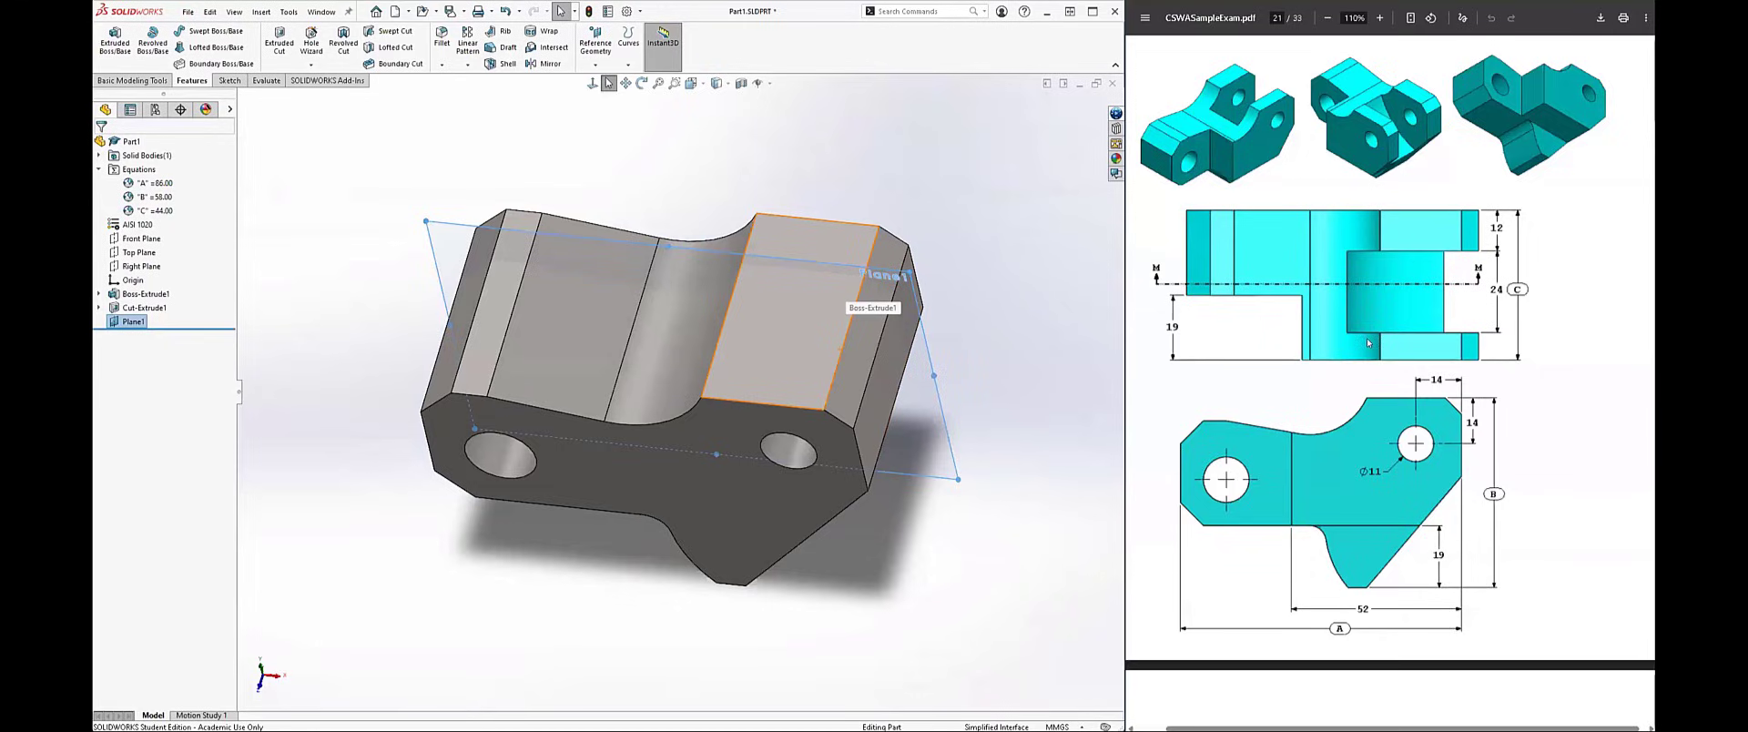
scroll(1370, 344, down, 10)
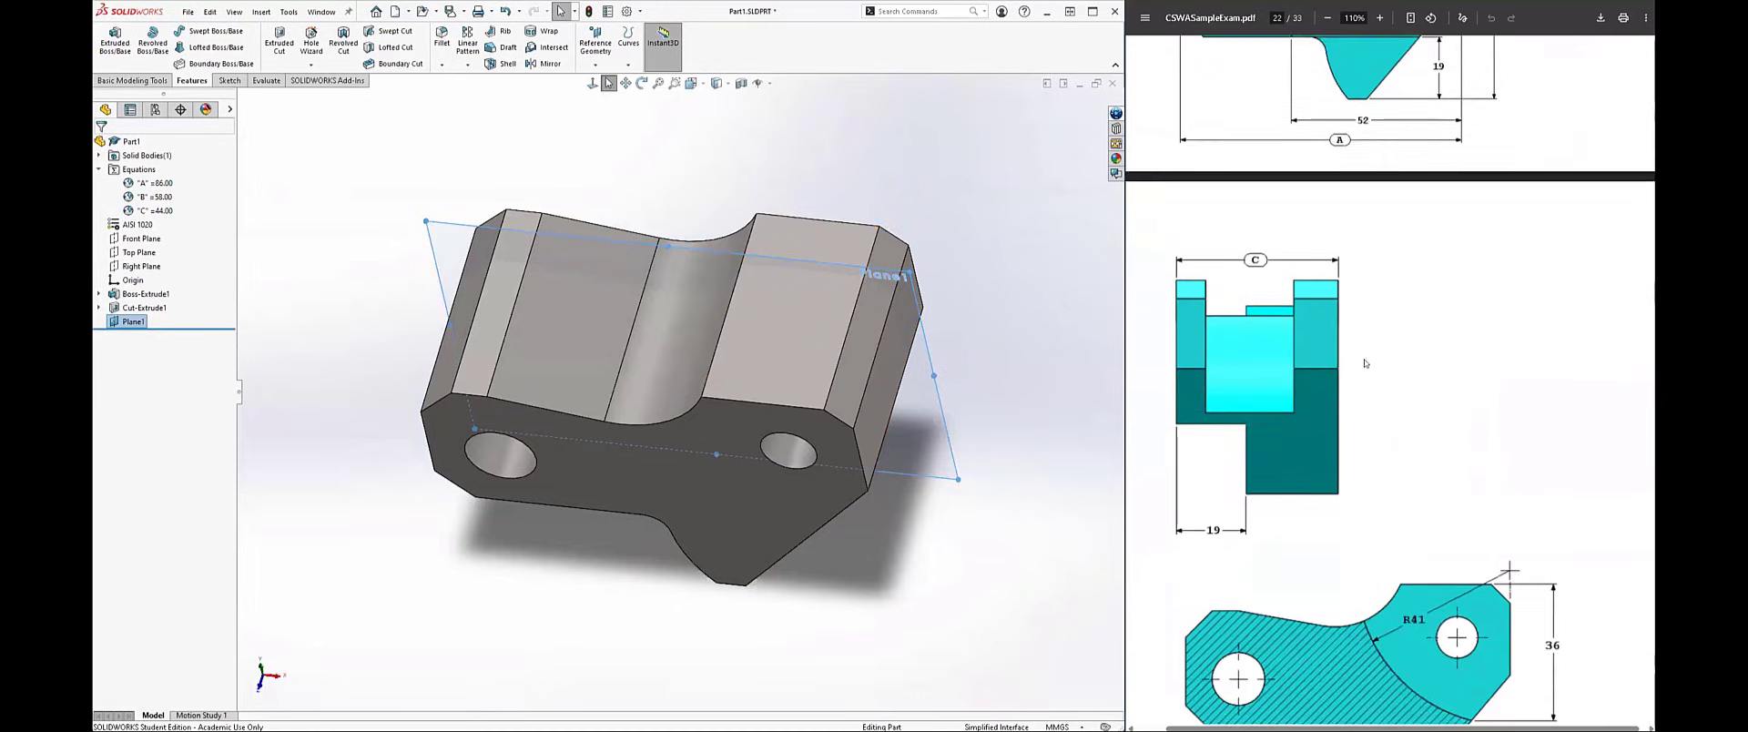
scroll(1375, 348, down, 3)
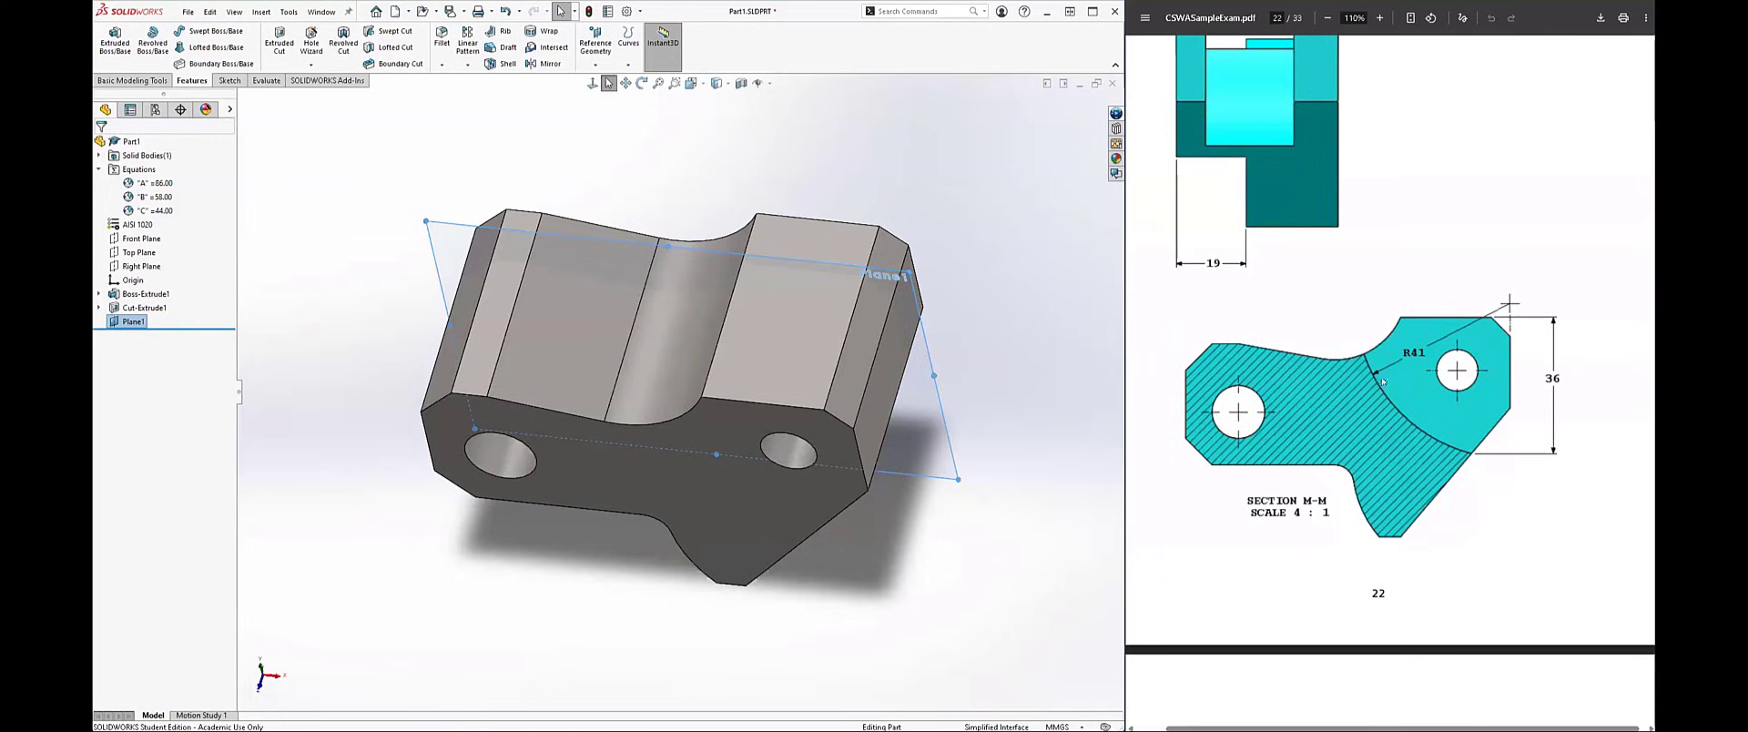
right_click(928, 438)
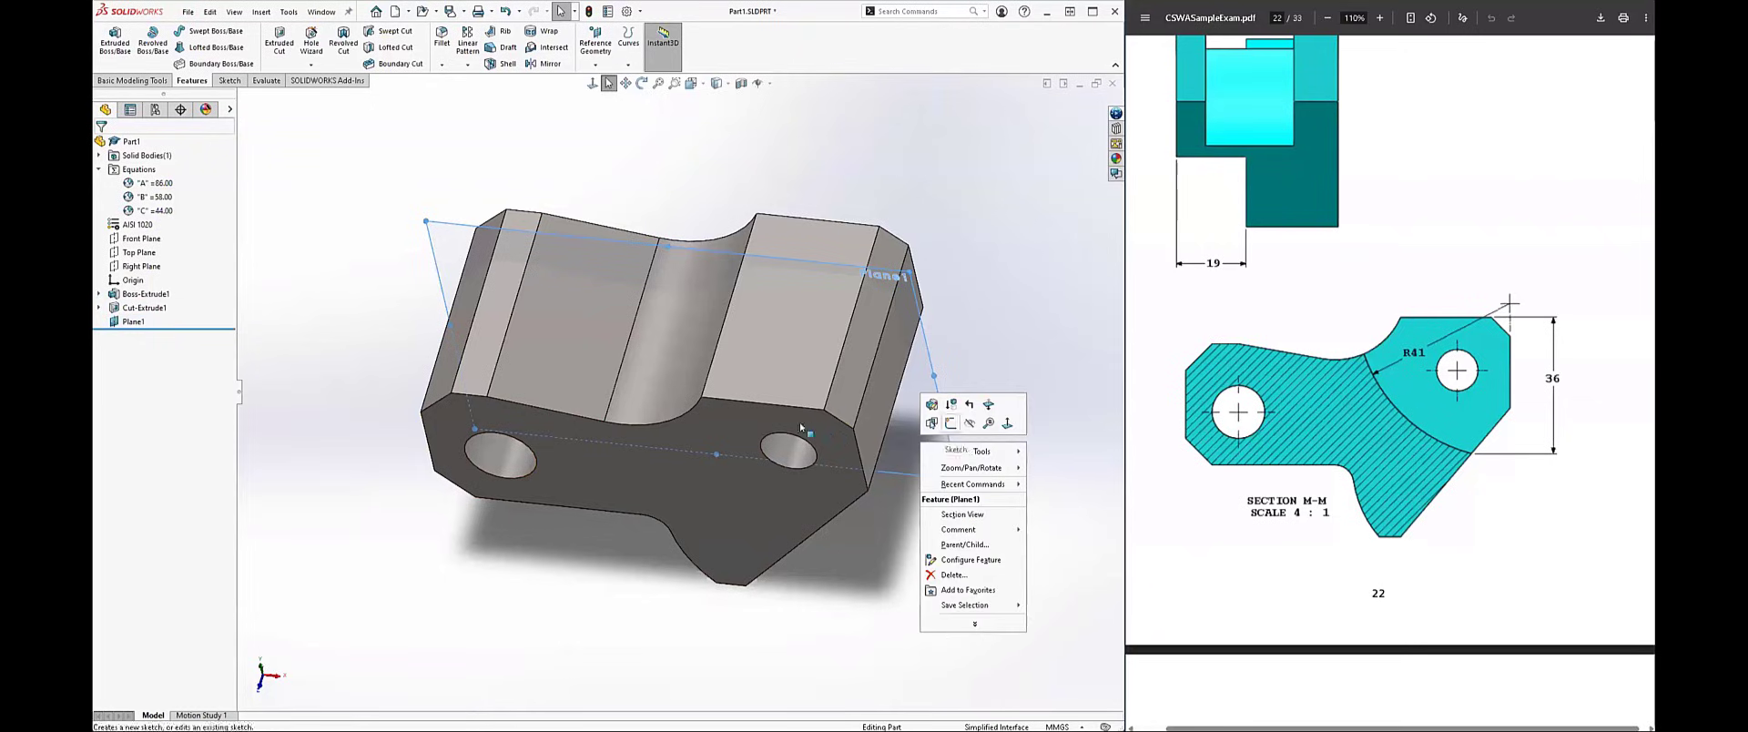
click(931, 424)
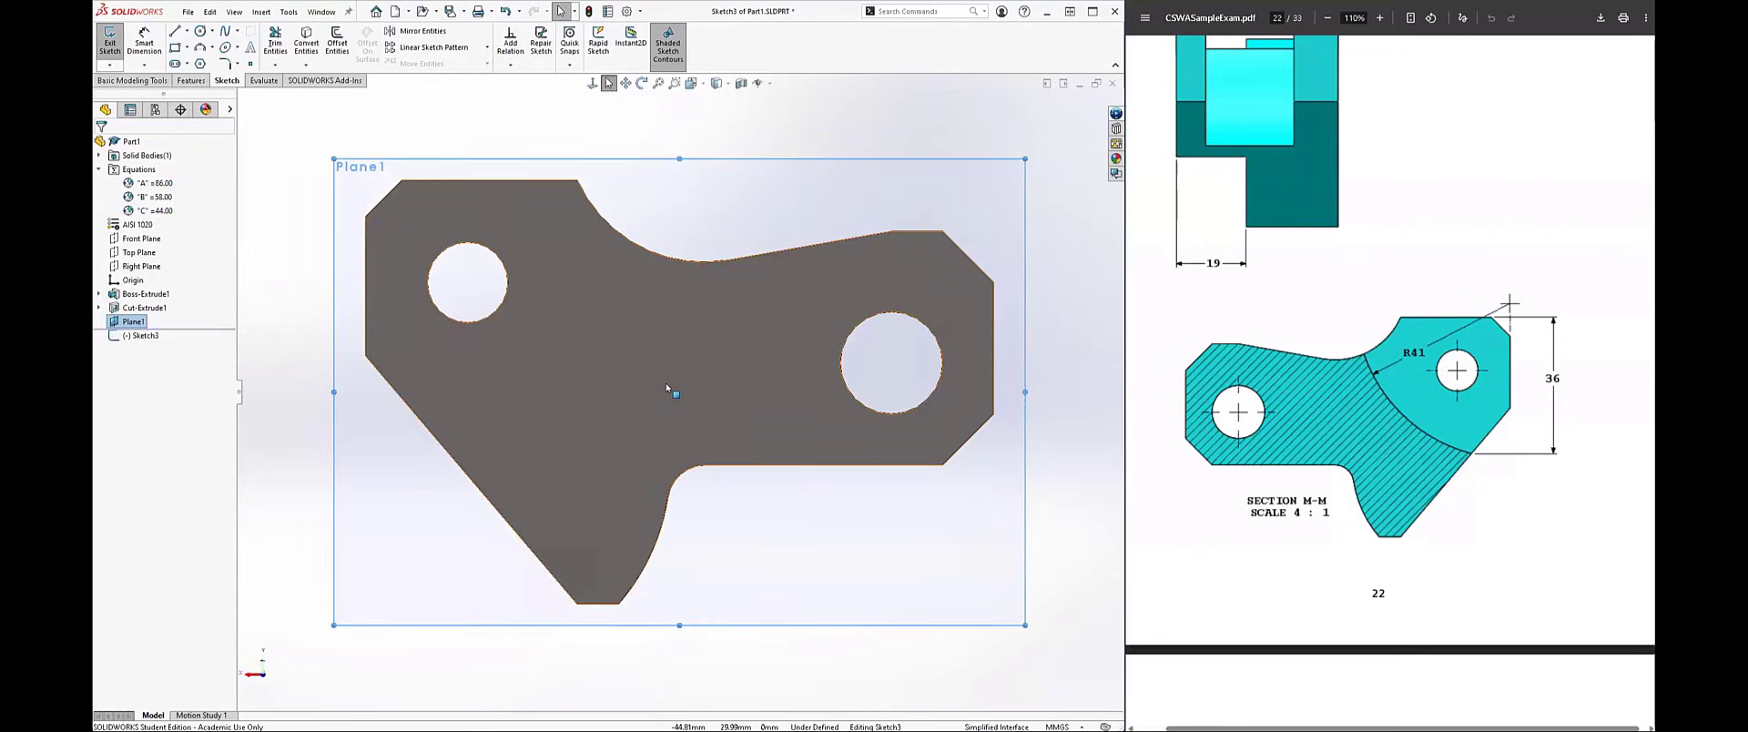
key(ctrl+8)
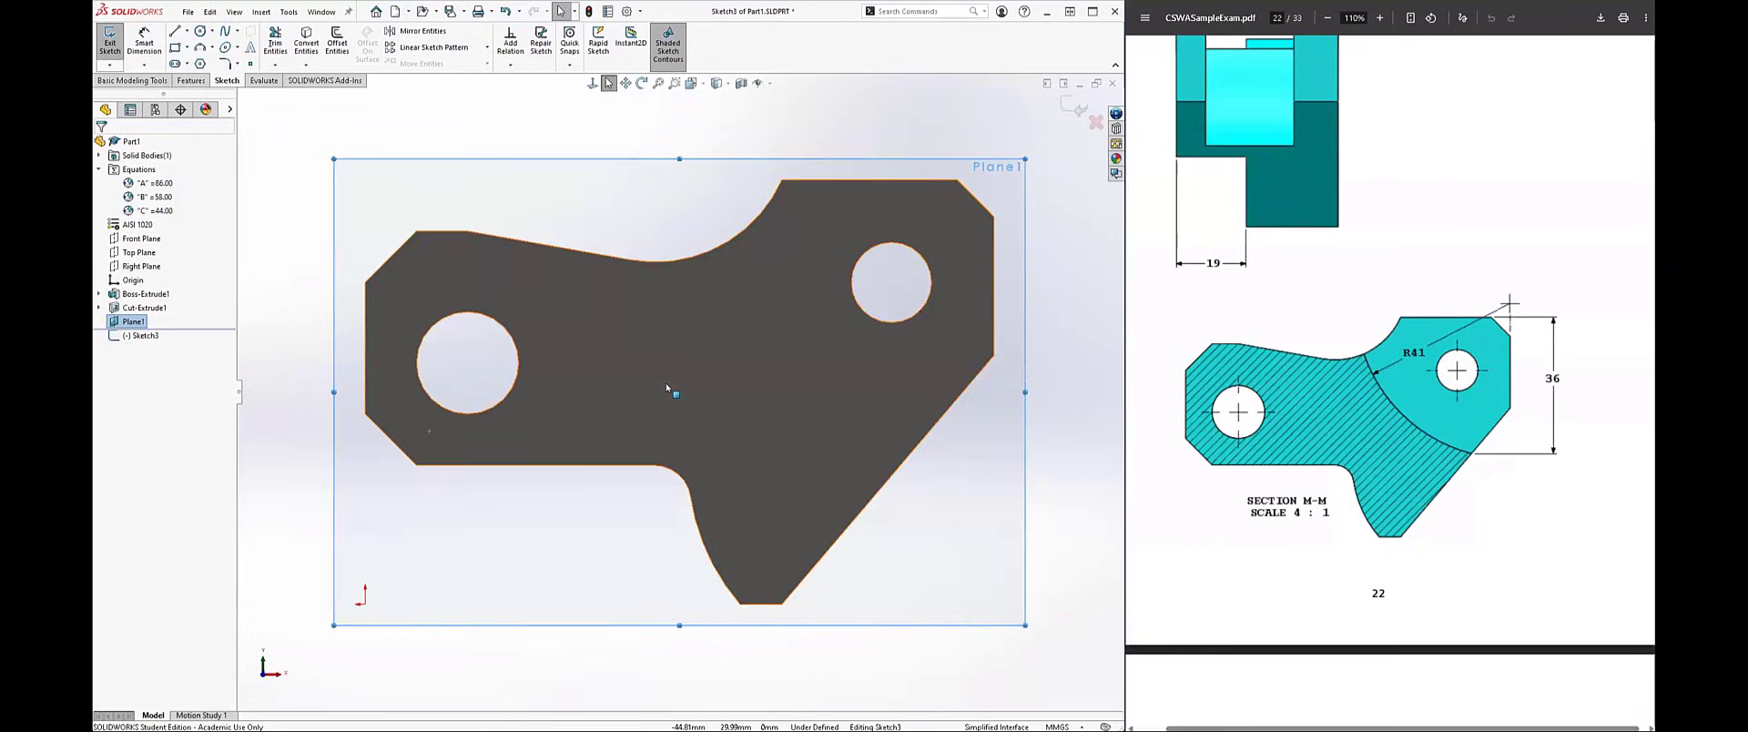
click(842, 116)
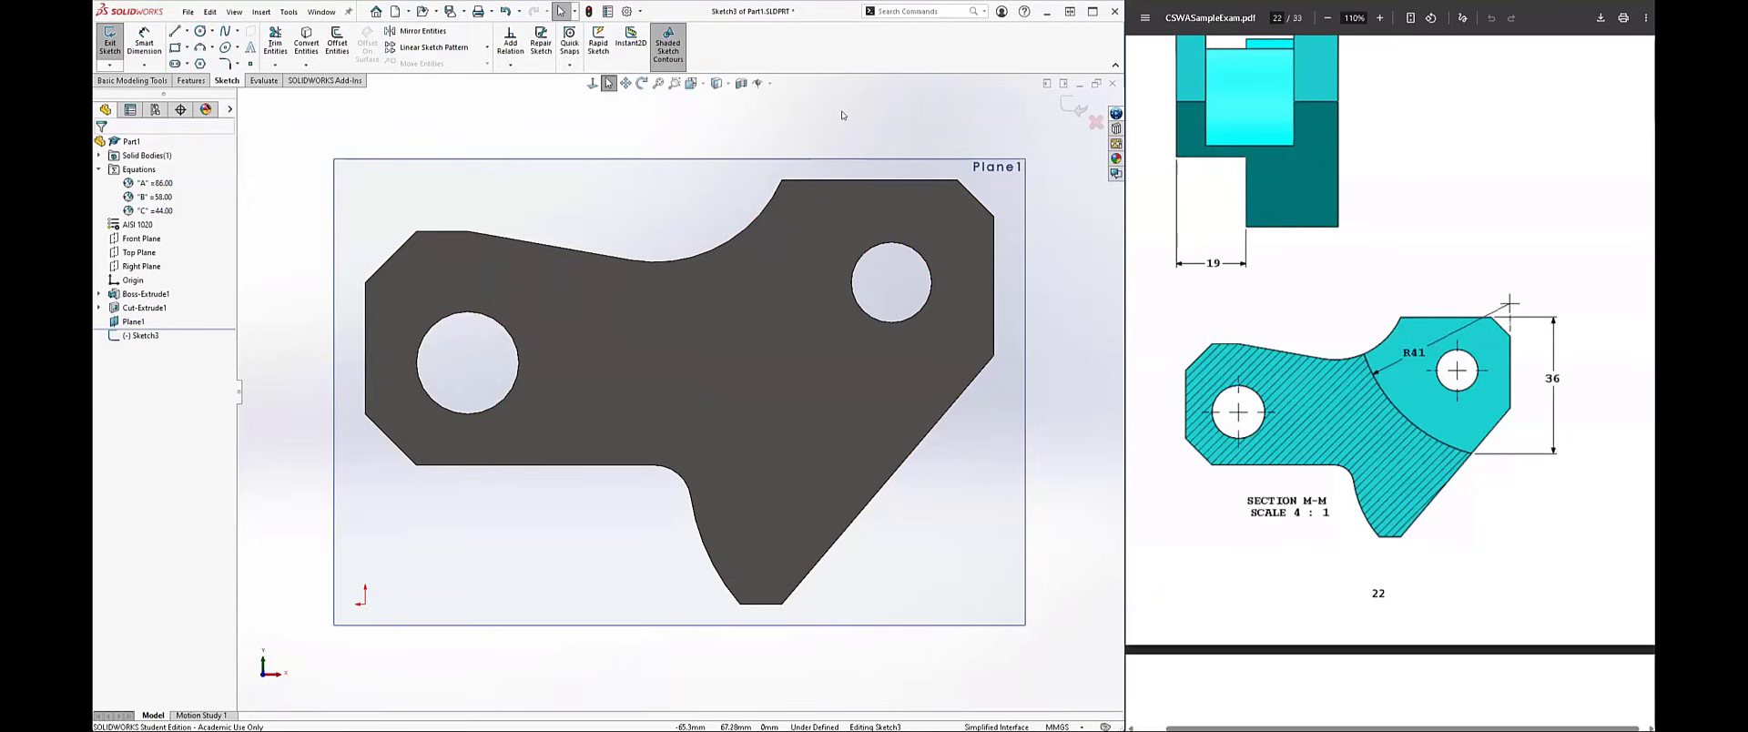
click(728, 84)
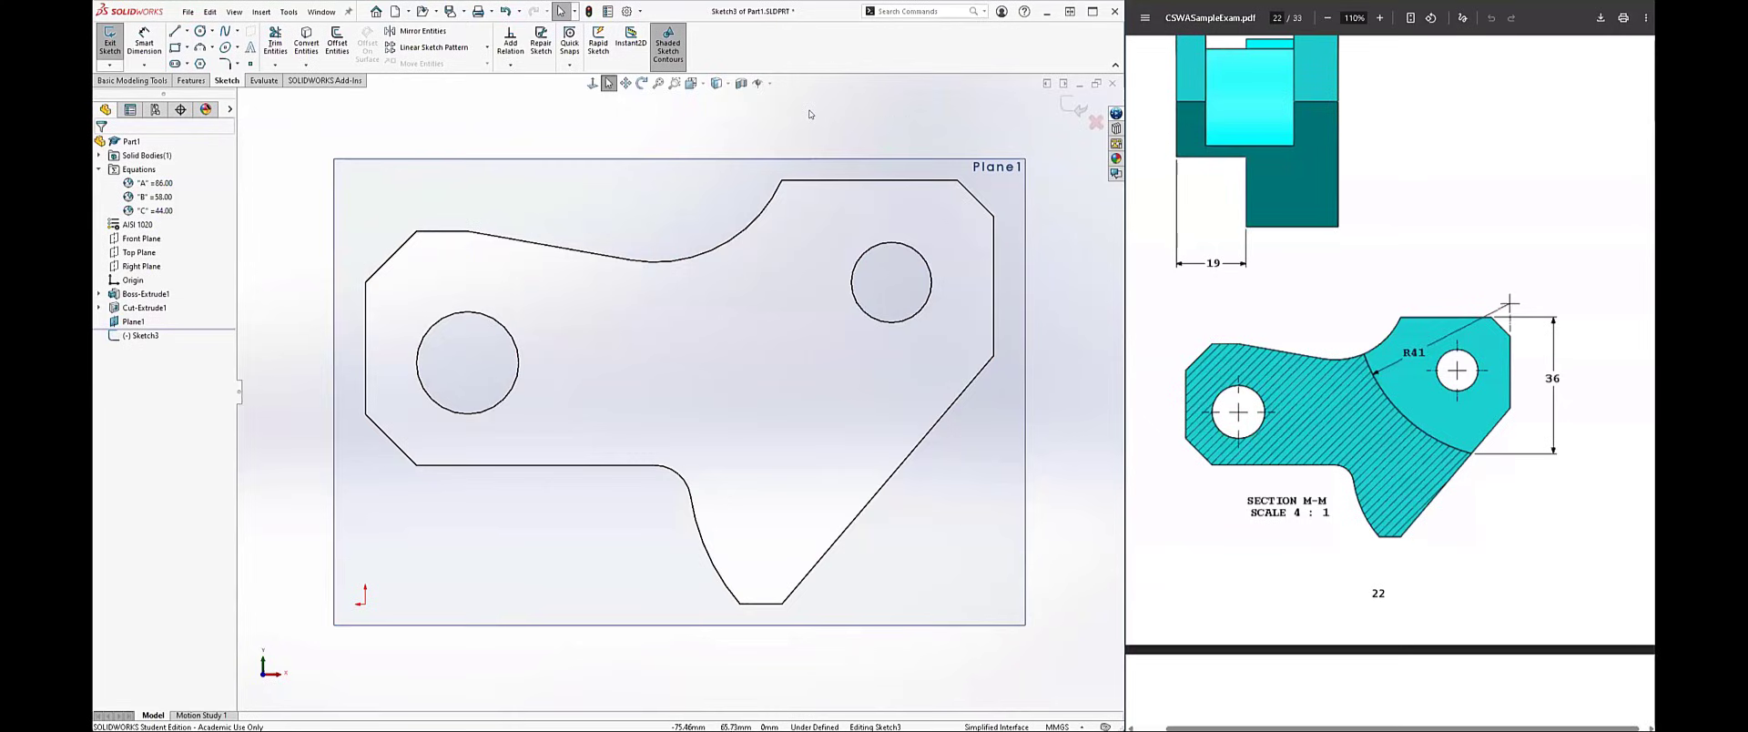
click(728, 84)
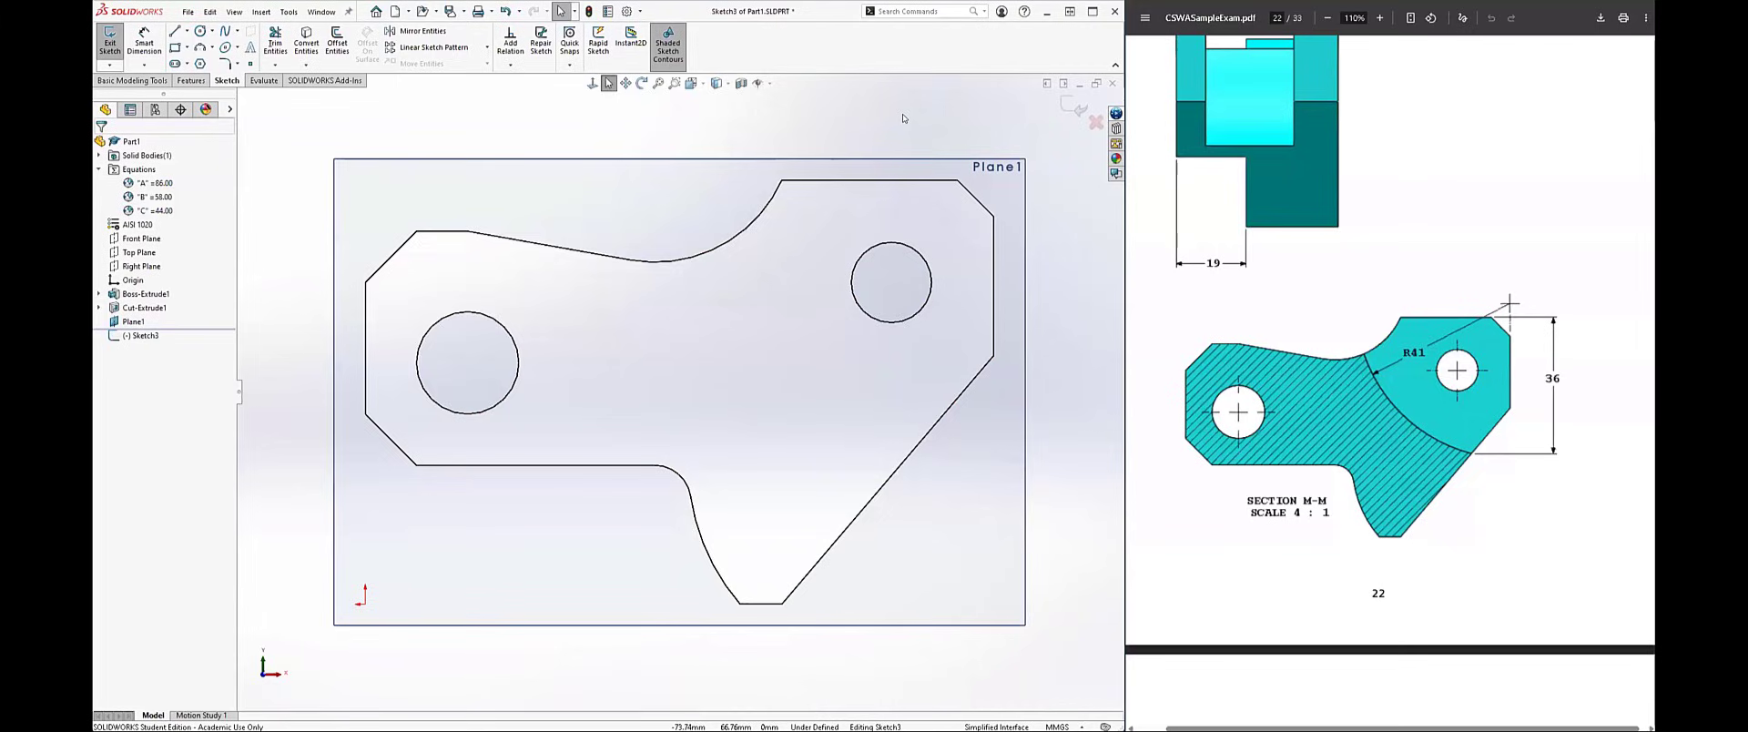
Step: Sketch a three-point arc of about 38 mm radius from the upper concave edge to the slanted edge, around the 11 mm hole
key(s)
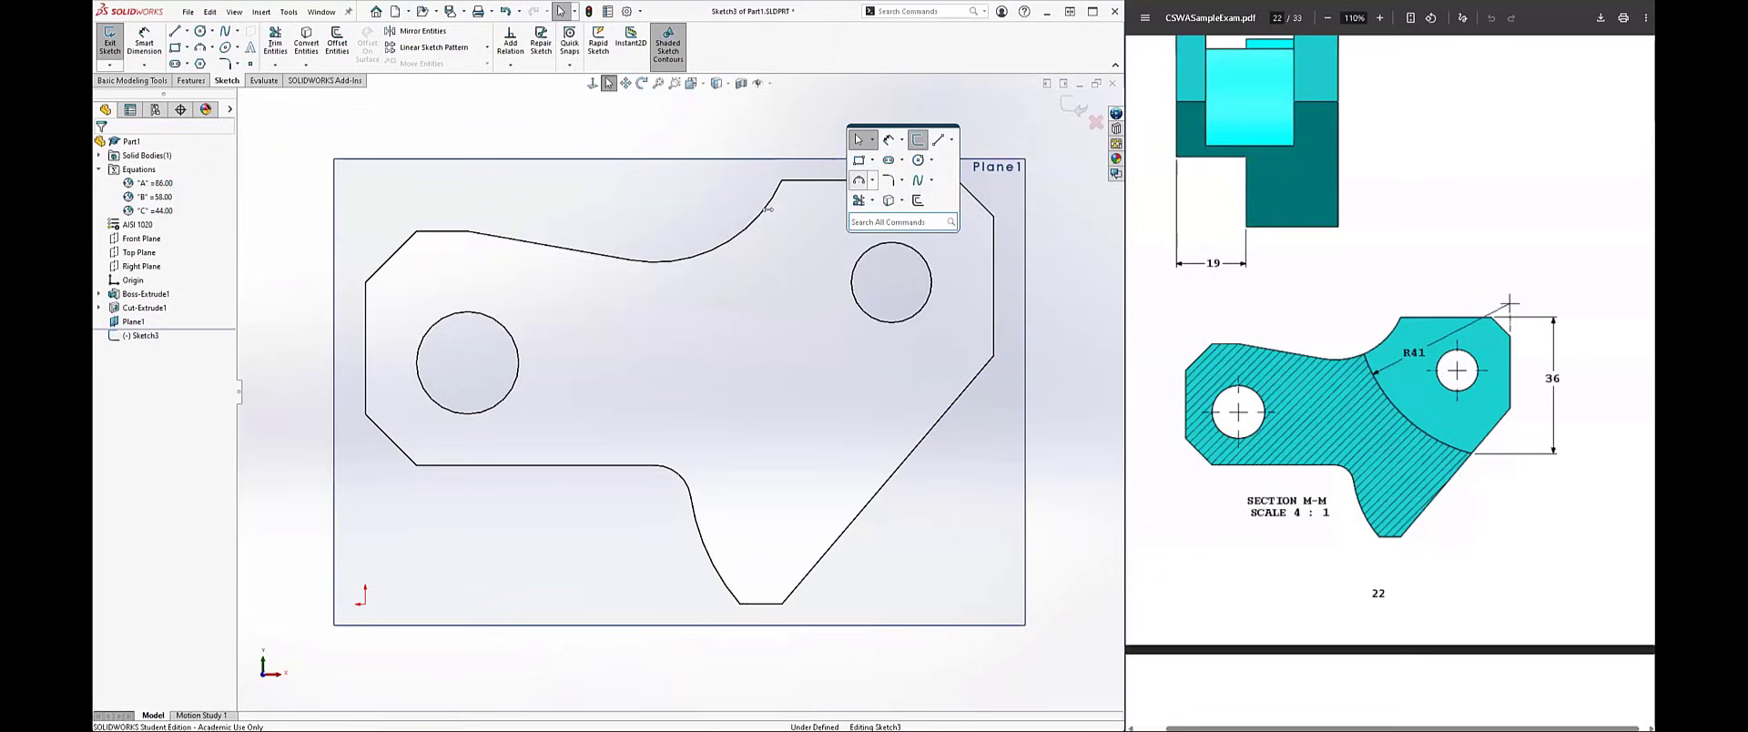
click(858, 180)
click(720, 246)
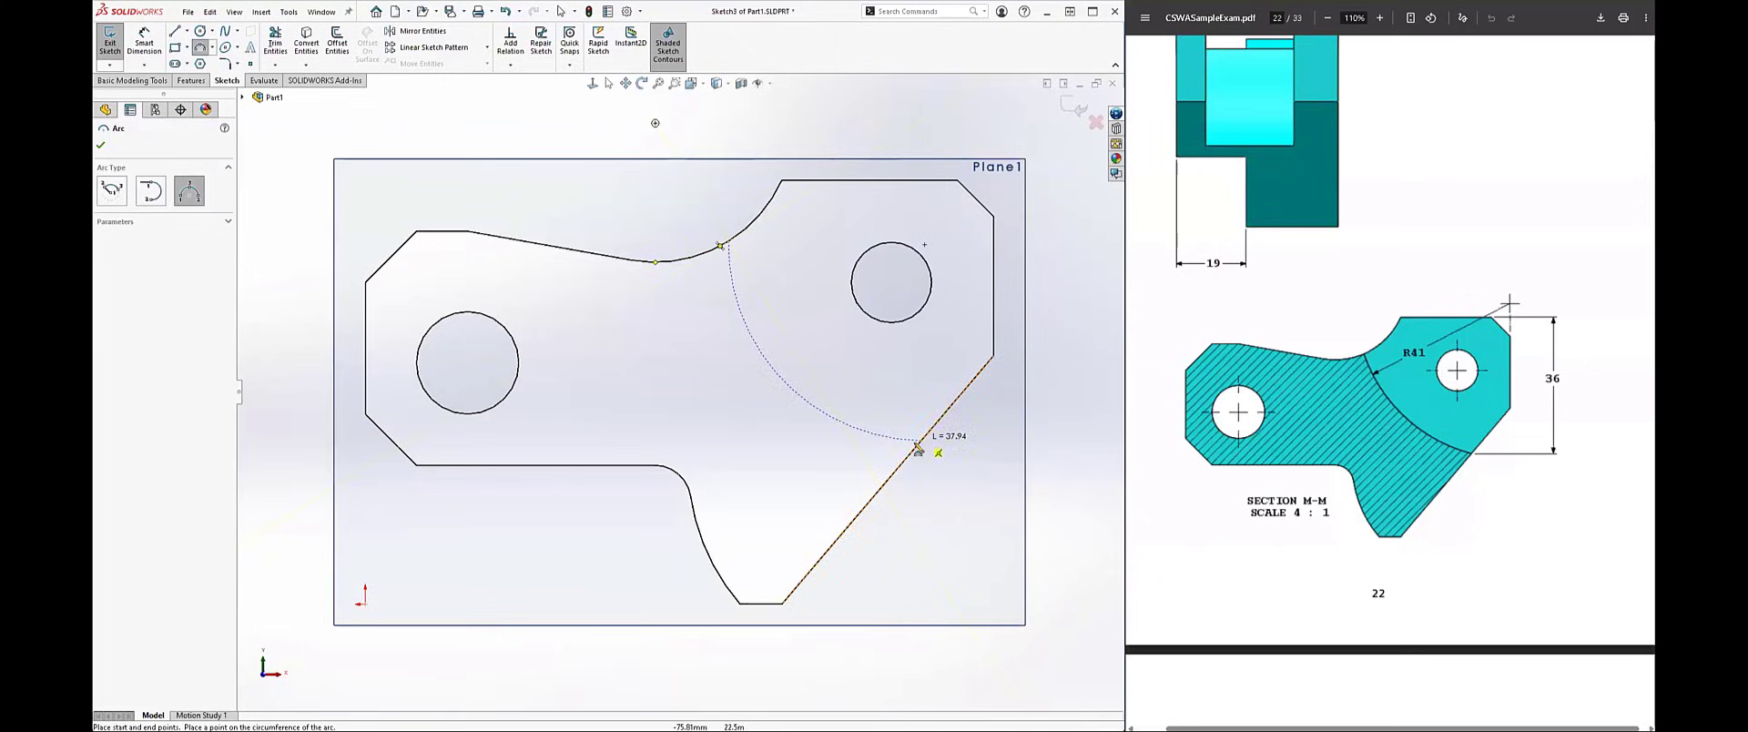
click(916, 444)
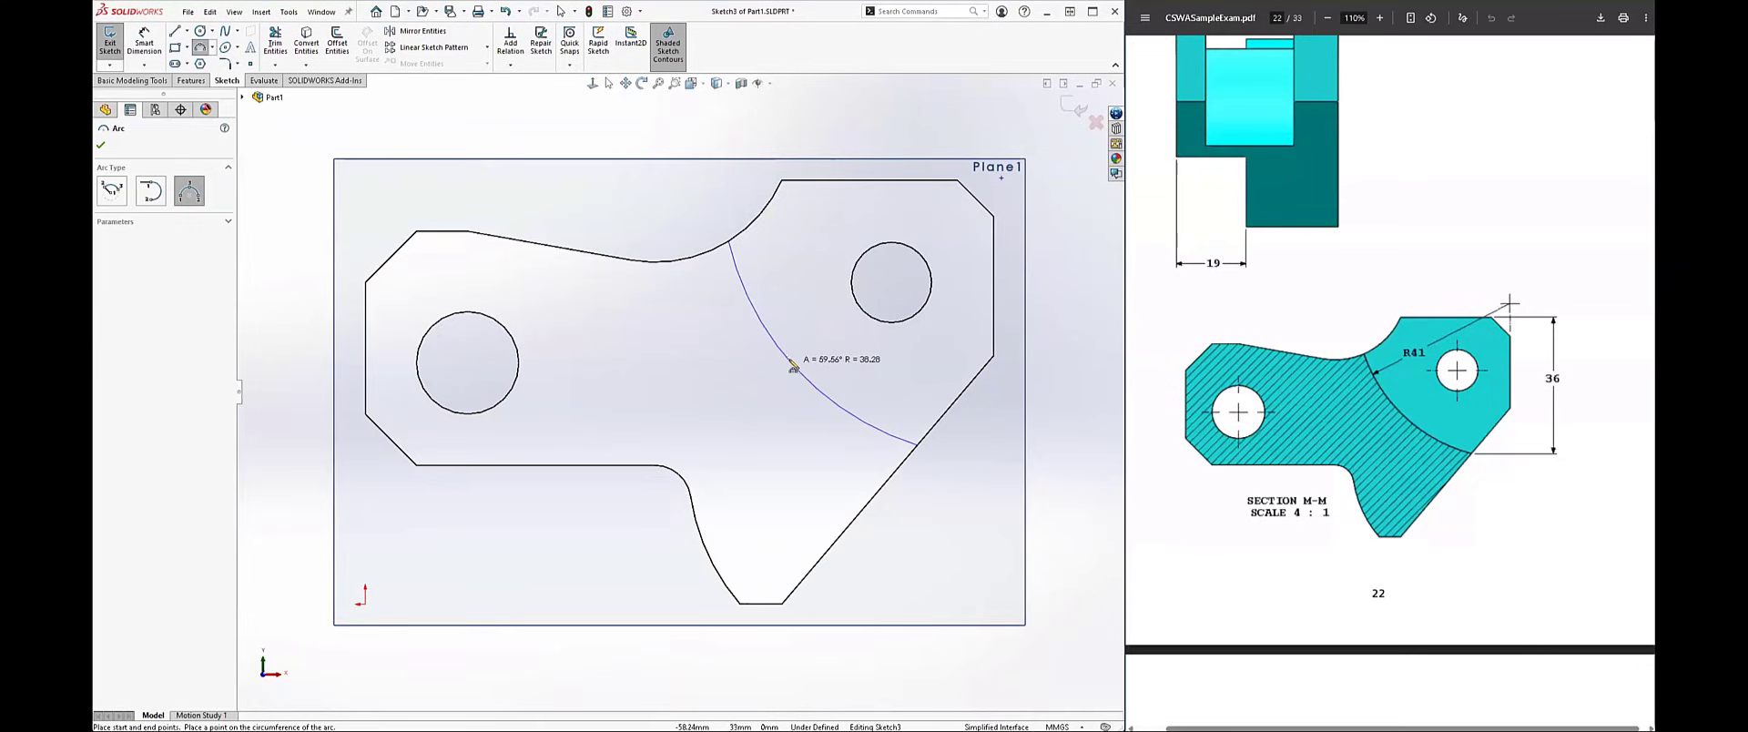
click(792, 368)
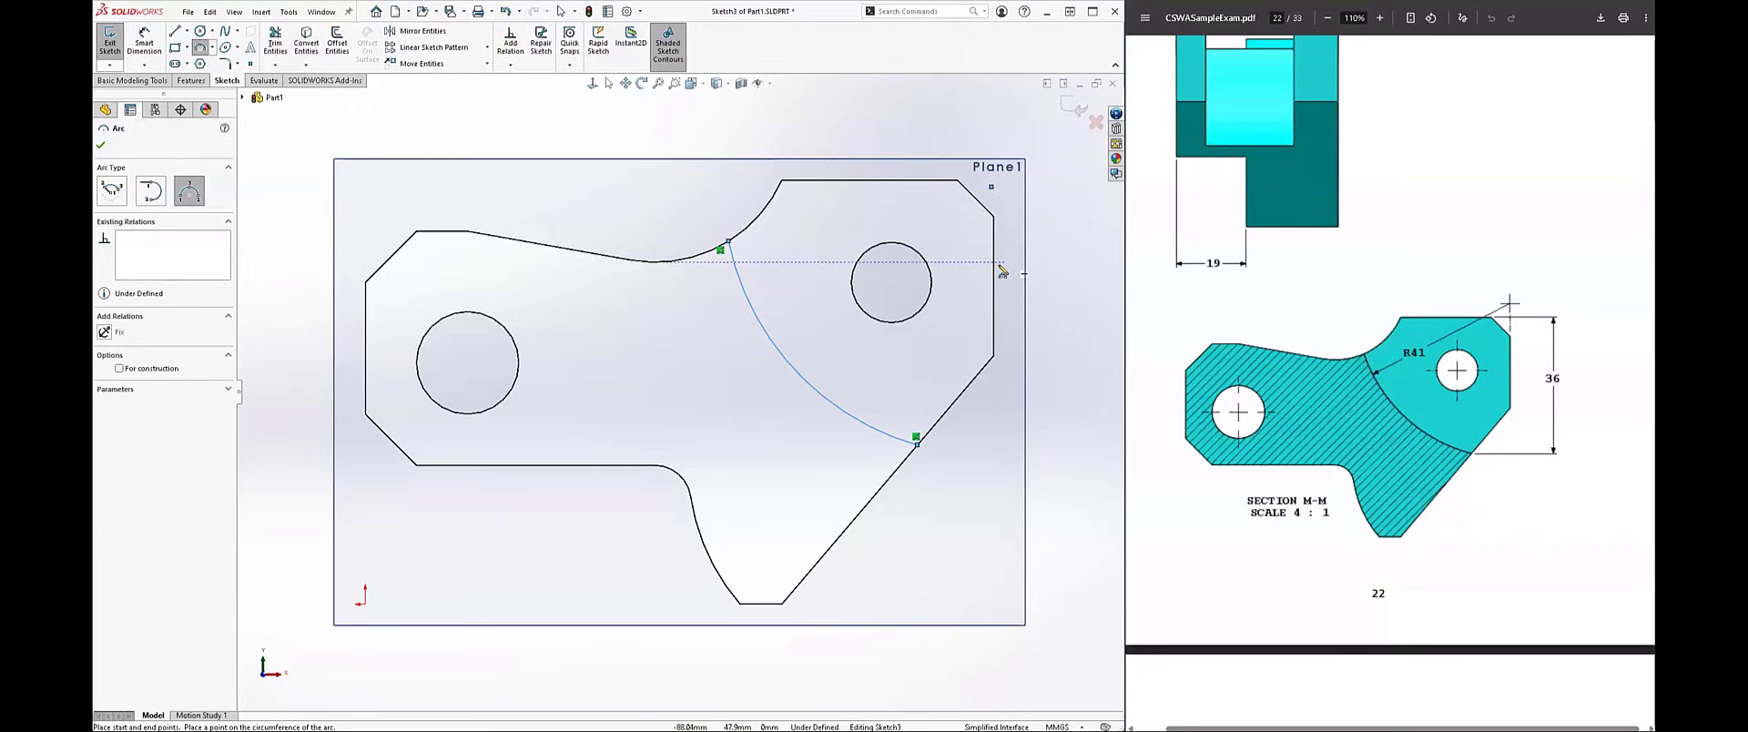
key(Escape)
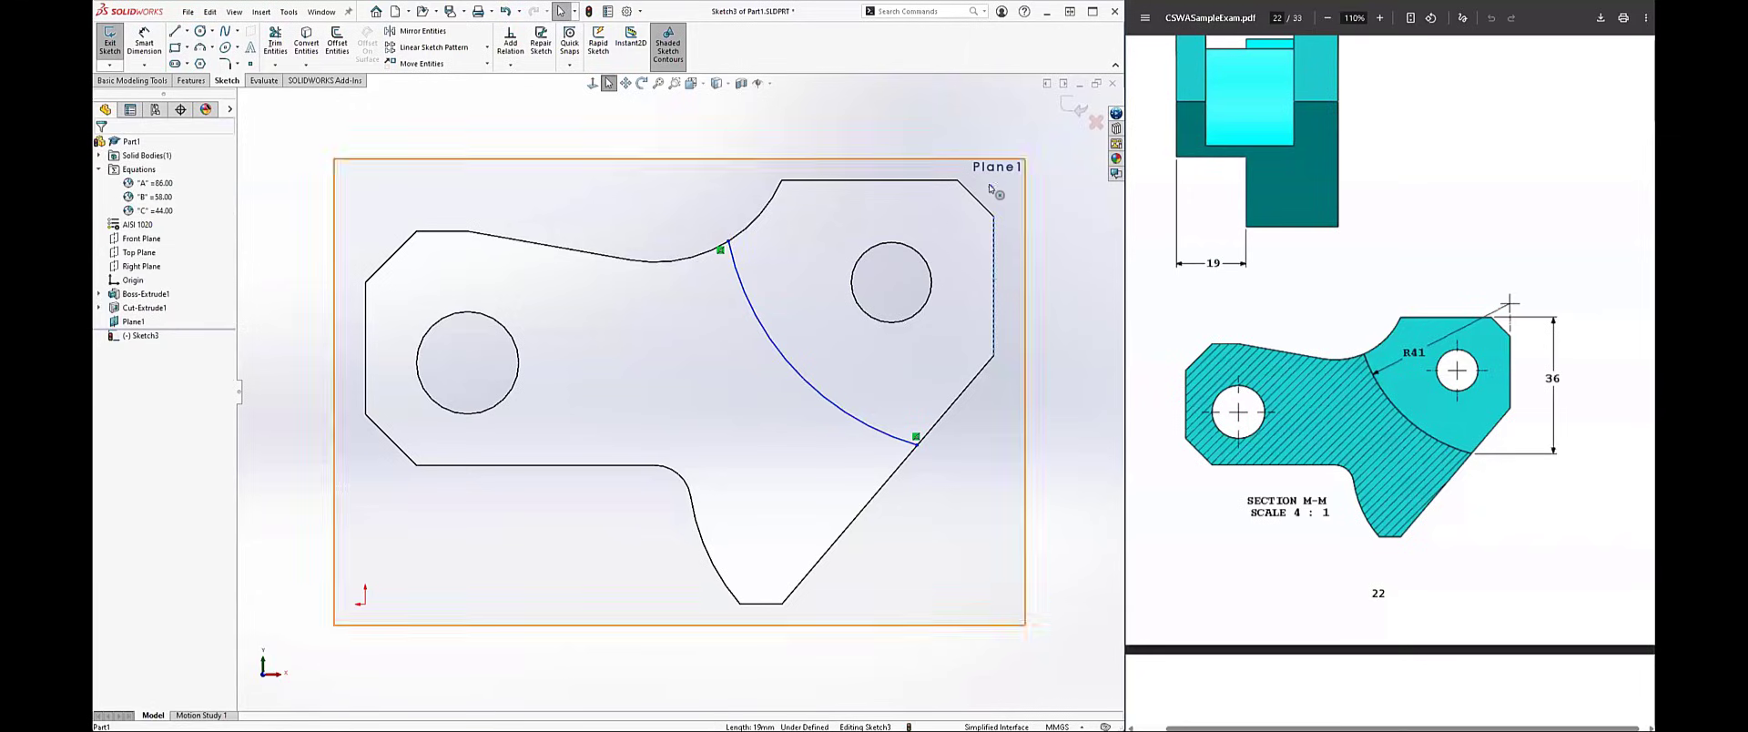
Step: Make the arc's centre coincident with the profile's right vertical edge and set the arc's radius to 41 mm
ctrl+click(990, 188)
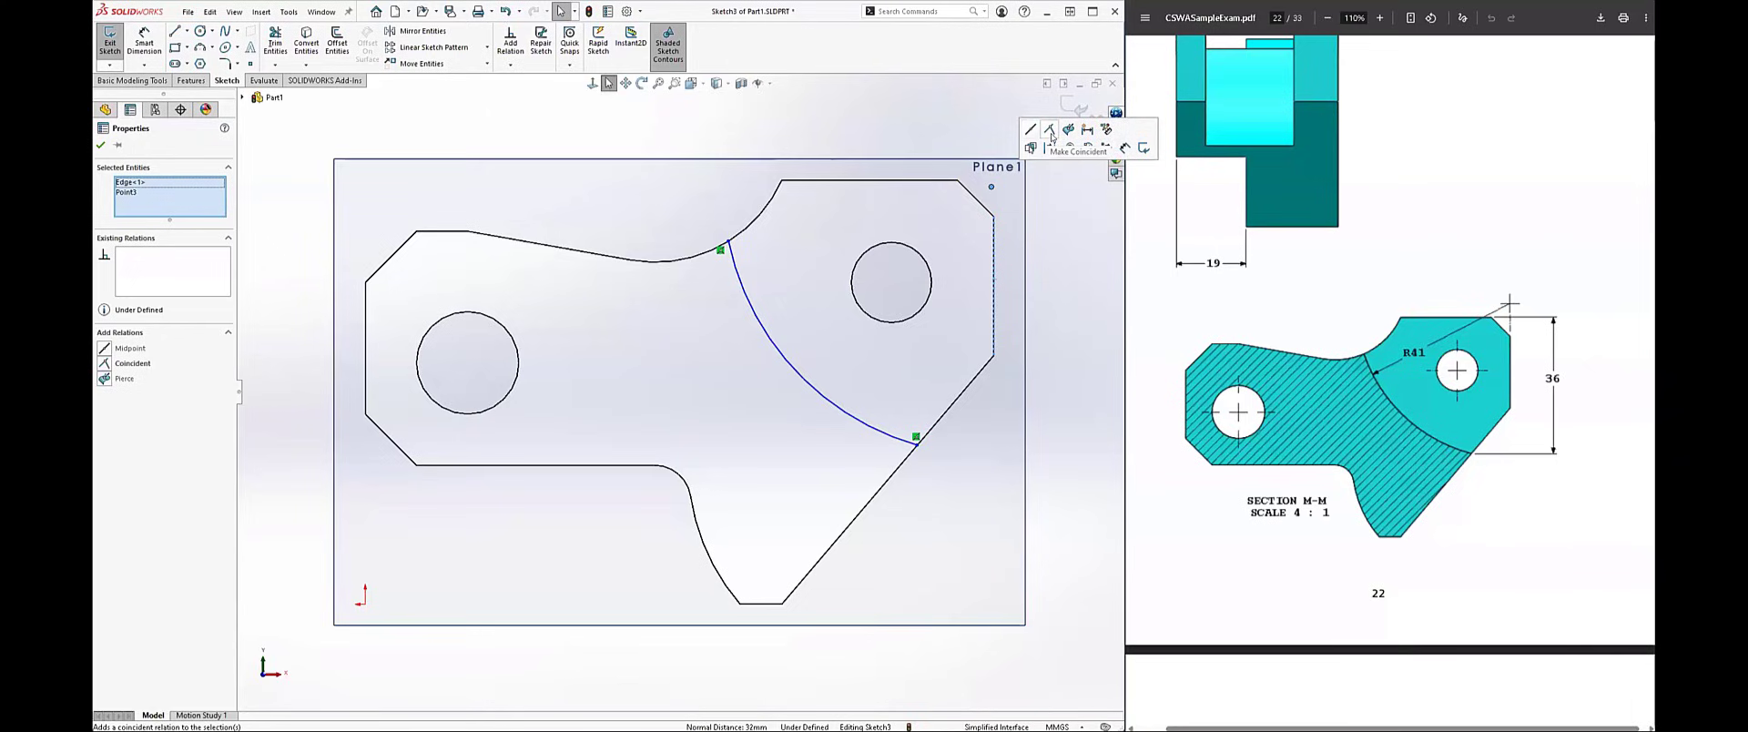
click(1051, 136)
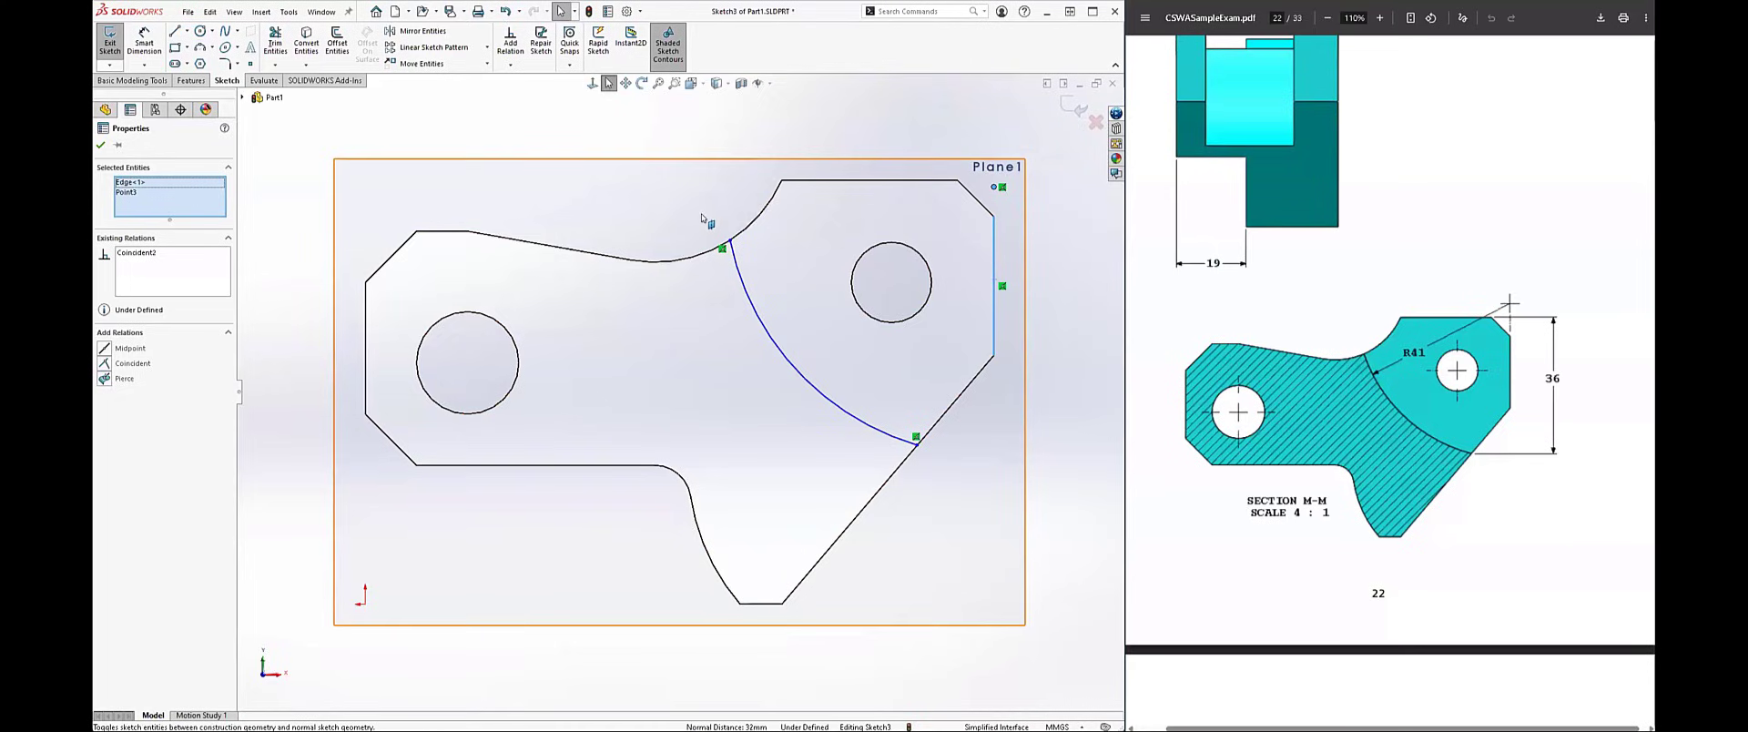
right_drag(662, 172, 661, 146)
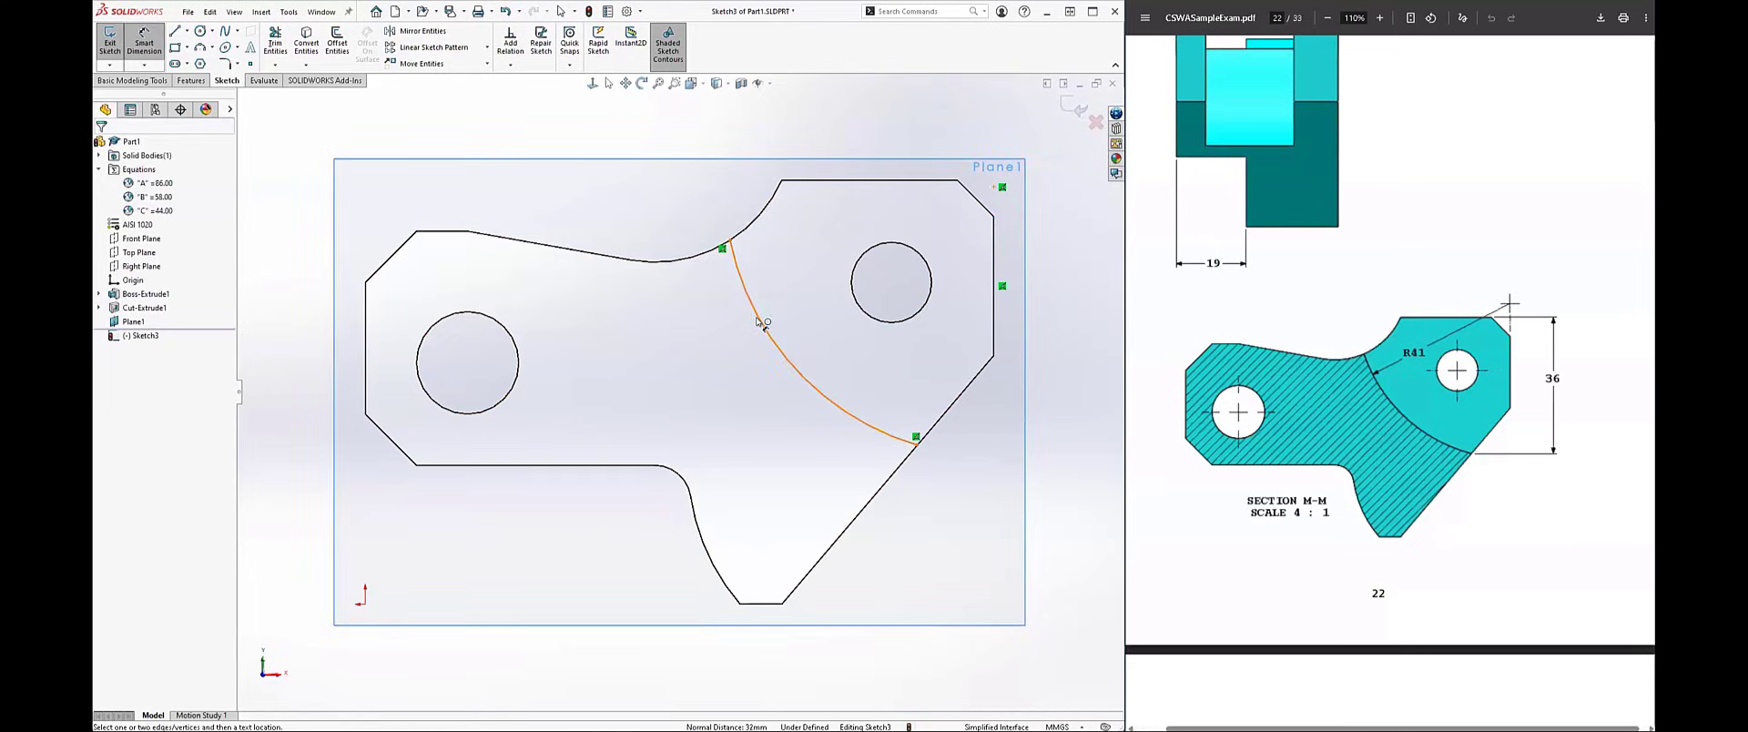
click(756, 317)
click(804, 277)
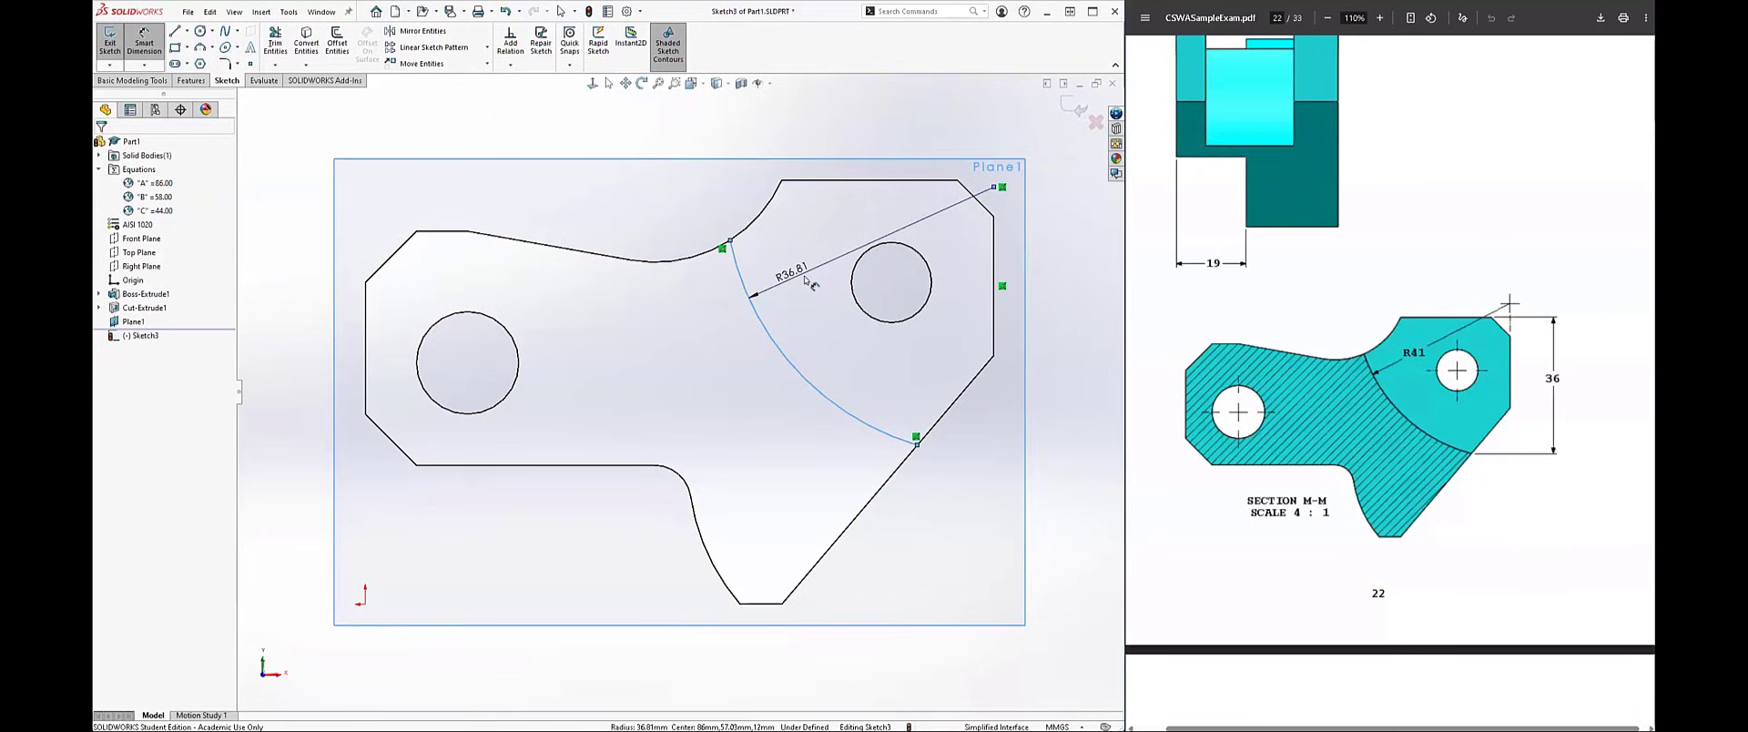
text(41)
key(Return)
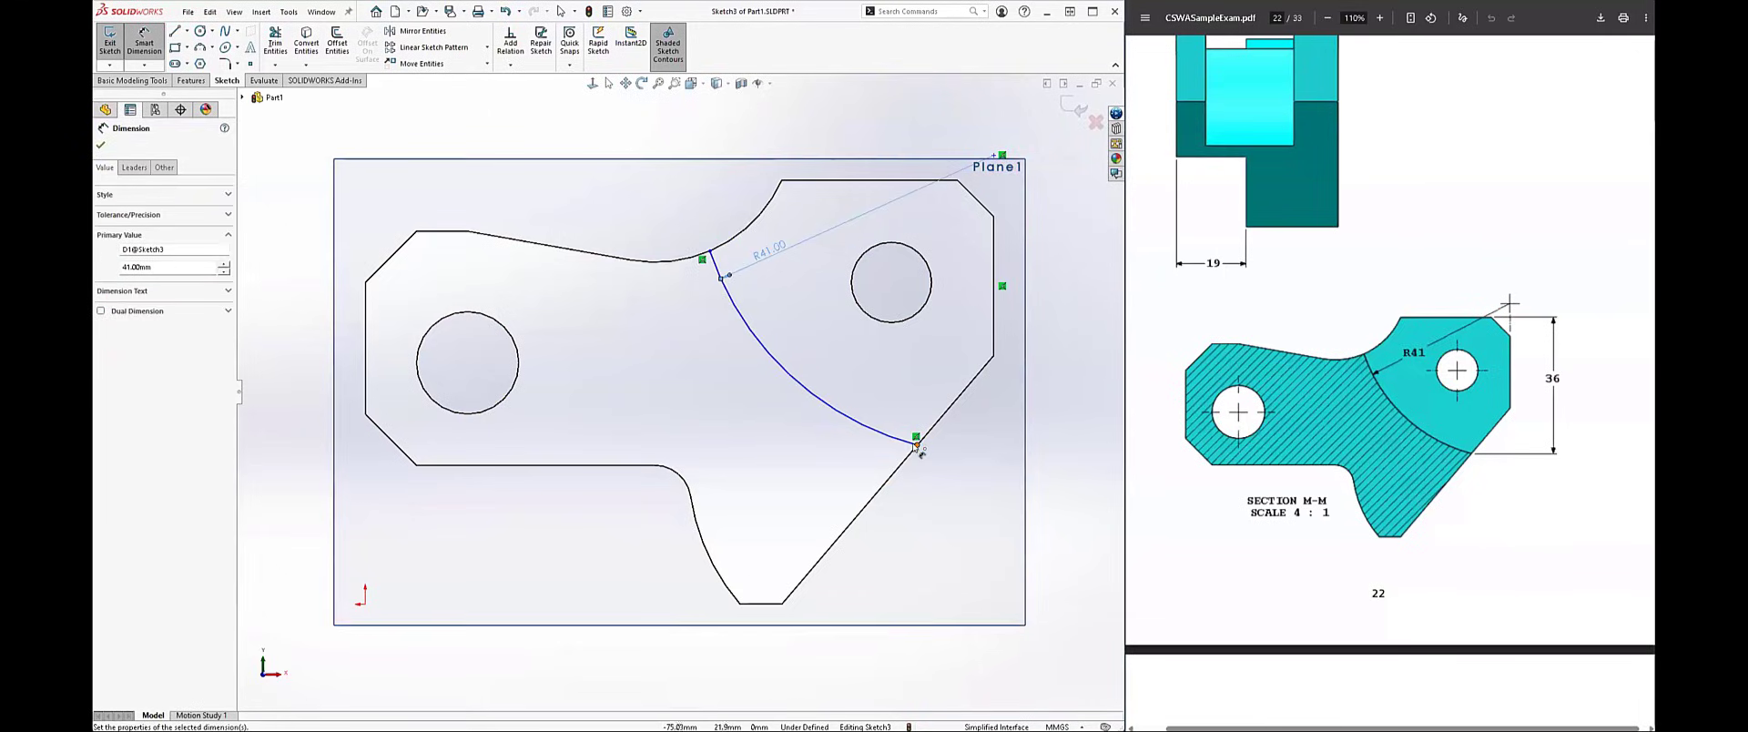
Step: Dimension the arc's lower endpoint 36 mm vertically from the profile's top edge
click(917, 445)
click(948, 181)
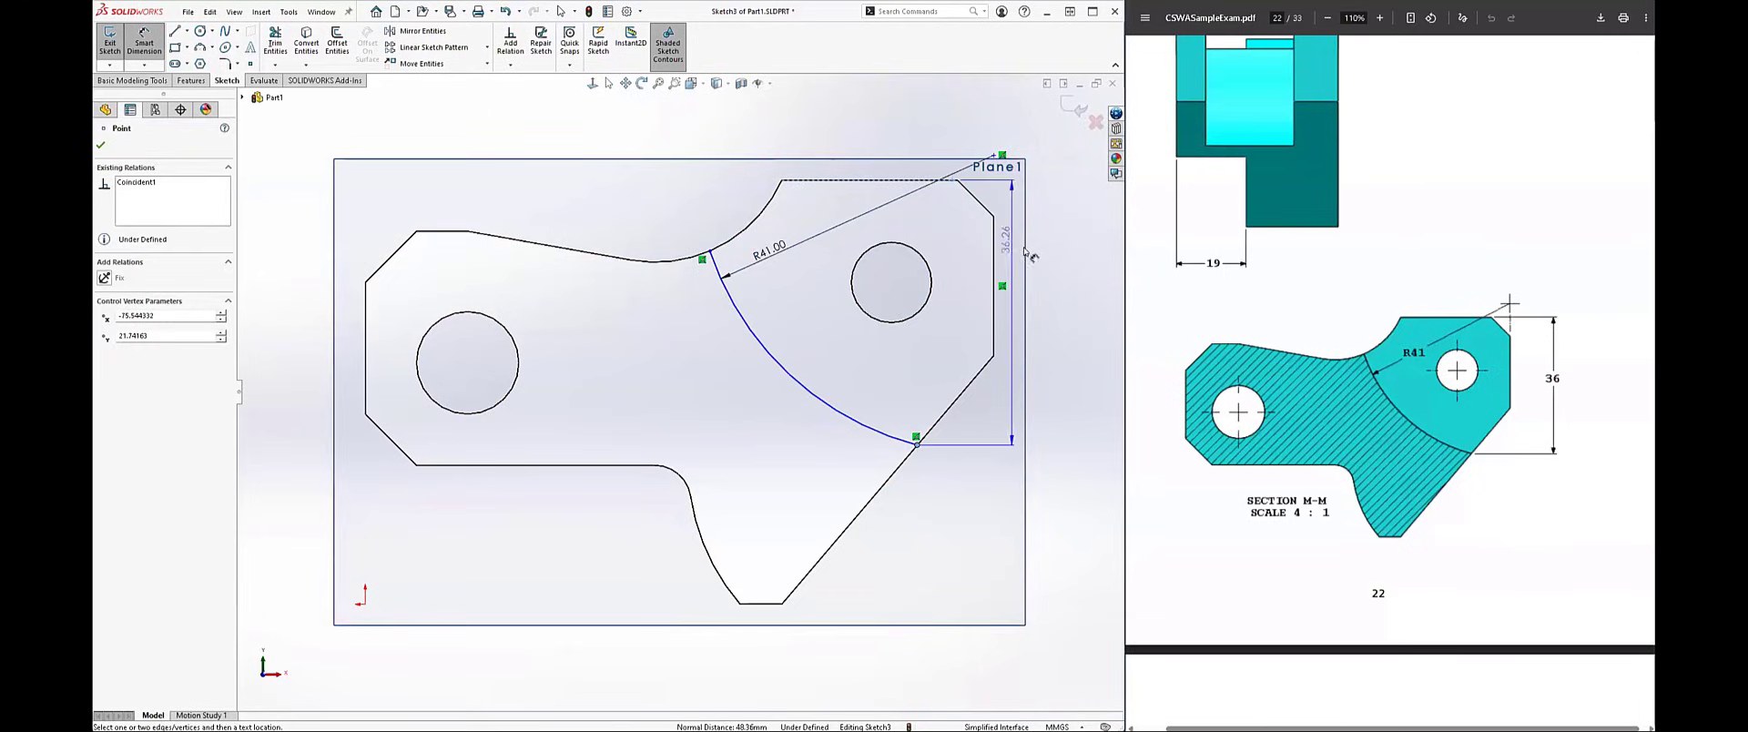
click(1056, 263)
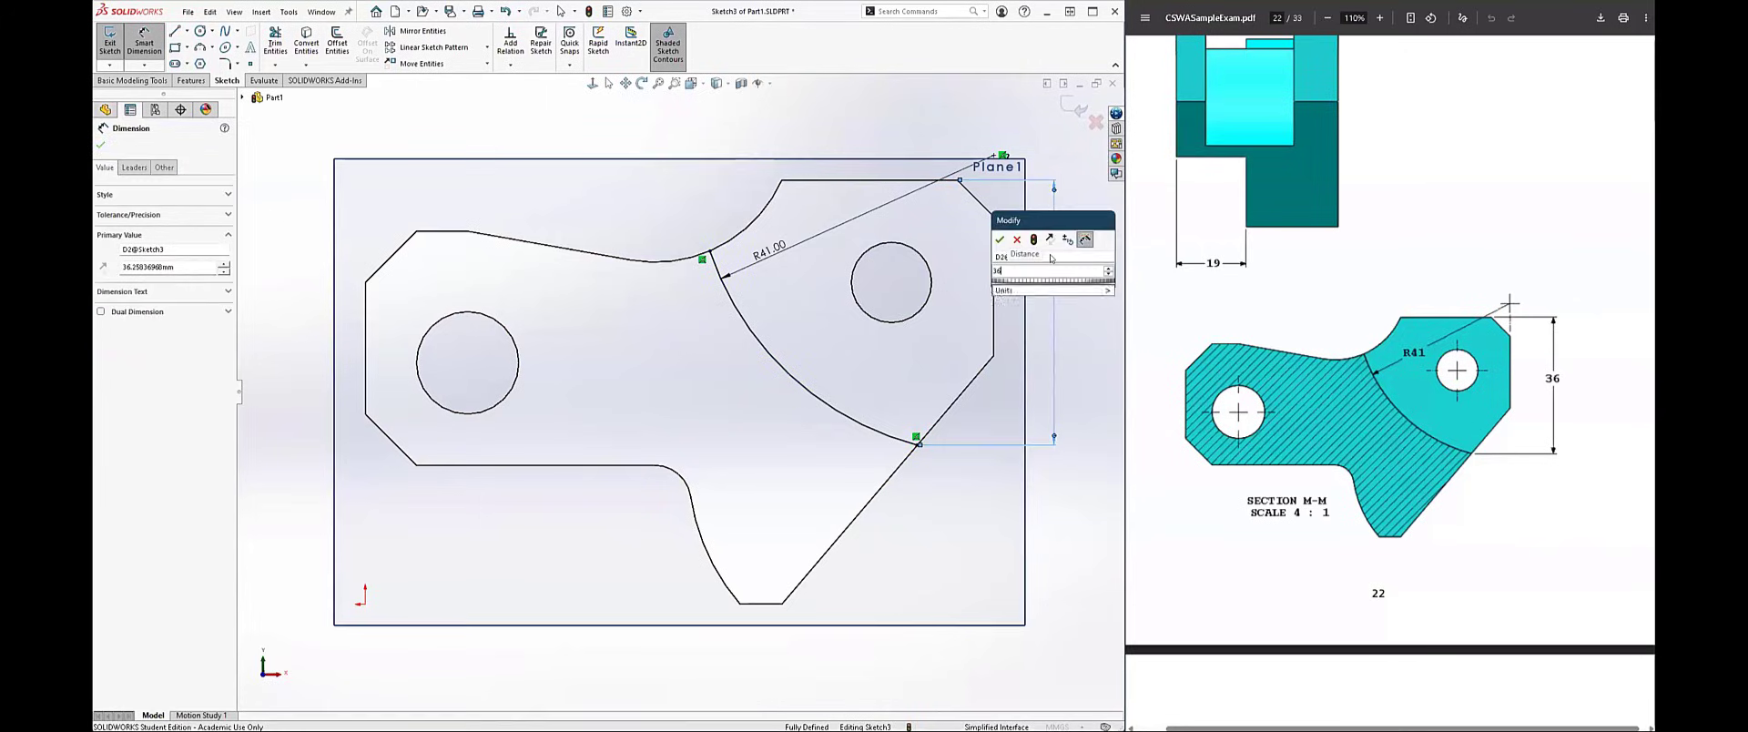
text(36)
key(Return)
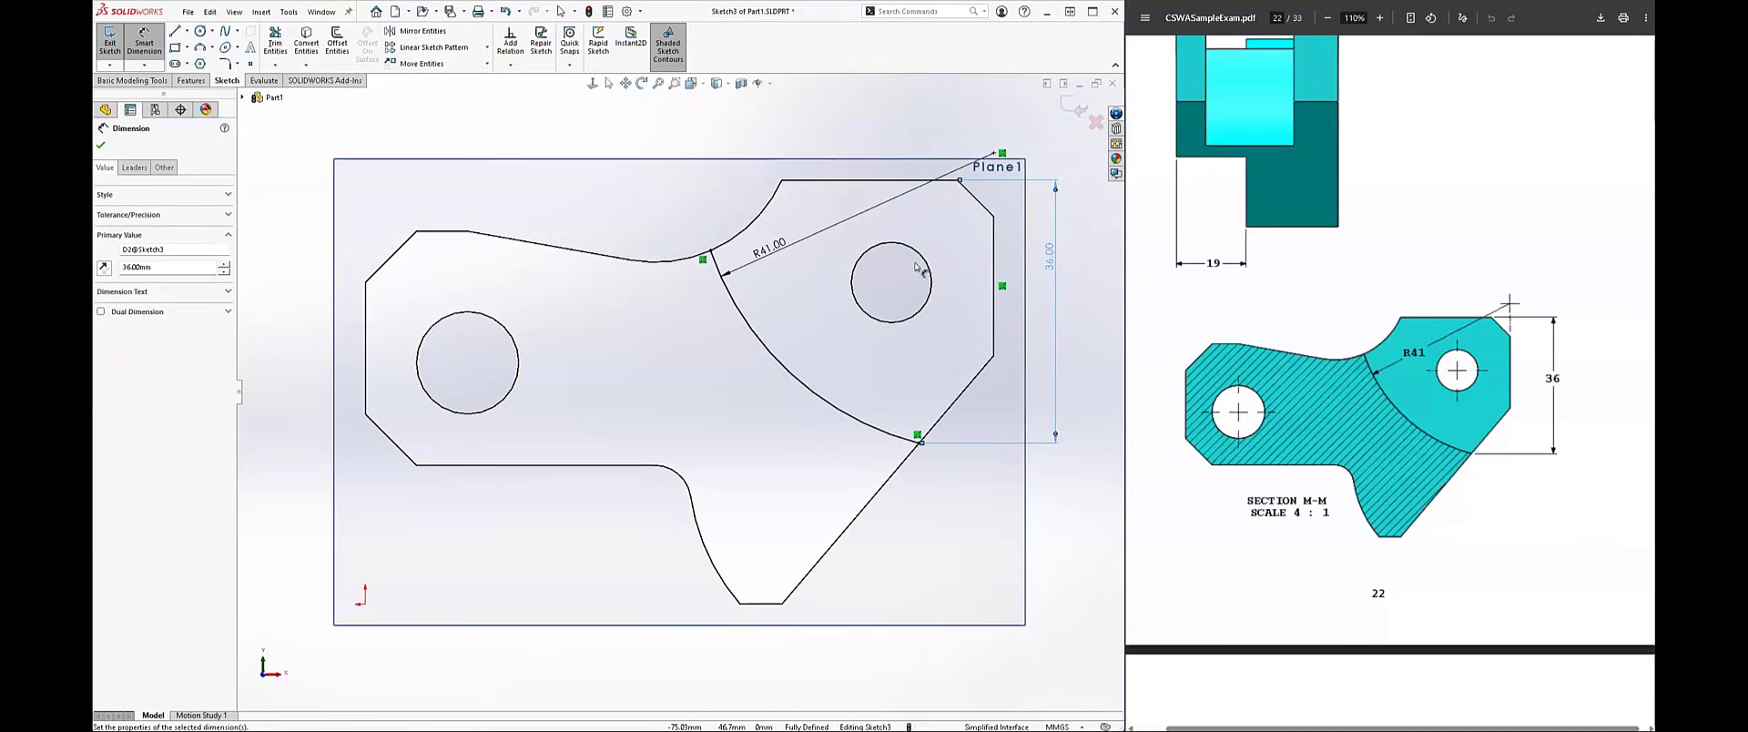
Step: Sketch a spline looping outside the profile from the R41 arc's upper endpoint to its lower endpoint to close the contour
scroll(956, 269, up, 2)
scroll(956, 270, down, 1)
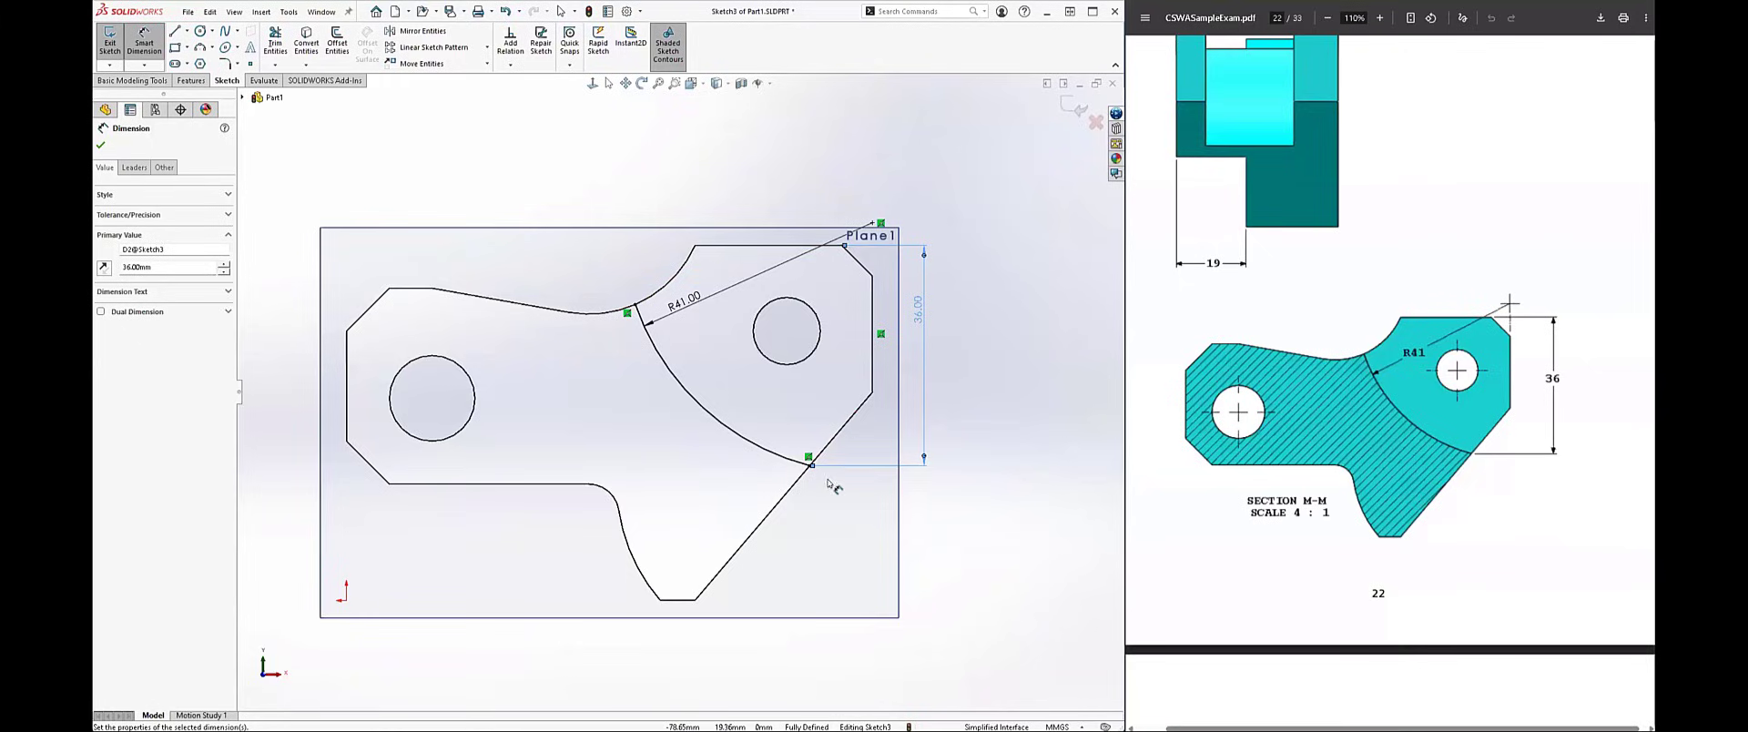
click(224, 31)
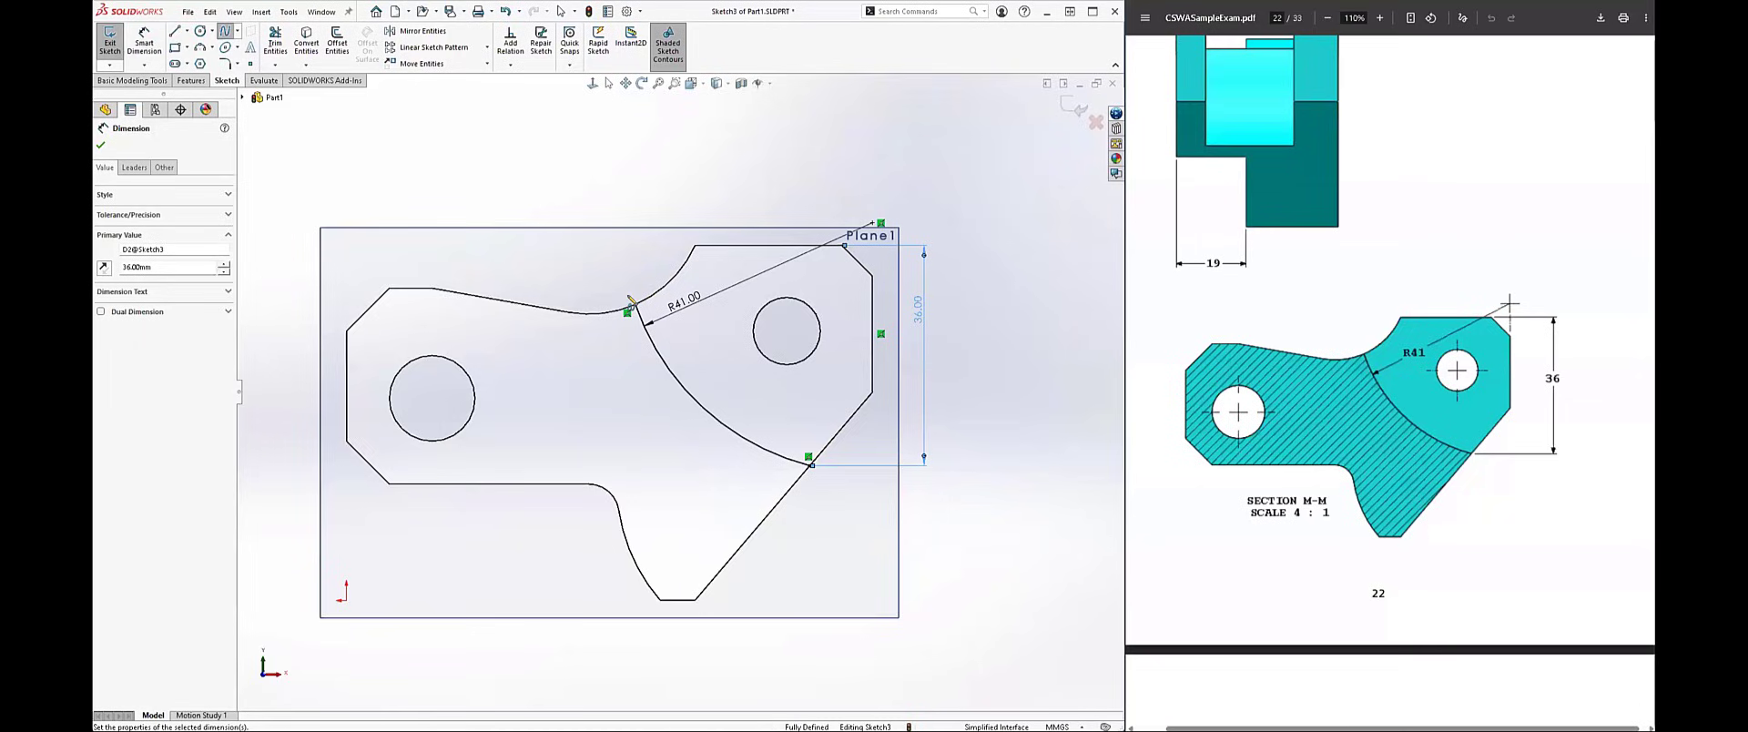
click(716, 138)
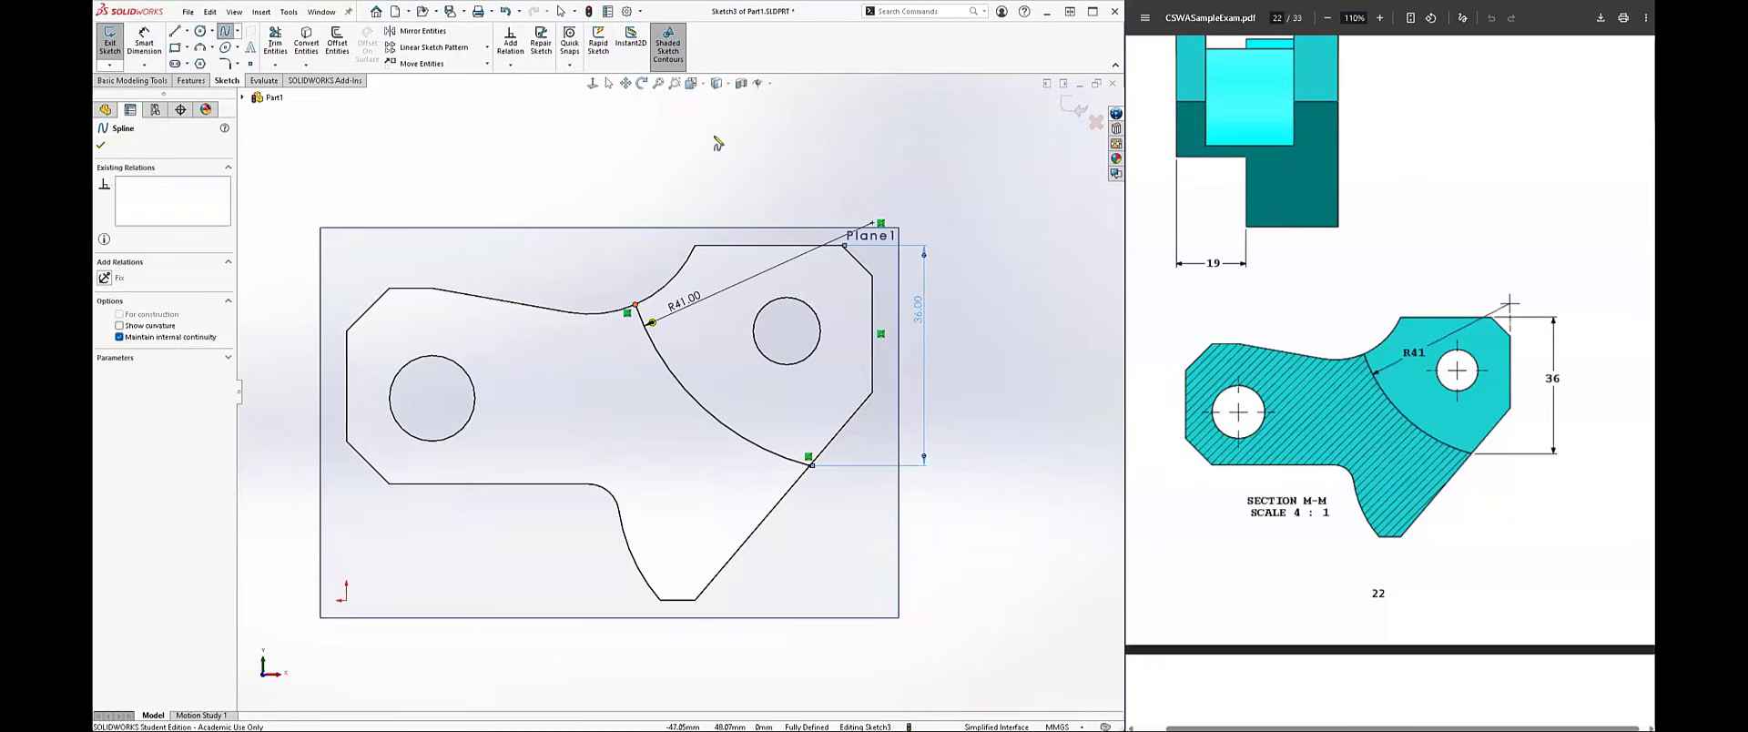
click(989, 151)
click(1061, 465)
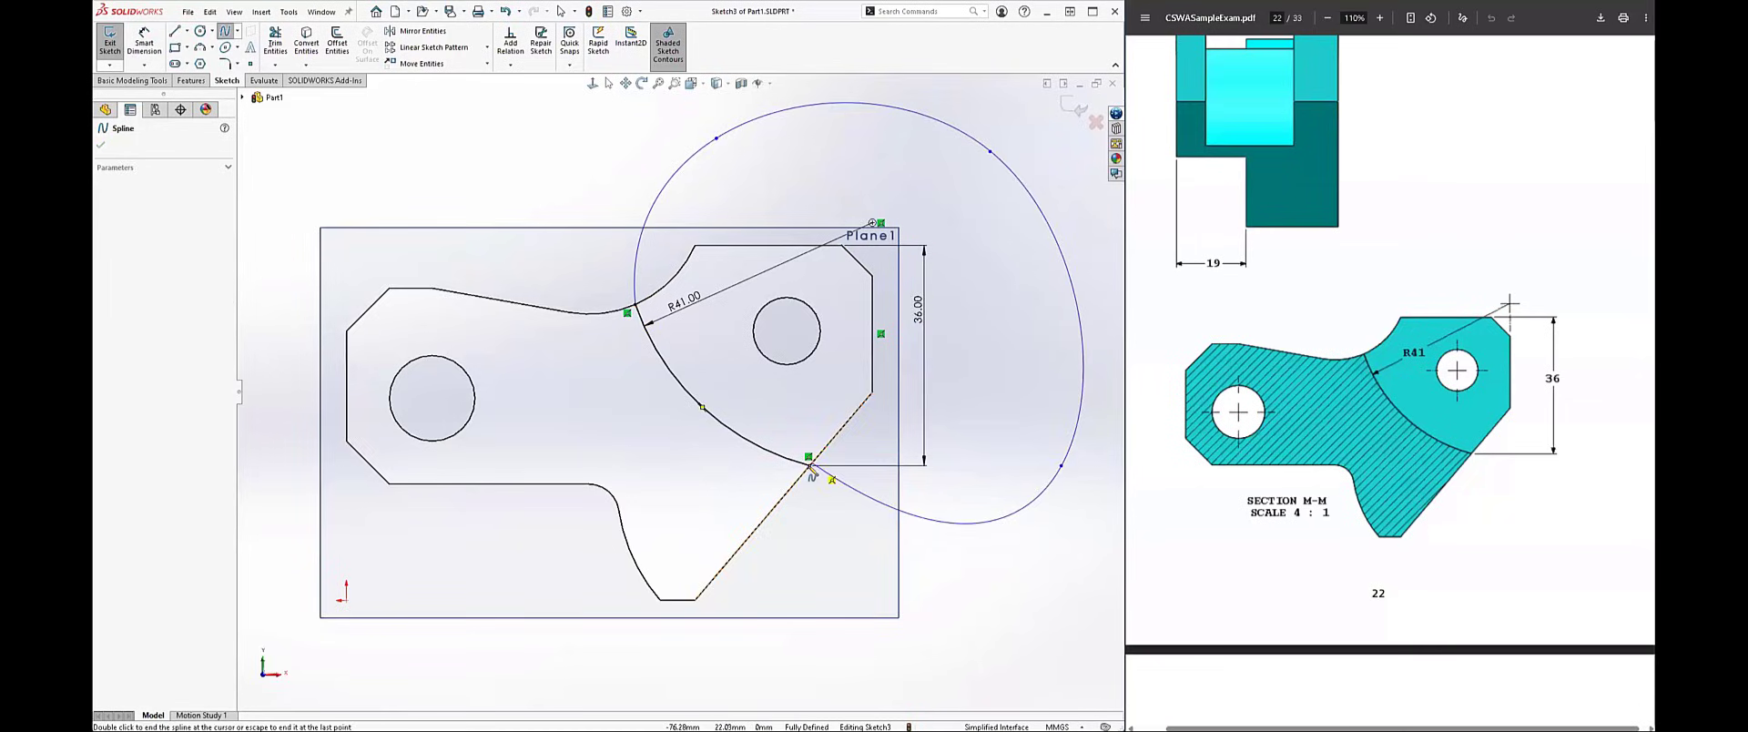
double_click(809, 465)
key(Escape)
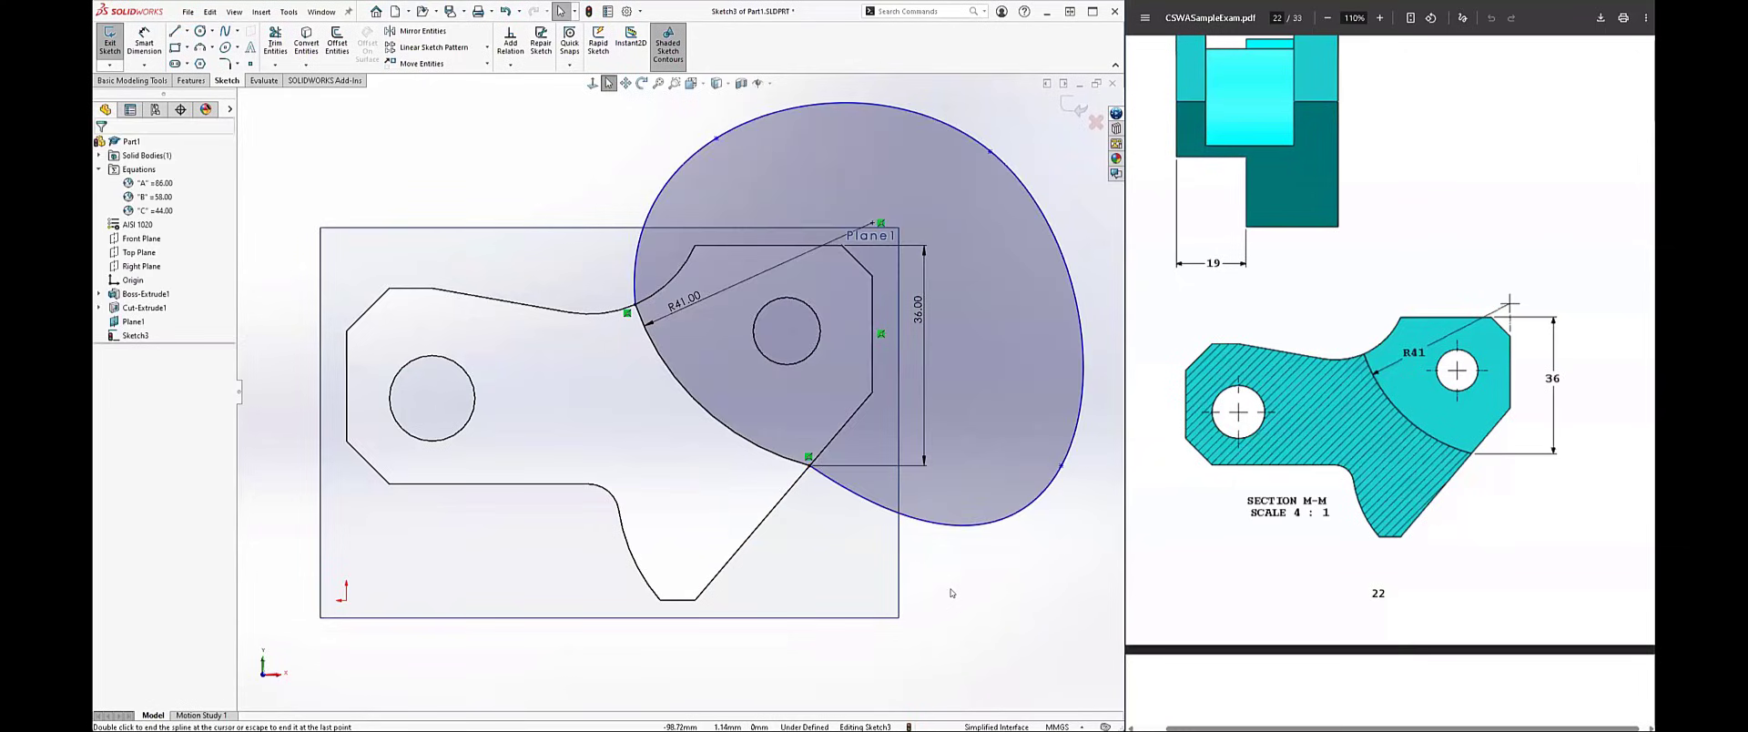
Step: Delete the closing spline and undo the R41 arc with its dimensions and relations, leaving the sketch empty
click(963, 525)
key(Delete)
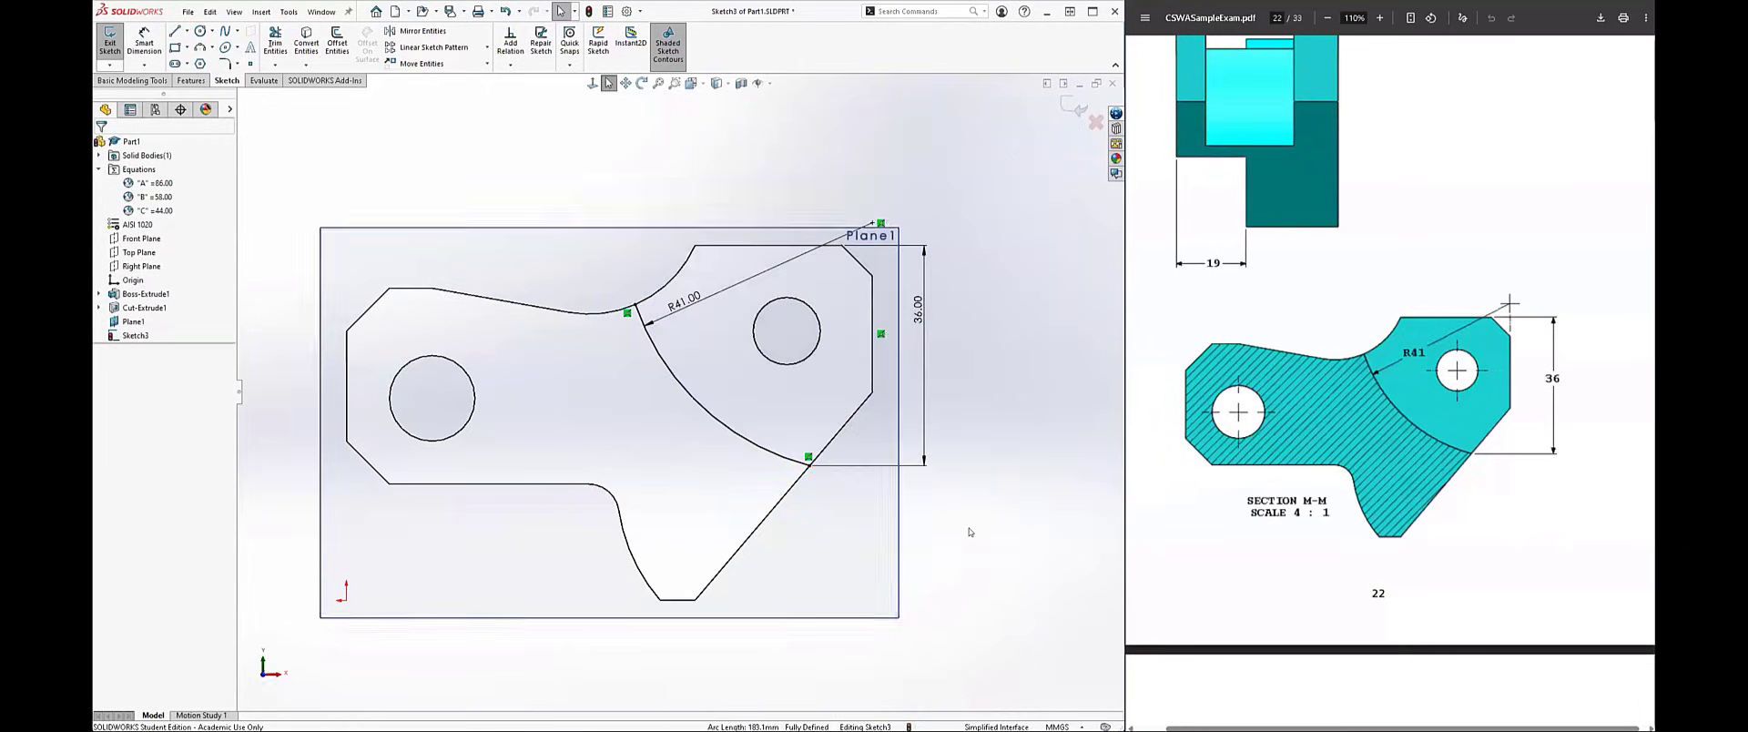
key(ctrl+z)
key(ctrl+z)
key(ctrl+z)
key(ctrl+z)
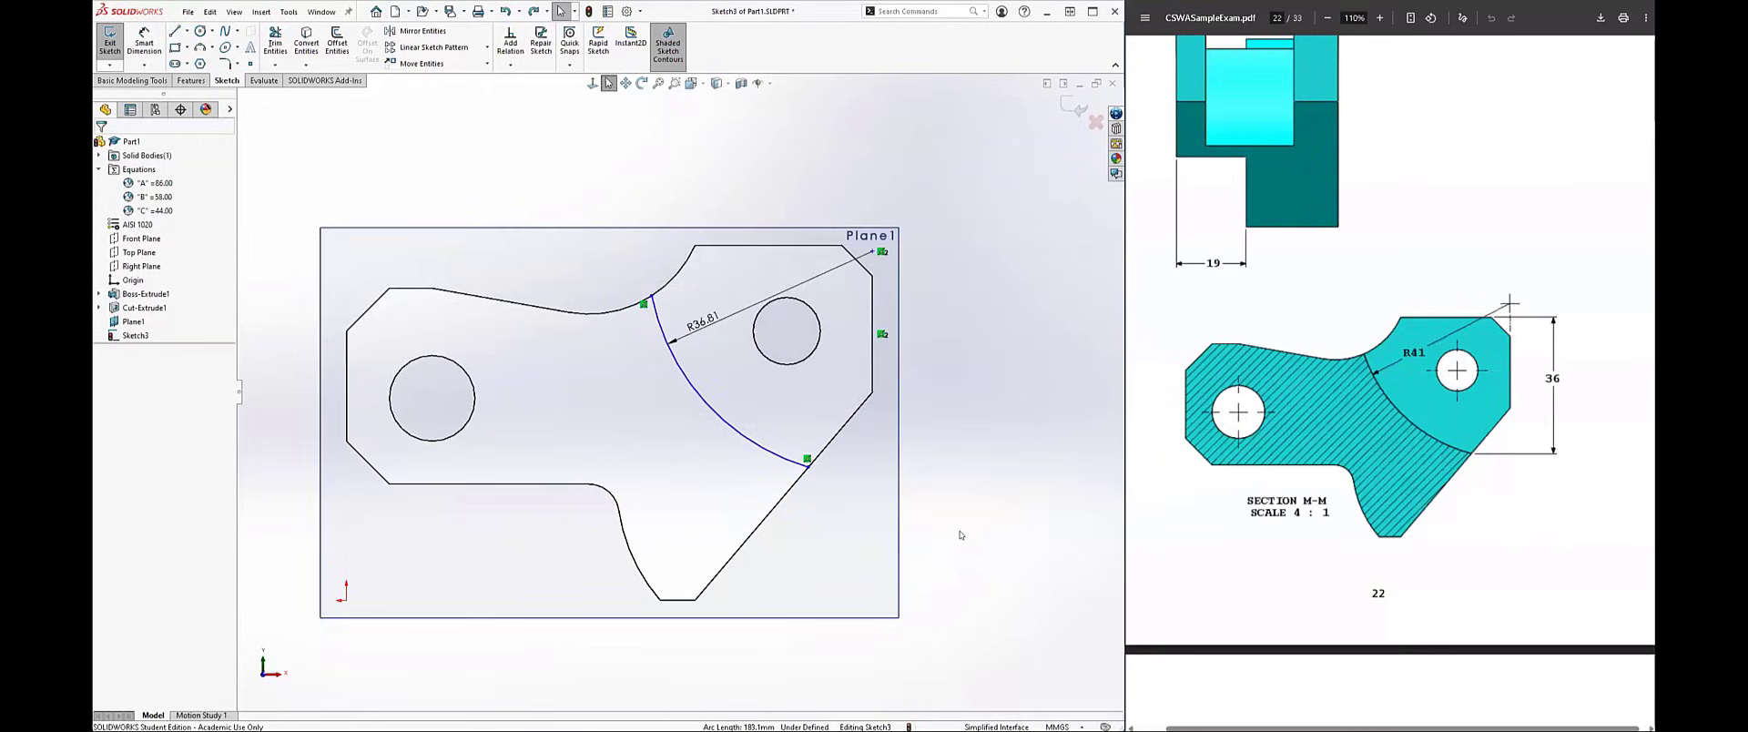
key(ctrl+z)
key(ctrl+z)
key(ctrl+z)
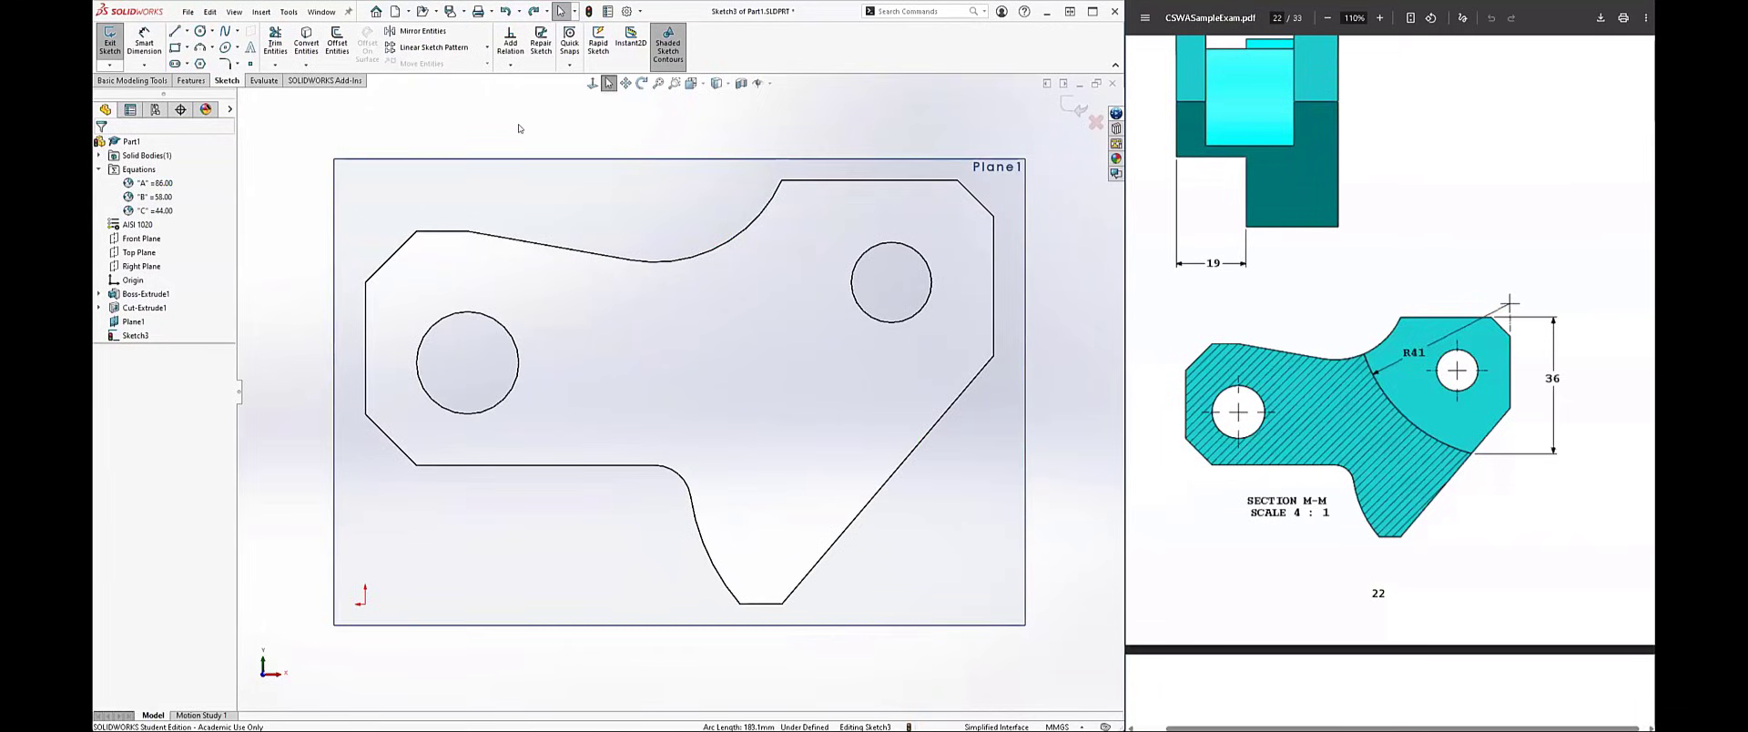
Step: Sketch a circle of about 80 mm diameter centred just above the profile's right vertical edge, enclosing the 11 mm hole
click(201, 31)
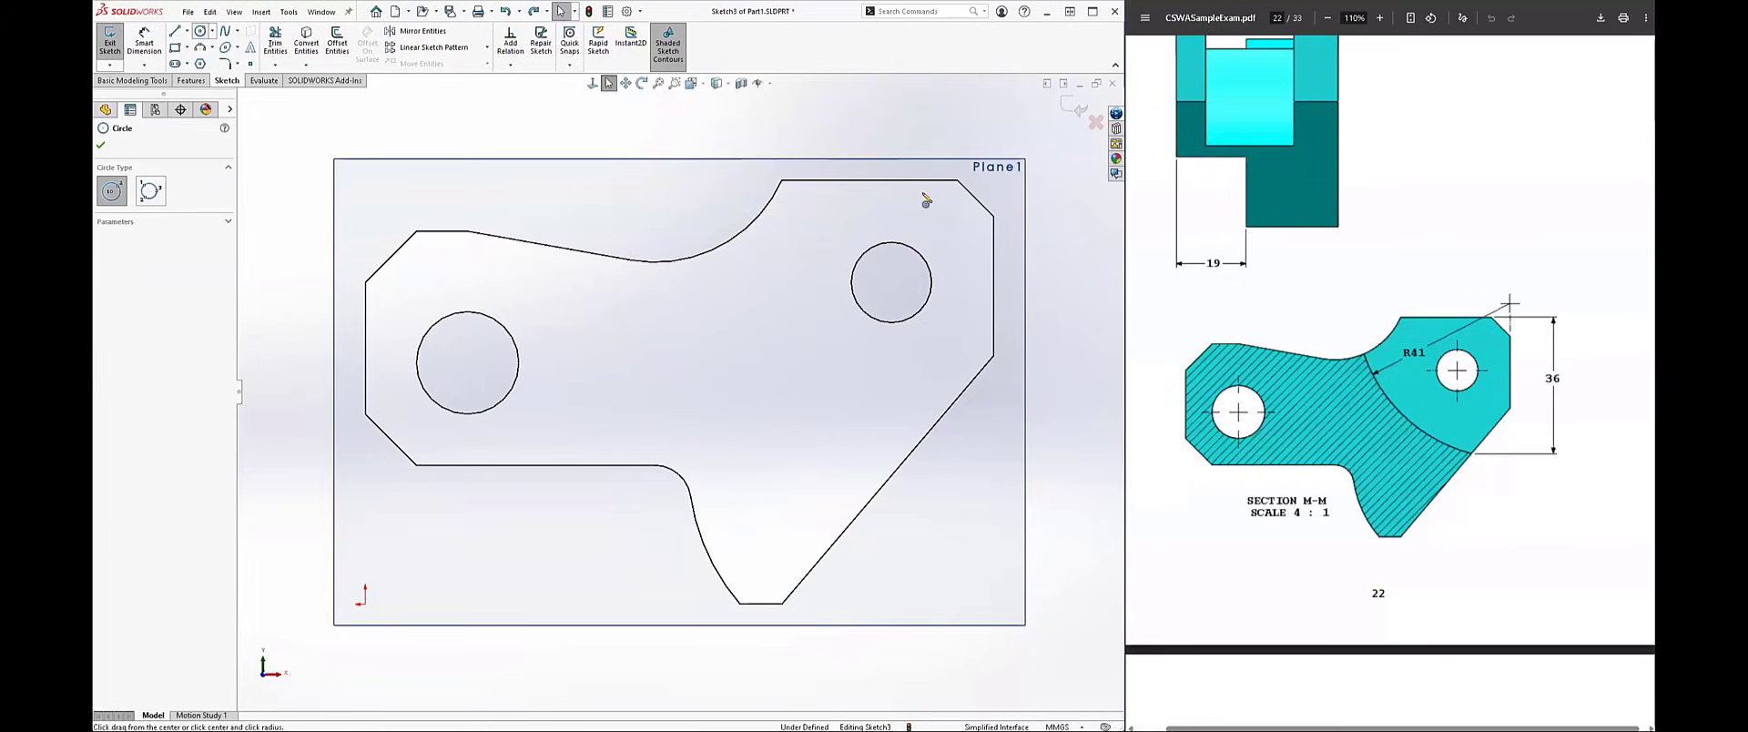
click(996, 177)
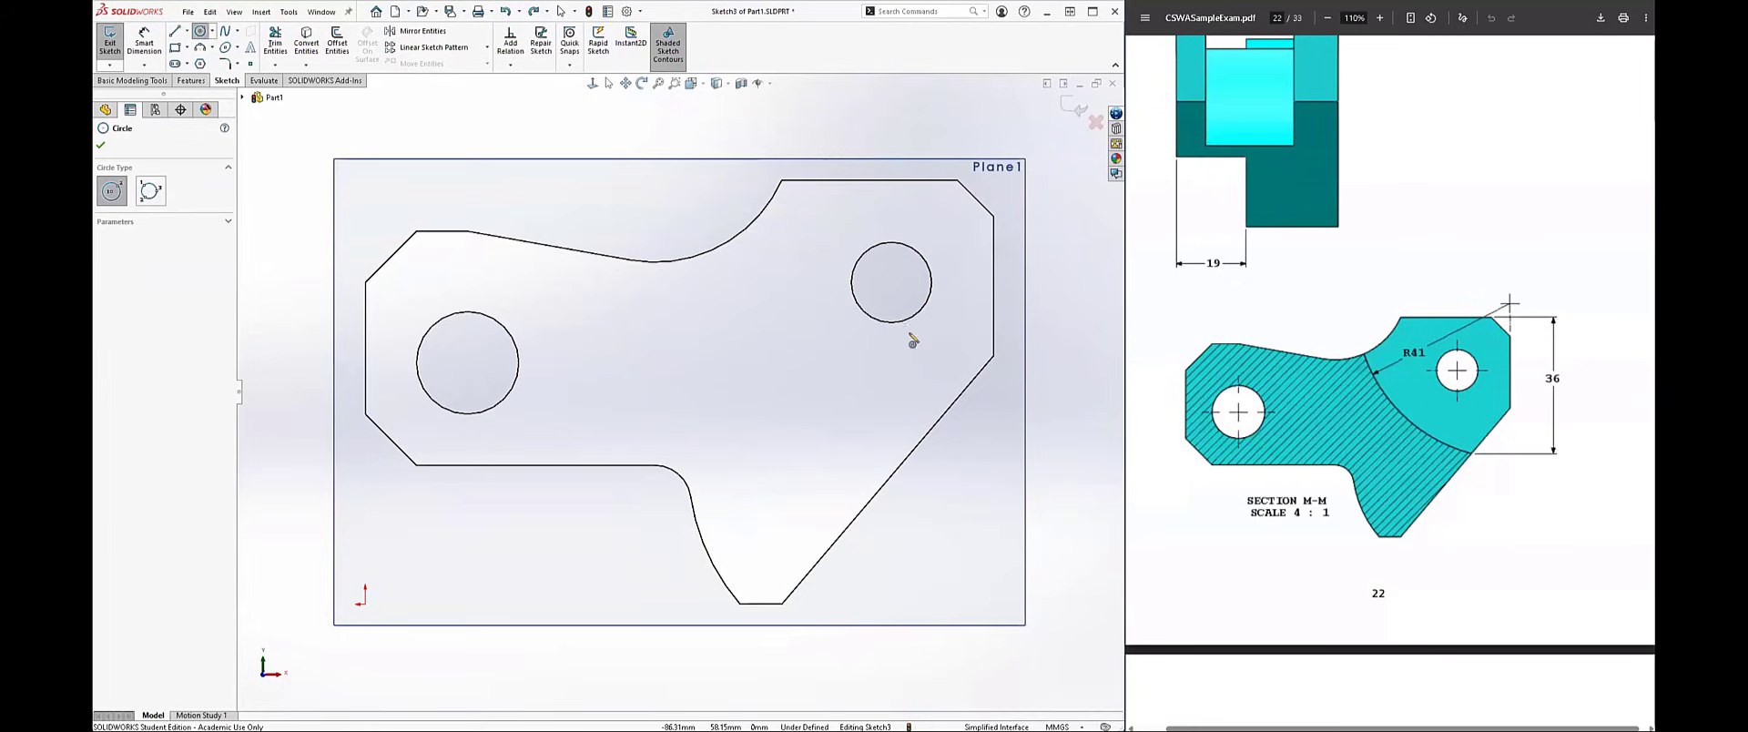
click(826, 421)
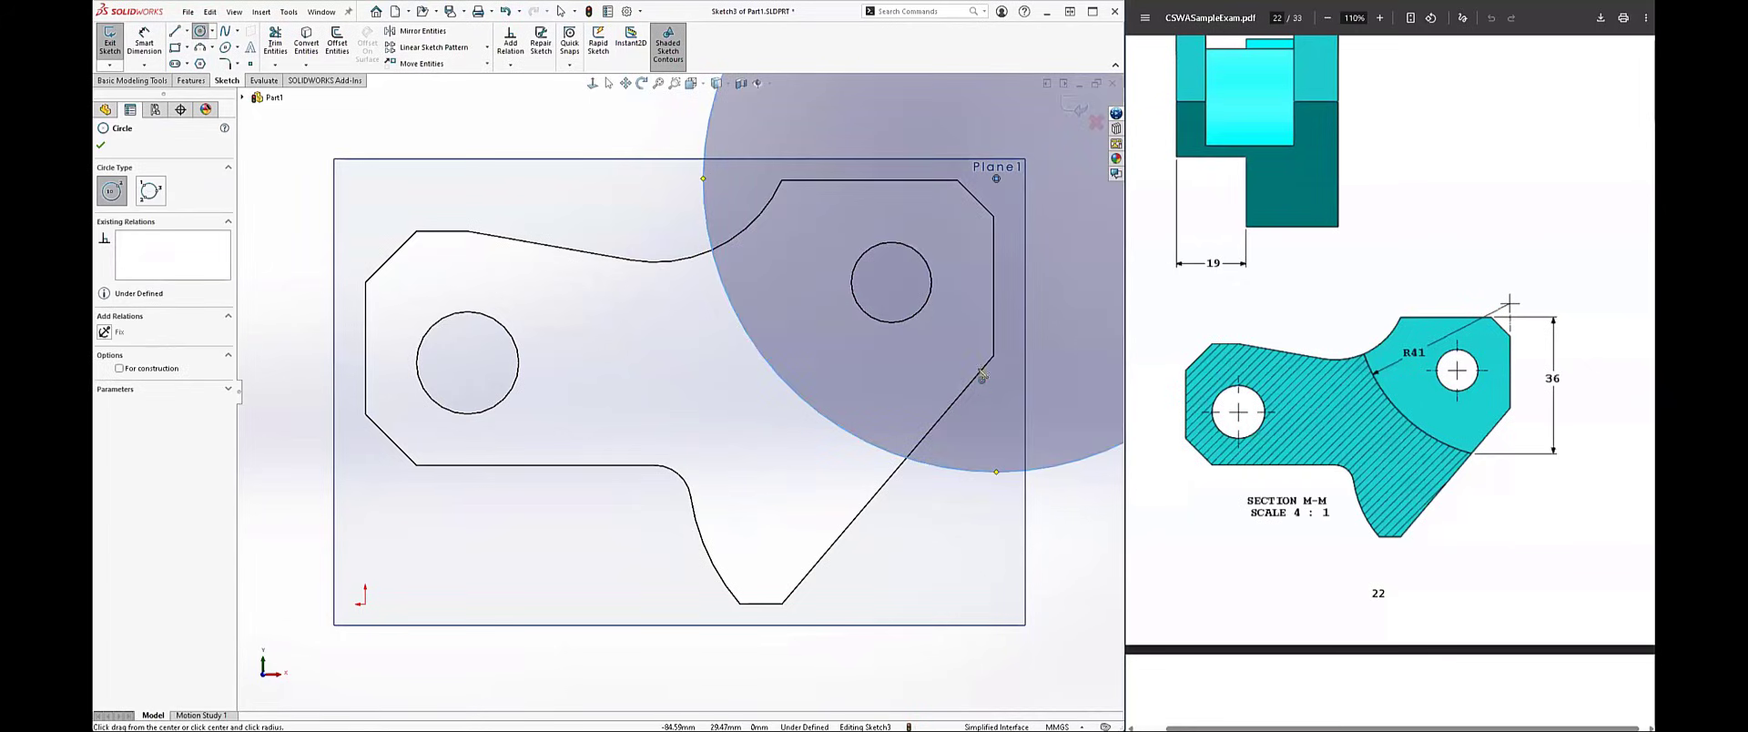
key(z)
key(Escape)
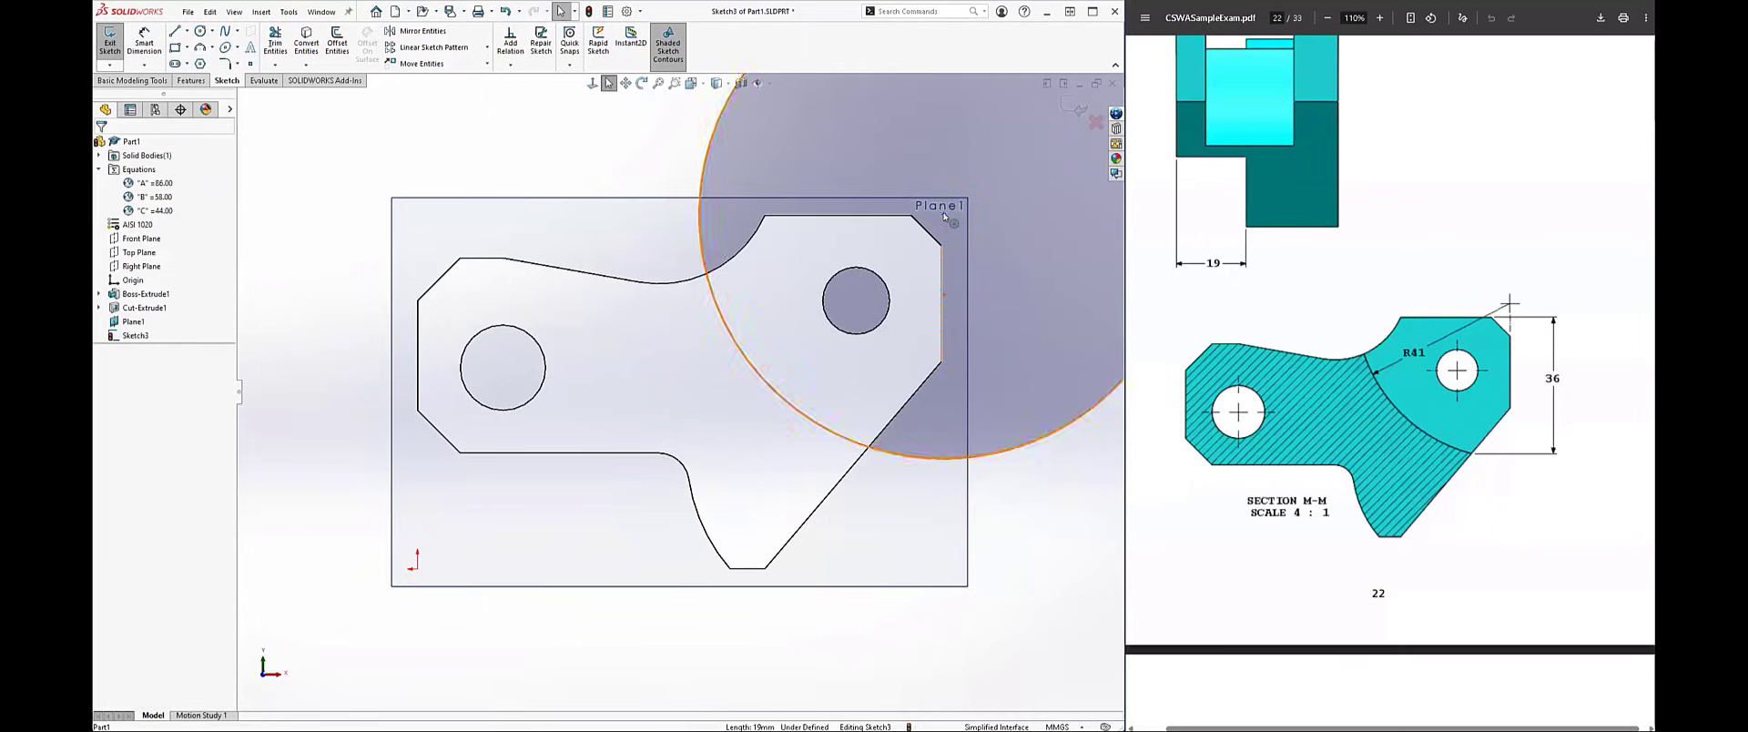
Step: Make the circle's centre coincident with the profile's right vertical edge
click(943, 219)
ctrl+click(943, 215)
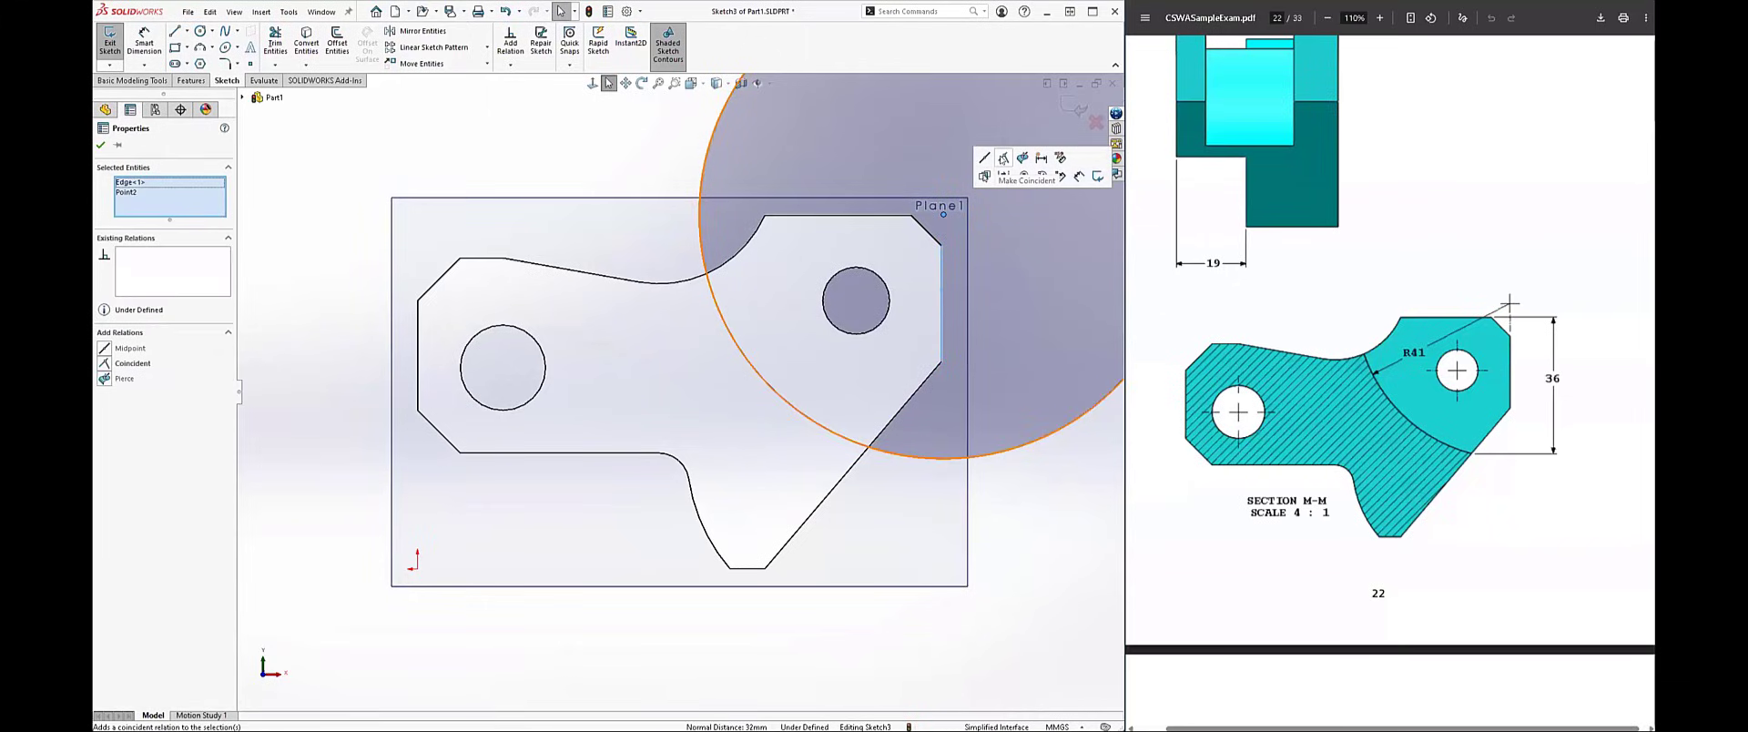
click(1002, 158)
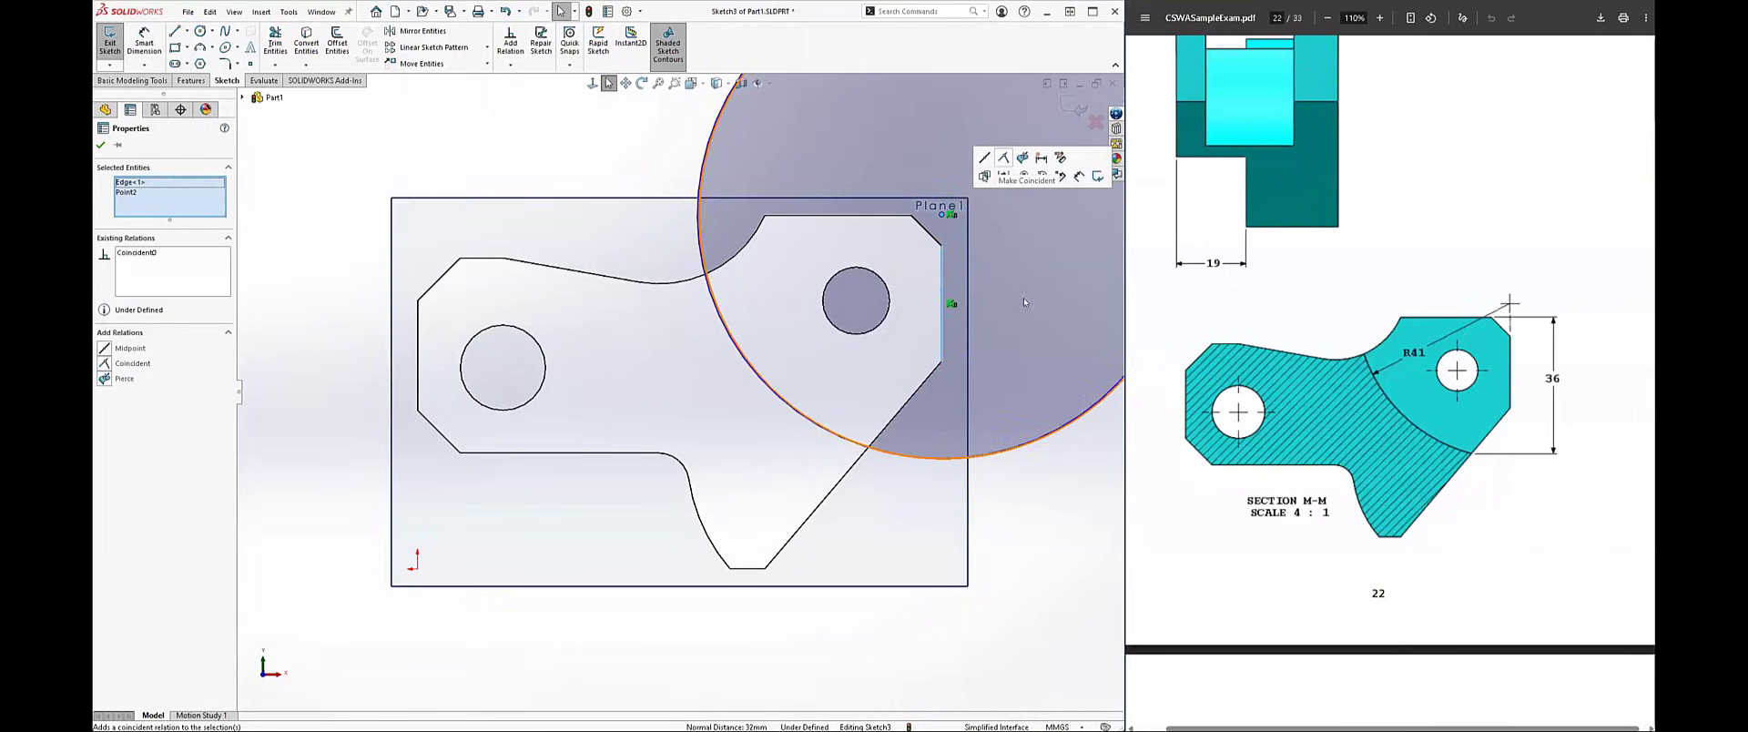
click(927, 463)
Step: Dimension the circle's diameter and try to define it with the equation =41*2
mouse_move(1020, 552)
right_down()
mouse_move(1023, 517)
mouse_move(1034, 554)
right_up()
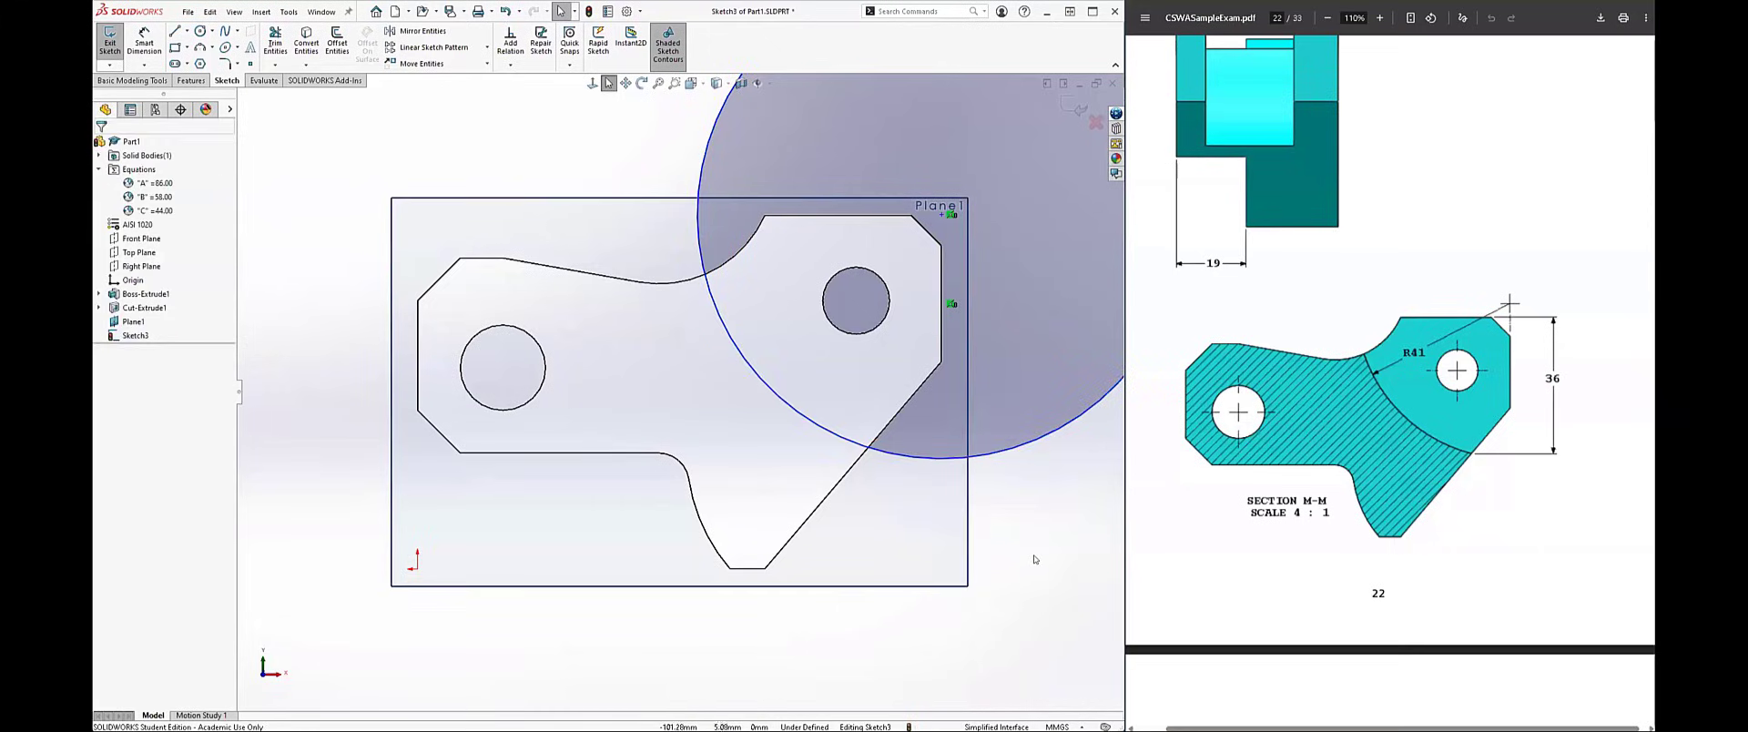
click(1009, 454)
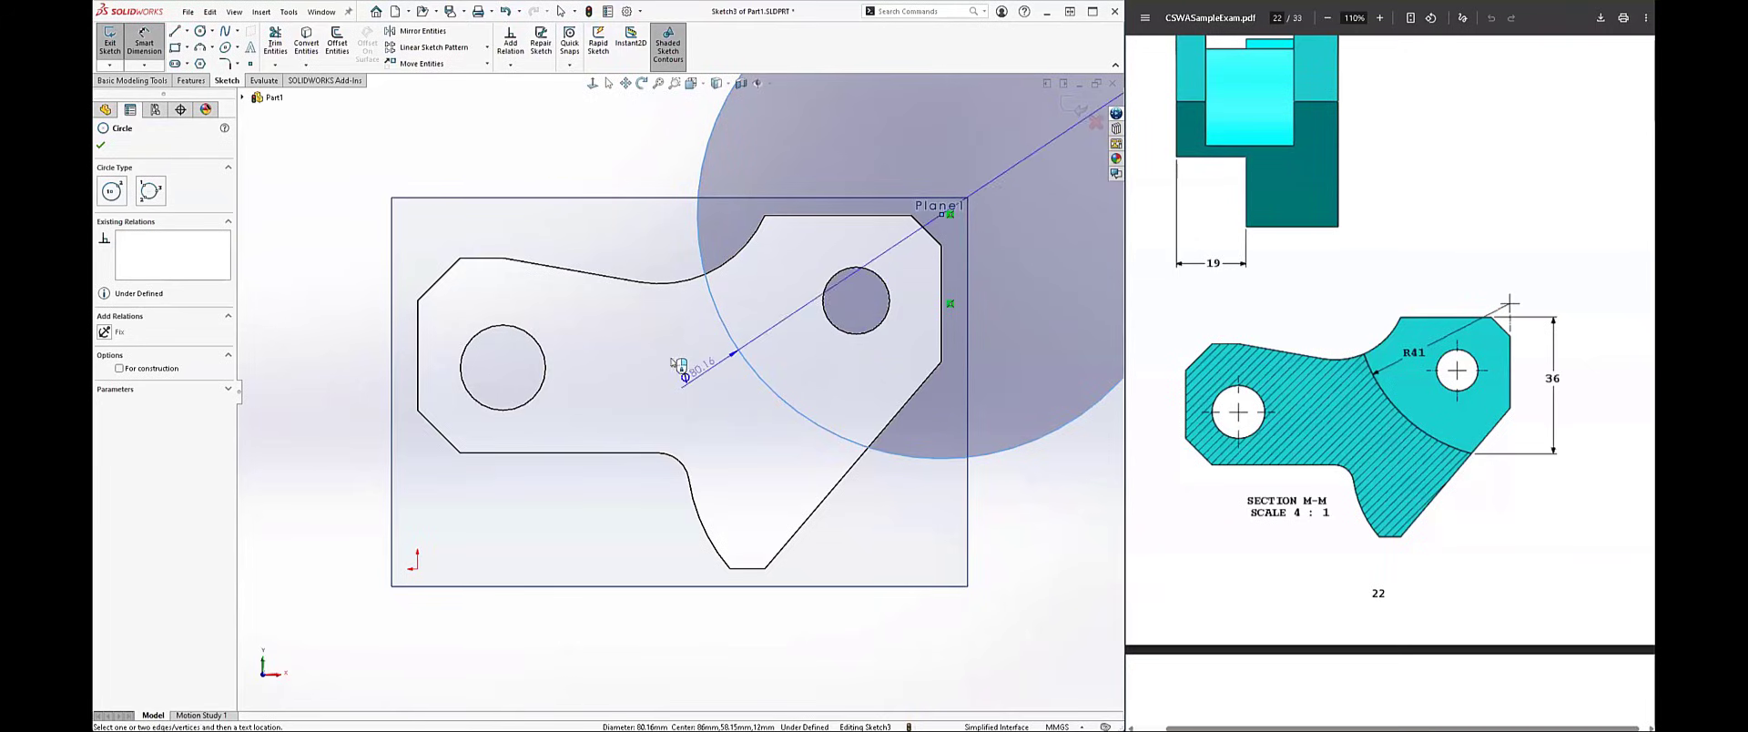
click(725, 362)
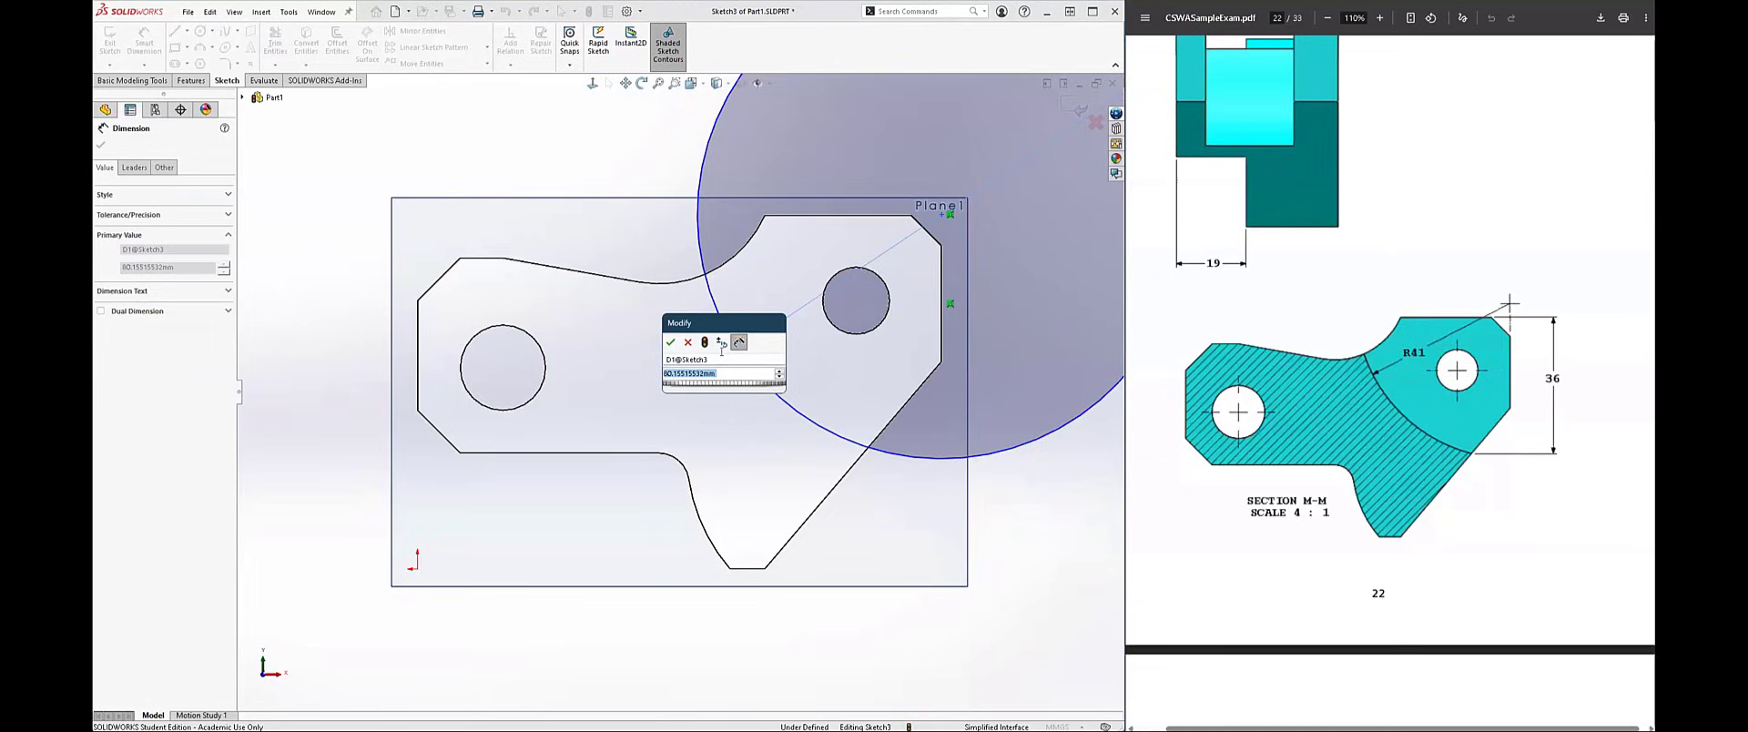
text(=)
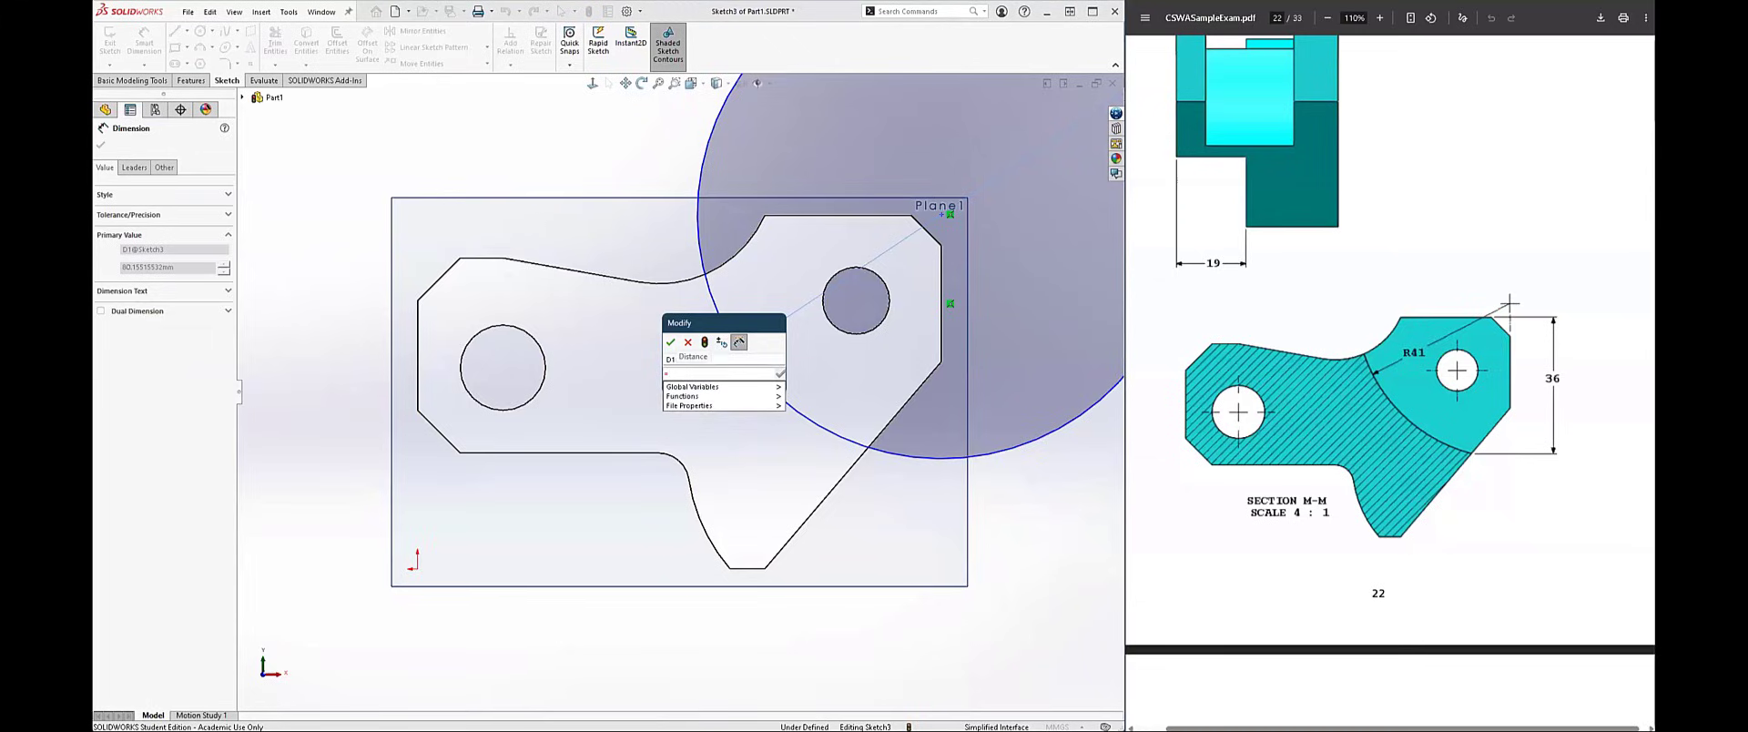
text(41*2)
key(Return)
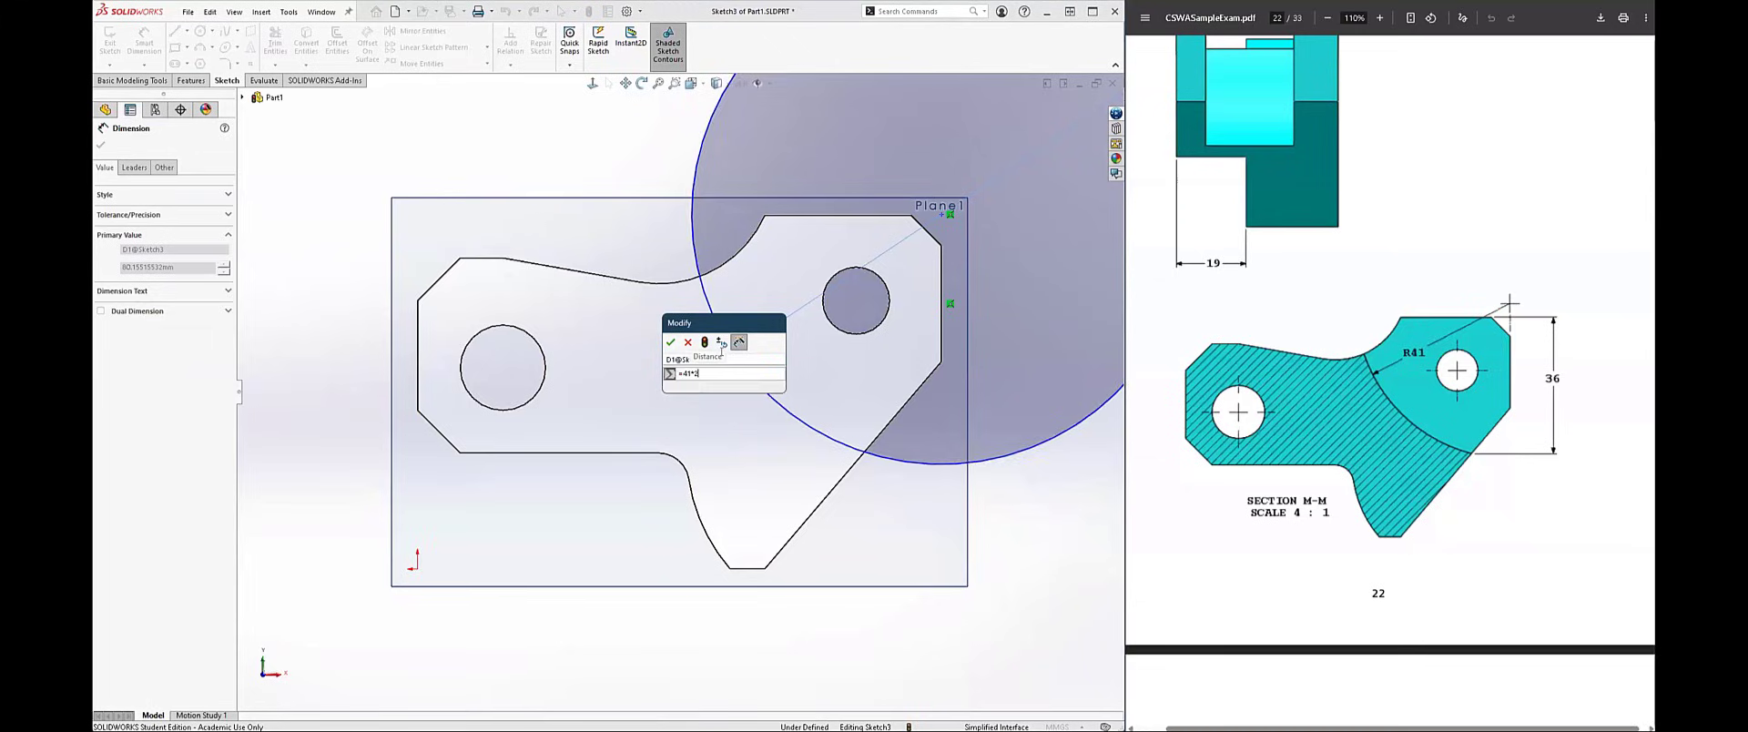
key(Escape)
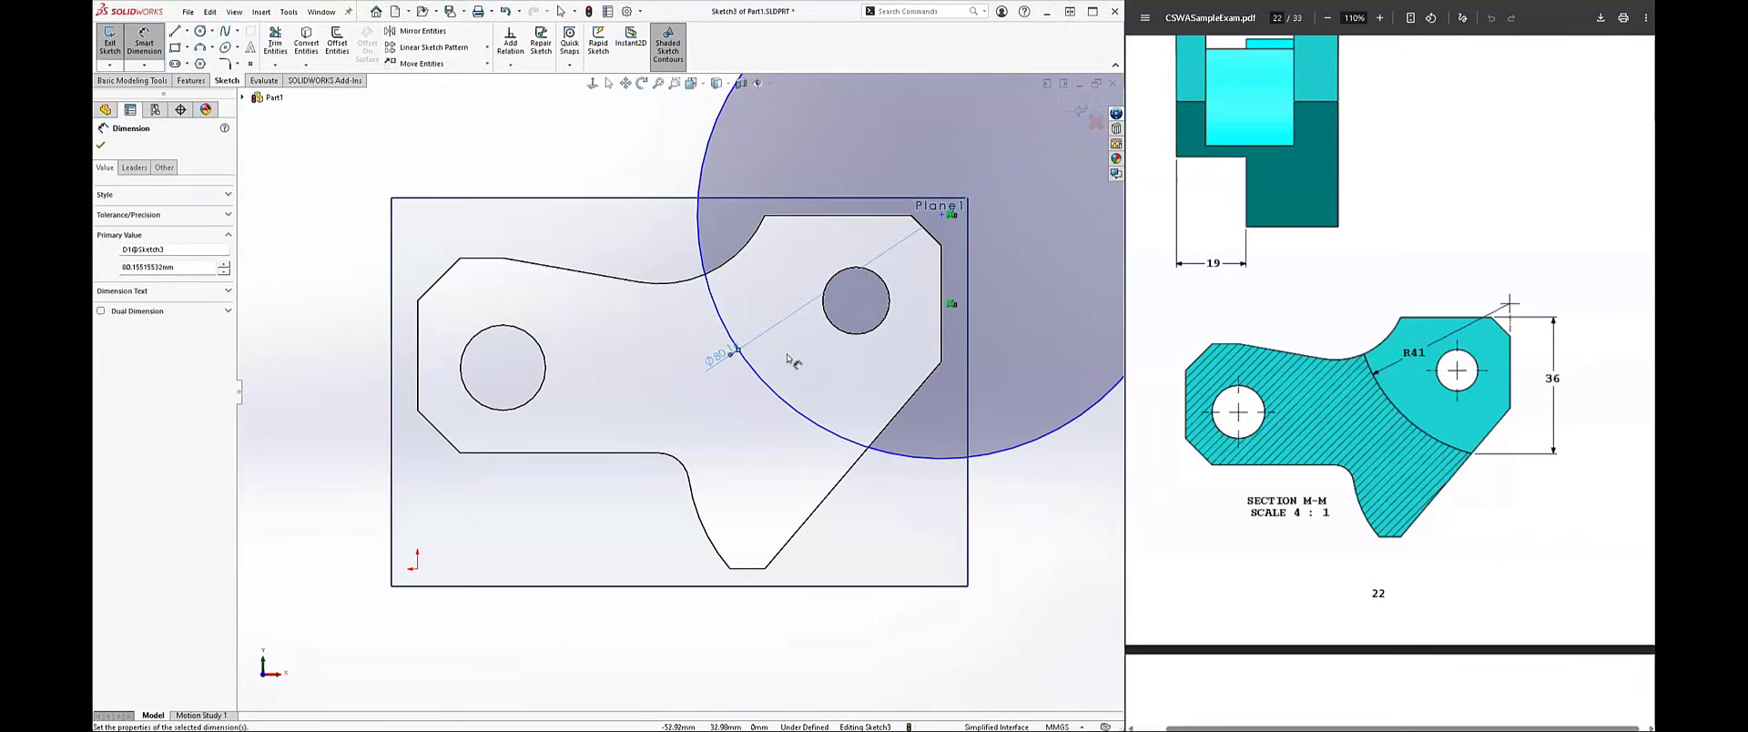
Step: Set the circle's diameter dimension to 82 mm
double_click(716, 350)
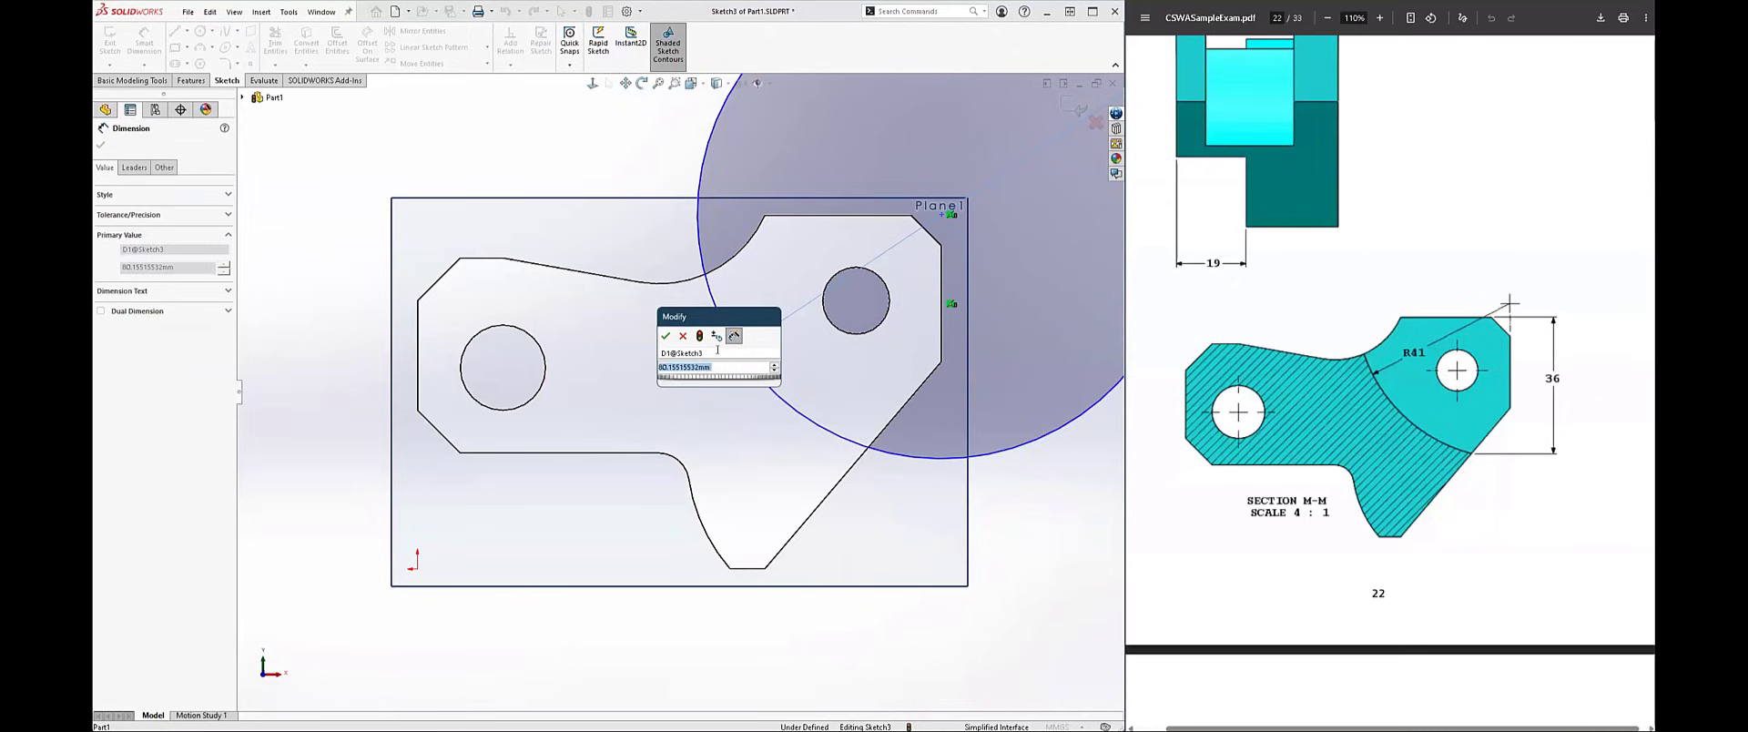
text(82)
key(Return)
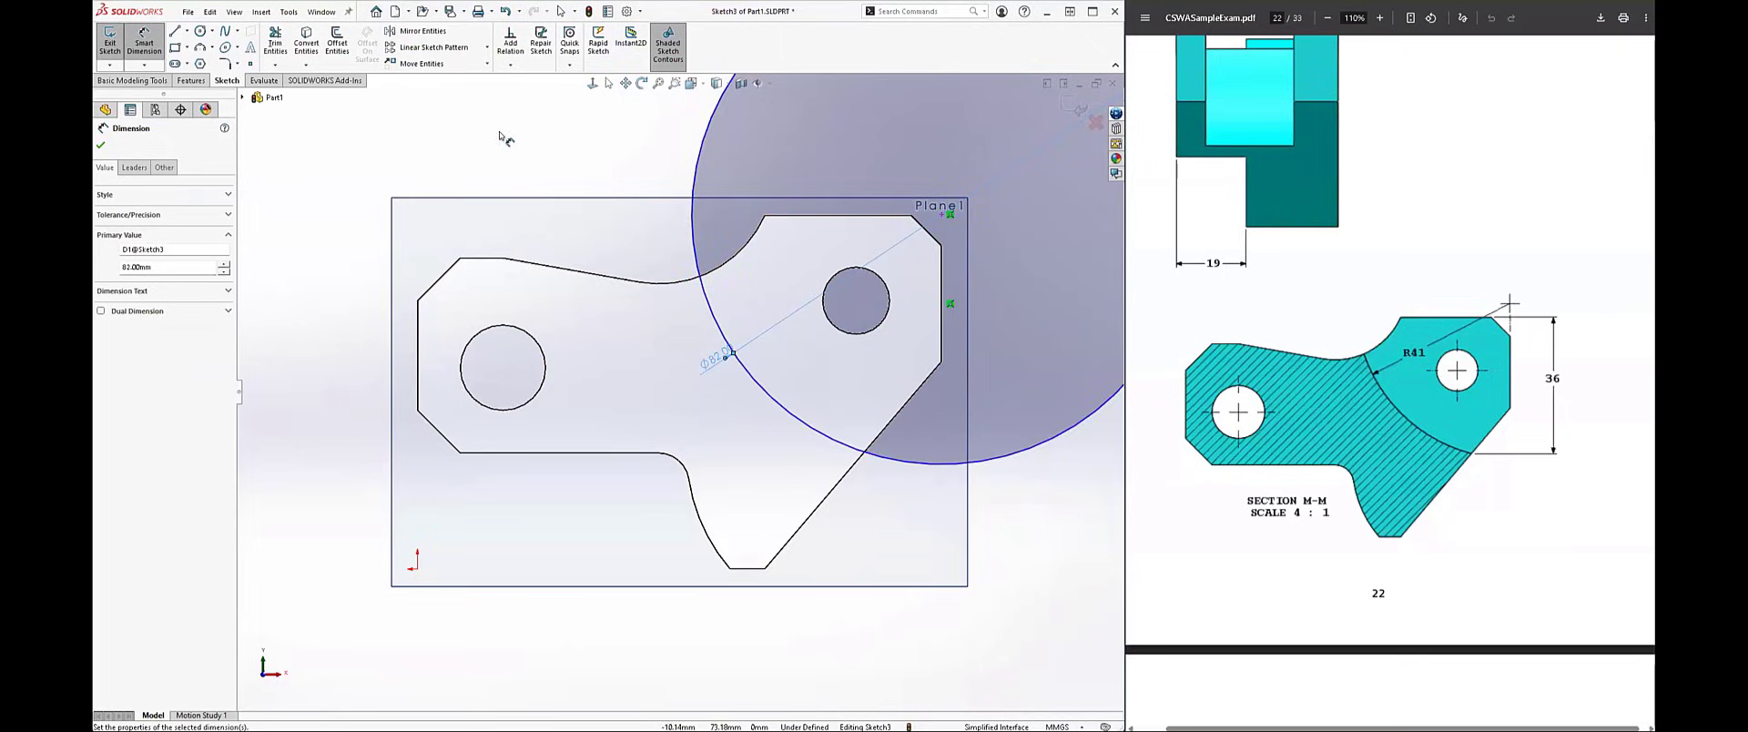
key(Escape)
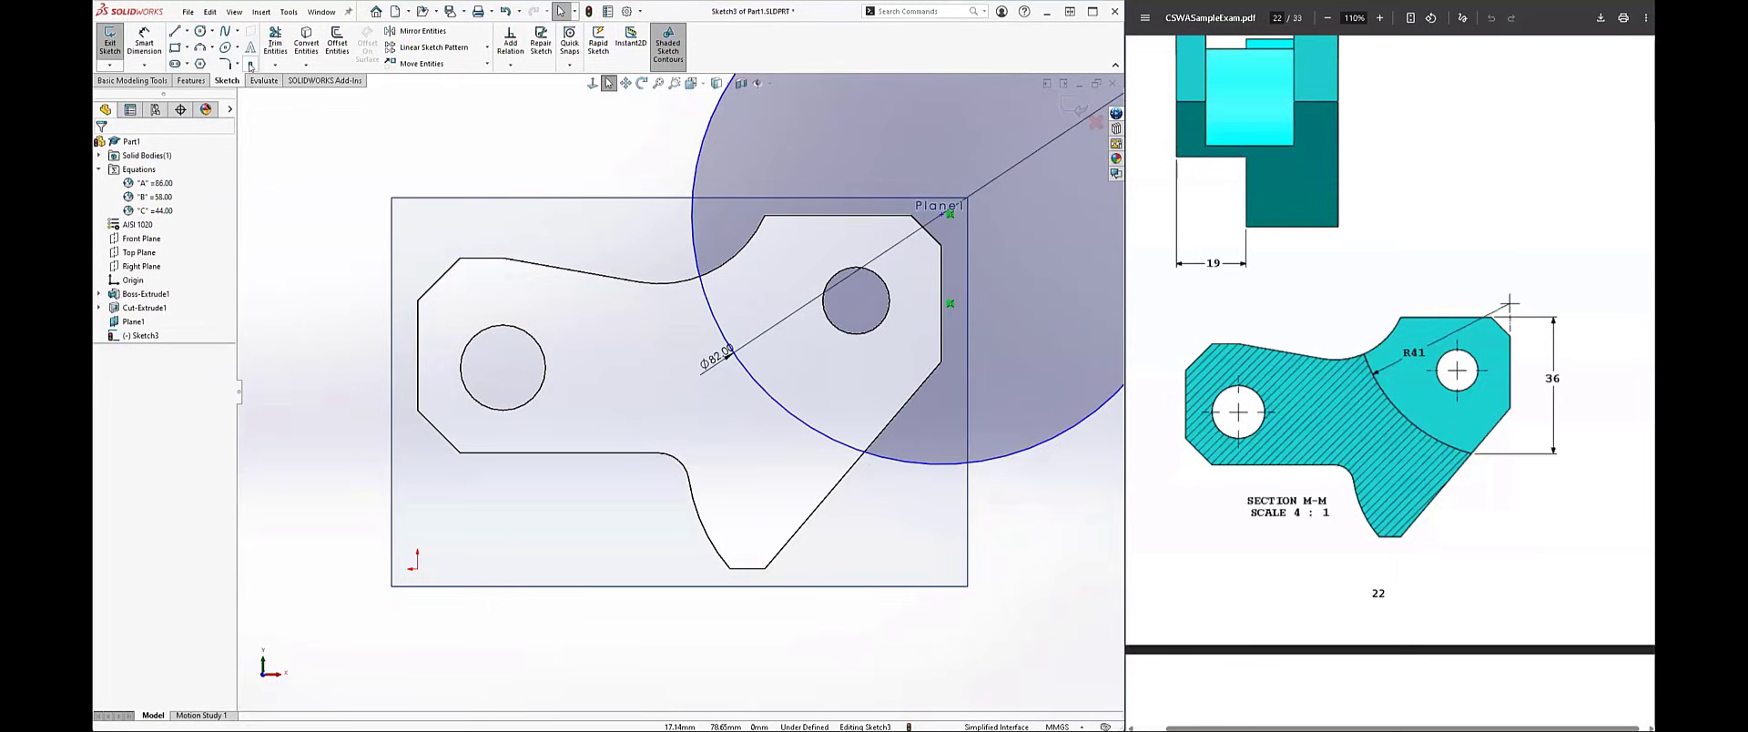
Step: Place a sketch point near the slanted edge and make it coincident with both that edge and the circle
click(250, 65)
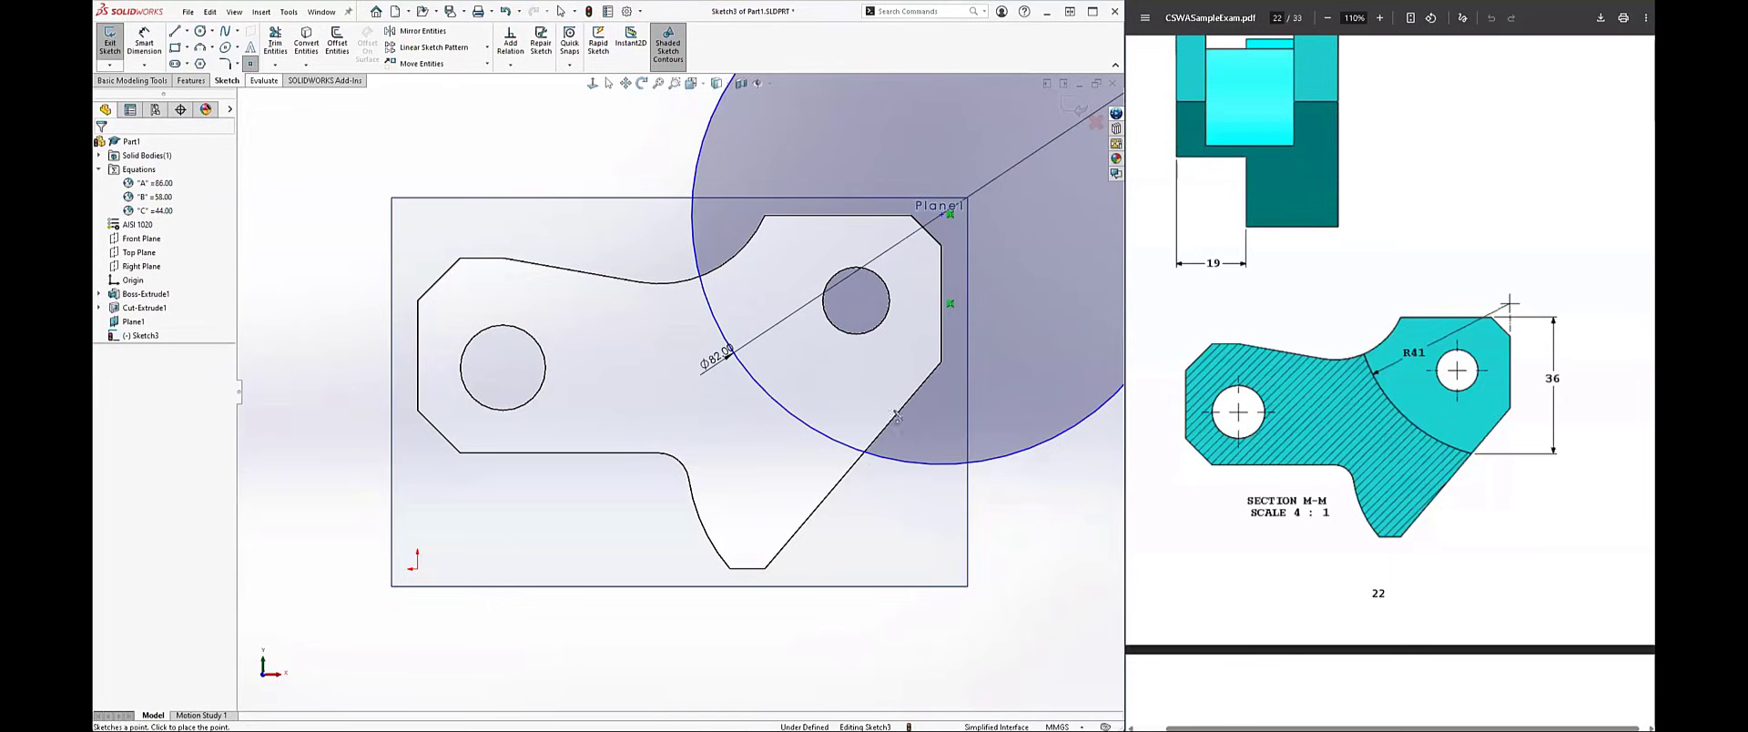
click(890, 498)
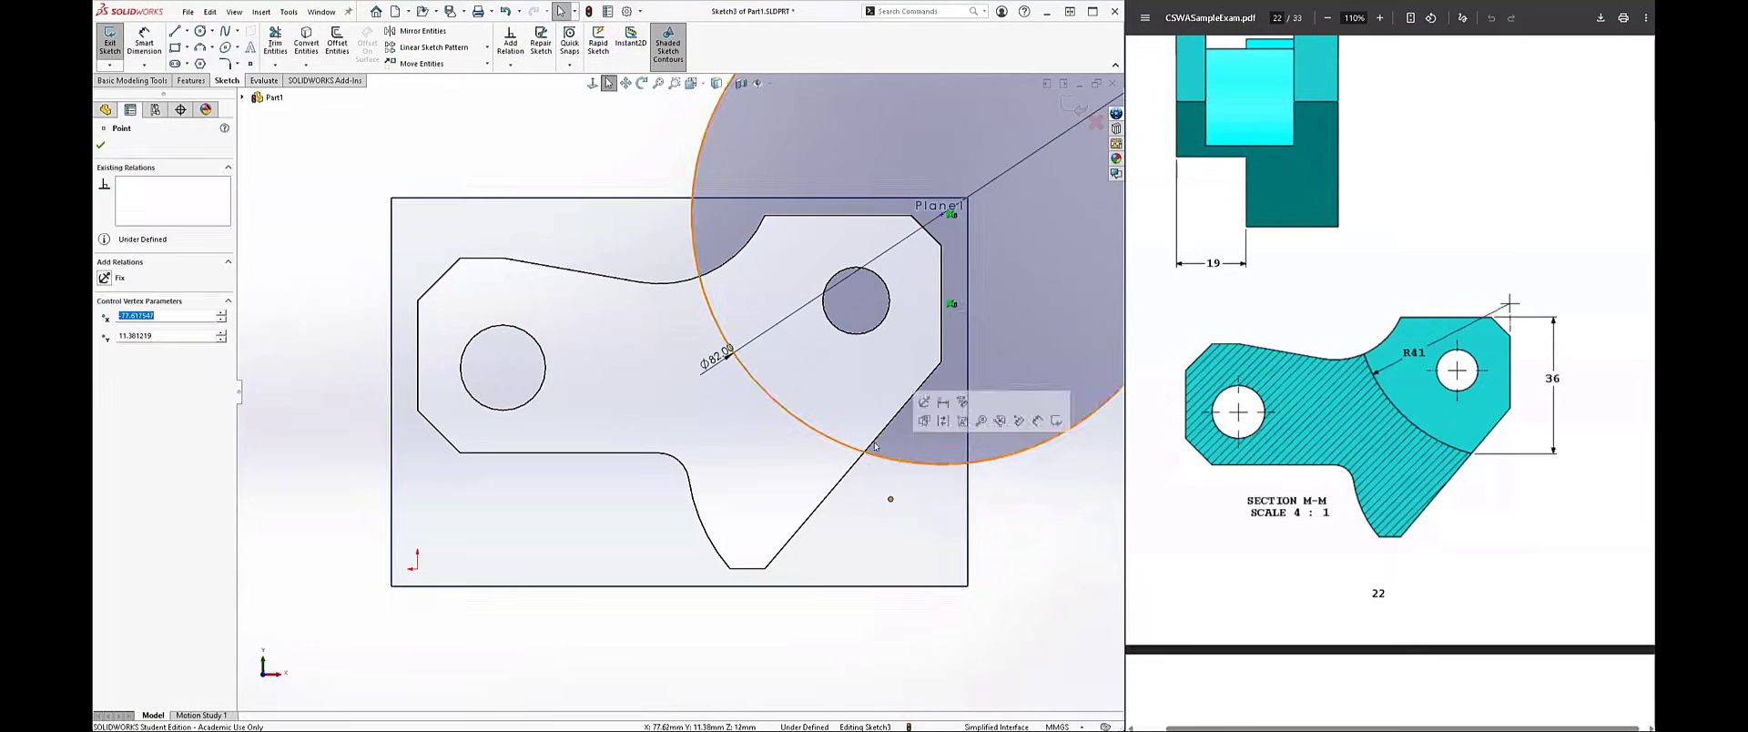
ctrl+click(875, 442)
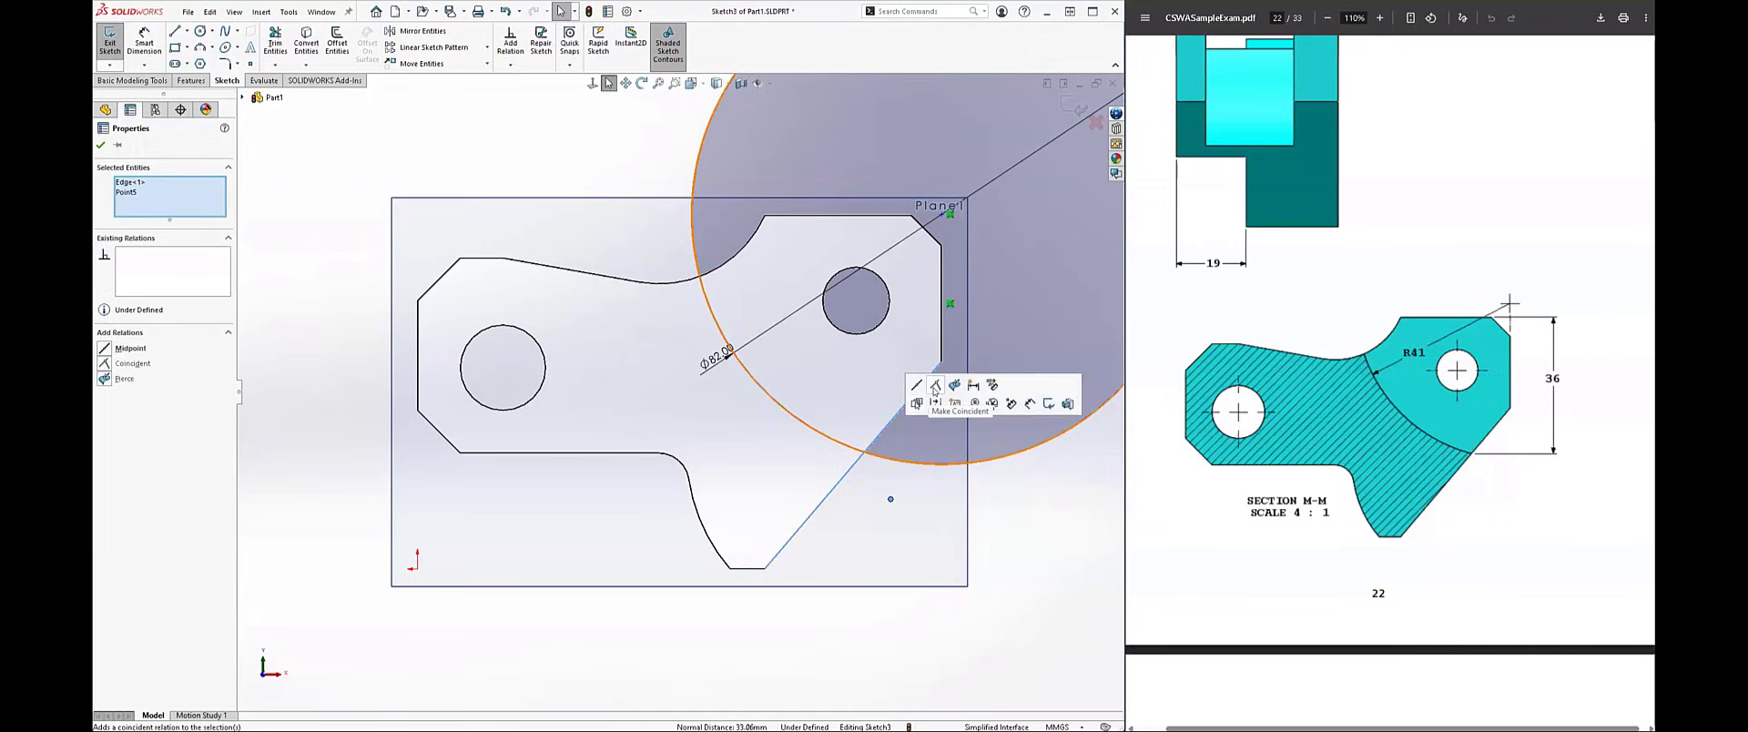
click(933, 391)
click(907, 522)
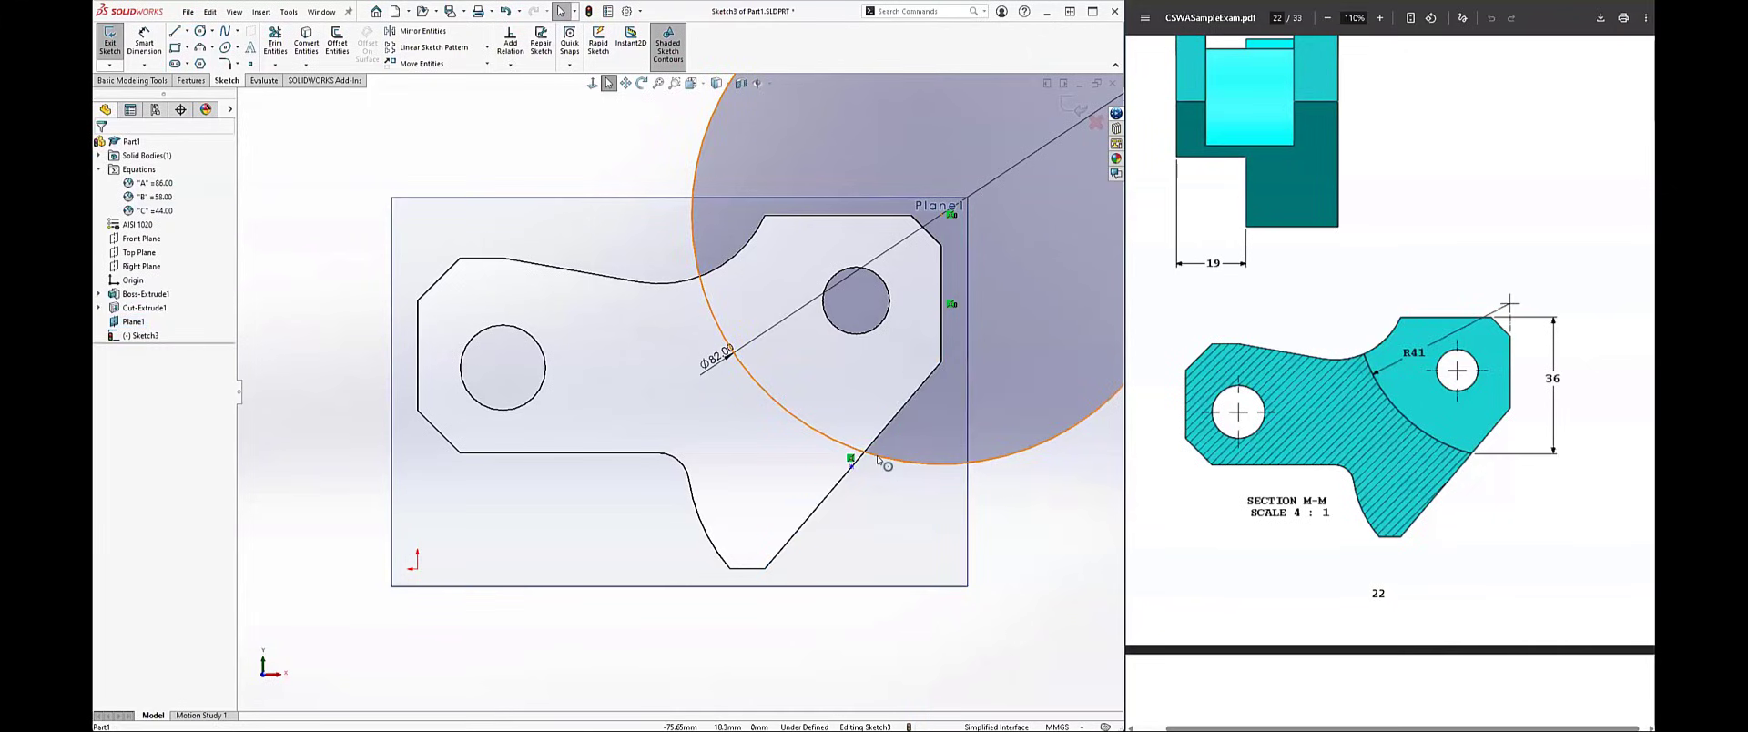
click(869, 466)
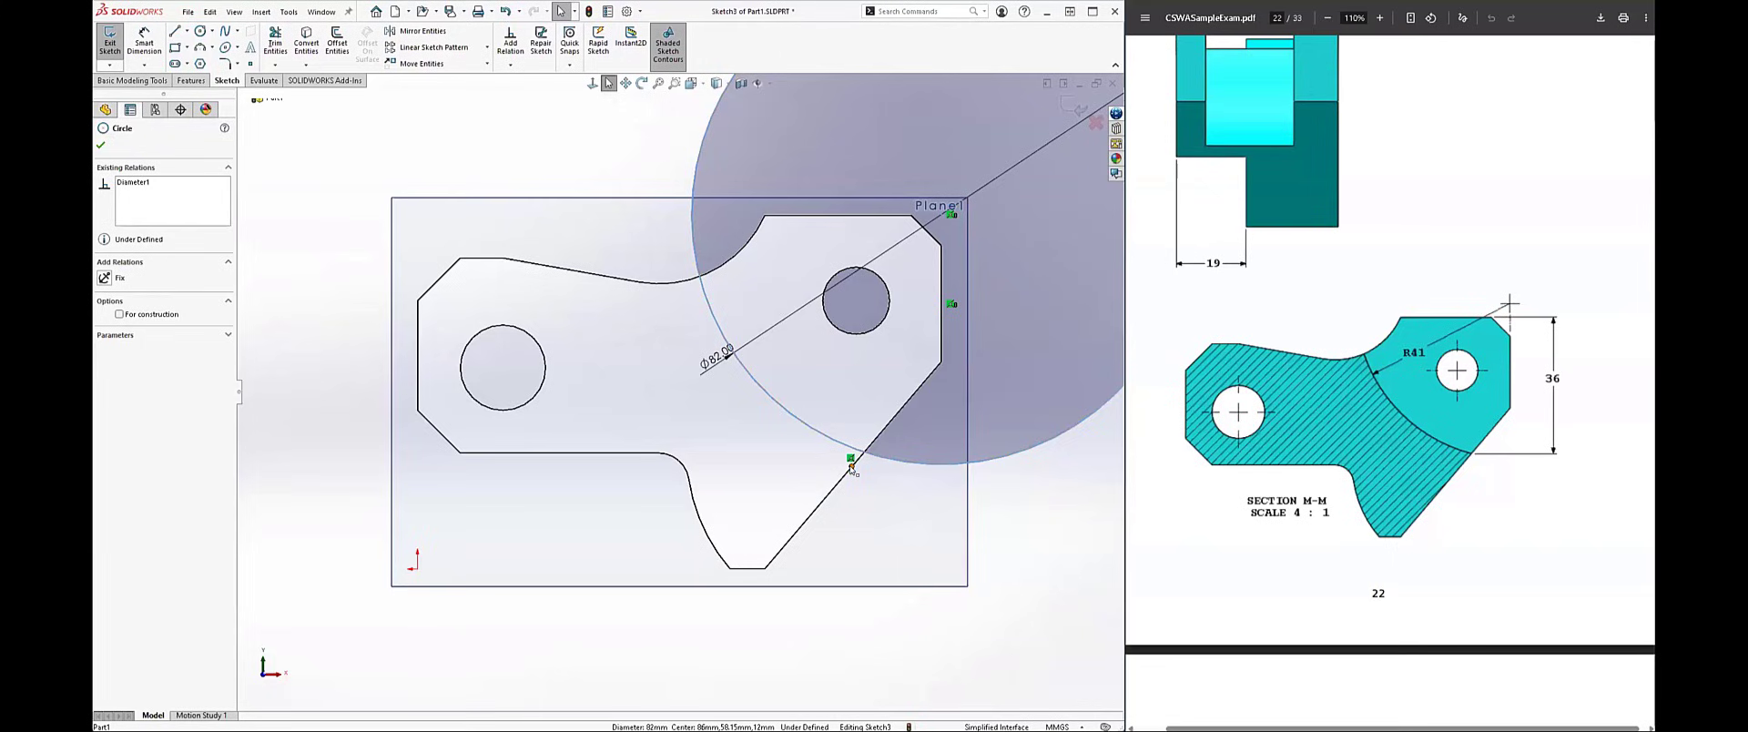
ctrl+click(851, 467)
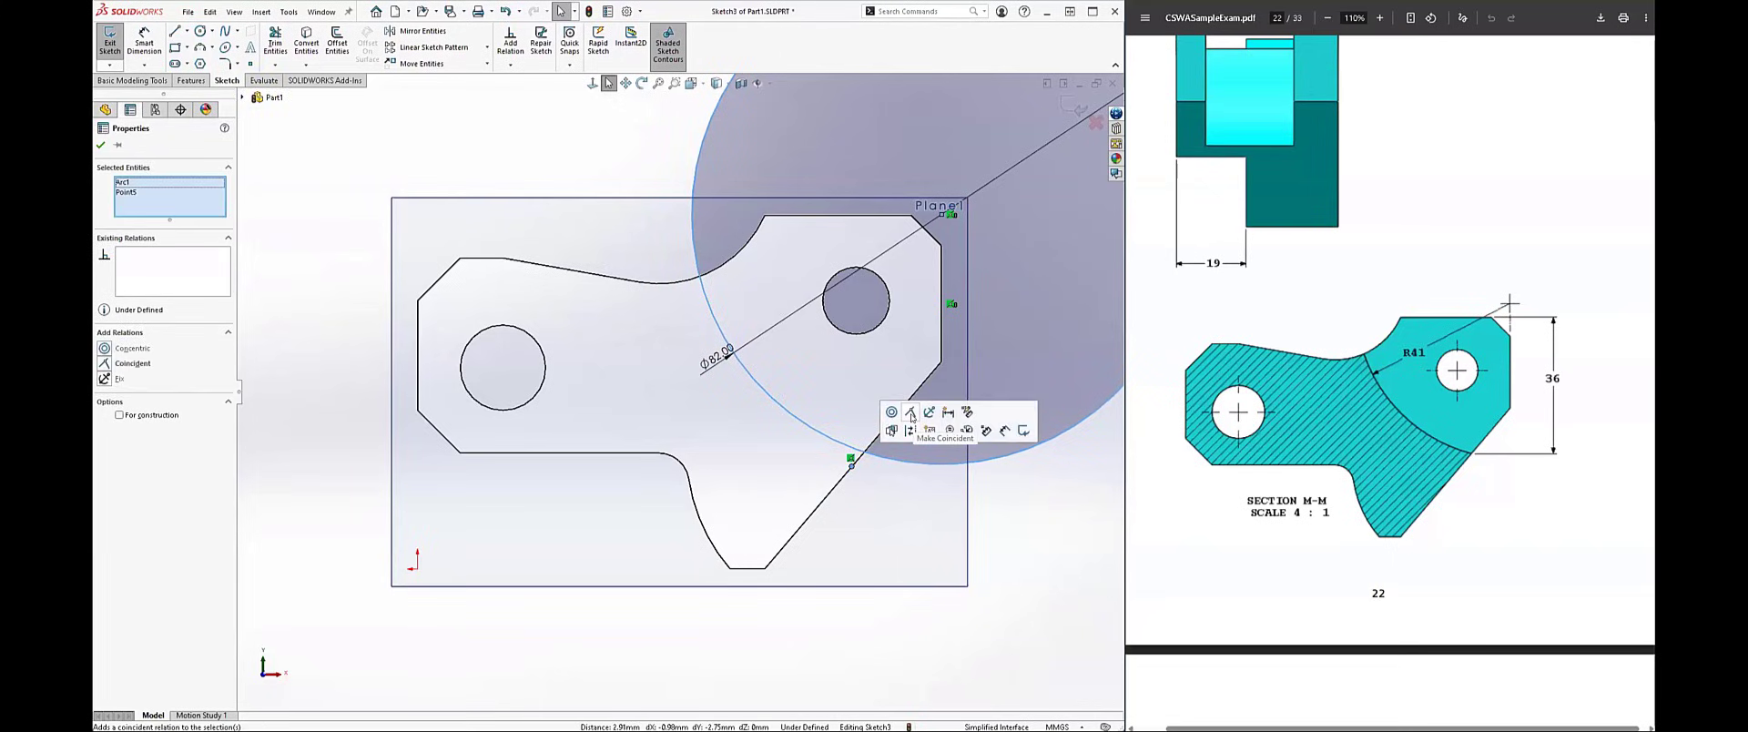
click(910, 416)
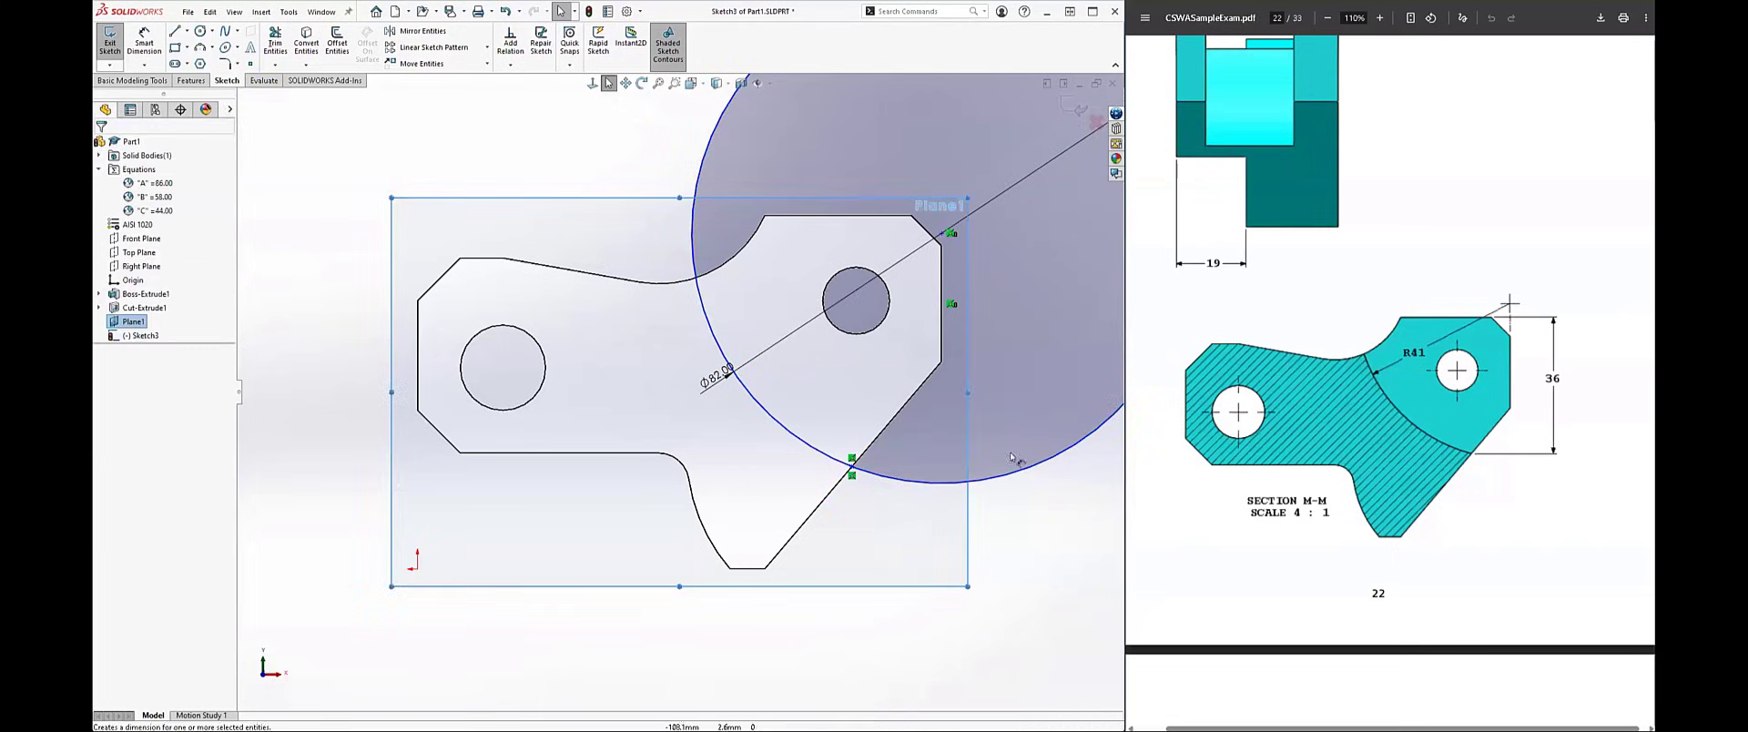
Step: Dimension the intersection point of circle and slanted edge 36 mm vertically from the profile's top edge
click(852, 467)
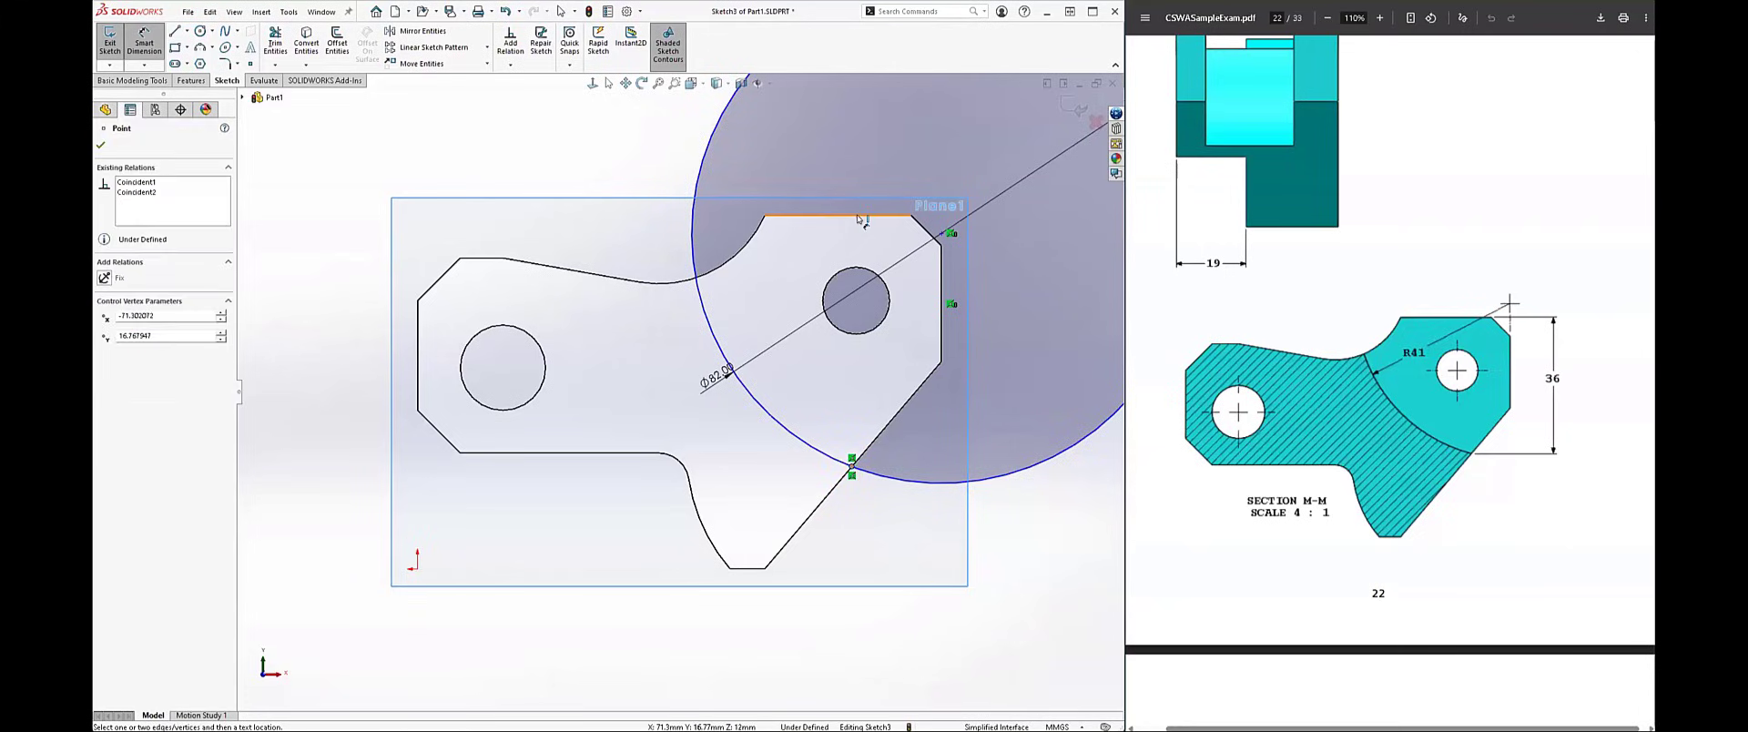
click(861, 218)
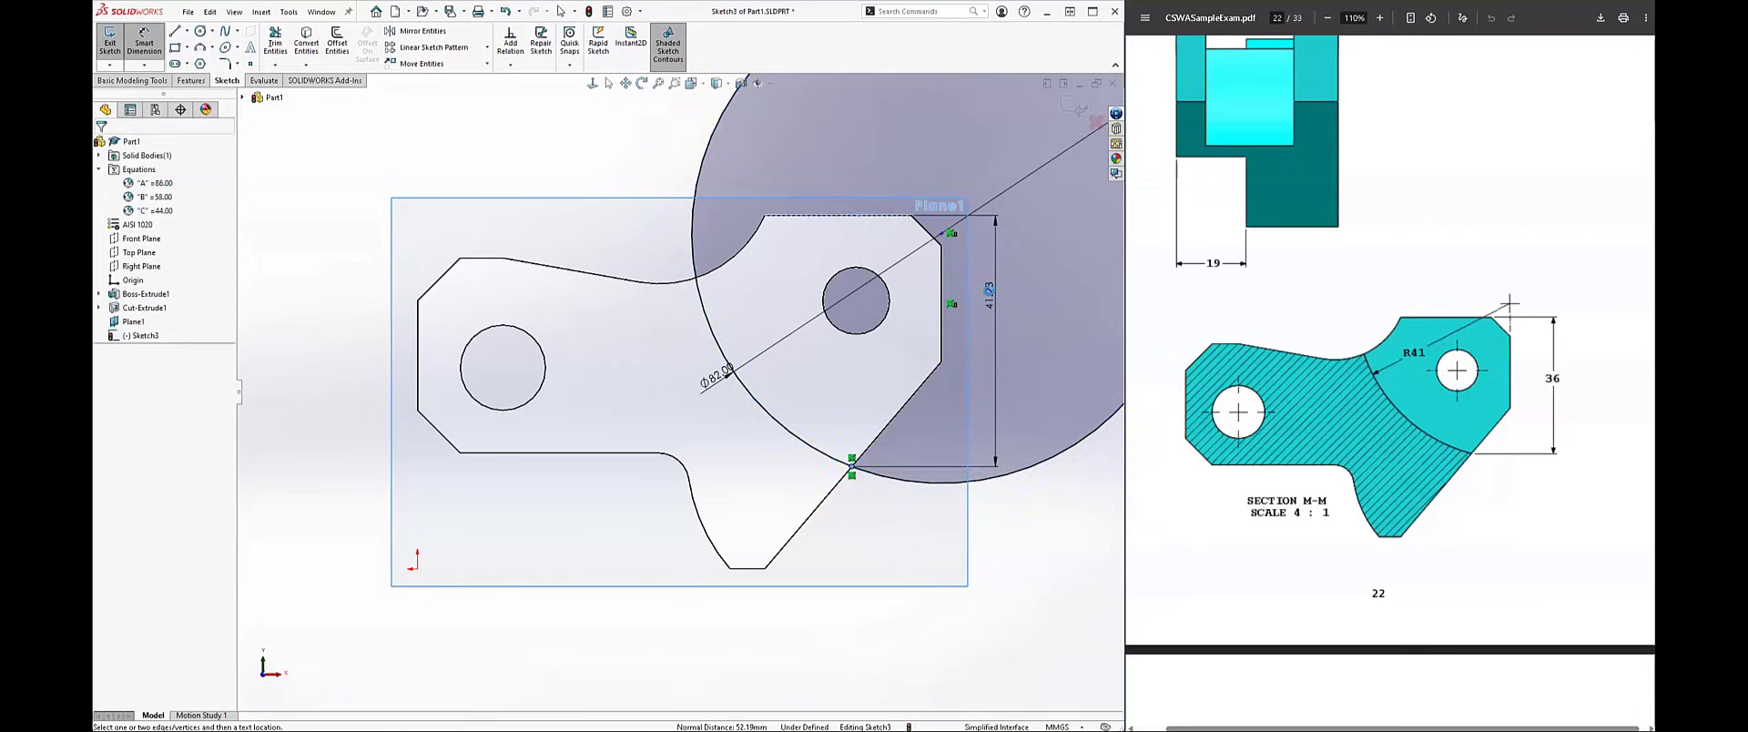
click(992, 296)
key(Return)
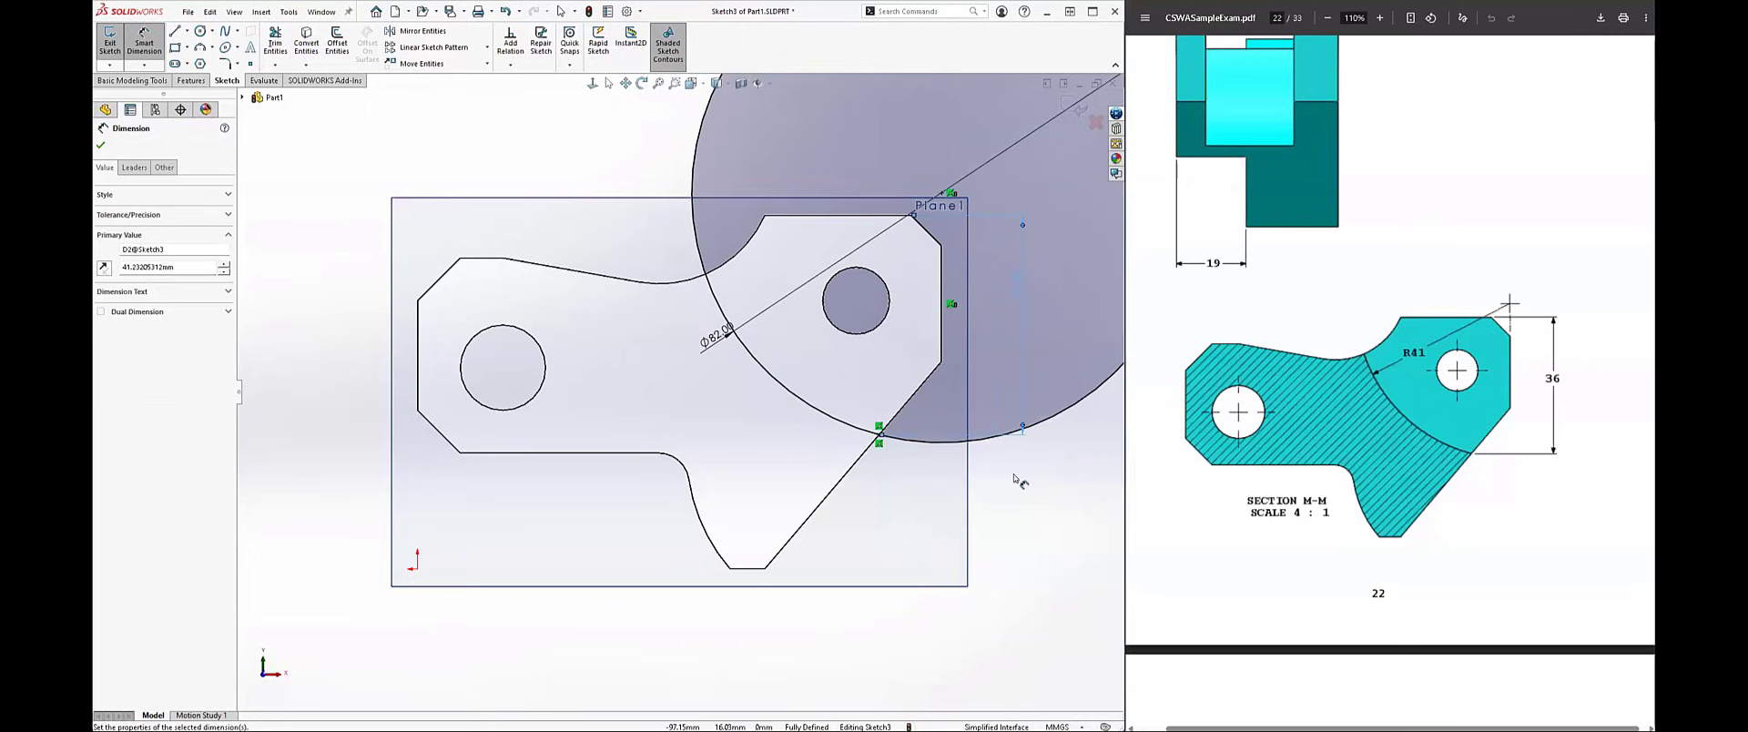
click(1044, 517)
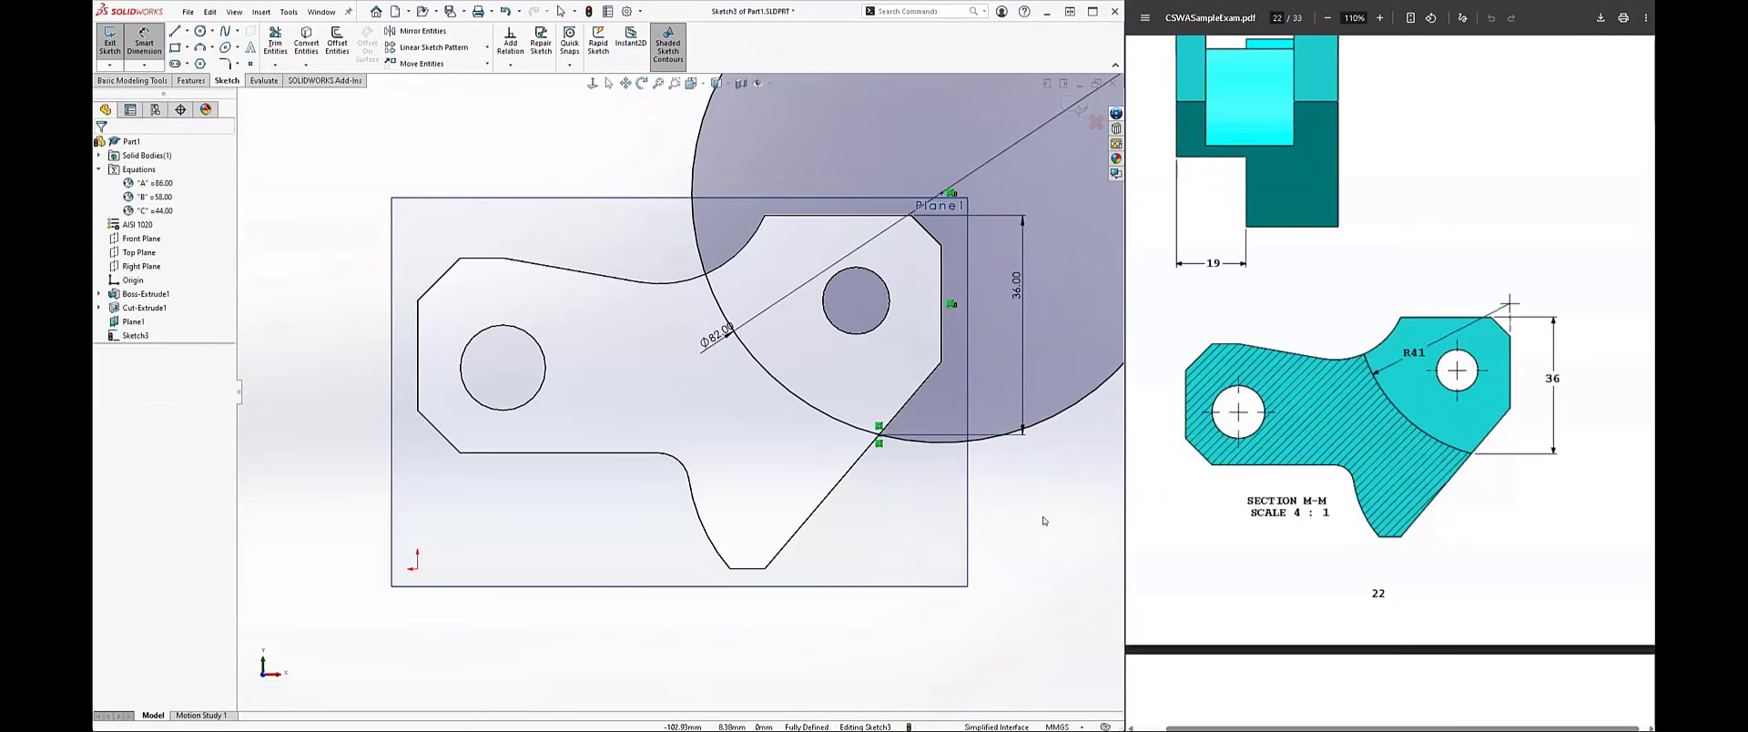
key(Escape)
scroll(1045, 522, down, 3)
scroll(825, 437, up, 7)
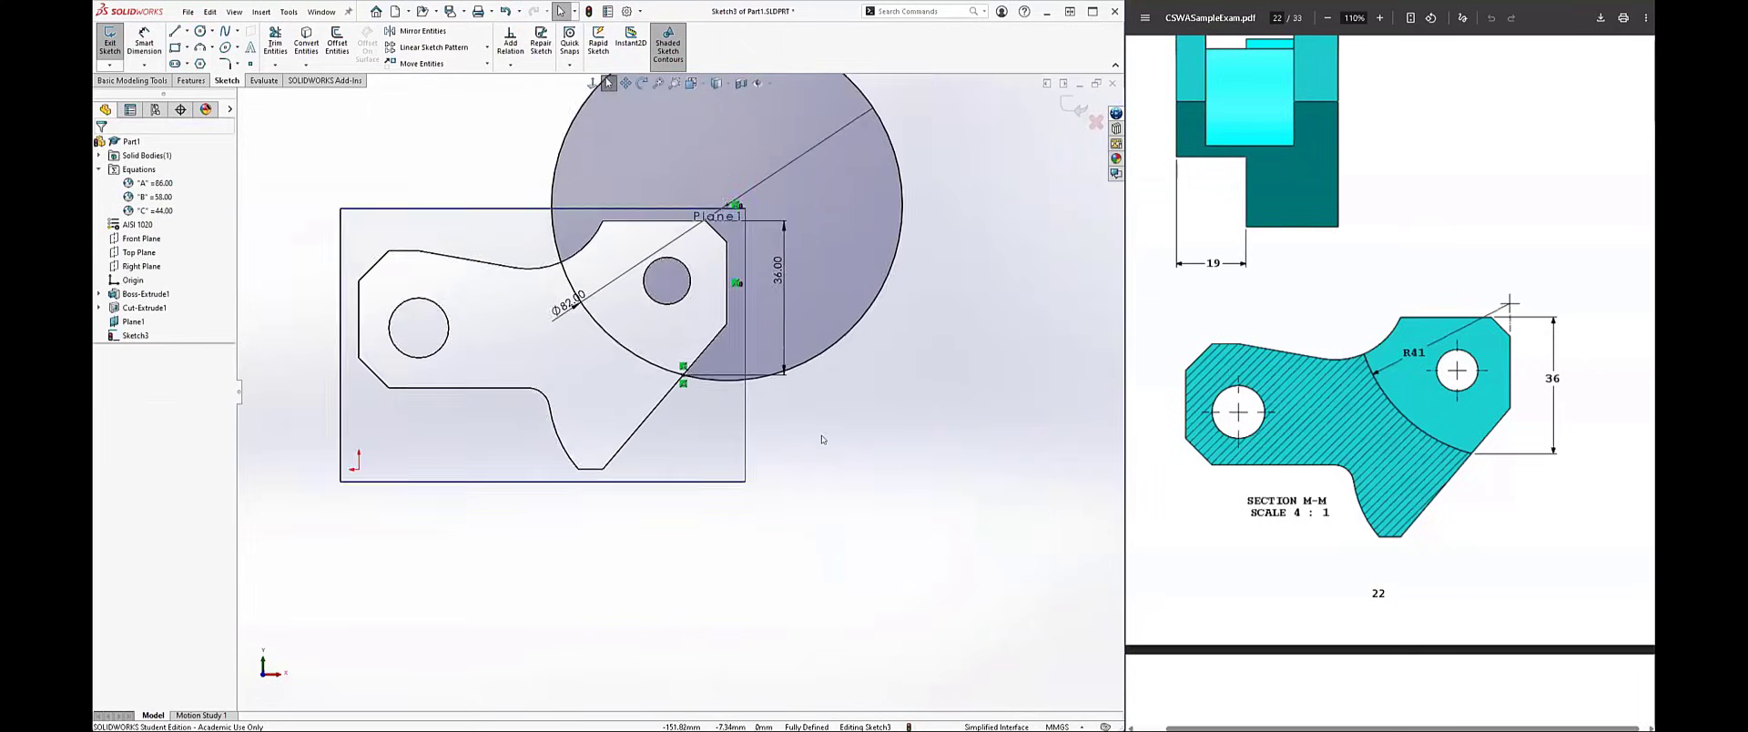
Step: Sketch a vertical line from the lower corner of the chamfer up to the circle's centre and make it construction geometry
mouse_move(825, 437)
middle_down()
mouse_move(714, 550)
mouse_move(820, 431)
mouse_move(777, 476)
mouse_move(796, 434)
mouse_move(817, 430)
middle_up()
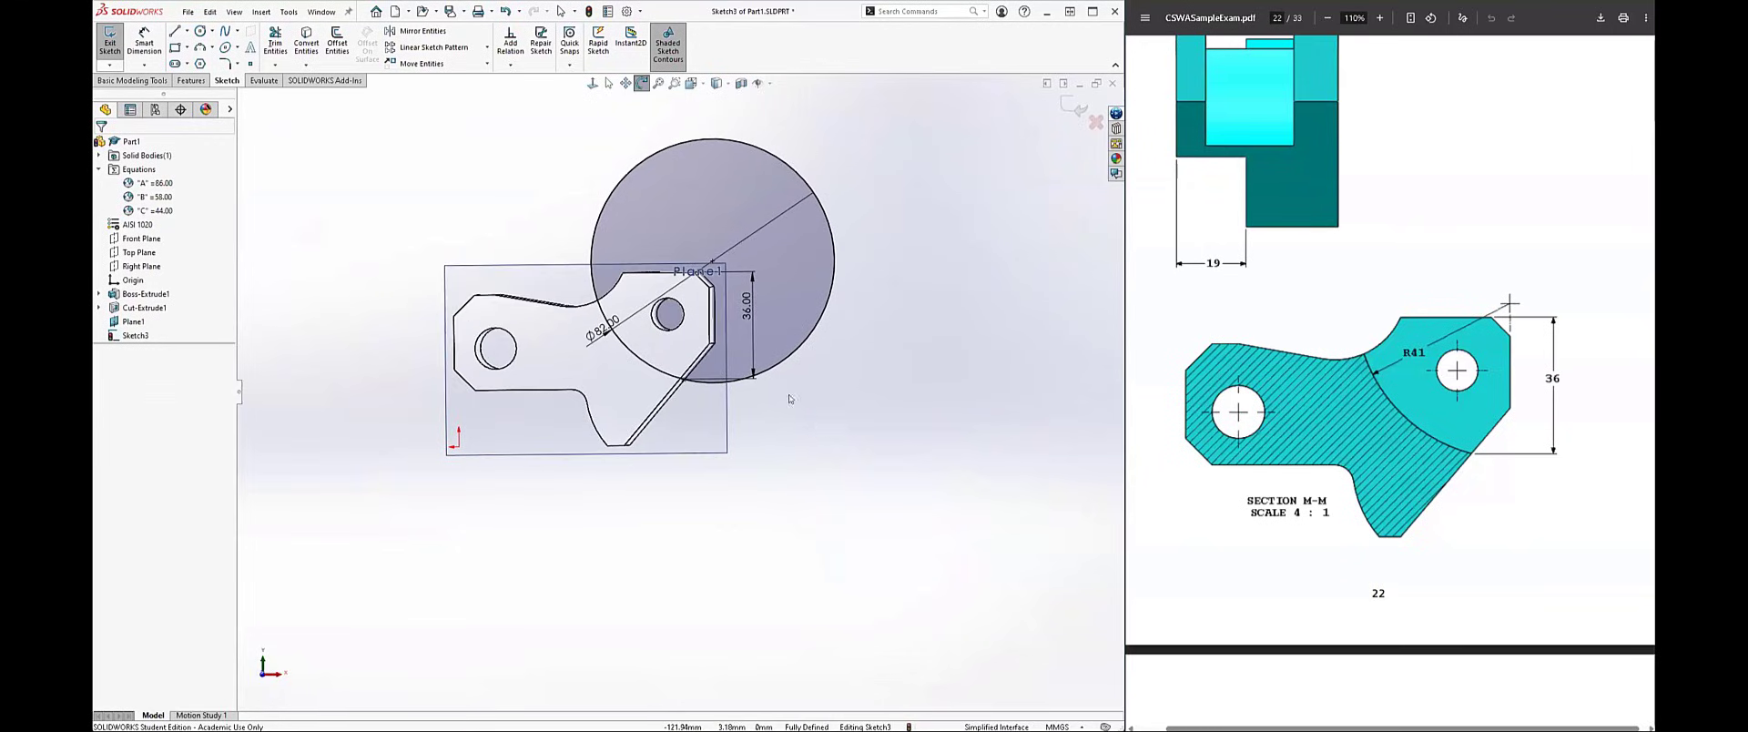
key(Escape)
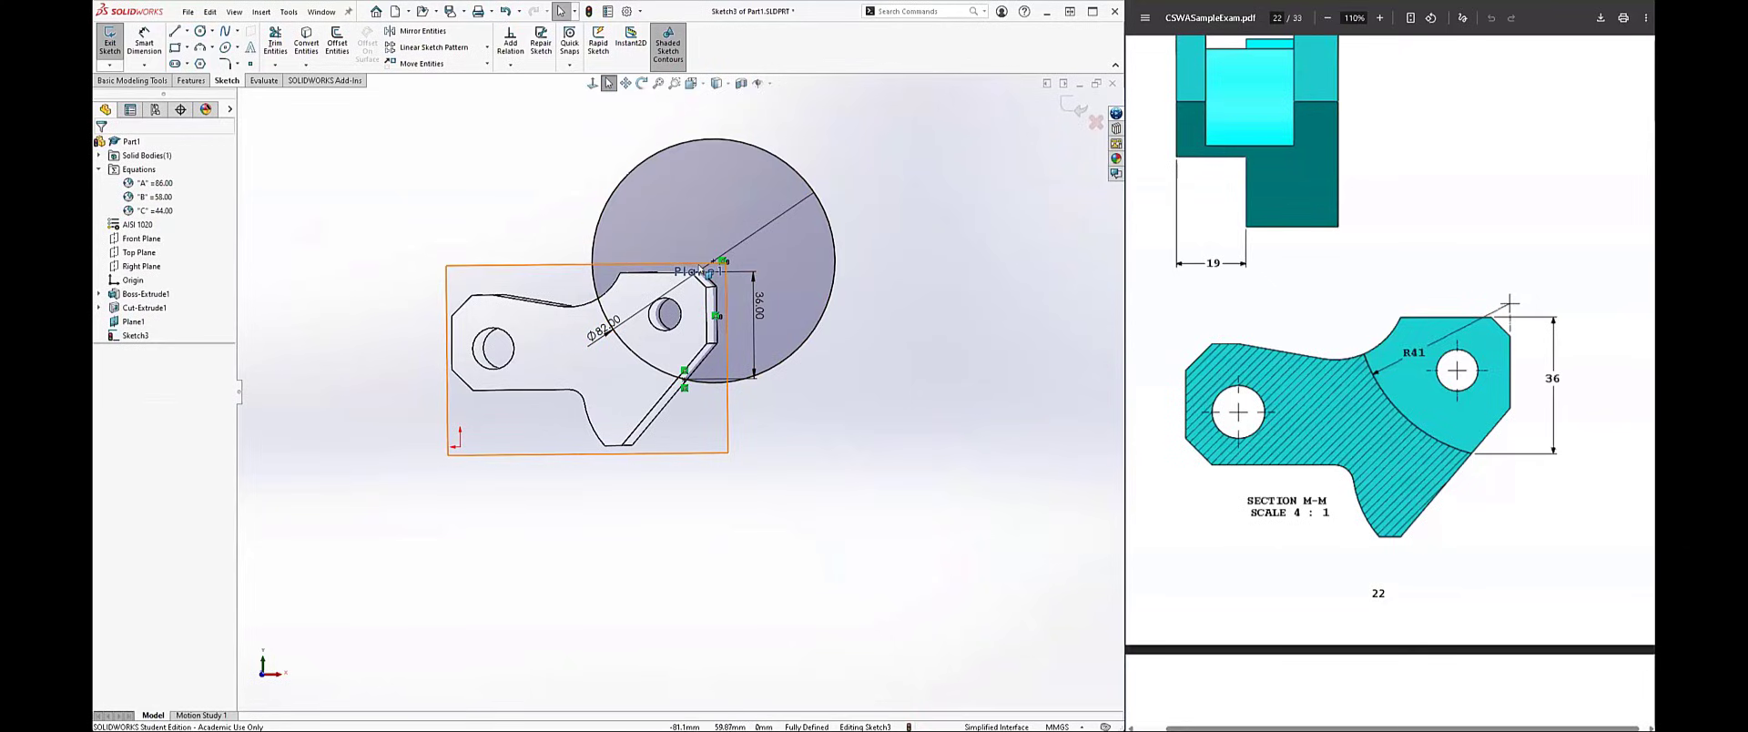
key(ctrl+8)
key(ctrl+8)
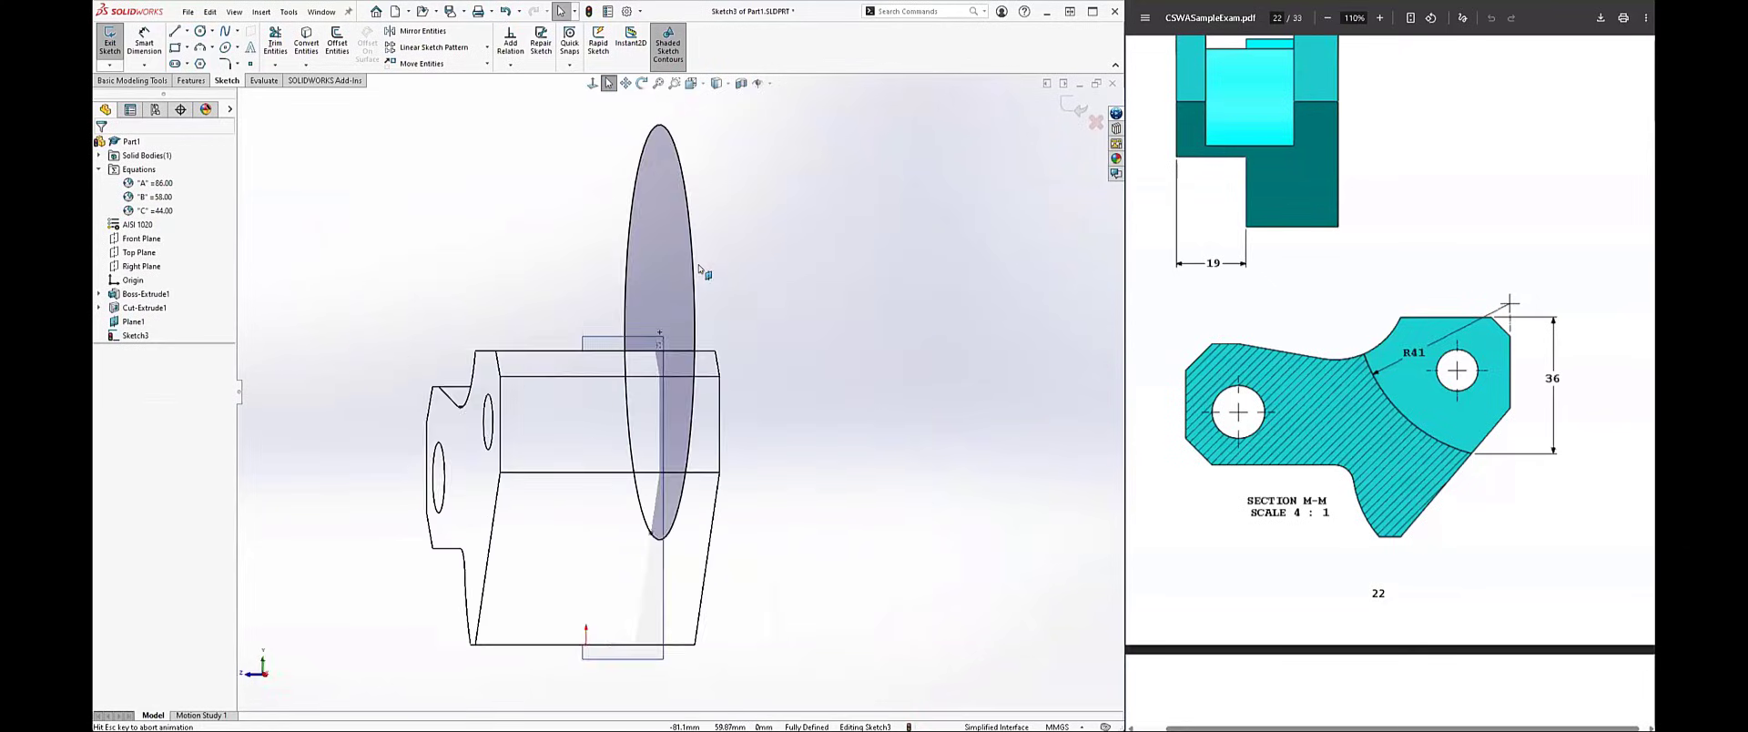
scroll(783, 388, up, 6)
scroll(735, 376, down, 14)
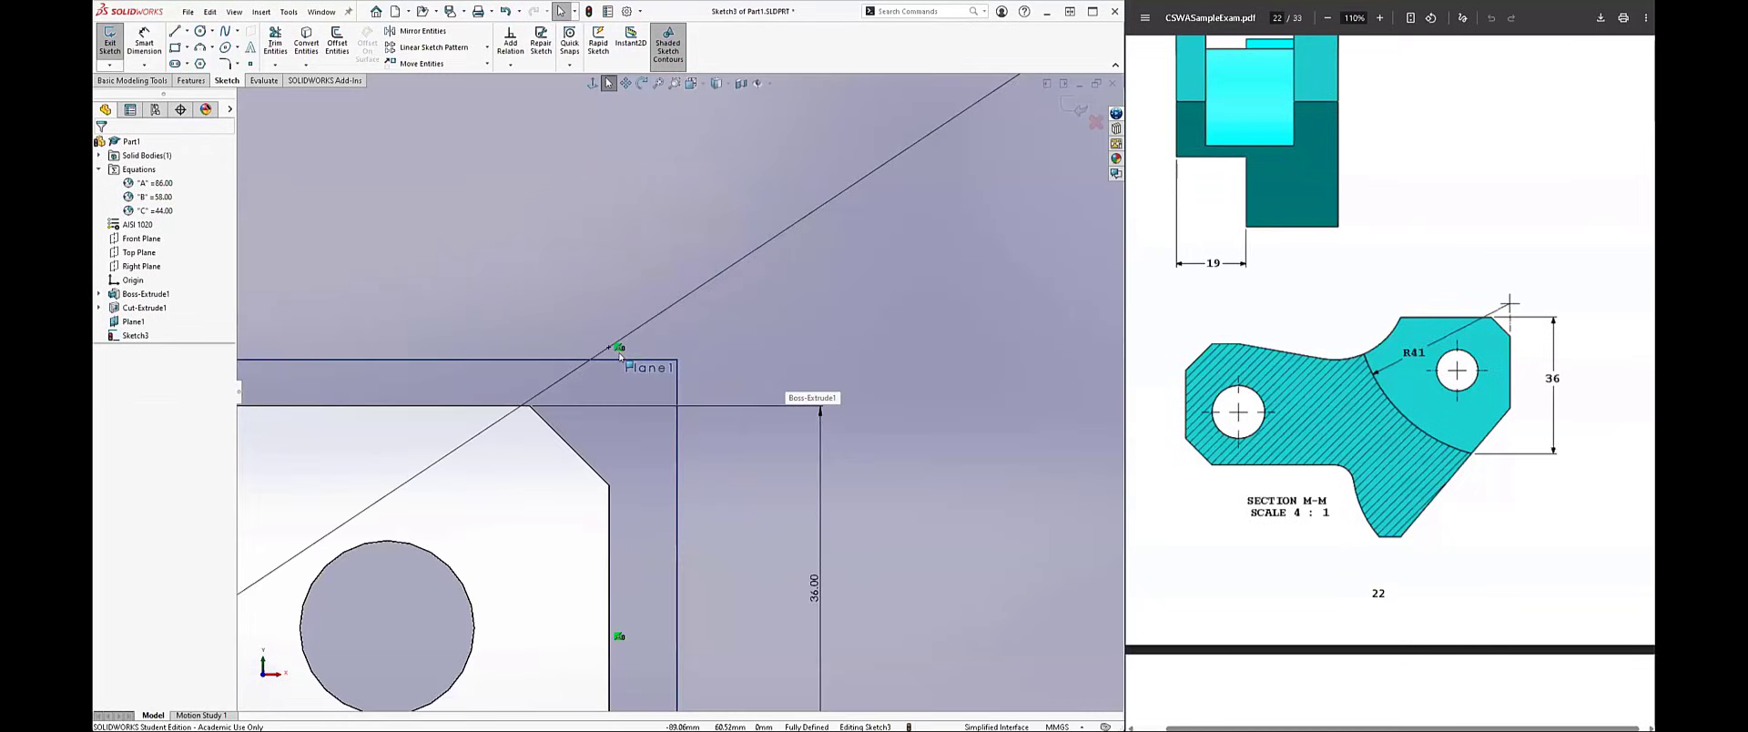
scroll(510, 290, up, 3)
click(516, 286)
click(607, 272)
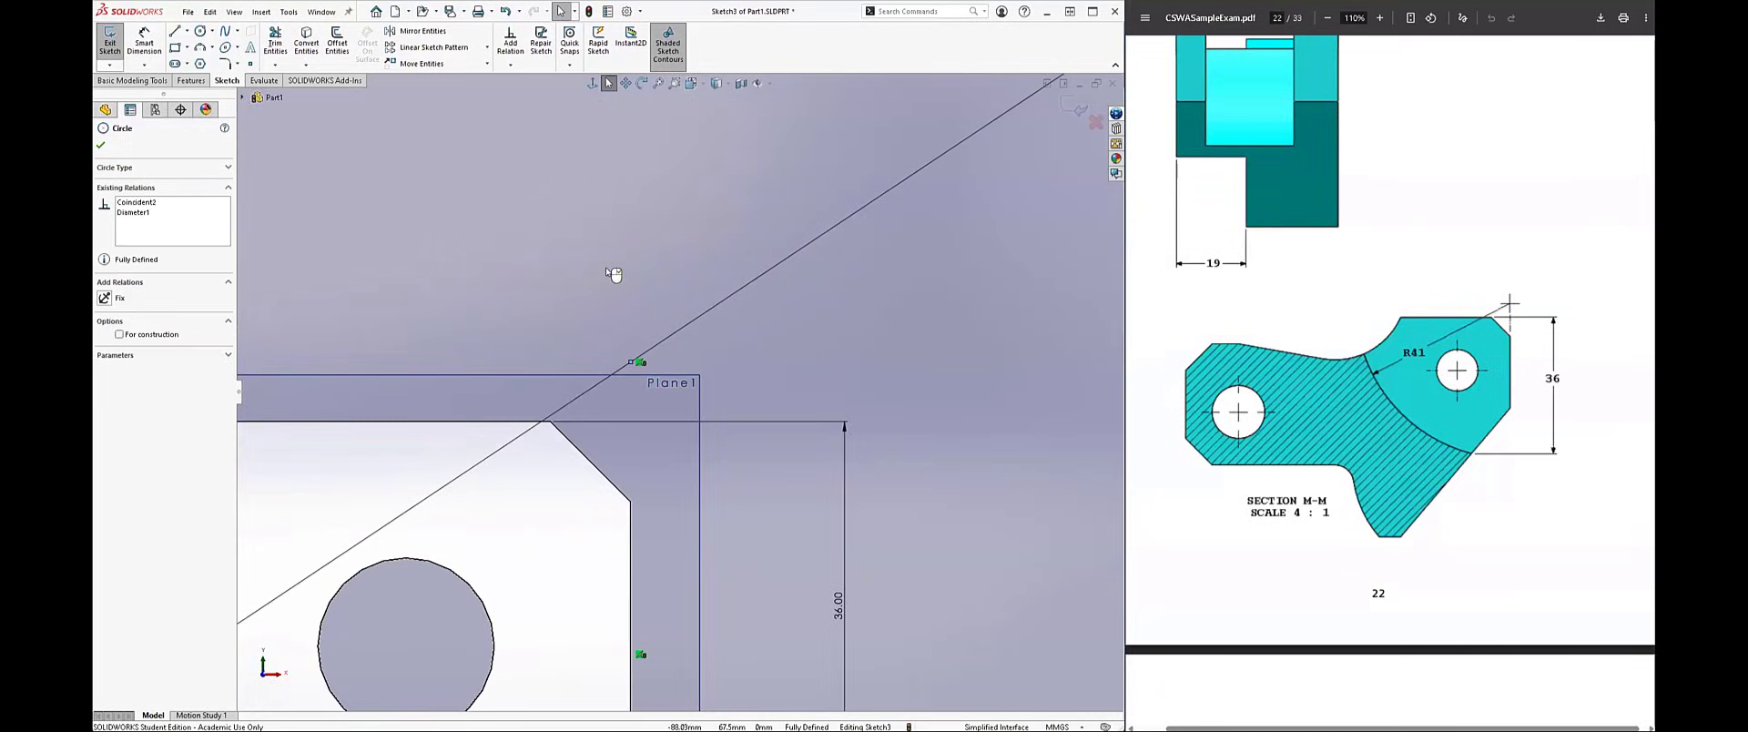
key(l)
click(630, 501)
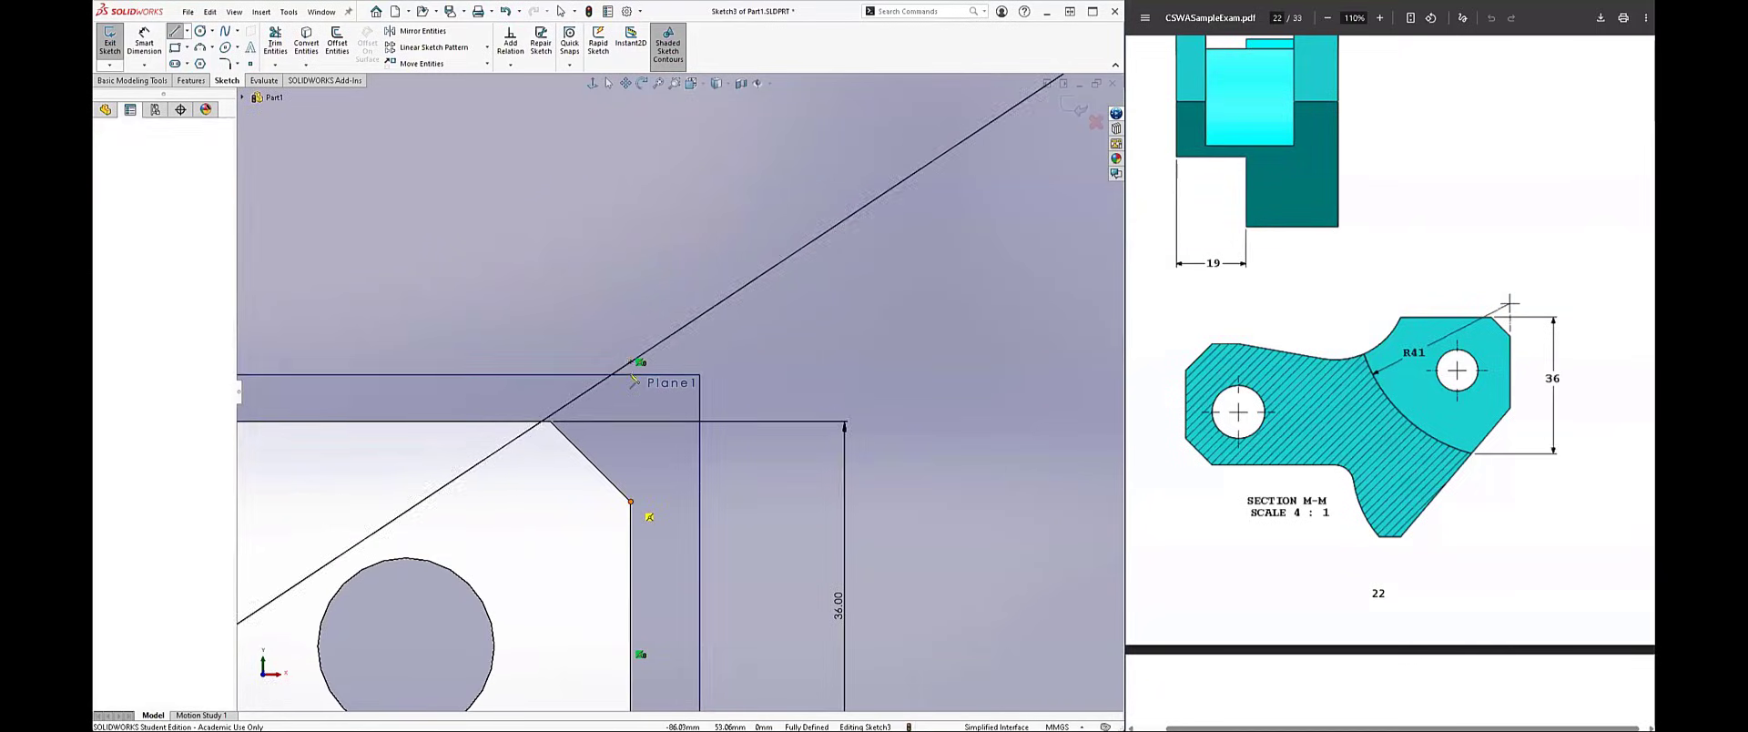
click(631, 363)
key(Escape)
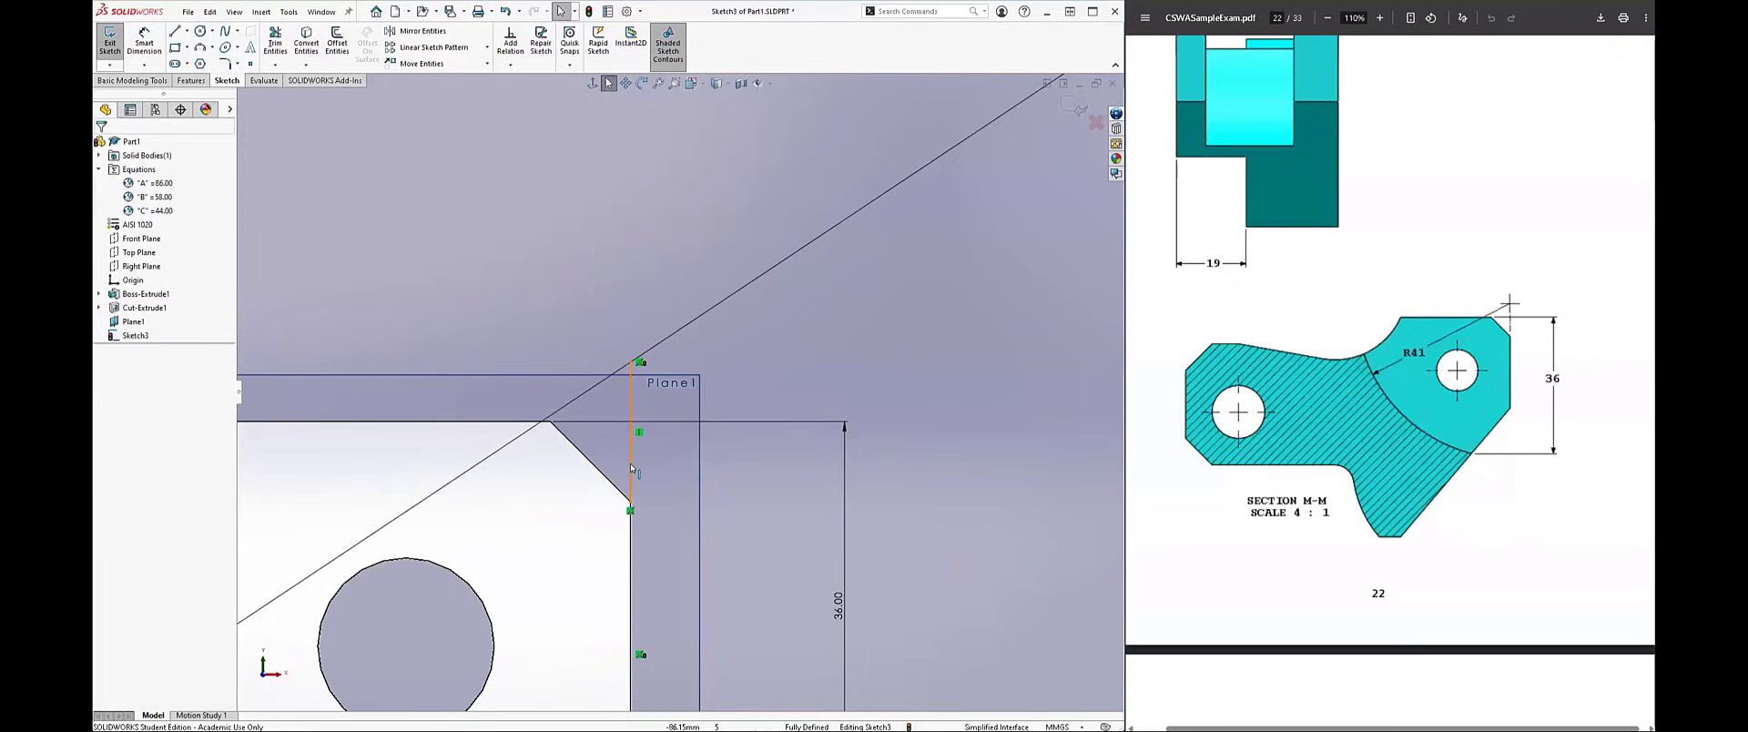
click(631, 446)
click(684, 429)
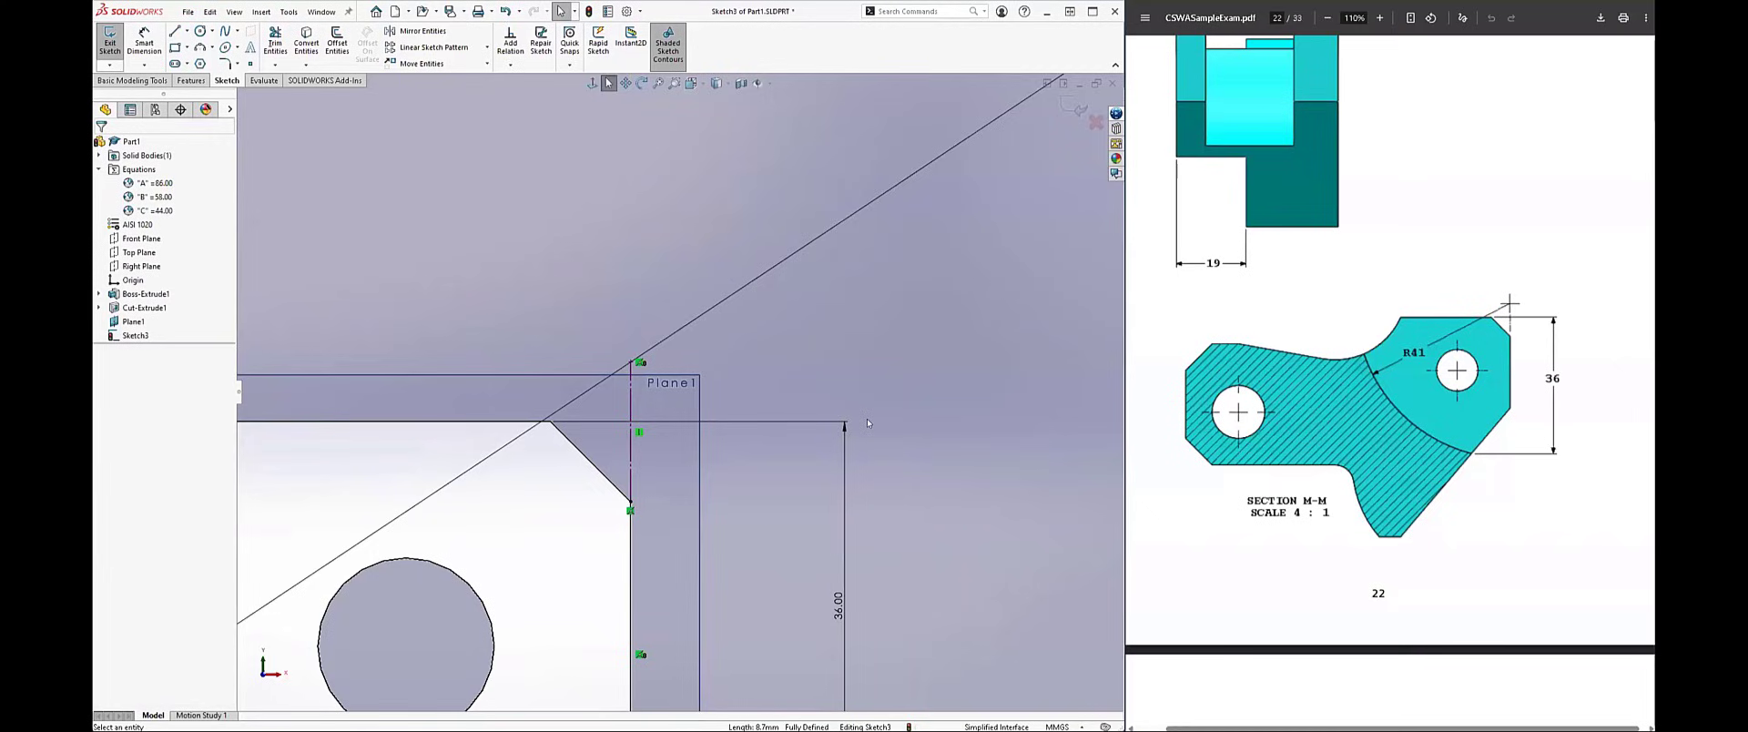
Step: Cut-extrude the 82 mm circle from the mid-body plane, with a blind depth of 24 mm in the first direction
scroll(875, 421, up, 3)
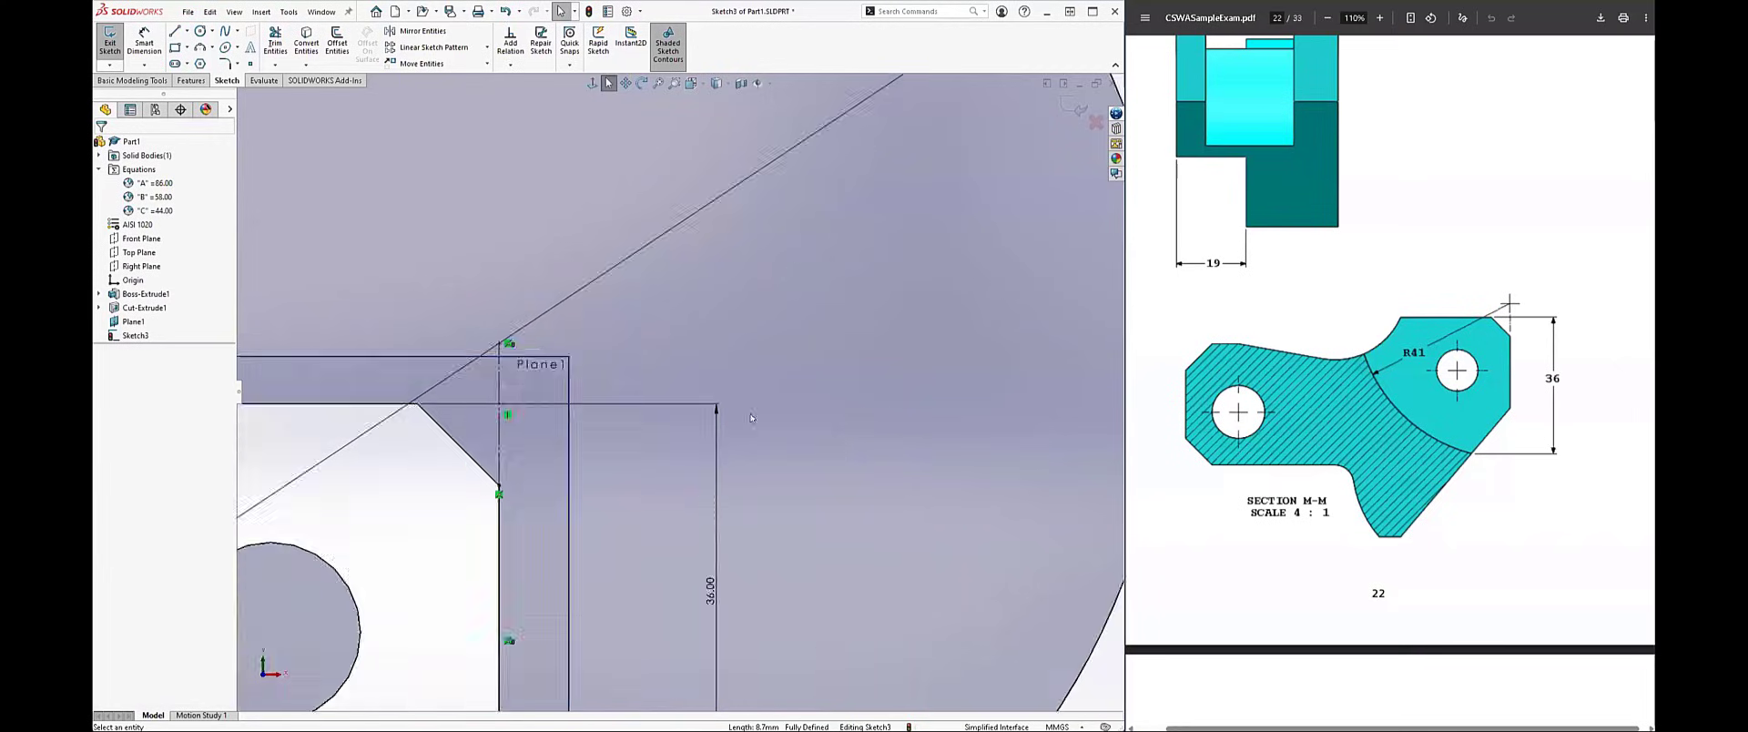
key(f)
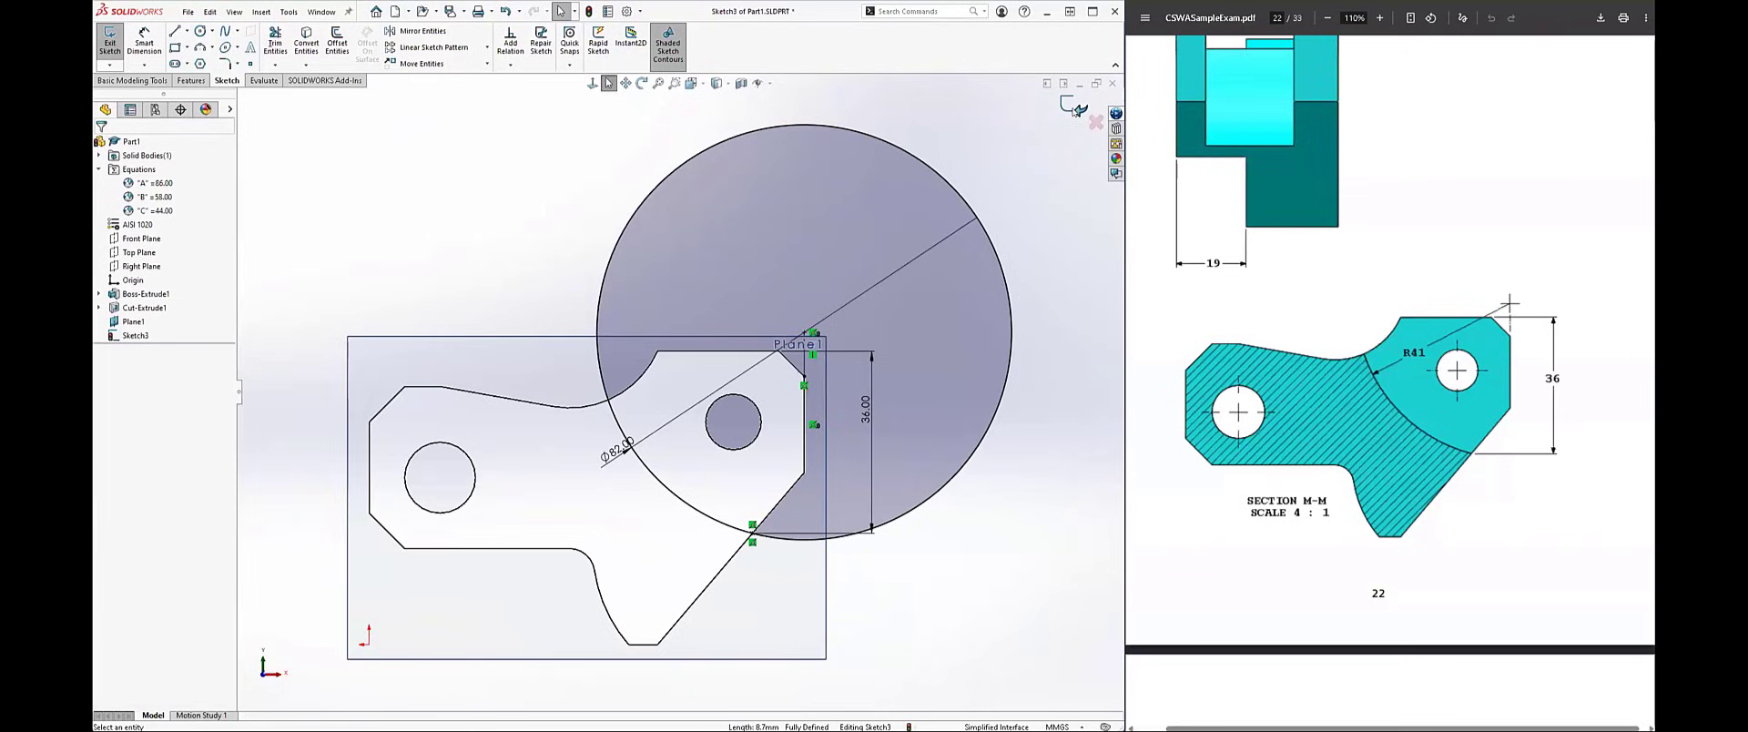
click(191, 80)
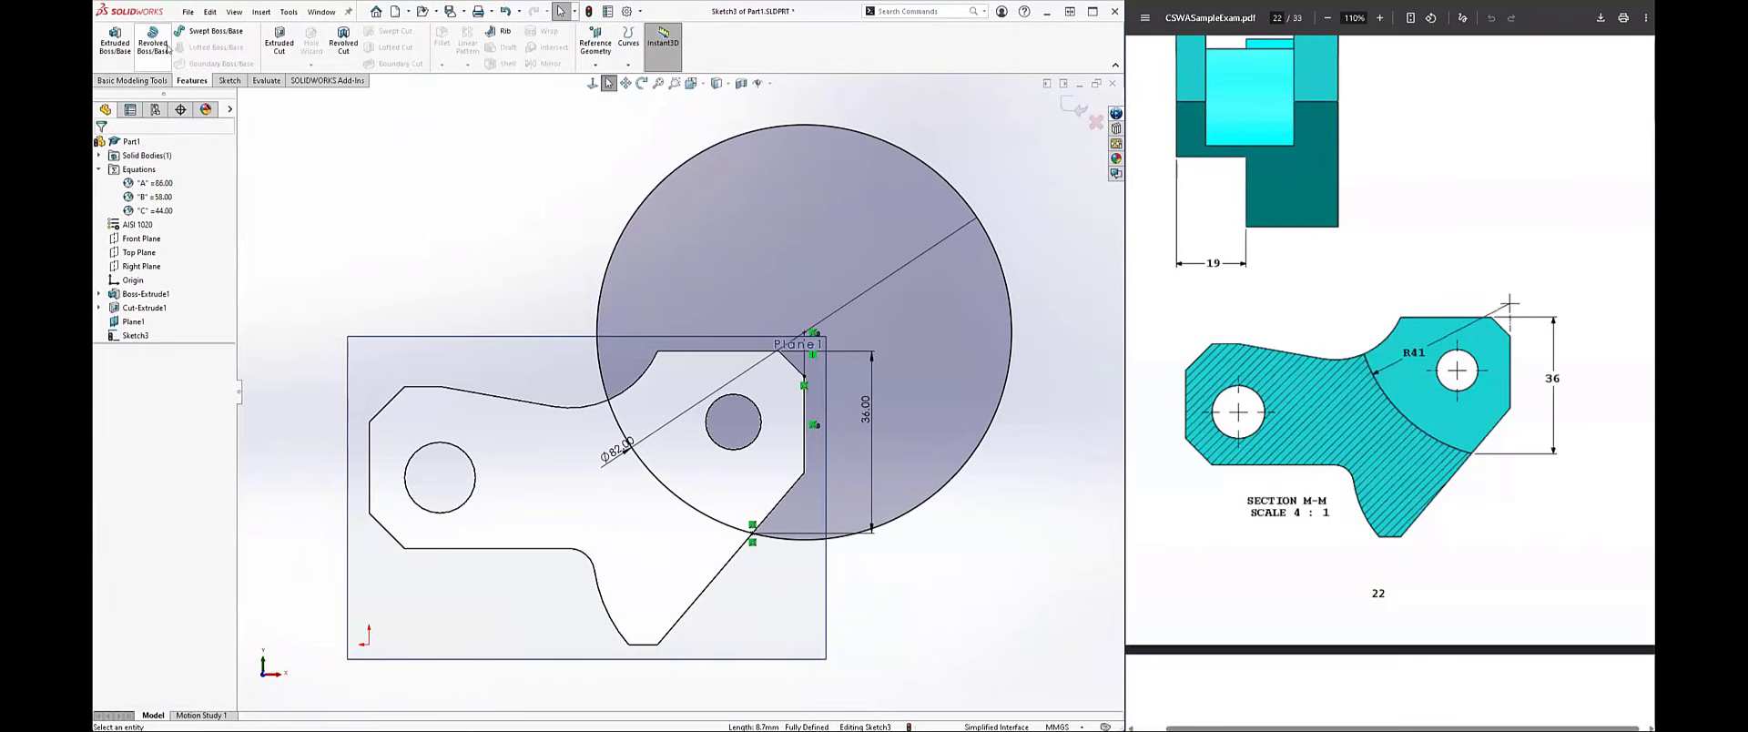
click(279, 44)
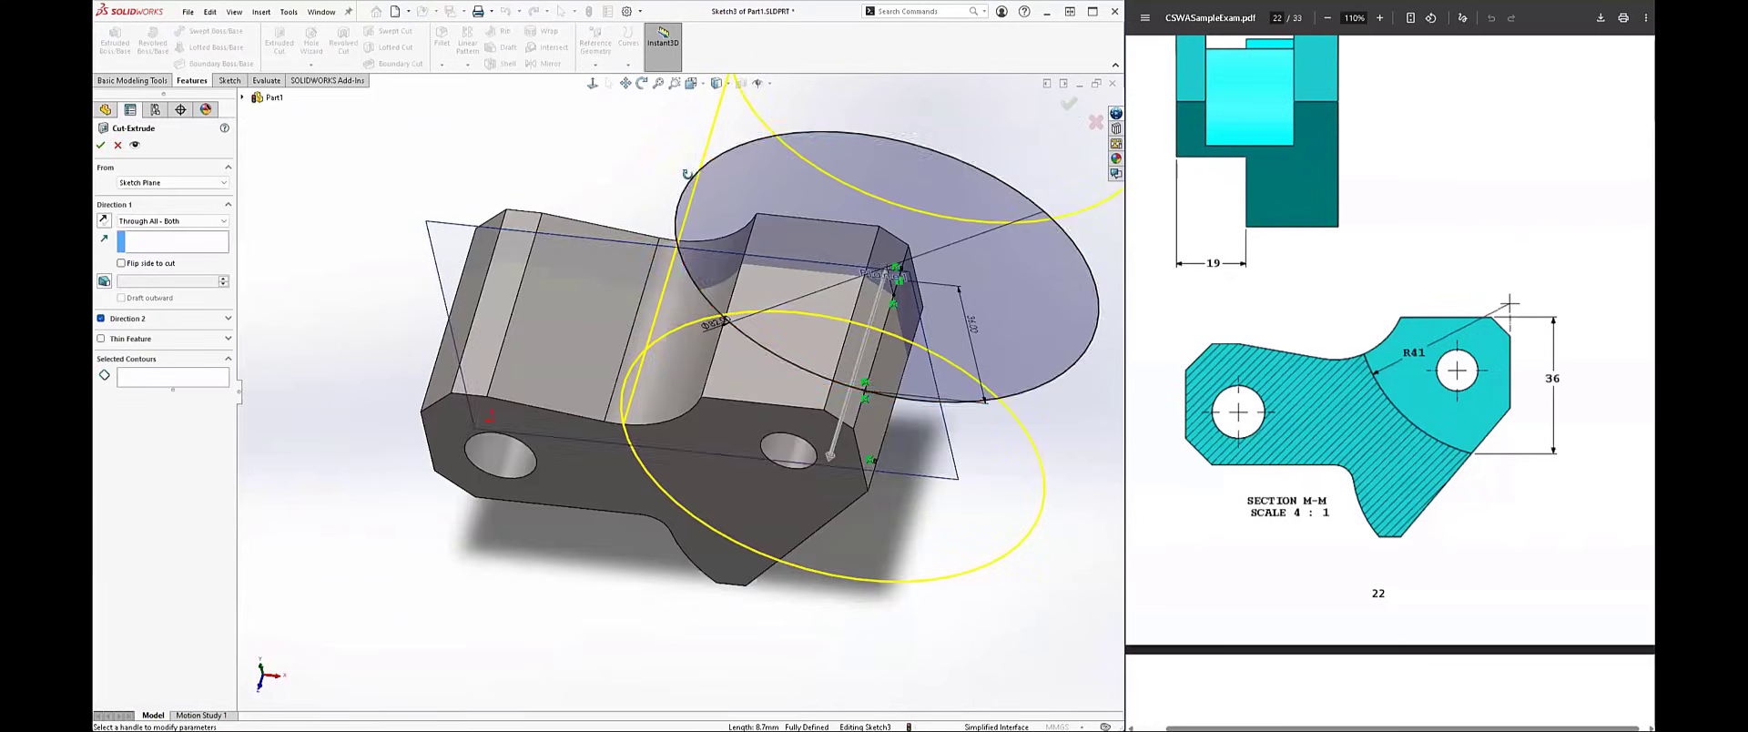
middle_drag(719, 106, 620, 233)
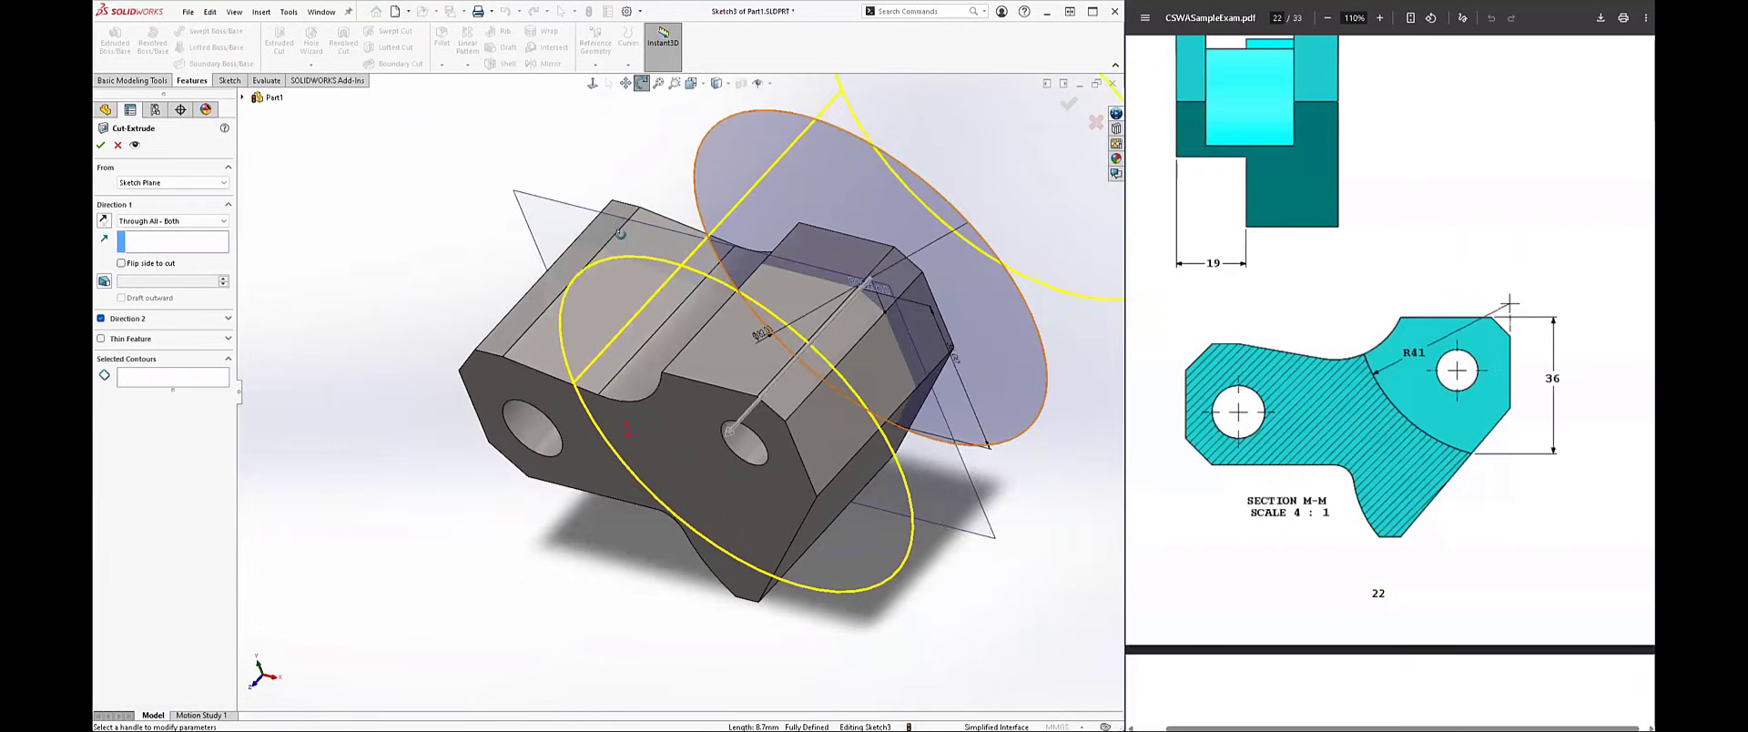
middle_drag(678, 319, 694, 304)
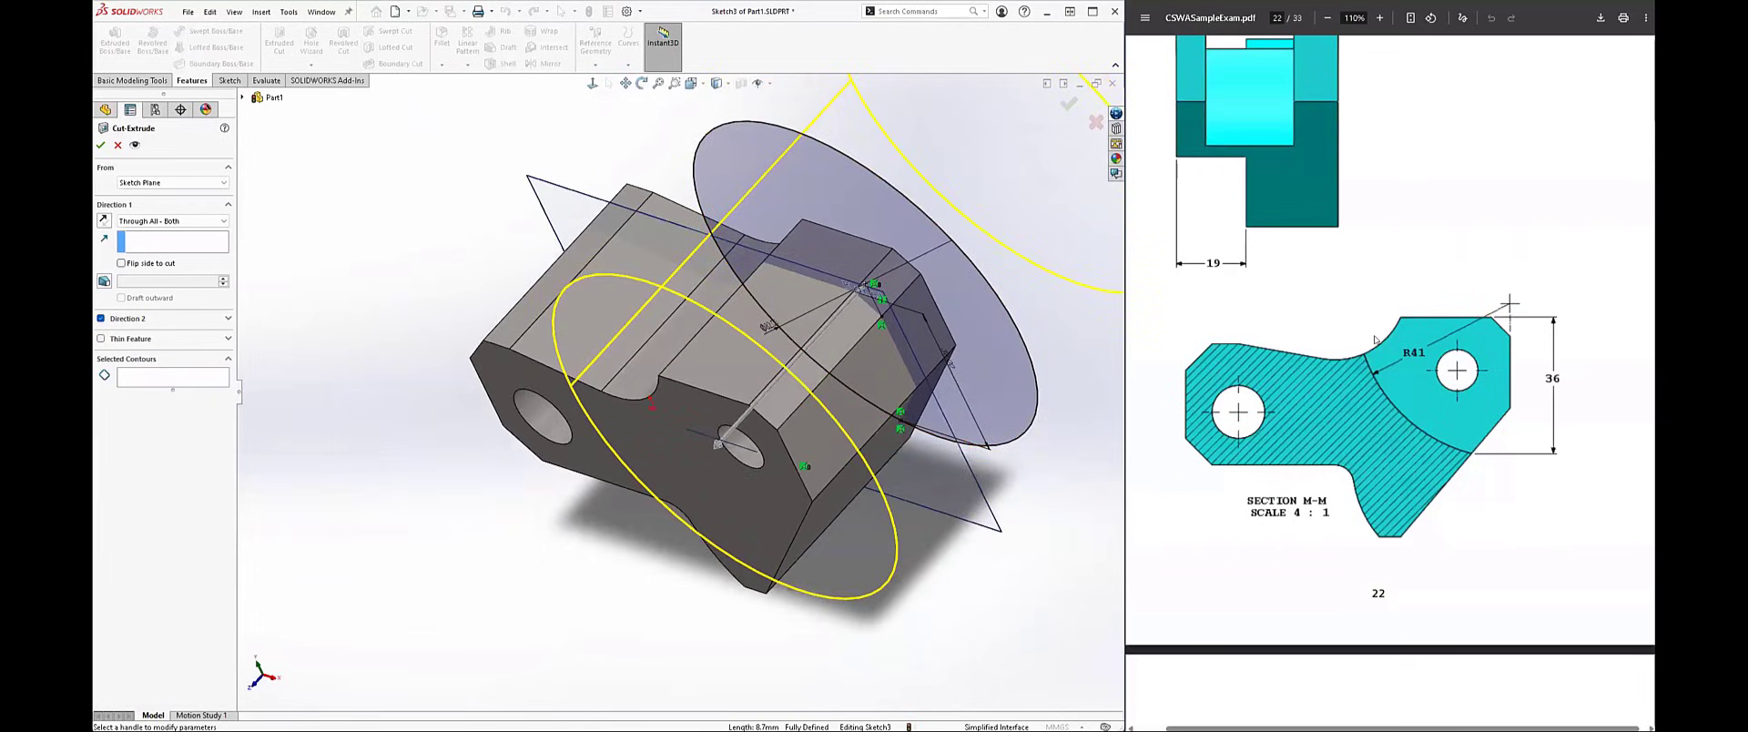
scroll(1375, 339, up, 8)
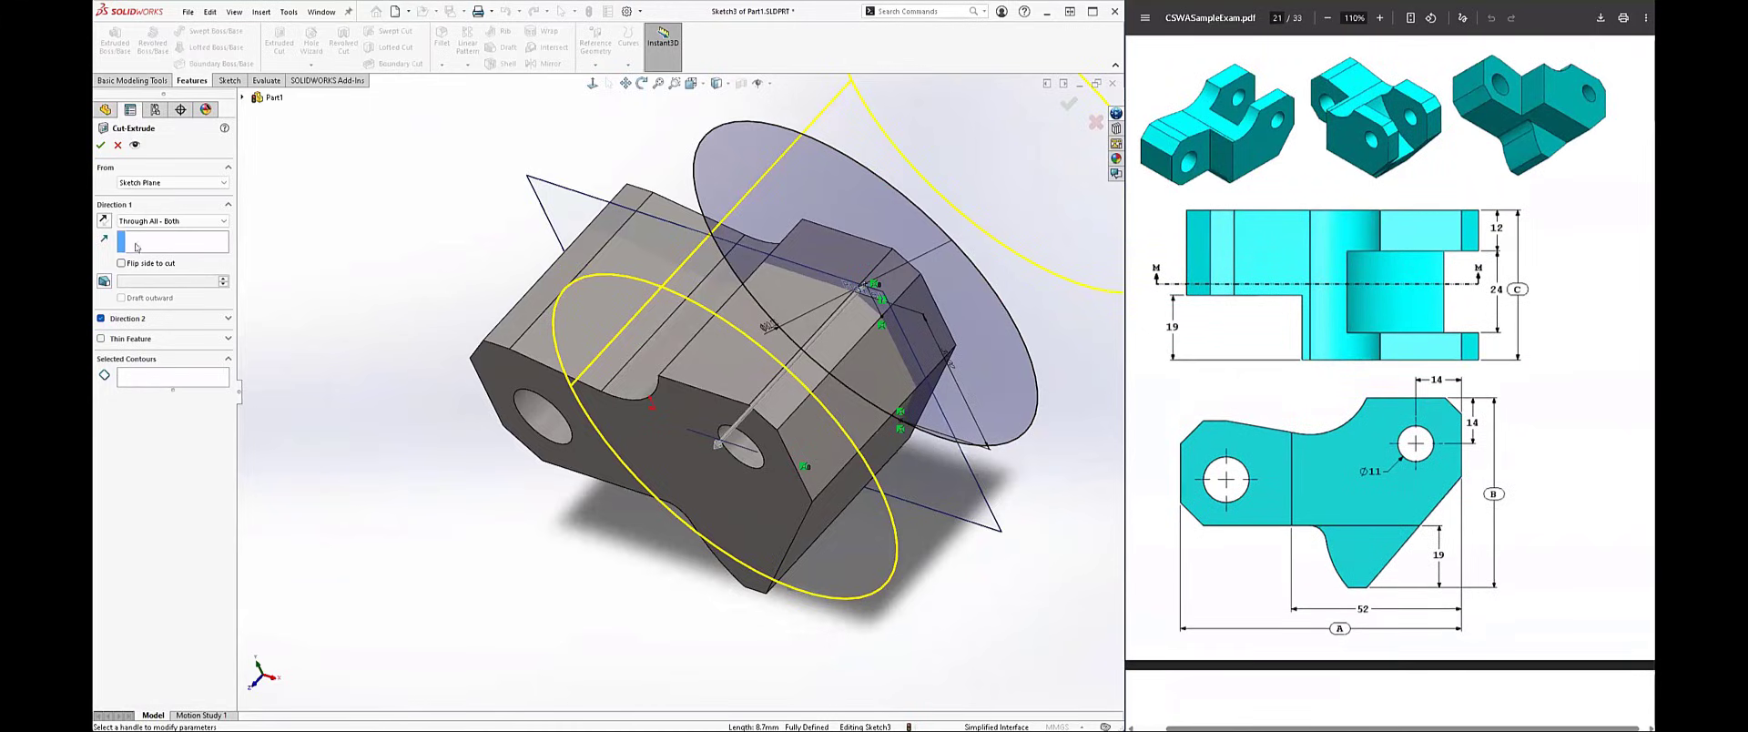
click(158, 221)
click(158, 235)
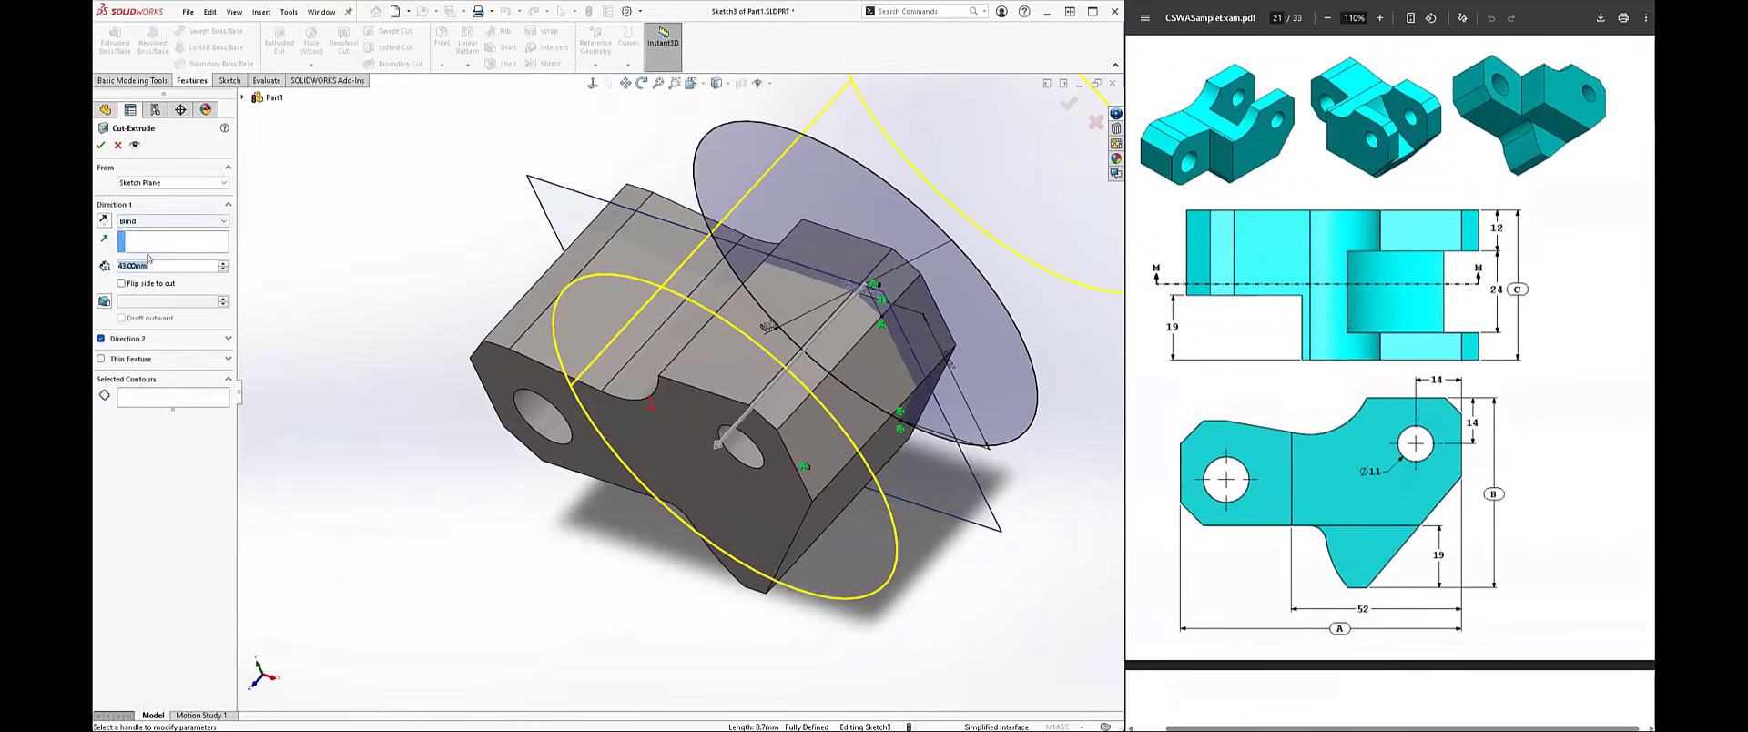
text(24)
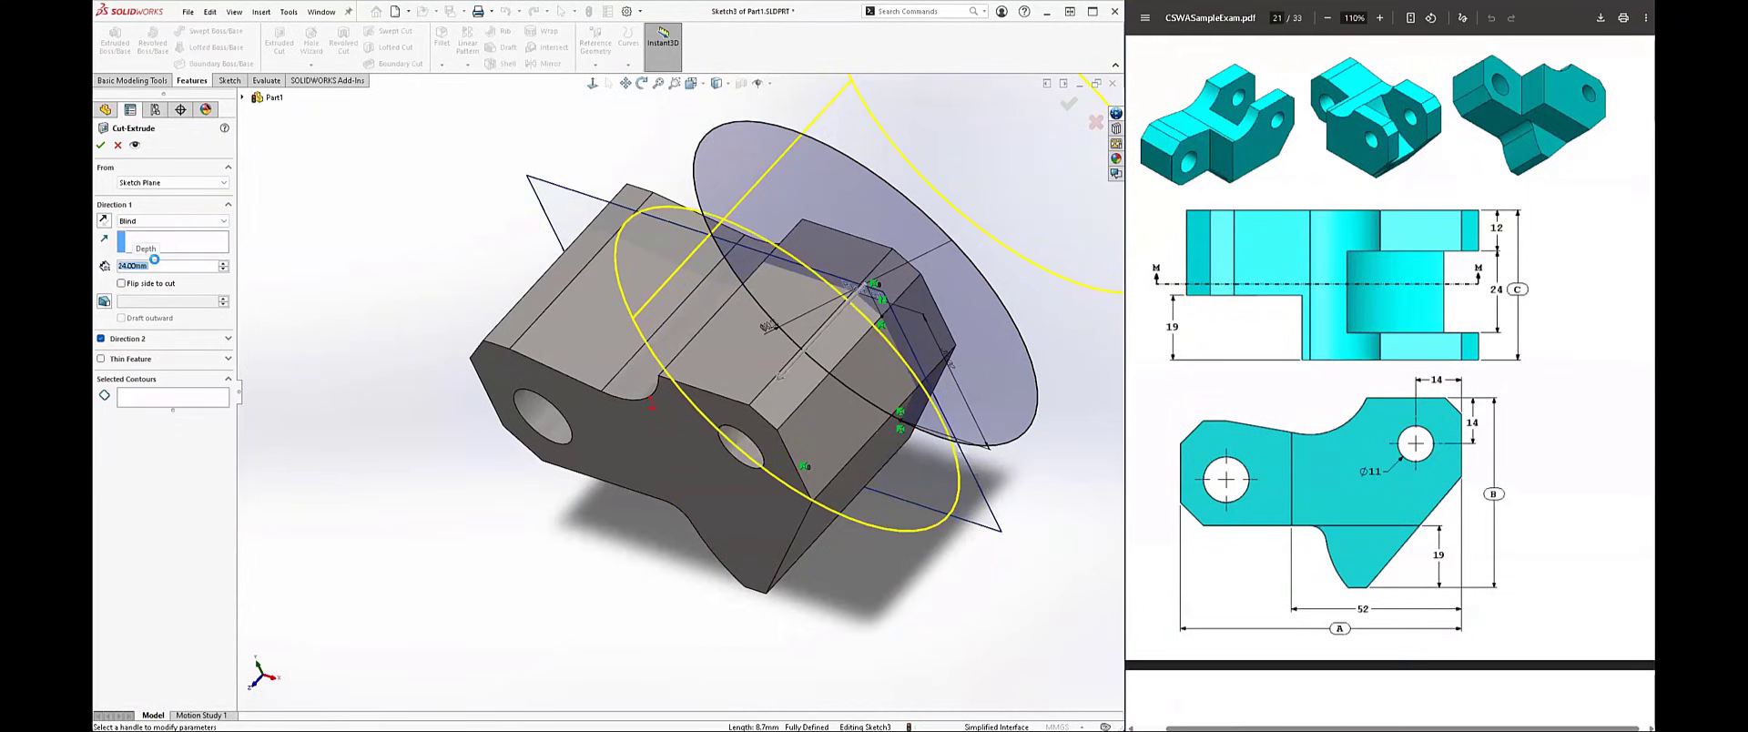
key(Return)
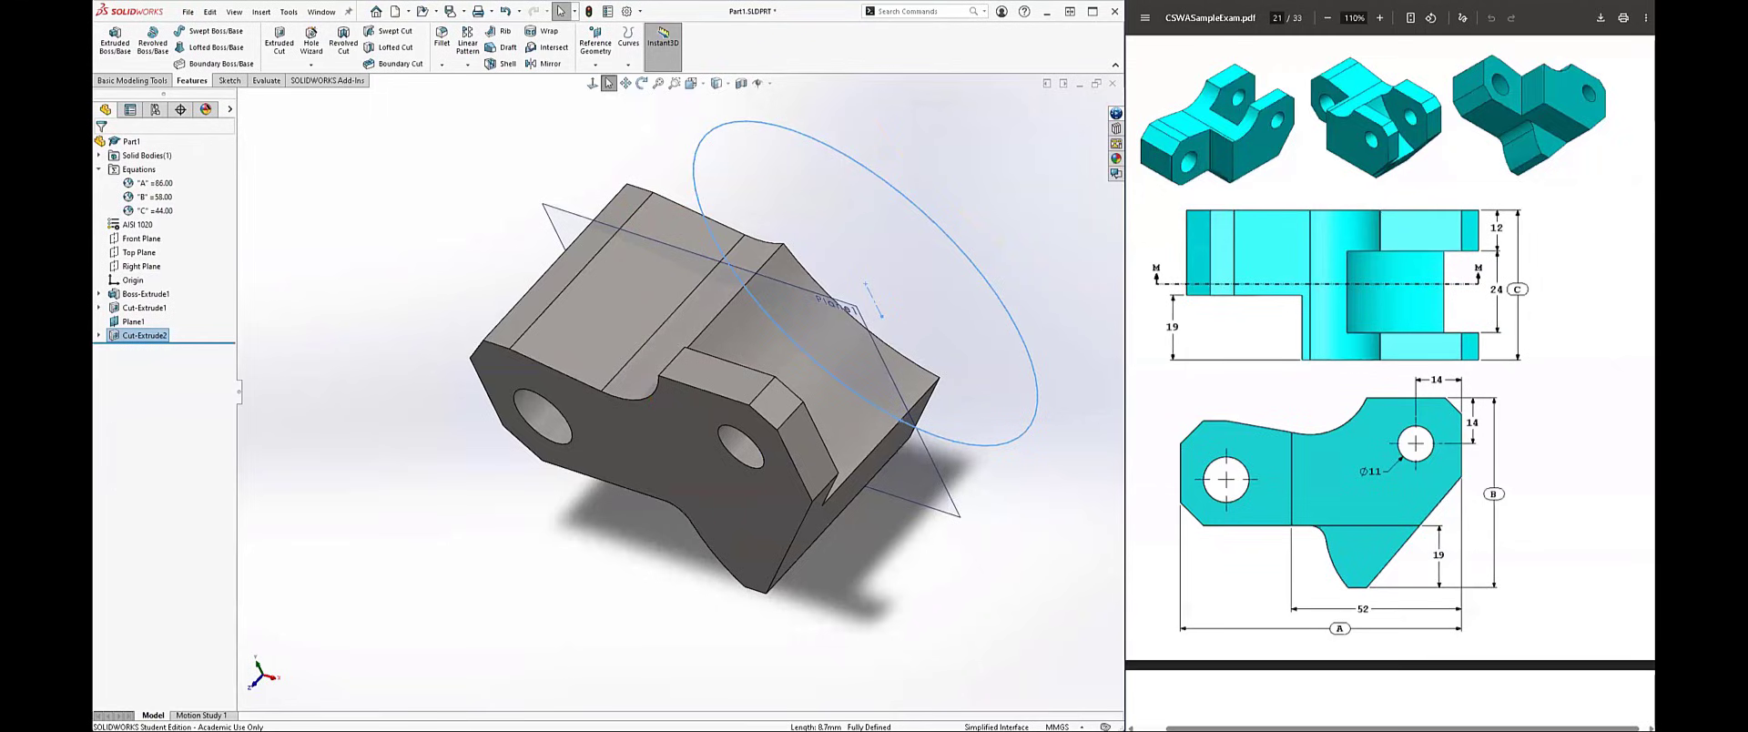
Step: Edit the circular slot's cut feature and turn off its second direction
right_click(133, 321)
click(157, 301)
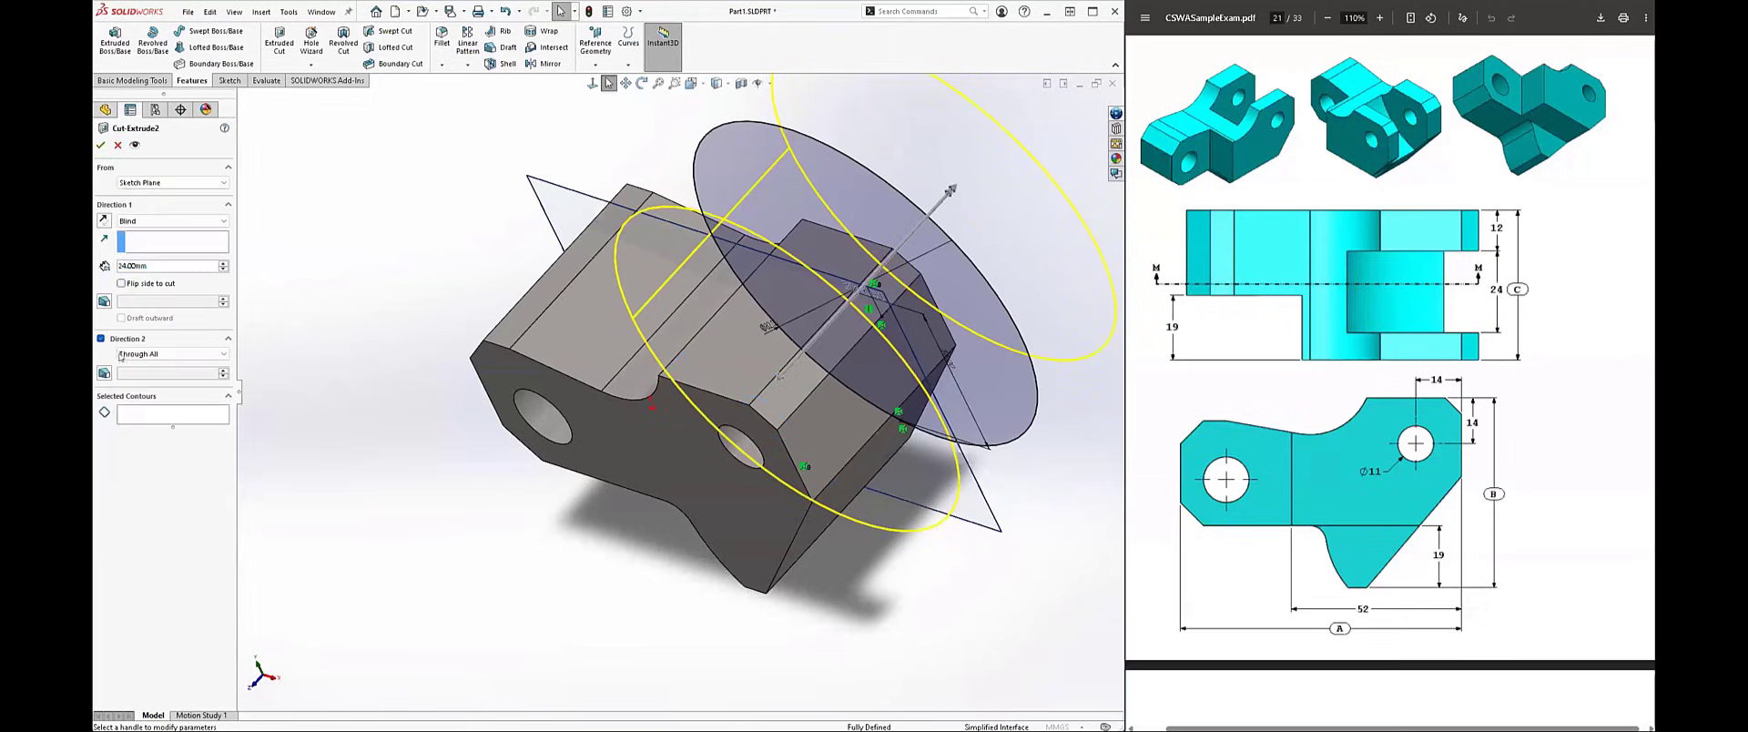
click(100, 339)
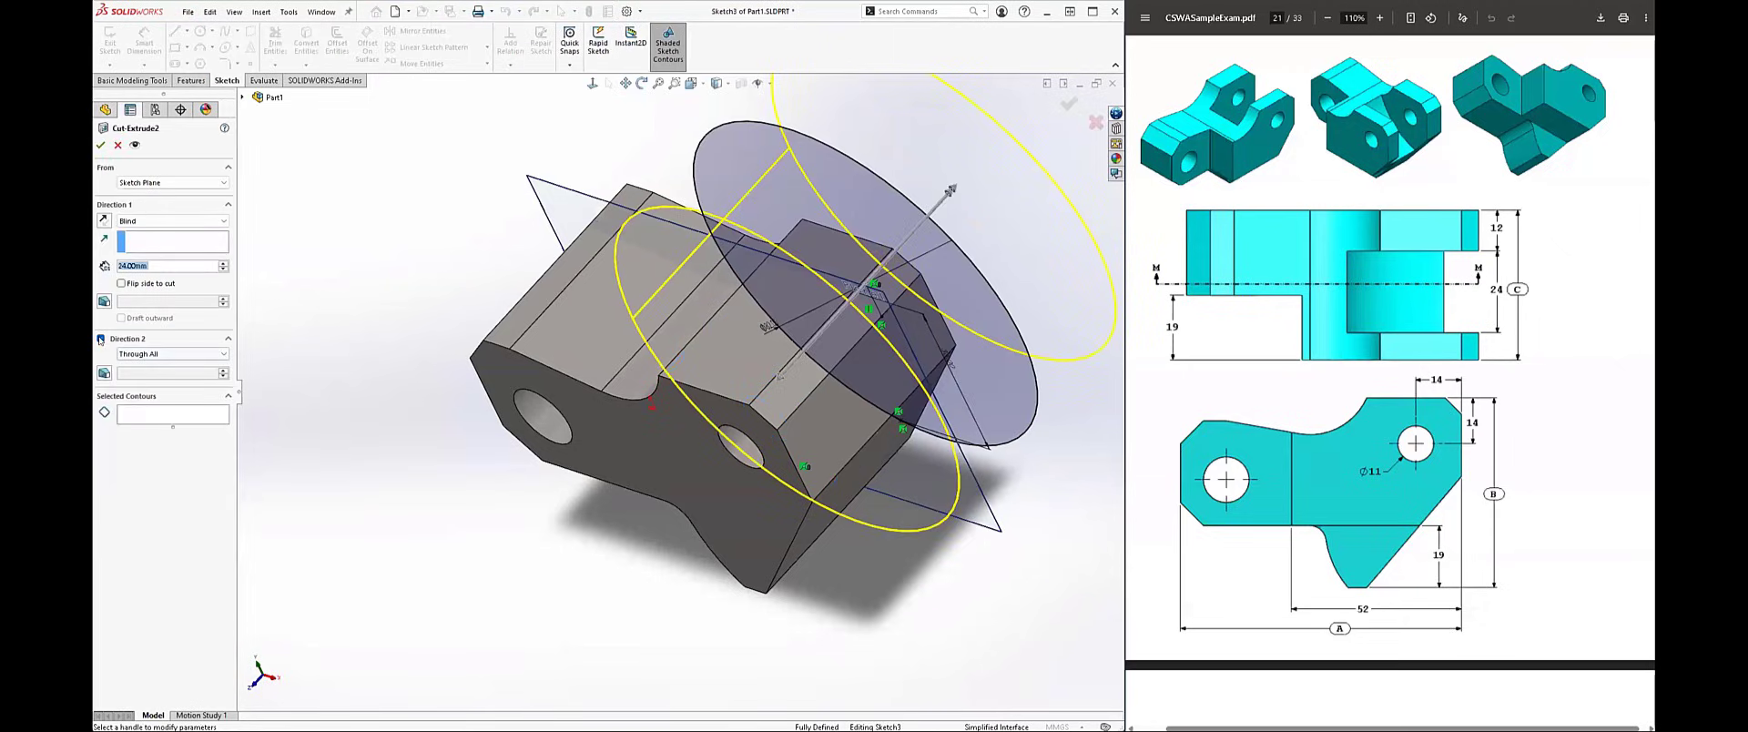
click(100, 339)
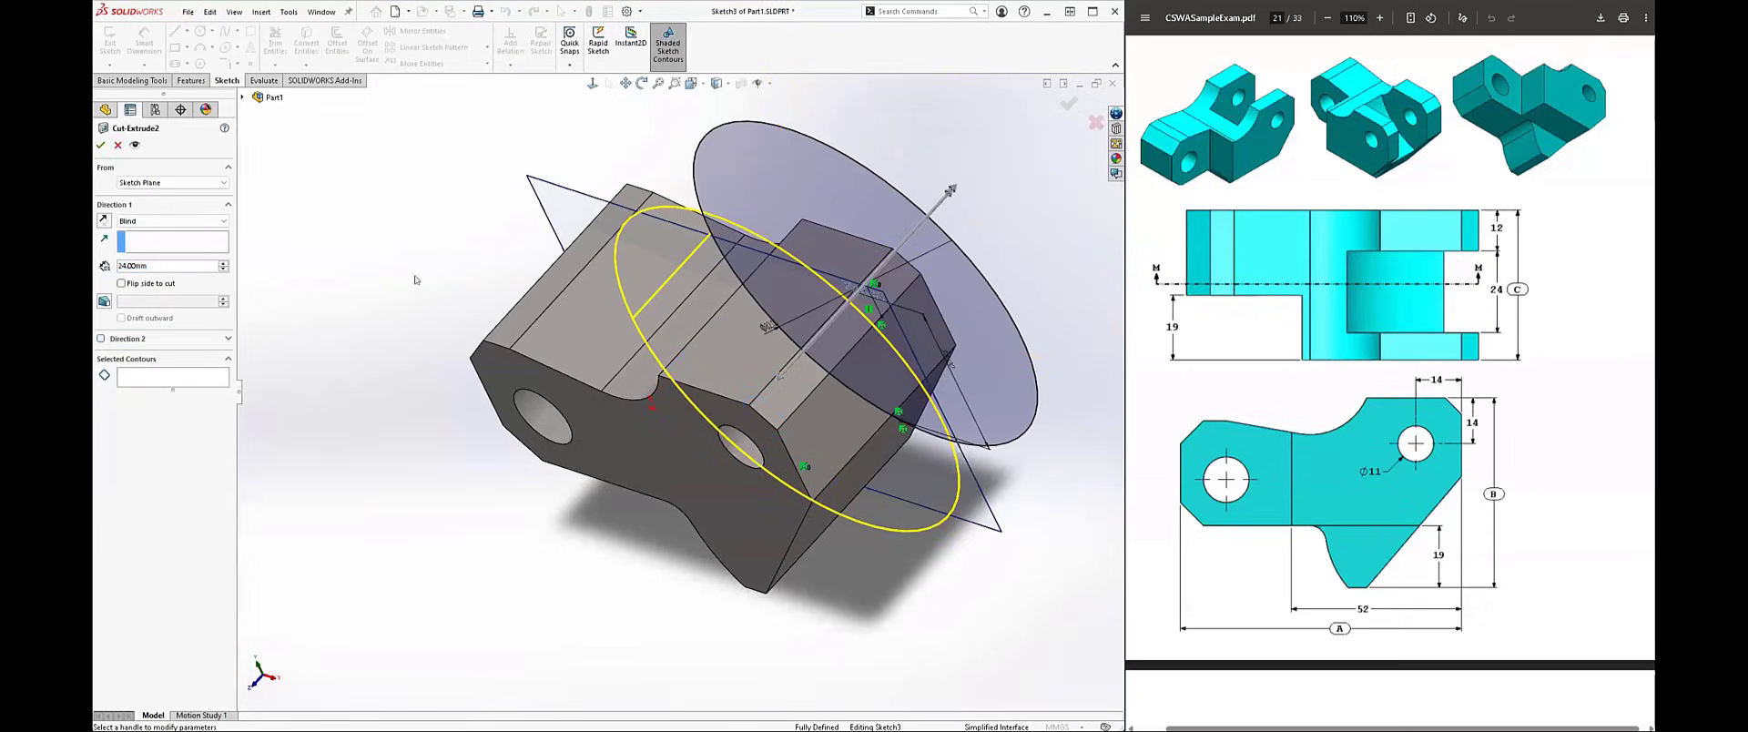
click(101, 145)
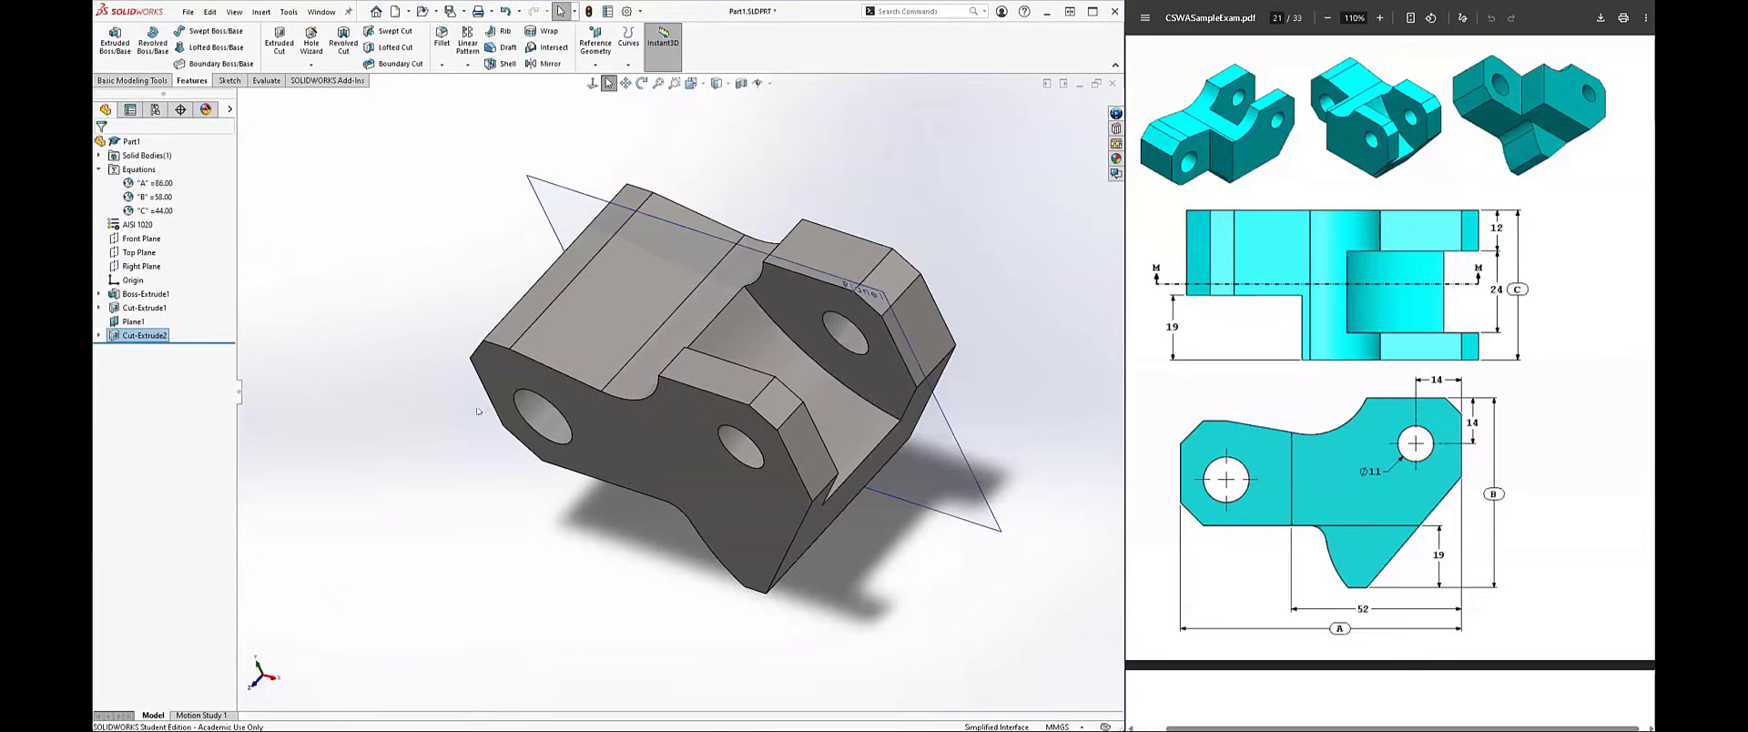
Step: Sketch on the block's large profile face a vertical line about 28 mm long, from the sloping upper edge to the horizontal lower edge between the holes
middle_drag(524, 284, 541, 241)
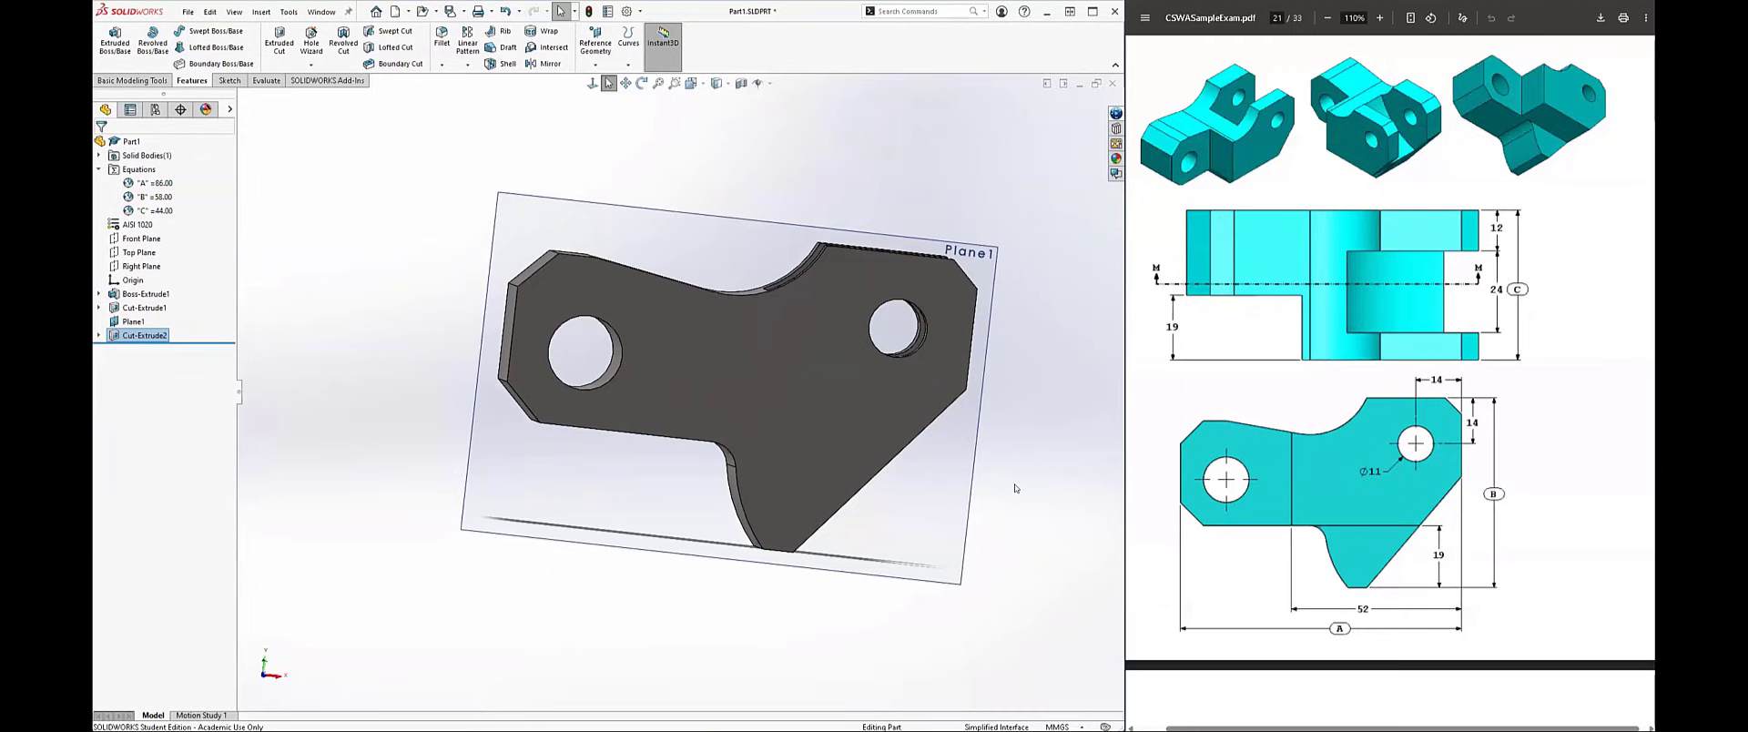
click(819, 414)
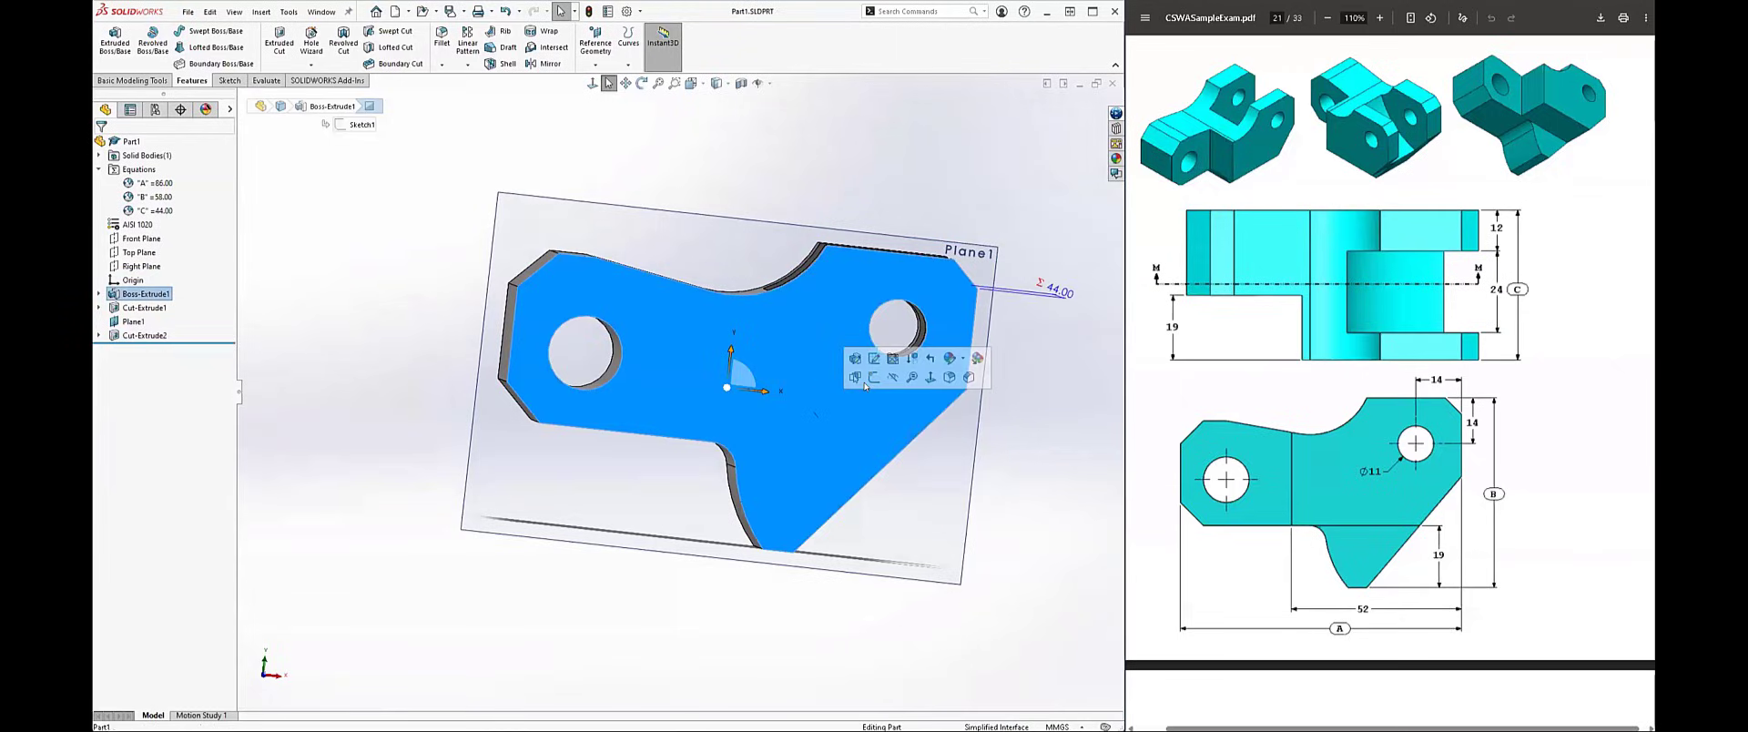
click(874, 376)
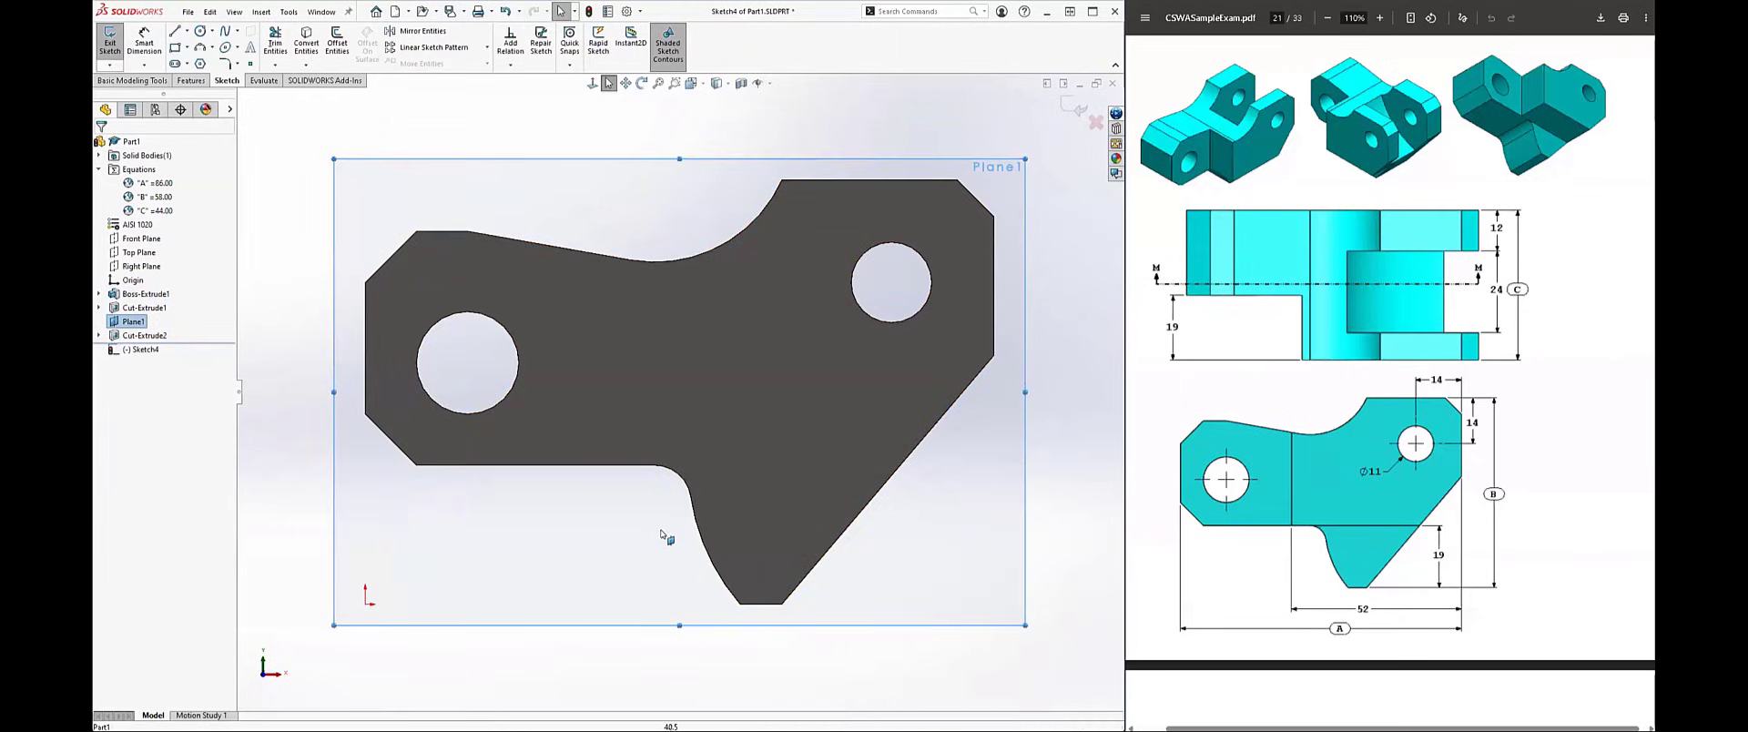
right_drag(664, 532, 638, 526)
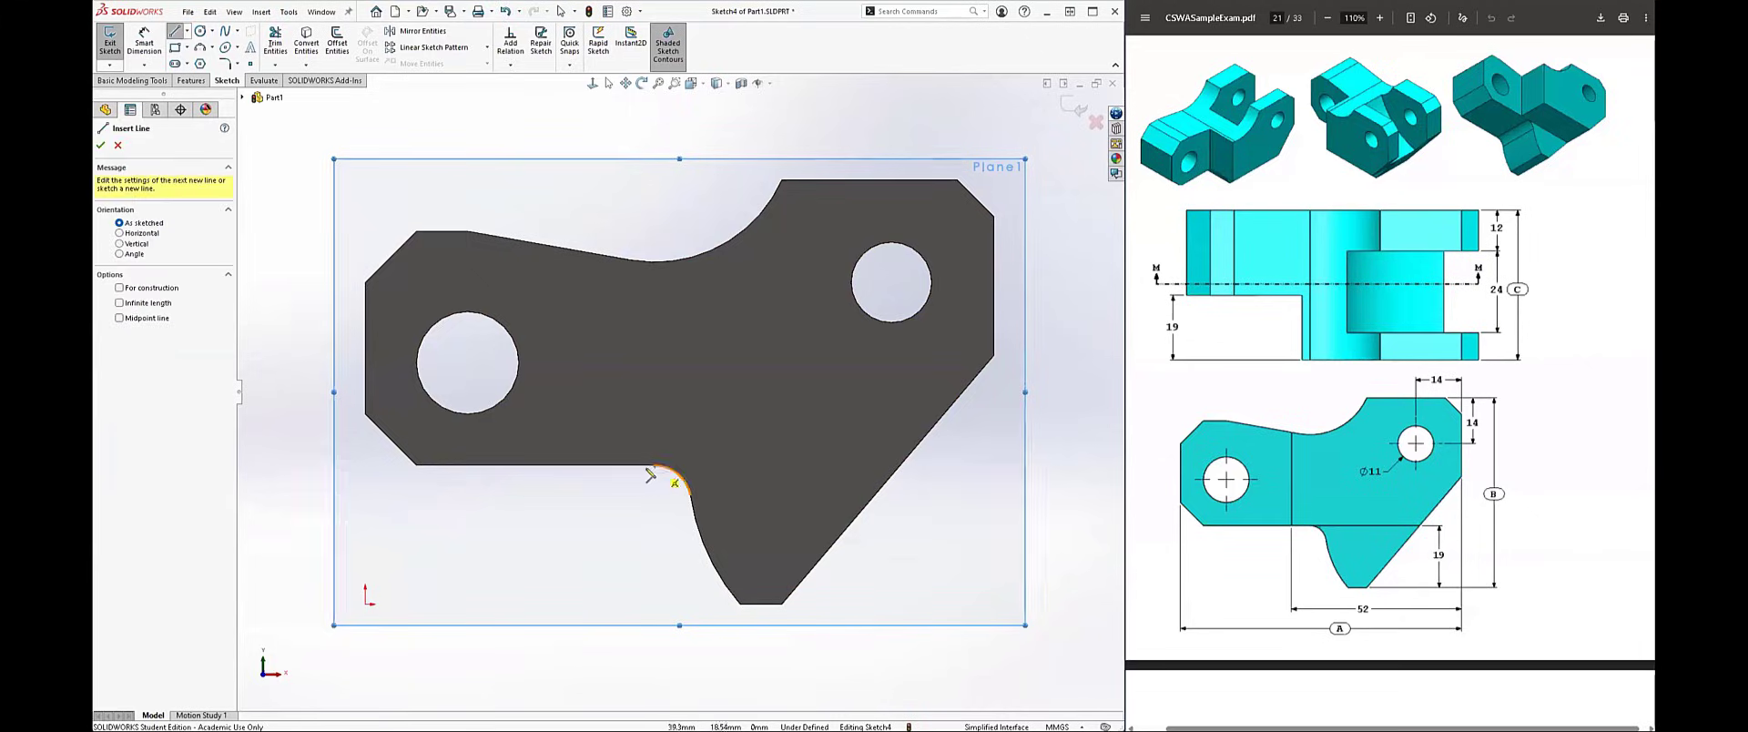
click(619, 259)
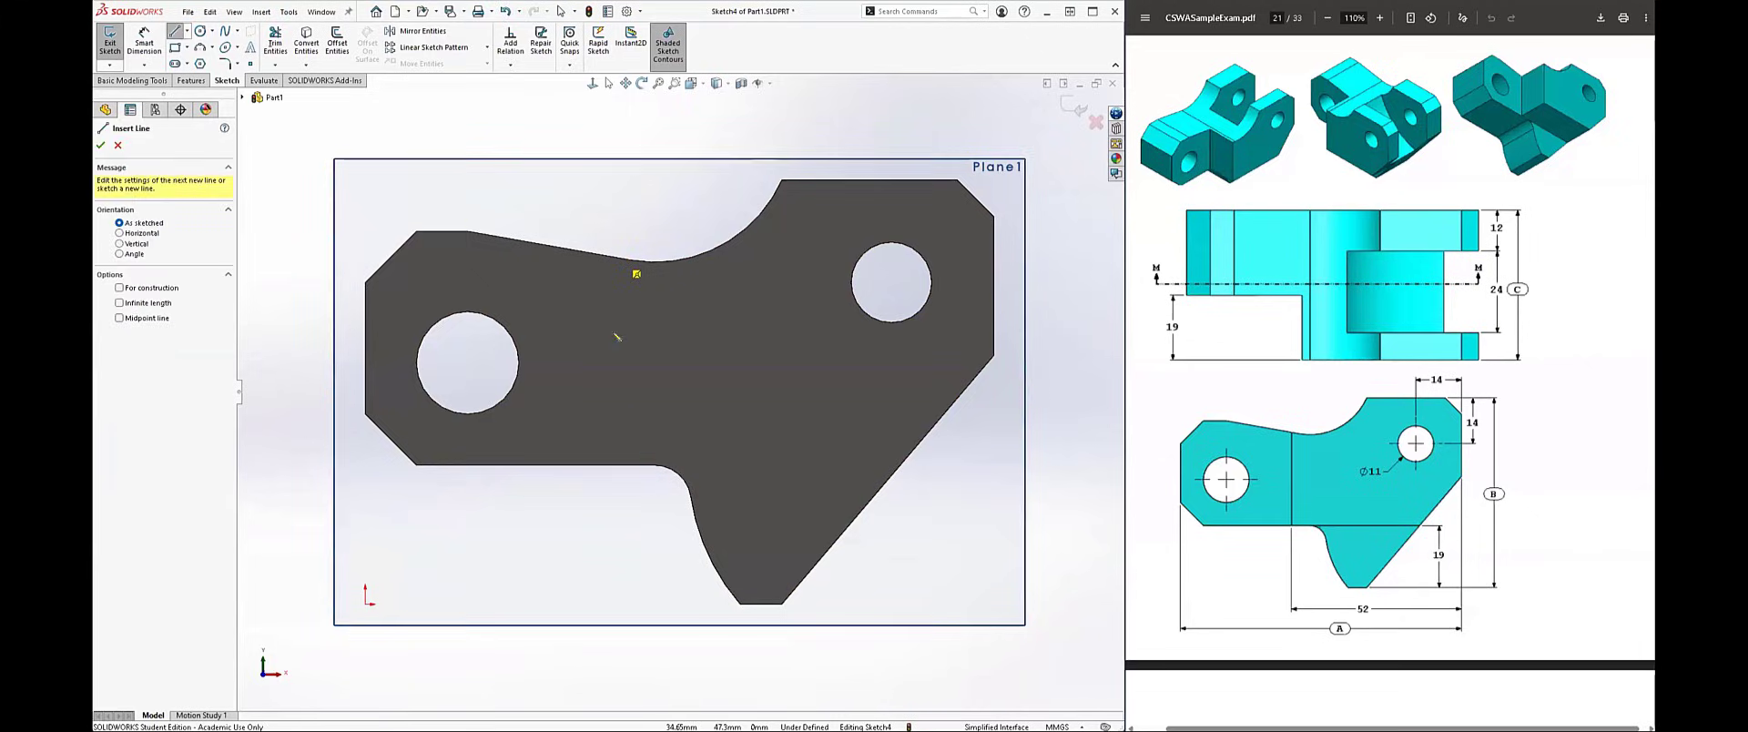
click(620, 466)
key(Escape)
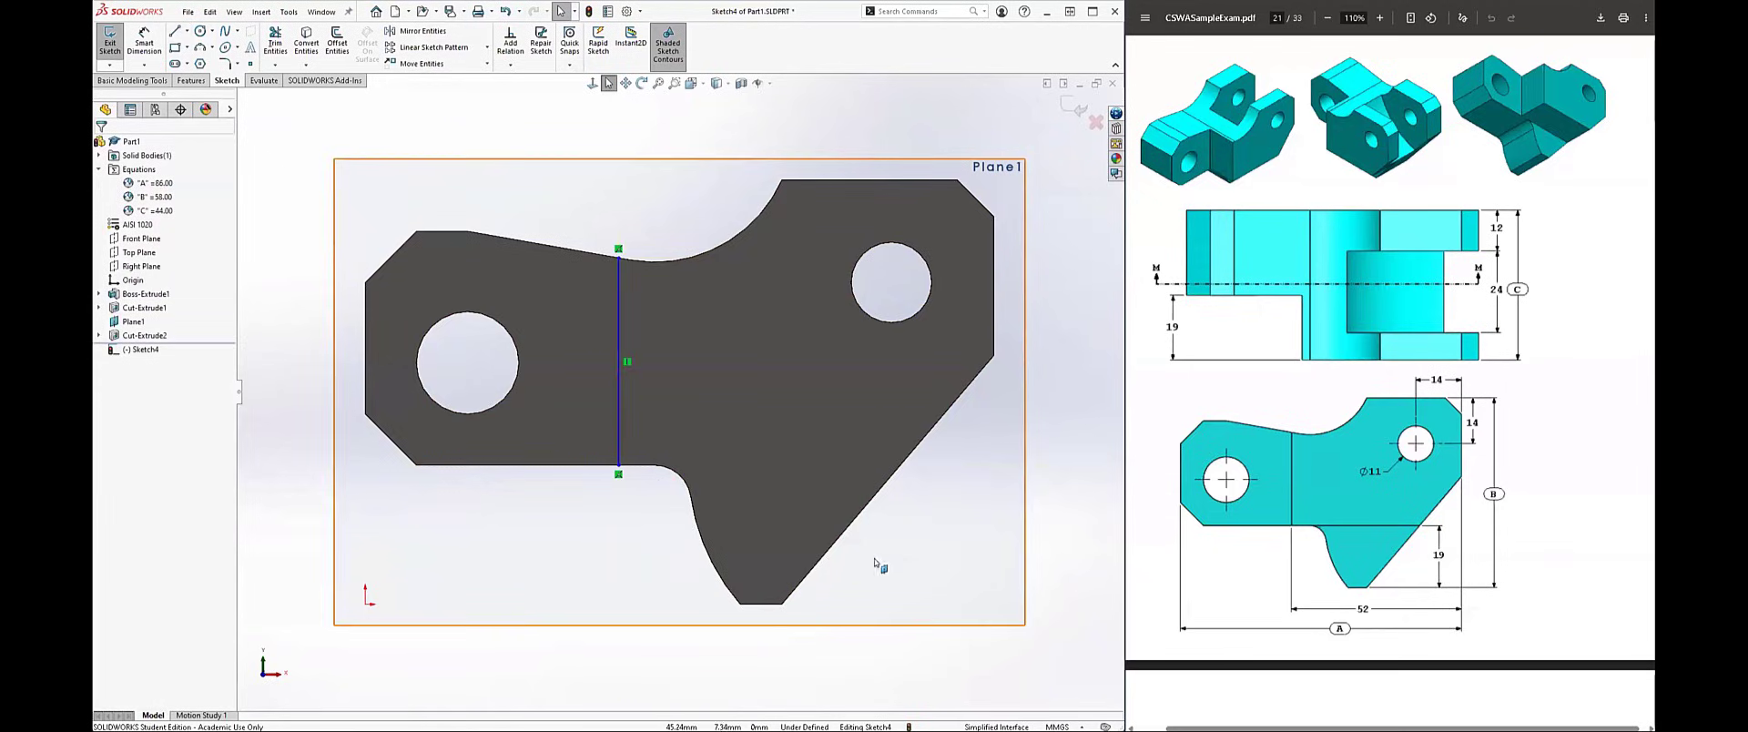
Step: Dimension the vertical line 52 mm from the profile's short vertical edge beside the smaller hole
right_drag(936, 562, 950, 497)
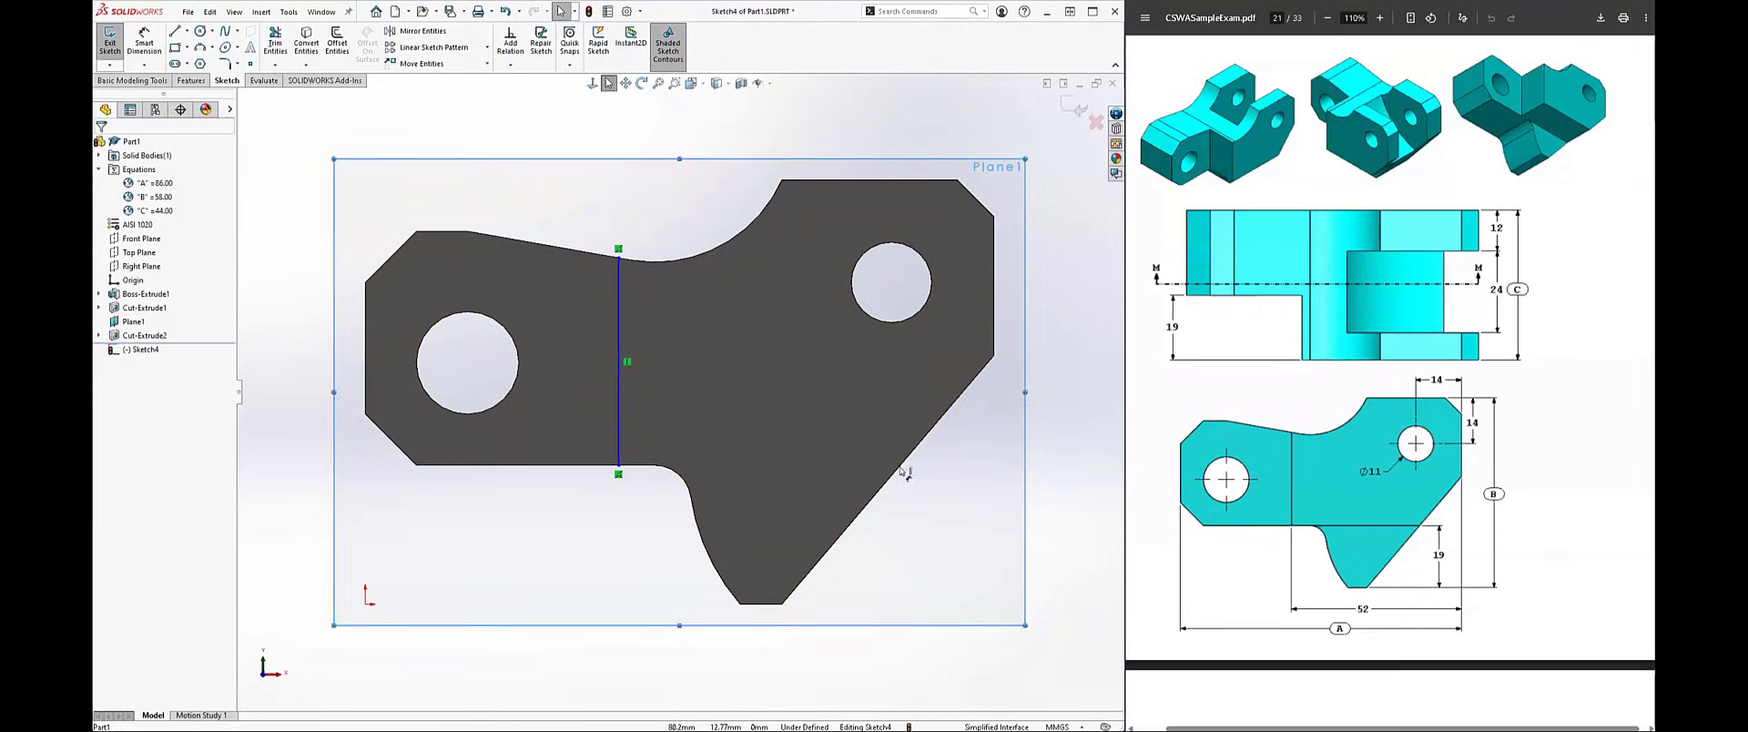
click(619, 340)
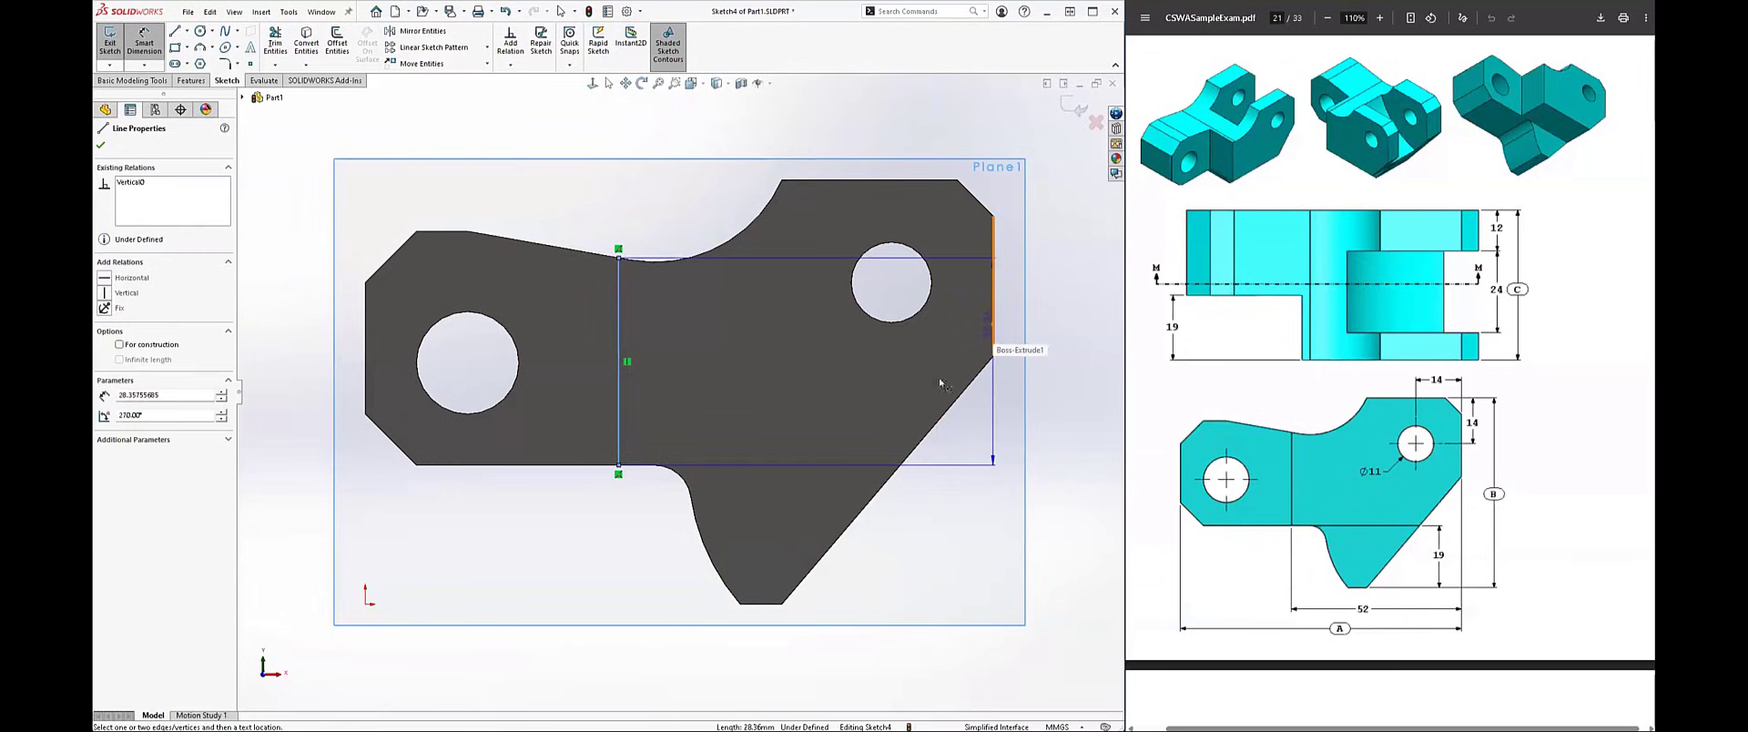
click(992, 350)
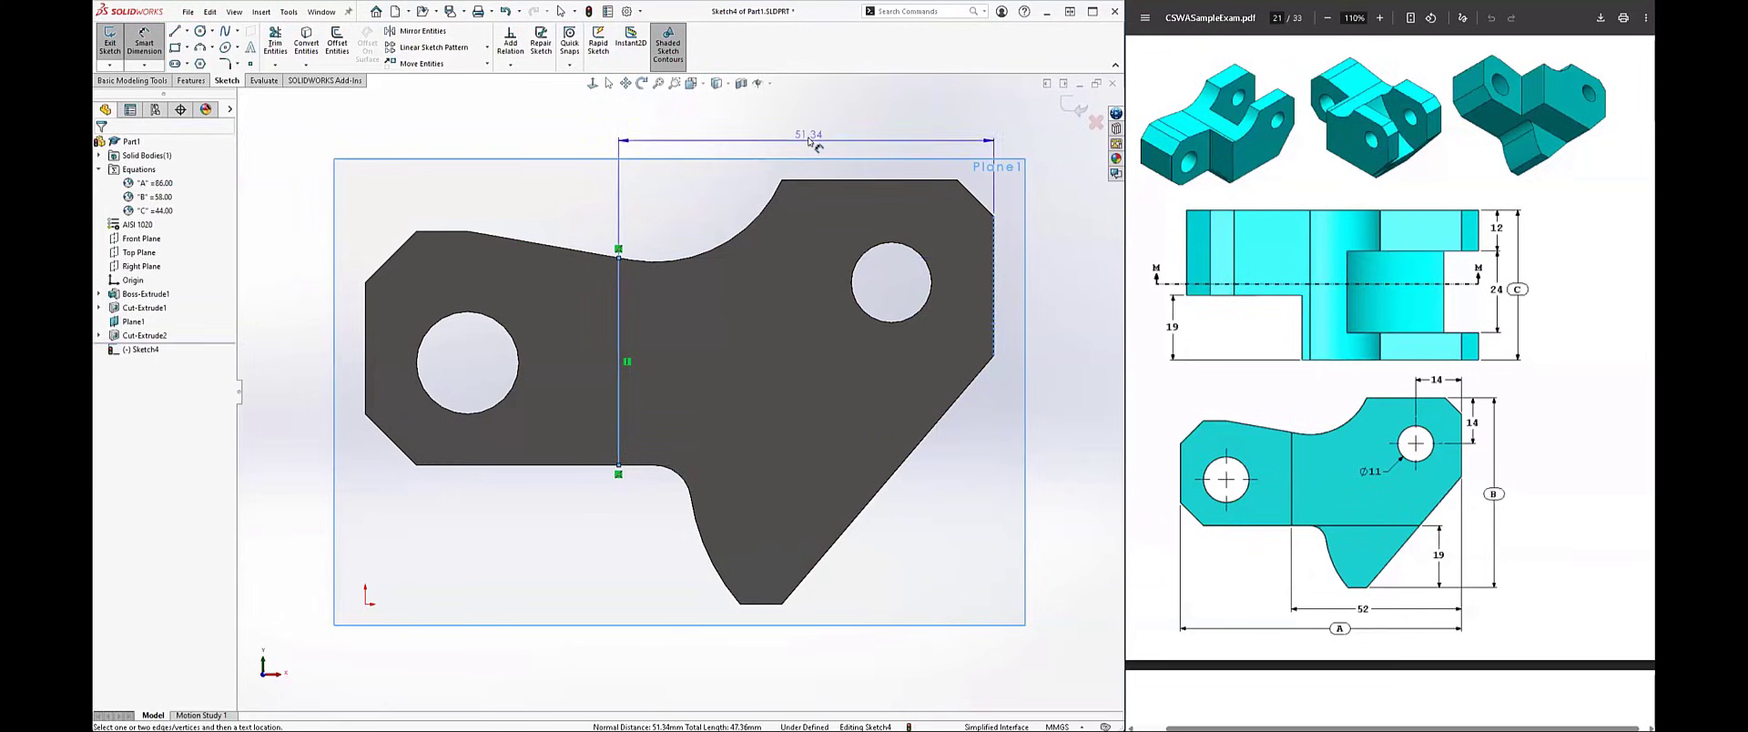
click(808, 139)
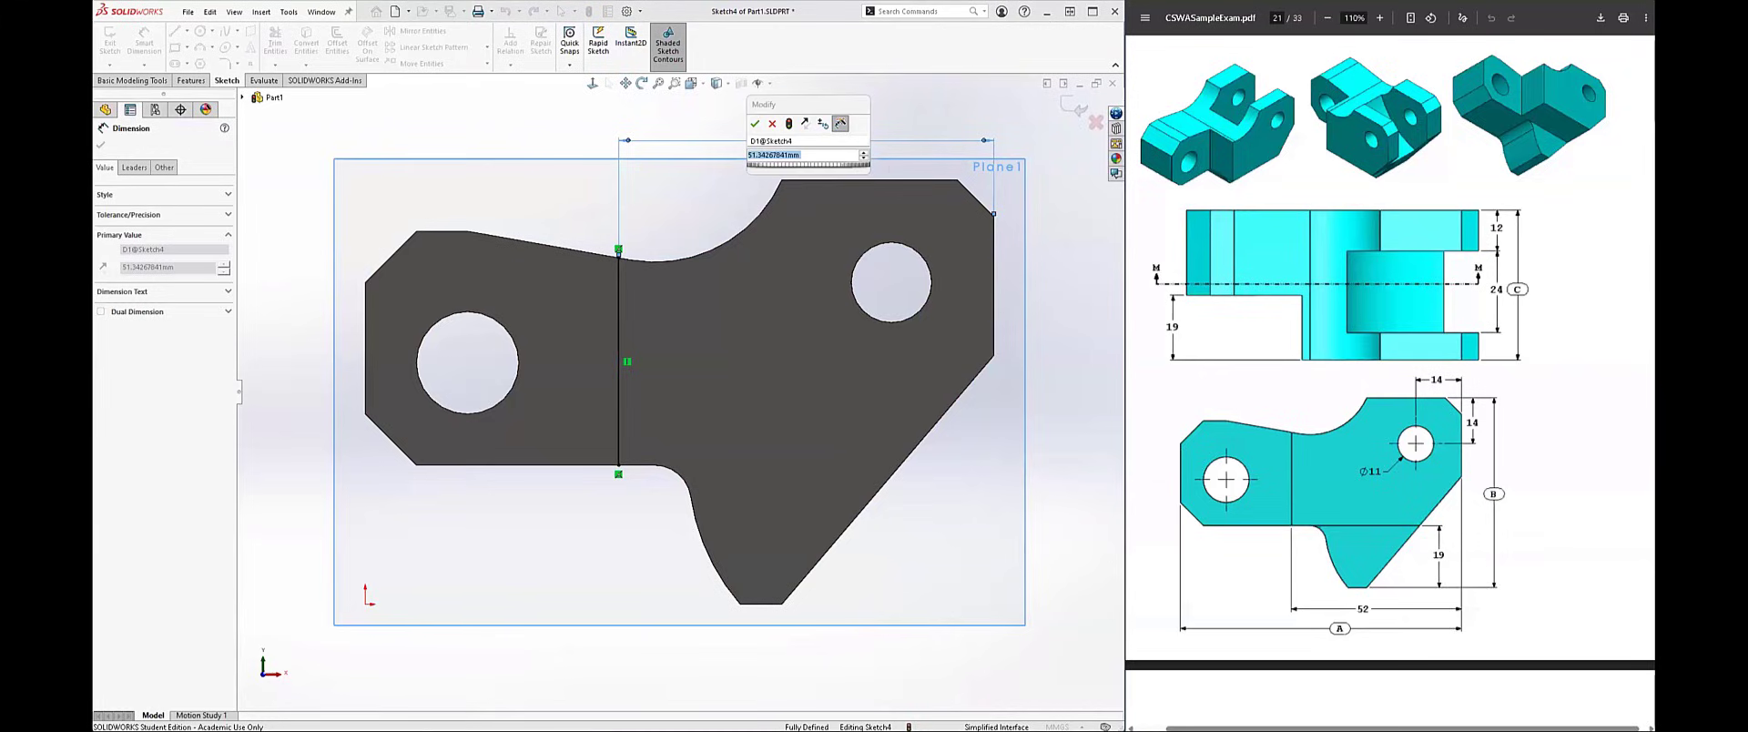
text(52)
key(Return)
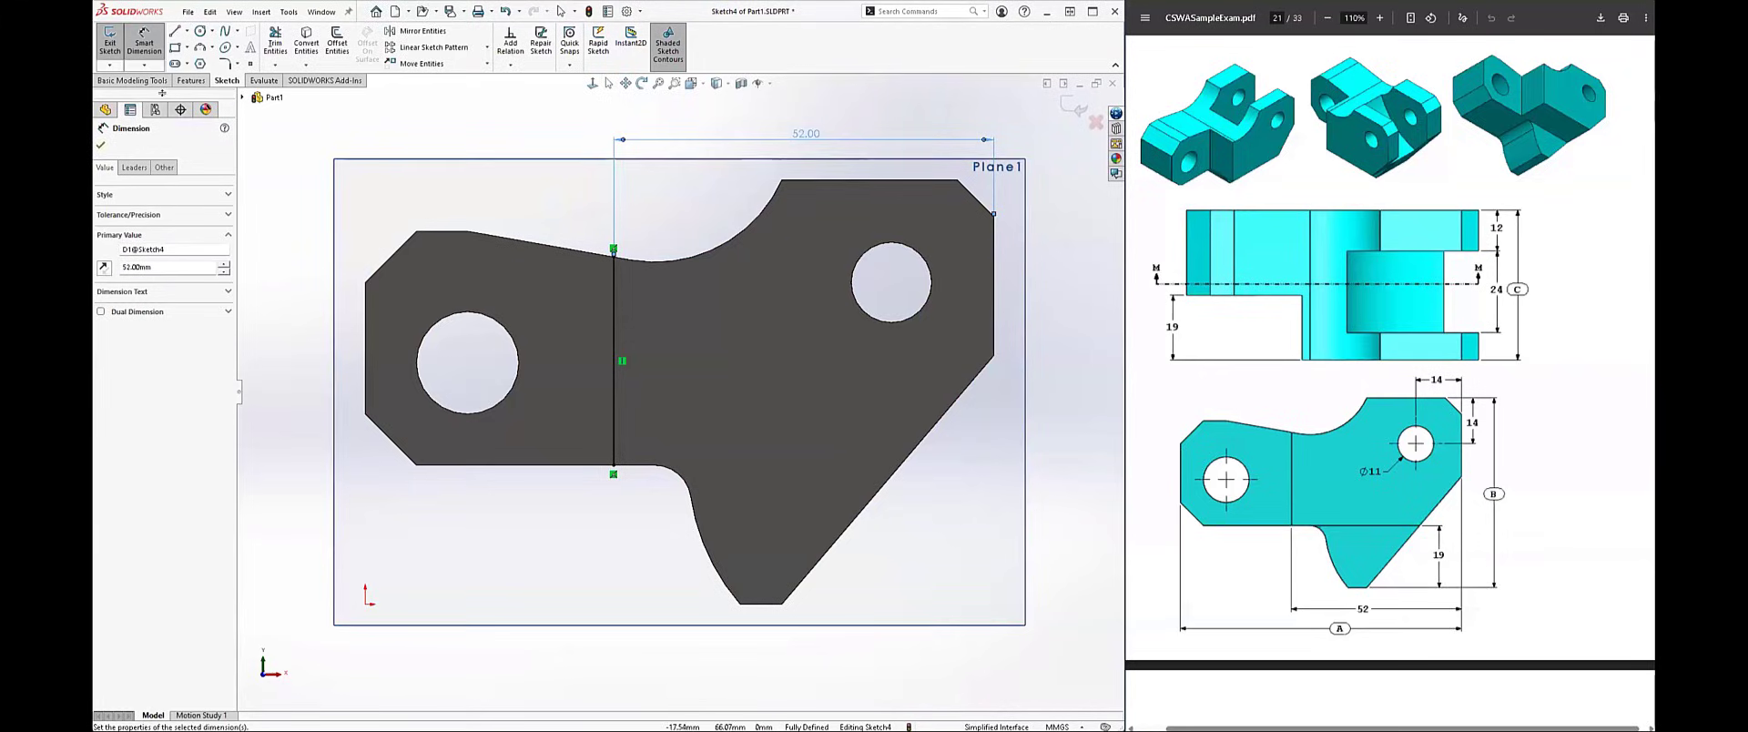
Step: Cut-extrude the end region around the larger hole to a blind depth of 19 mm, with the side to cut flipped
click(190, 81)
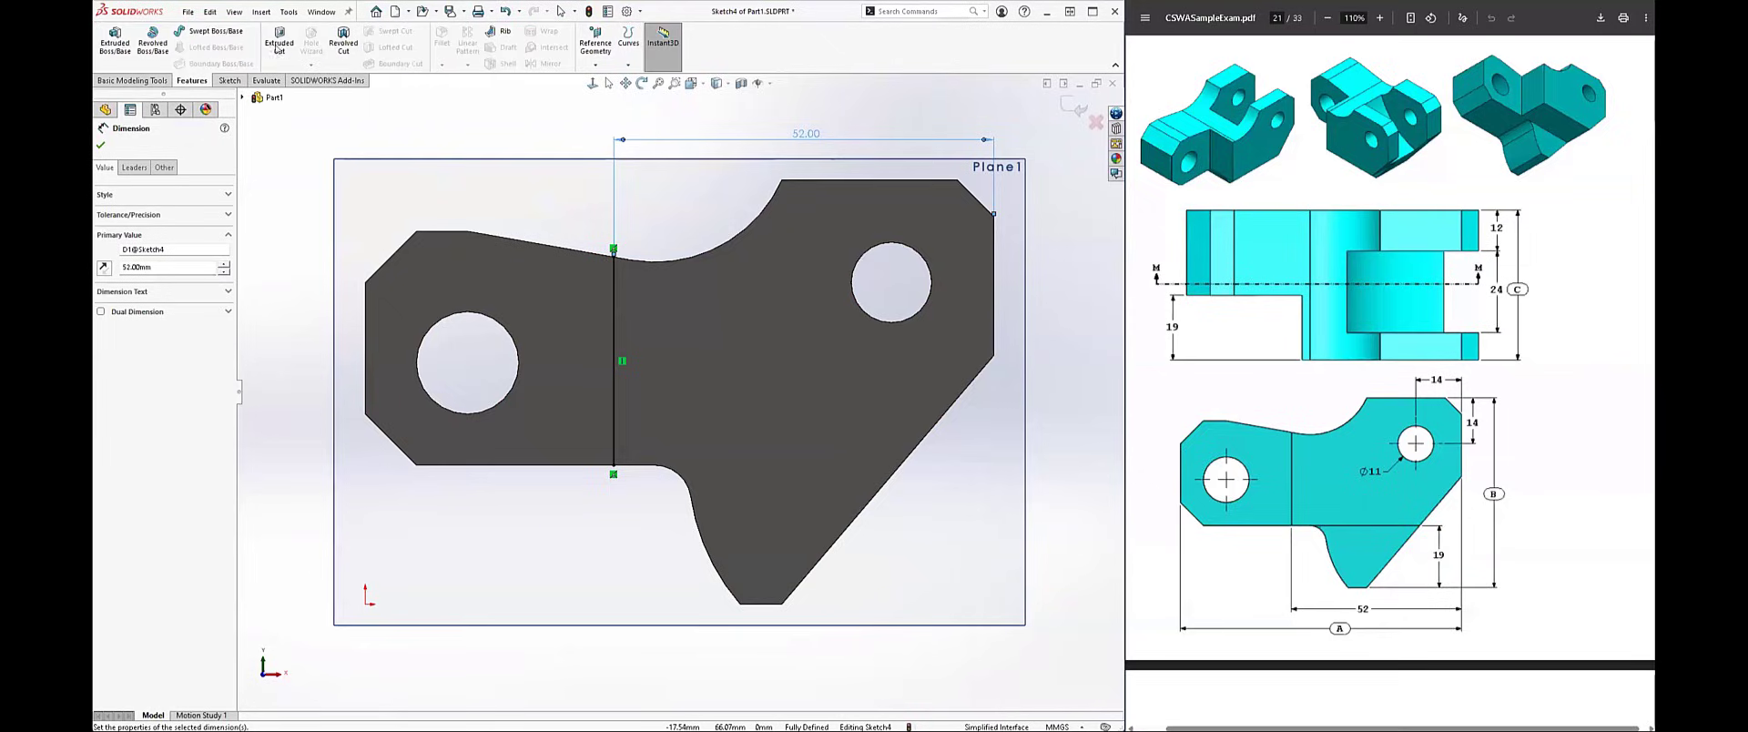
click(278, 46)
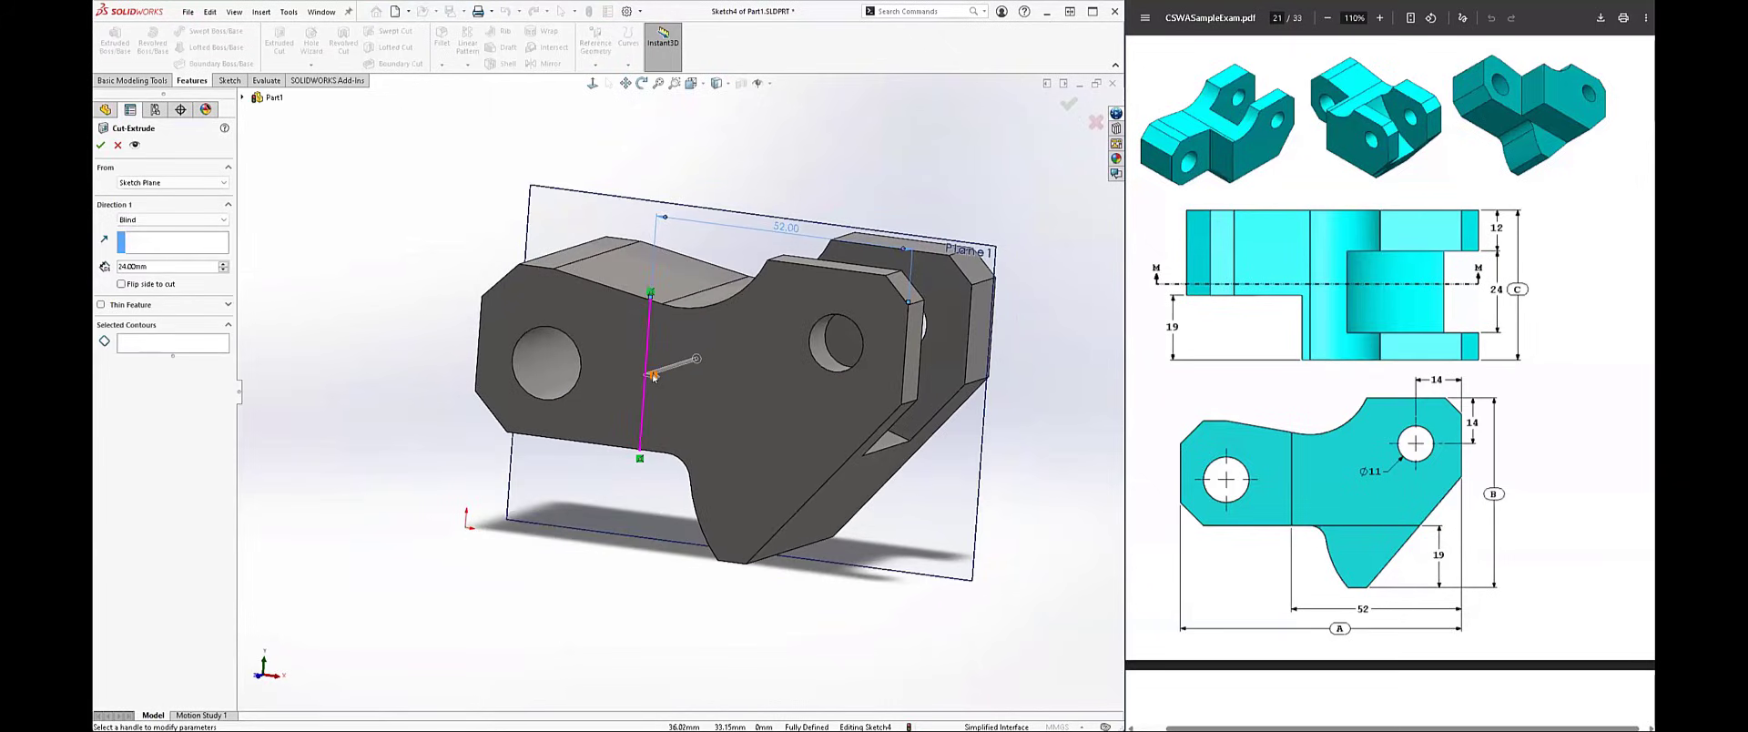
middle_drag(661, 418, 699, 370)
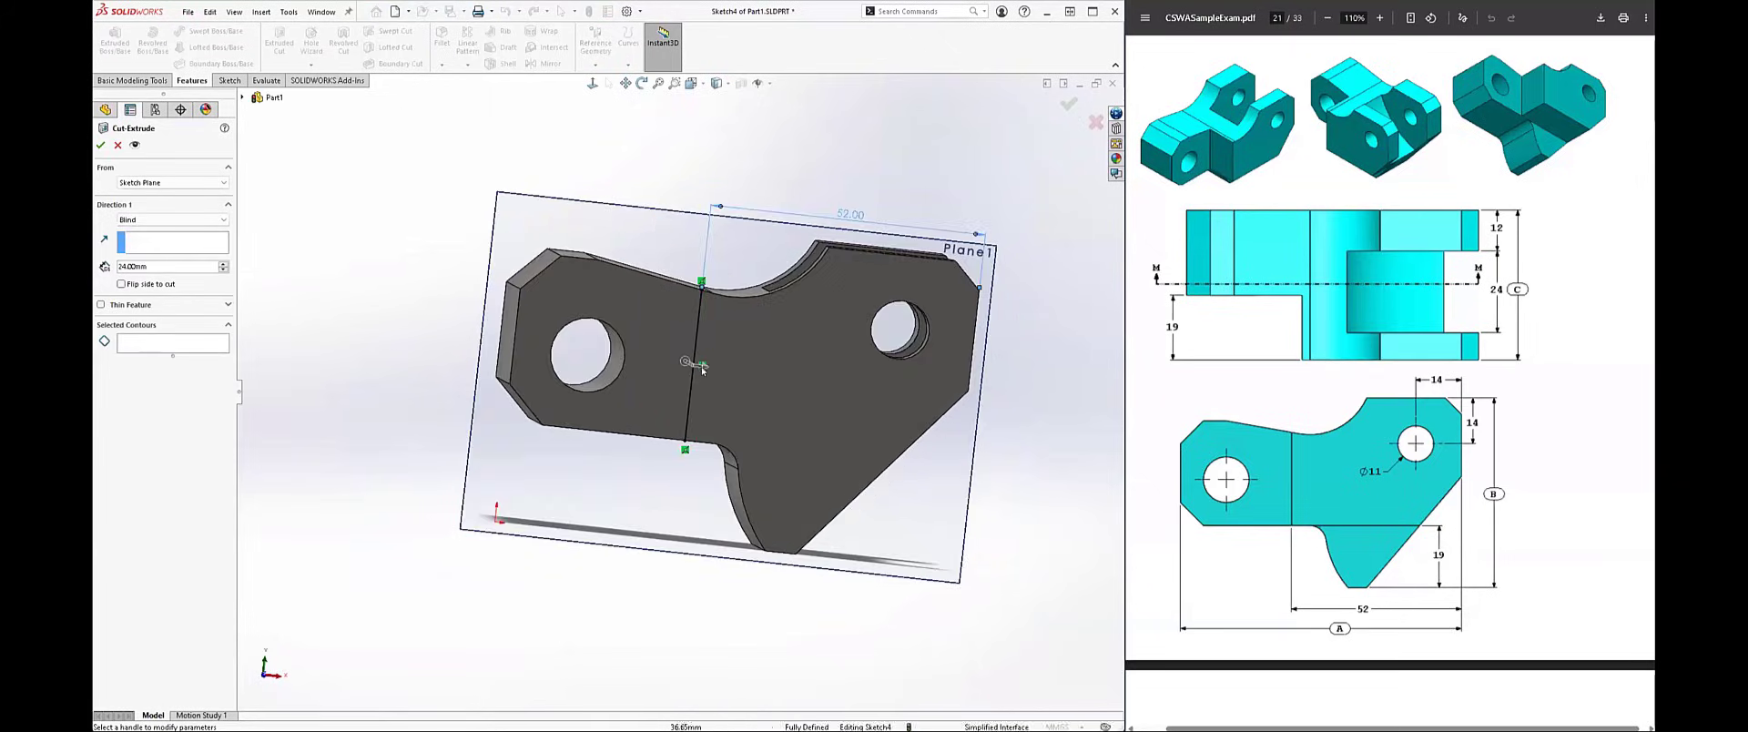
click(706, 367)
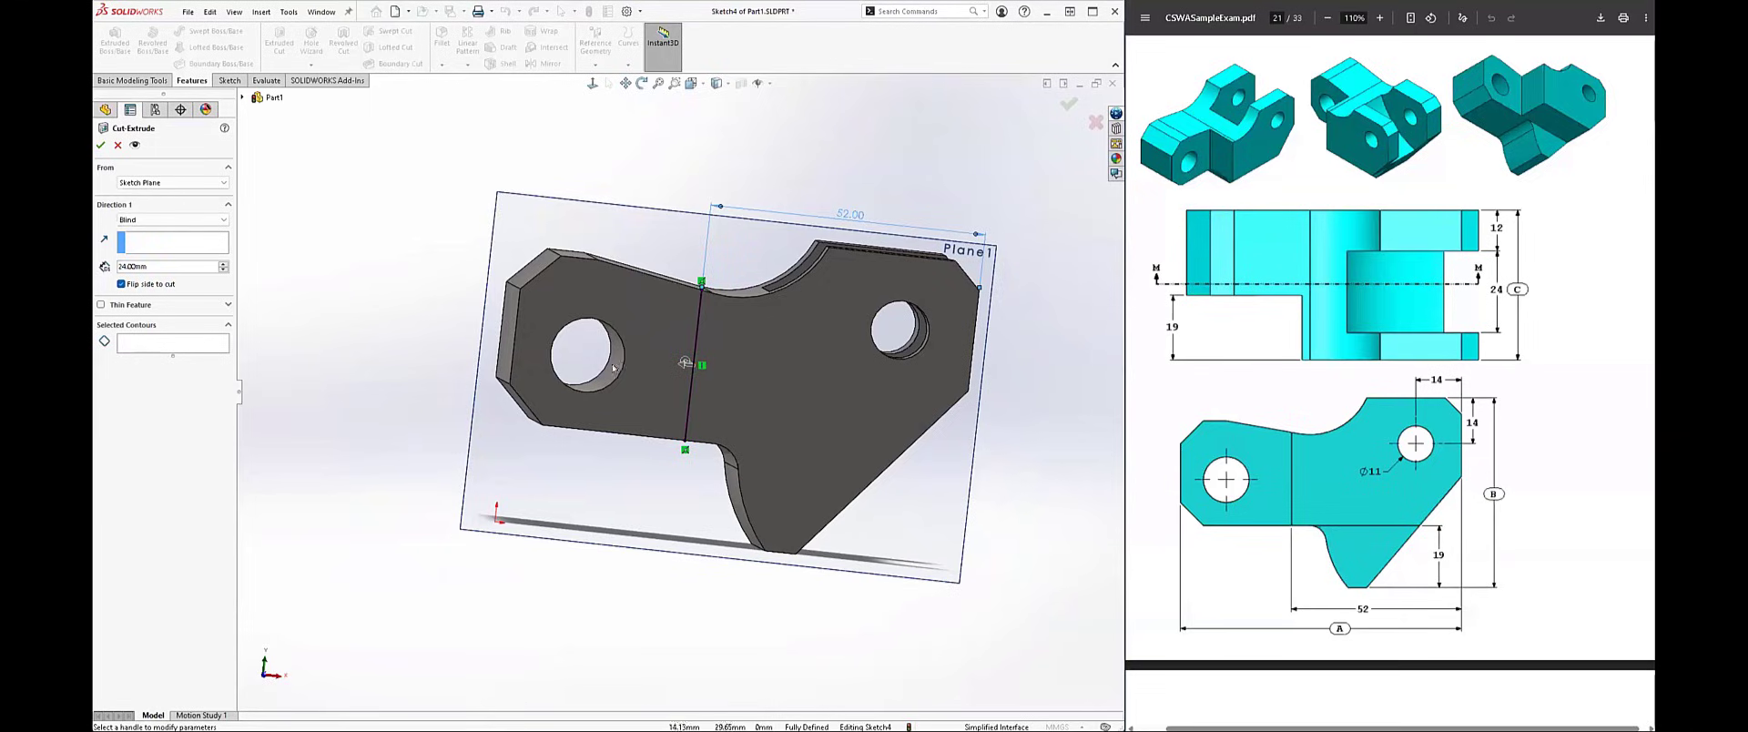
click(160, 346)
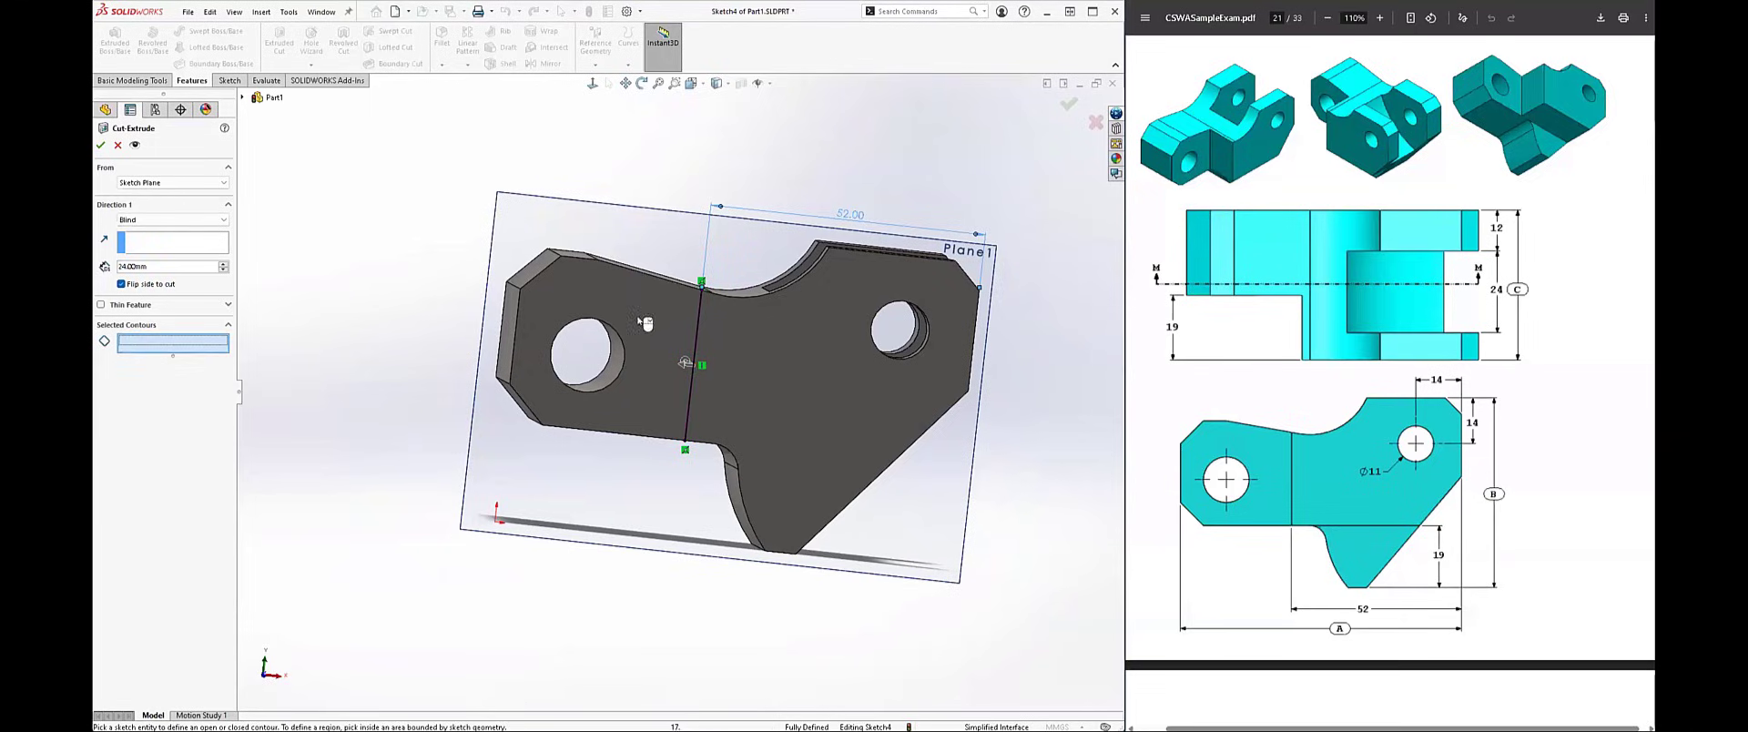
click(628, 326)
mouse_move(383, 295)
middle_down()
mouse_move(335, 338)
mouse_move(144, 276)
middle_up()
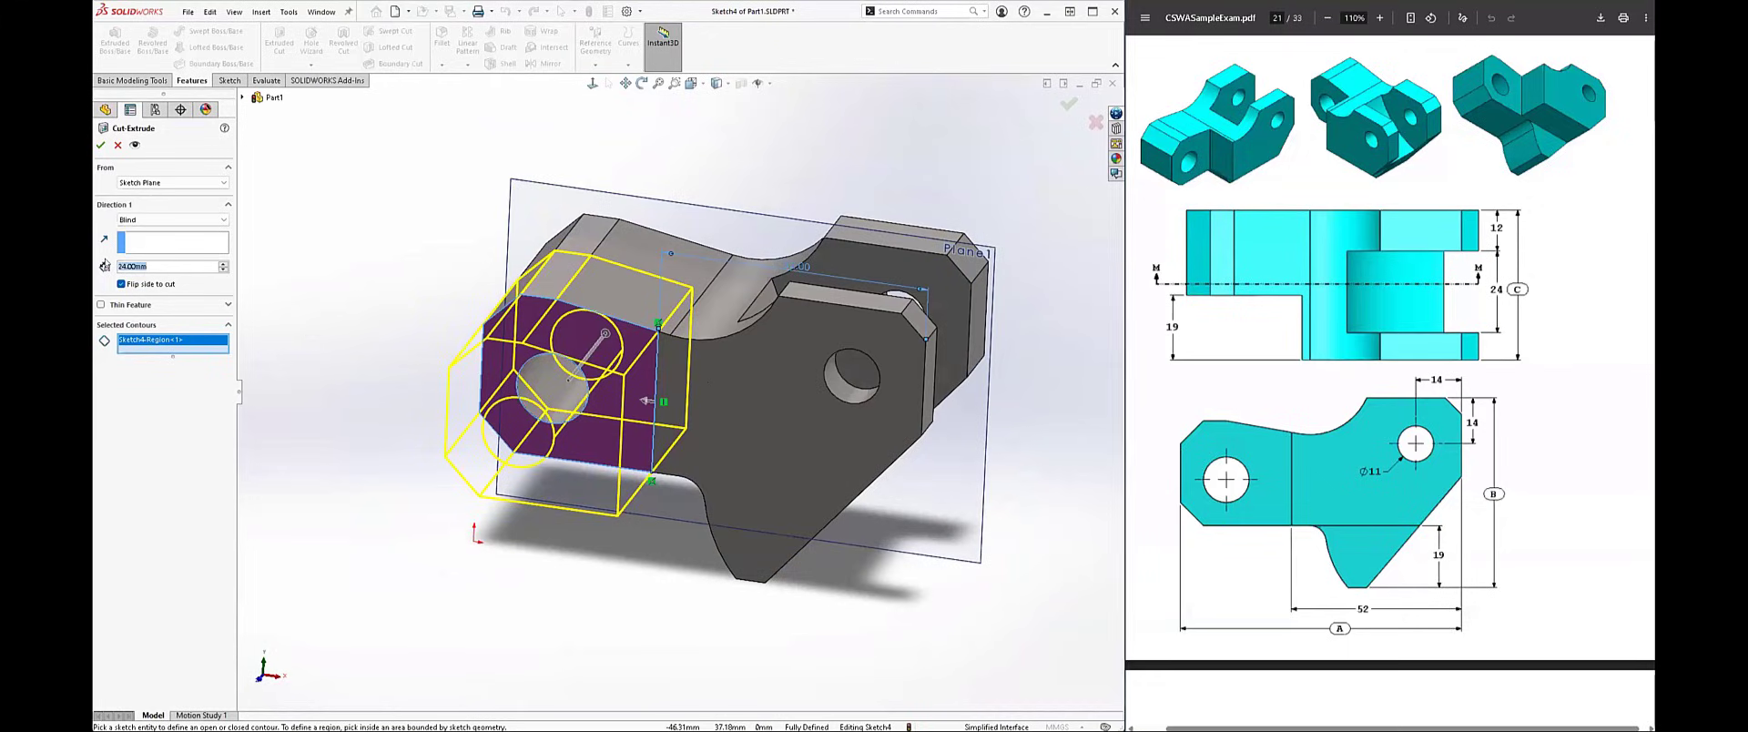
text(19)
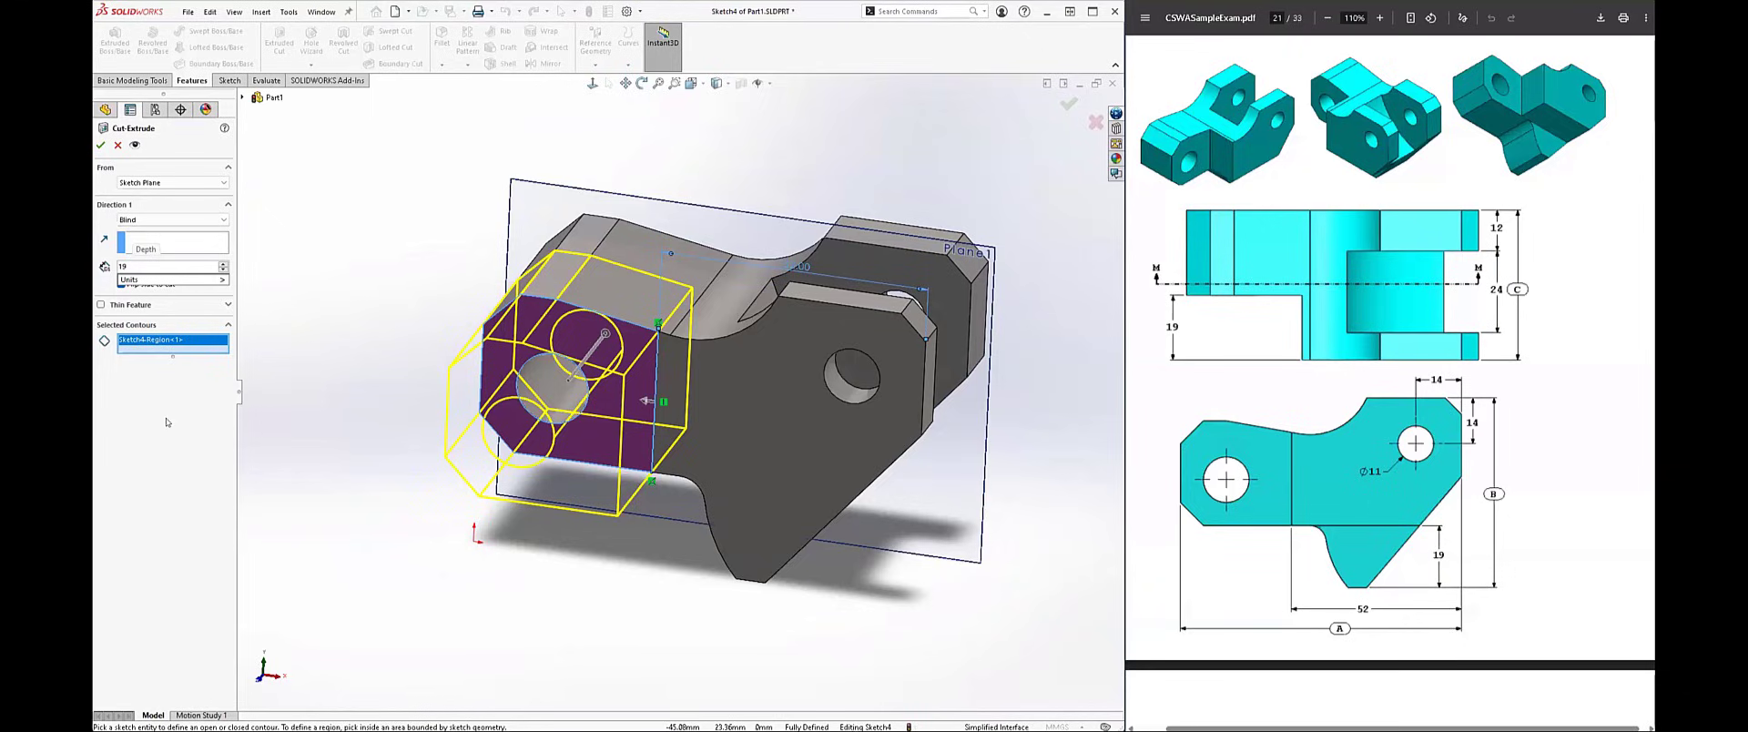
key(Return)
middle_drag(338, 464, 315, 476)
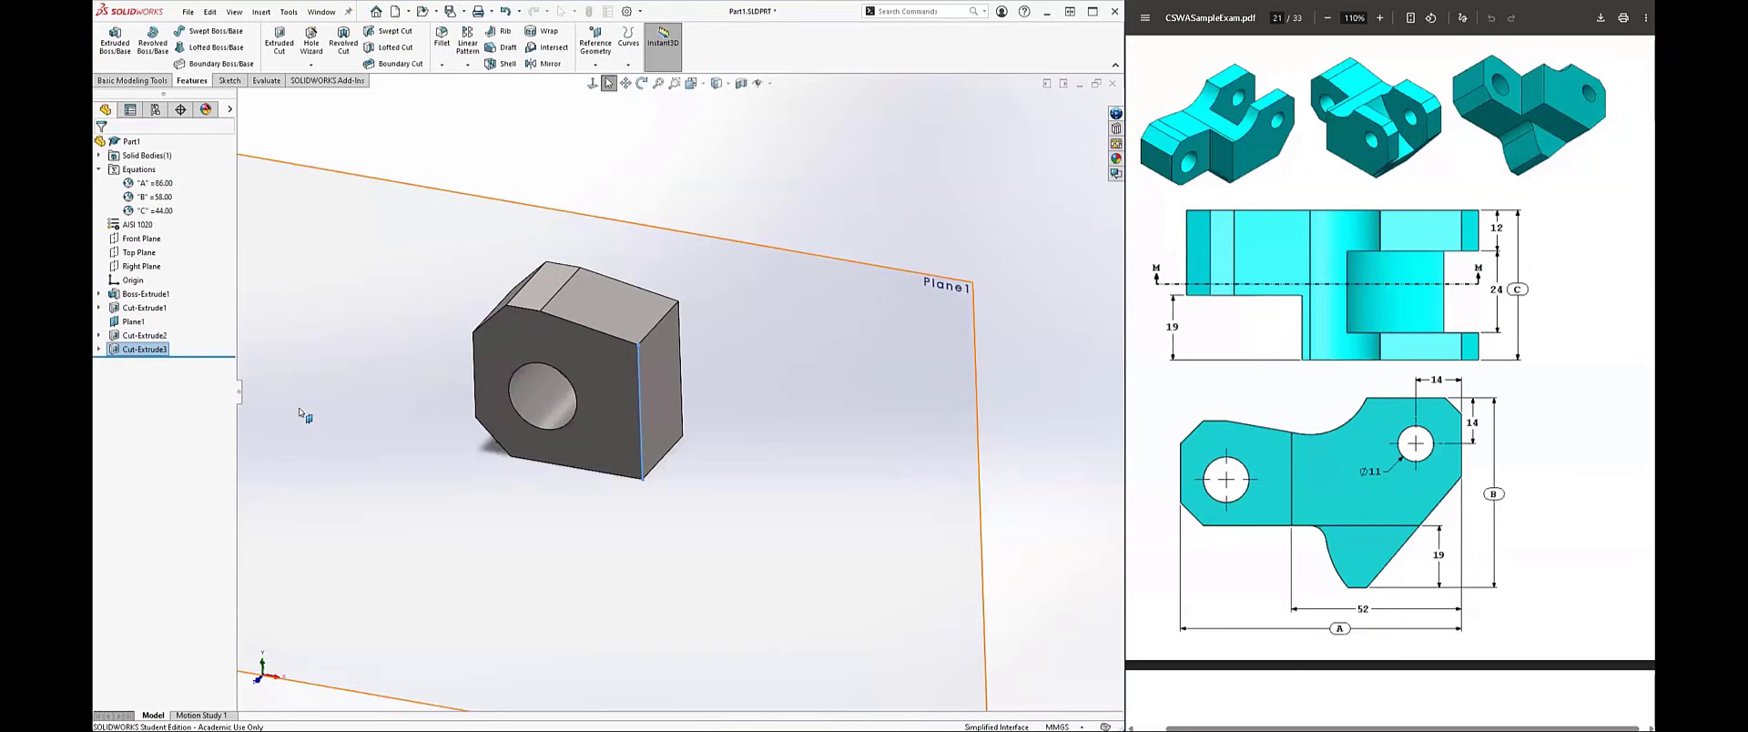
Step: Edit the end step's cut feature and turn off Flip side to cut
right_click(130, 349)
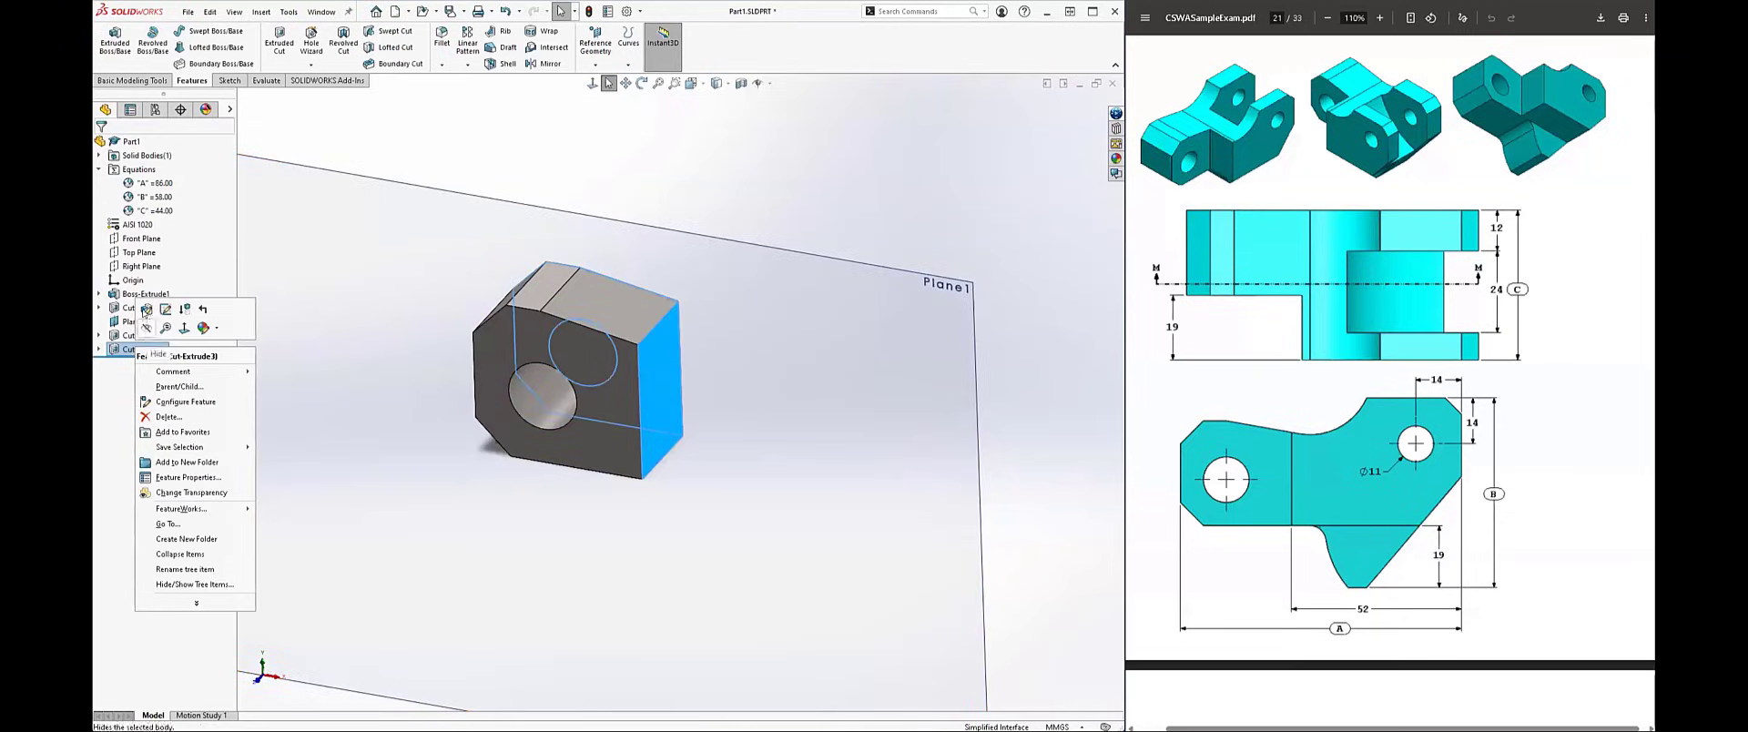
click(148, 314)
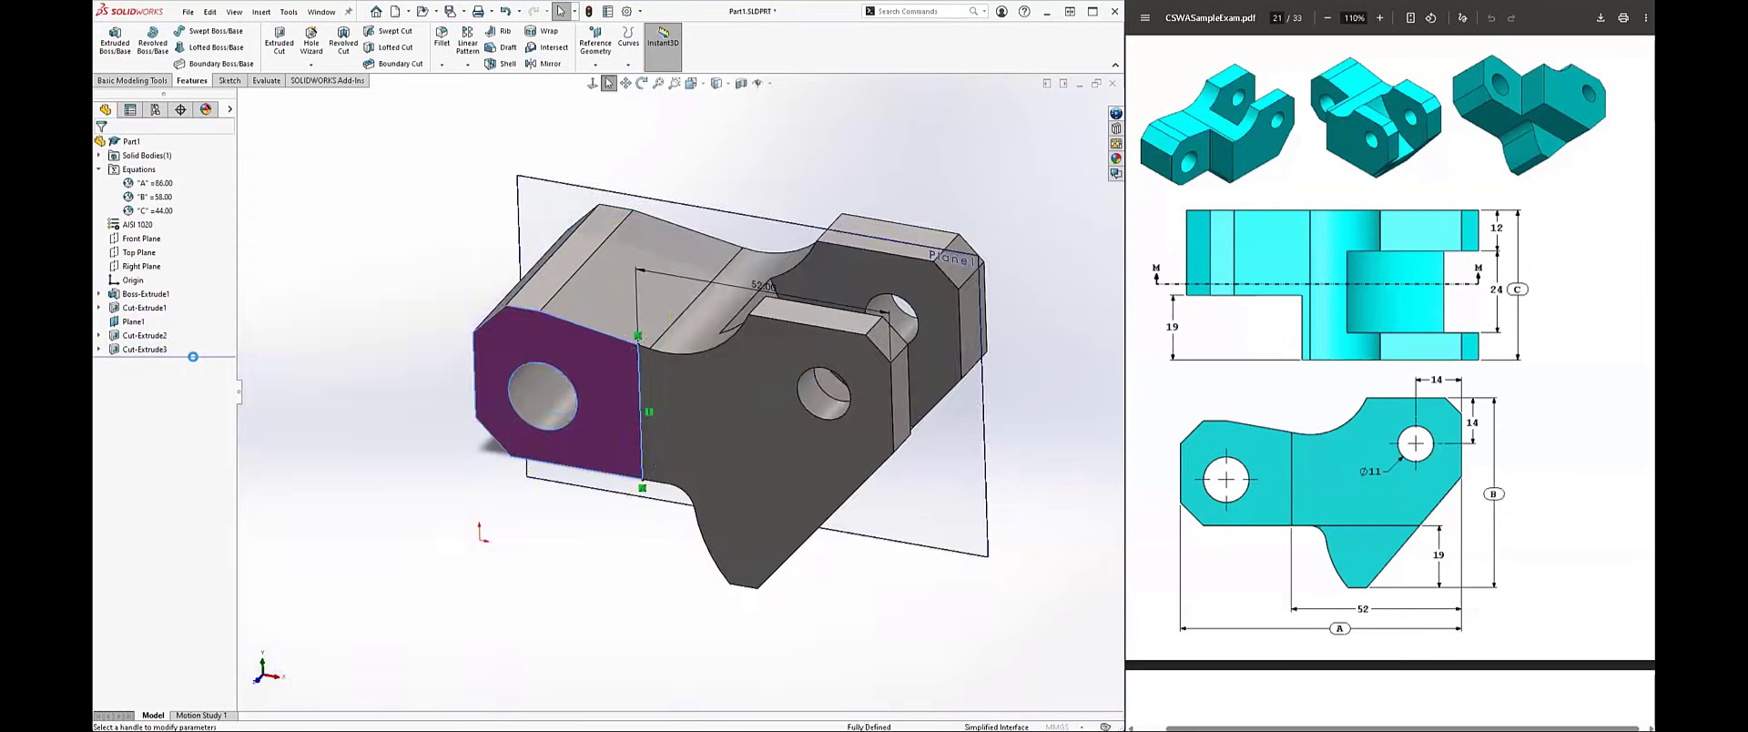
click(516, 392)
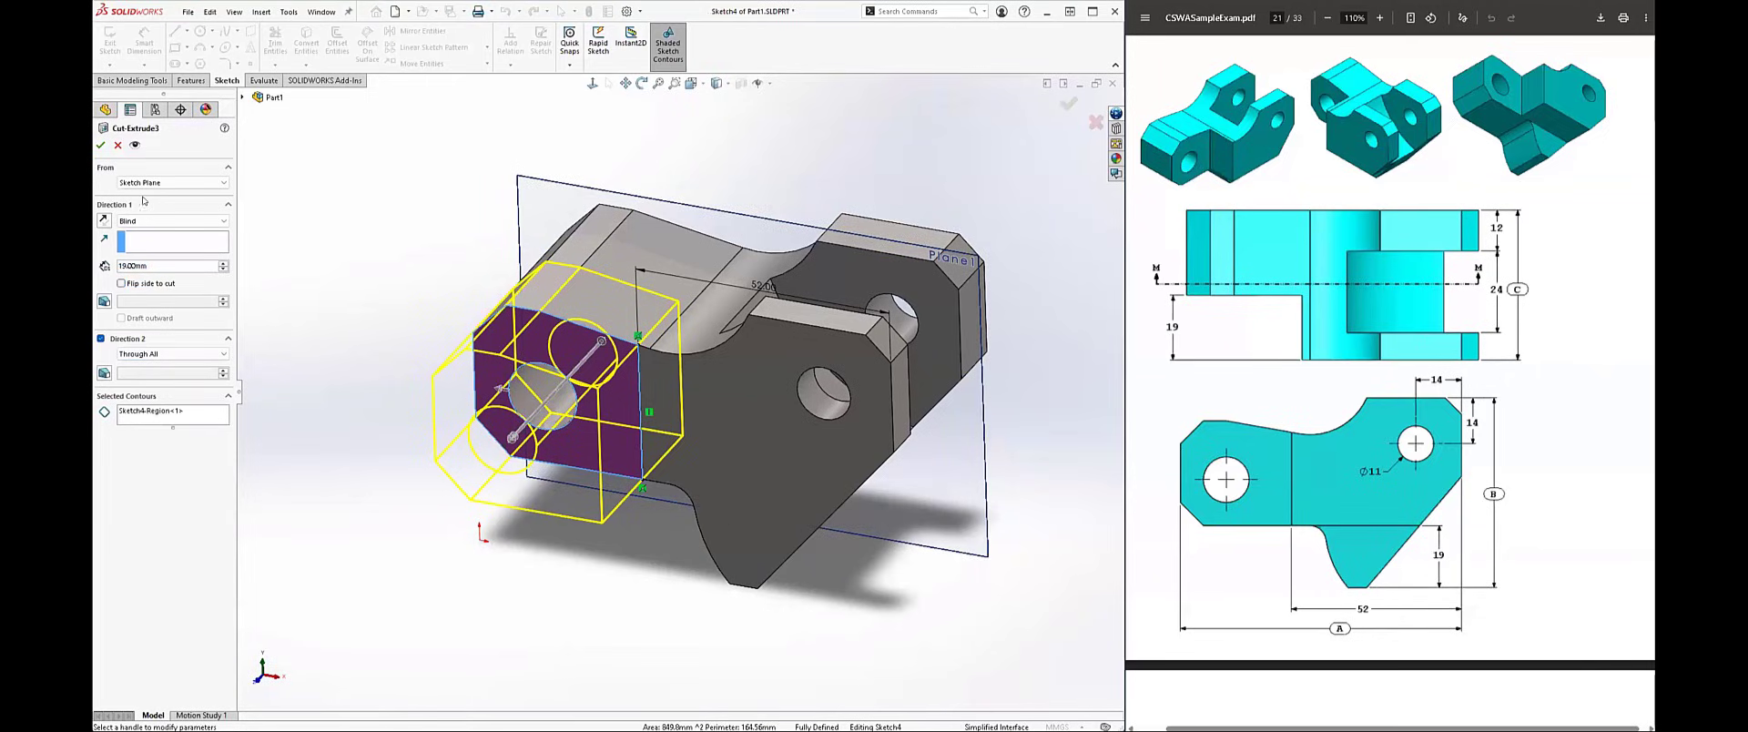
right_click(178, 411)
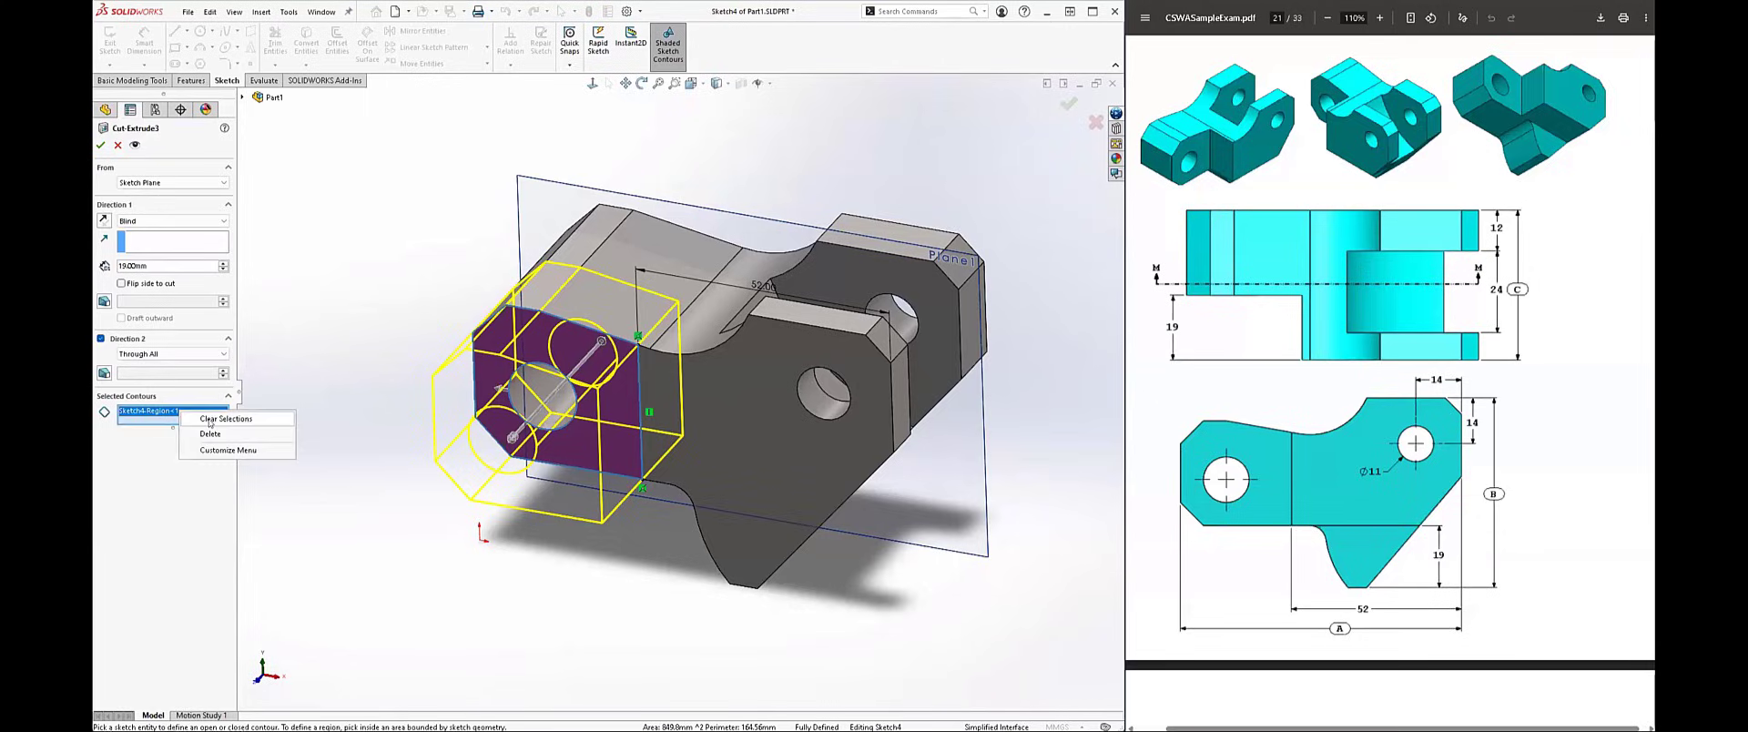
click(217, 424)
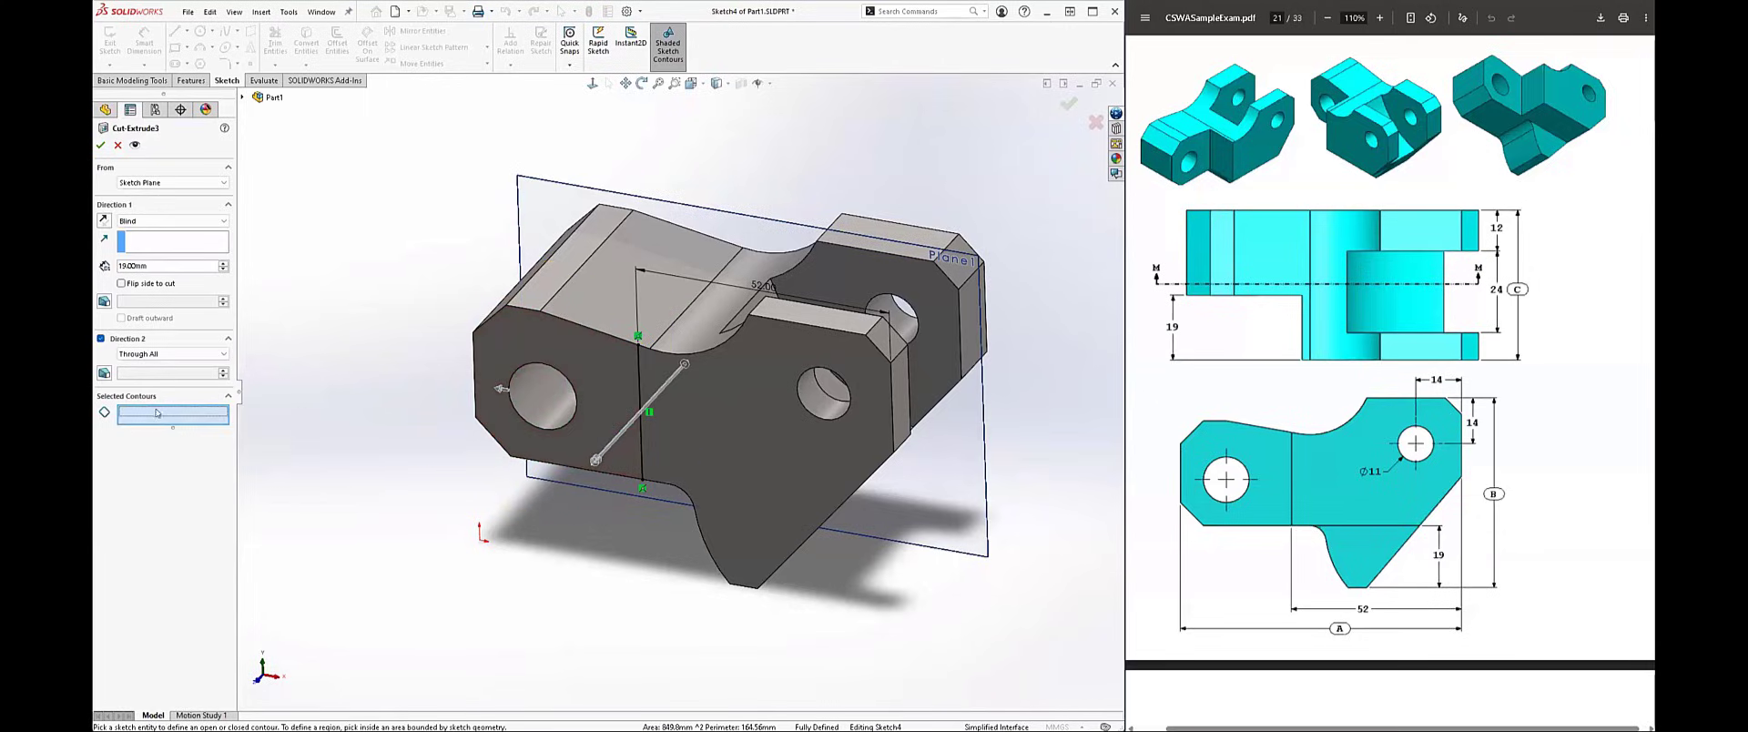
click(102, 145)
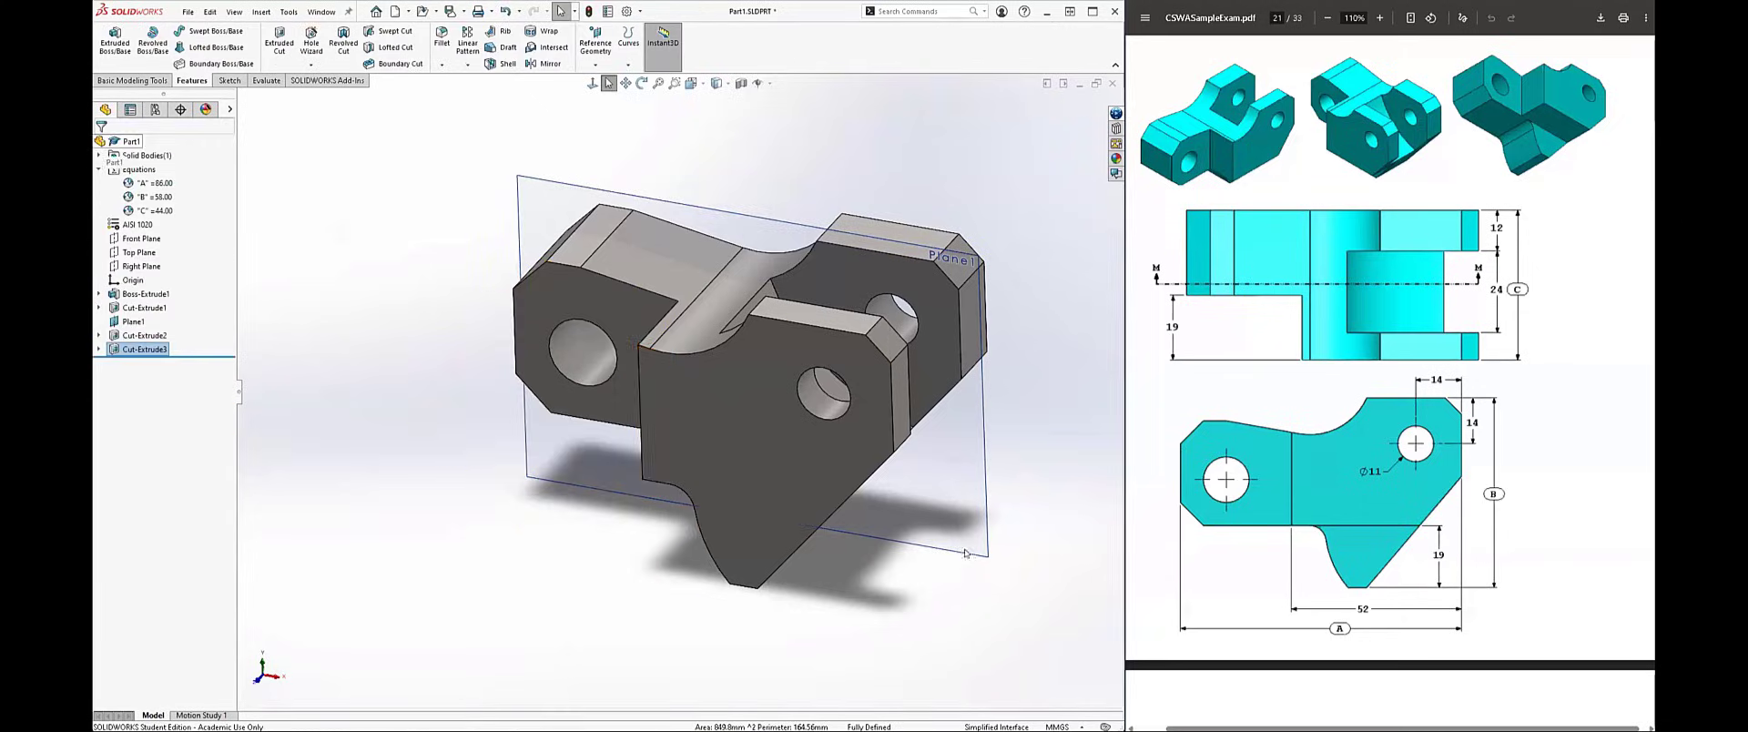
Step: Sketch on the large profile face a horizontal line about 39 mm long, from the step edge's lower corner to the slanted edge
middle_drag(1019, 461, 819, 437)
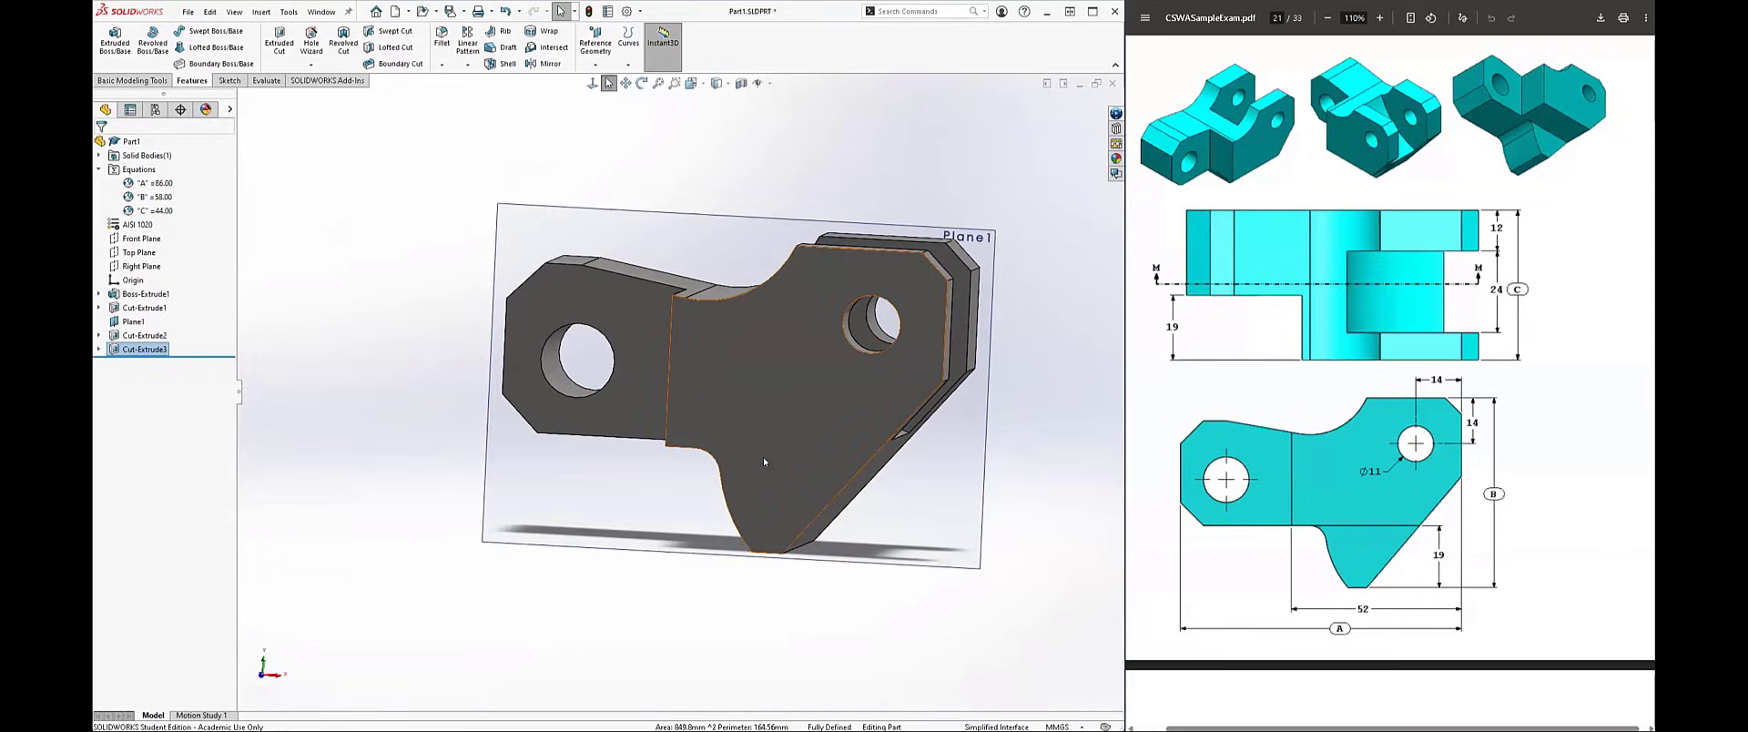
click(814, 437)
click(829, 425)
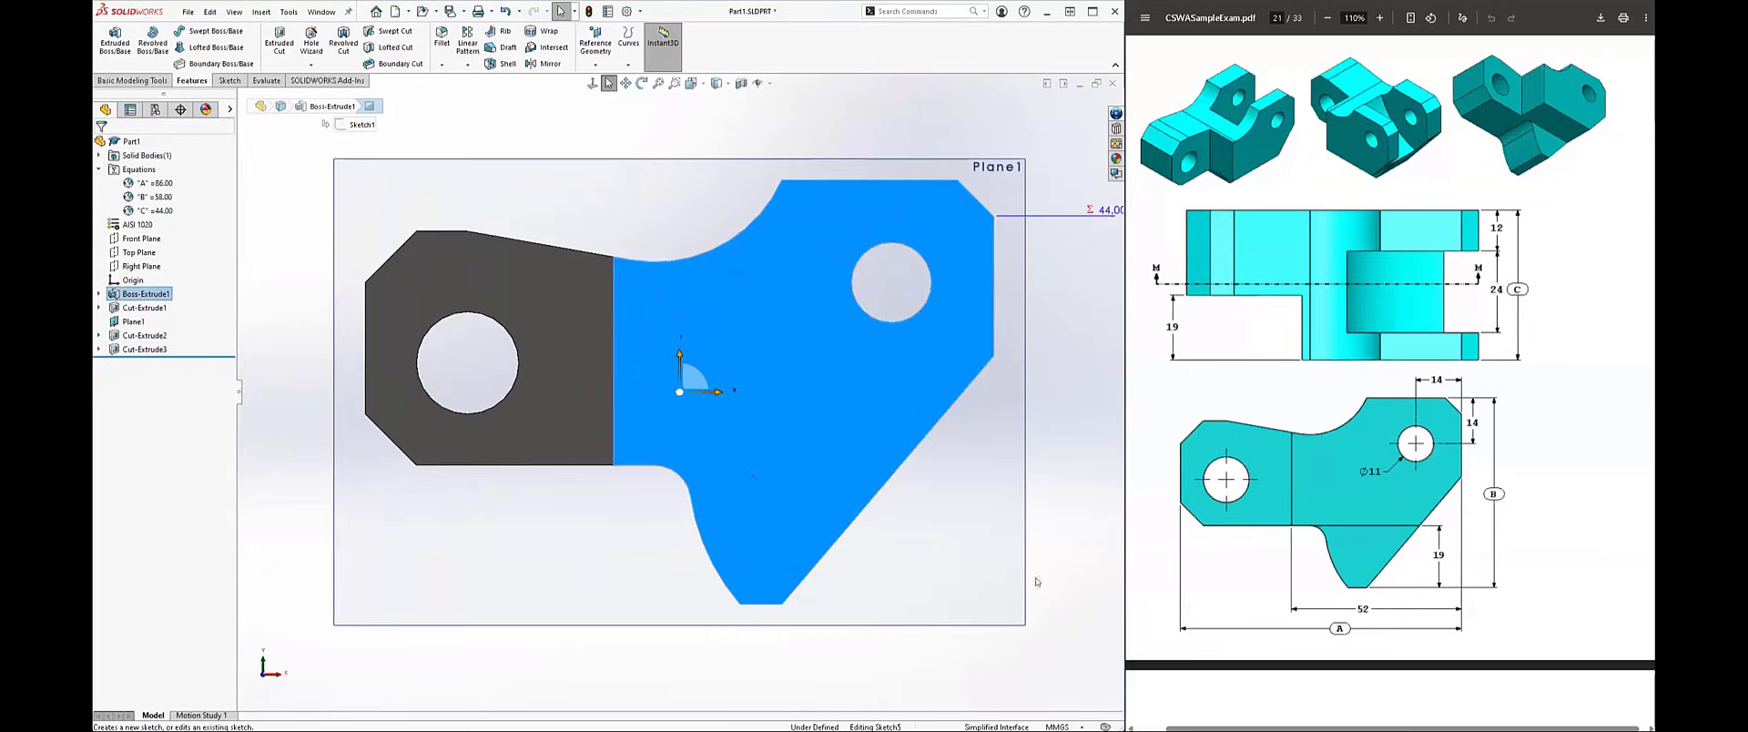
click(591, 604)
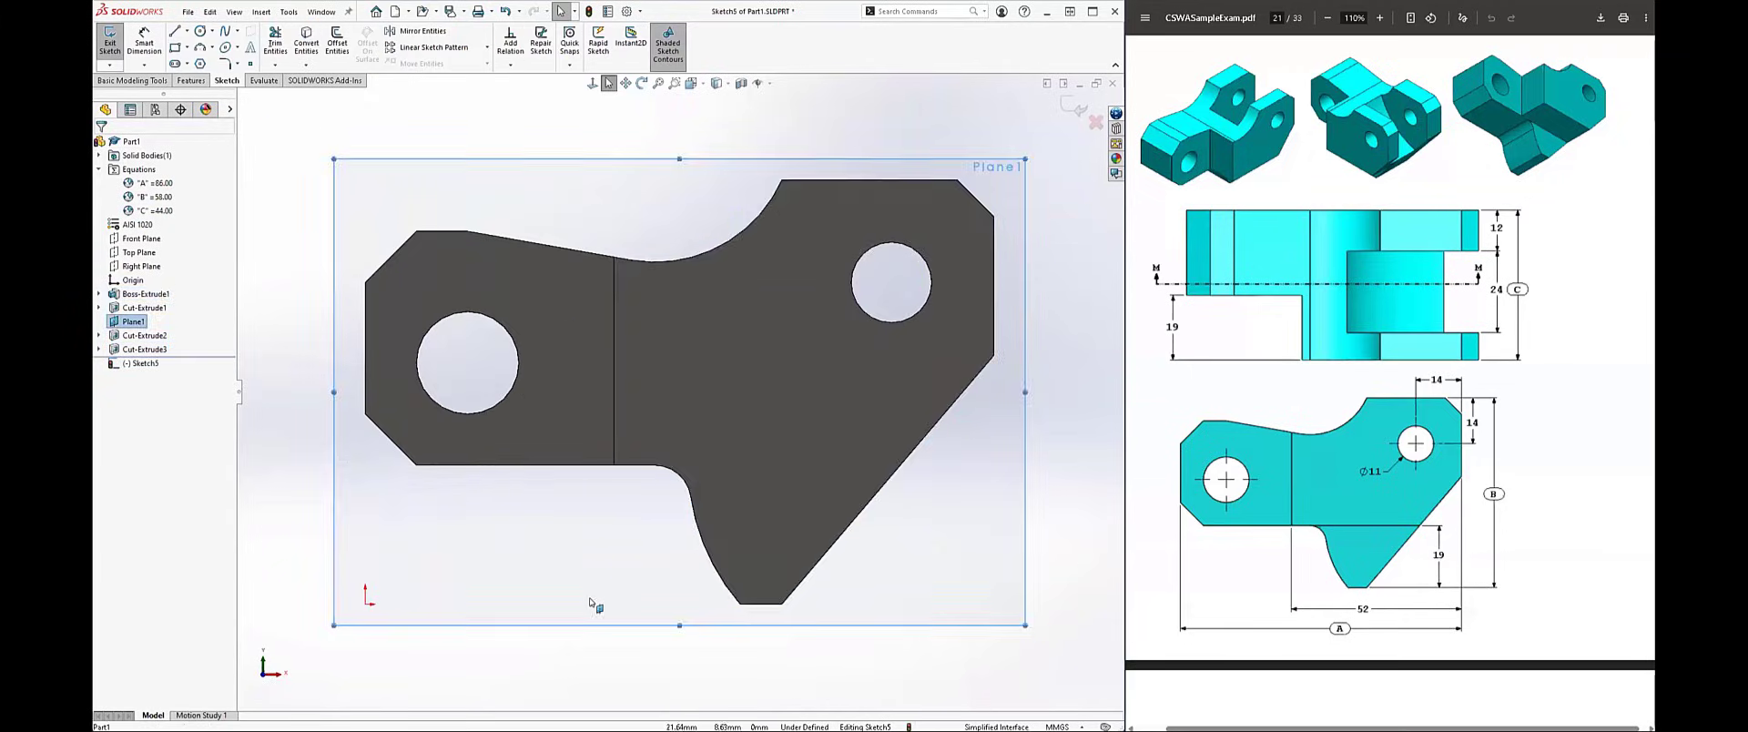
right_drag(590, 593, 605, 555)
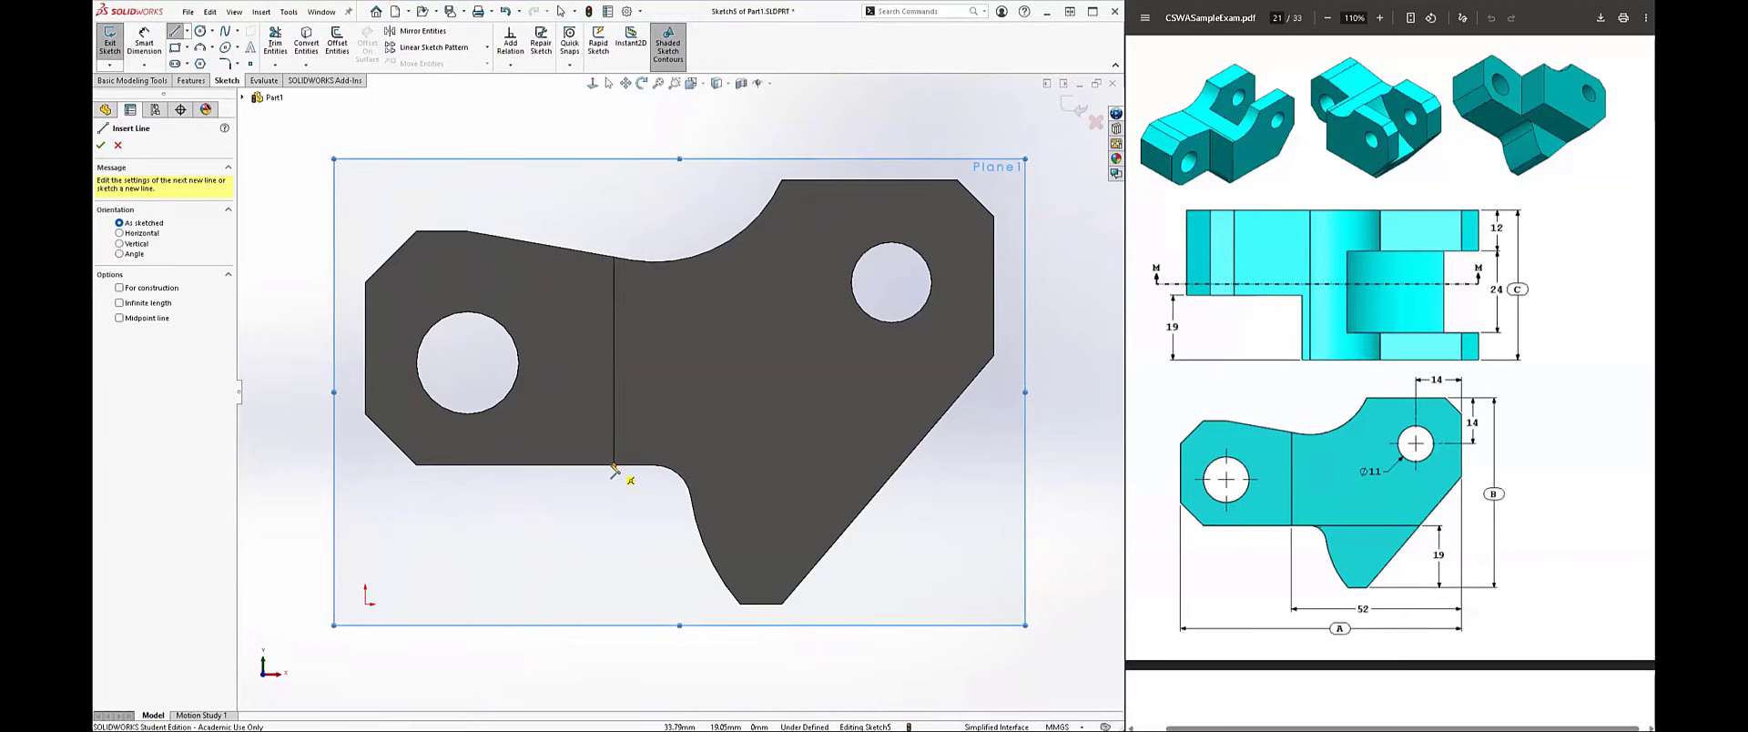
click(613, 466)
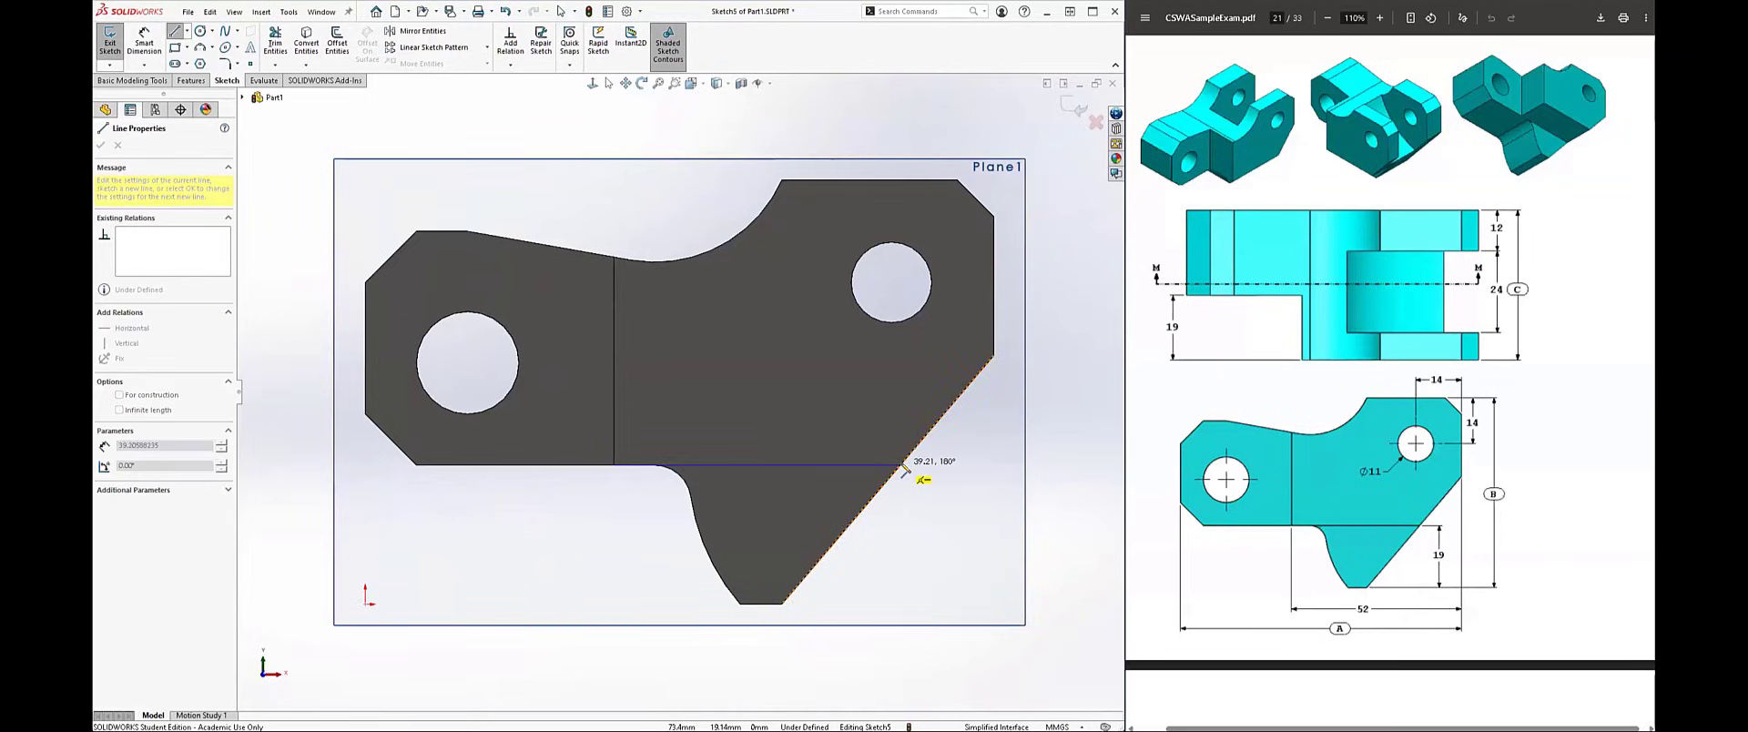
click(900, 466)
click(1006, 508)
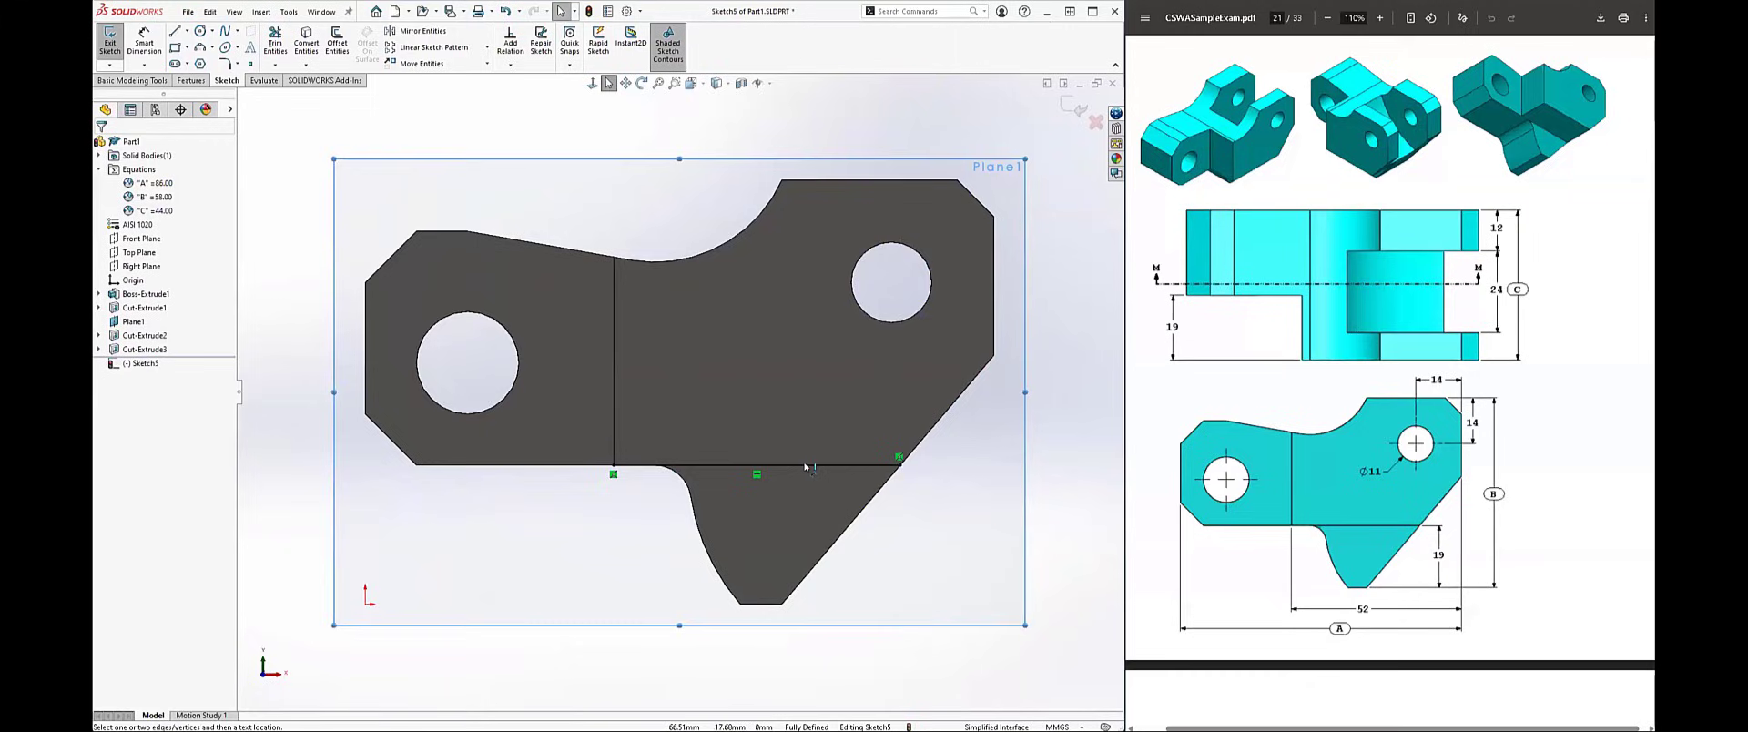
key(d)
click(807, 466)
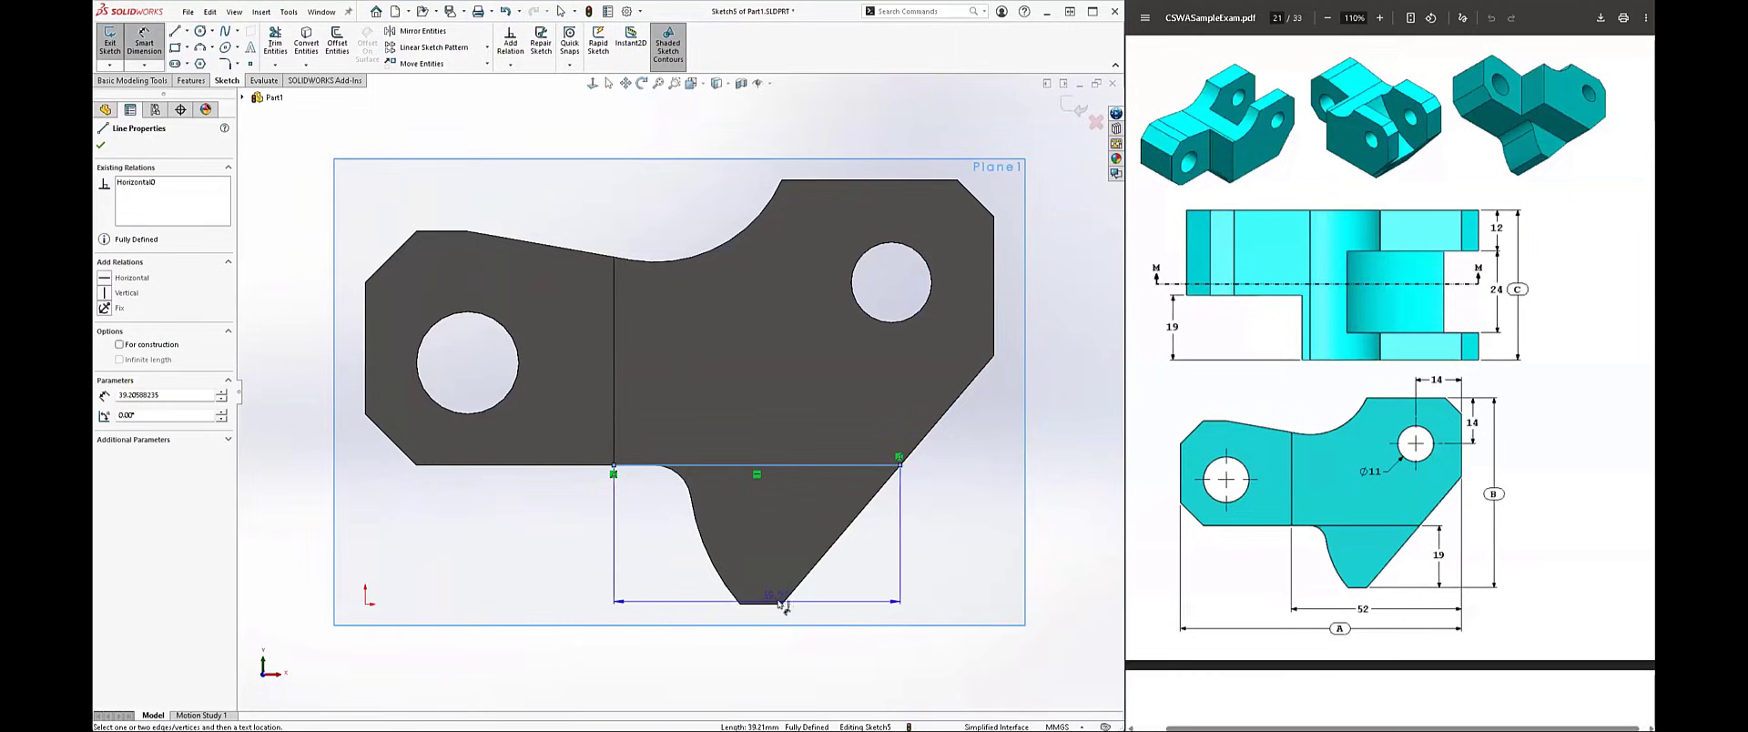
click(781, 602)
click(922, 558)
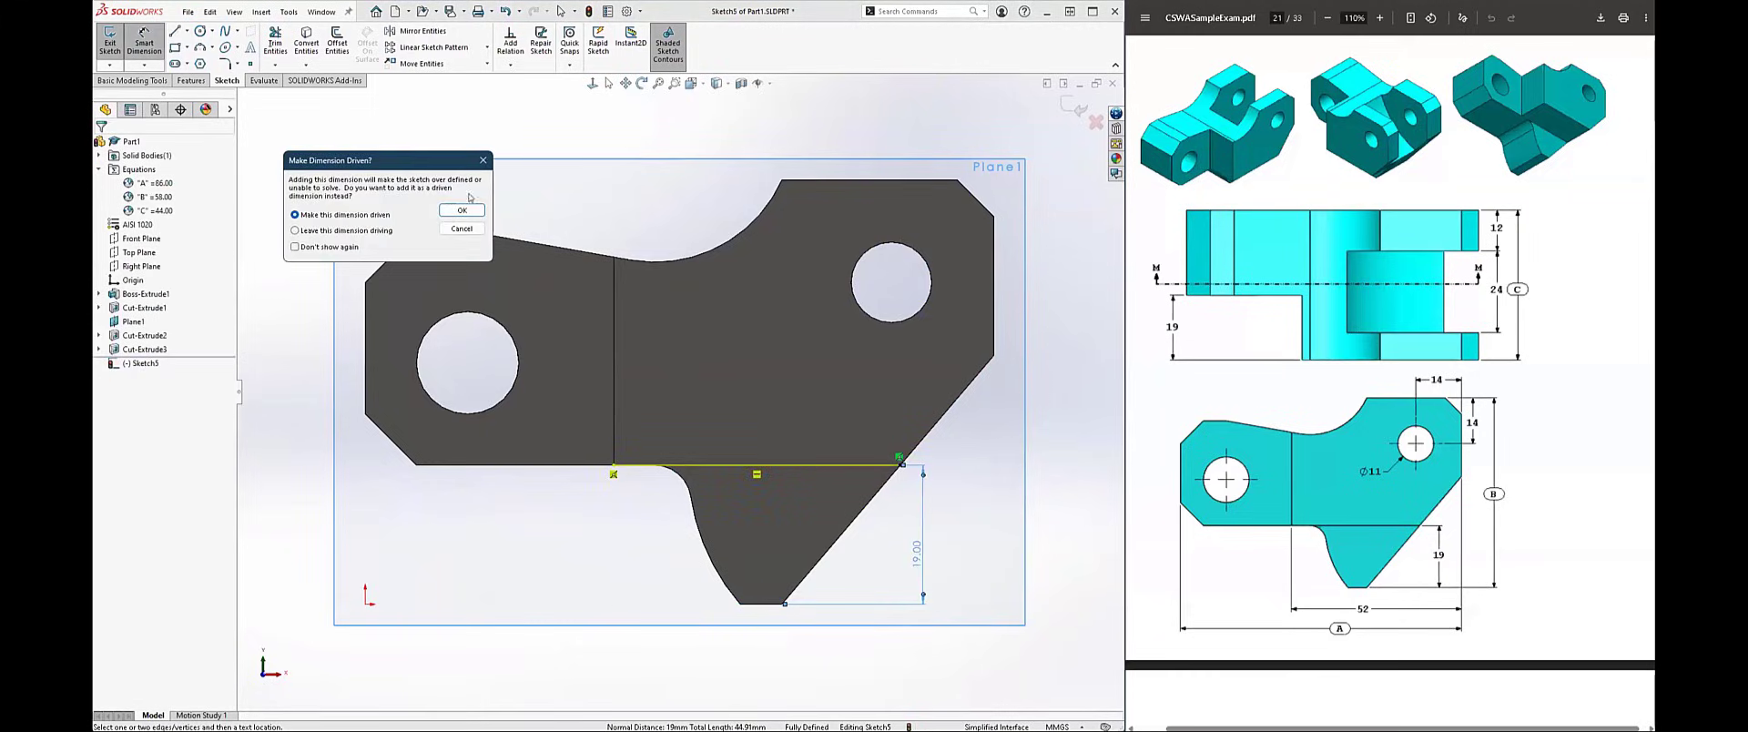
click(462, 229)
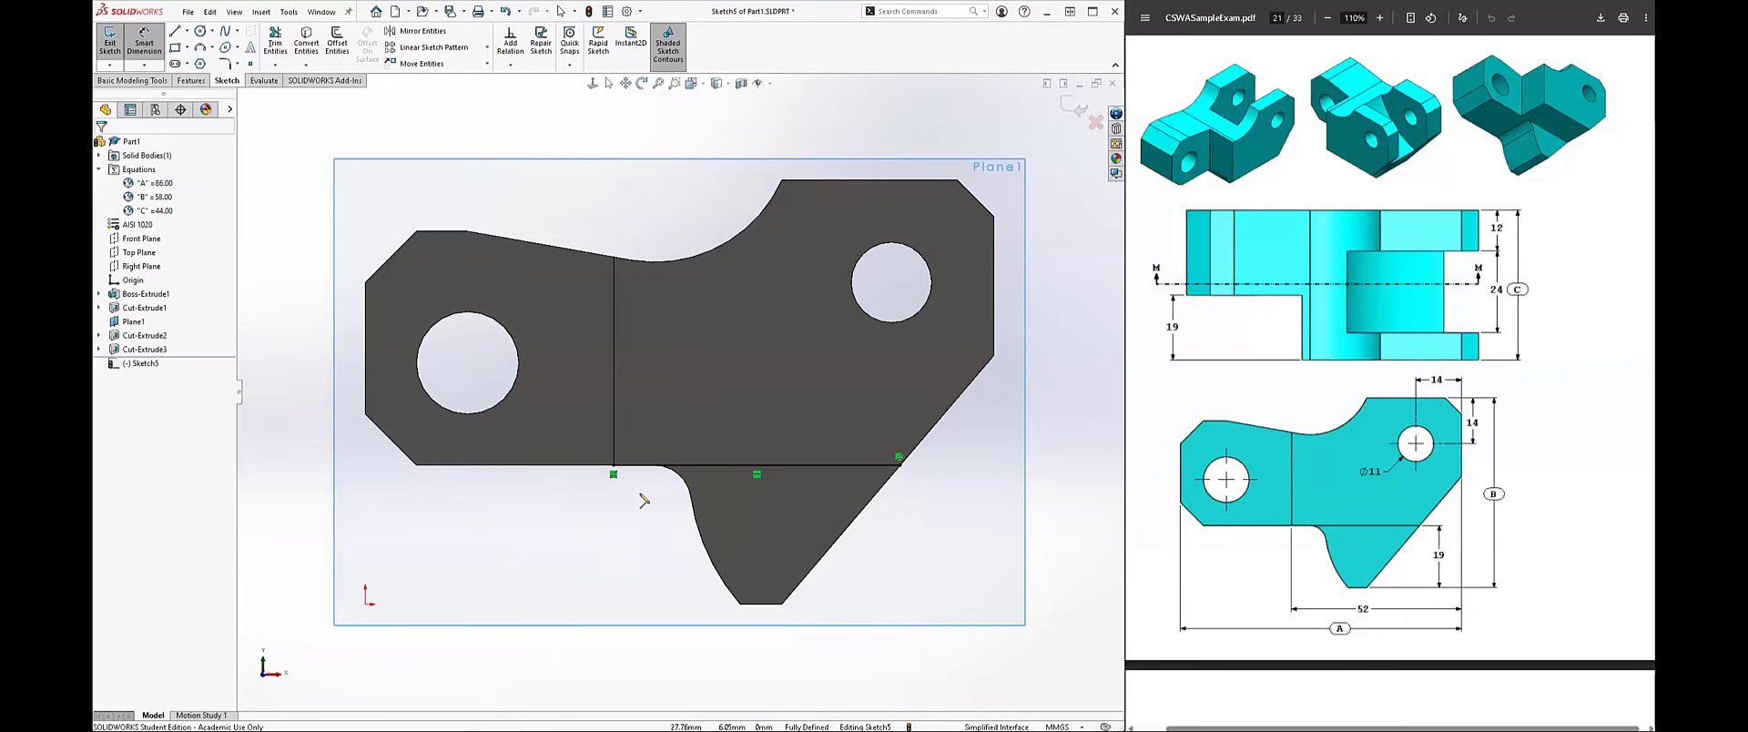
Step: Close a rectangle about 39 by 31 mm below the horizontal line, enclosing the face's lower lobe, and straighten its slanted side
key(l)
click(613, 473)
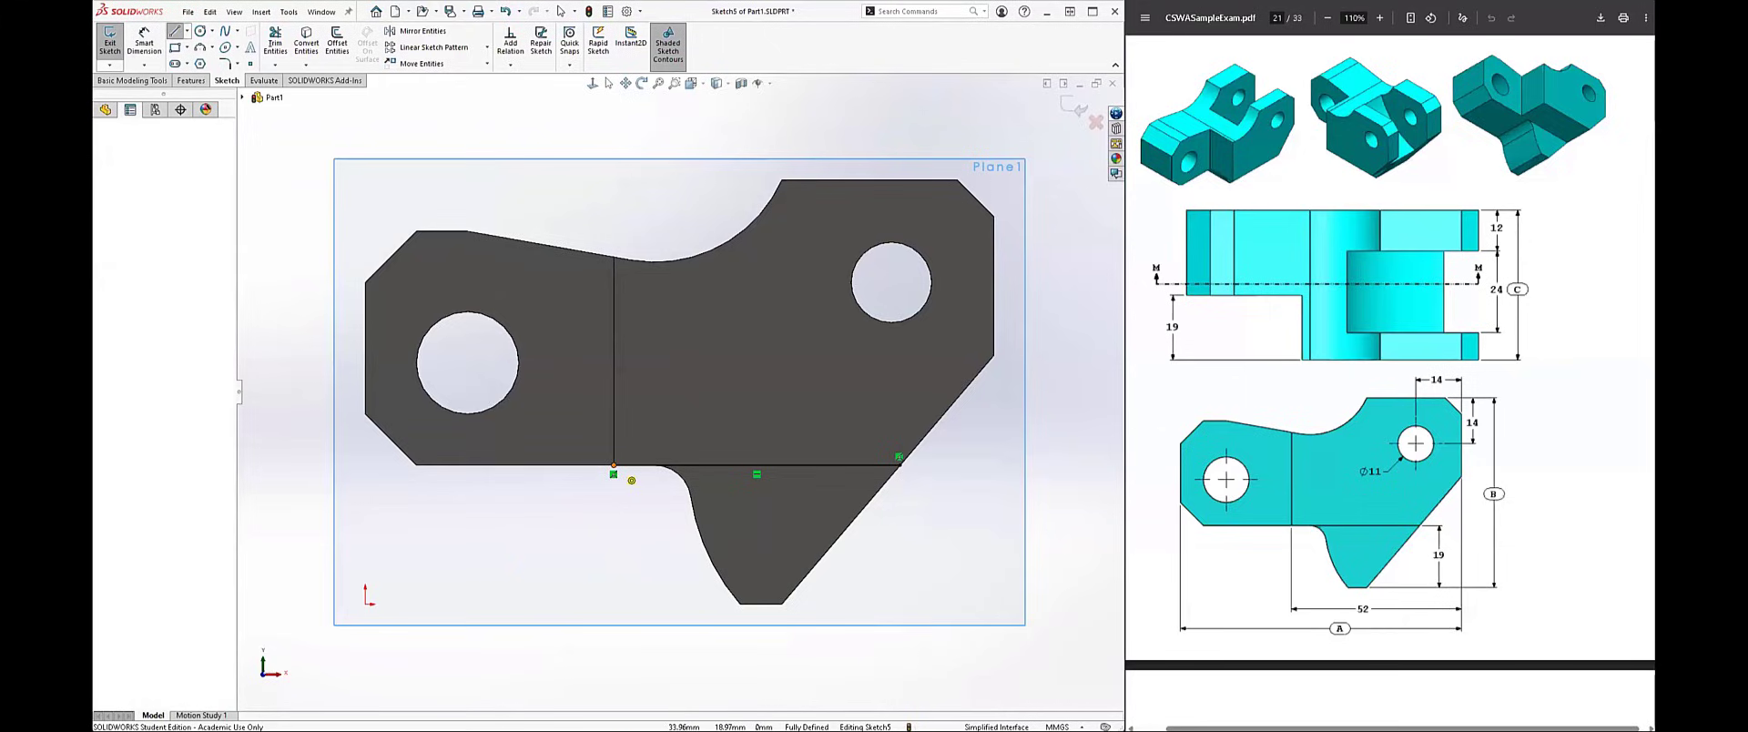
click(614, 693)
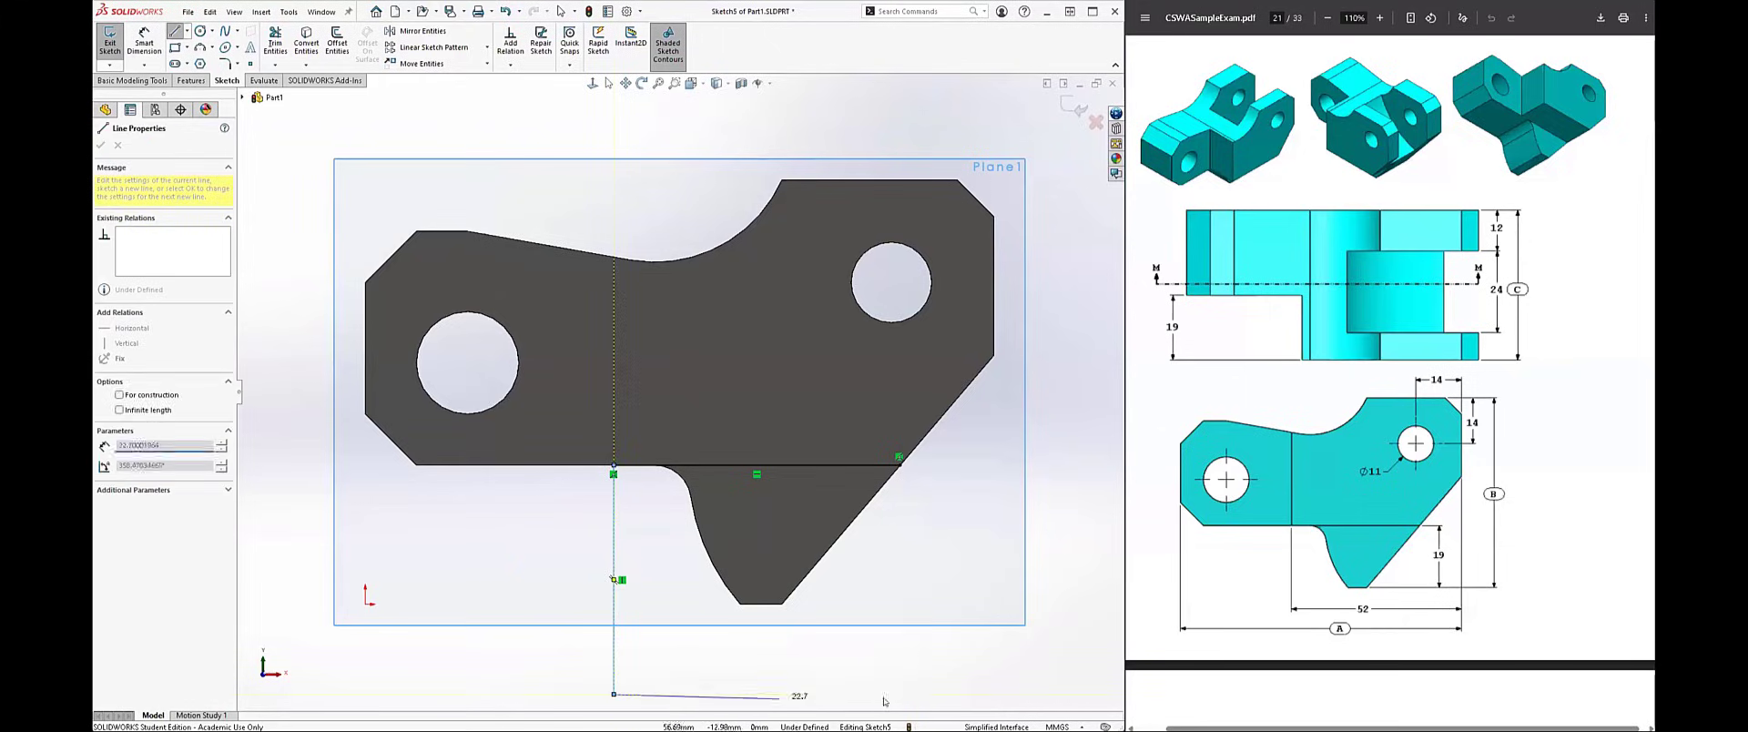
click(900, 457)
key(Escape)
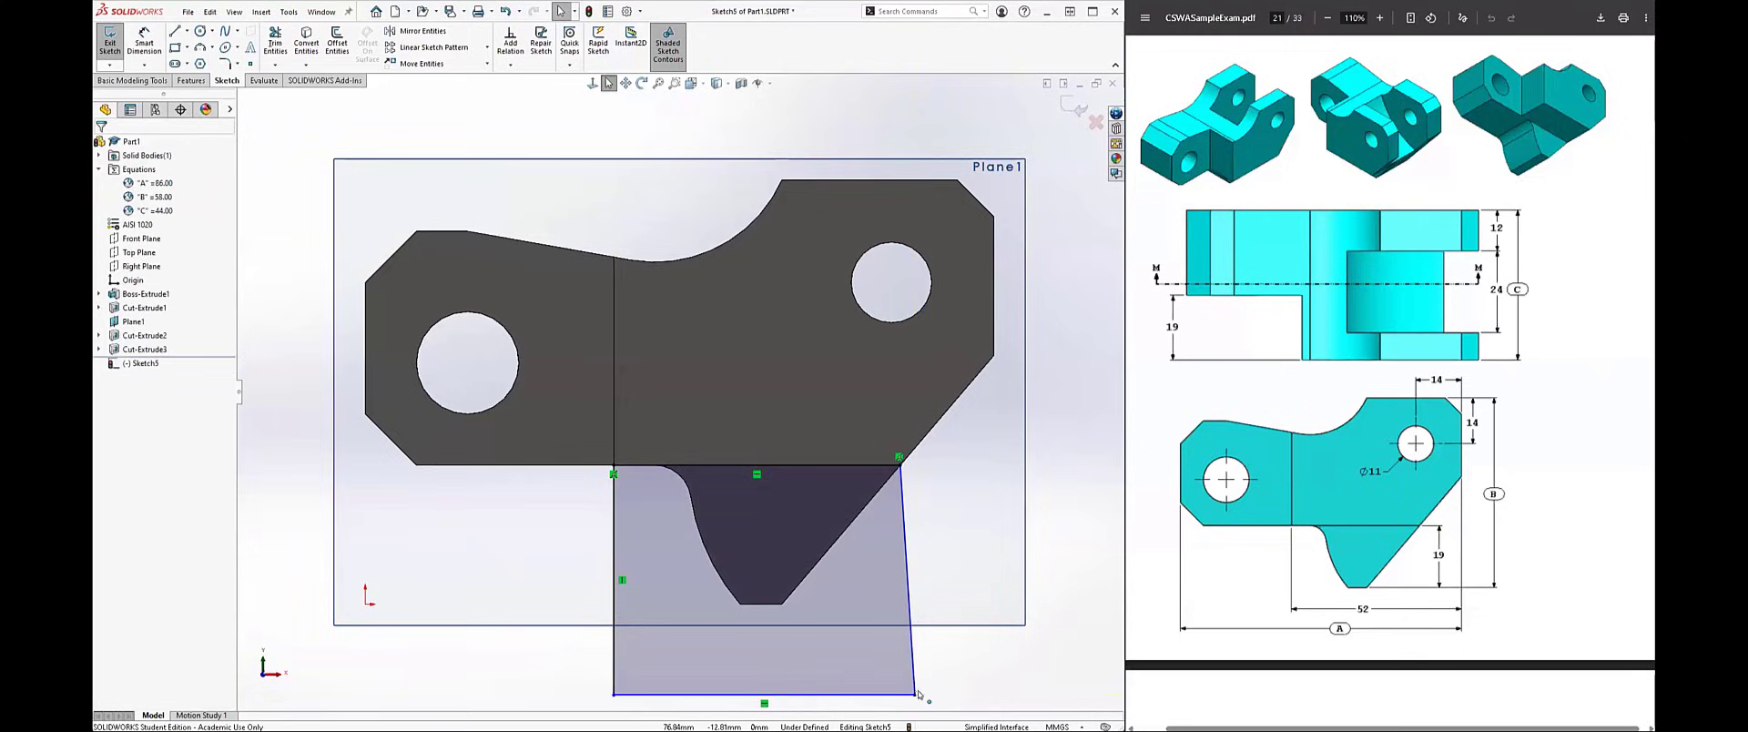
drag(914, 694, 900, 694)
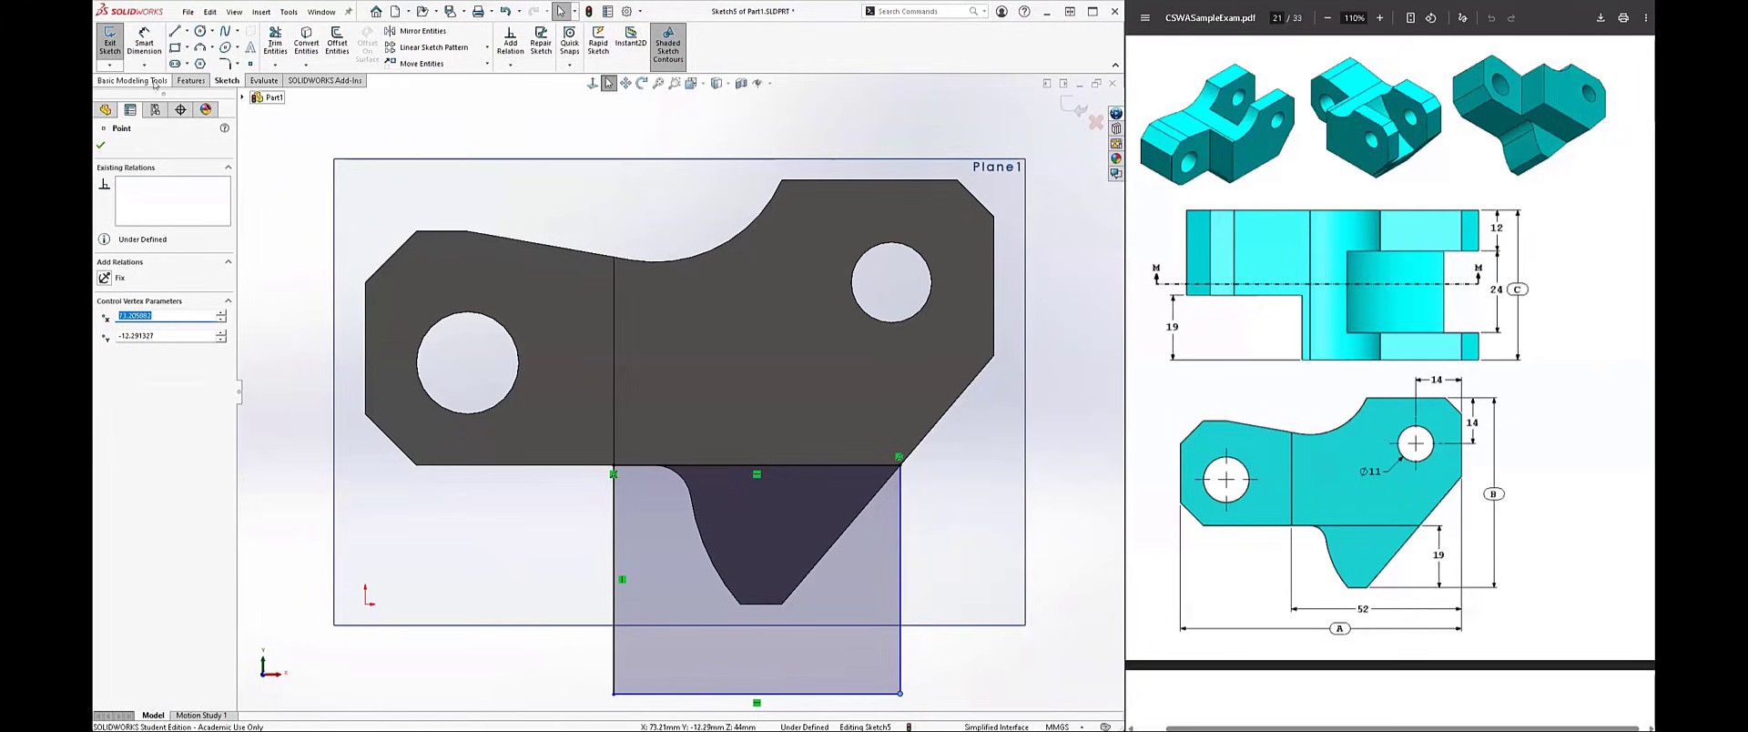
Step: Cut-extrude the rectangle around the lower lobe to a blind depth of 19 mm
click(192, 80)
click(280, 42)
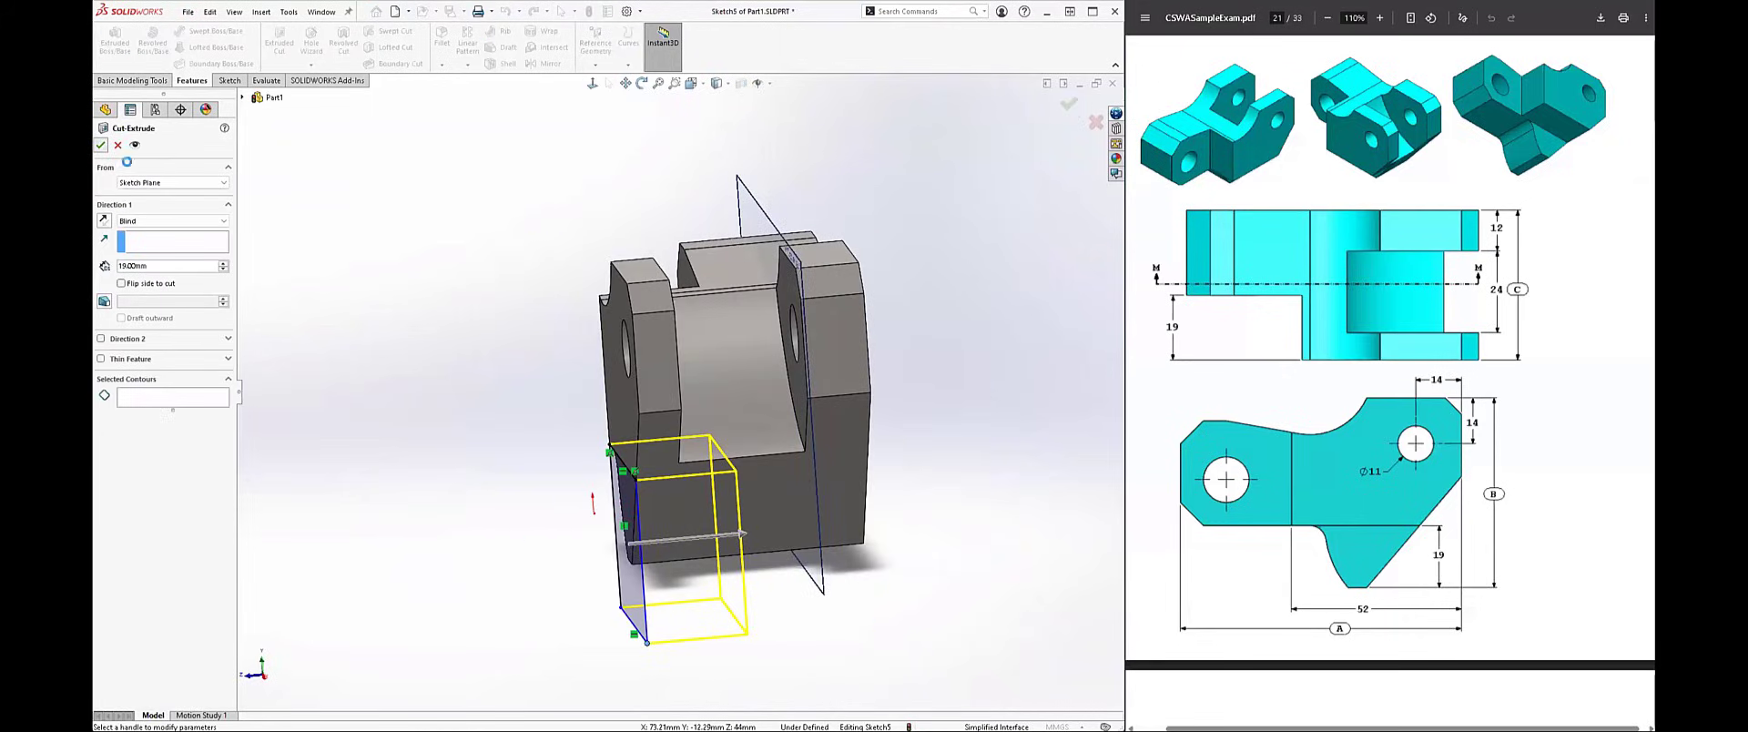
click(101, 145)
click(409, 350)
mouse_move(408, 350)
middle_down()
mouse_move(516, 320)
mouse_move(583, 359)
middle_up()
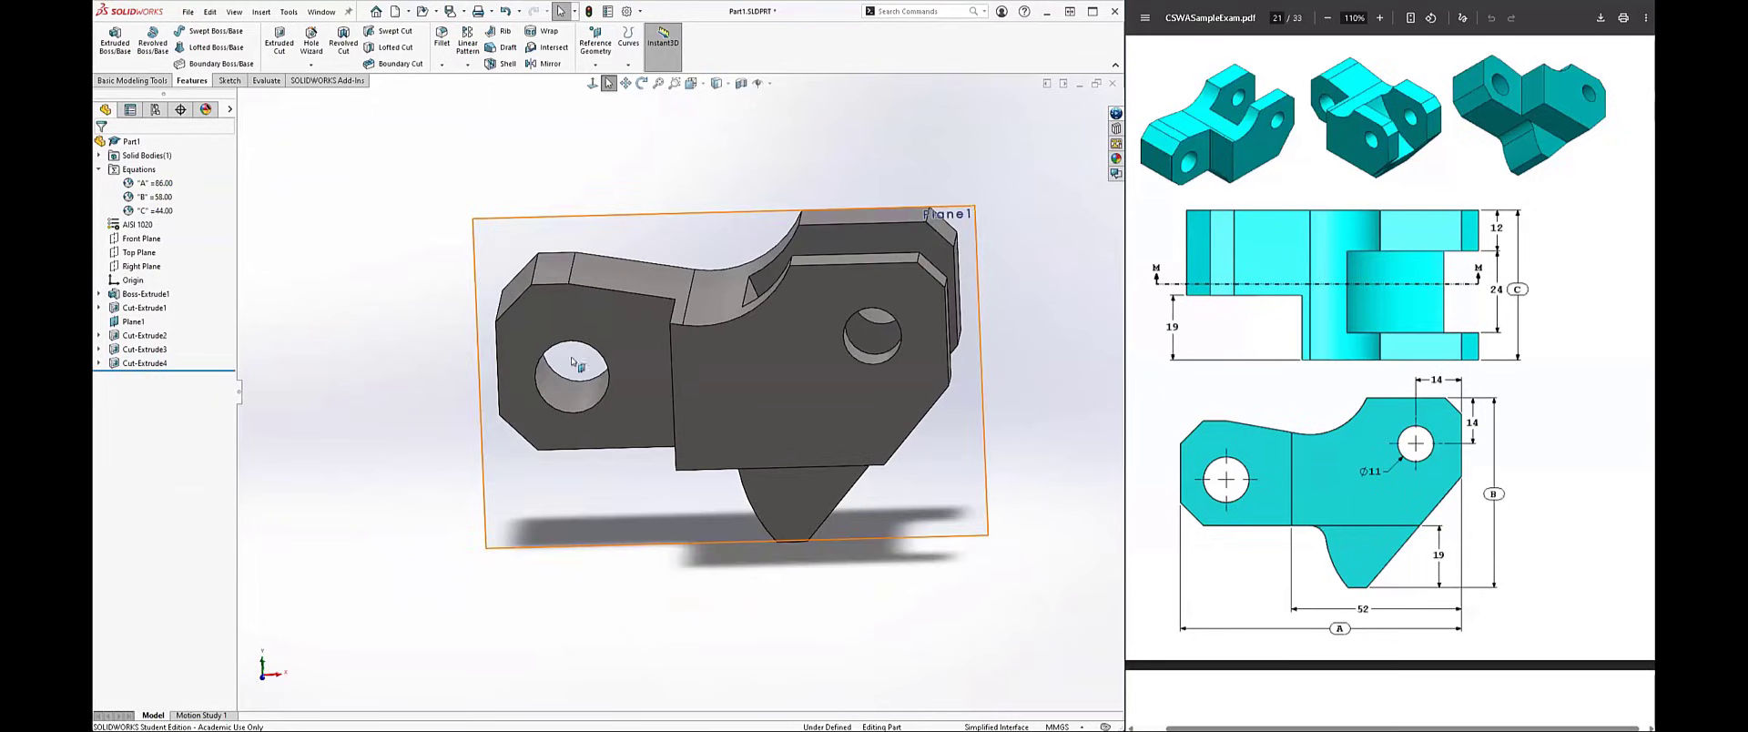
Step: Hide the mid-body reference plane
right_click(127, 334)
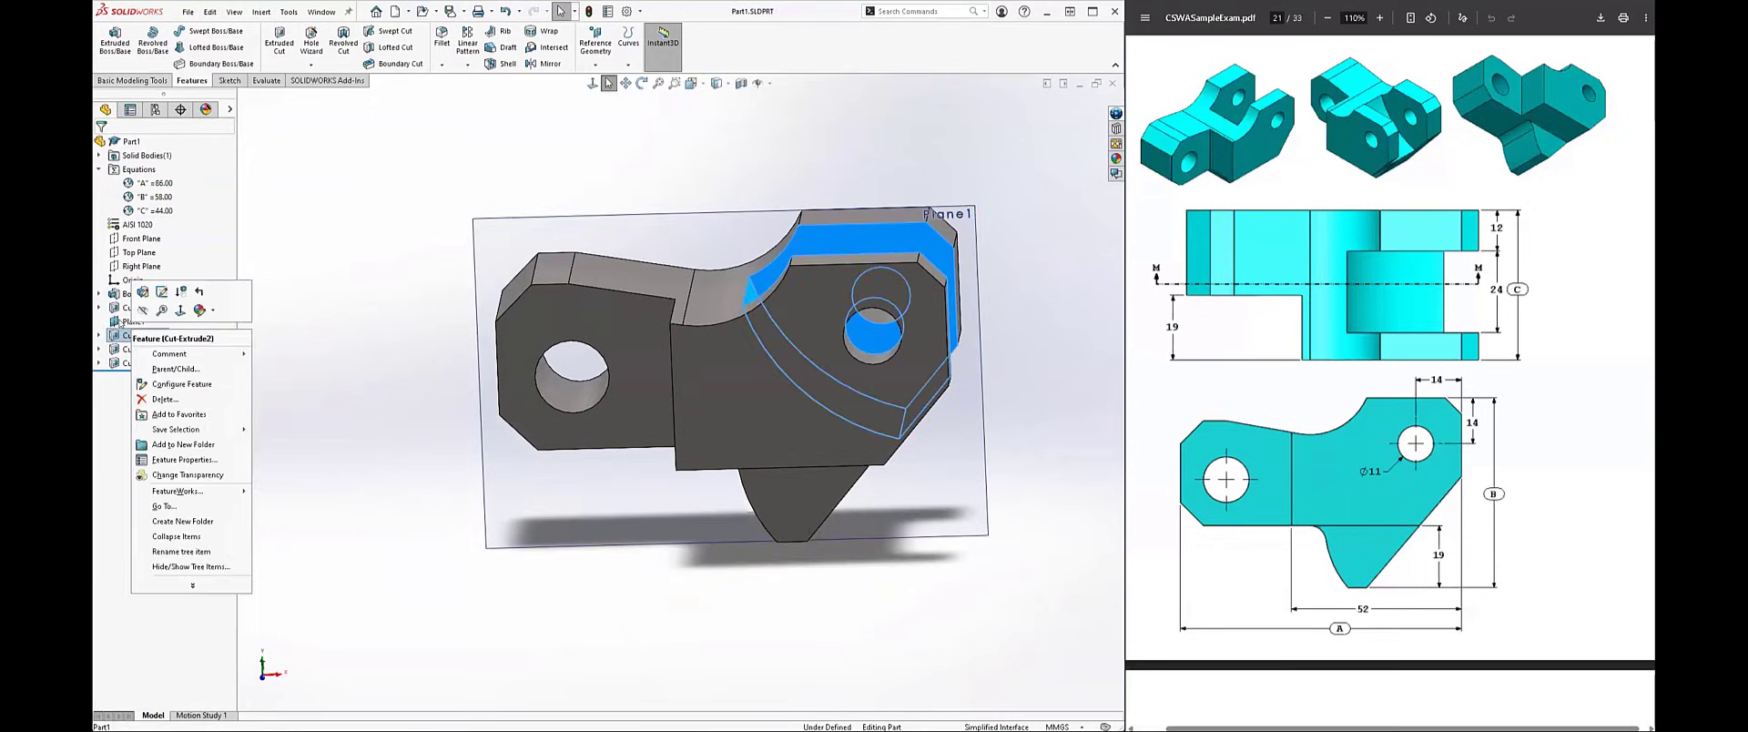
click(124, 321)
right_click(130, 321)
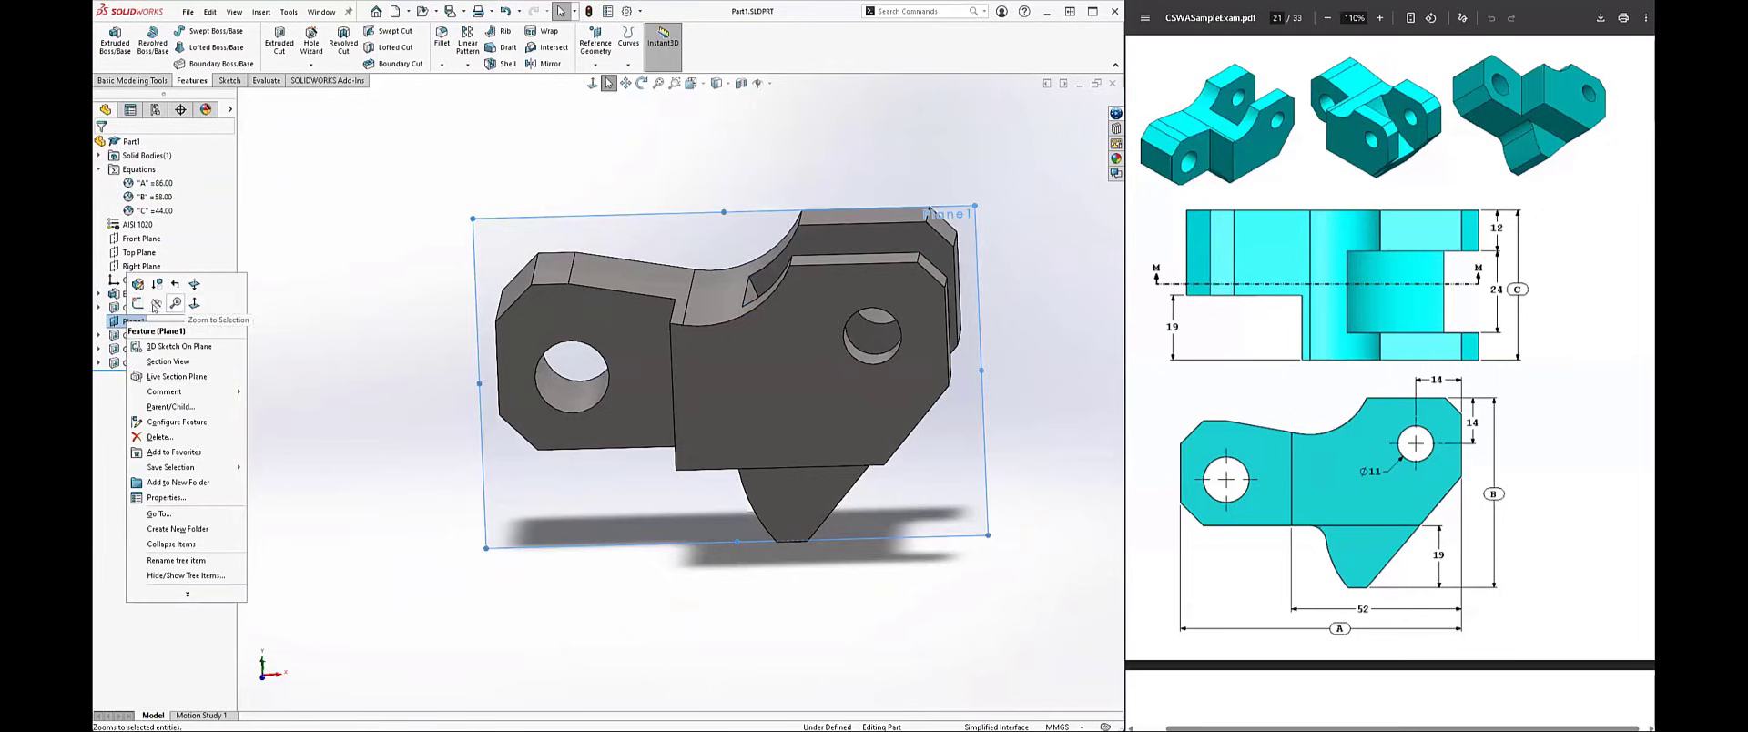
click(397, 300)
Step: Compare the finished block with the exam drawing and evaluate the part's mass properties
scroll(1457, 409, down, 5)
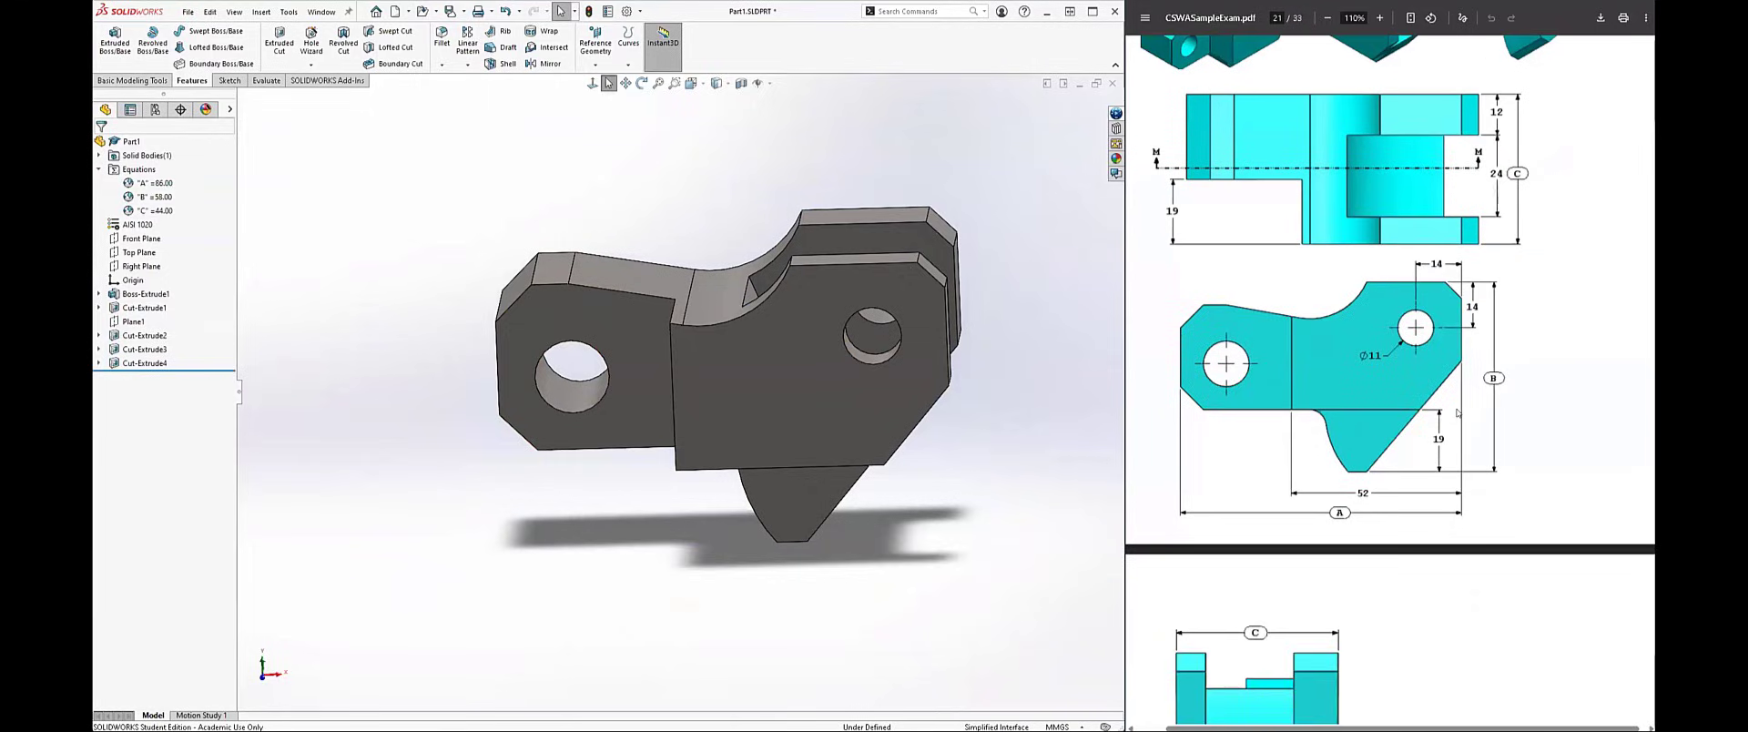
scroll(1457, 409, up, 3)
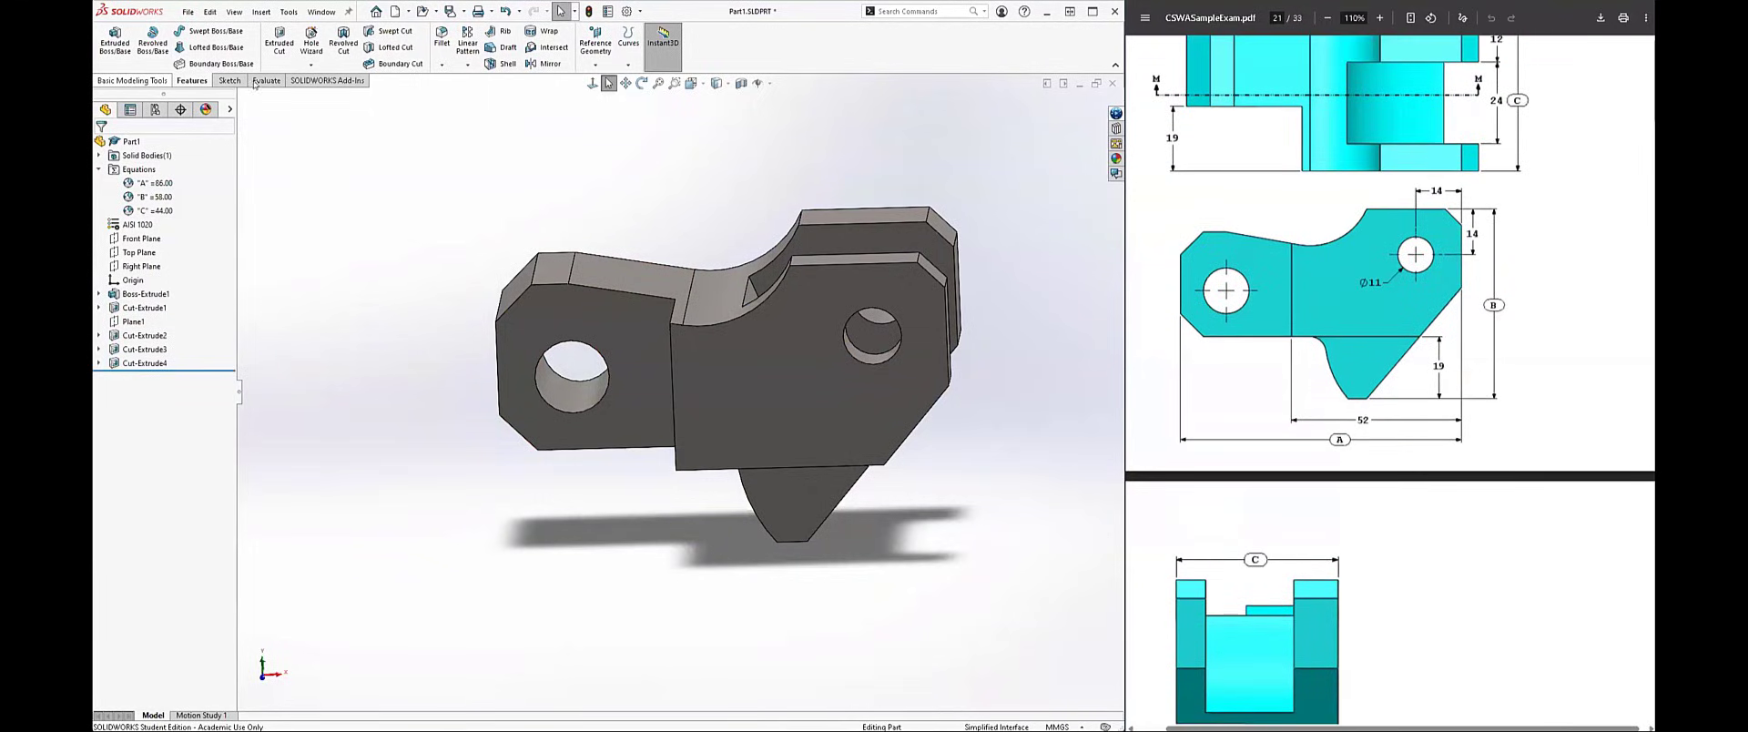
click(256, 83)
click(192, 41)
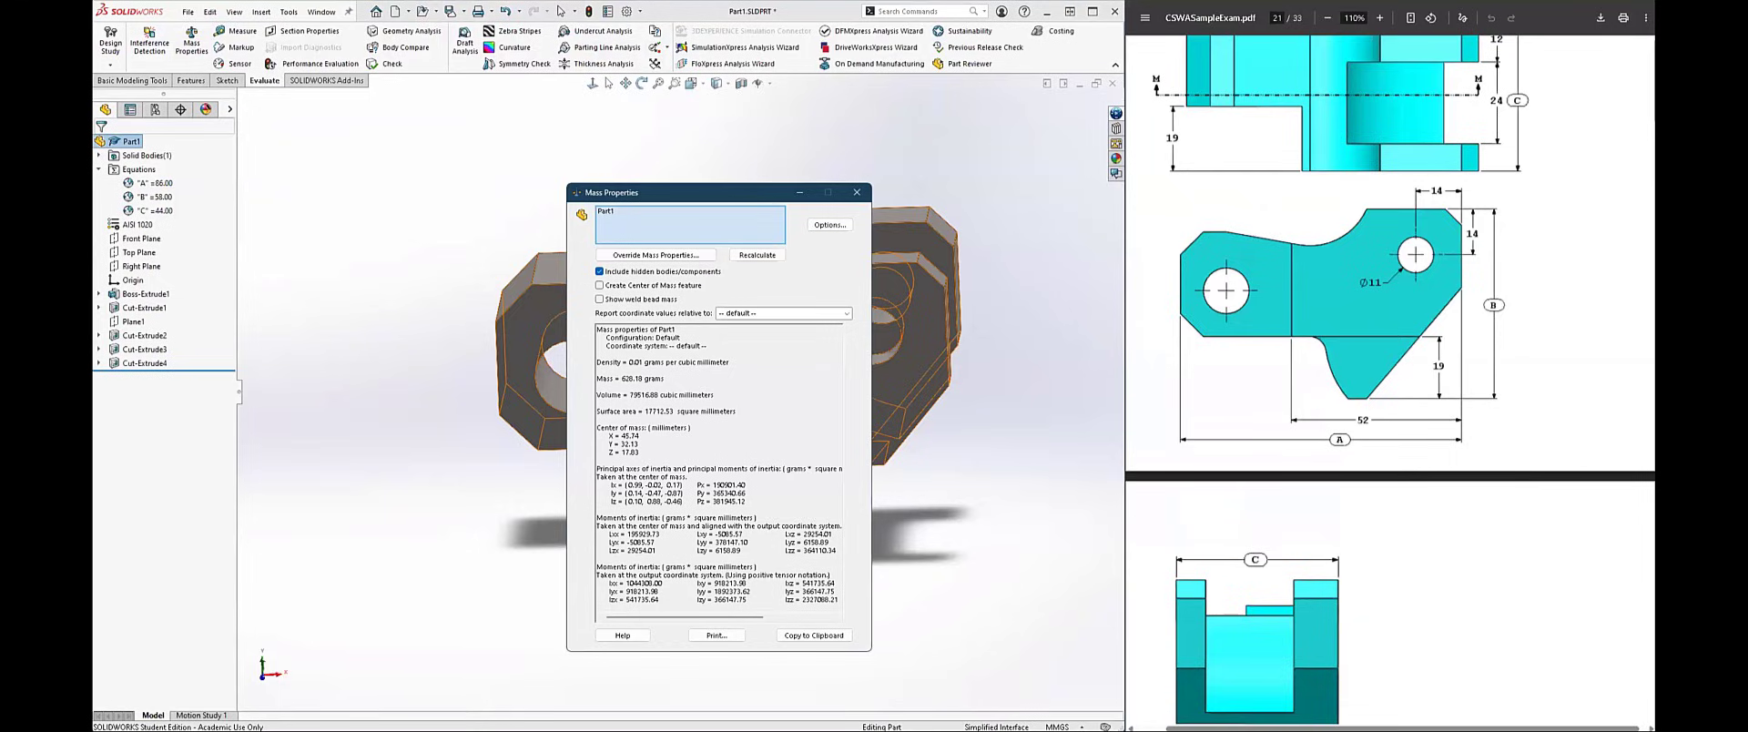
click(857, 197)
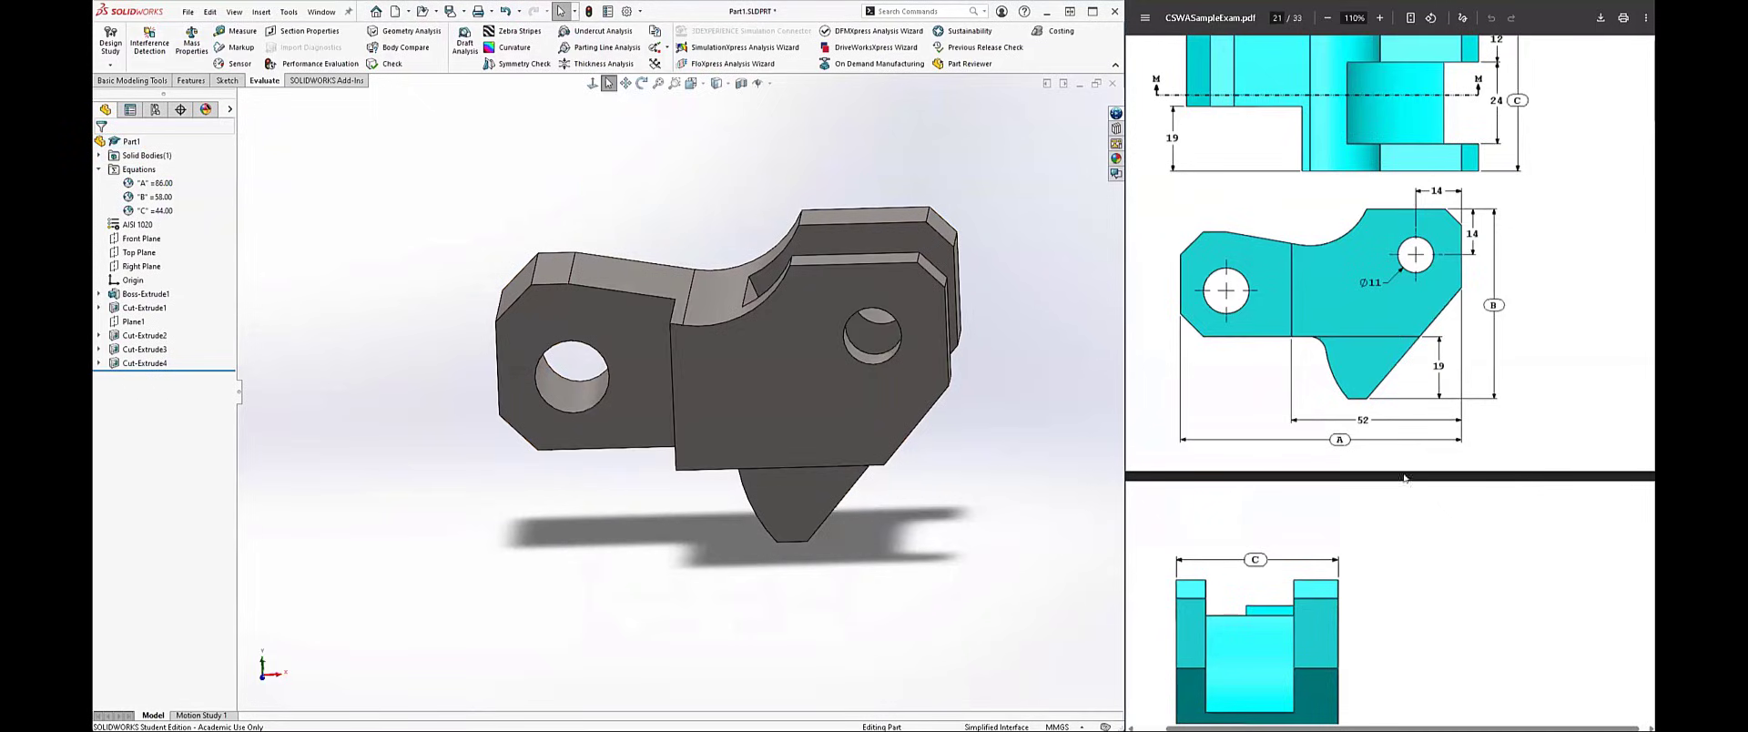
Step: Review the exam PDF's question 6 drawings and requirements for adding a pocket to one side of the tool block
scroll(1407, 491, down, 10)
scroll(1408, 493, down, 8)
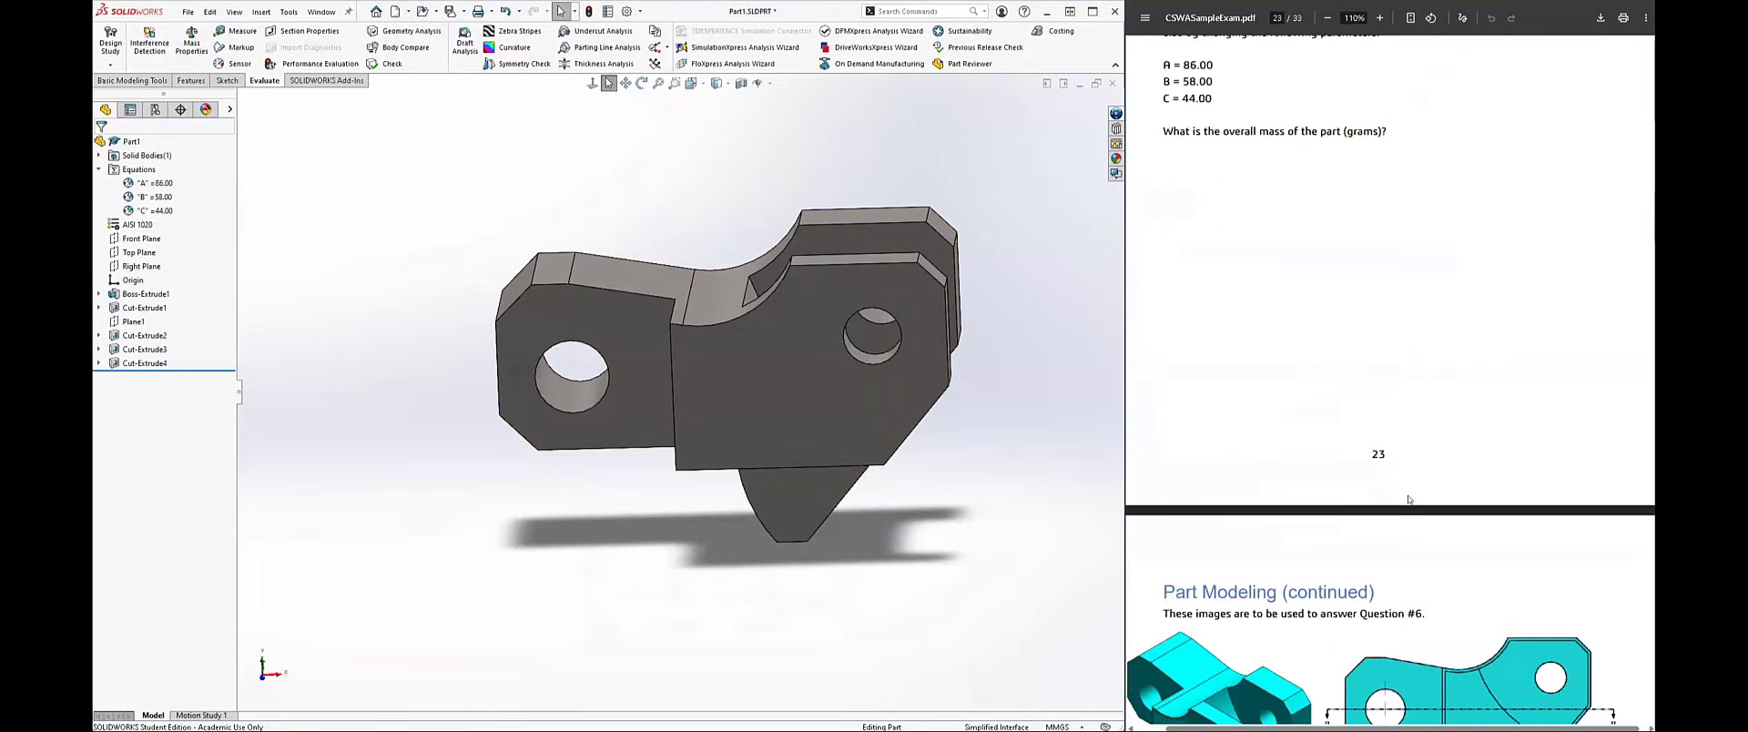
middle_drag(953, 470, 887, 528)
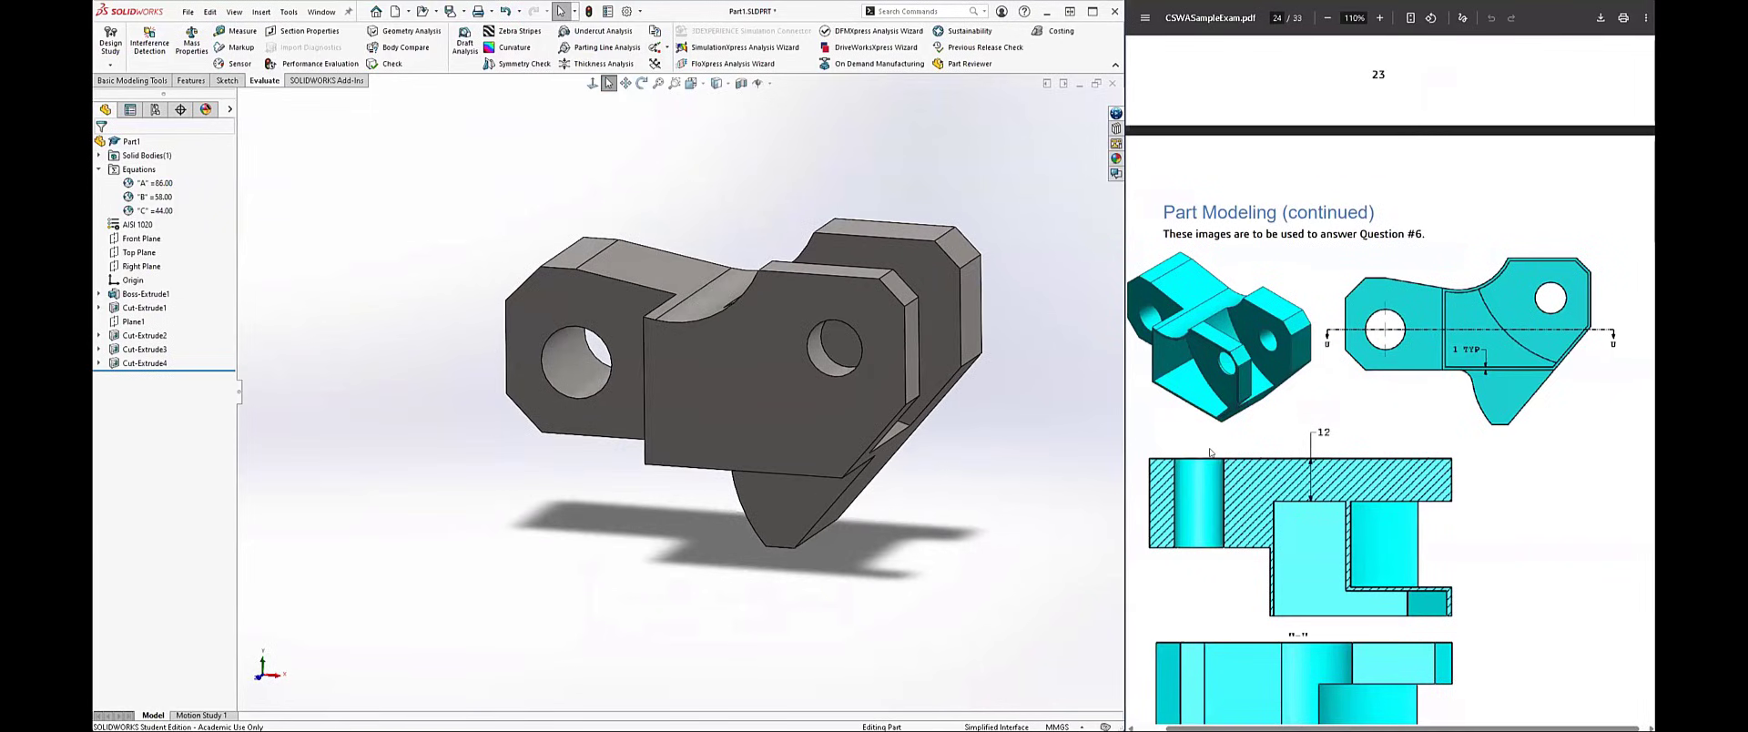
scroll(1211, 452, down, 2)
scroll(1243, 467, down, 5)
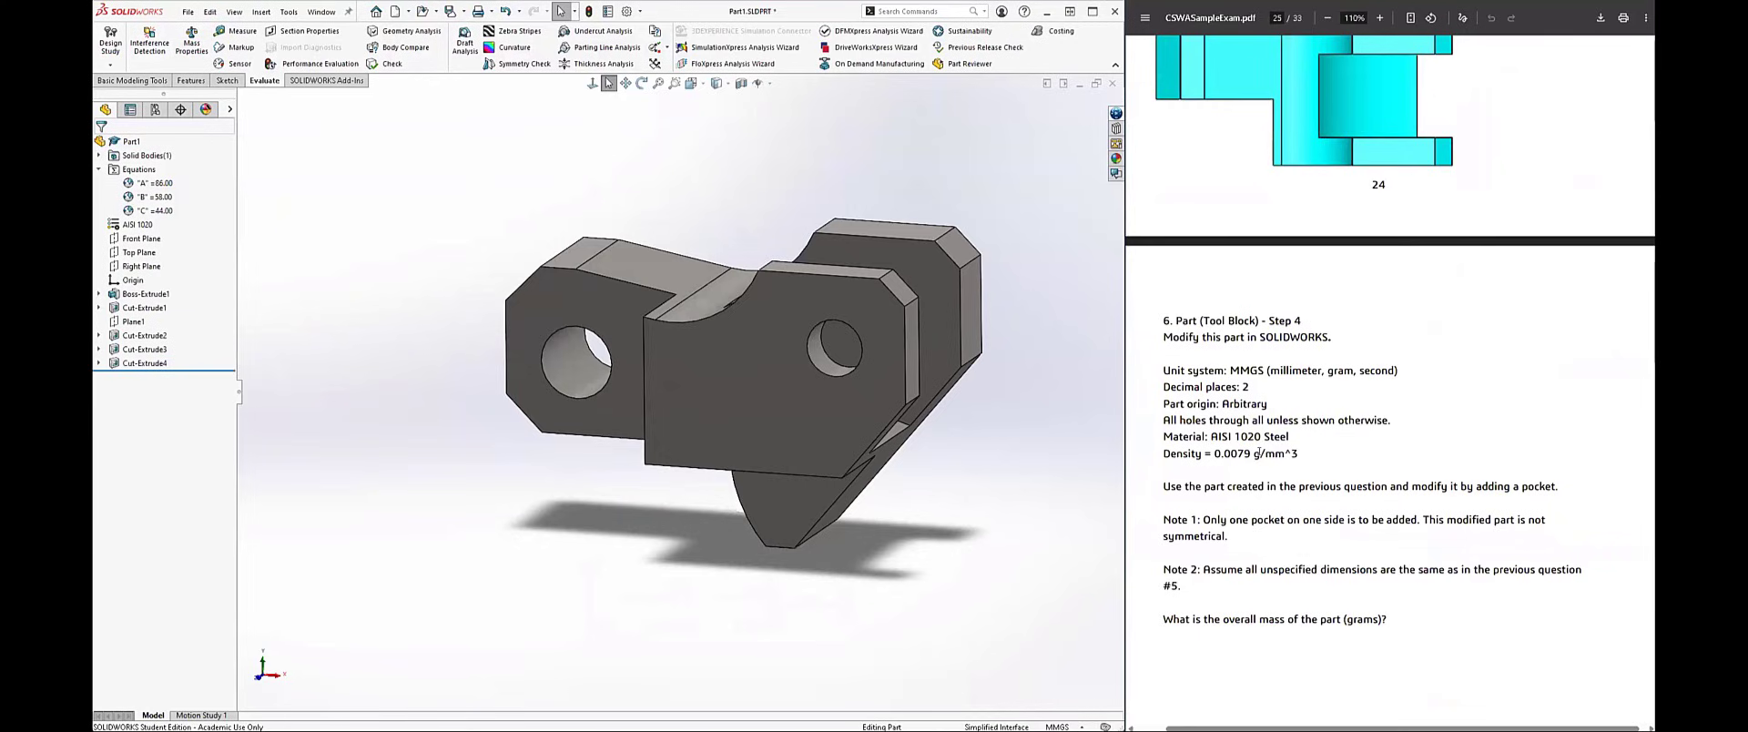
scroll(1326, 456, up, 5)
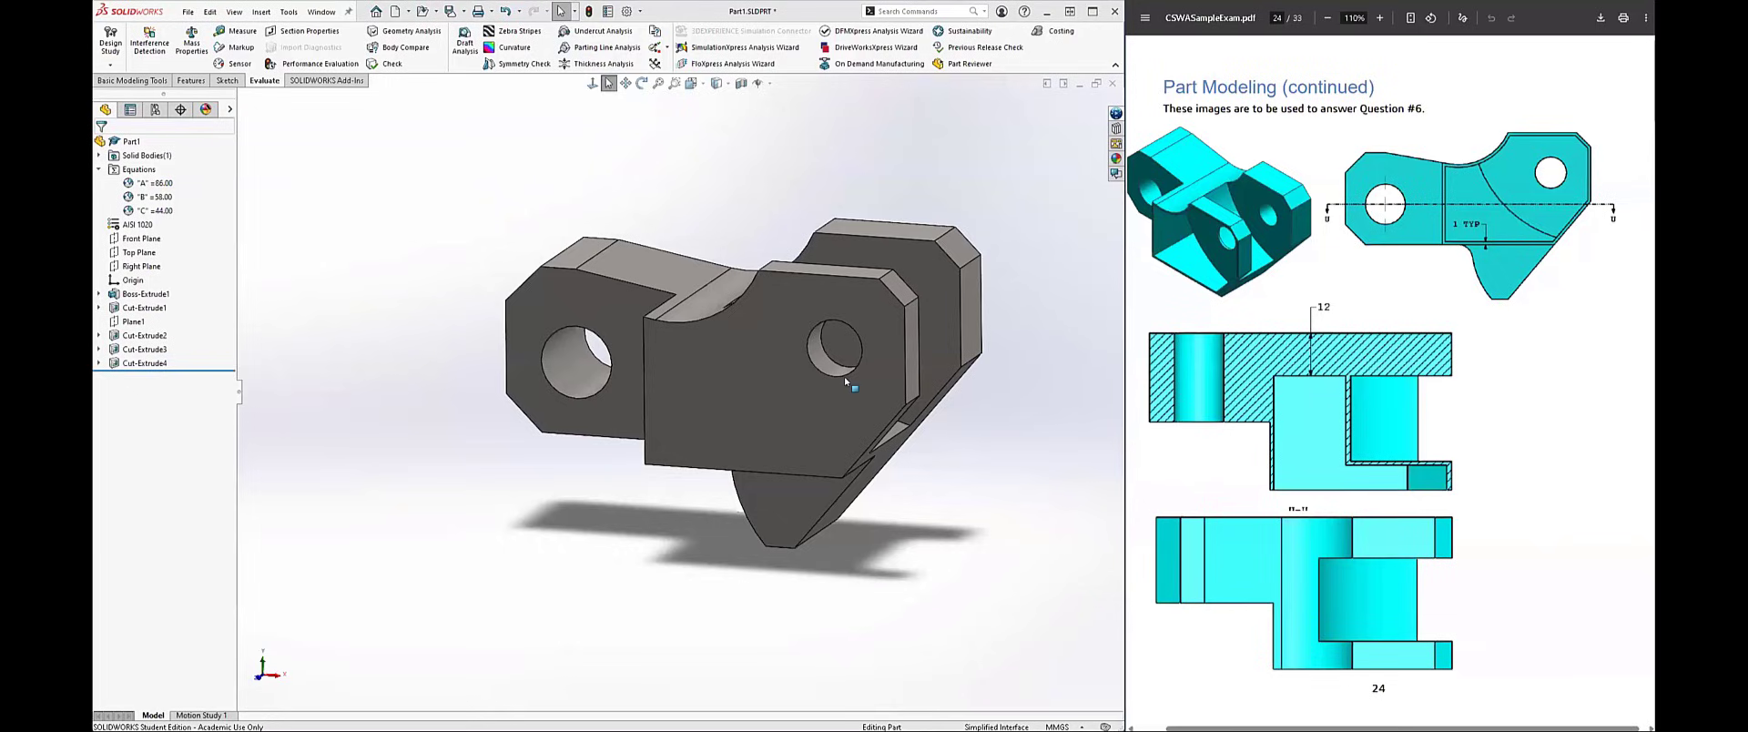
Step: Start a sketch on the front lug's outer face and offset the face outline 1 mm inward
click(795, 406)
click(837, 366)
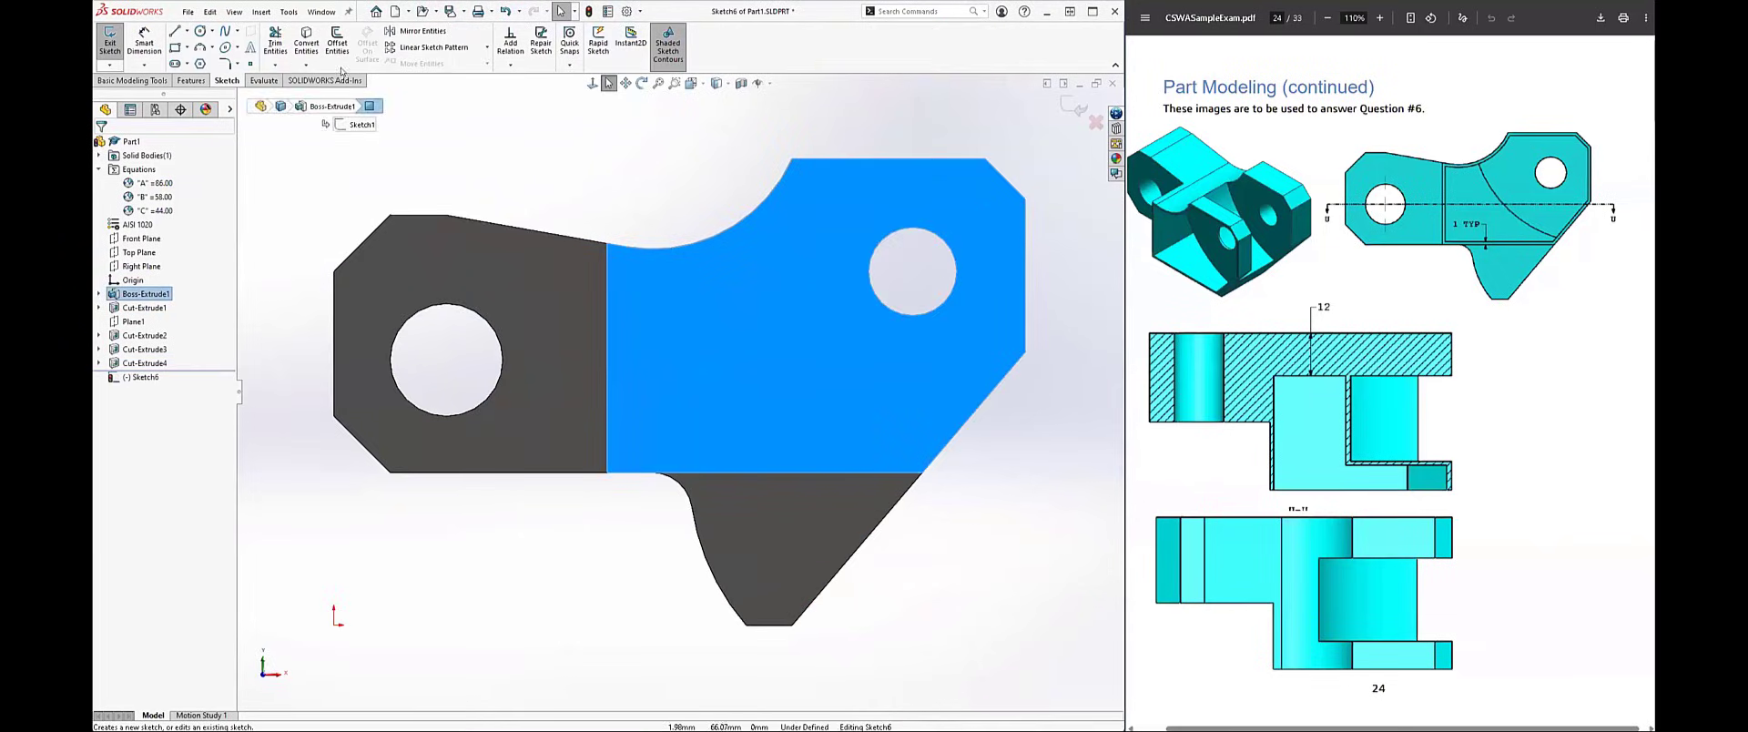
click(336, 41)
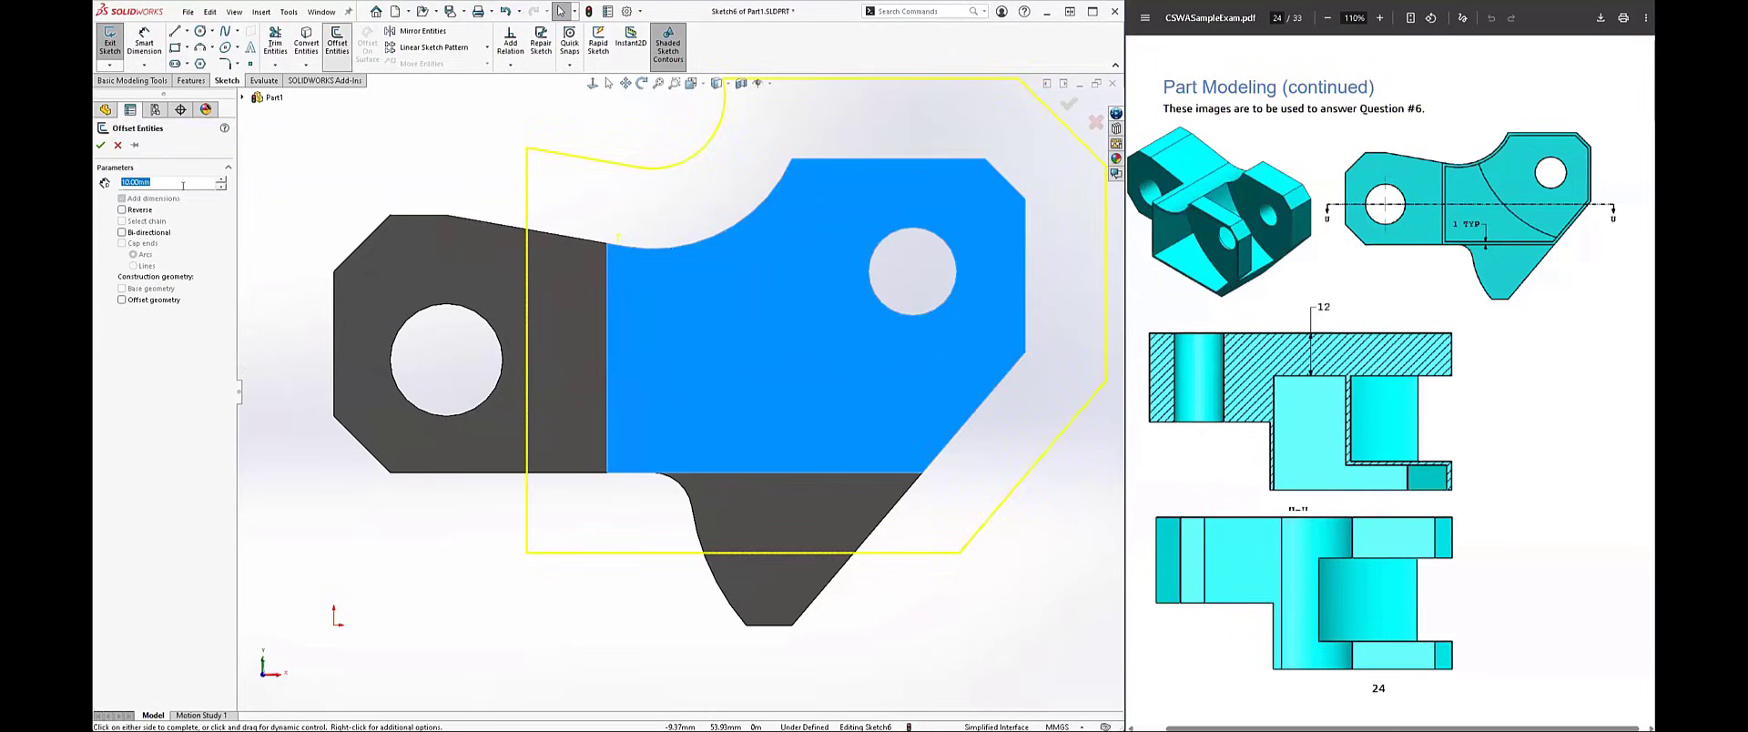
text(1)
key(Return)
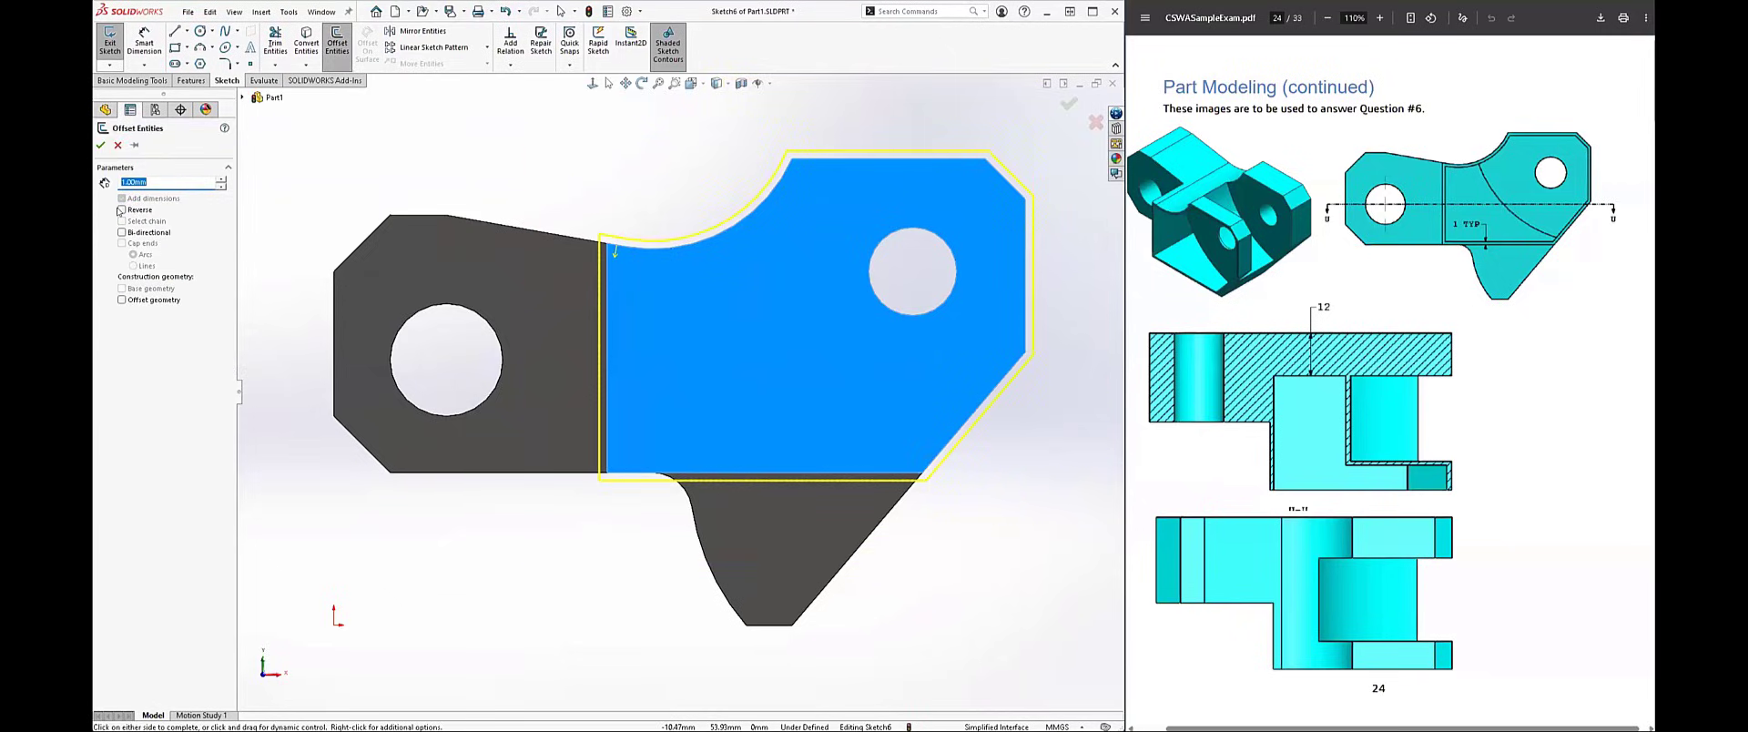
click(122, 209)
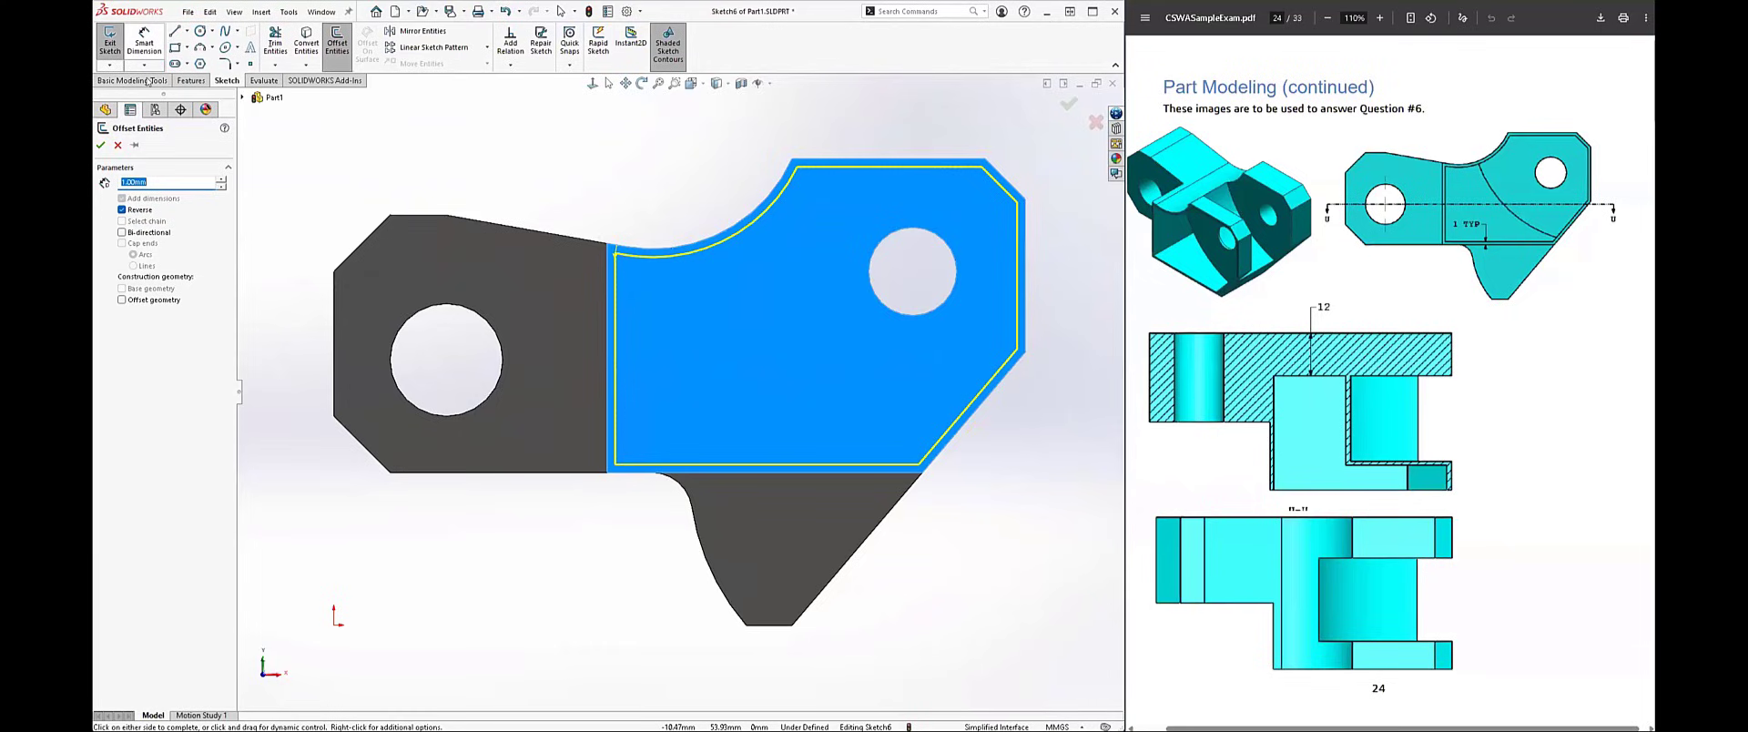
key(Return)
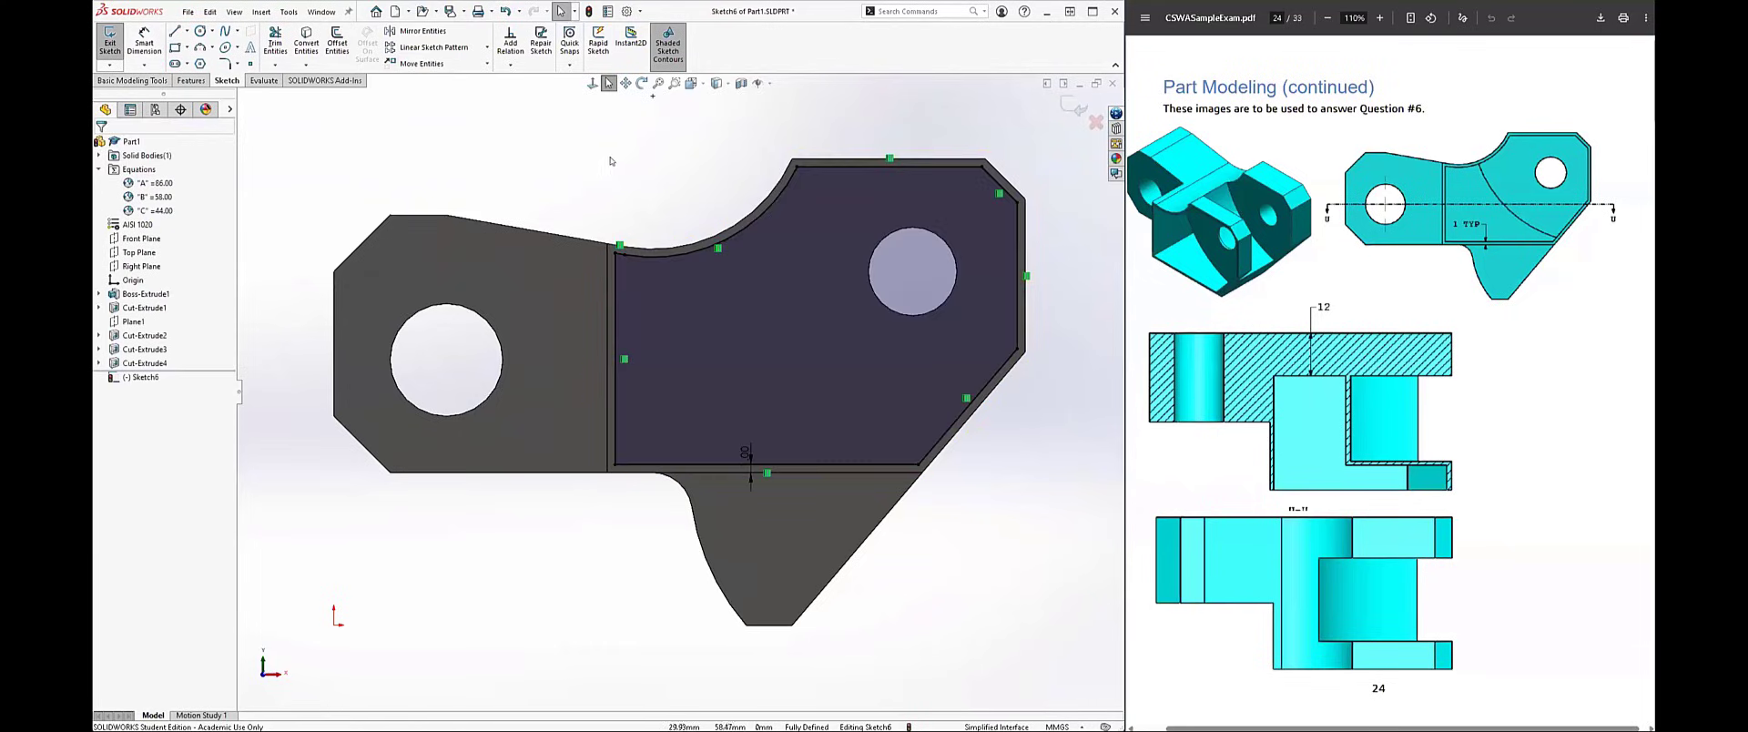
Step: Cut-extrude the inset profile with an Offset From Surface end condition, 1 mm from the front lug's inner face
middle_drag(575, 190, 546, 231)
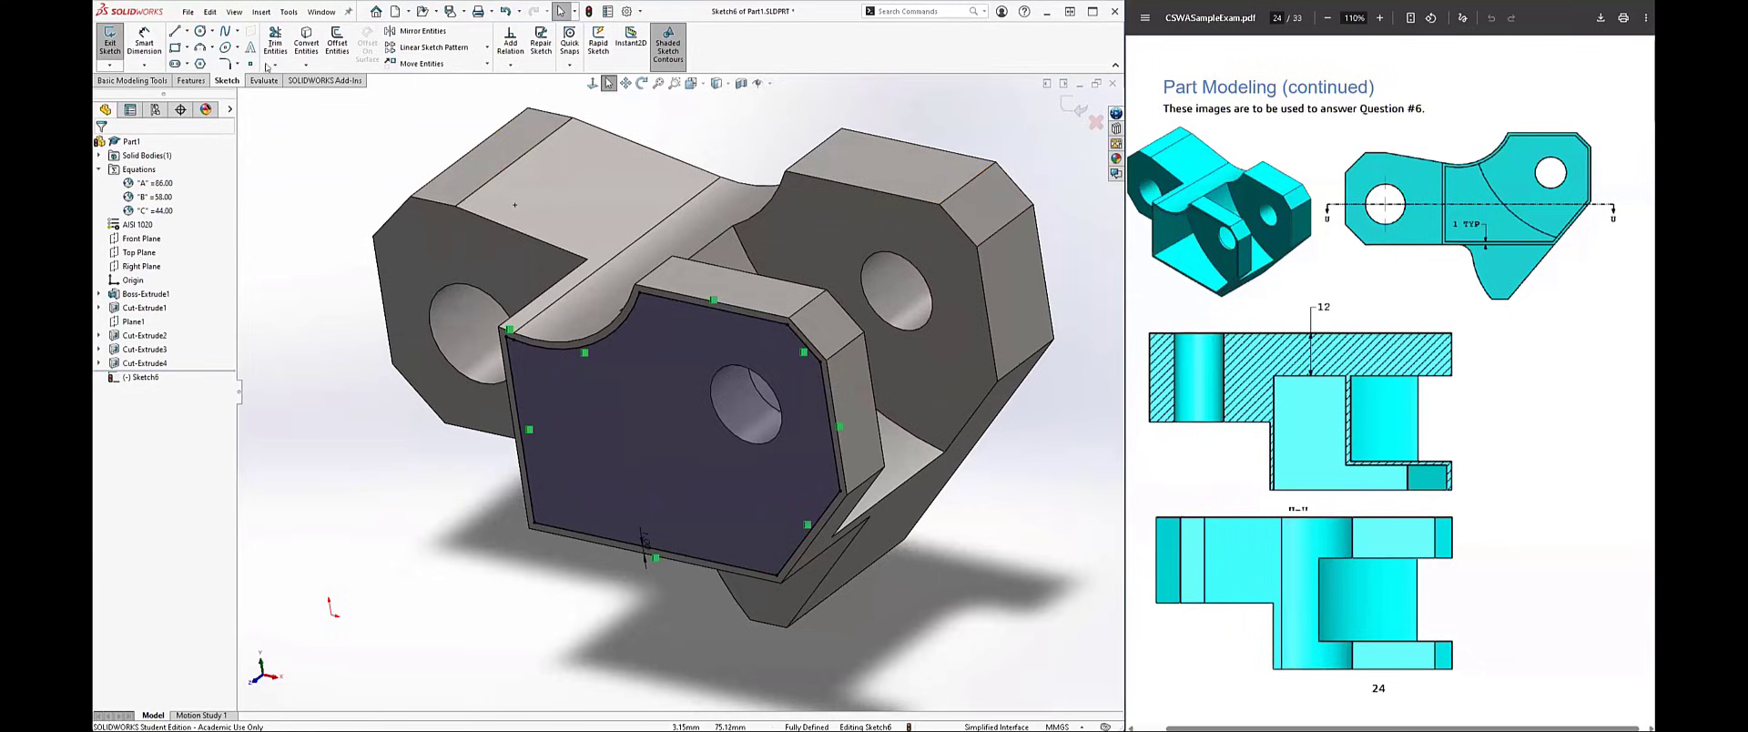
click(191, 80)
click(279, 43)
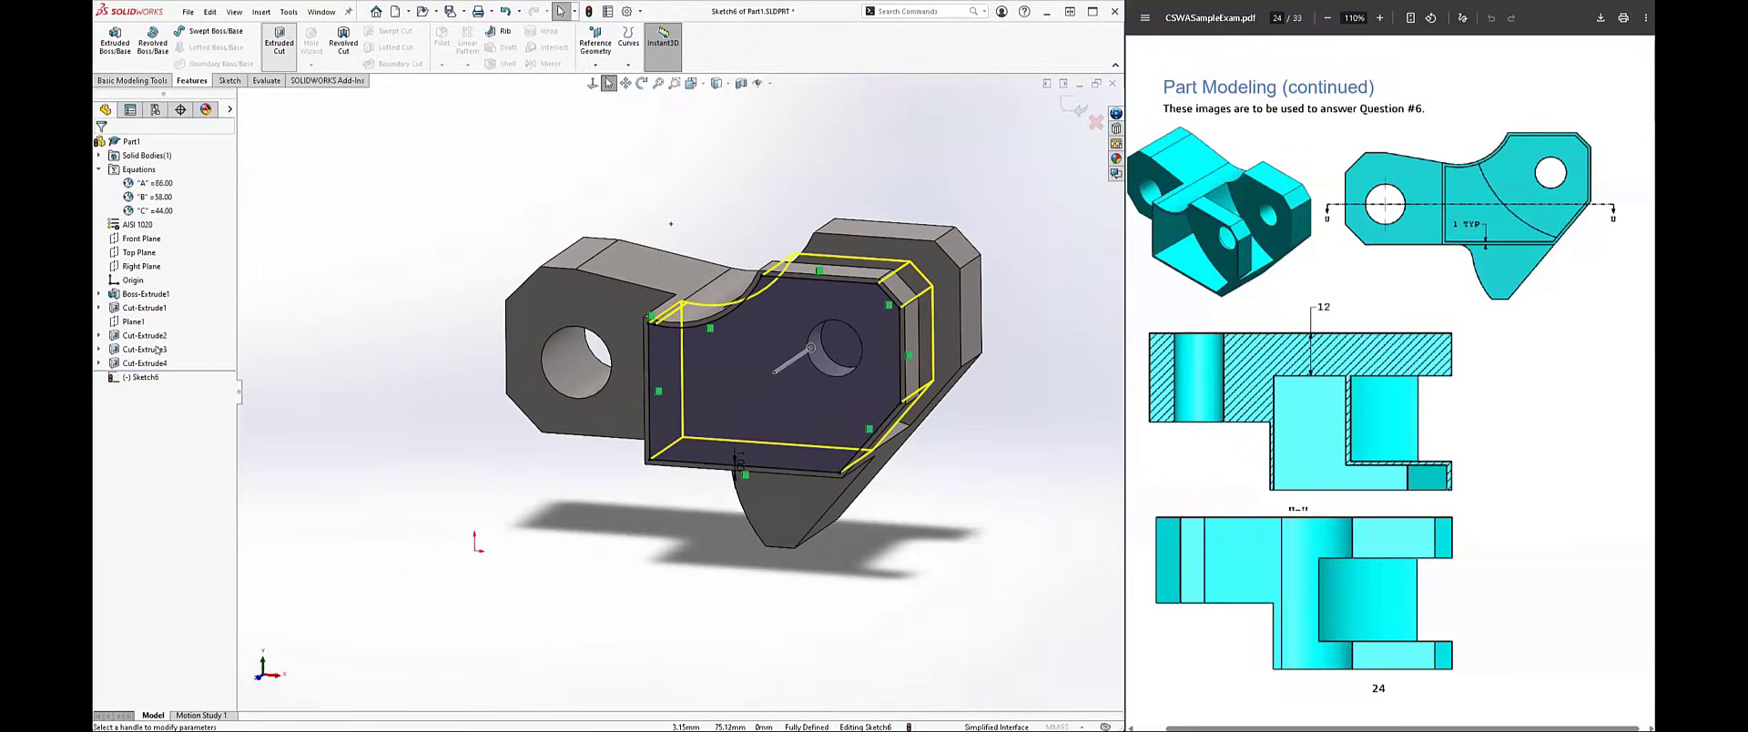
click(164, 221)
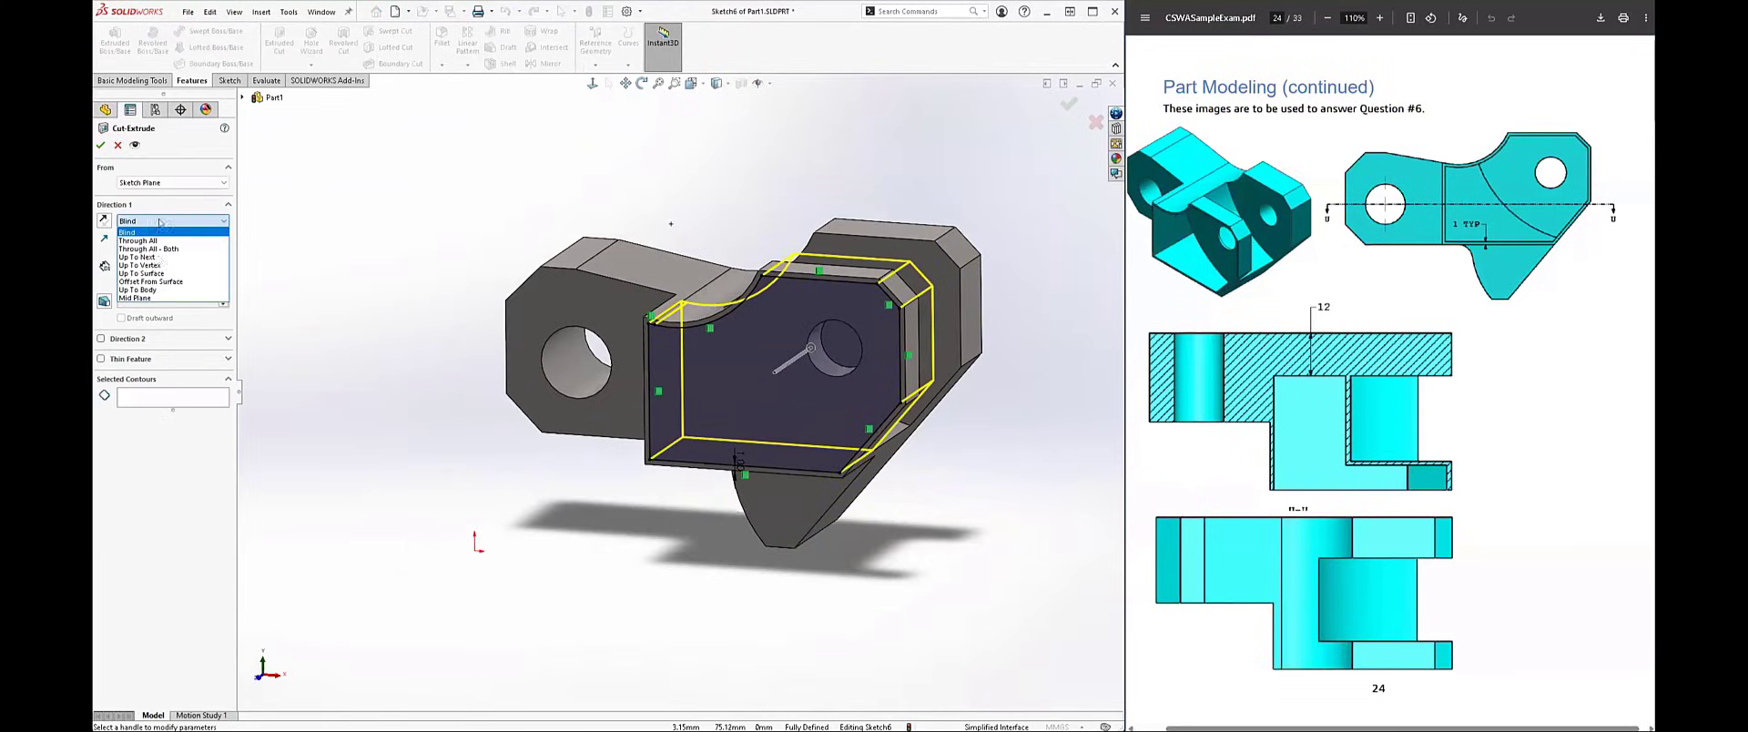
click(165, 285)
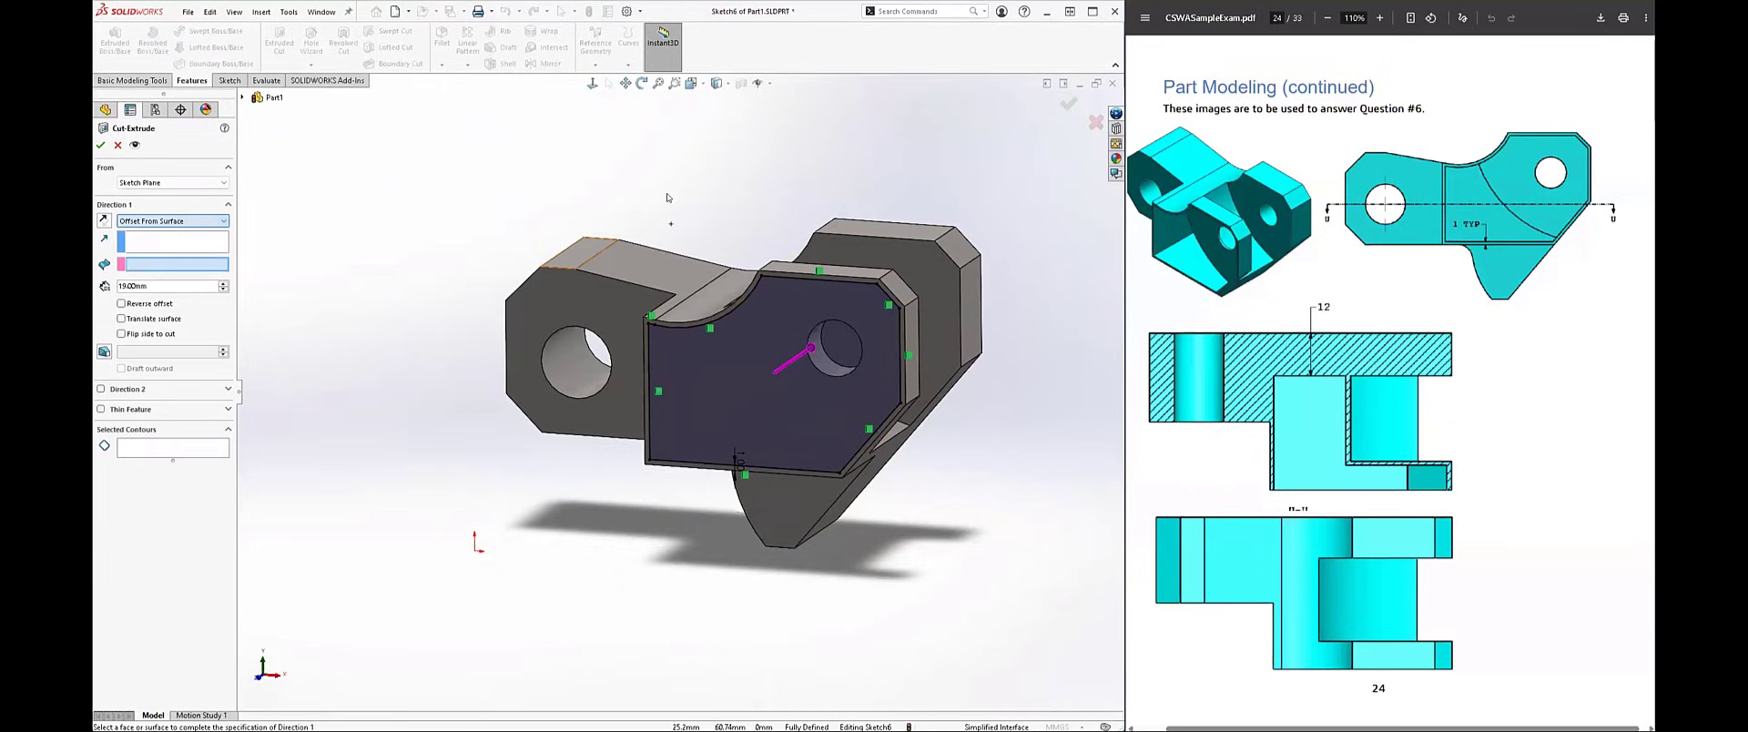
middle_drag(578, 253, 332, 359)
click(508, 392)
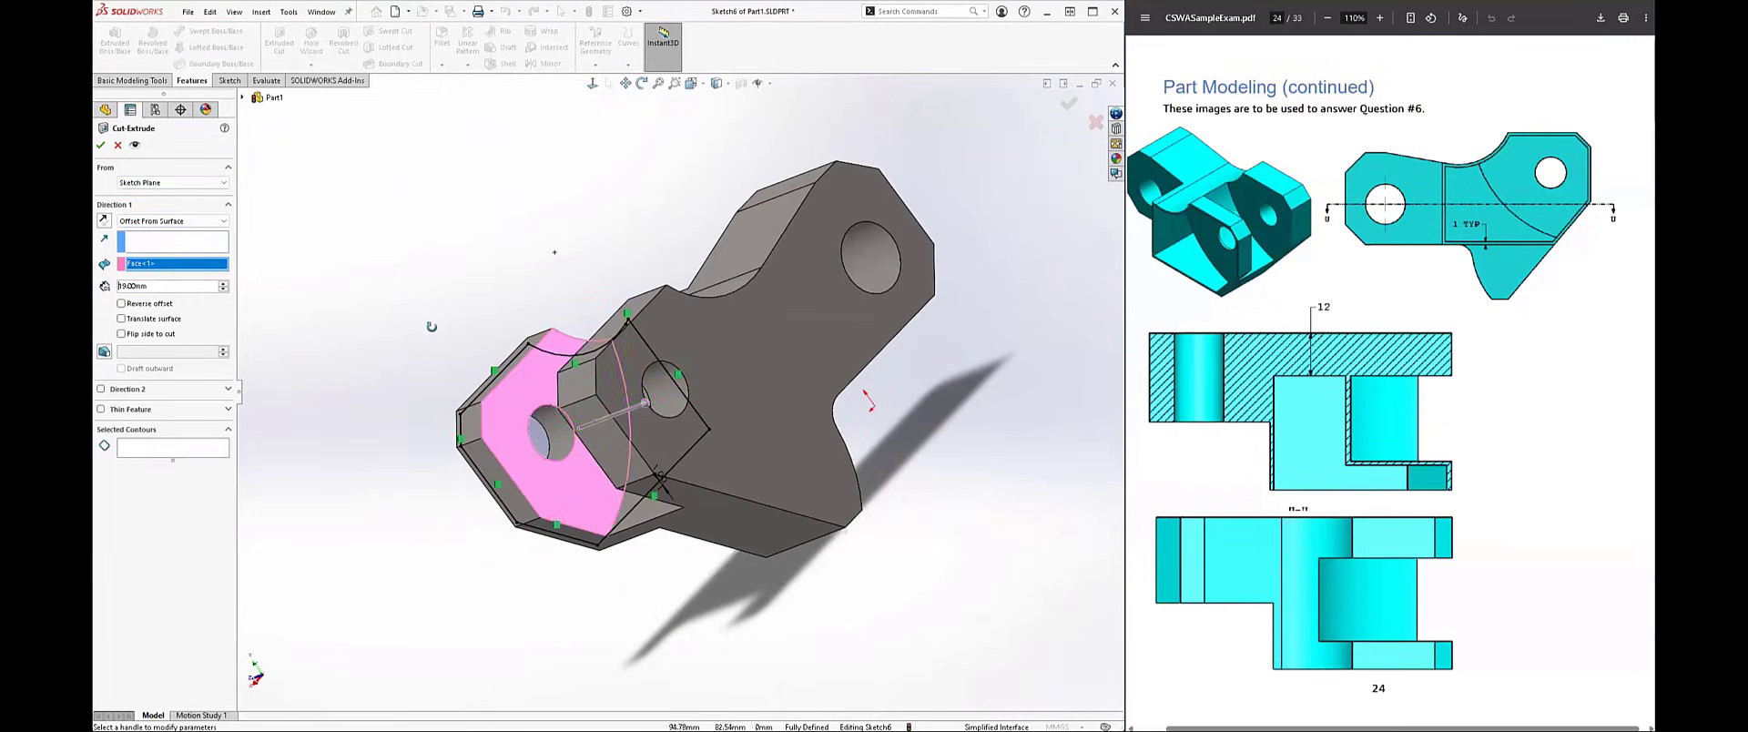
middle_drag(508, 391, 488, 460)
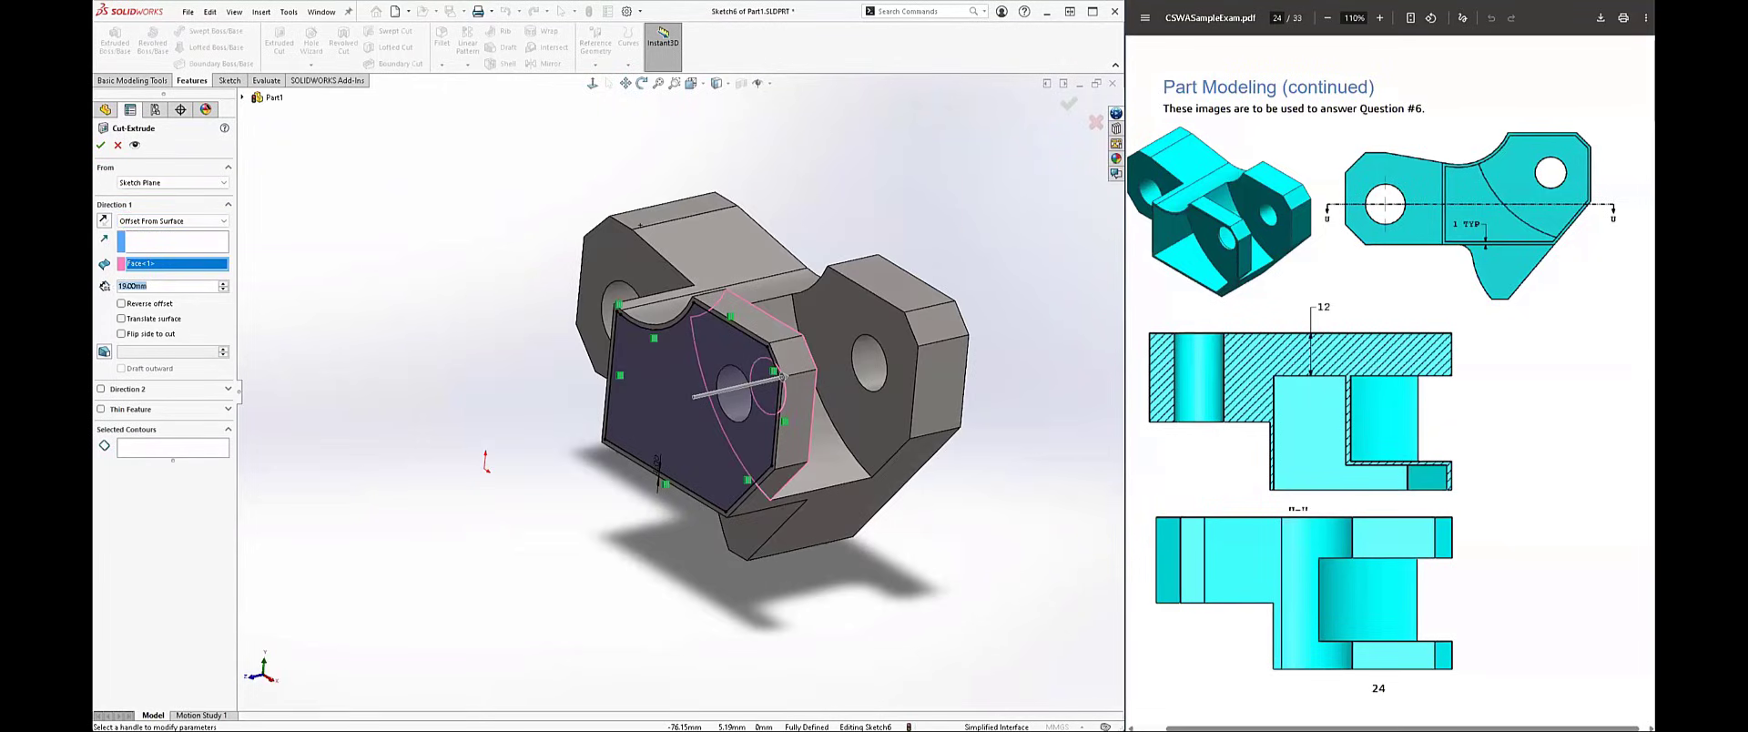
text(1)
key(Return)
click(101, 145)
Step: Inspect the new pocket and start a sketch on its floor face
mouse_move(558, 519)
middle_down()
mouse_move(564, 441)
mouse_move(734, 472)
mouse_move(692, 410)
mouse_move(769, 332)
middle_up()
click(772, 326)
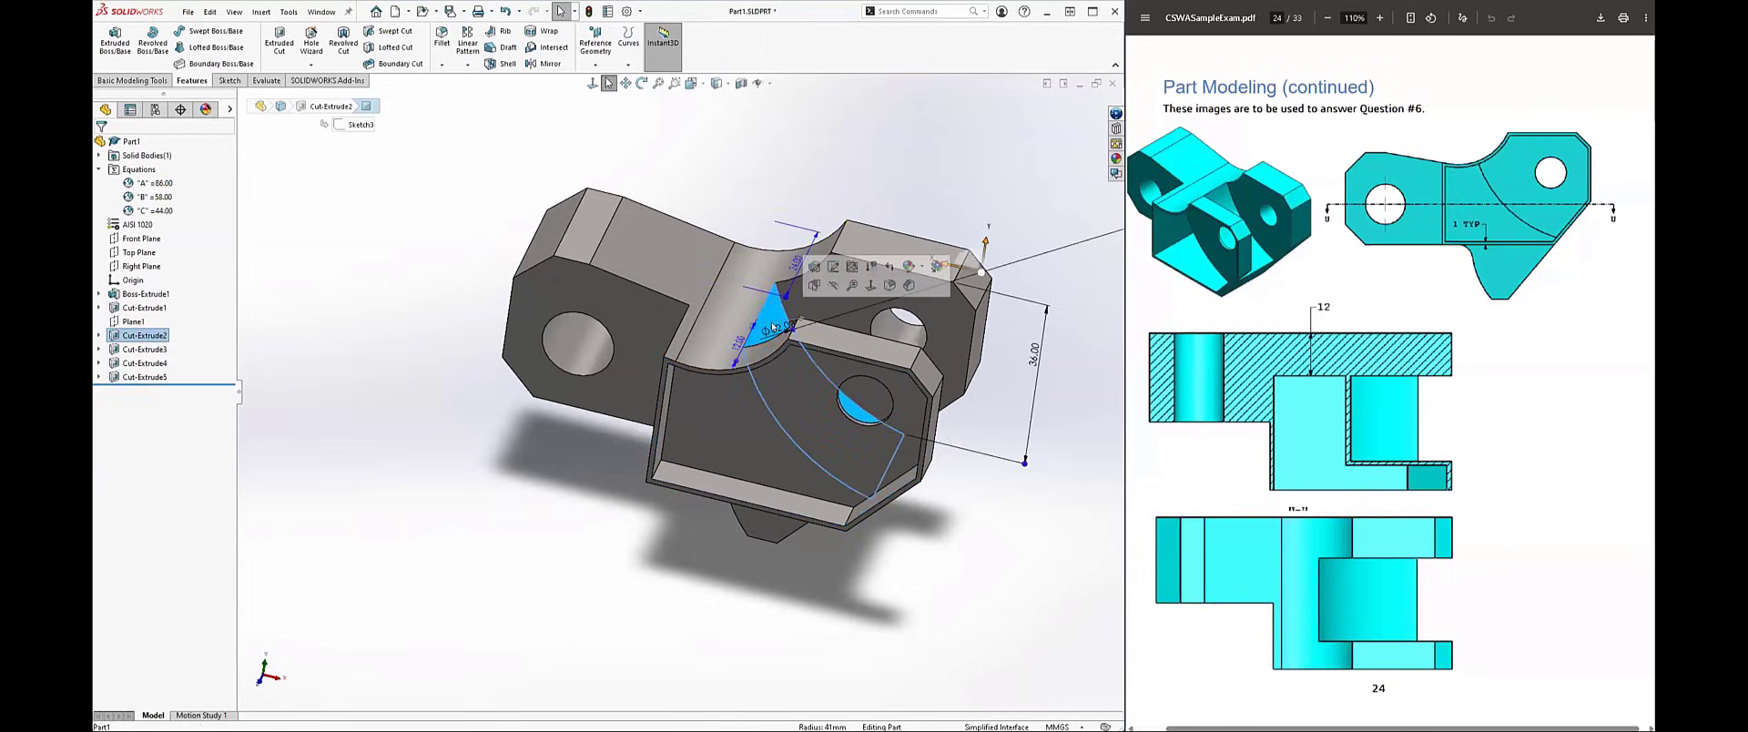
click(729, 406)
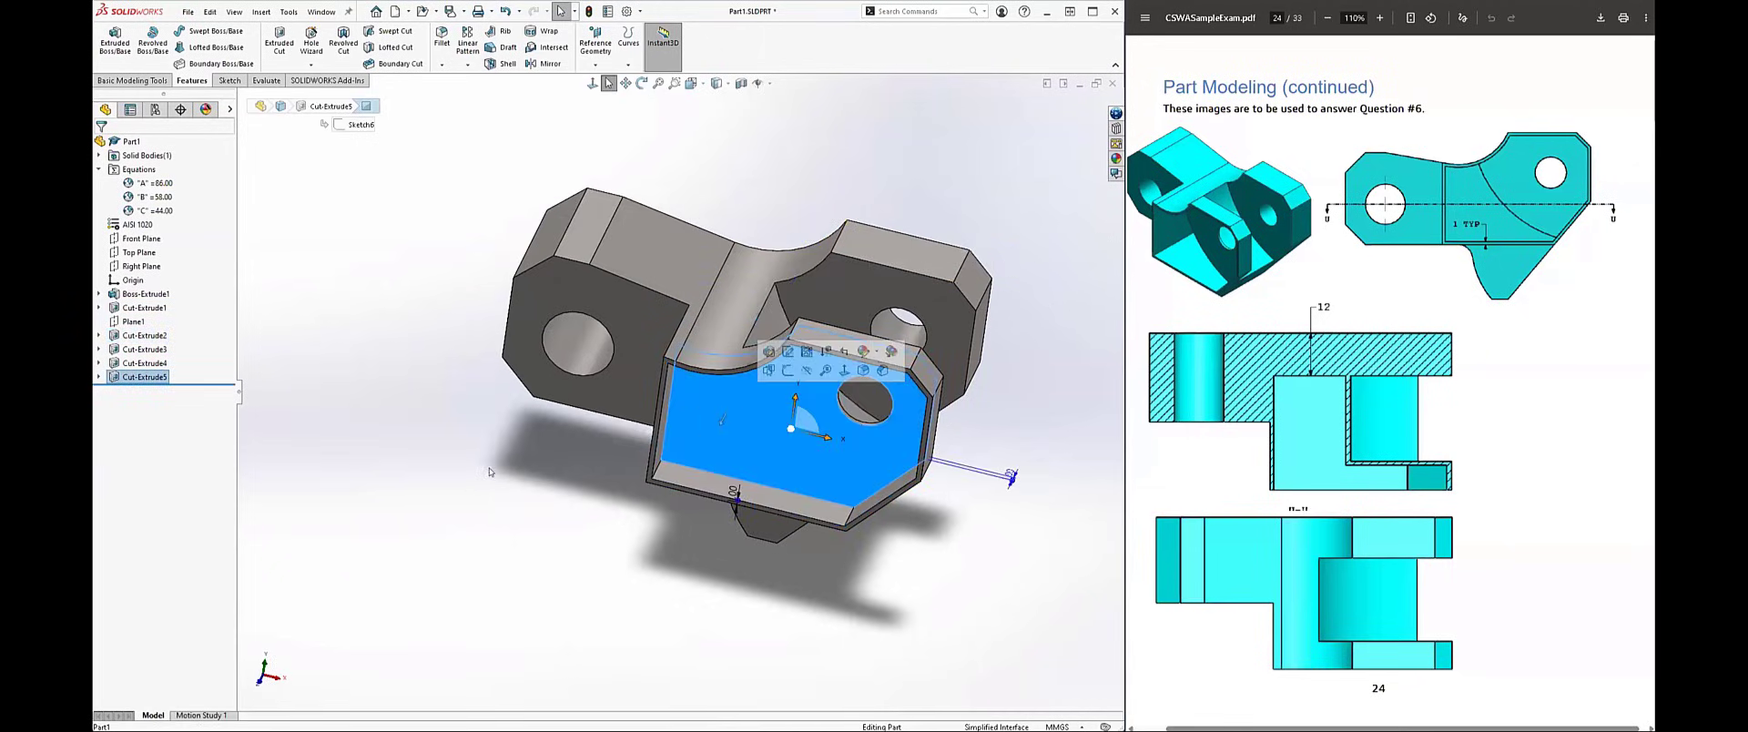
click(540, 514)
middle_drag(541, 513, 792, 406)
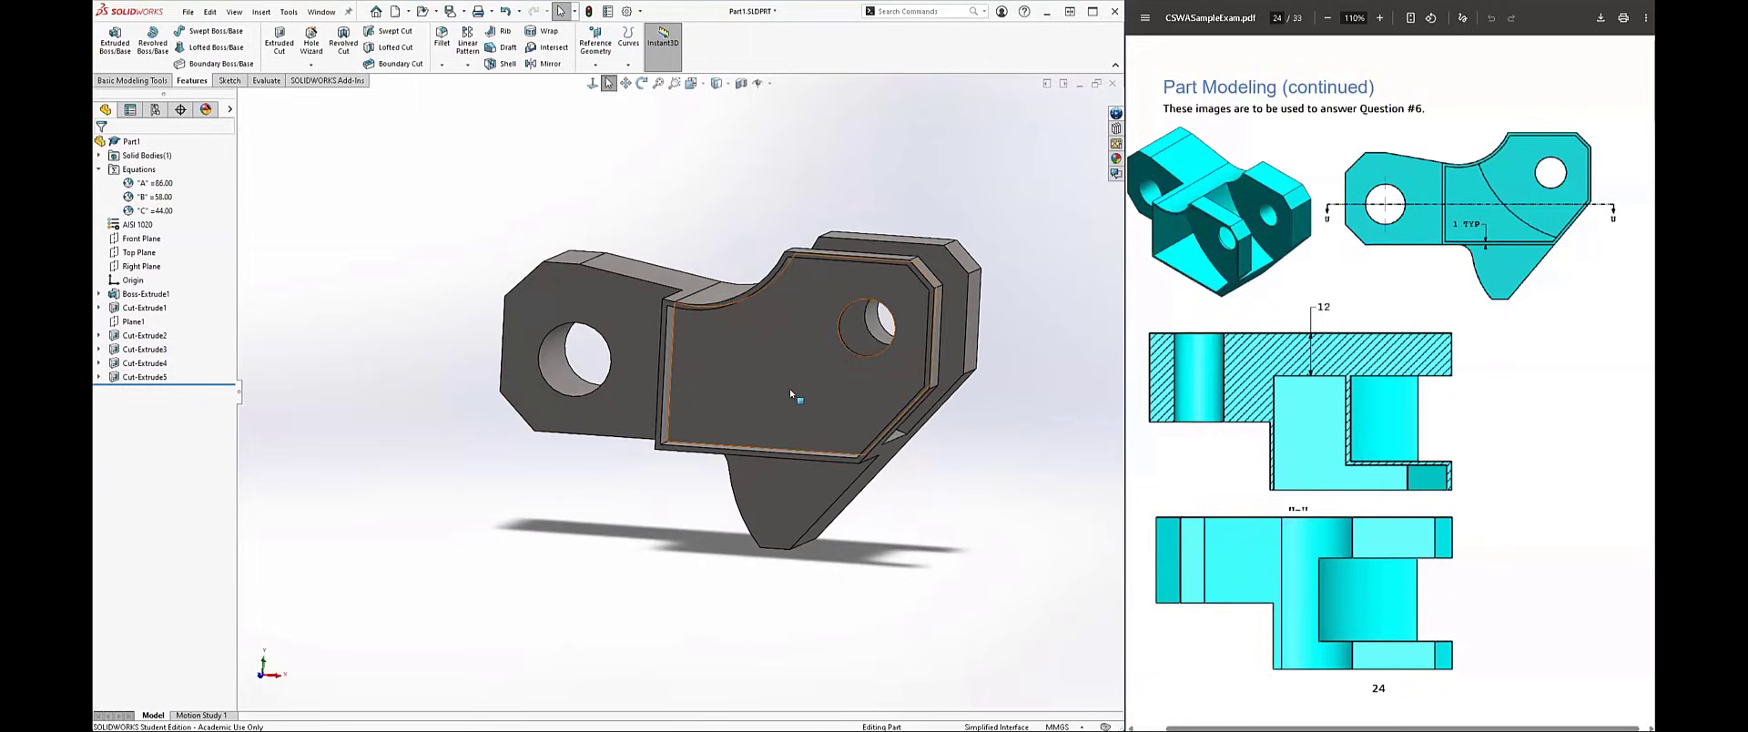
click(838, 358)
click(844, 353)
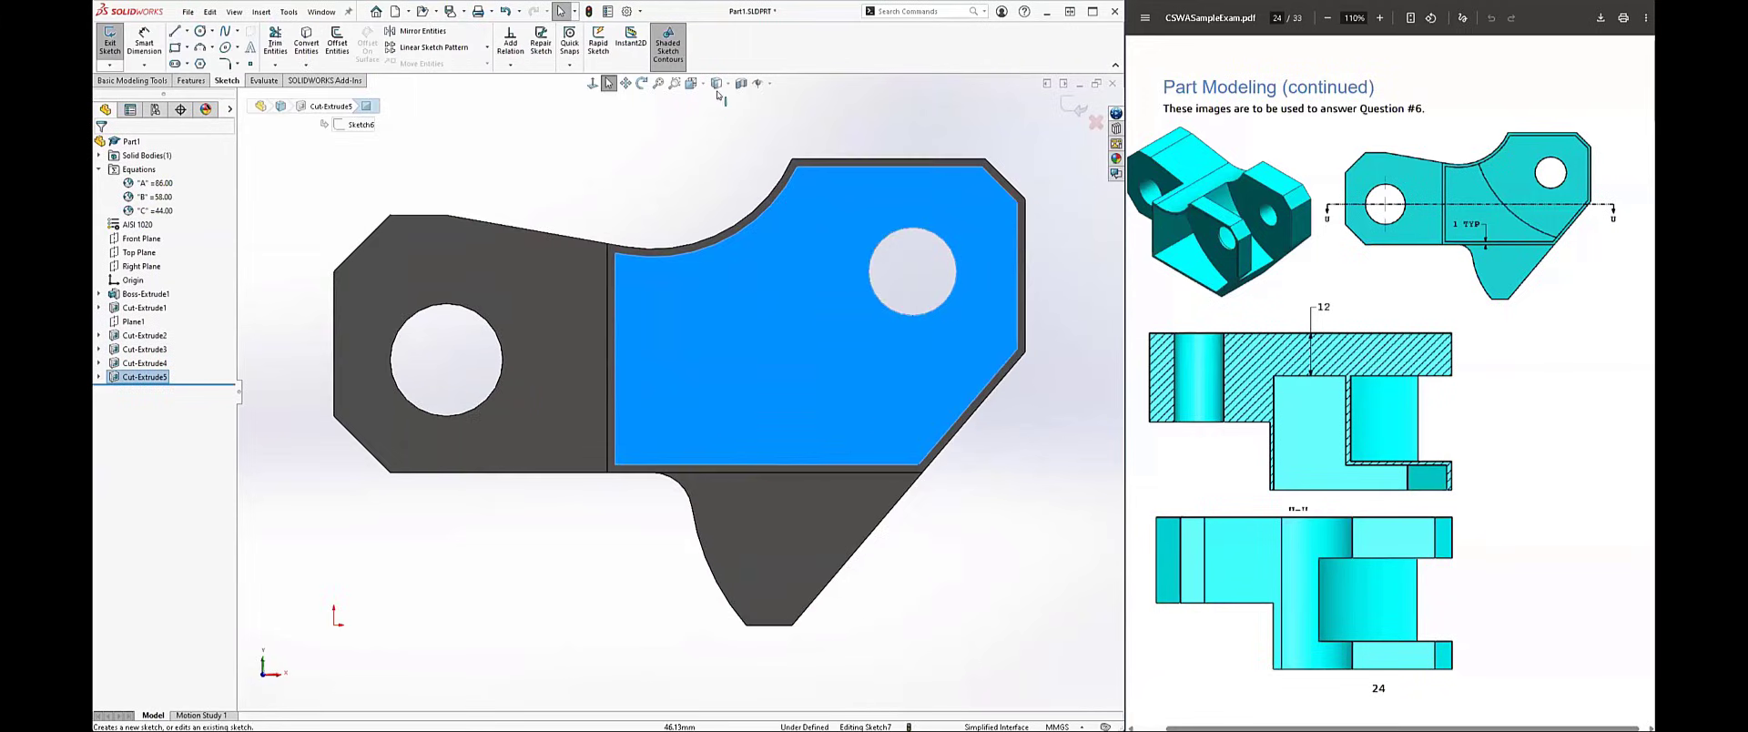
Step: Show hidden lines and offset the hidden curved edge behind the pocket floor by 1 mm, away from the small hole
click(724, 83)
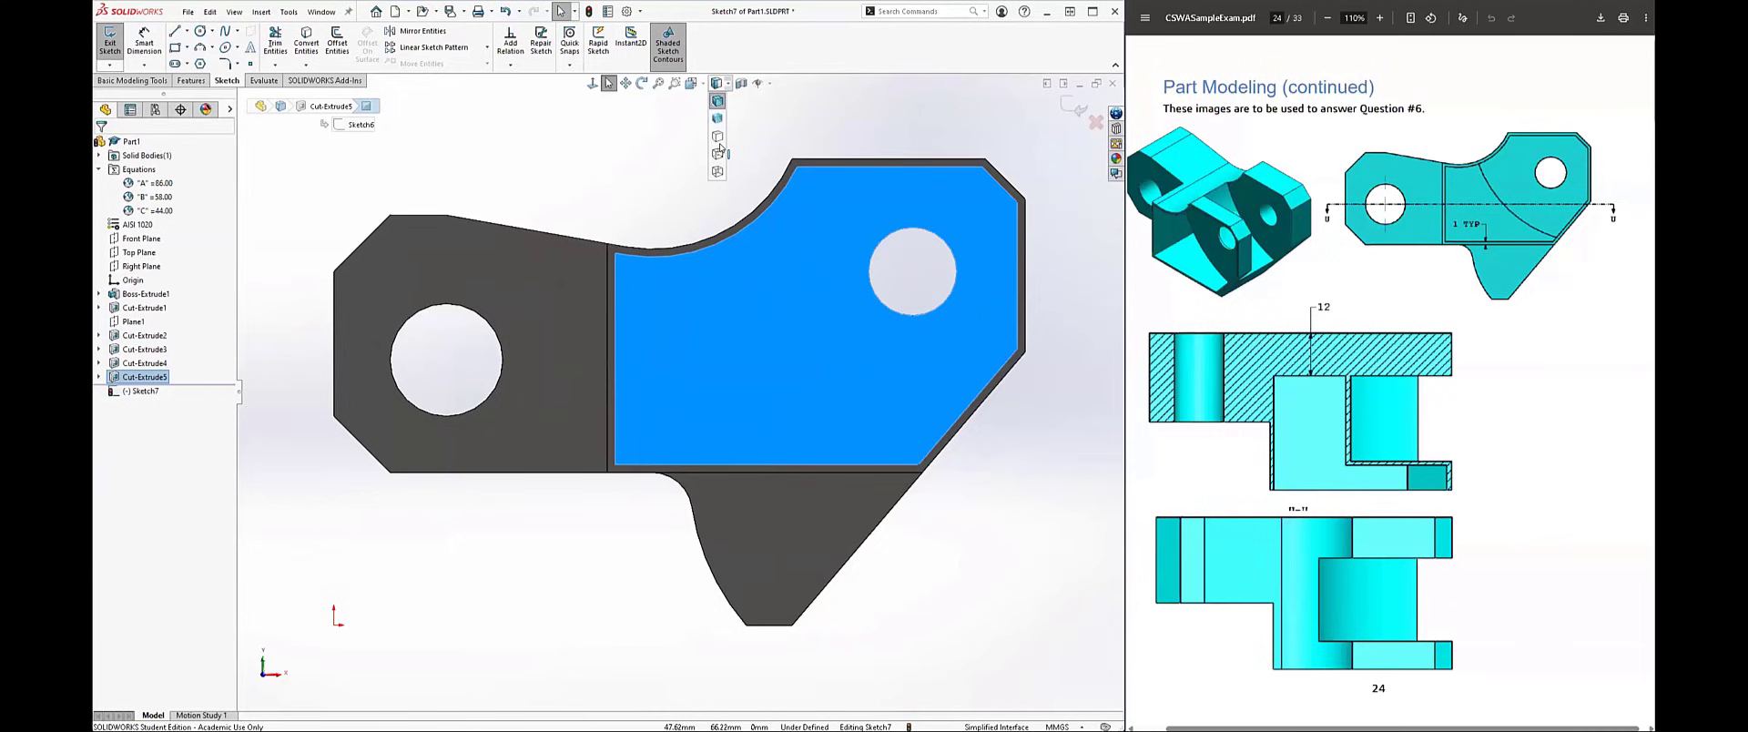
click(719, 156)
middle_drag(723, 148, 720, 314)
click(720, 314)
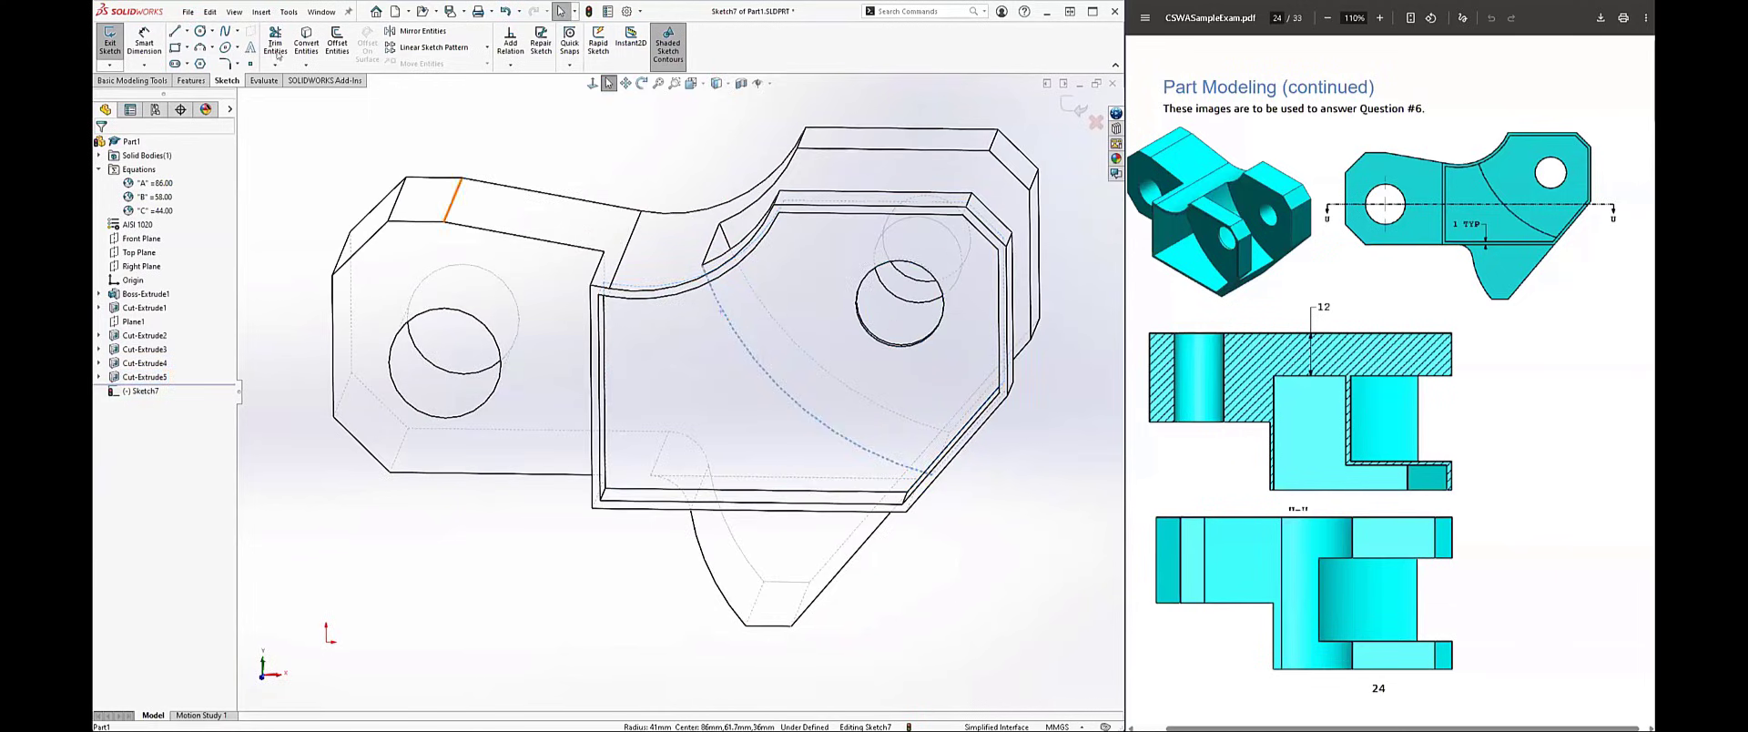
click(337, 43)
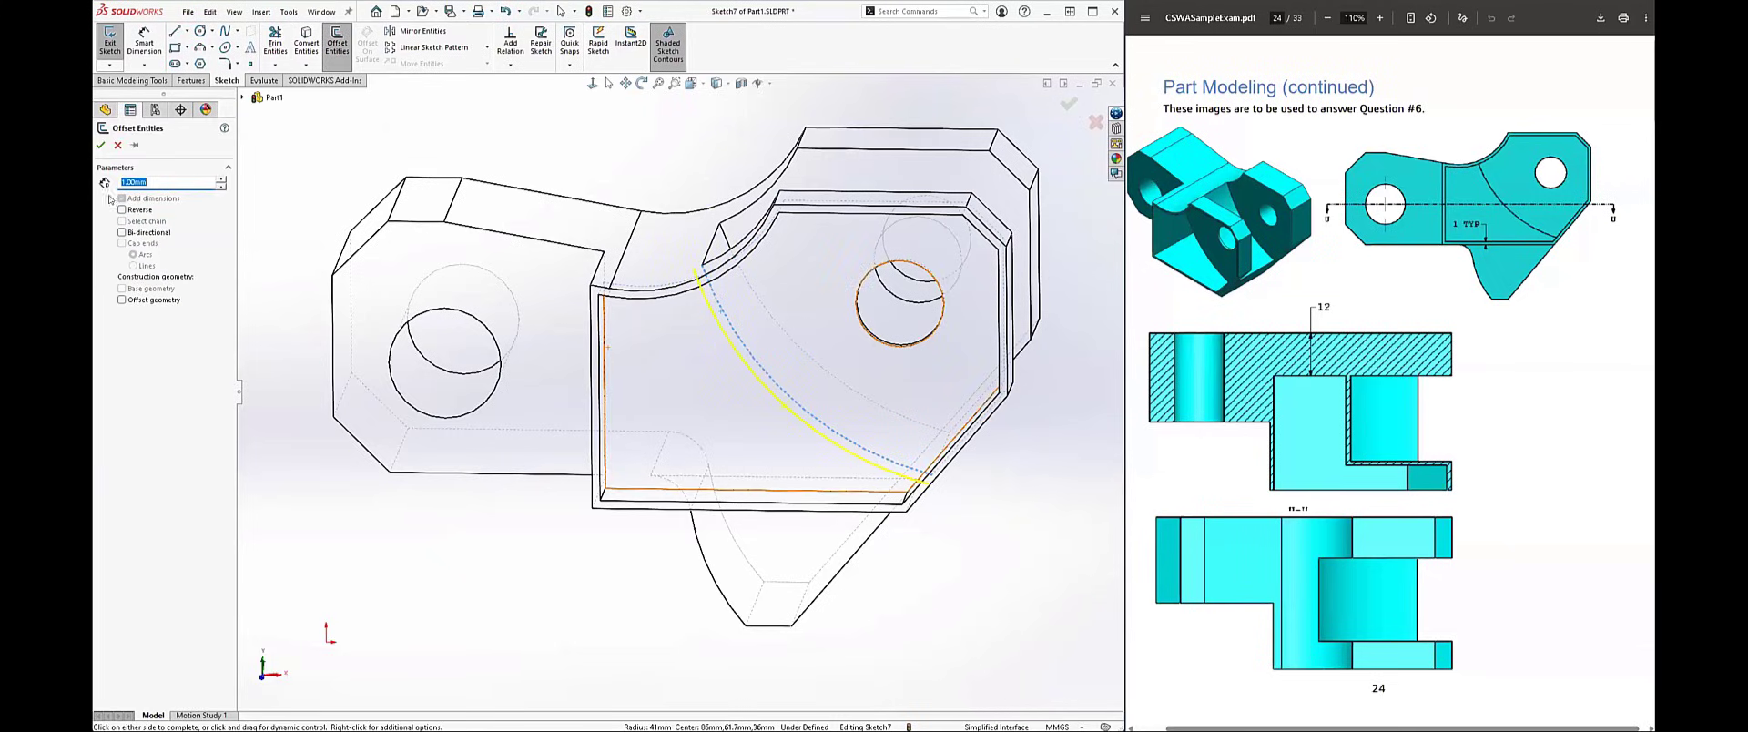
click(101, 147)
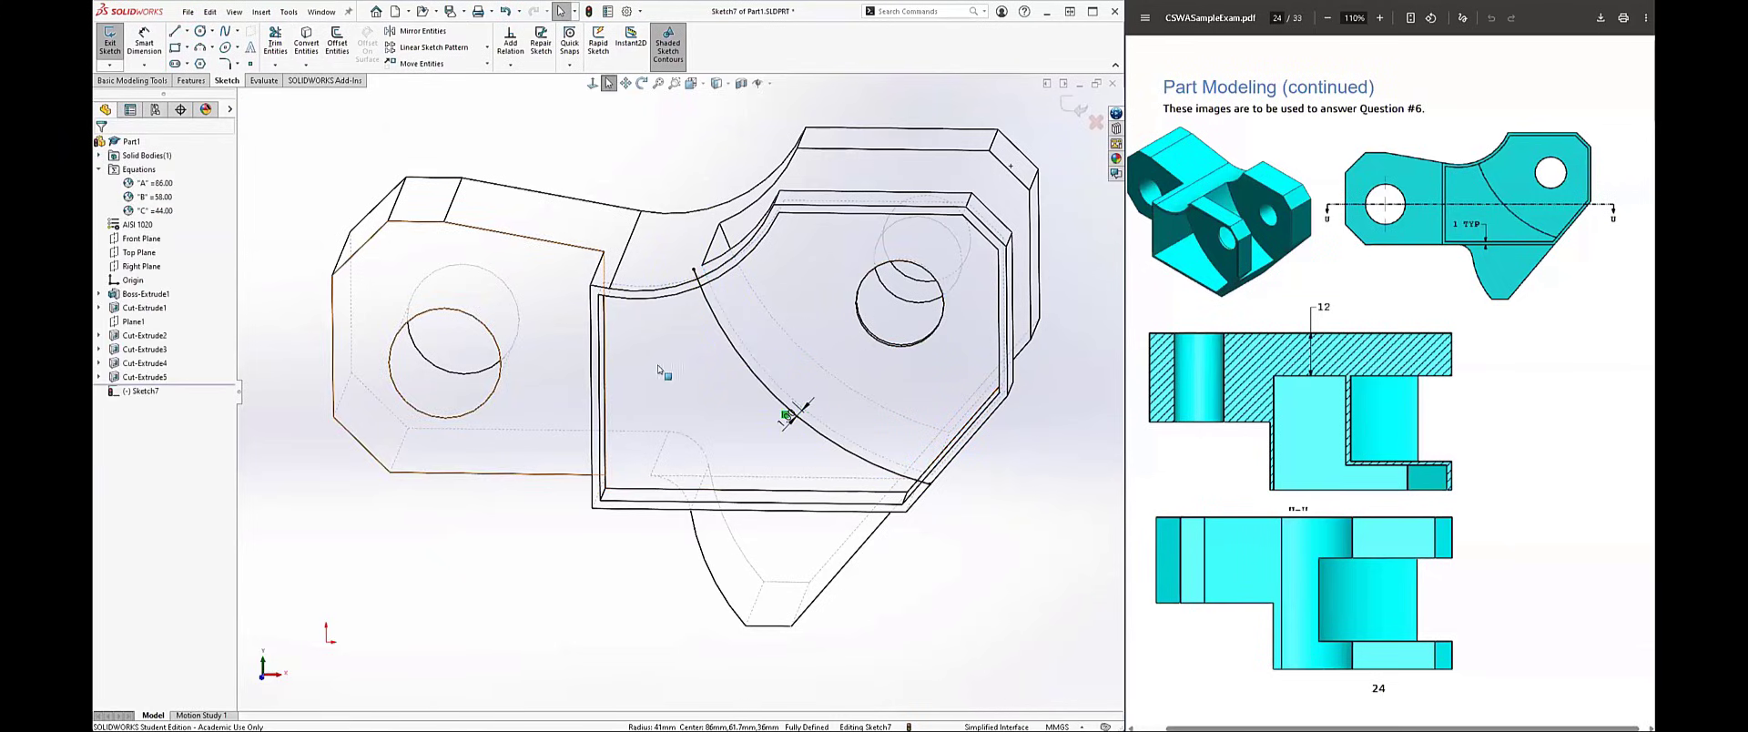
Step: Convert the pocket floor's outline into sketch lines and trim away everything on the small hole's side of the offset arc
click(145, 376)
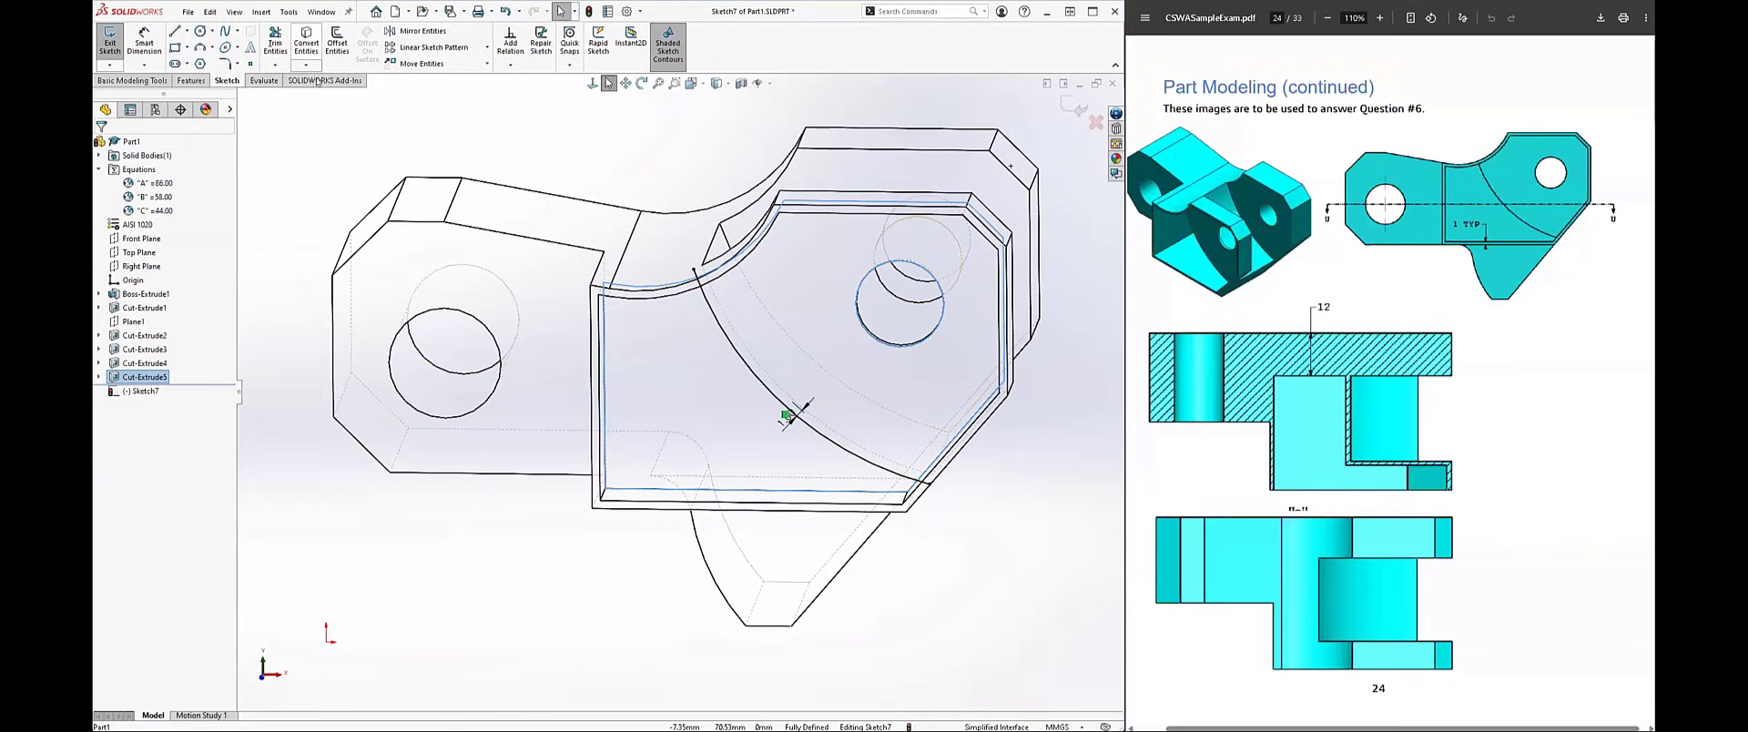
middle_drag(609, 437, 616, 371)
key(ctrl+8)
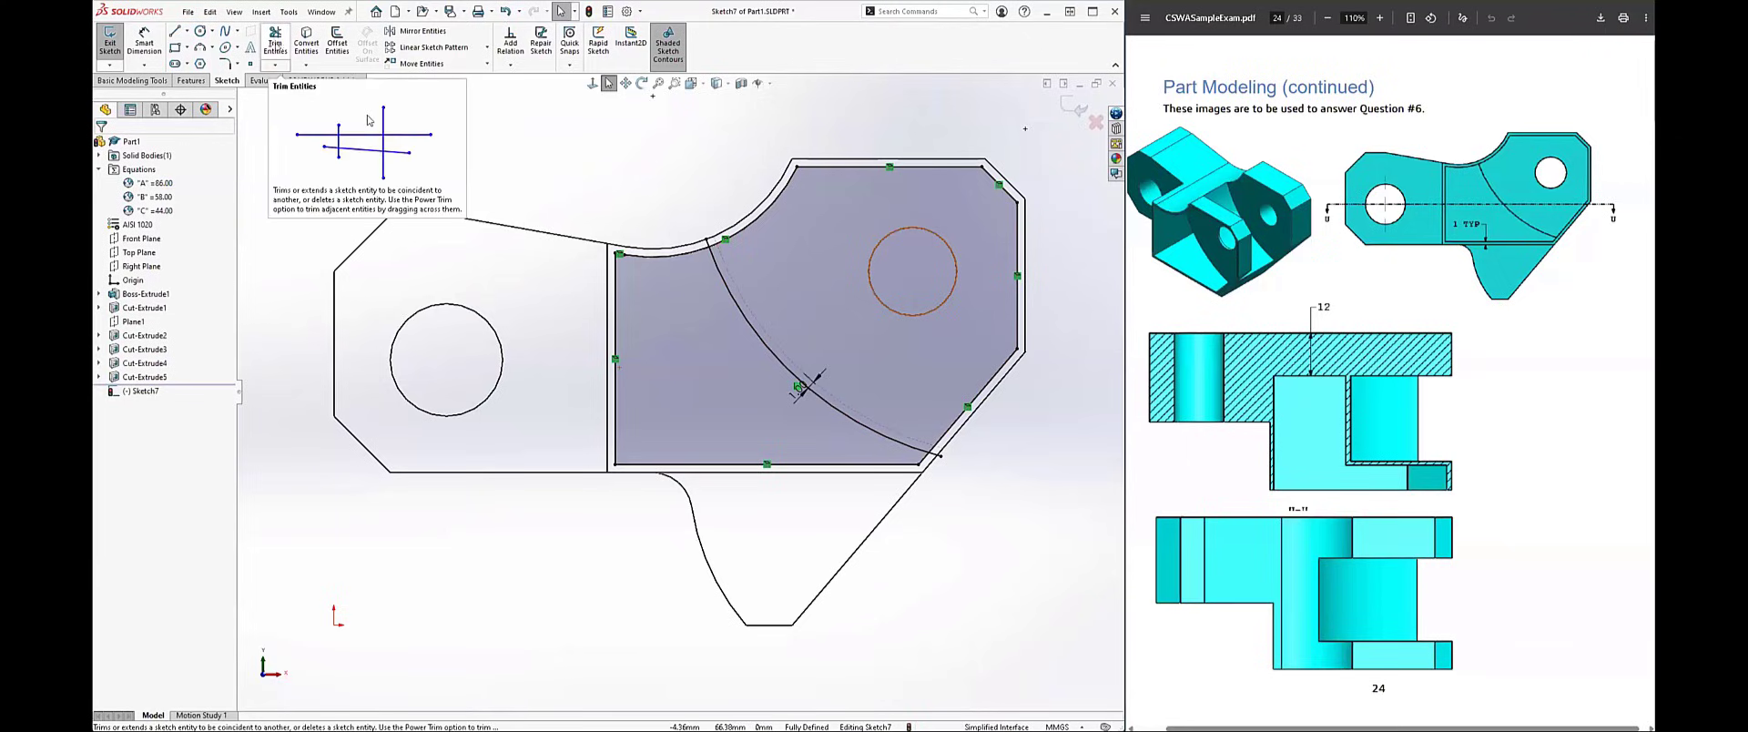
click(275, 42)
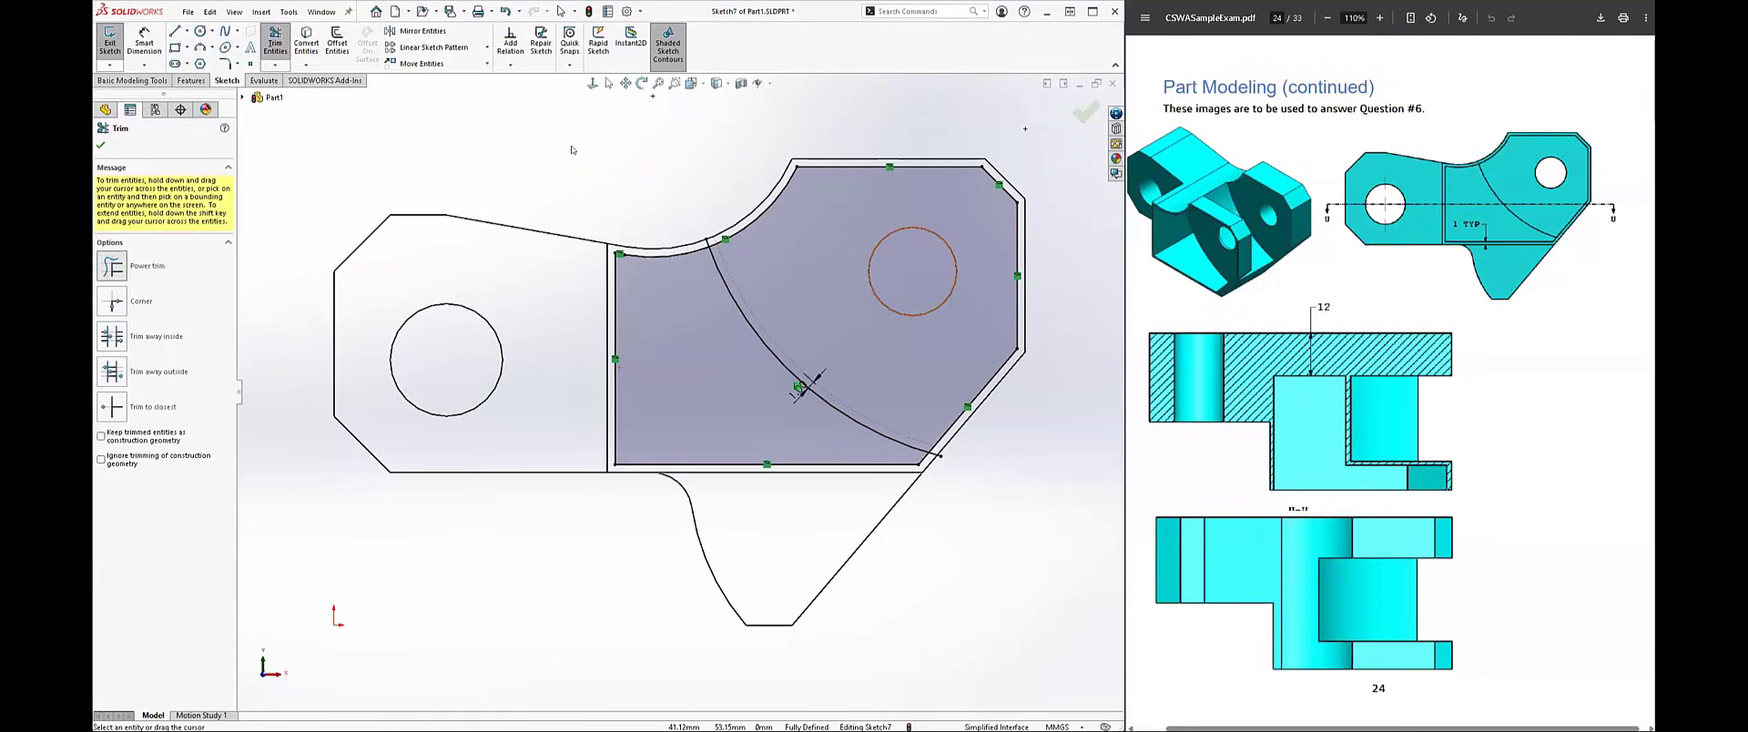
mouse_move(572, 150)
mouse_down()
mouse_move(726, 147)
mouse_move(570, 119)
mouse_move(689, 164)
mouse_up()
drag(692, 239, 863, 181)
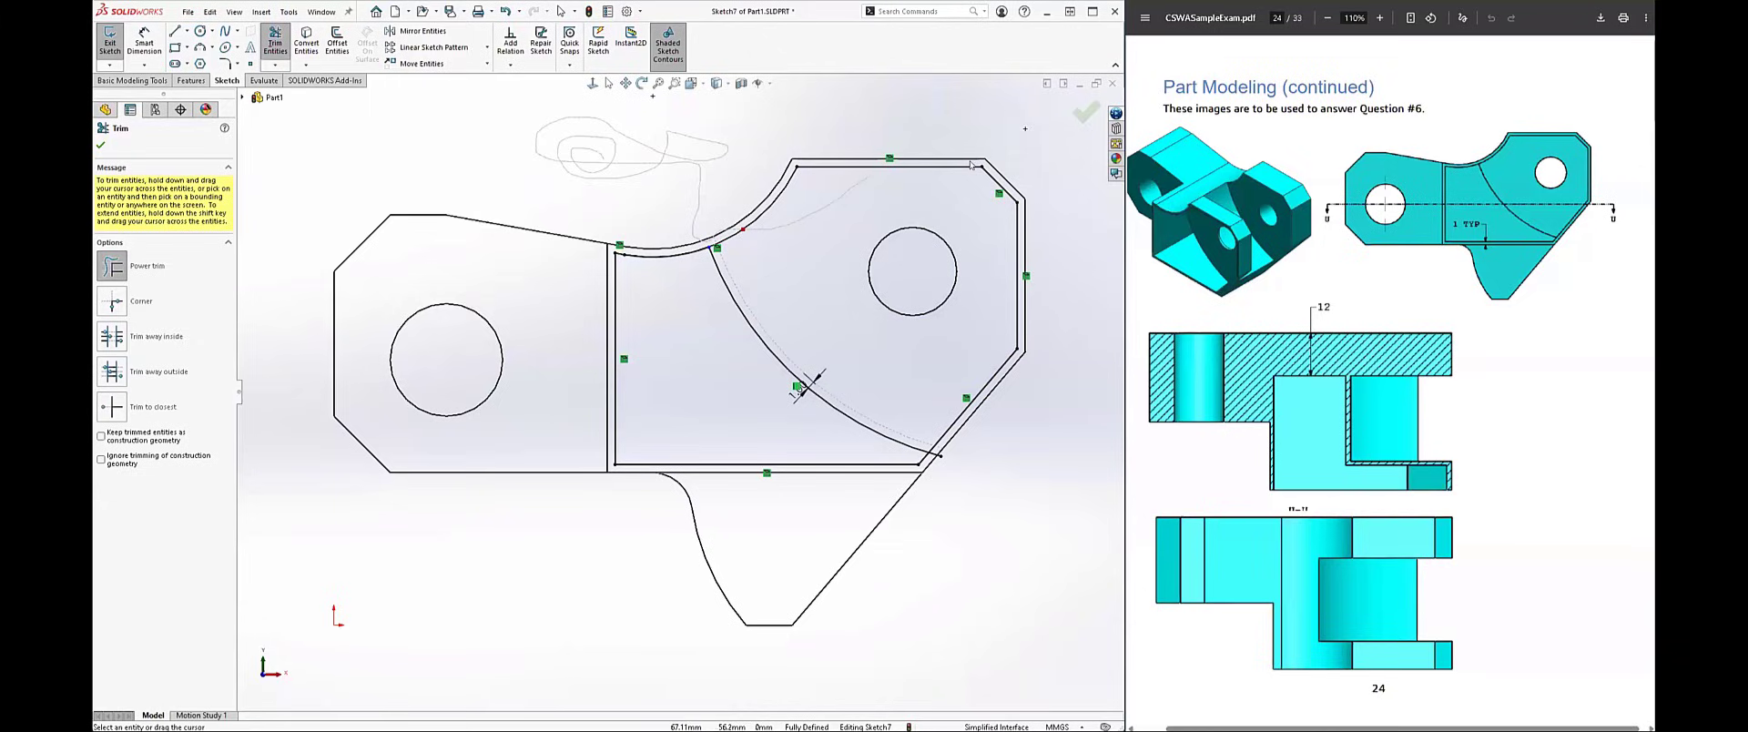
mouse_move(970, 165)
mouse_down()
mouse_move(1010, 218)
mouse_move(1027, 305)
mouse_move(1015, 369)
mouse_move(953, 418)
mouse_move(938, 466)
mouse_up()
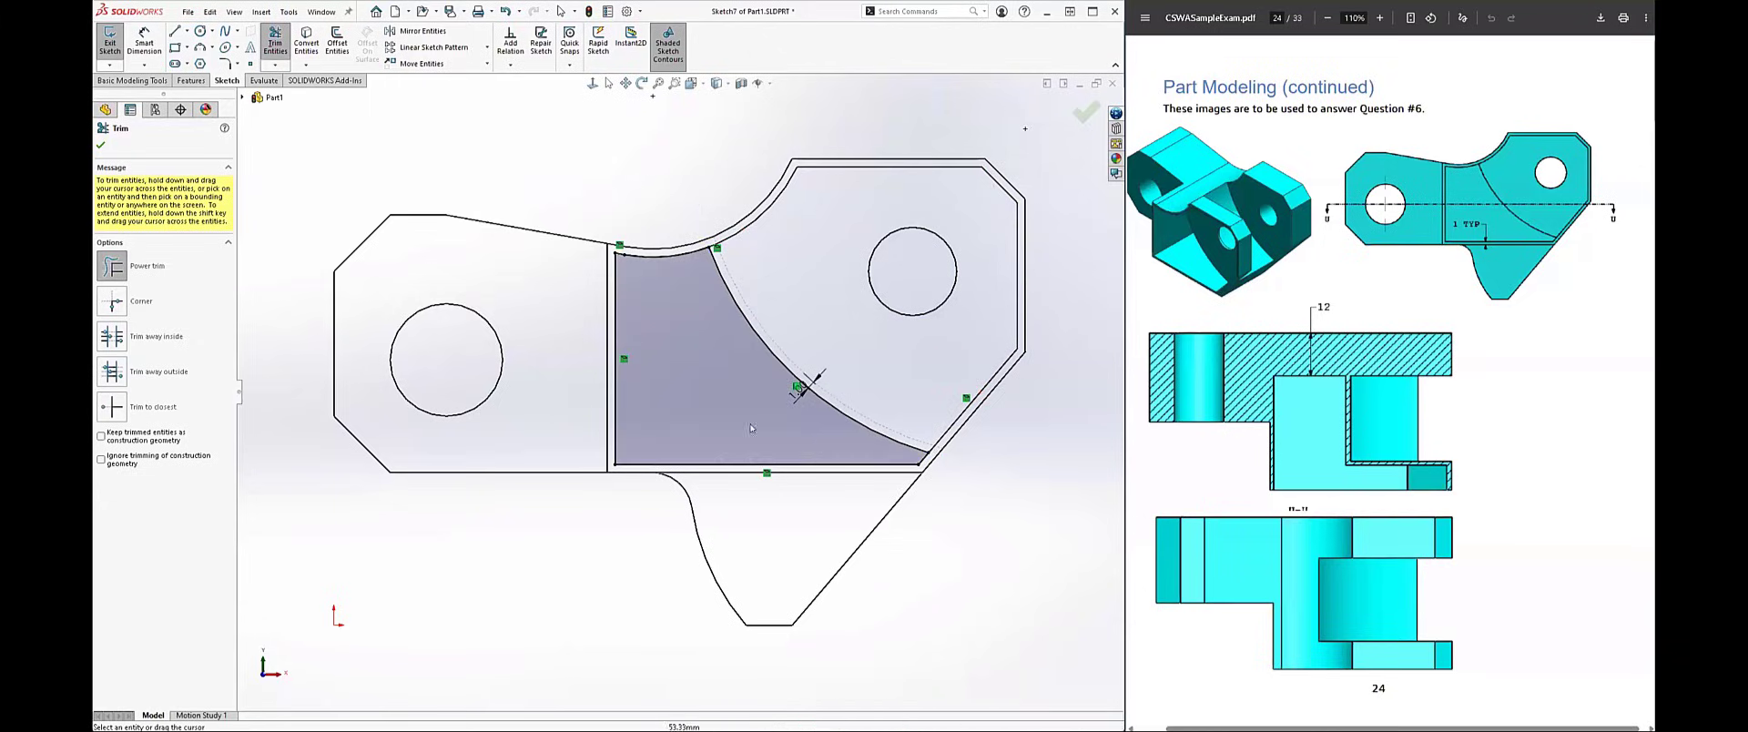
Step: Switch the model's display from visible hidden lines back to shaded with edges
mouse_move(956, 495)
middle_down()
mouse_move(666, 452)
mouse_move(642, 159)
middle_up()
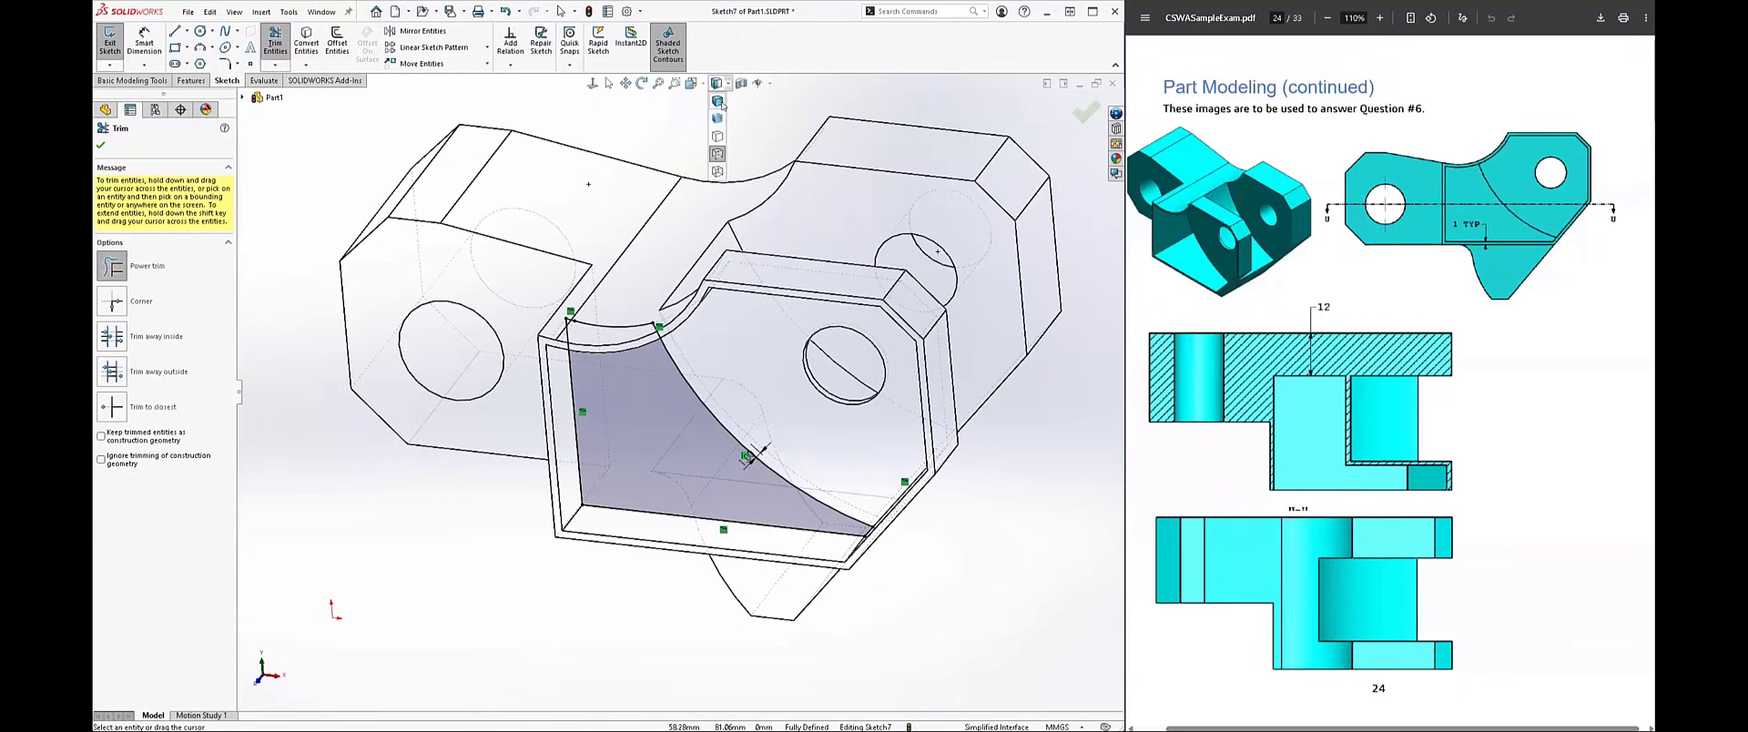
click(717, 100)
middle_drag(413, 307, 394, 357)
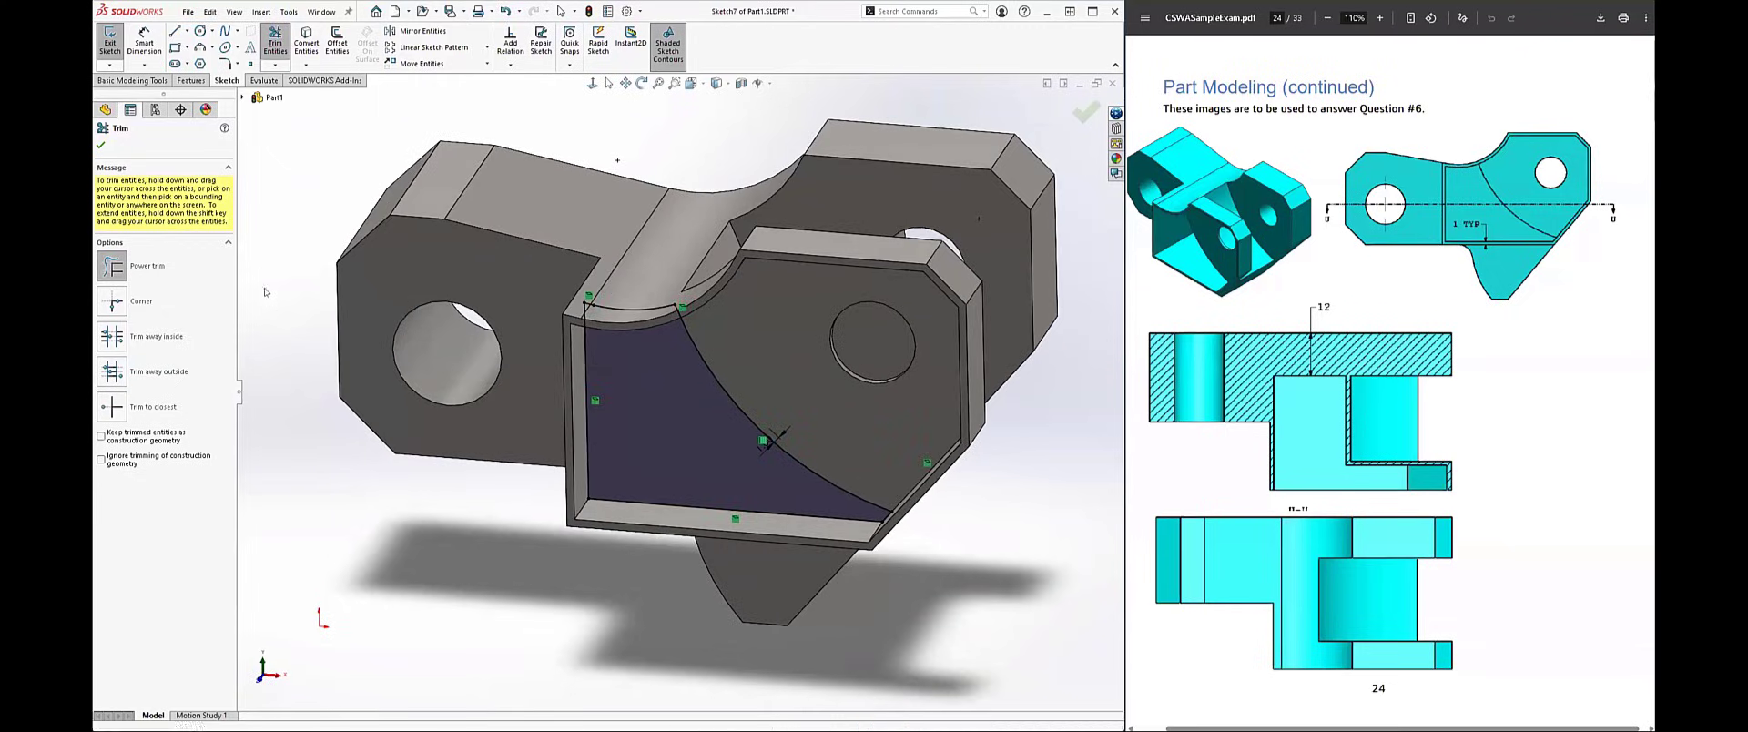
Step: Cut-extrude the trimmed pocket-floor profile with an Up To Surface end condition, ending at the rear lug's inner face
click(192, 80)
click(279, 41)
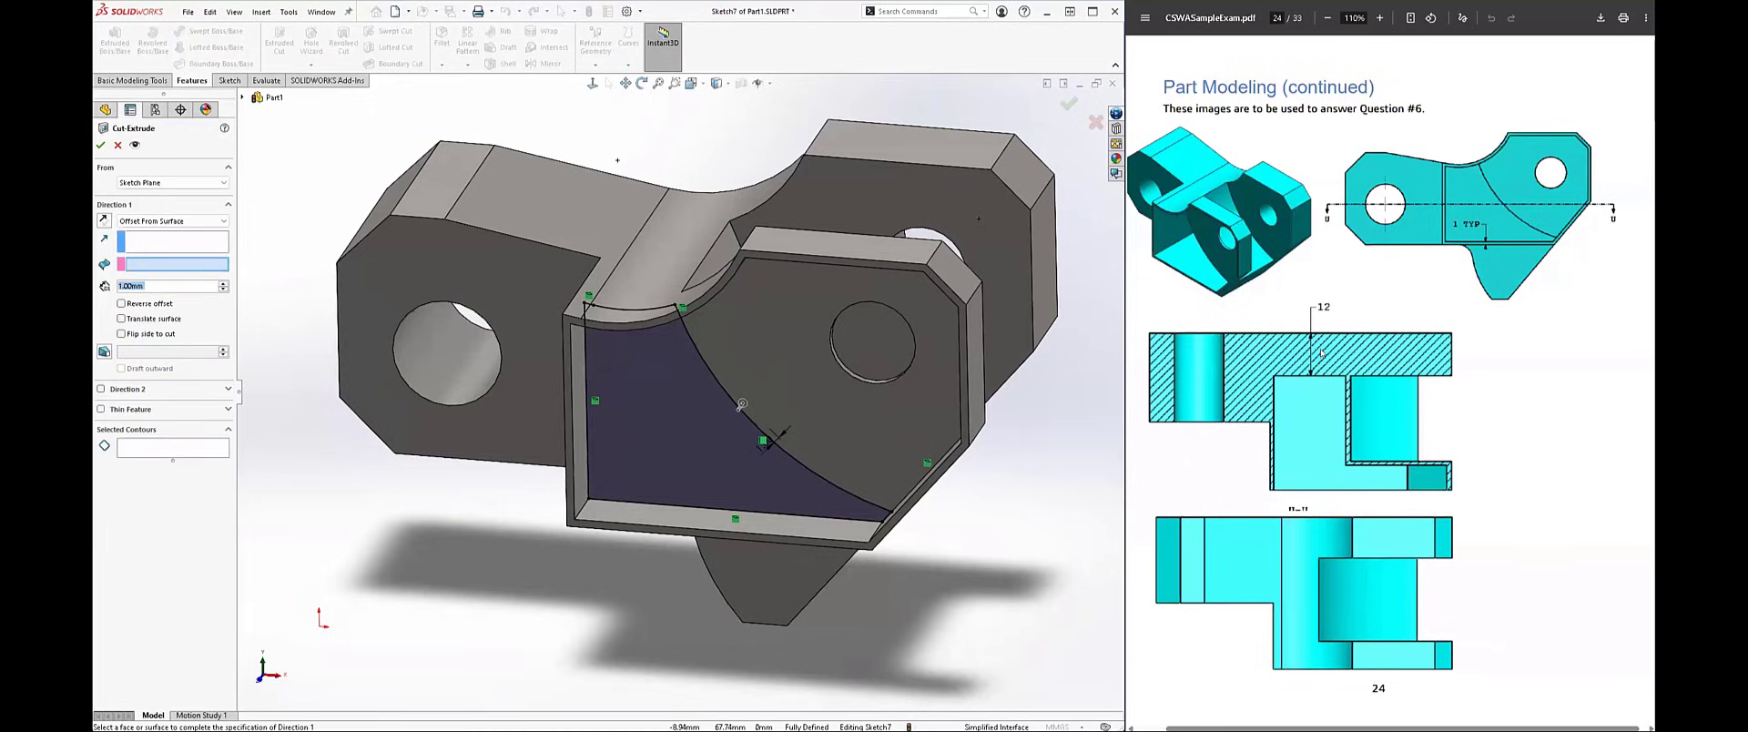
middle_click(1294, 390)
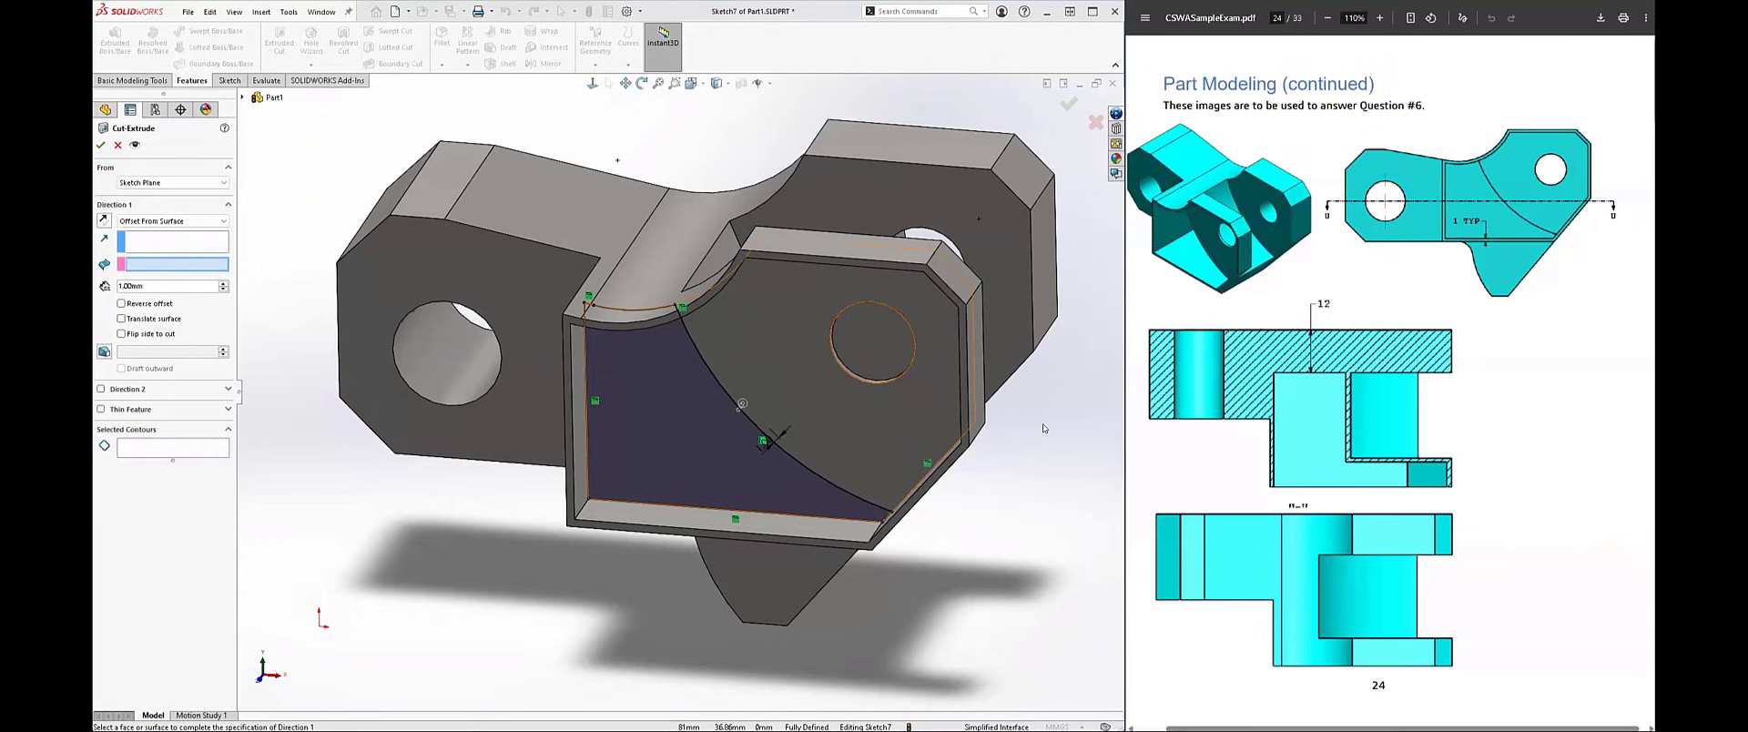
middle_drag(1012, 504, 974, 577)
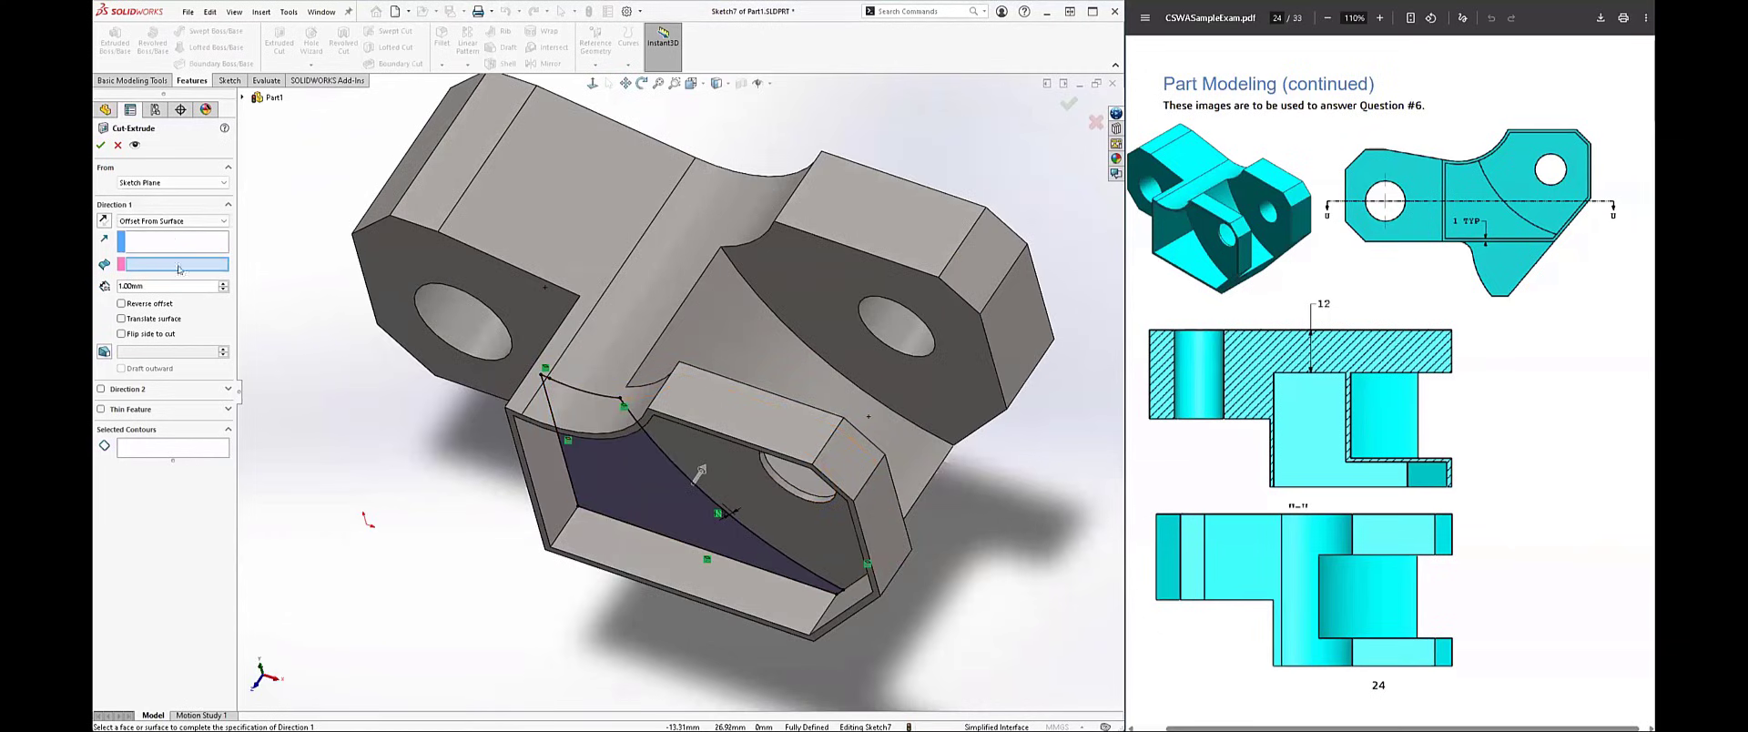
click(173, 221)
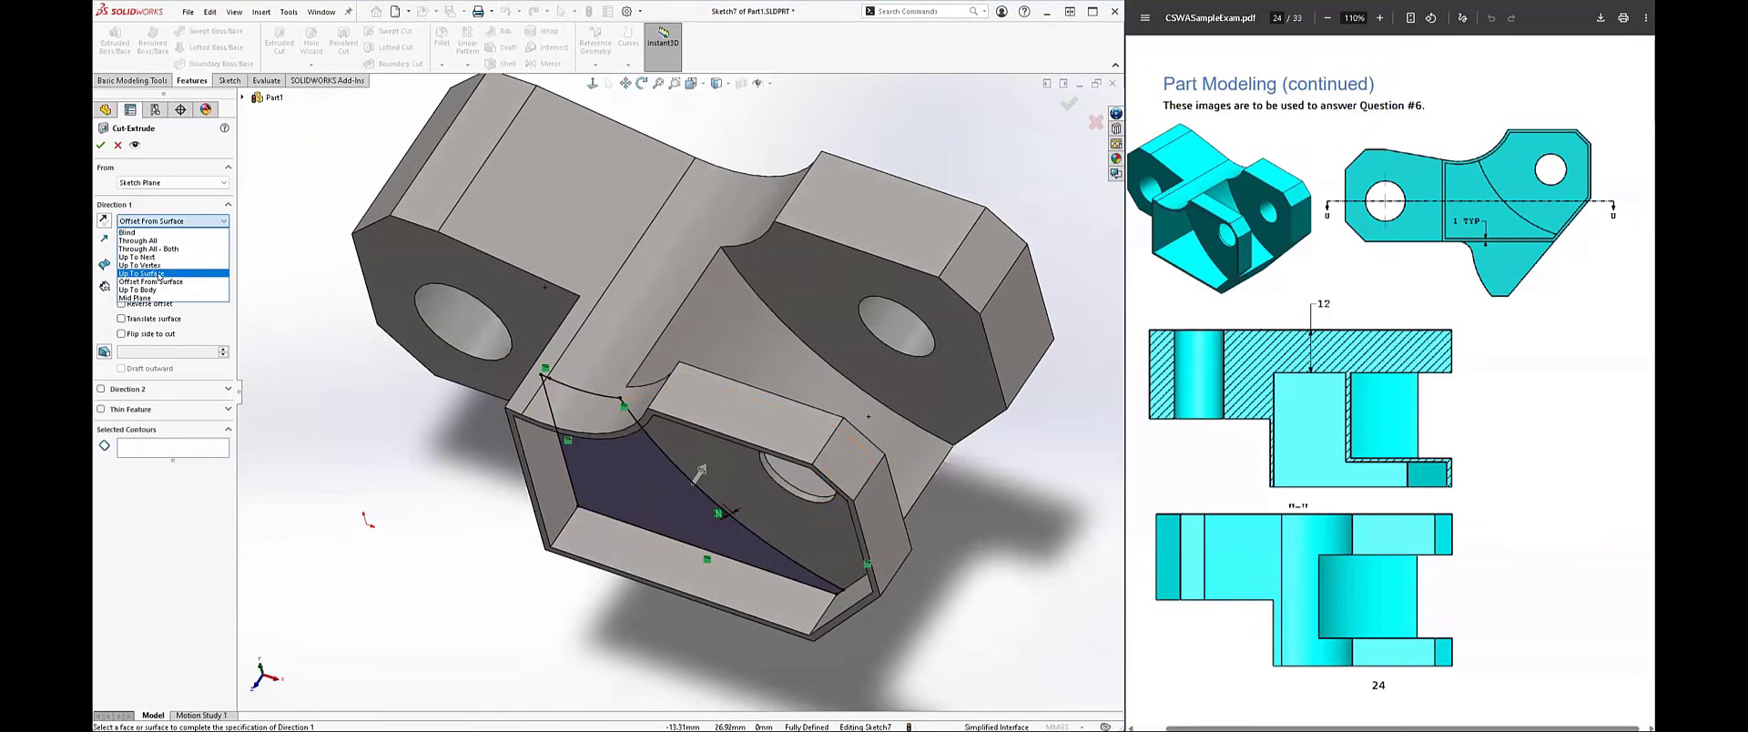
click(158, 274)
click(721, 329)
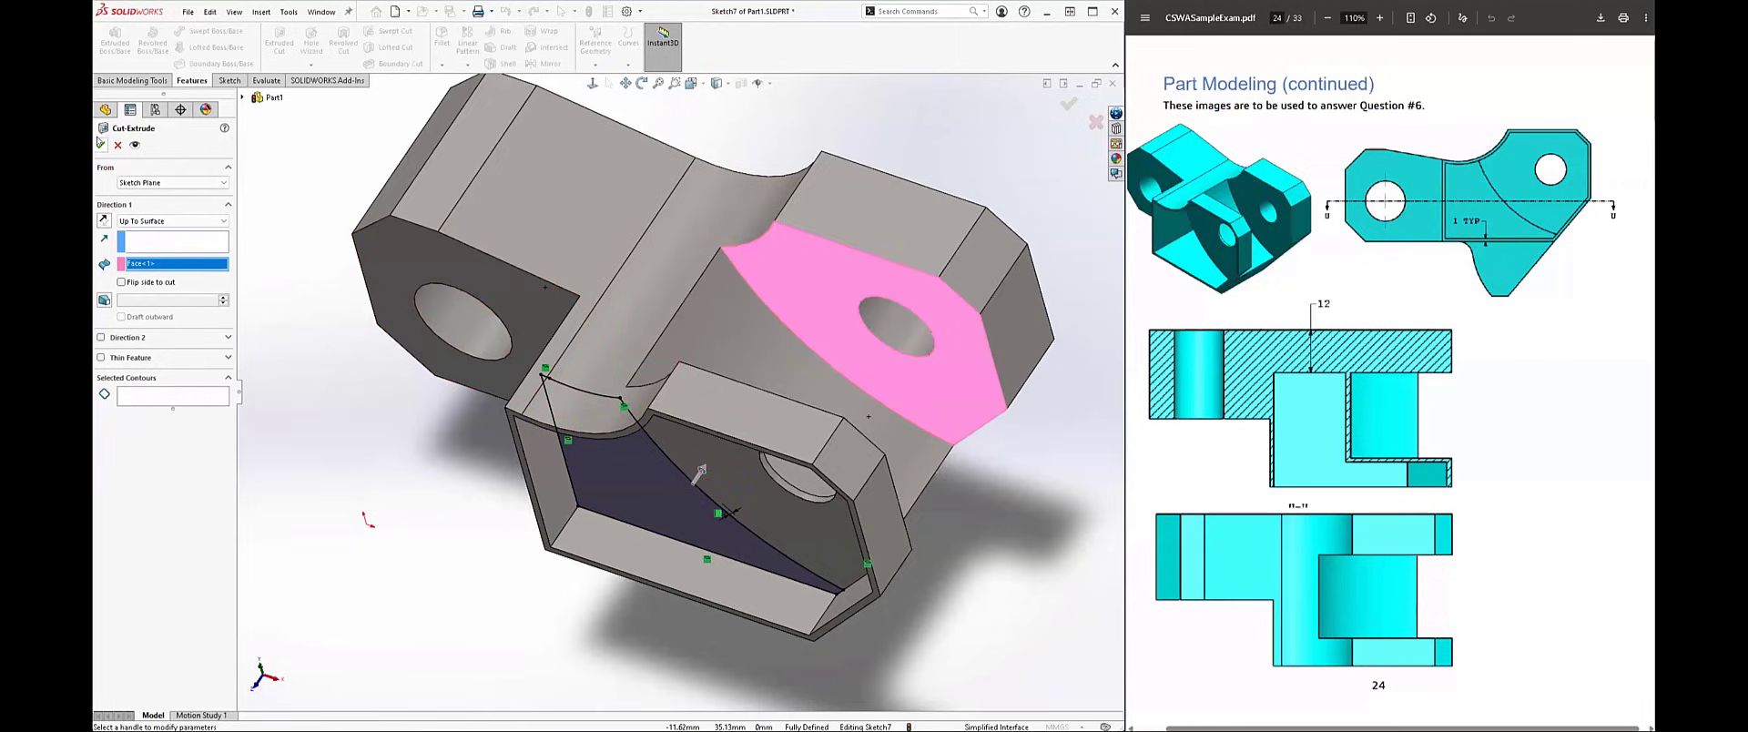
click(101, 144)
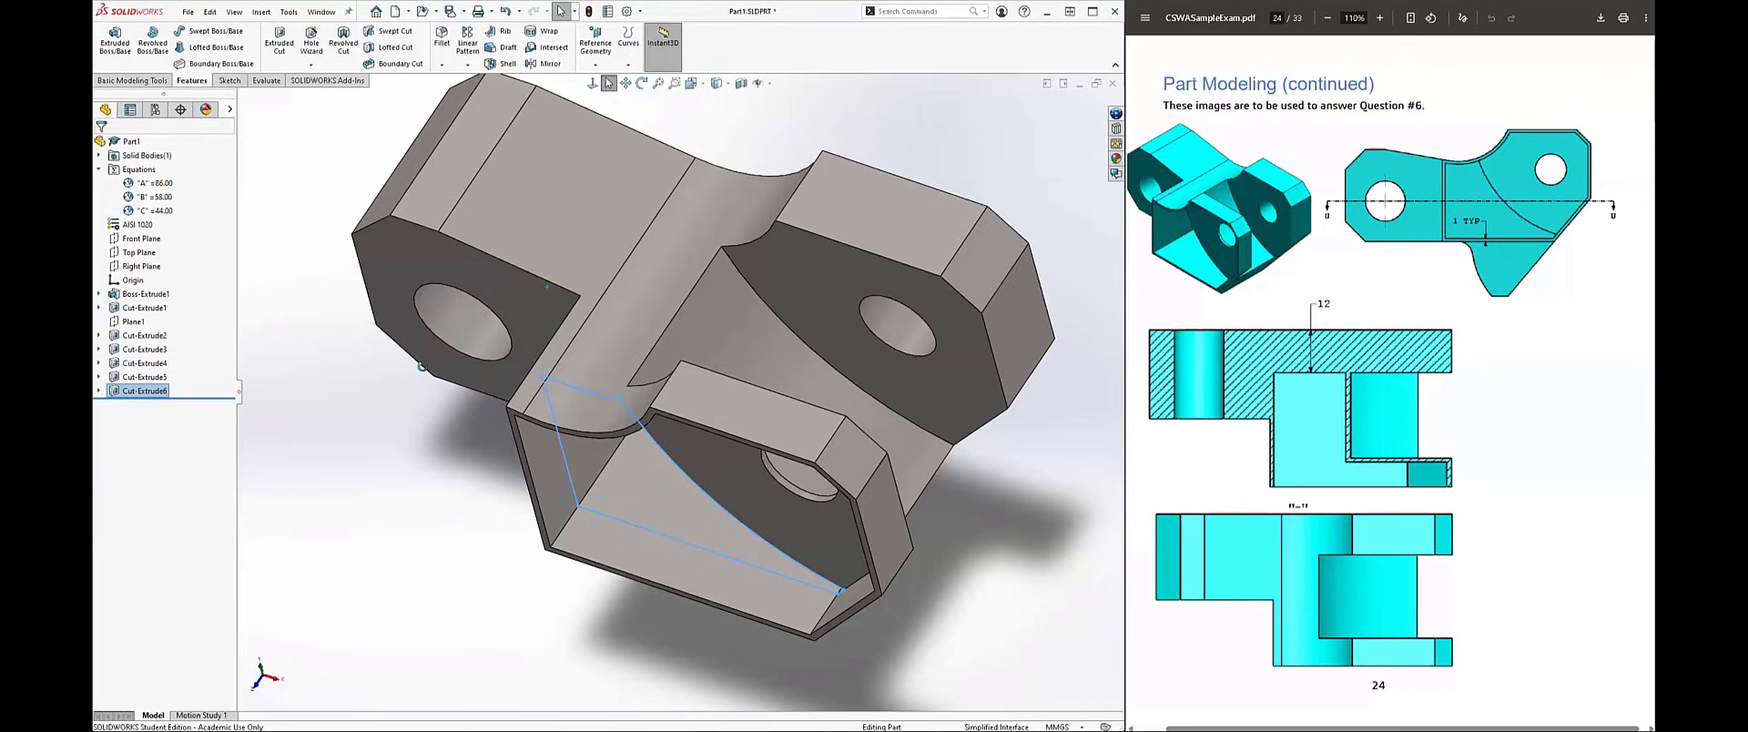
Step: Inspect the deepened pocket and evaluate the part's mass properties to read the overall mass for question 6
mouse_move(421, 366)
middle_down()
mouse_move(451, 312)
mouse_move(444, 390)
mouse_move(443, 351)
middle_up()
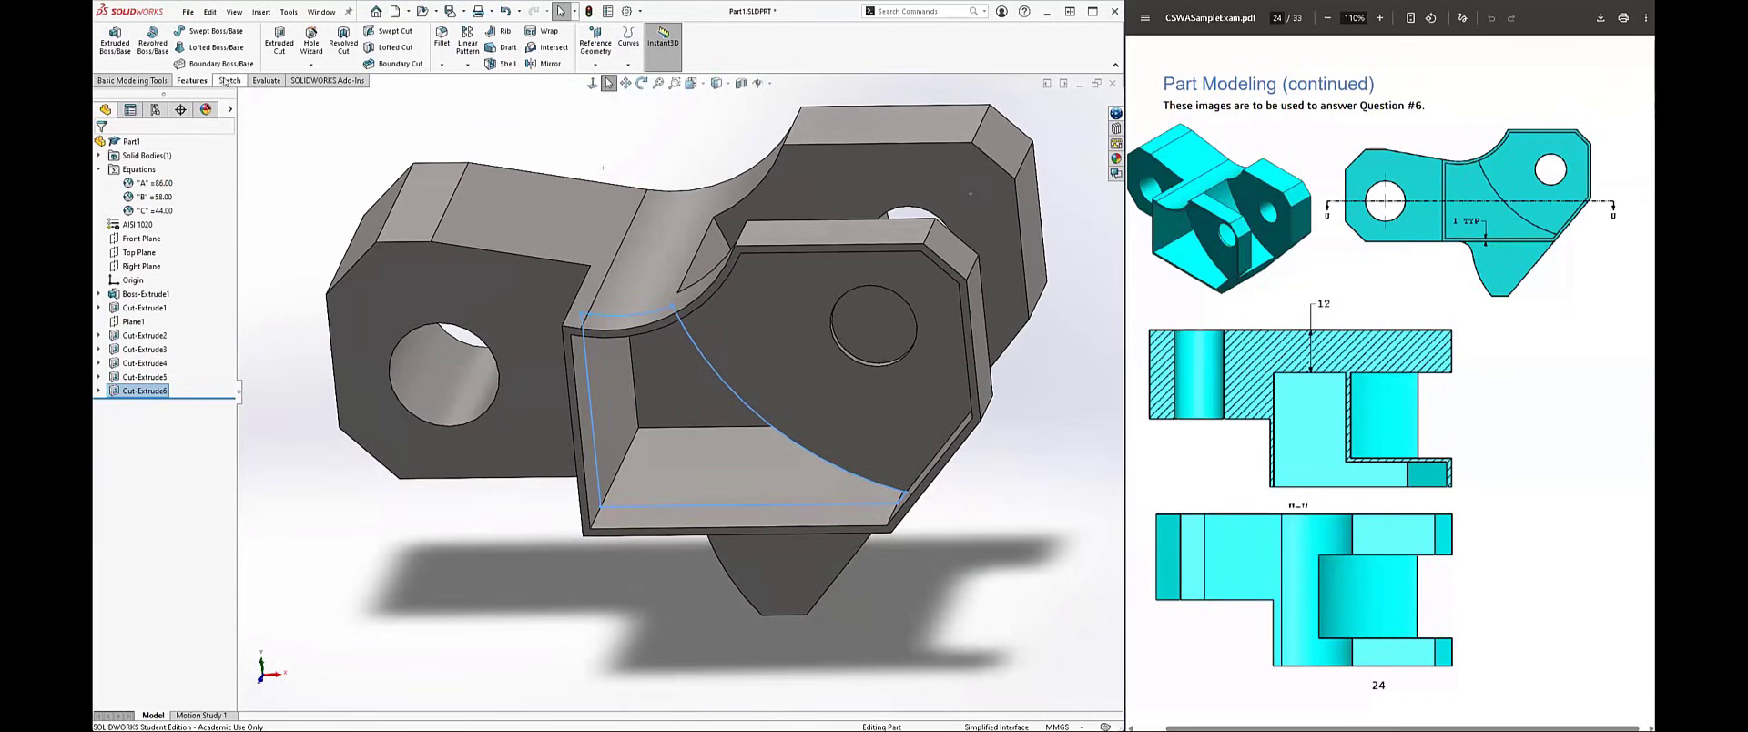
click(262, 81)
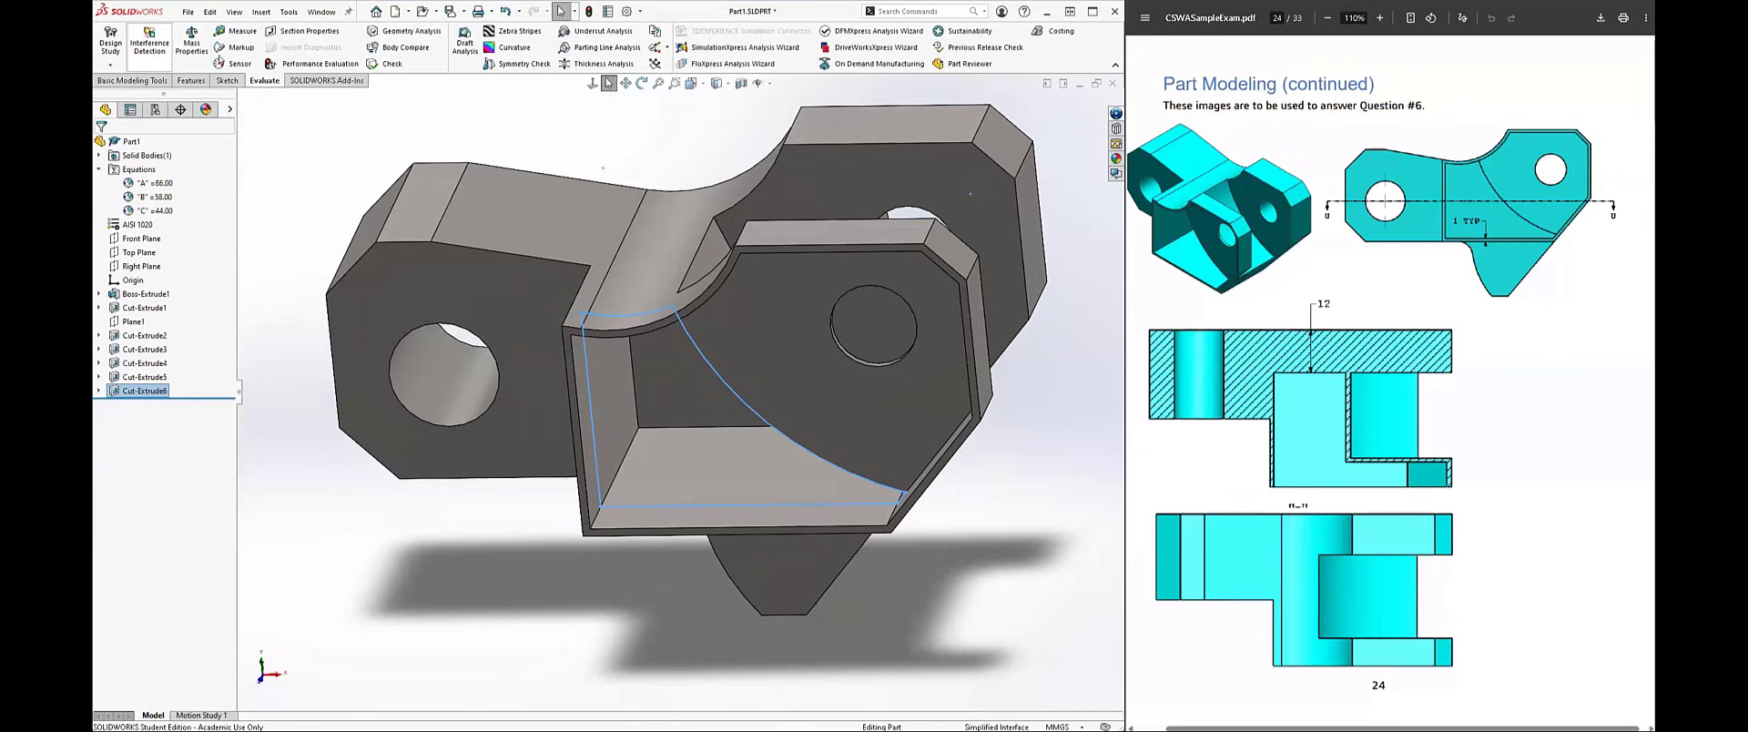
click(189, 41)
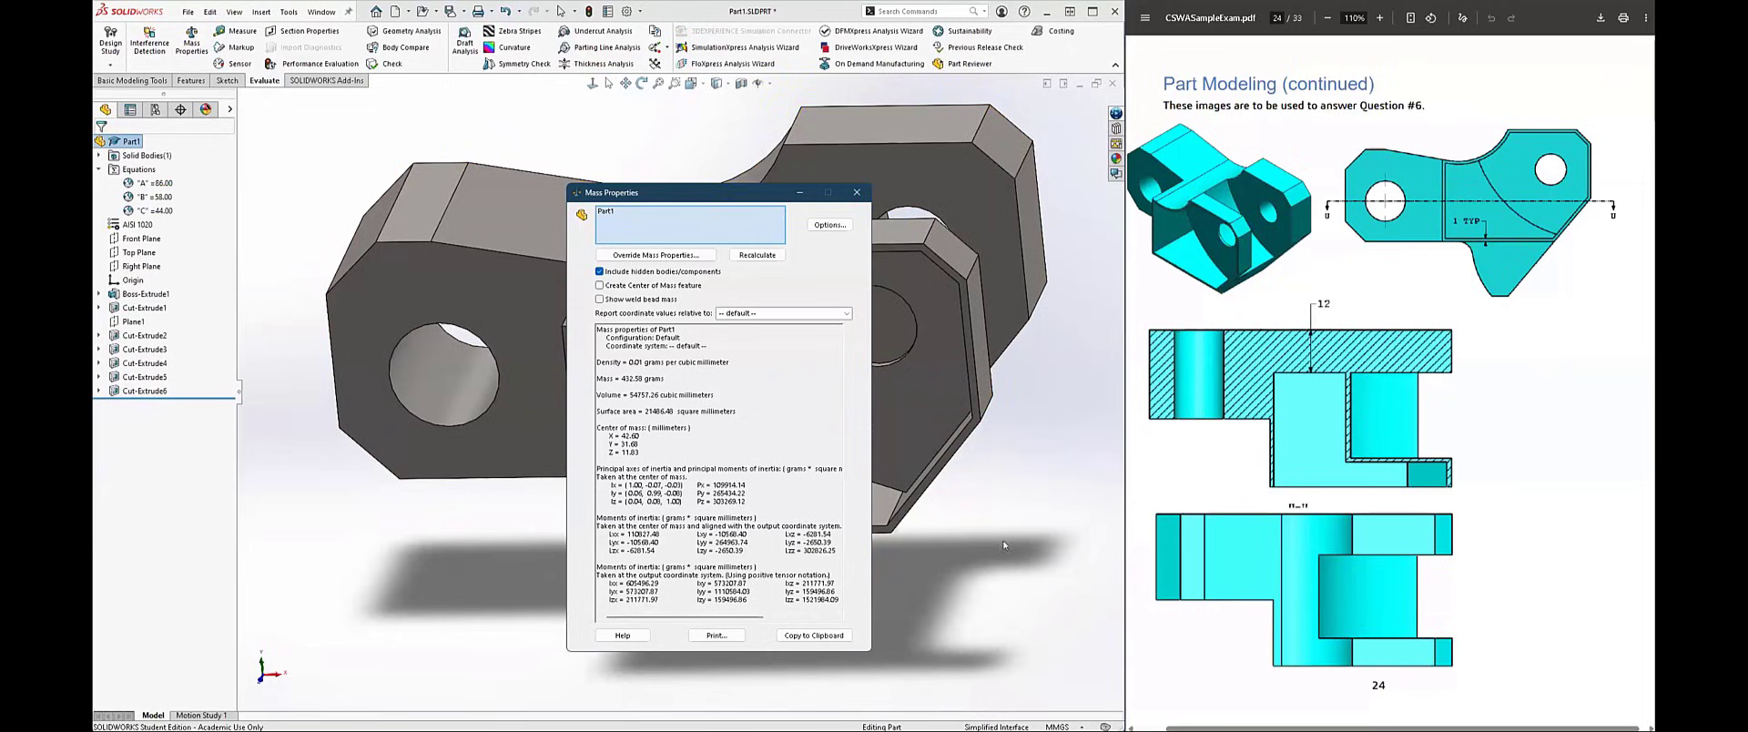
click(857, 192)
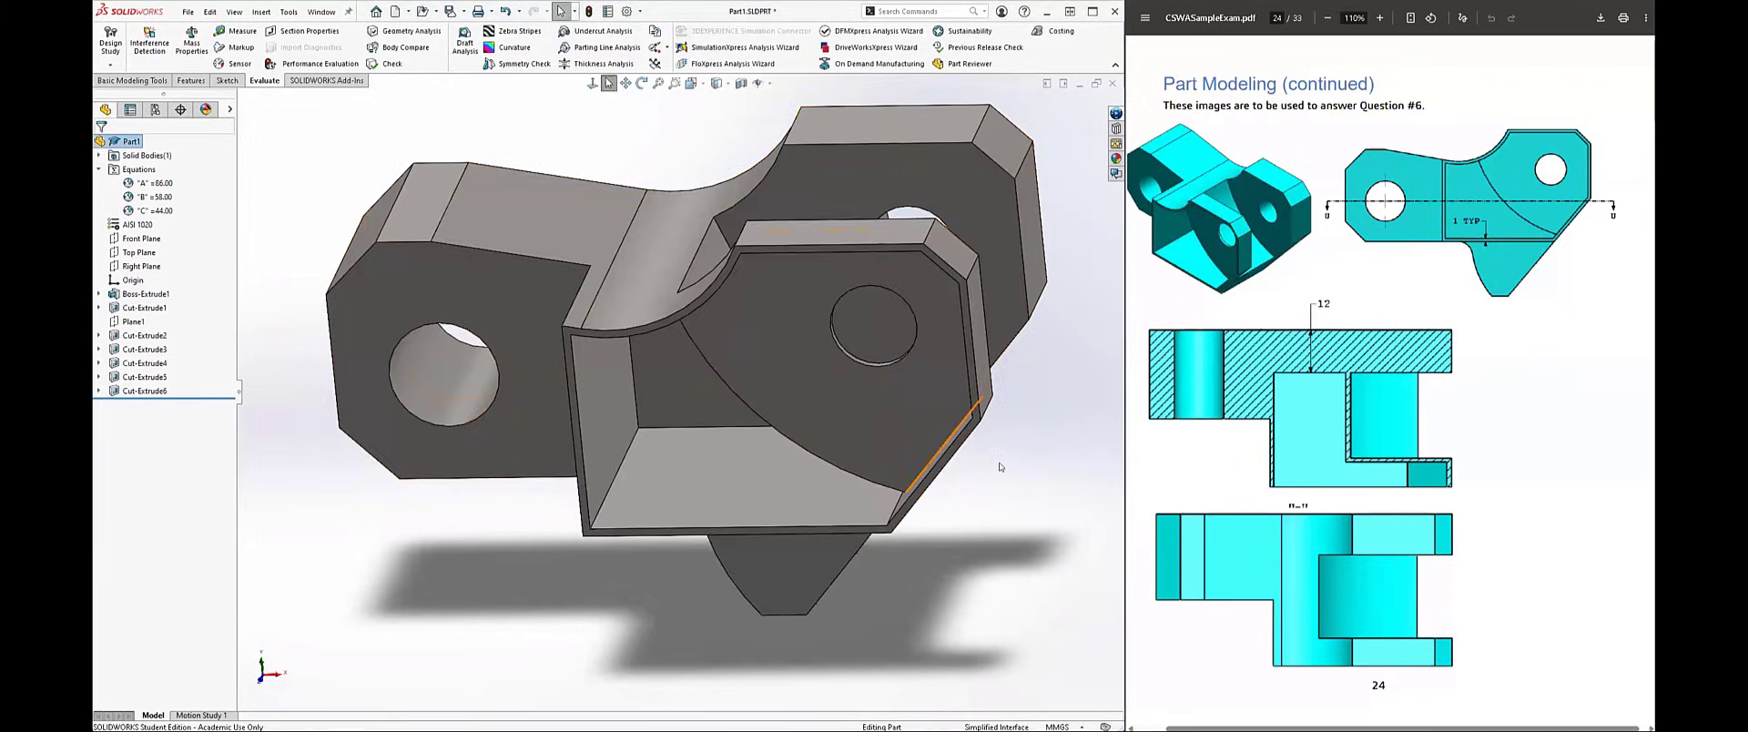
Step: Review the question 6 text in the exam PDF and continue to the Part 3 Assembly Modeling image for questions 7 and 8
mouse_move(1021, 441)
middle_down()
mouse_move(1022, 406)
mouse_move(1001, 487)
mouse_move(1007, 402)
mouse_move(1010, 455)
middle_up()
scroll(1193, 461, down, 15)
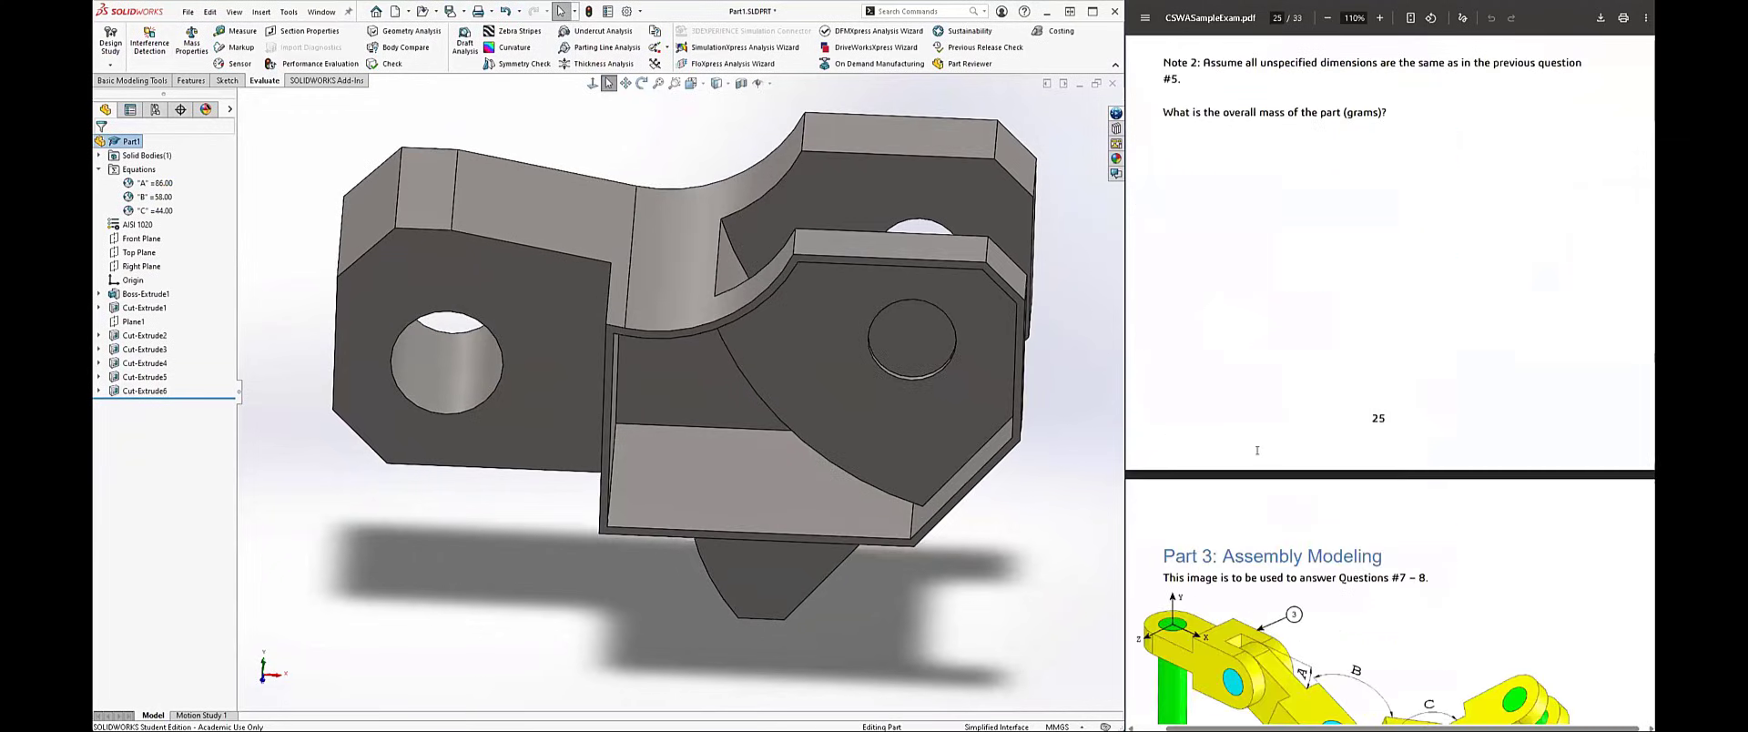
scroll(1254, 460, up, 1)
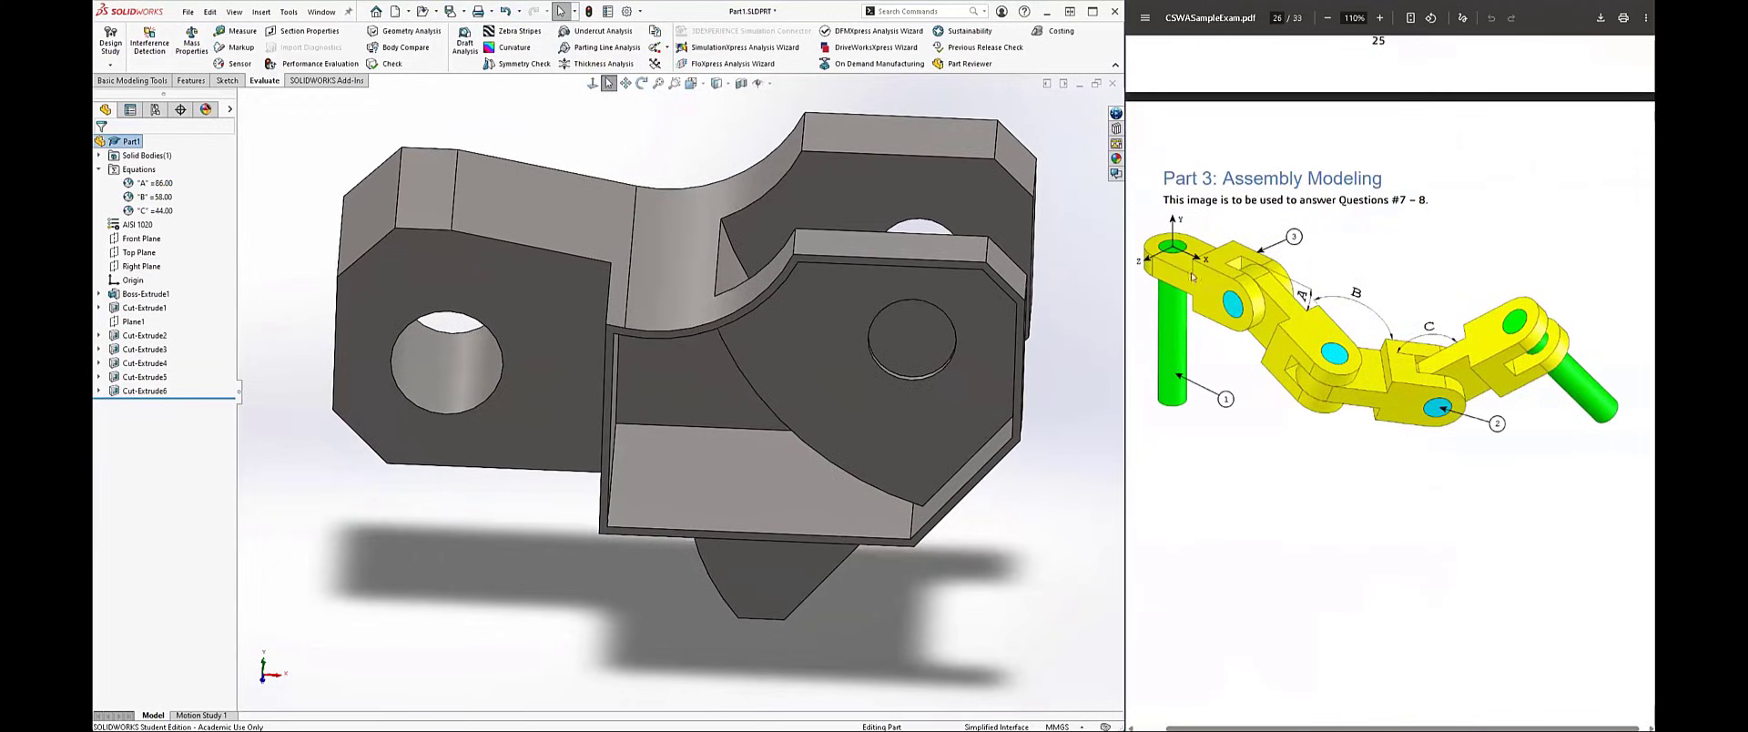